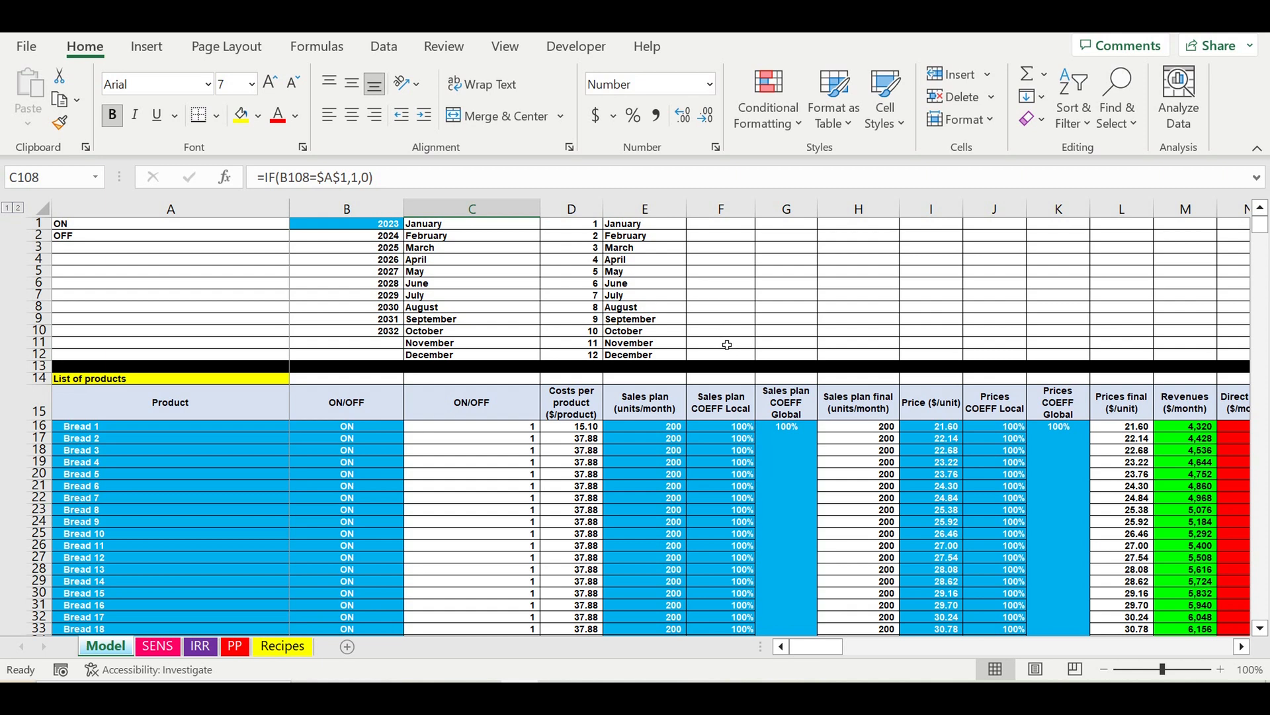
# Highlight the blue input cells of the product list: product names, ON/OFF, sales plan with its coefficients, and prices with their coefficients
pyautogui.click(628, 456)
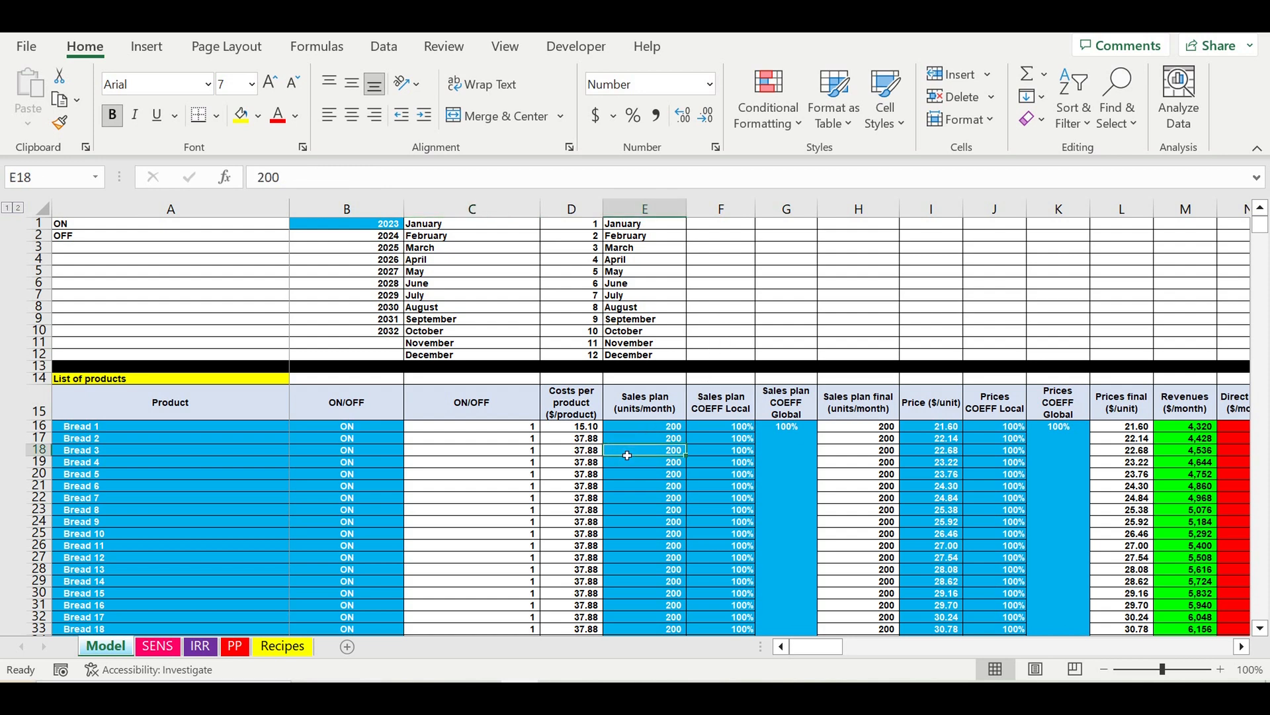
pyautogui.click(681, 497)
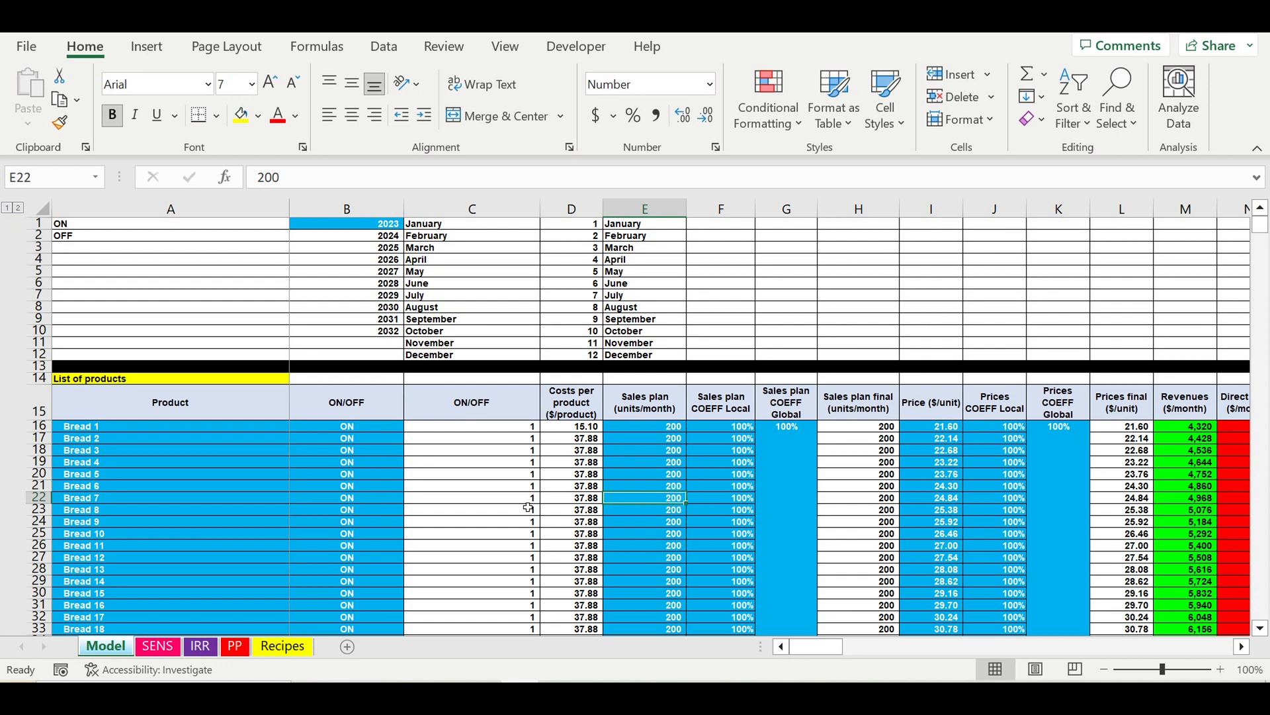
pyautogui.scroll(-2, 268, 450)
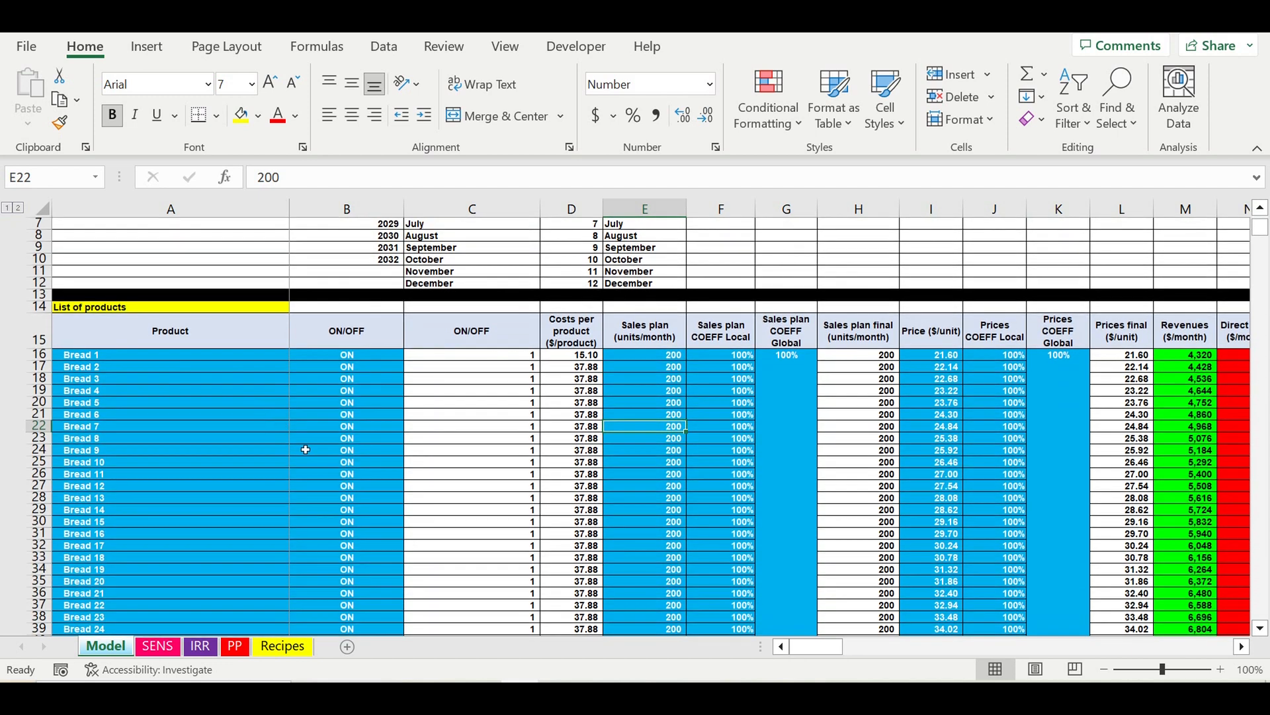
pyautogui.moveTo(112, 356); pyautogui.dragTo(135, 581)
pyautogui.moveTo(337, 357); pyautogui.dragTo(213, 590)
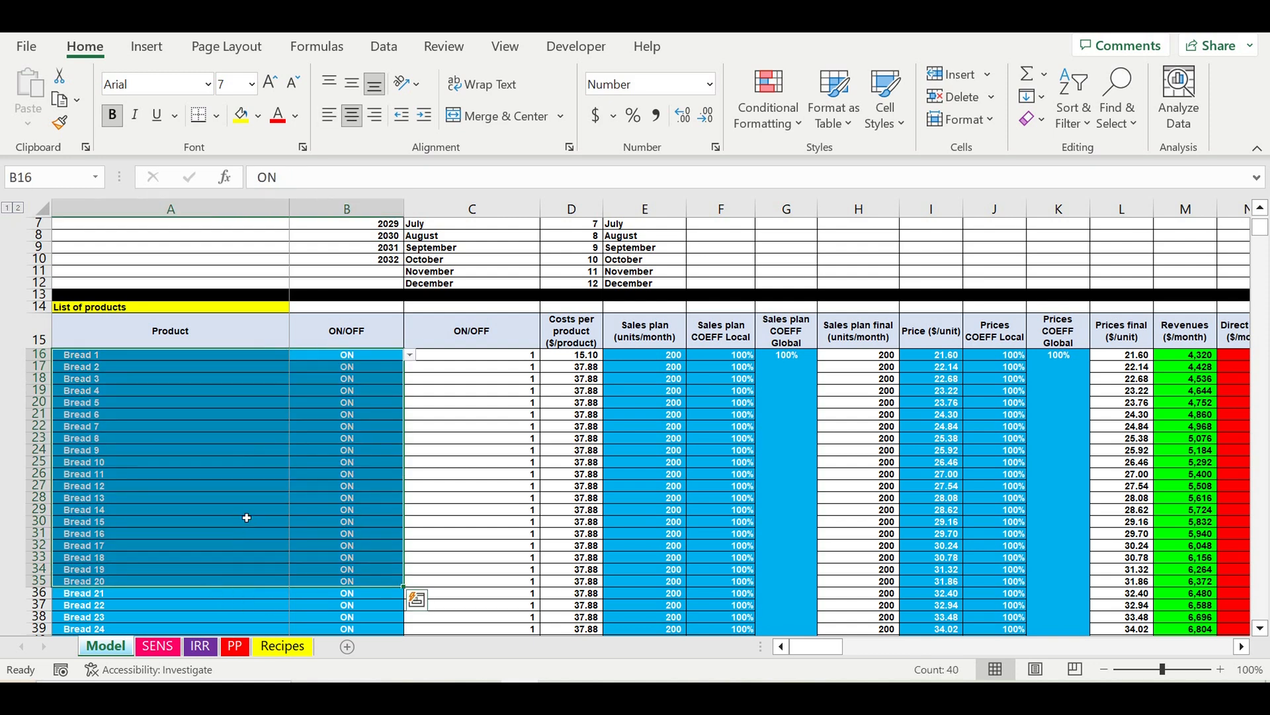
pyautogui.click(231, 489)
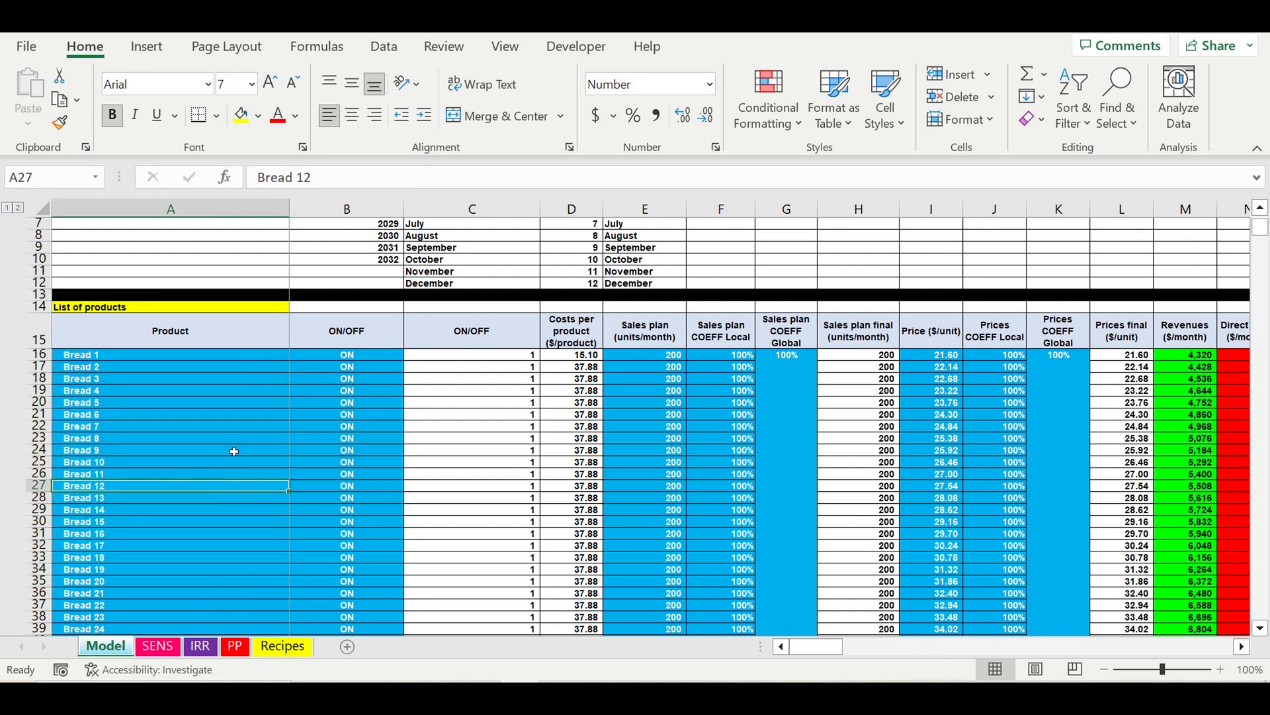
pyautogui.moveTo(231, 355); pyautogui.dragTo(370, 593)
pyautogui.moveTo(680, 362); pyautogui.dragTo(782, 538)
pyautogui.moveTo(943, 359); pyautogui.dragTo(1049, 473)
pyautogui.hotkey('ctrl', 'shift', 'Down')
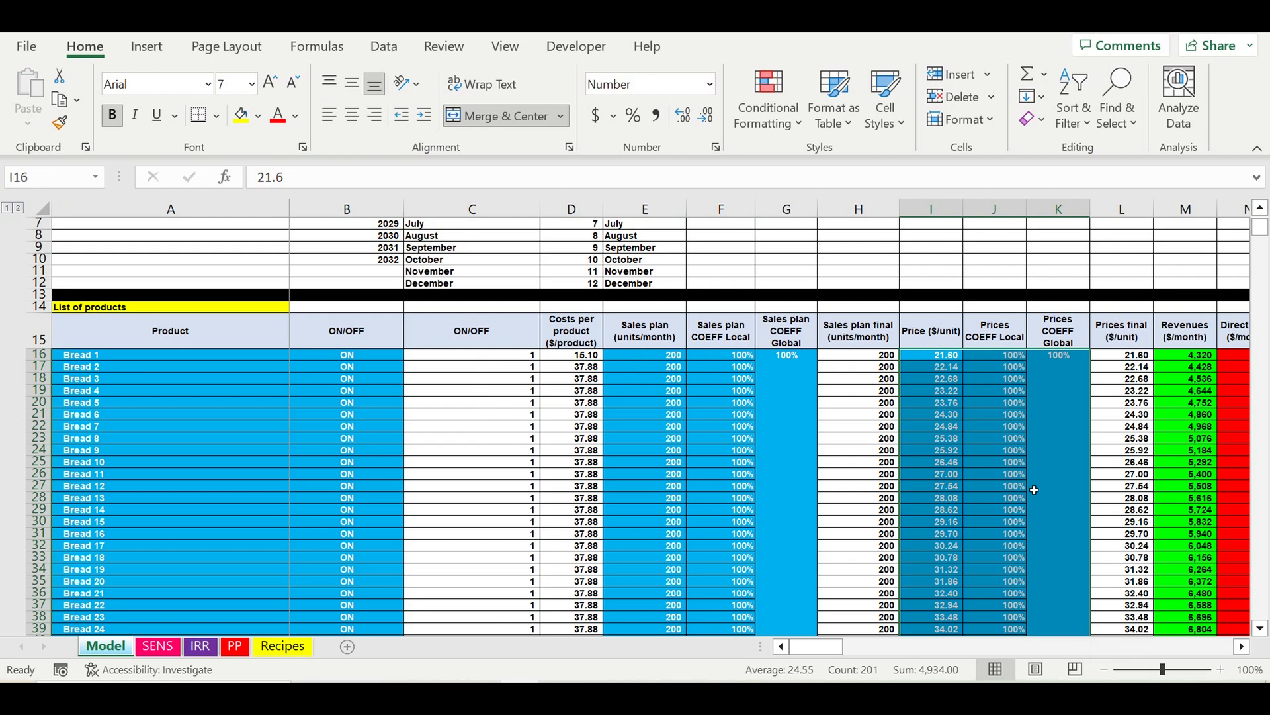
# Highlight the input cells of the Customers table: customer types, revenue allocation percentages, average check and ON/OFF
pyautogui.scroll(-9, 695, 463)
pyautogui.scroll(-20, 691, 458)
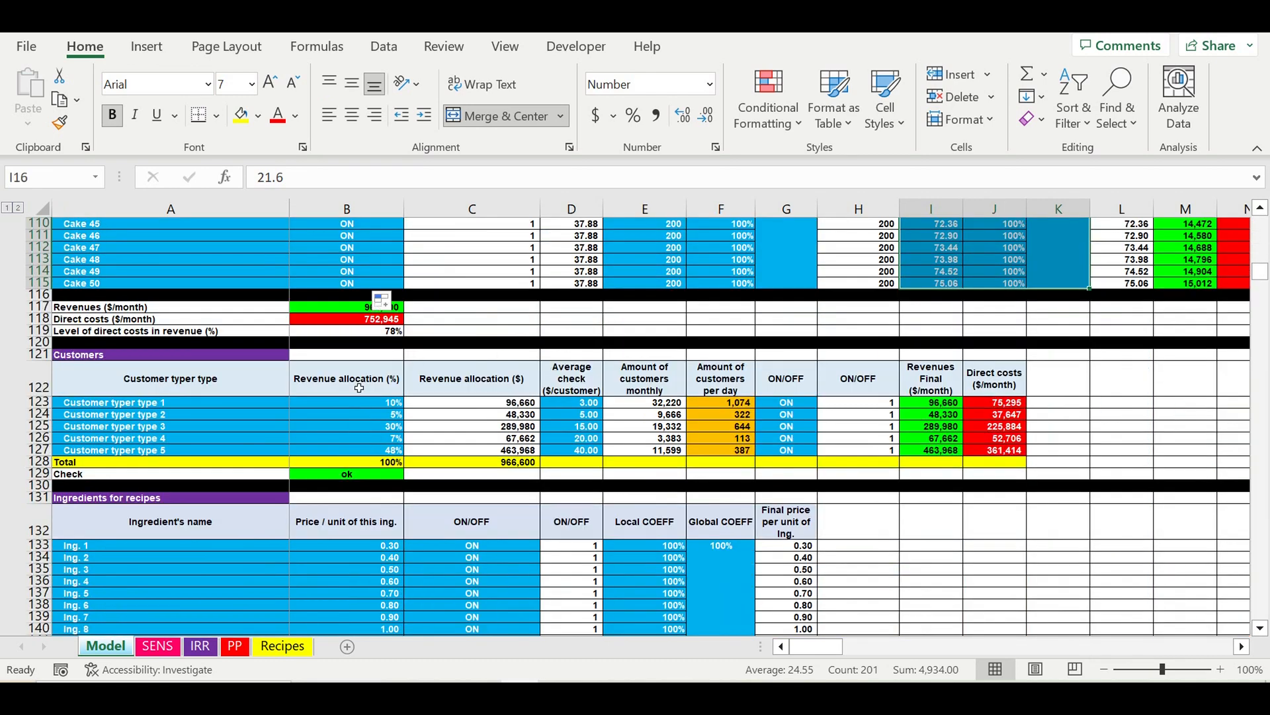
pyautogui.moveTo(268, 404); pyautogui.dragTo(340, 454)
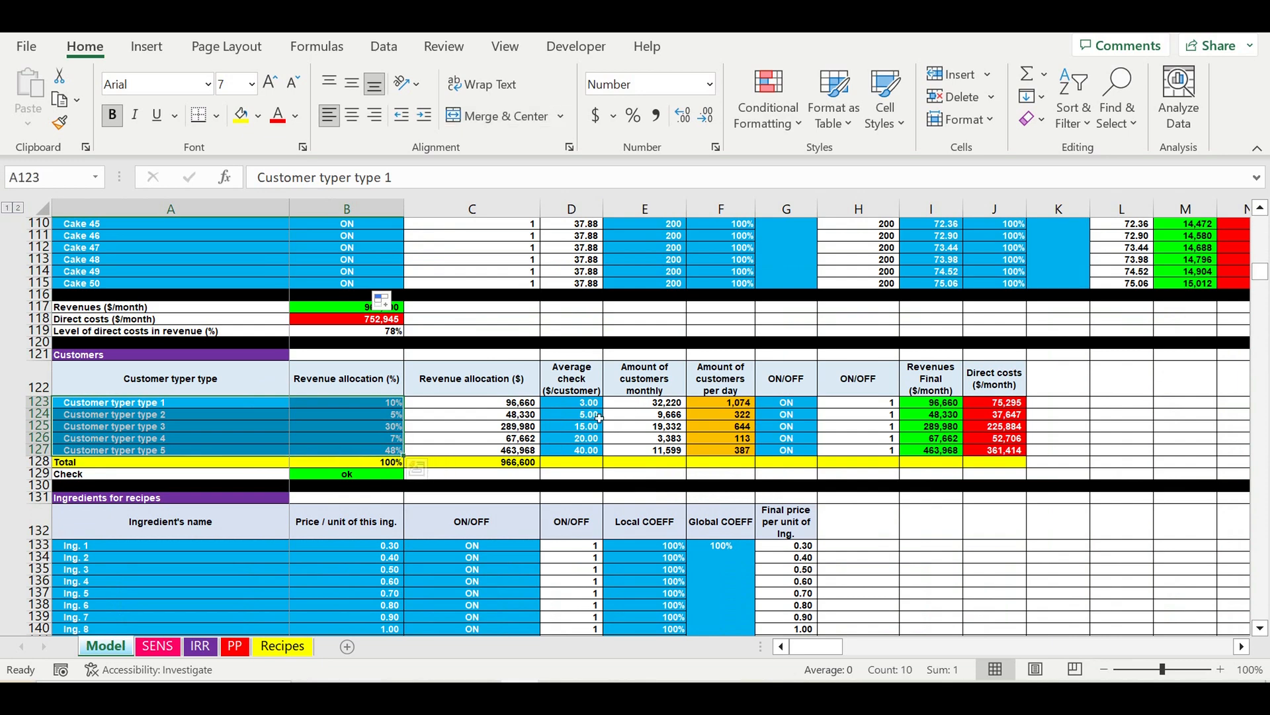
pyautogui.moveTo(573, 402); pyautogui.dragTo(587, 456)
pyautogui.moveTo(791, 404); pyautogui.dragTo(791, 451)
# Return to the list of products at the start of the Model sheet and look over the bread entries
pyautogui.scroll(16, 986, 450)
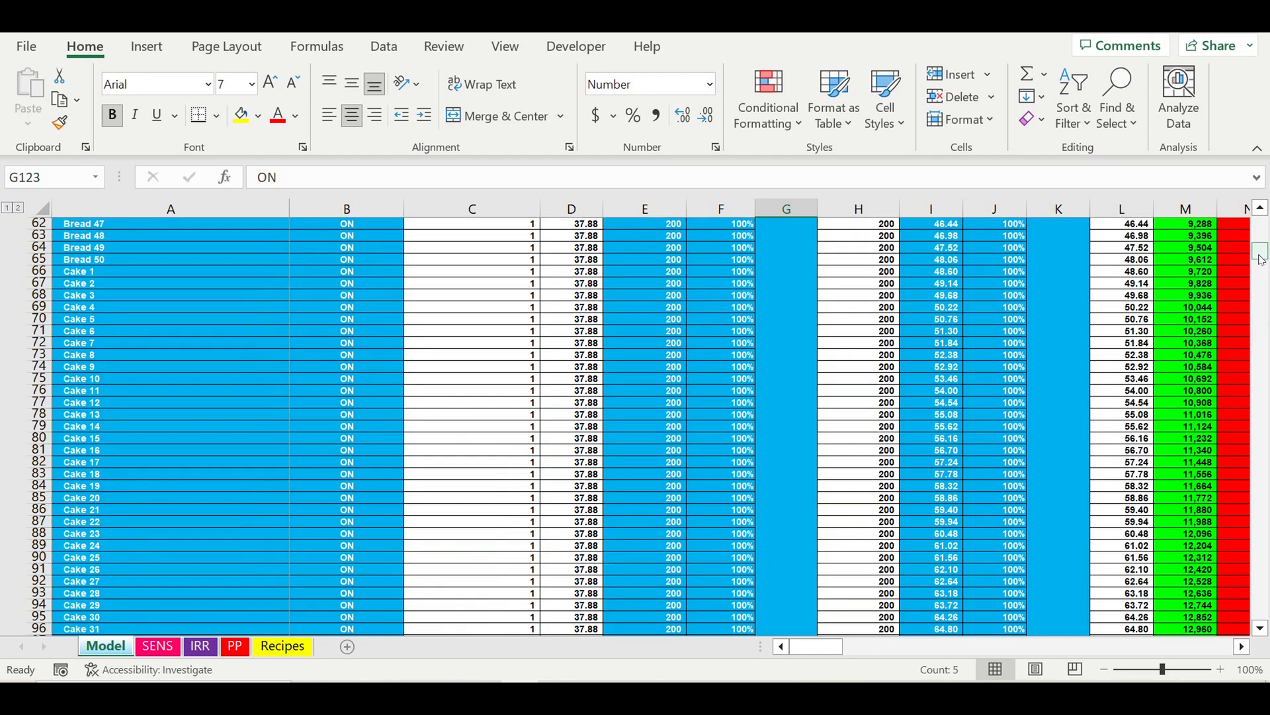
pyautogui.moveTo(1261, 259); pyautogui.dragTo(1261, 225)
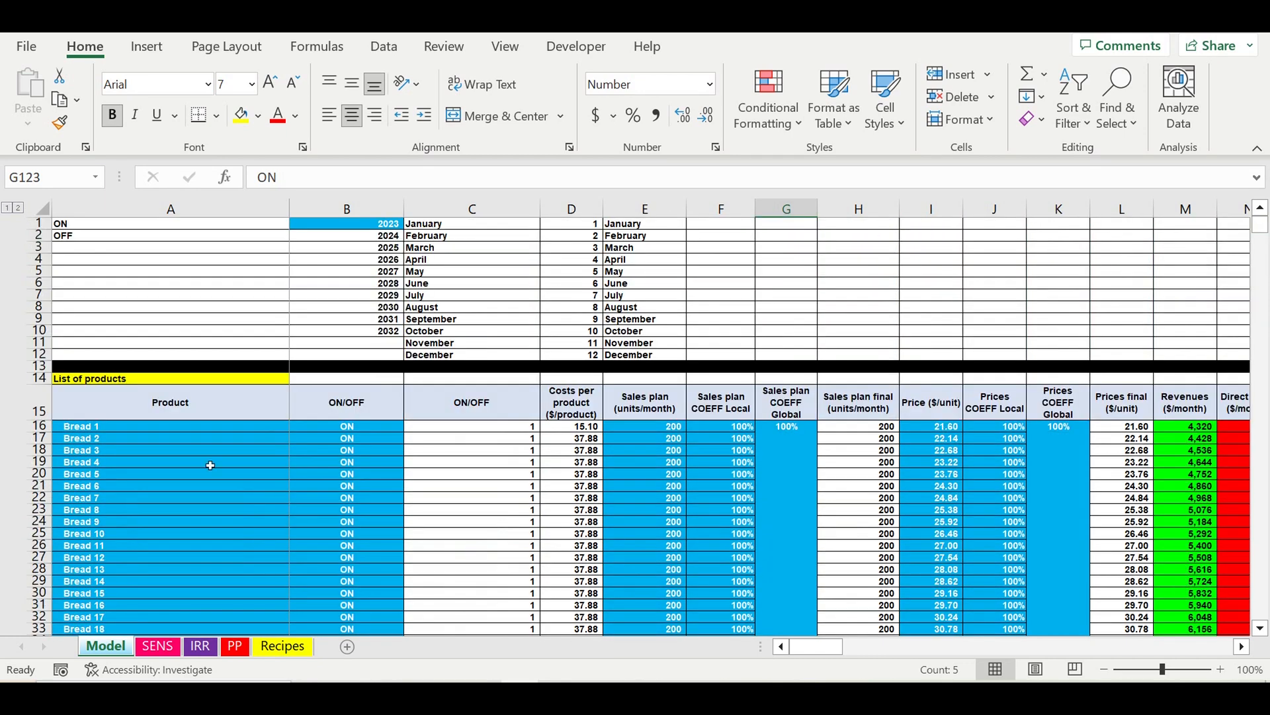
pyautogui.scroll(-3, 211, 465)
pyautogui.click(210, 465)
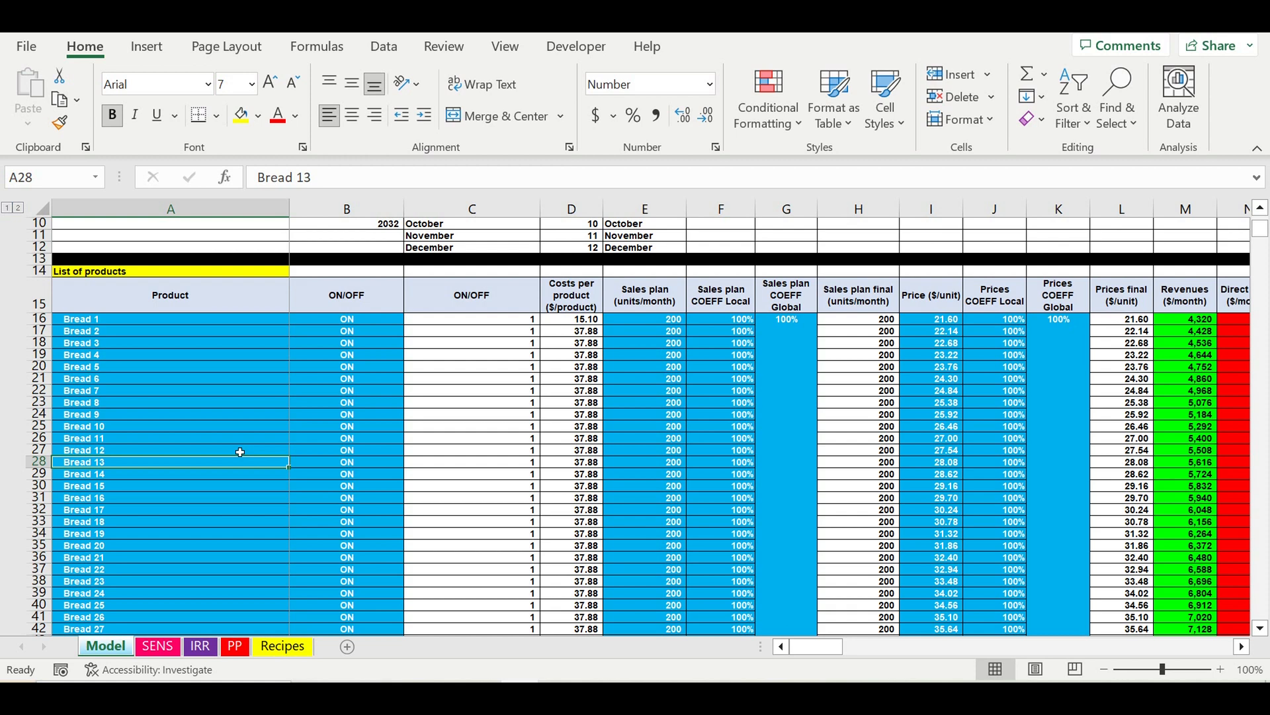
pyautogui.click(240, 451)
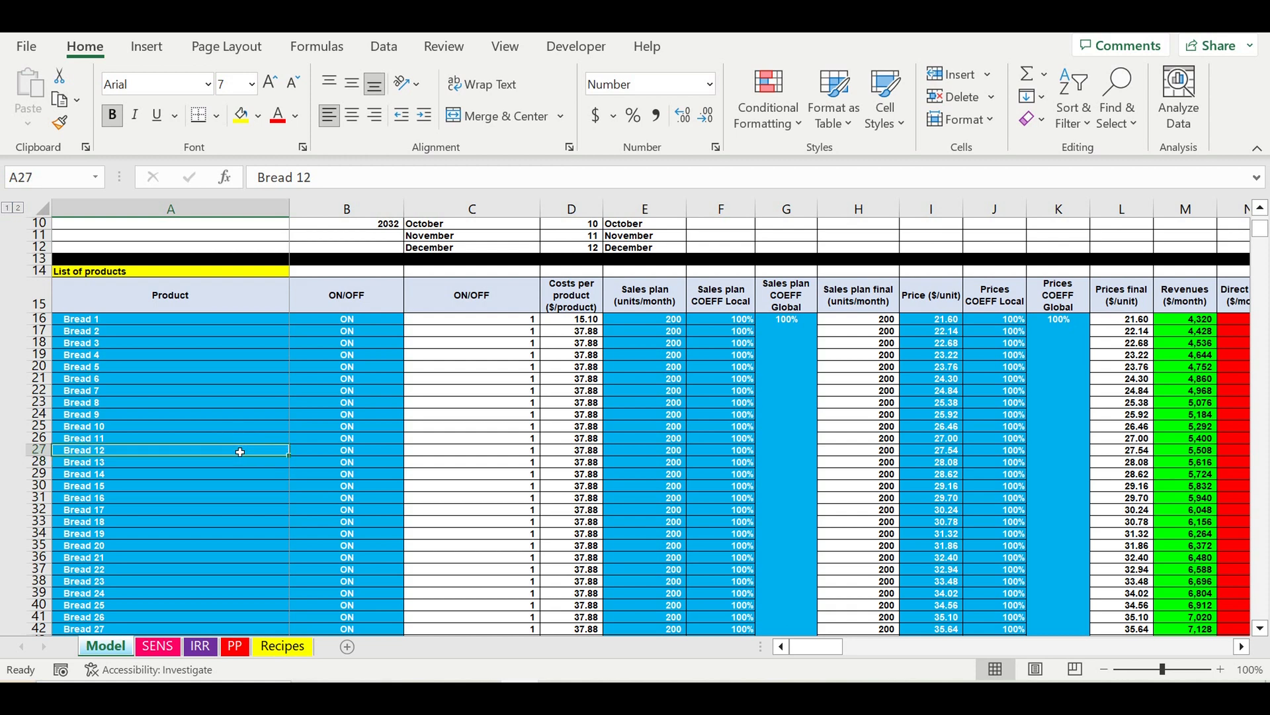
pyautogui.click(204, 407)
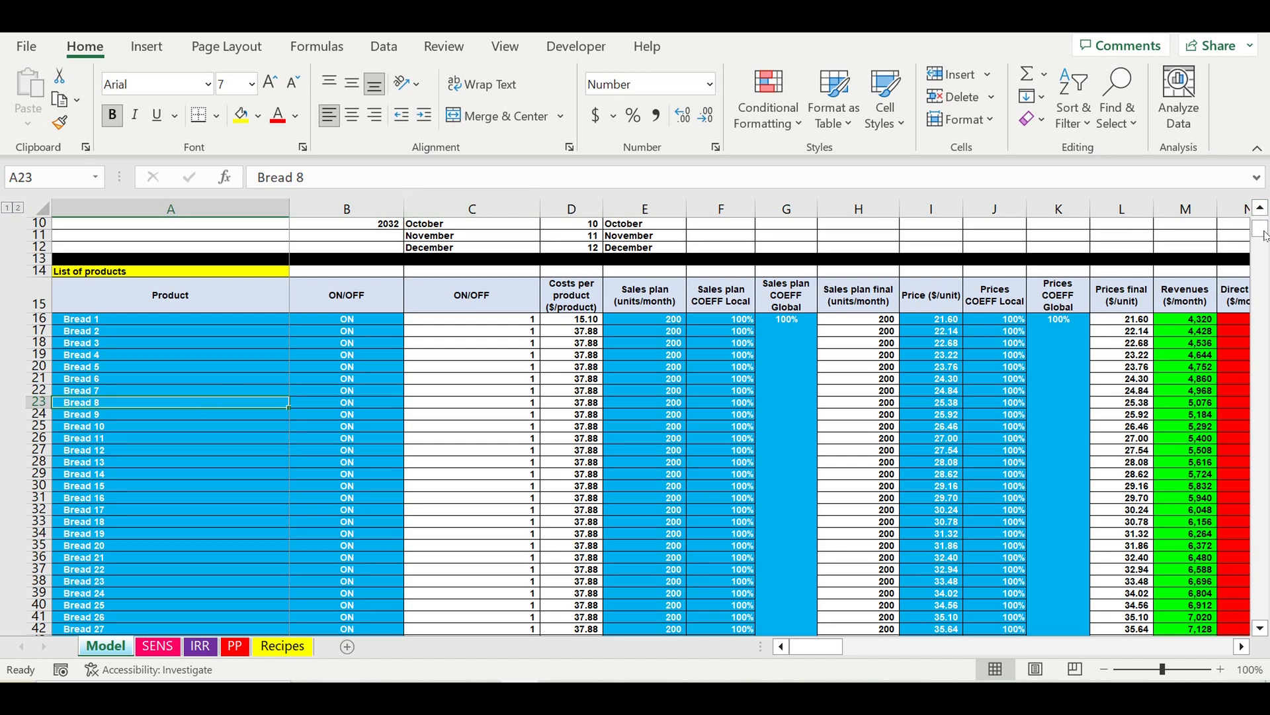
# Examine the project results near the end of the Model sheet and the Cash flow rows from Revenues to Cash balance at the end of period
pyautogui.moveTo(1262, 230); pyautogui.dragTo(1261, 610)
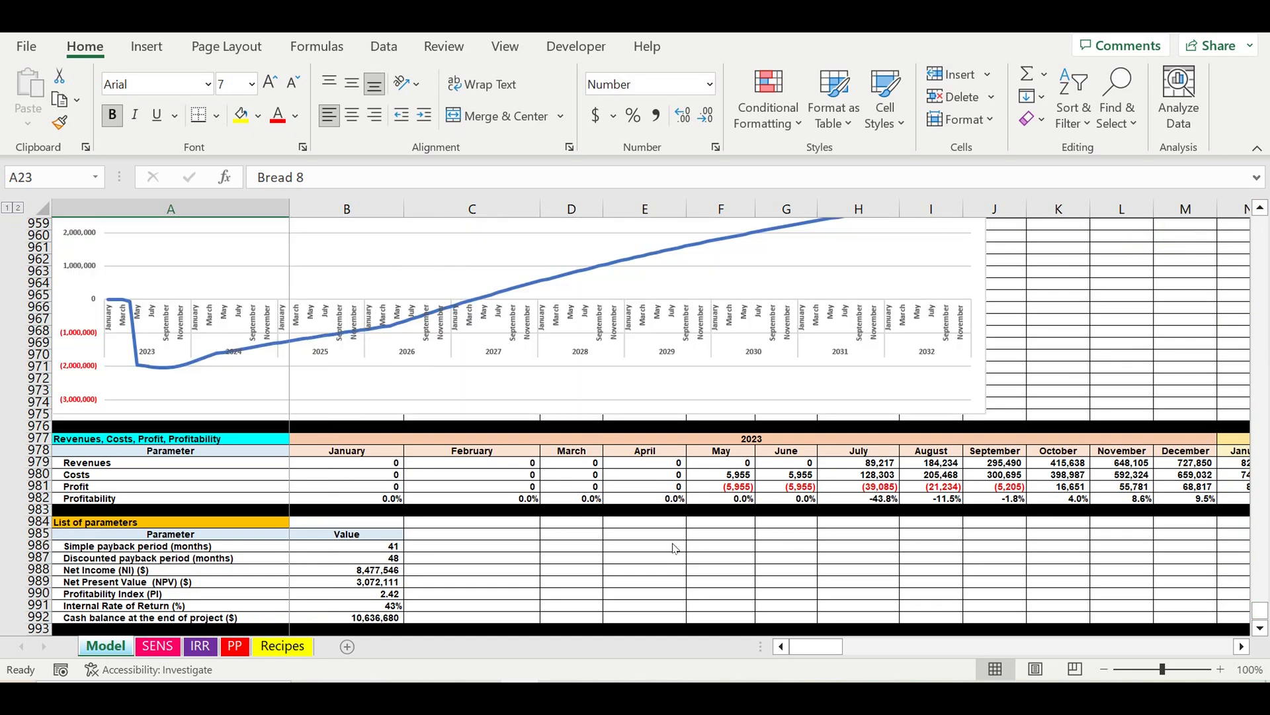
pyautogui.scroll(9, 673, 491)
pyautogui.scroll(20, 673, 483)
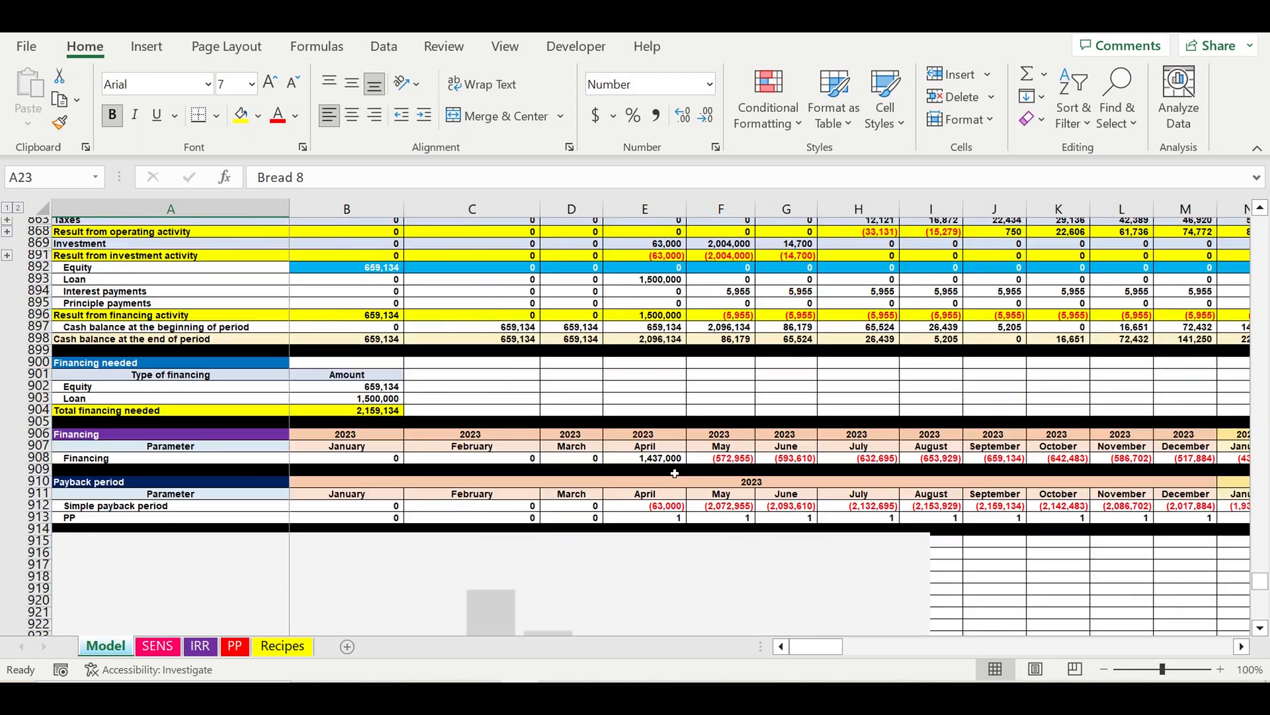
pyautogui.scroll(5, 674, 474)
pyautogui.scroll(-6, 675, 474)
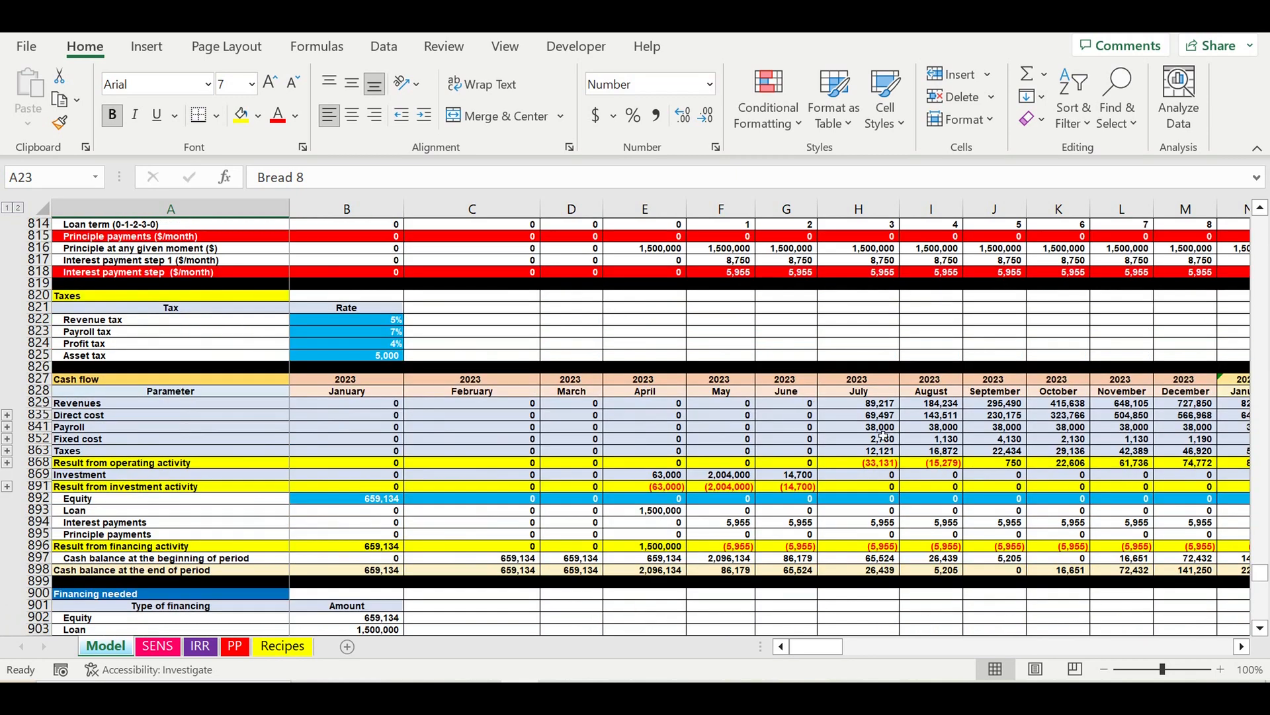
pyautogui.click(882, 428)
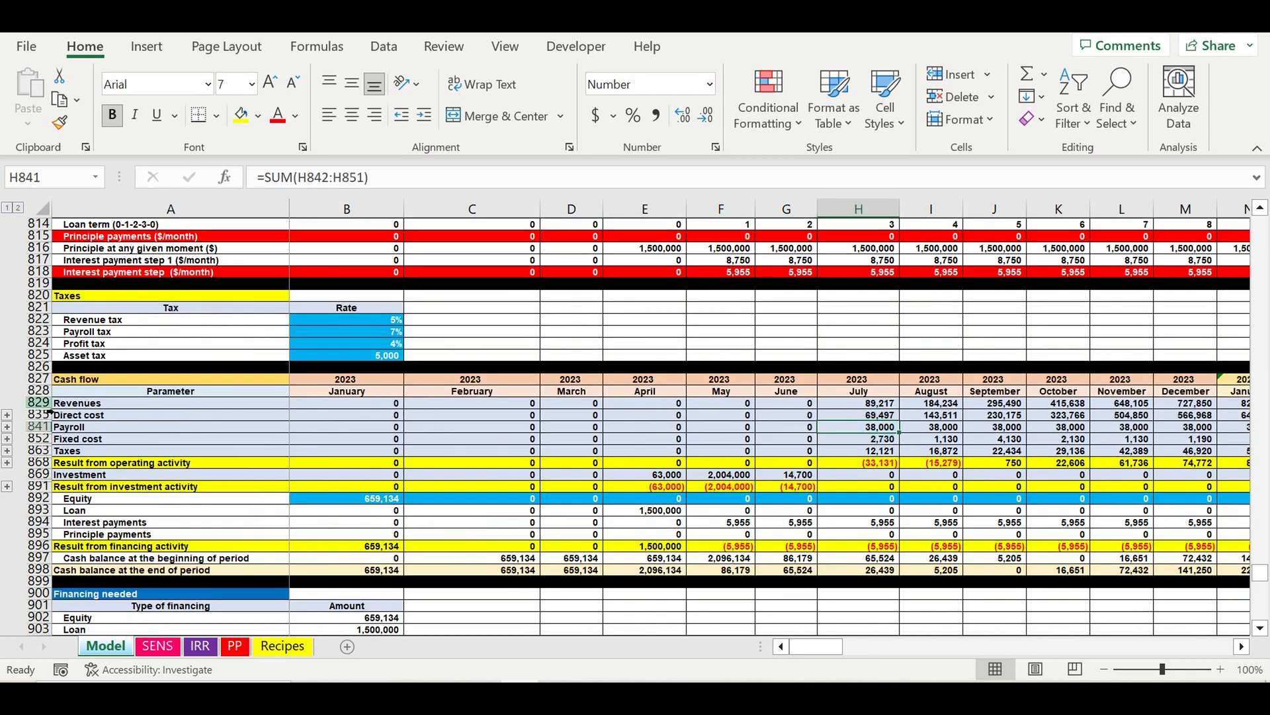
pyautogui.moveTo(47, 405); pyautogui.dragTo(35, 581)
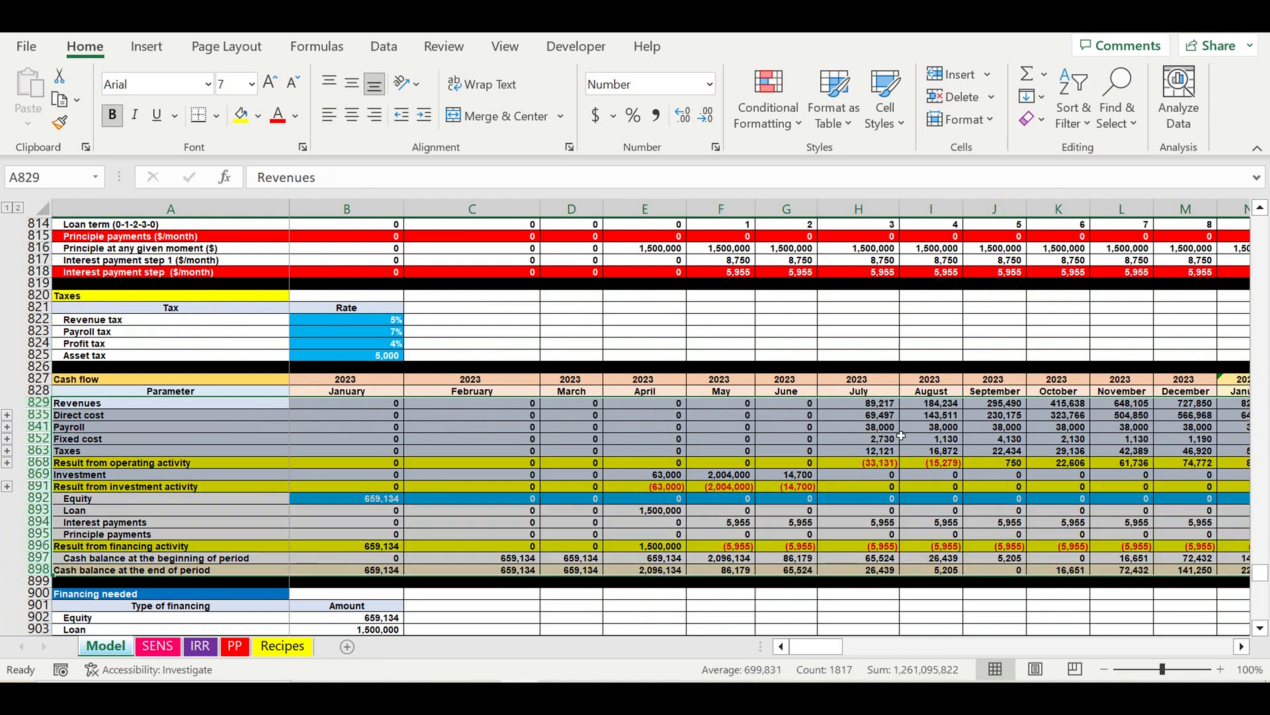
pyautogui.click(895, 428)
pyautogui.click(896, 406)
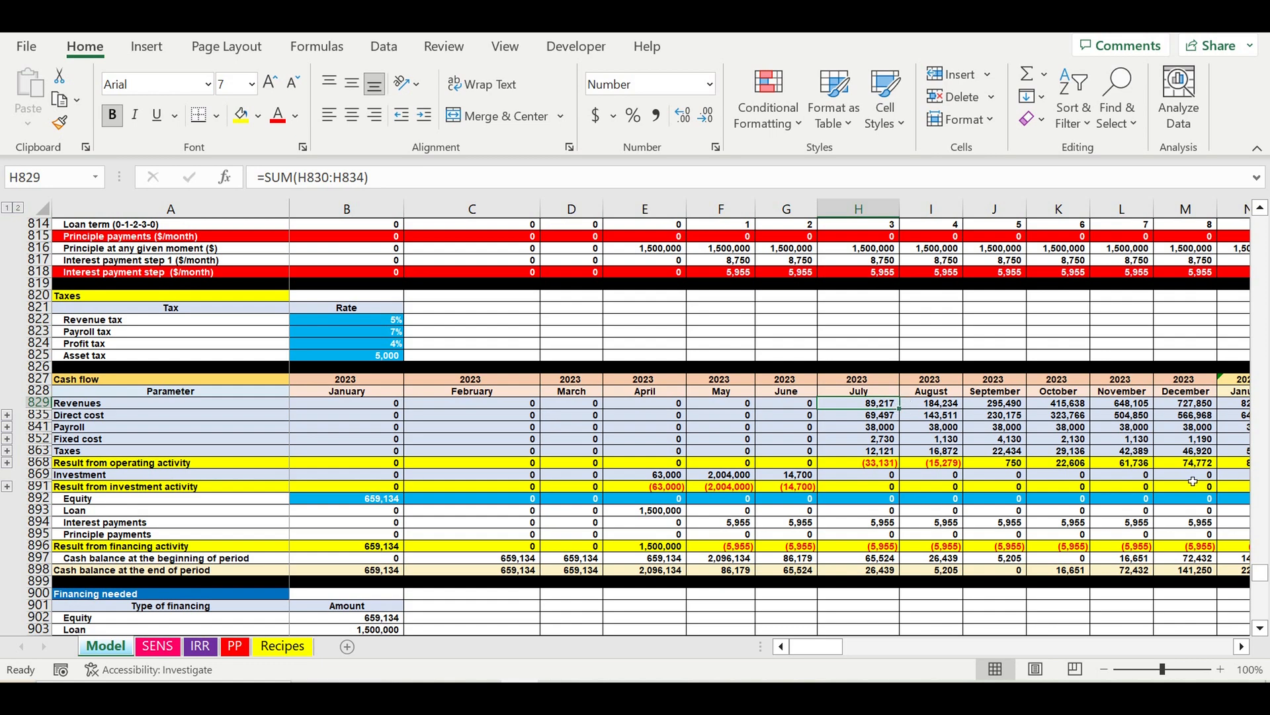
# Go back to the List of products section and highlight the product names from Bread 1 to Bread 18
pyautogui.moveTo(1261, 575); pyautogui.dragTo(1259, 572)
pyautogui.moveTo(1259, 357); pyautogui.dragTo(1261, 79)
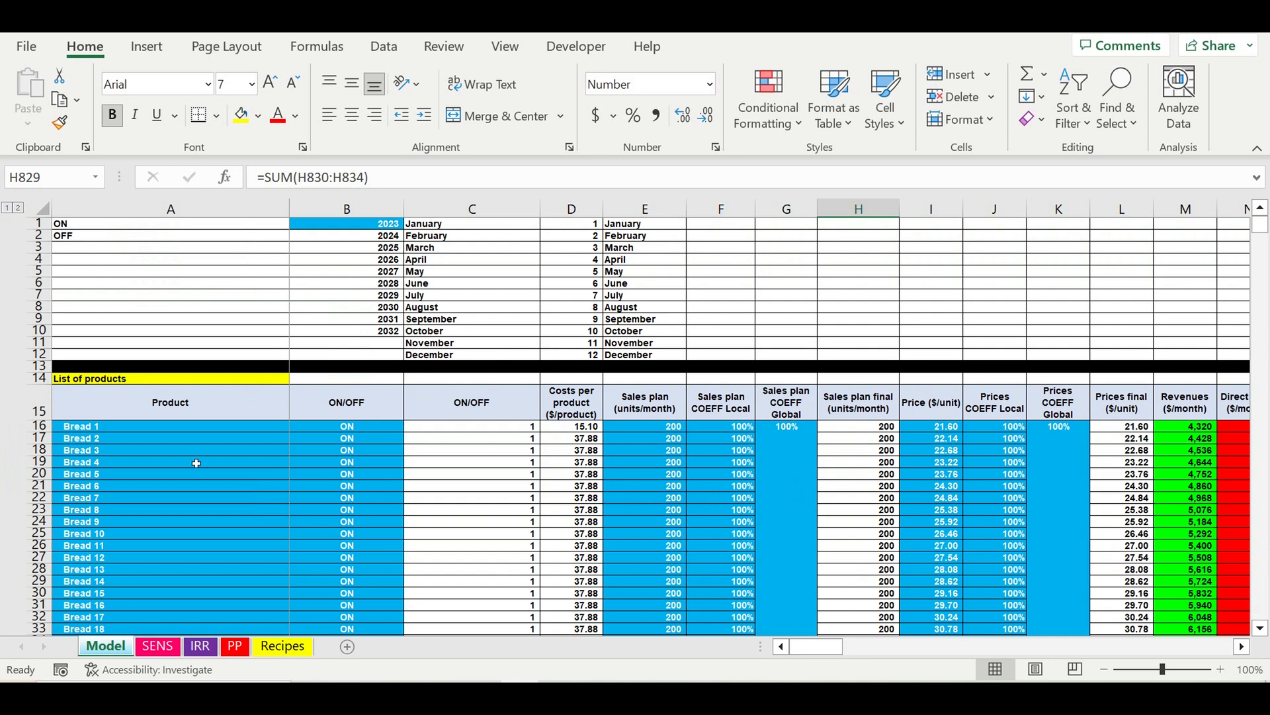
pyautogui.scroll(-2, 197, 463)
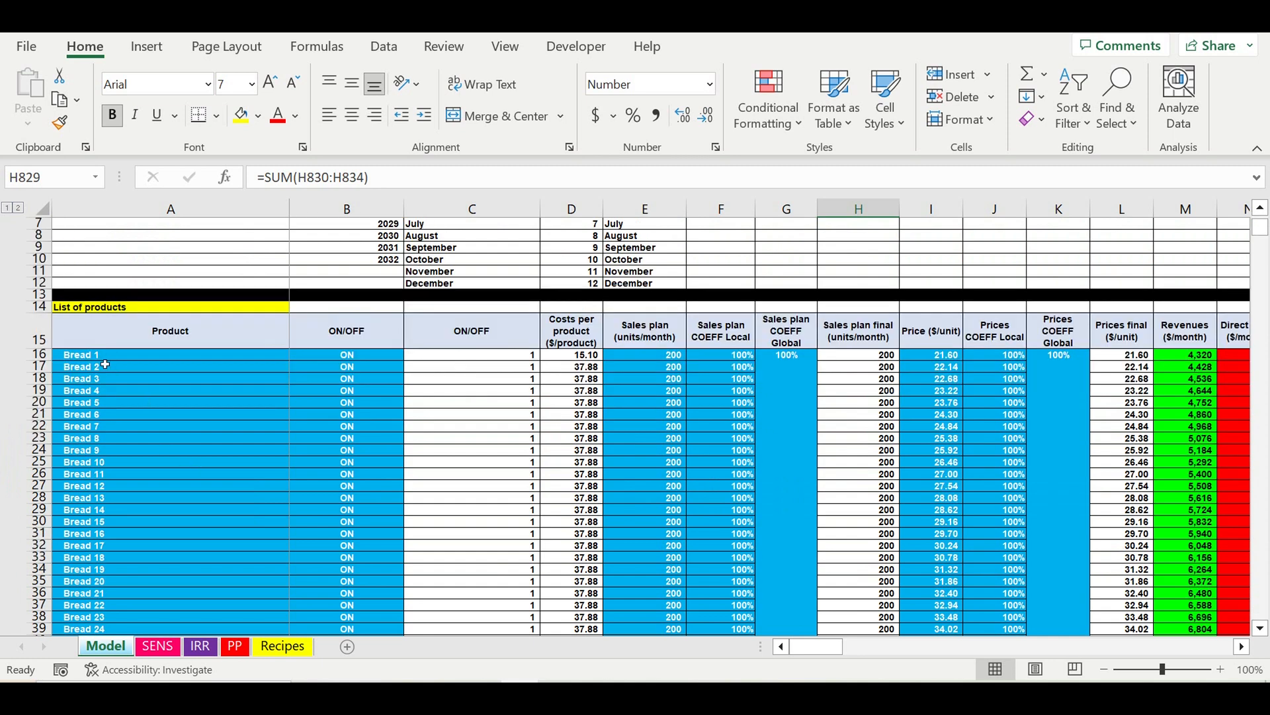
pyautogui.moveTo(90, 356); pyautogui.dragTo(148, 497)
pyautogui.click(148, 497)
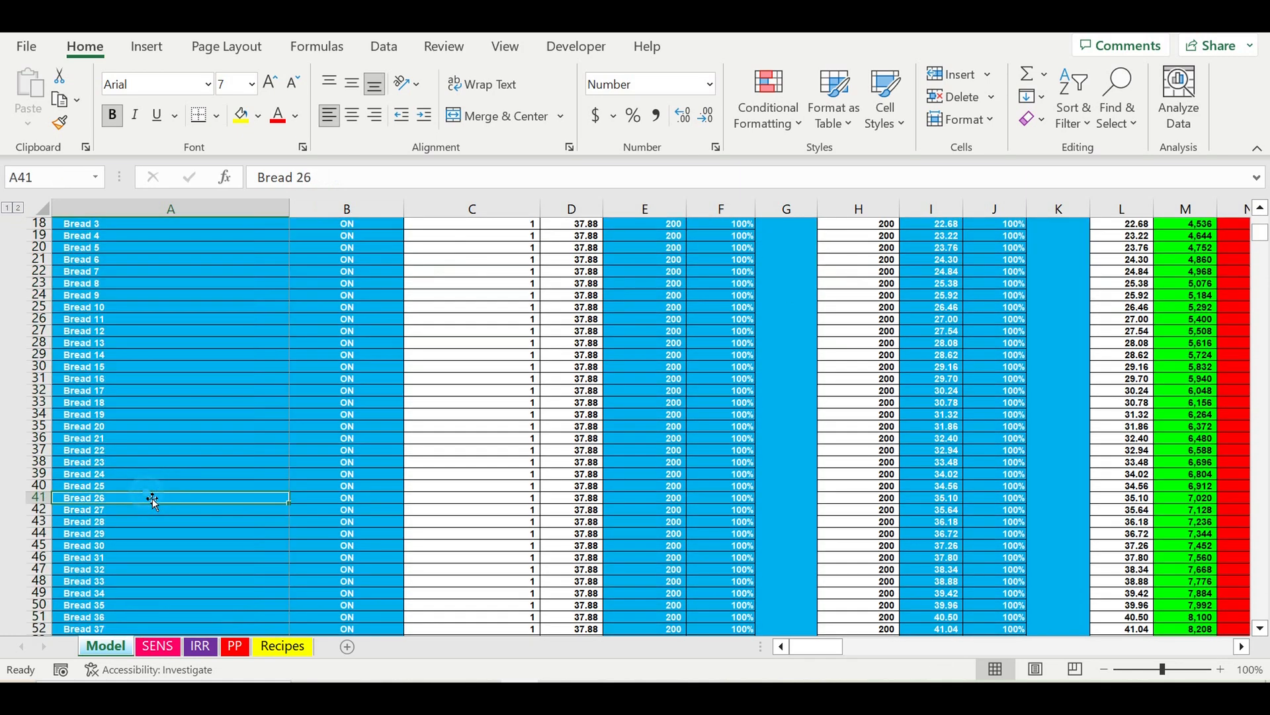
pyautogui.scroll(2, 151, 497)
pyautogui.scroll(1, 154, 496)
pyautogui.moveTo(83, 346); pyautogui.dragTo(211, 549)
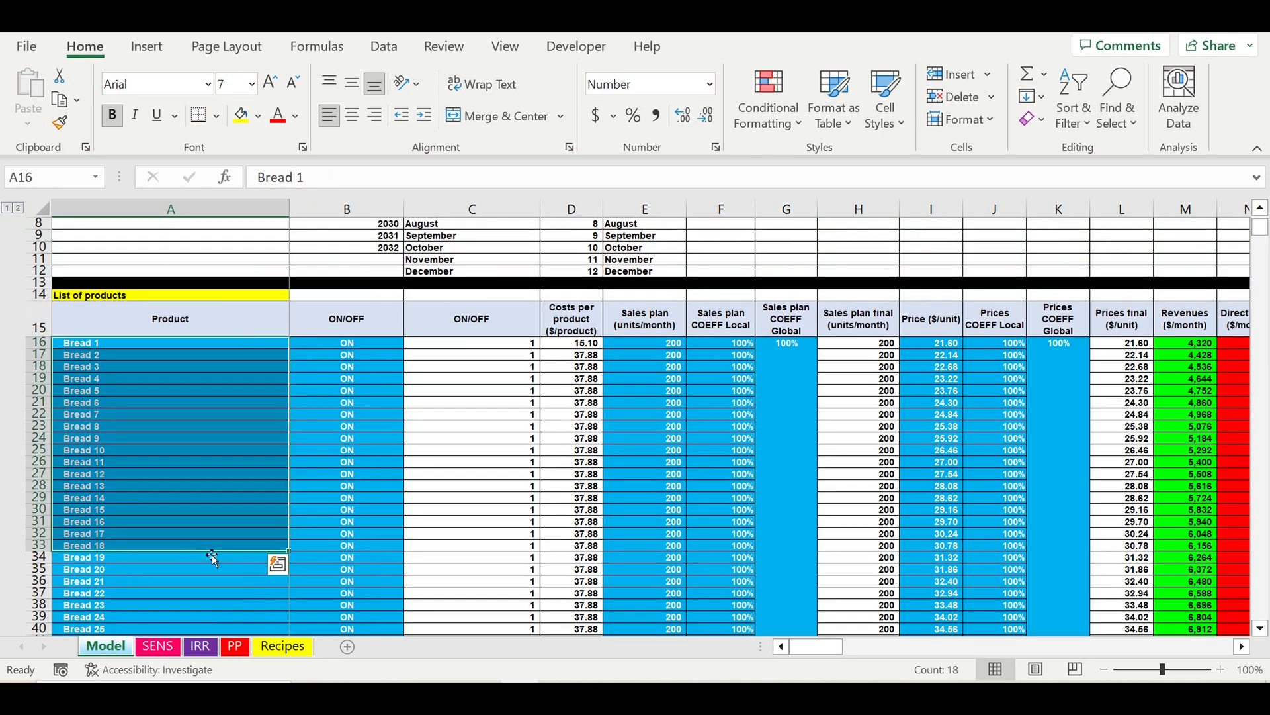
# Highlight the ingredient names from Ing. 1 to Ing. 14 in the Ingredients for recipes table
pyautogui.scroll(-9, 211, 549)
pyautogui.scroll(-20, 210, 547)
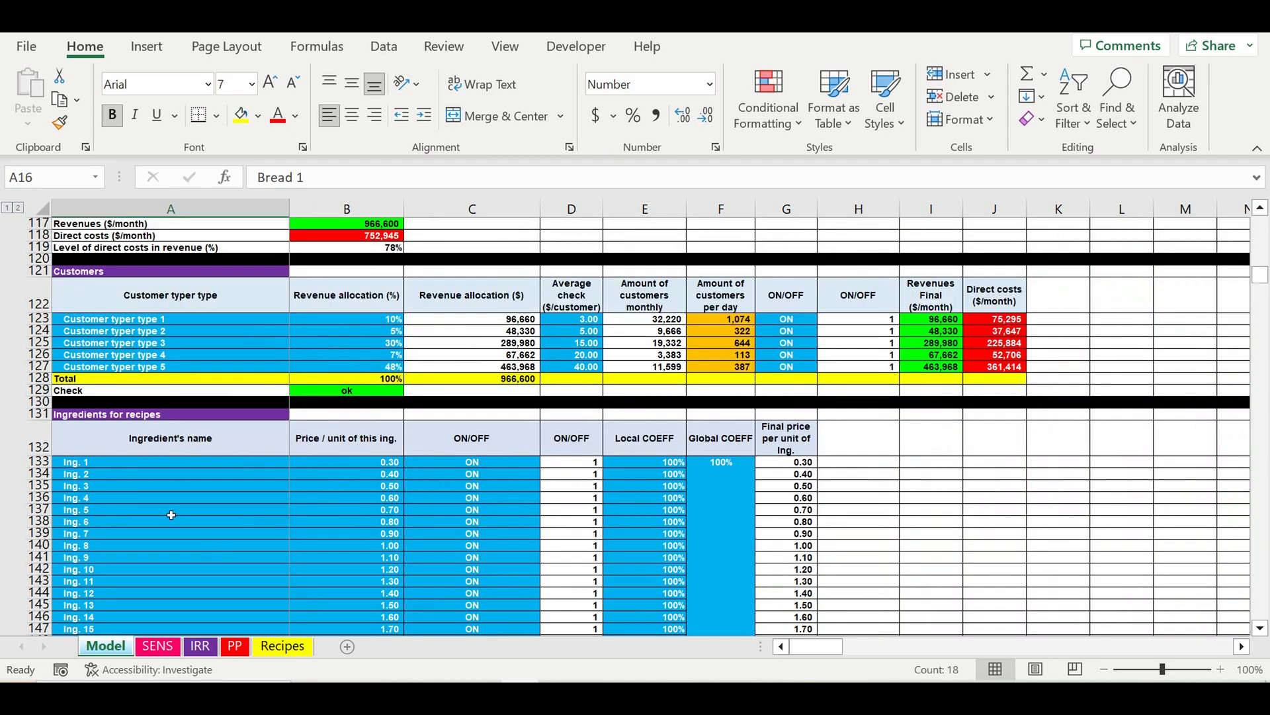
pyautogui.moveTo(100, 462); pyautogui.dragTo(118, 619)
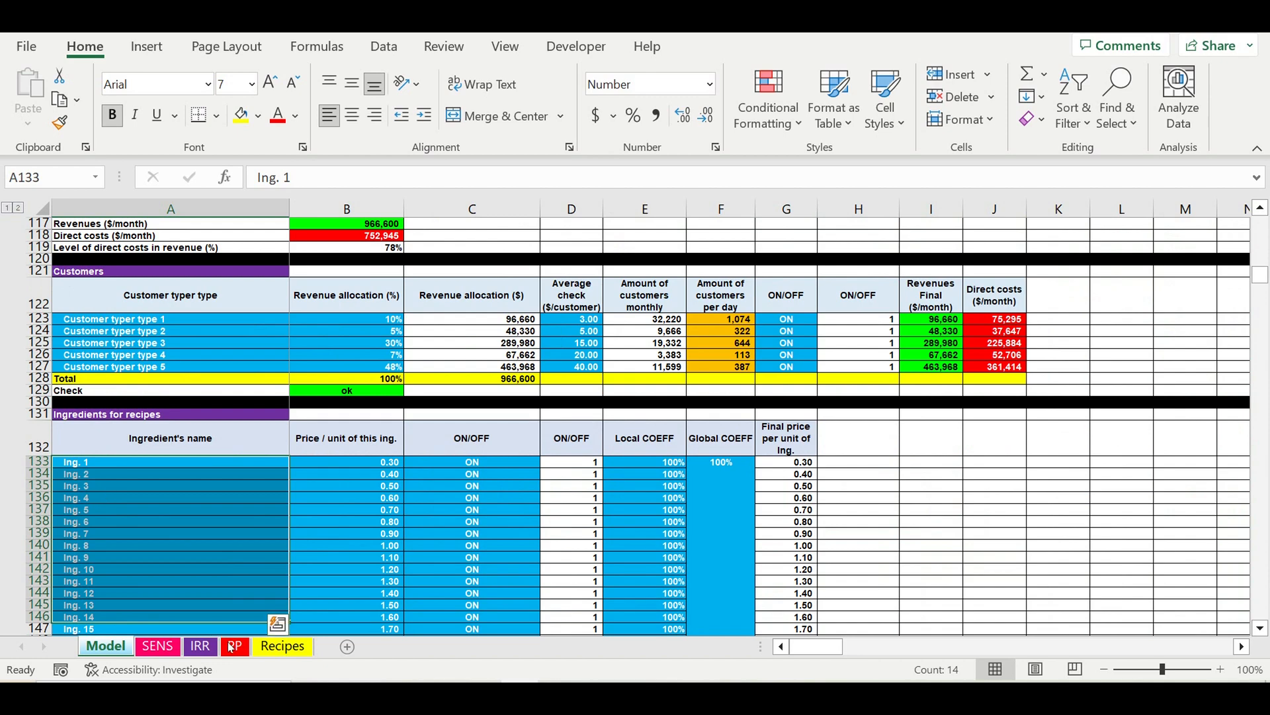
# Open the Recipes sheet and examine its matrix of product names, ingredient headers and blue quantity cells
pyautogui.click(285, 647)
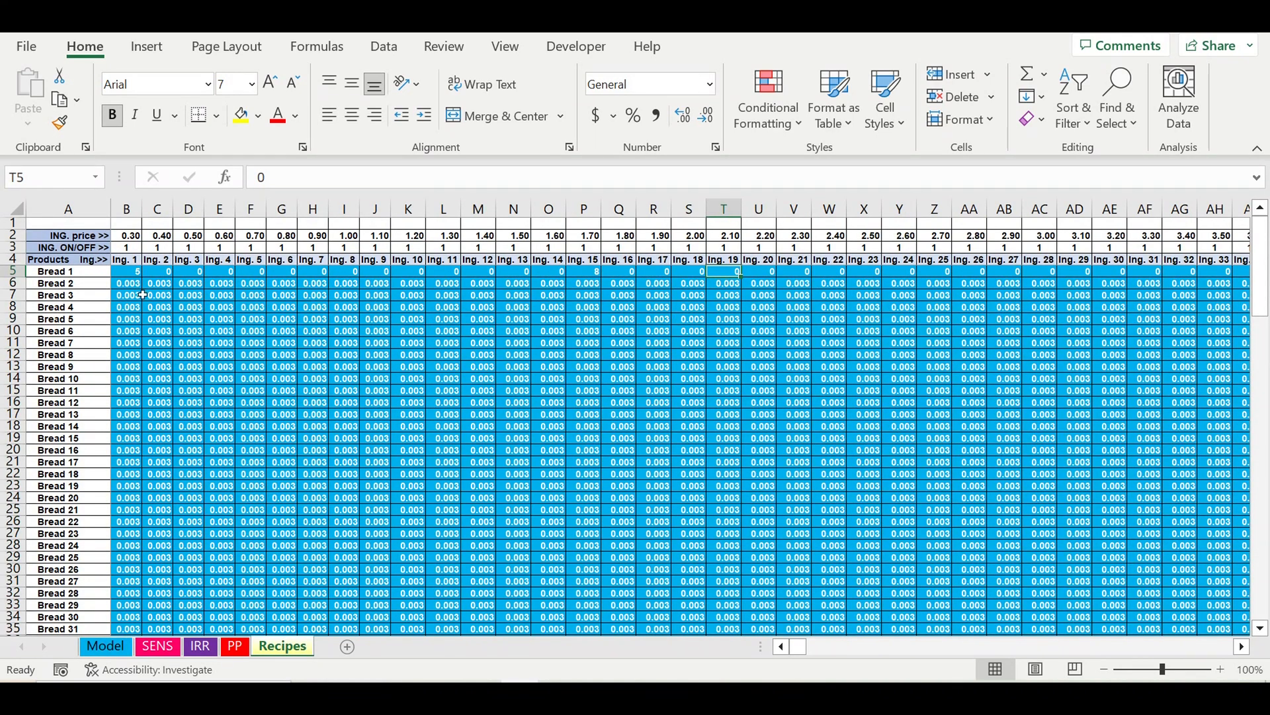
pyautogui.click(139, 294)
pyautogui.moveTo(135, 272); pyautogui.dragTo(923, 509)
pyautogui.moveTo(58, 271); pyautogui.dragTo(58, 557)
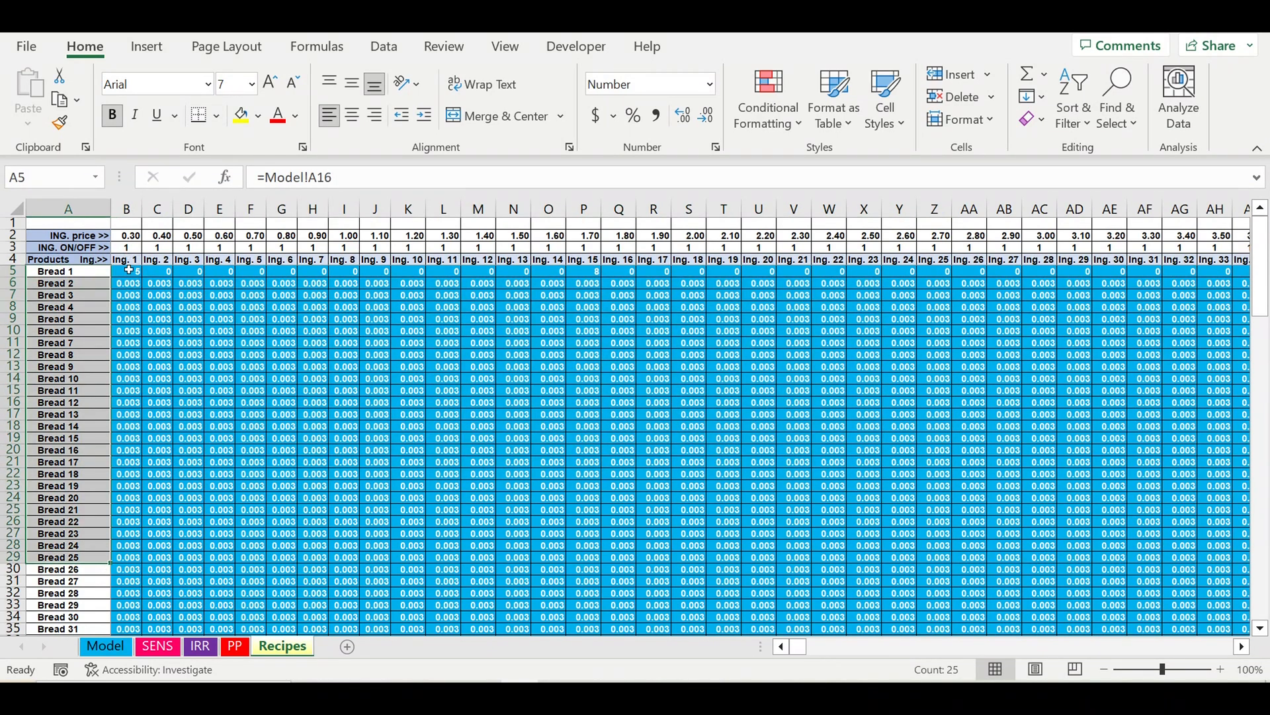
pyautogui.moveTo(125, 259); pyautogui.dragTo(834, 265)
pyautogui.click(394, 344)
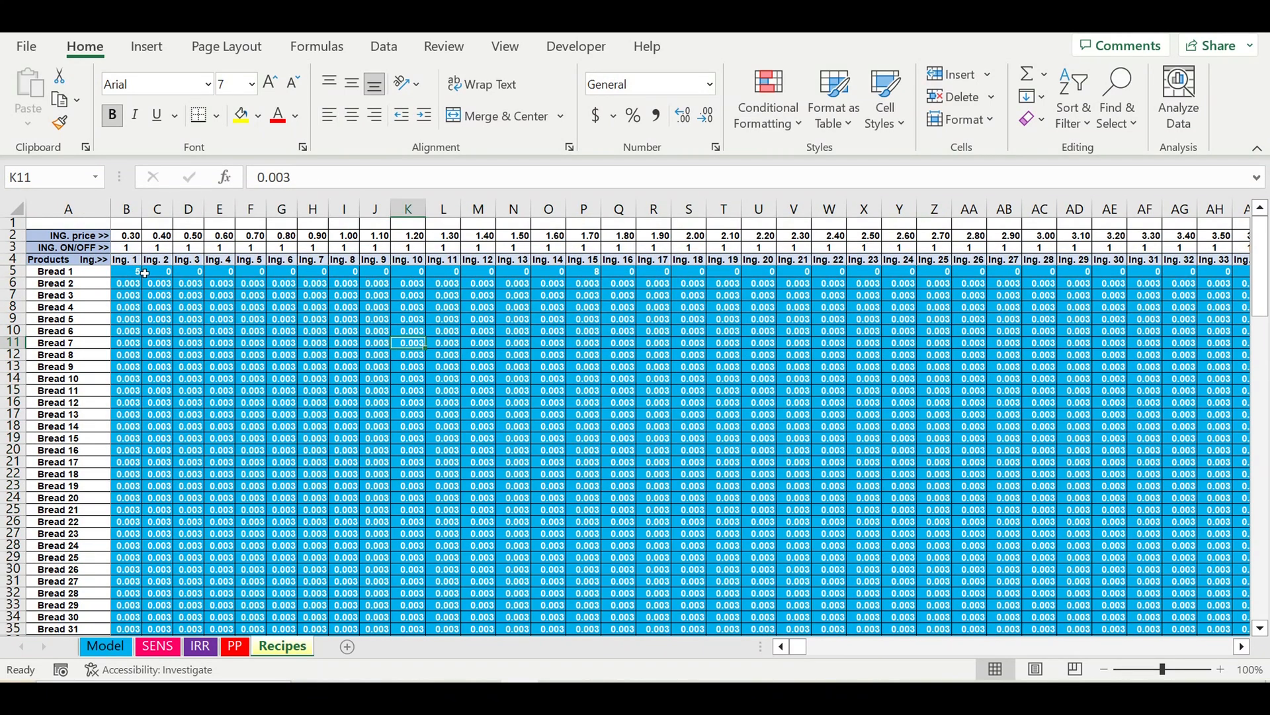
pyautogui.moveTo(129, 279); pyautogui.dragTo(1048, 500)
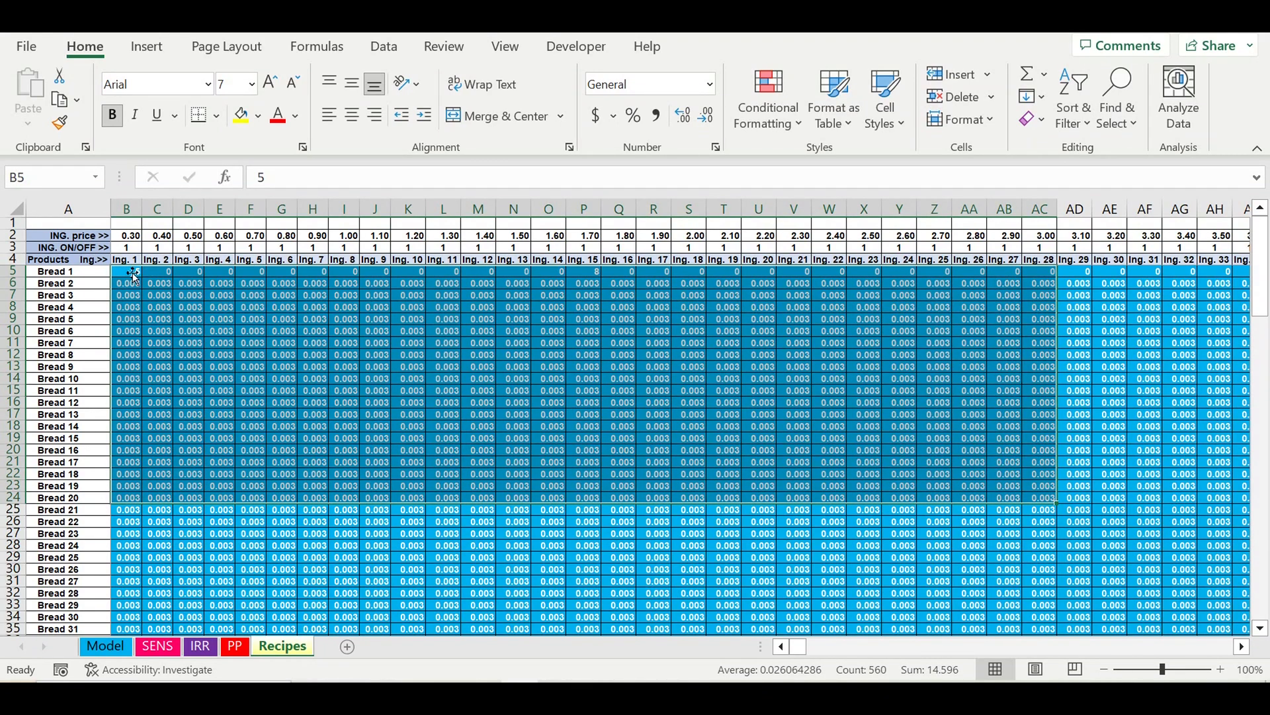
pyautogui.moveTo(125, 262); pyautogui.dragTo(559, 260)
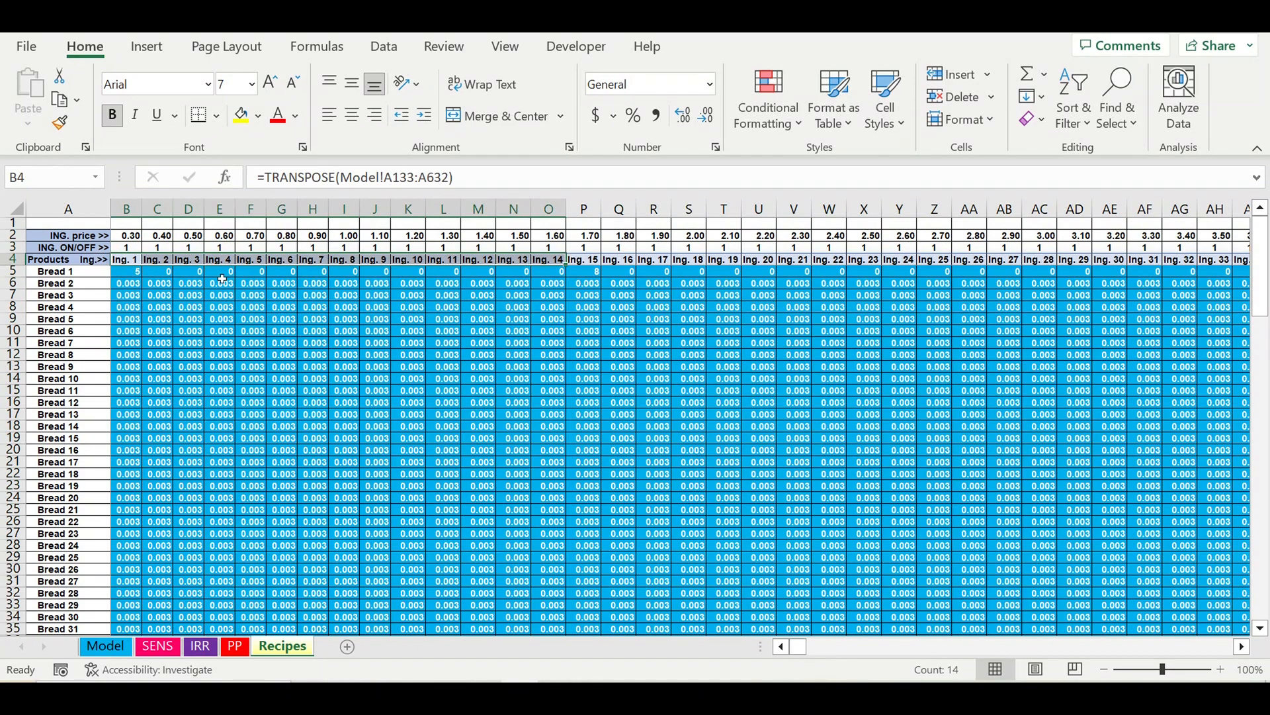
# Inspect Bread 1's ingredient quantities, including Ing. 1 and Ing. 15, and bring the Total cost of ing / product column into view
pyautogui.click(48, 274)
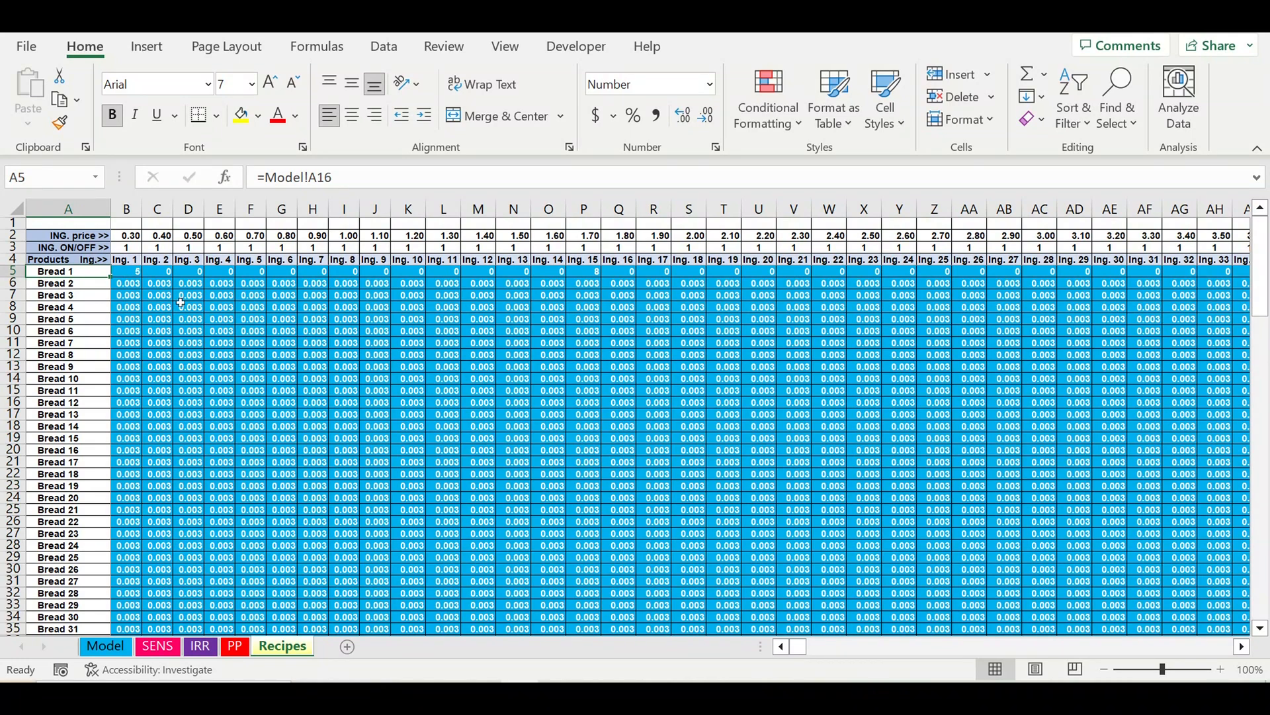
pyautogui.click(149, 275)
pyautogui.click(277, 276)
pyautogui.click(407, 276)
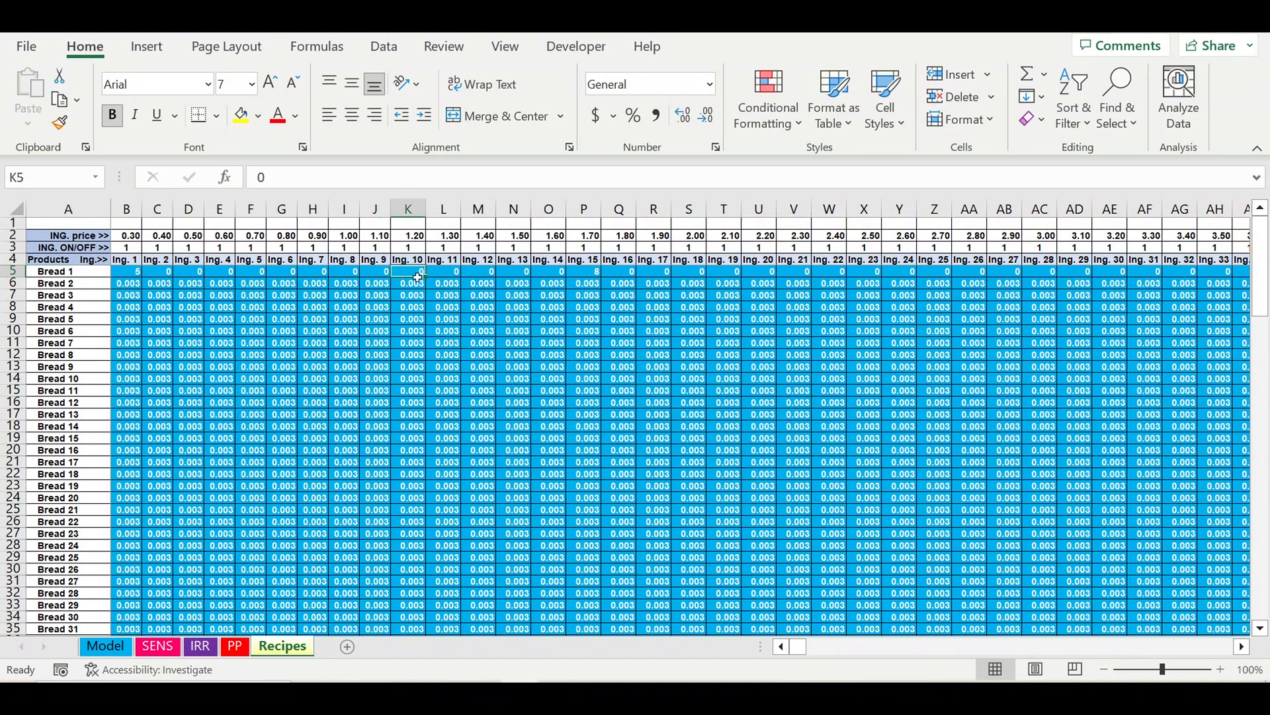
pyautogui.click(138, 272)
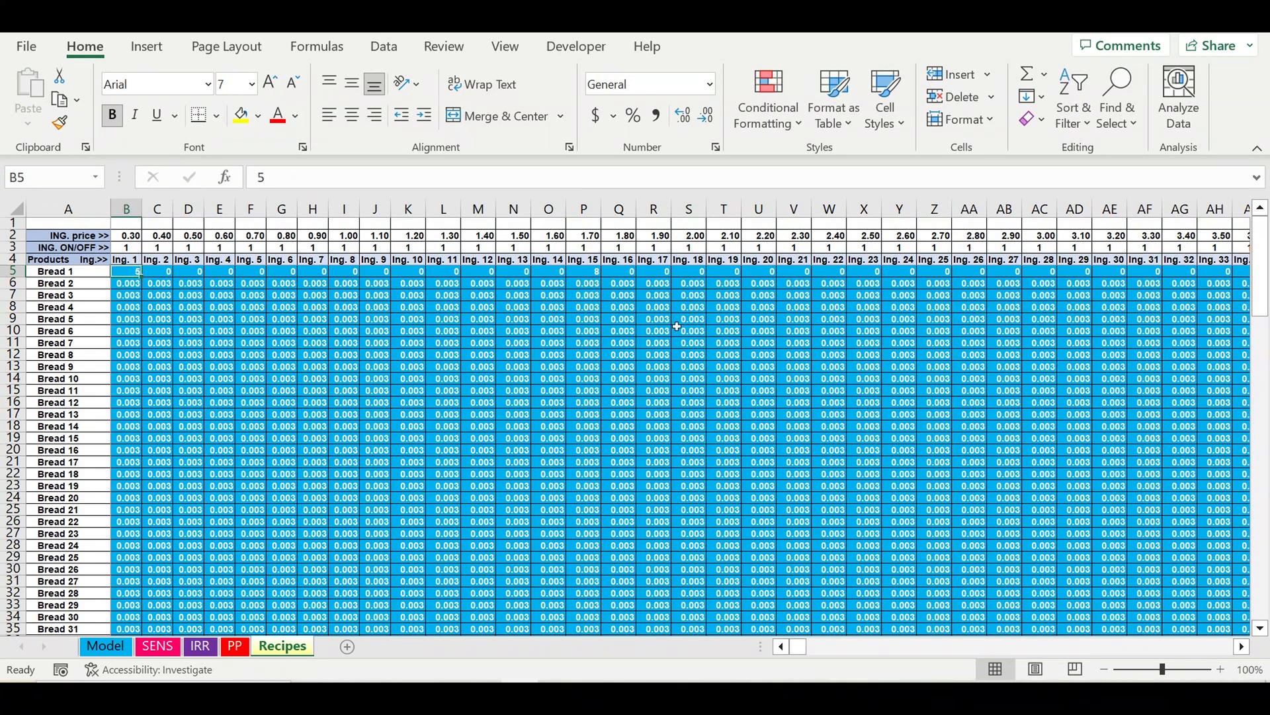
pyautogui.click(590, 277)
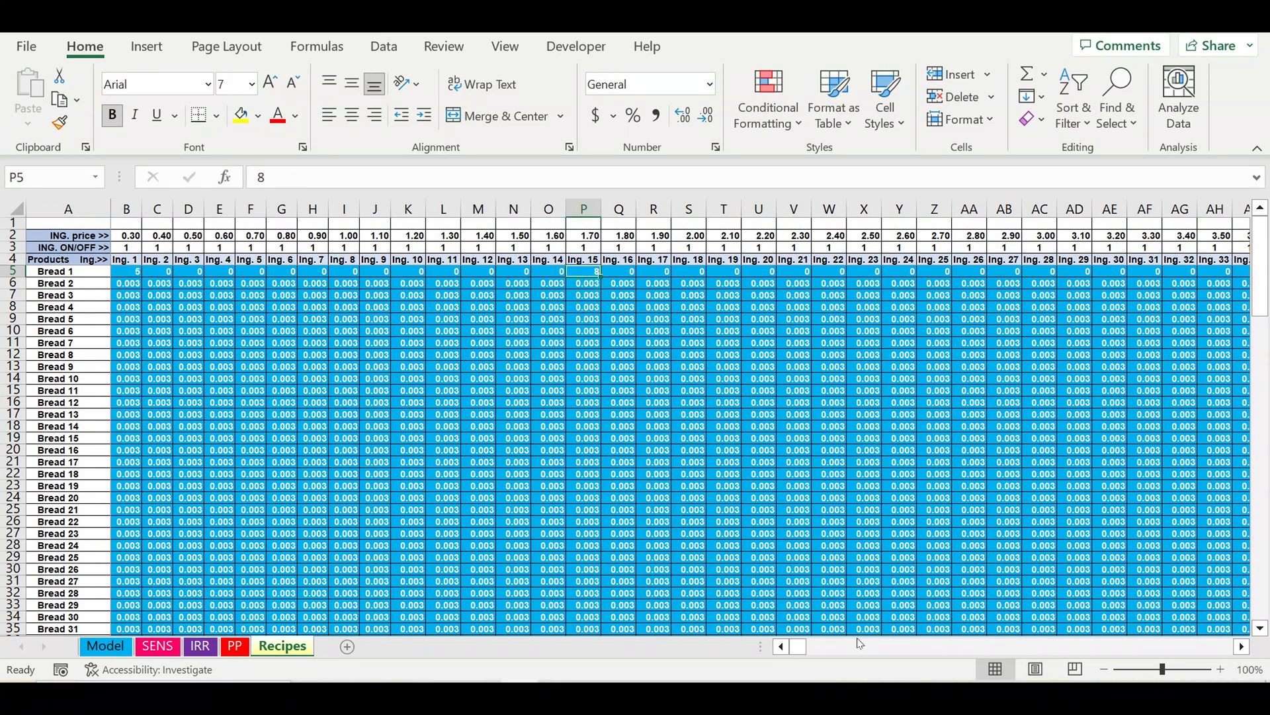
pyautogui.moveTo(799, 647); pyautogui.dragTo(1224, 648)
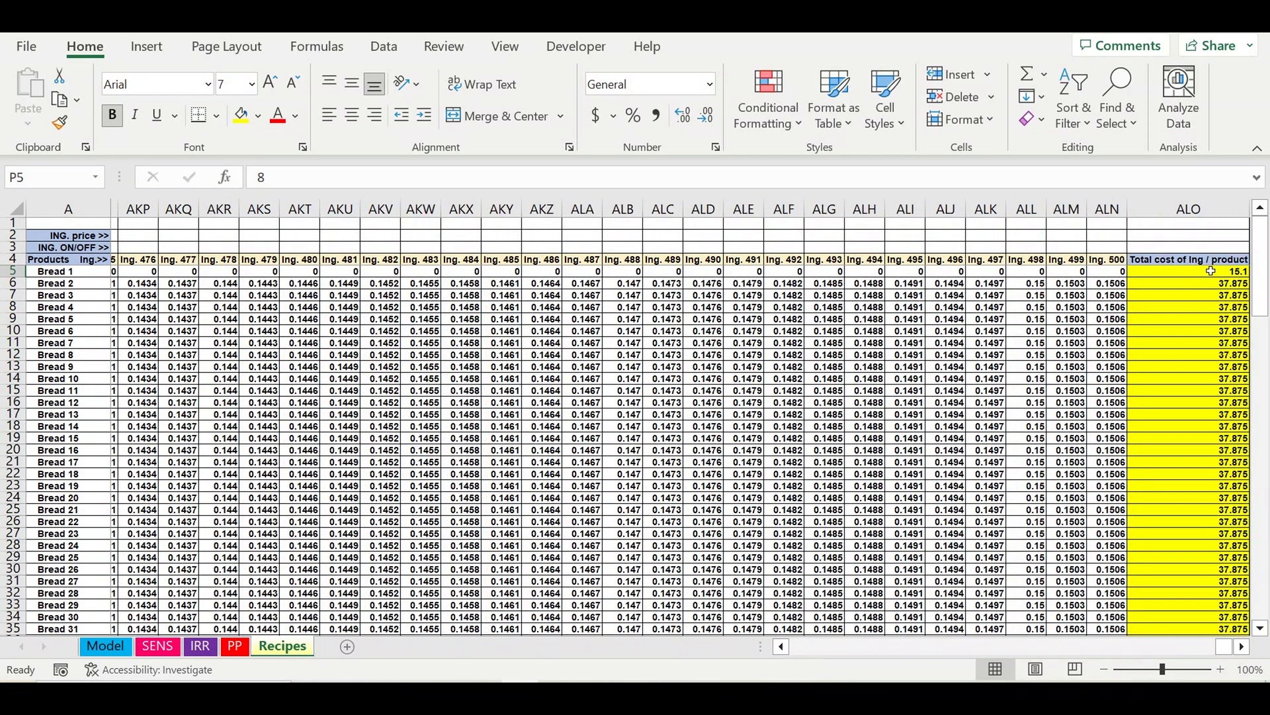
# Inspect Bread 1's total ingredient cost formula on the Recipes sheet and return to the List of products on the Model sheet
pyautogui.click(1216, 273)
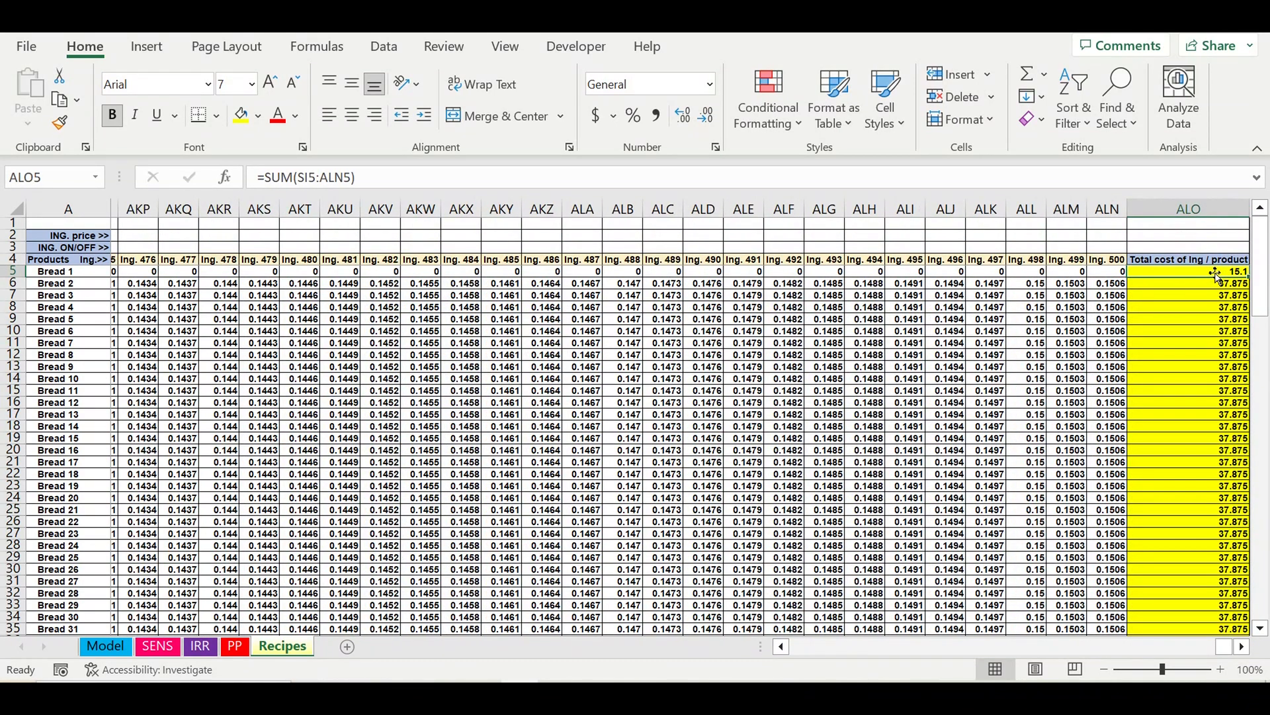
pyautogui.click(101, 647)
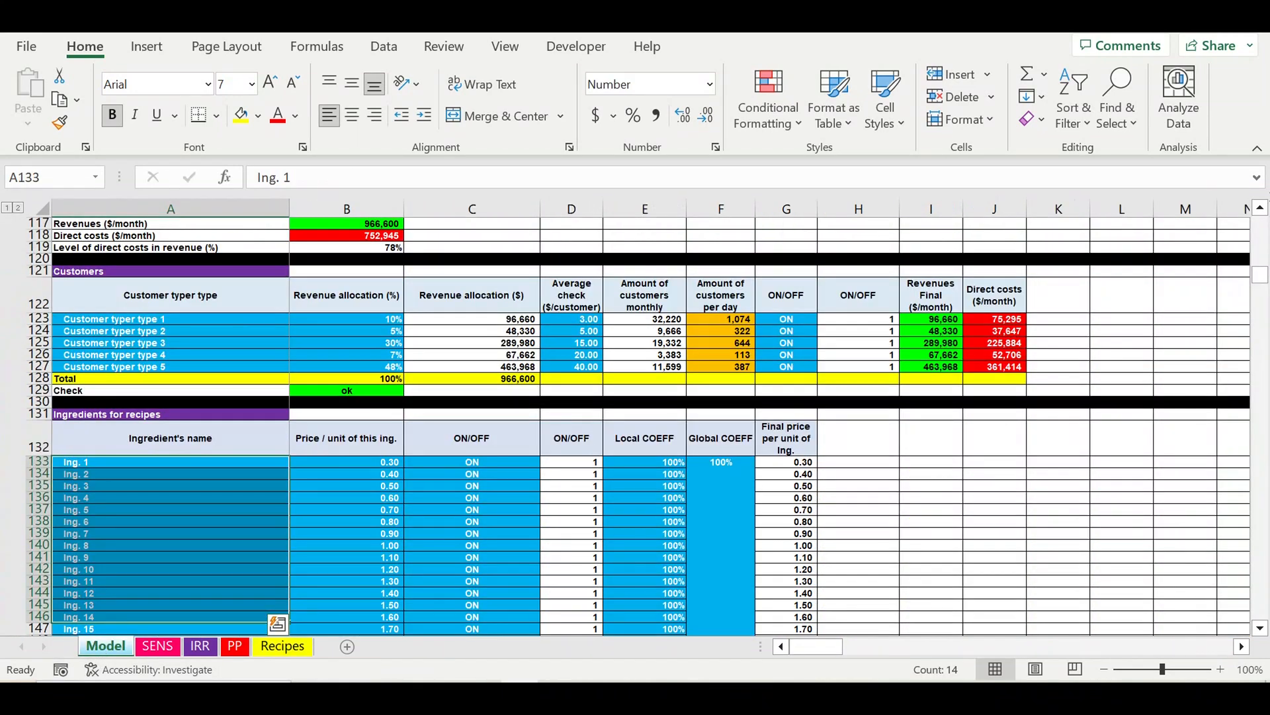
pyautogui.moveTo(1261, 273); pyautogui.dragTo(1224, 185)
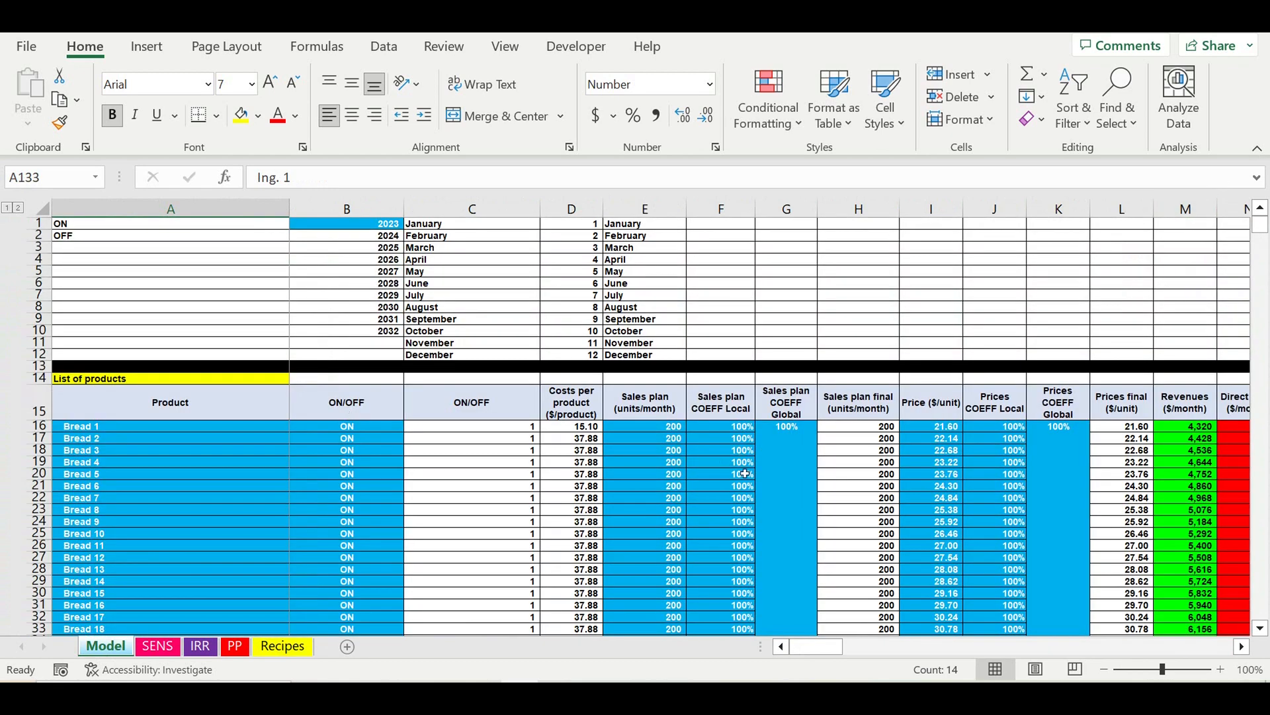
# Highlight the monthly sales plan values from Bread 1 to Bread 14 and inspect Bread 1's Revenues formula
pyautogui.click(635, 430)
pyautogui.hotkey('shift', 'Down')
pyautogui.hotkey('shift', 'Down')
pyautogui.hotkey('shift', 'Down')
pyautogui.hotkey('shift', 'Down')
pyautogui.hotkey('shift', 'Down')
pyautogui.hotkey('shift', 'Down')
pyautogui.hotkey('shift', 'Down')
pyautogui.hotkey('shift', 'Down')
pyautogui.hotkey('shift', 'Down')
pyautogui.hotkey('shift', 'Down')
pyautogui.hotkey('shift', 'Down')
pyautogui.hotkey('shift', 'Down')
pyautogui.hotkey('shift', 'Down')
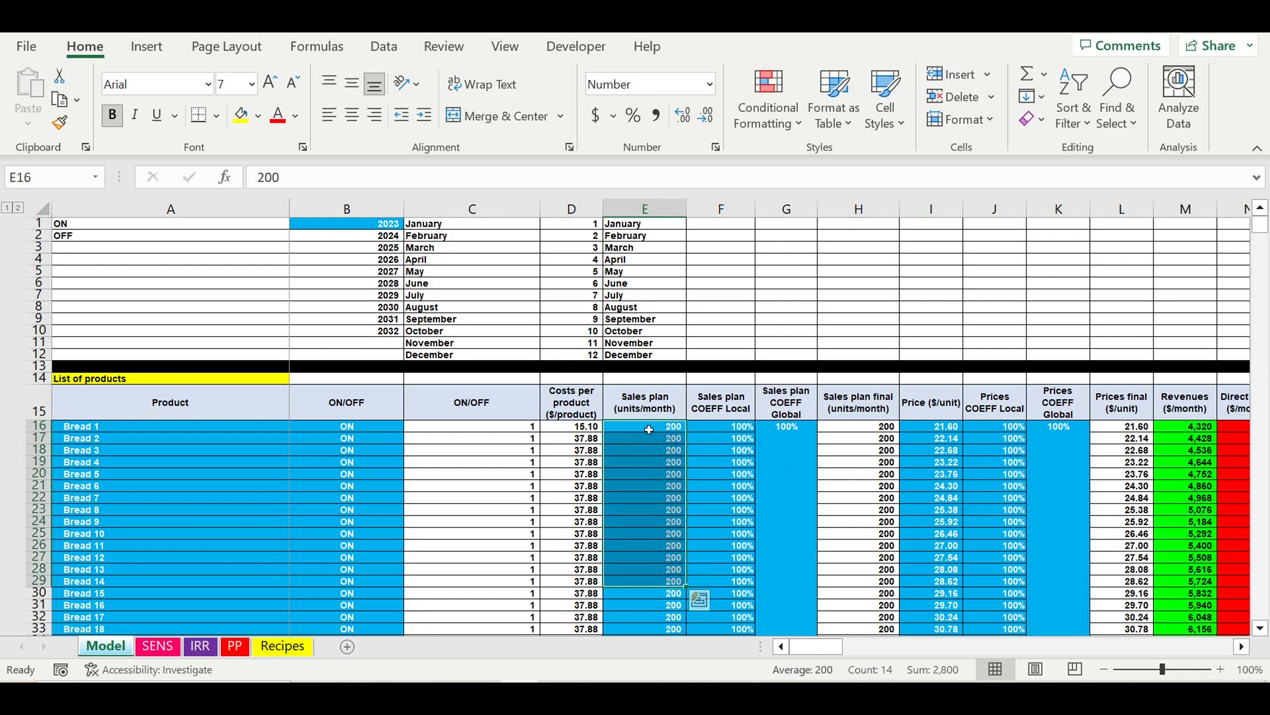
pyautogui.click(648, 430)
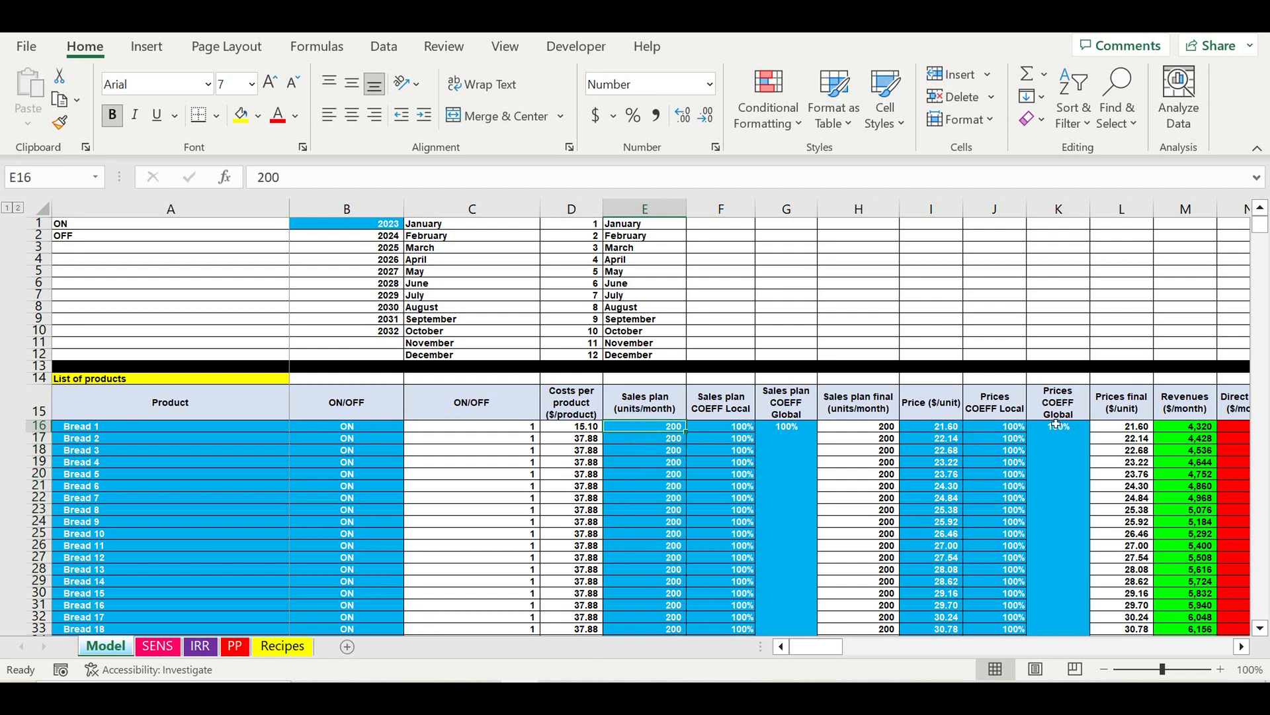
pyautogui.click(1194, 430)
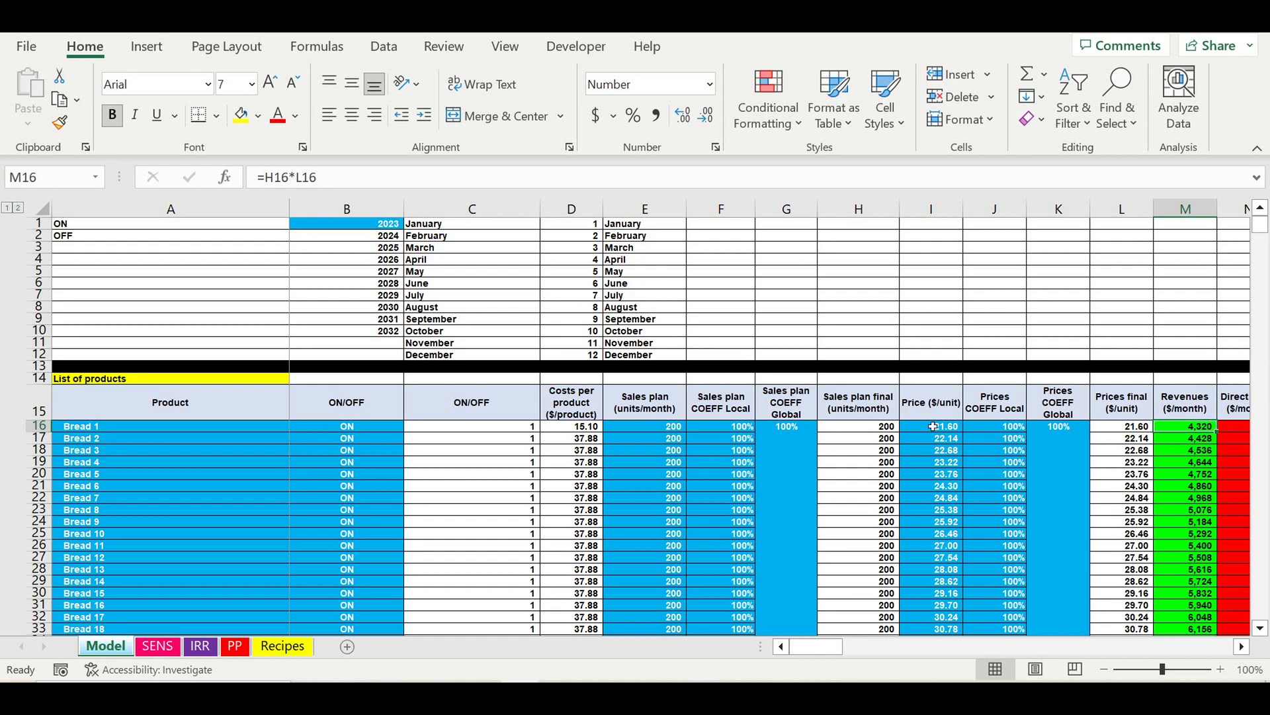
# Look through the product list as far as Cake 47 and check the payback period charts on the PP sheet
pyautogui.scroll(-4, 429, 436)
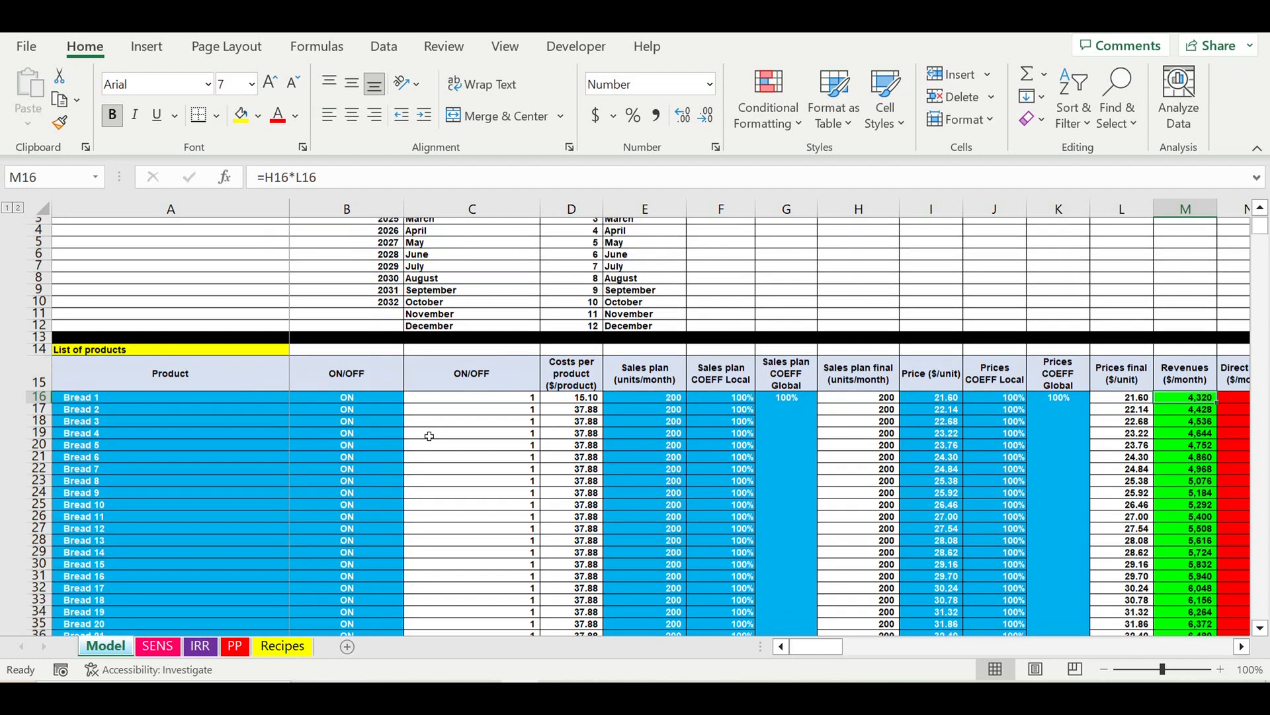
pyautogui.scroll(-7, 429, 436)
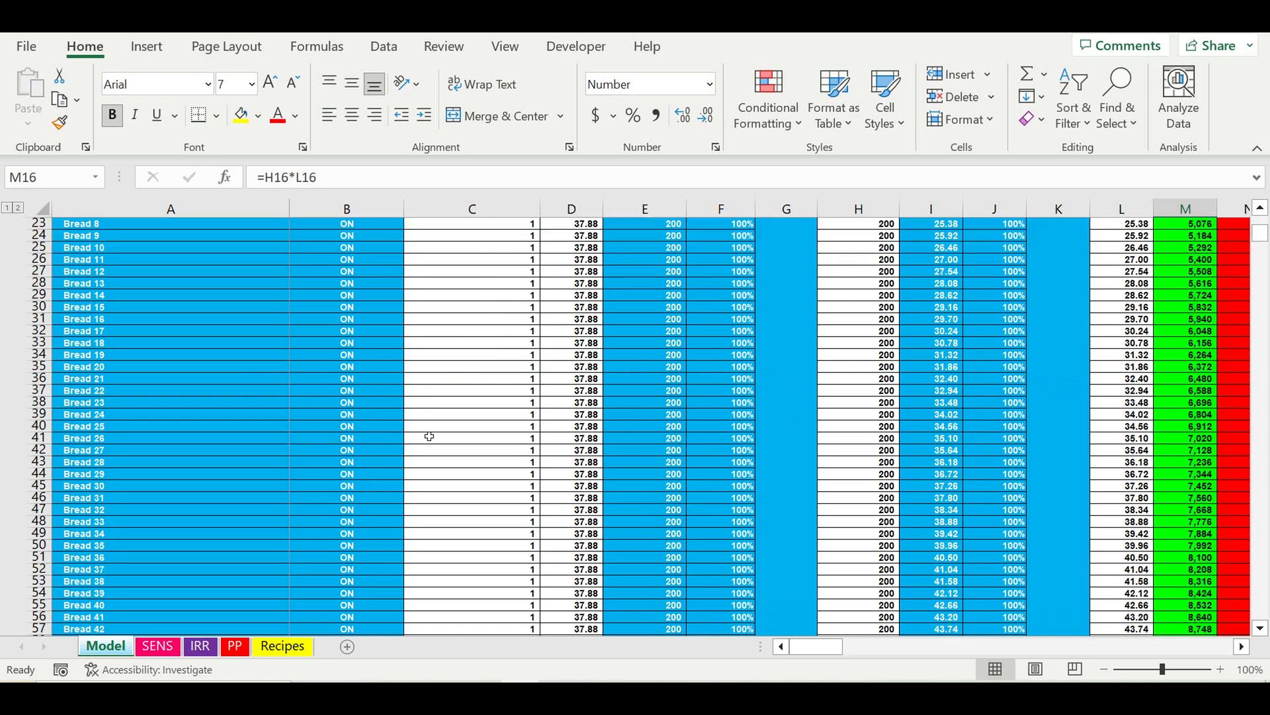
pyautogui.scroll(-11, 430, 436)
pyautogui.scroll(-1, 429, 436)
pyautogui.scroll(-1, 429, 436)
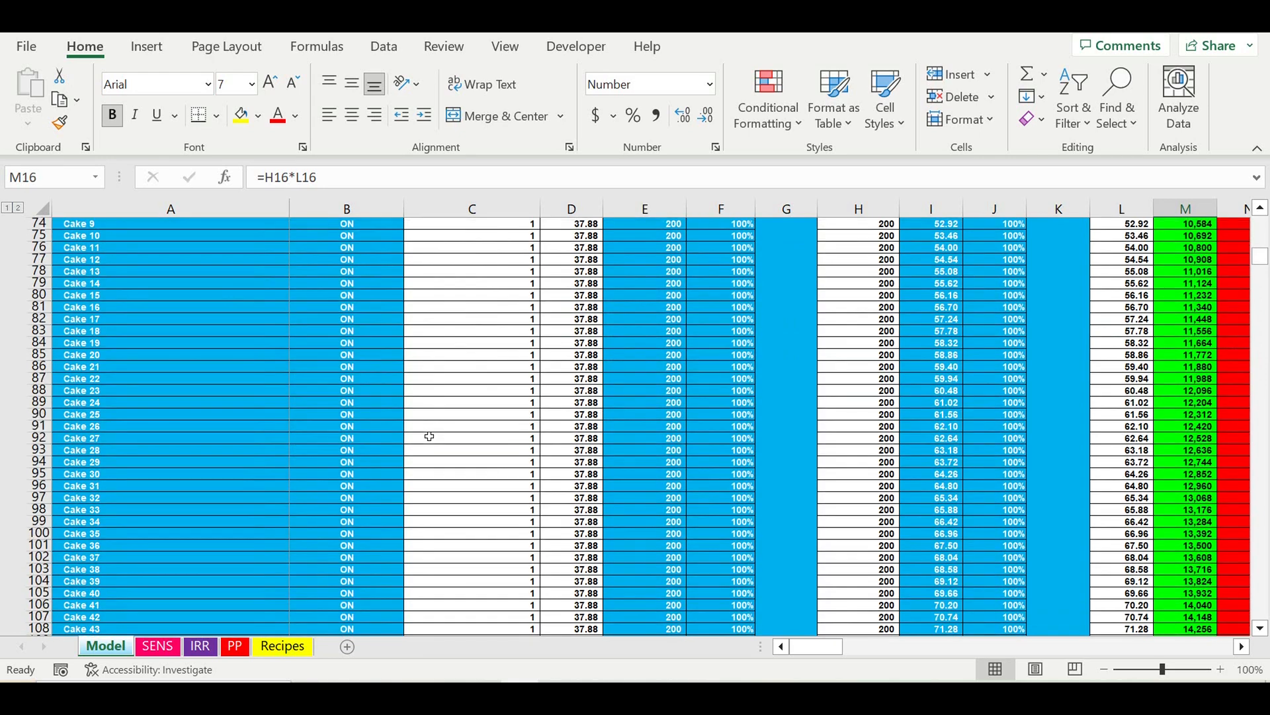
pyautogui.scroll(-6, 430, 436)
pyautogui.click(125, 466)
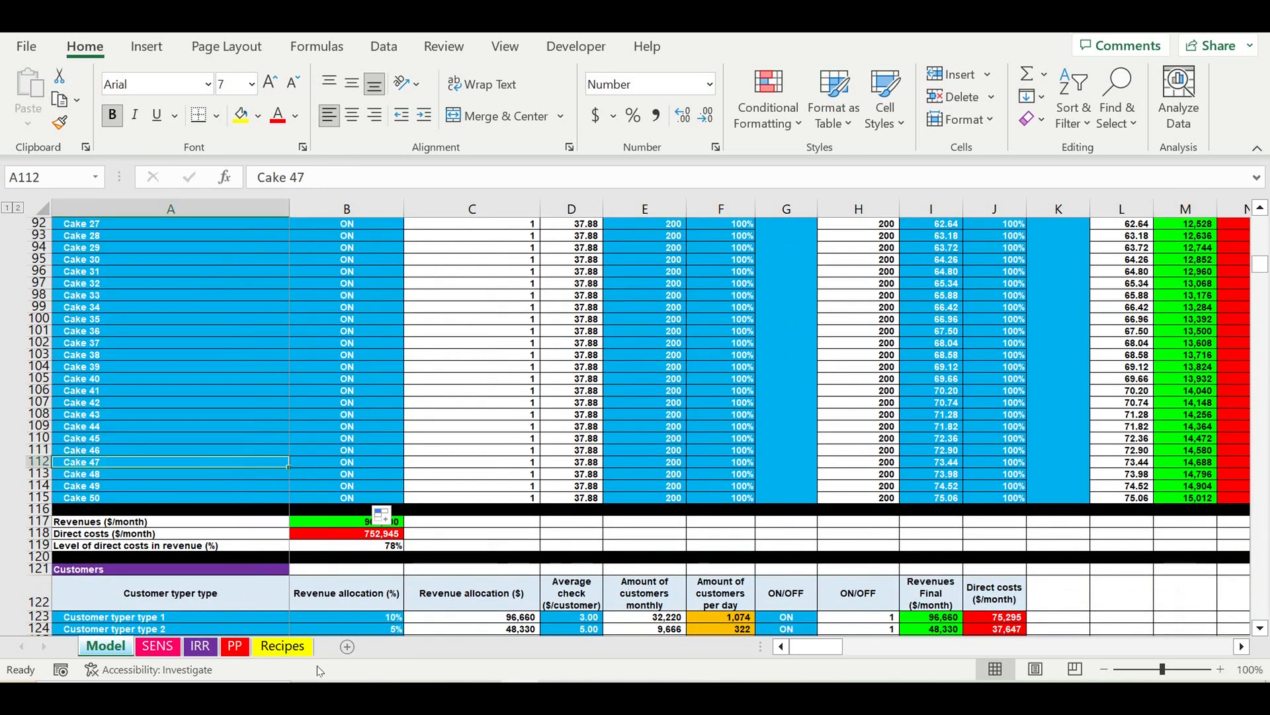
pyautogui.click(235, 646)
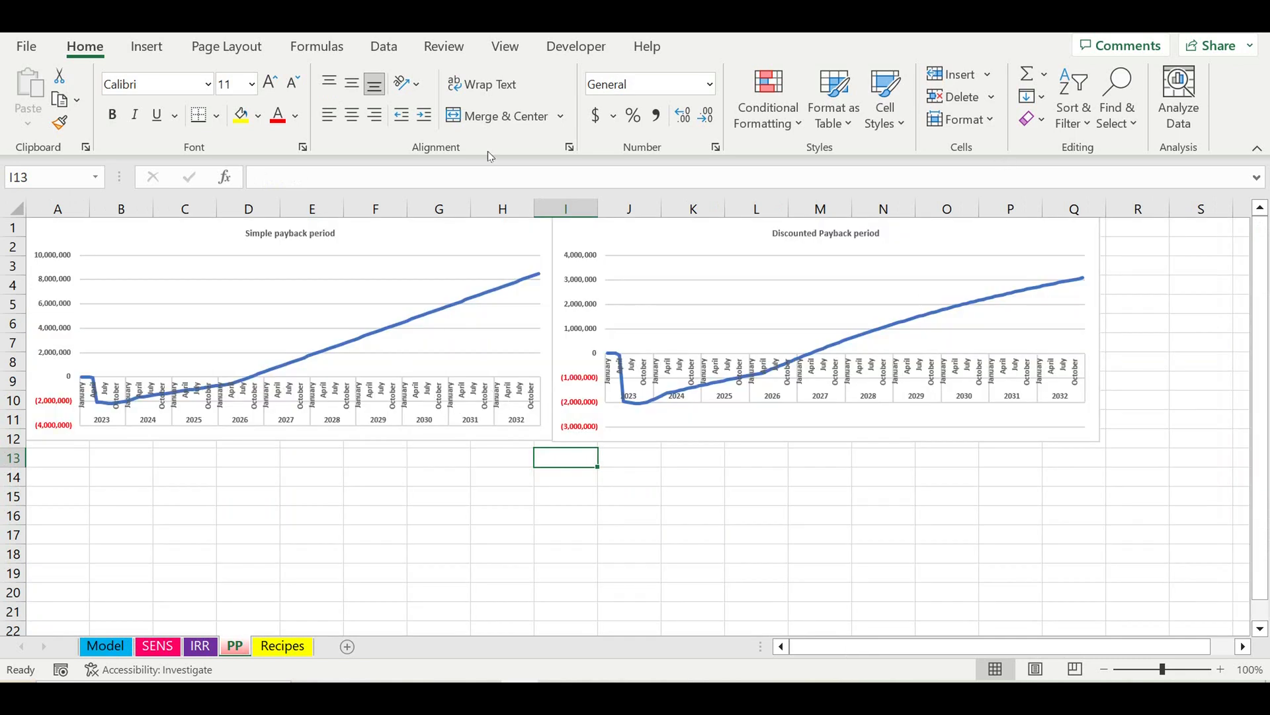
pyautogui.click(117, 646)
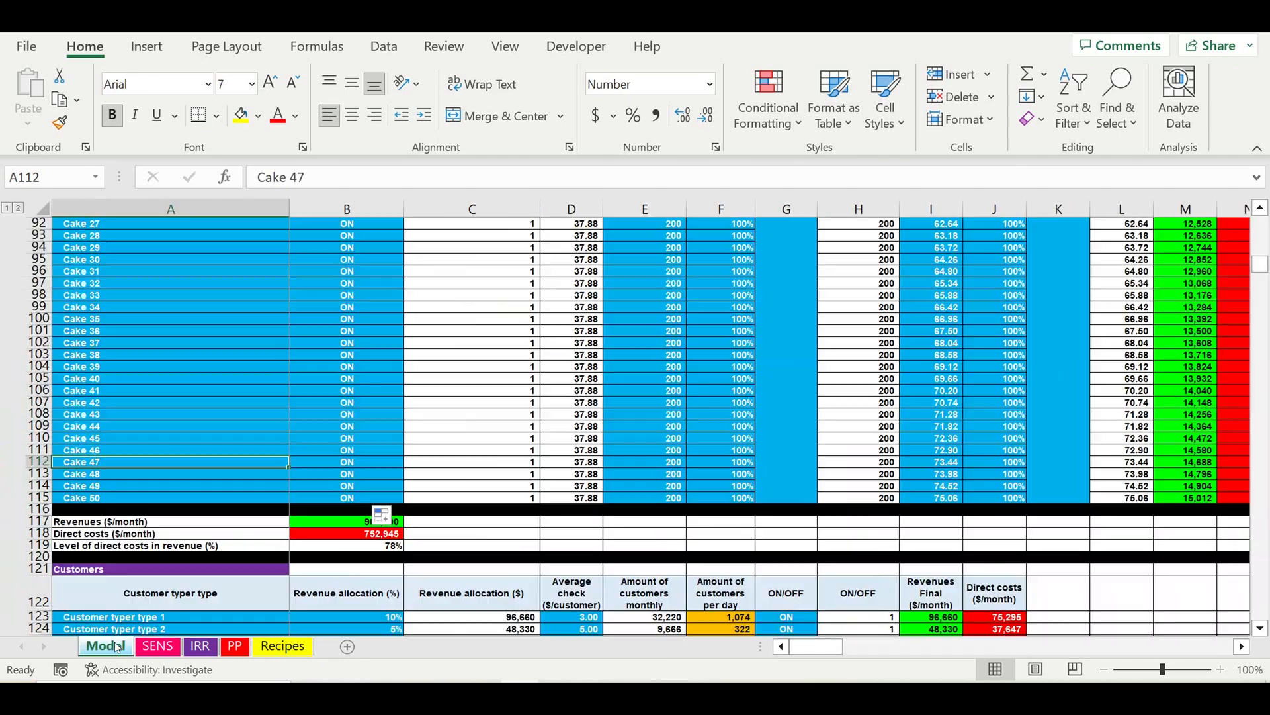
# Set the ON/OFF status of Cake 36 through Cake 50 to OFF and inspect the flag formula for Cake 42
pyautogui.moveTo(85, 497); pyautogui.dragTo(121, 336)
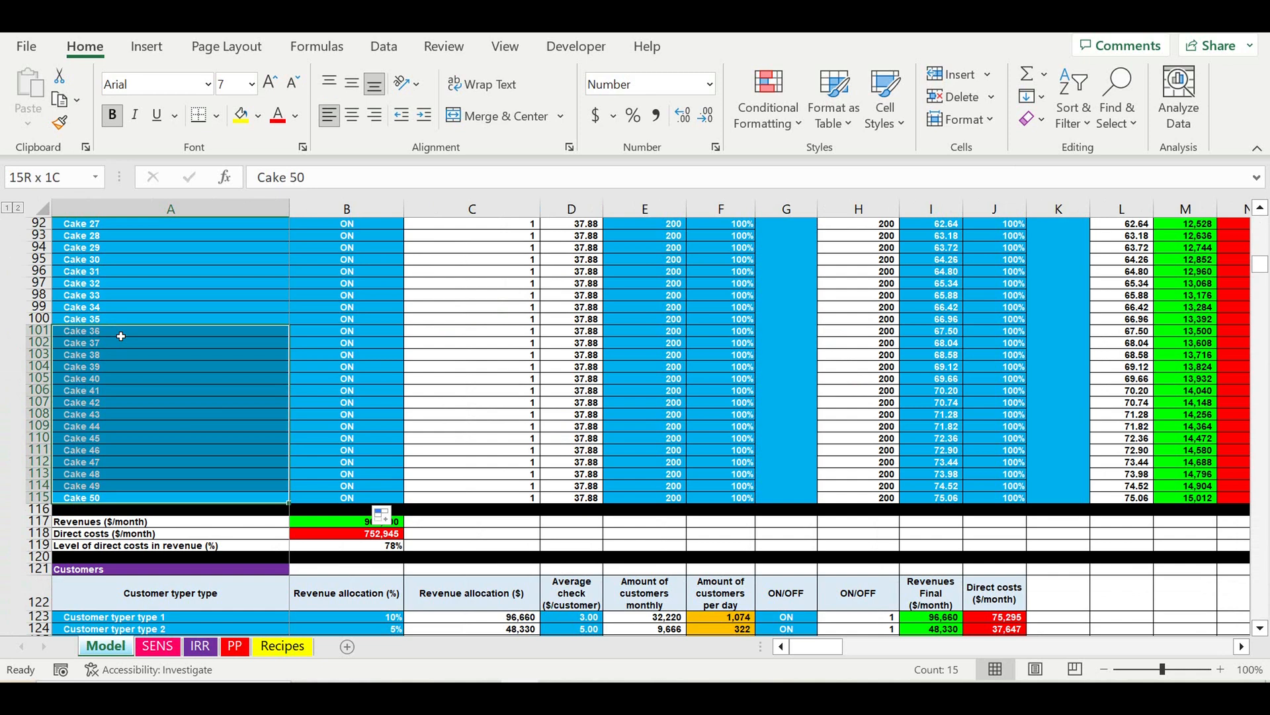
pyautogui.click(367, 335)
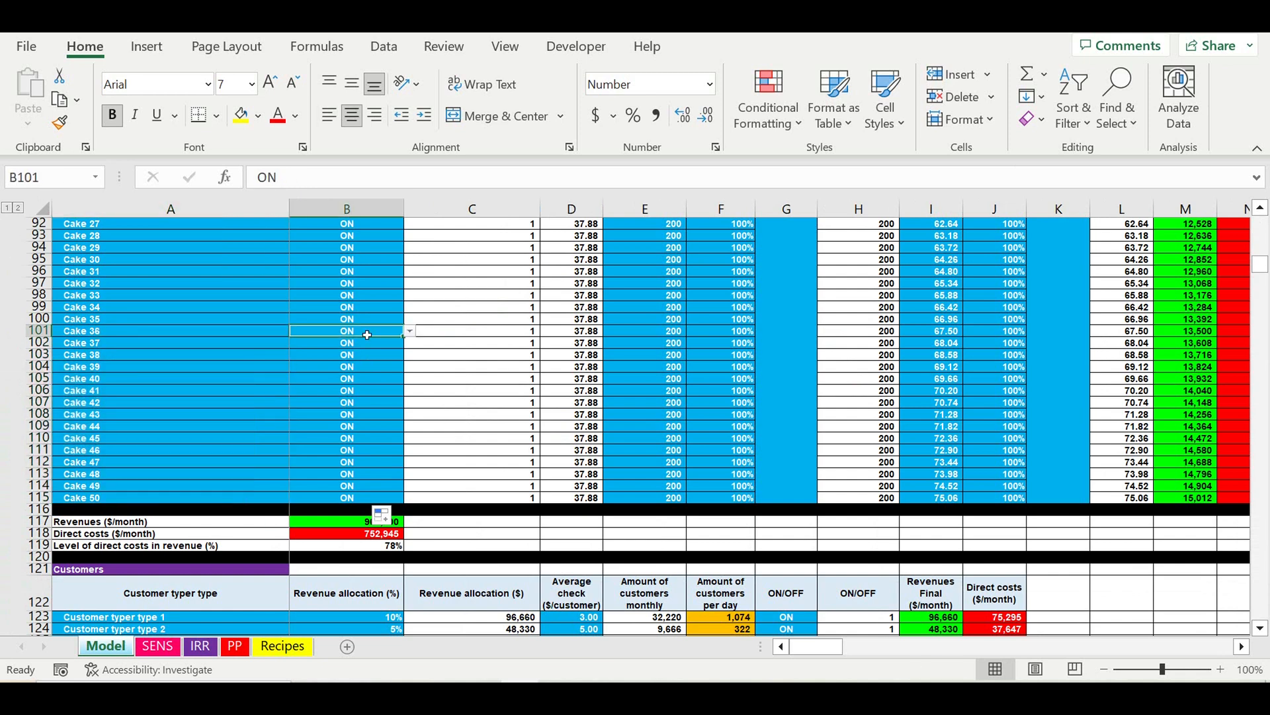
pyautogui.click(410, 330)
pyautogui.click(389, 360)
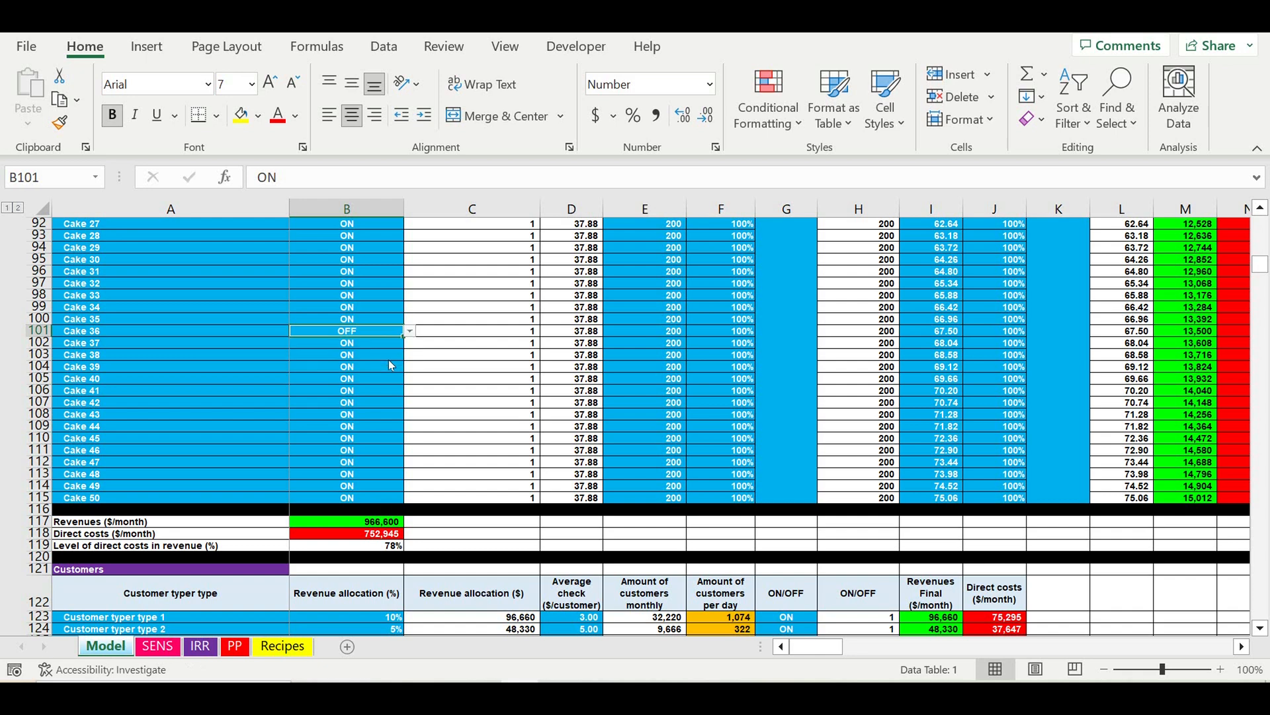
pyautogui.moveTo(403, 336); pyautogui.dragTo(381, 504)
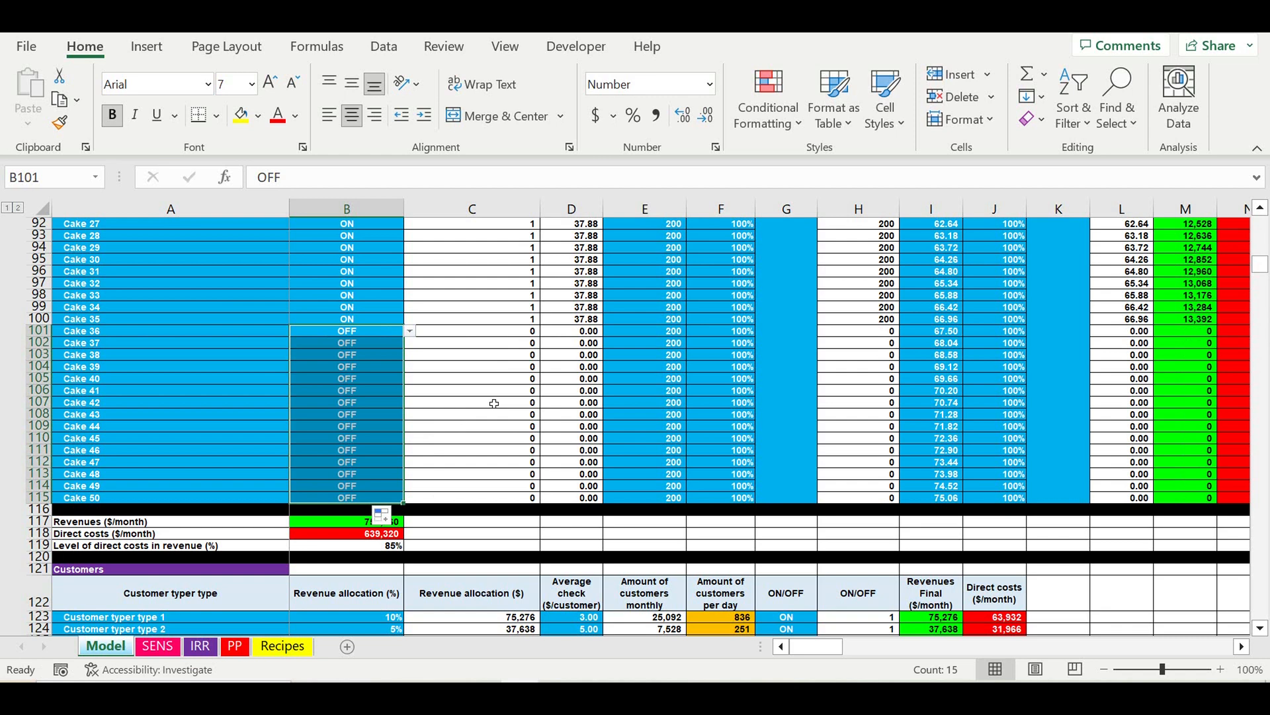
pyautogui.click(494, 403)
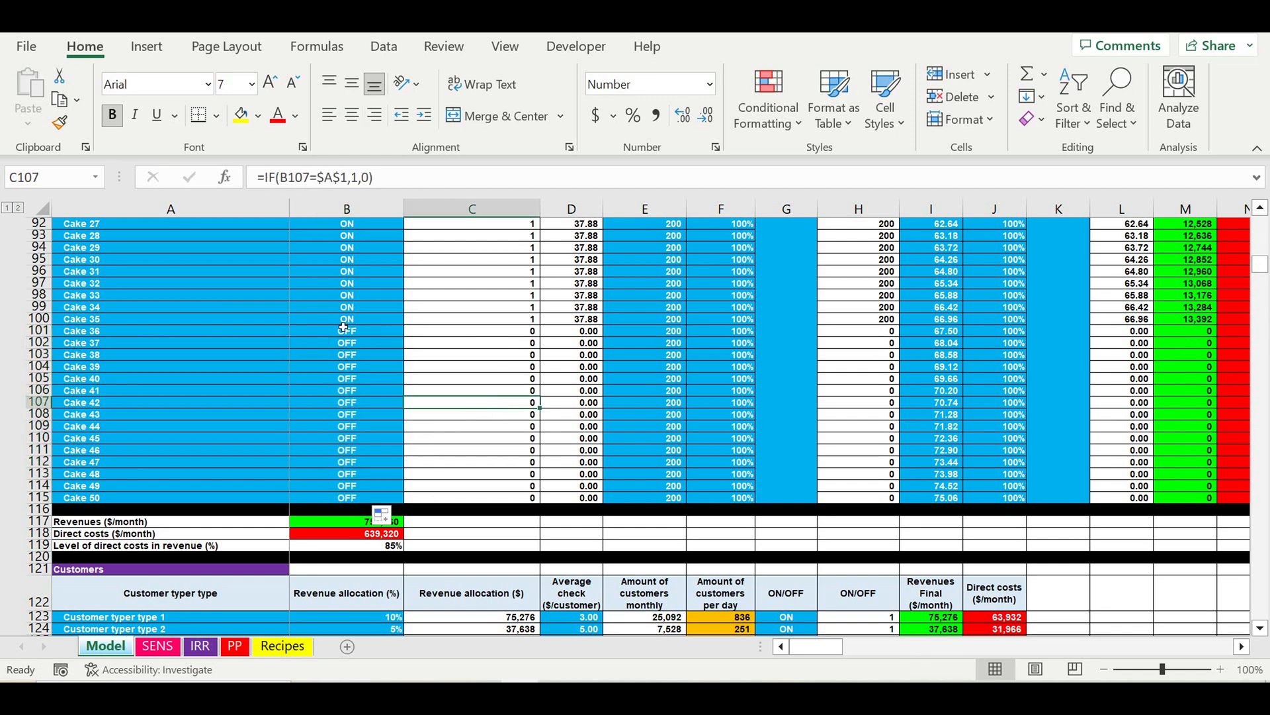
pyautogui.moveTo(327, 336); pyautogui.dragTo(340, 505)
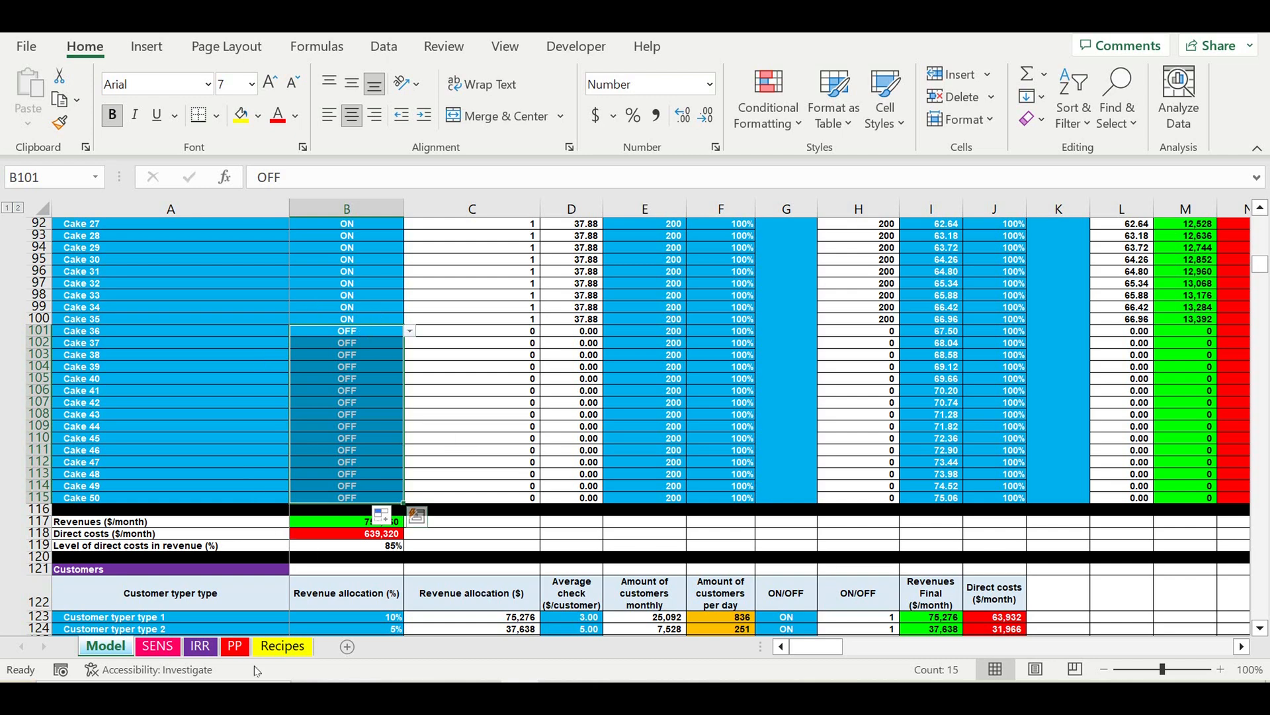
# Examine the payback charts on the PP sheet and highlight the List of parameters values on the SENS sheet
pyautogui.click(235, 646)
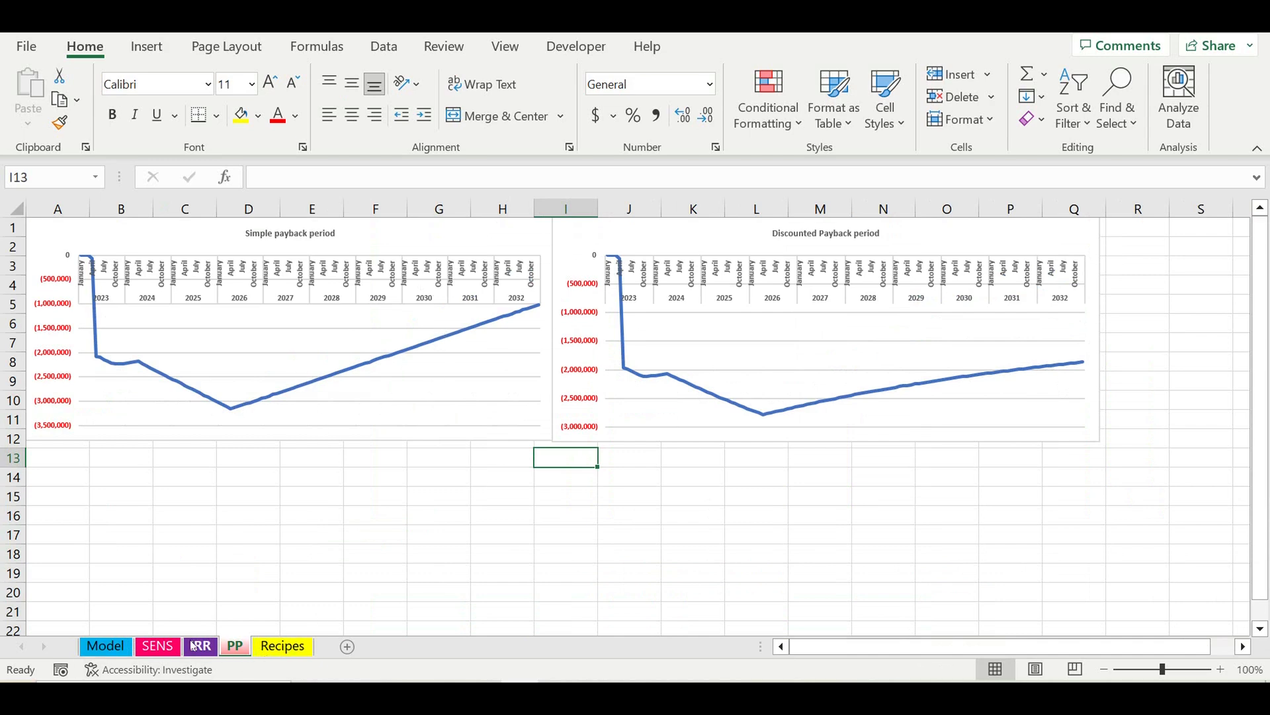
pyautogui.click(165, 647)
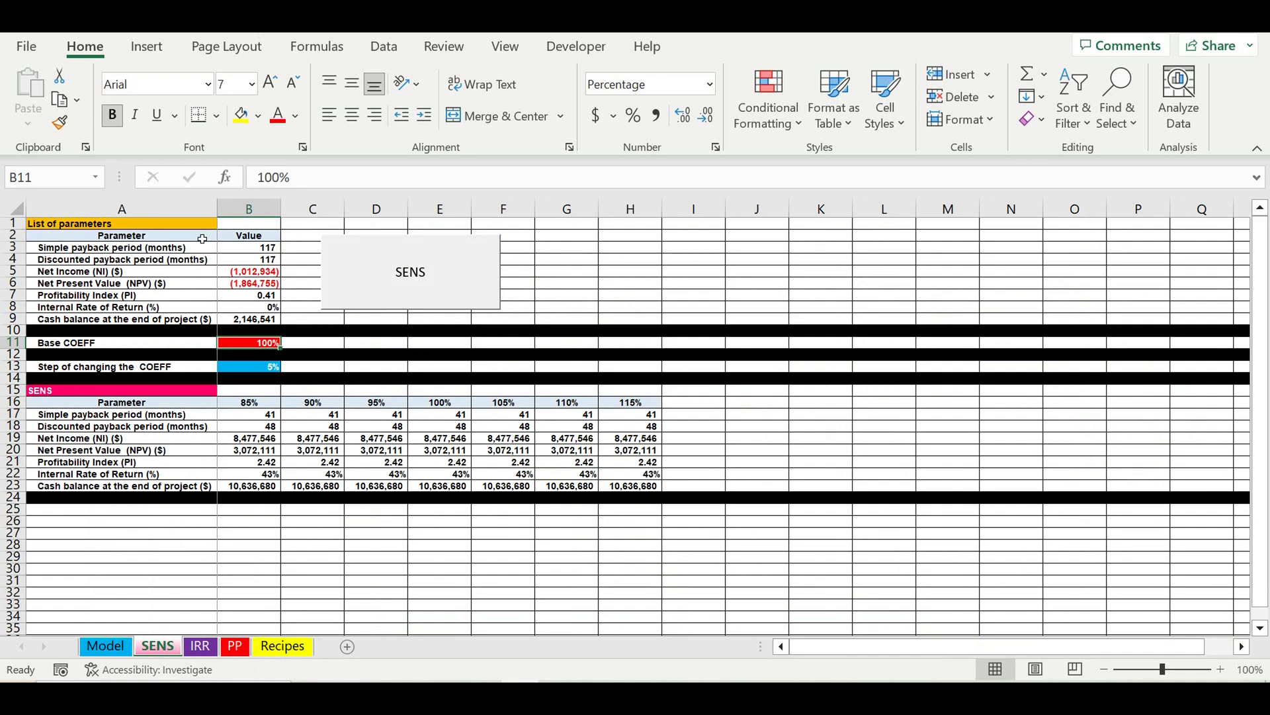
pyautogui.moveTo(202, 248); pyautogui.dragTo(256, 320)
# Switch Cake 36 through Cake 50 back to ON on the Model sheet by copying Cake 35's status downward
pyautogui.click(97, 651)
pyautogui.click(338, 382)
pyautogui.click(356, 318)
pyautogui.moveTo(404, 331); pyautogui.dragTo(380, 510)
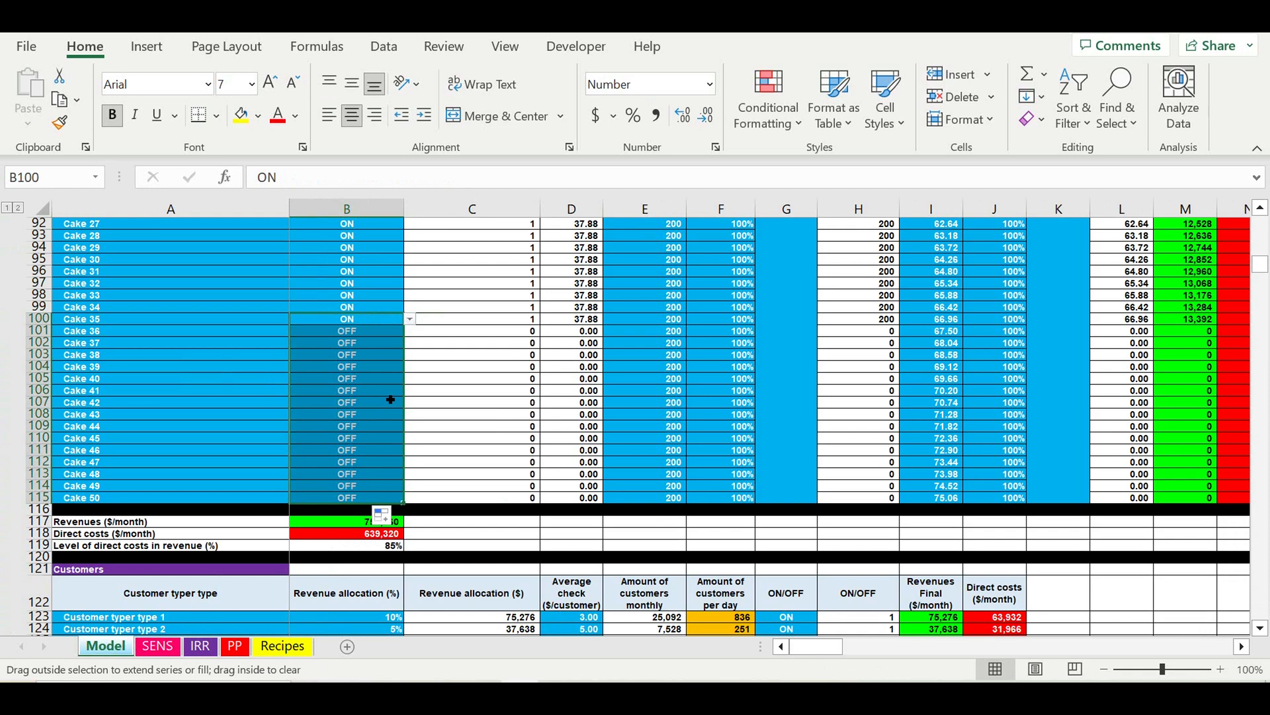
# Review the names and ON/OFF statuses of Cake 31 through Cake 50, including the flag formula for Cake 41
pyautogui.moveTo(276, 336); pyautogui.dragTo(339, 503)
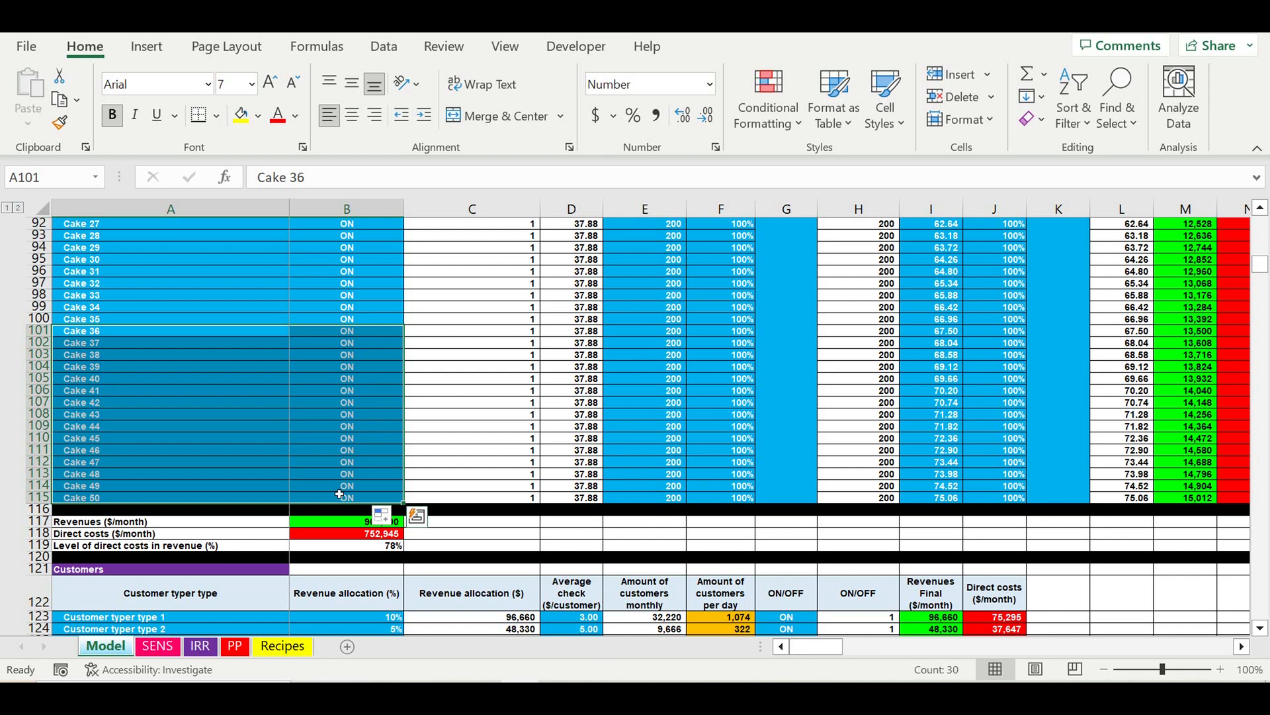
pyautogui.click(504, 396)
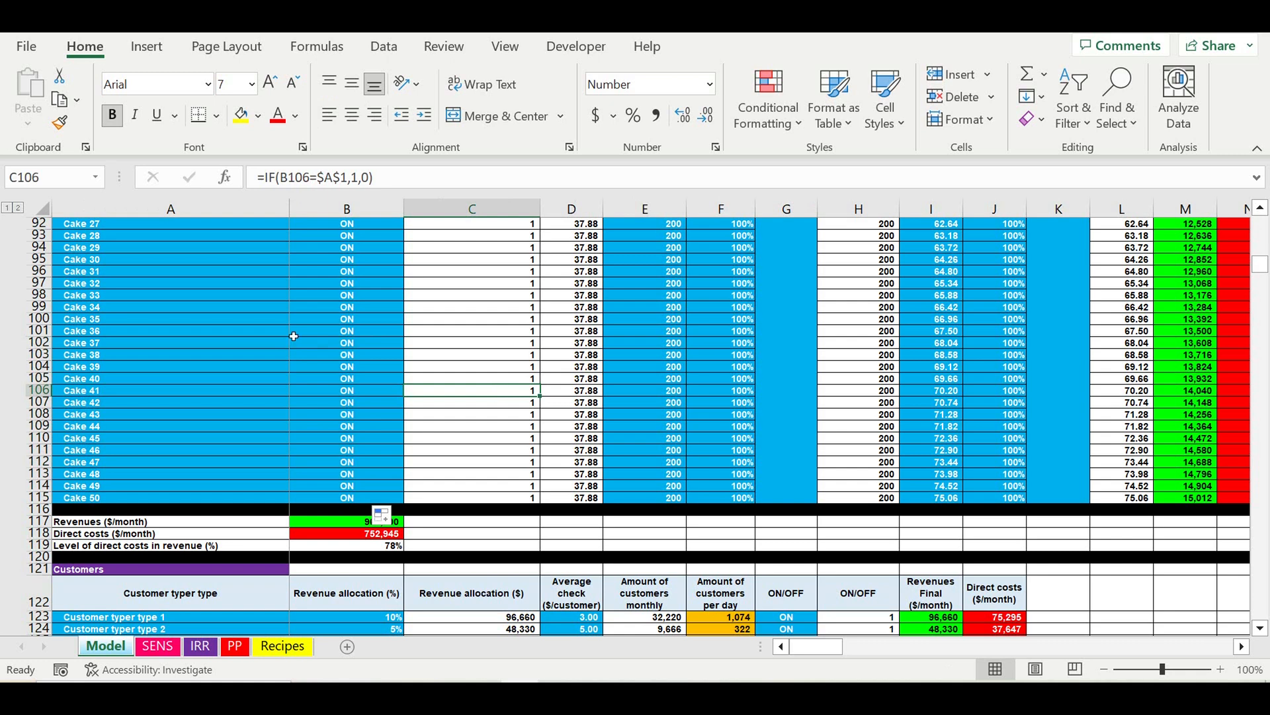
pyautogui.moveTo(276, 271); pyautogui.dragTo(370, 498)
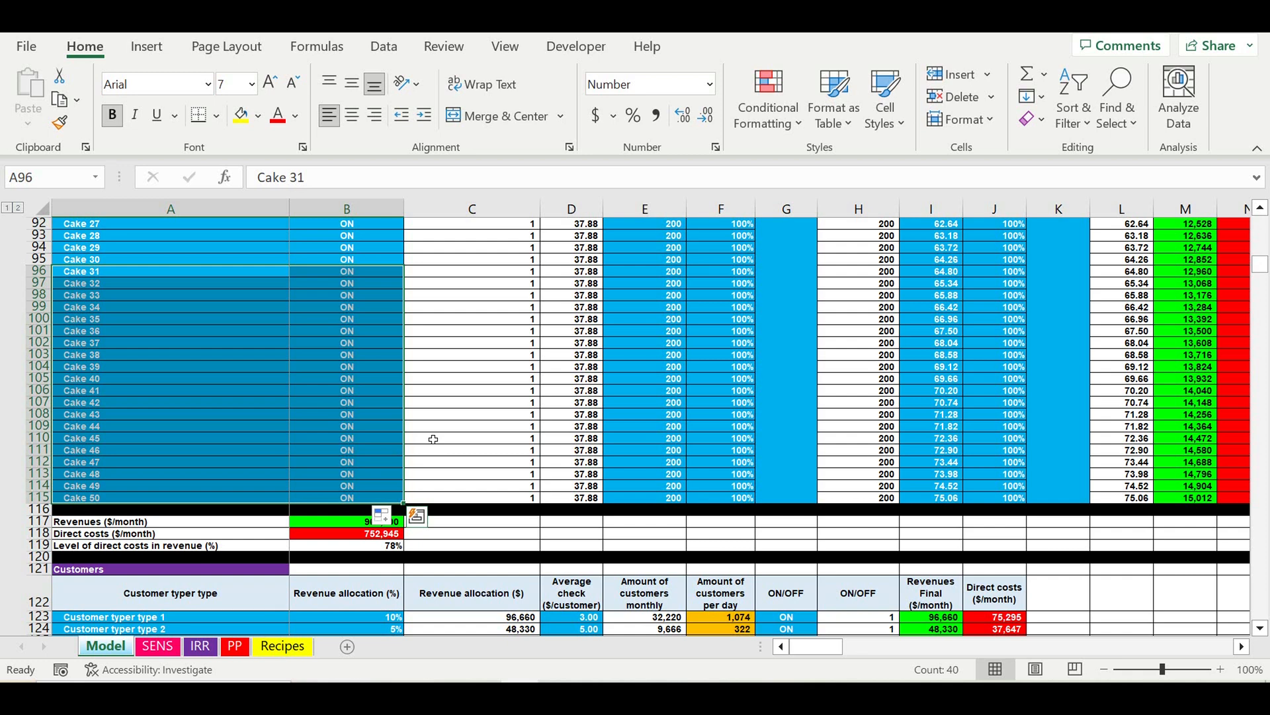
pyautogui.click(375, 357)
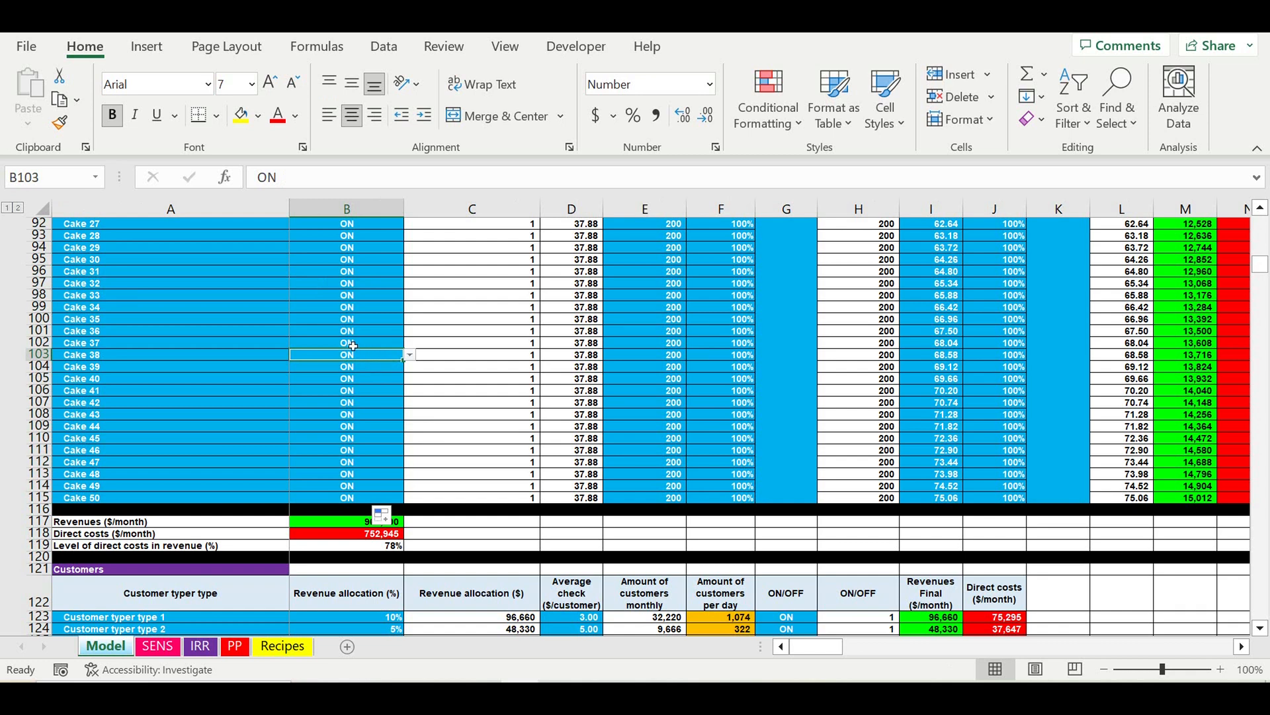
pyautogui.click(353, 346)
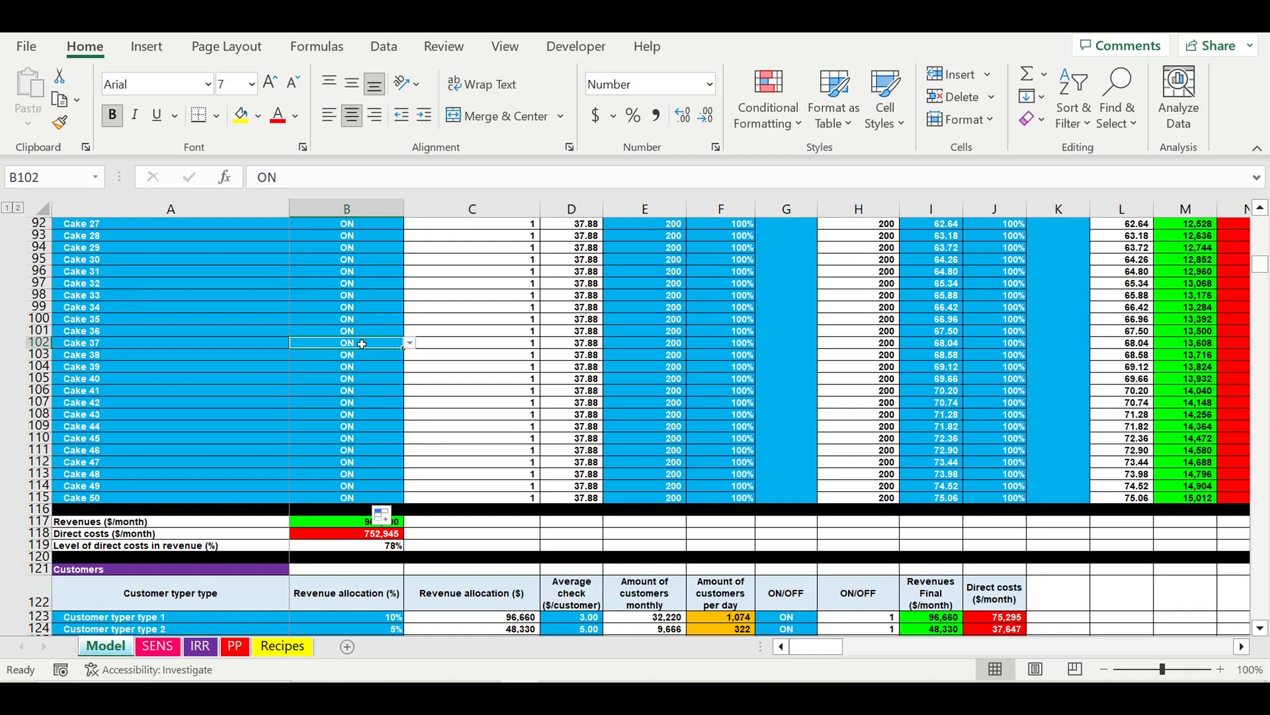
pyautogui.moveTo(355, 344); pyautogui.dragTo(358, 502)
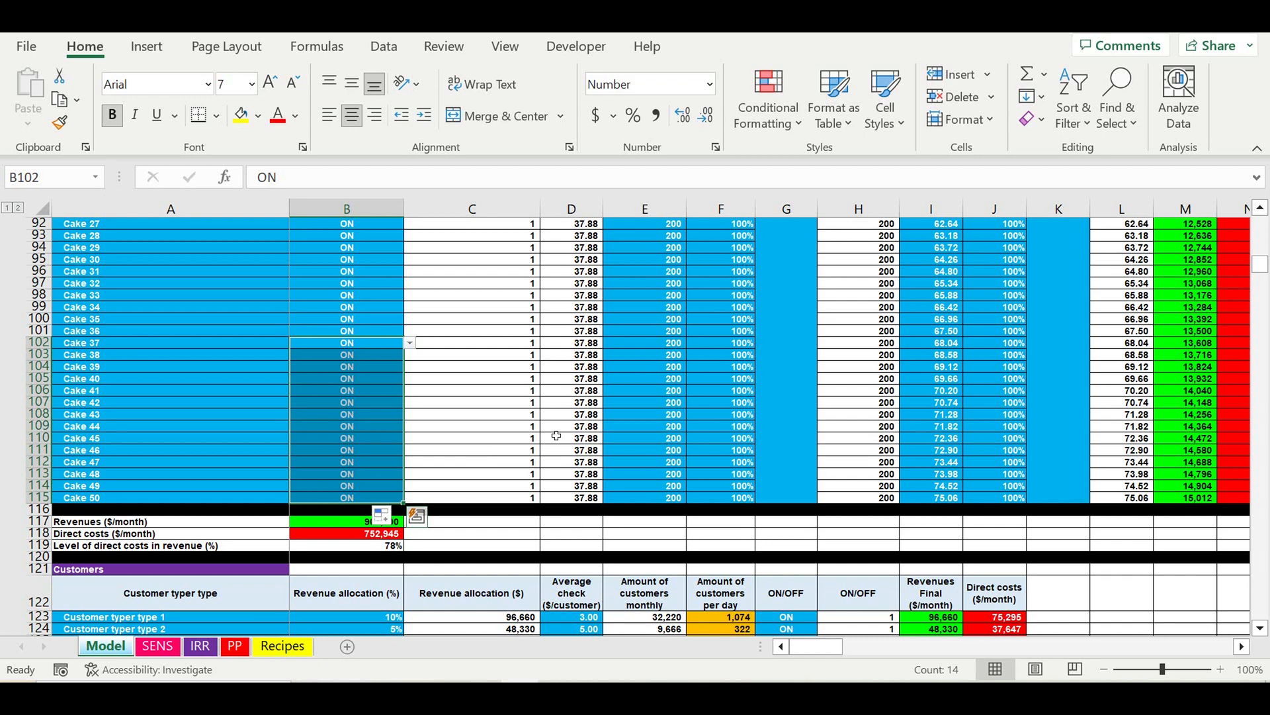
pyautogui.scroll(3, 556, 436)
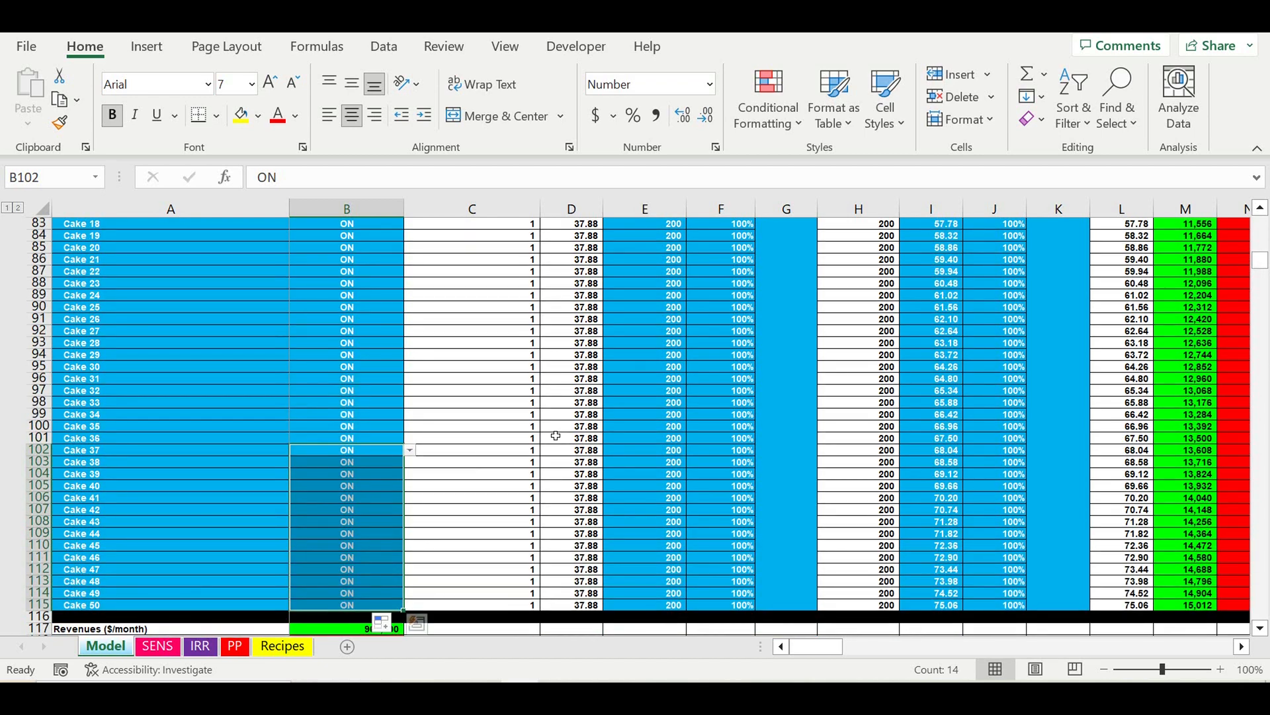
pyautogui.click(335, 486)
pyautogui.click(328, 453)
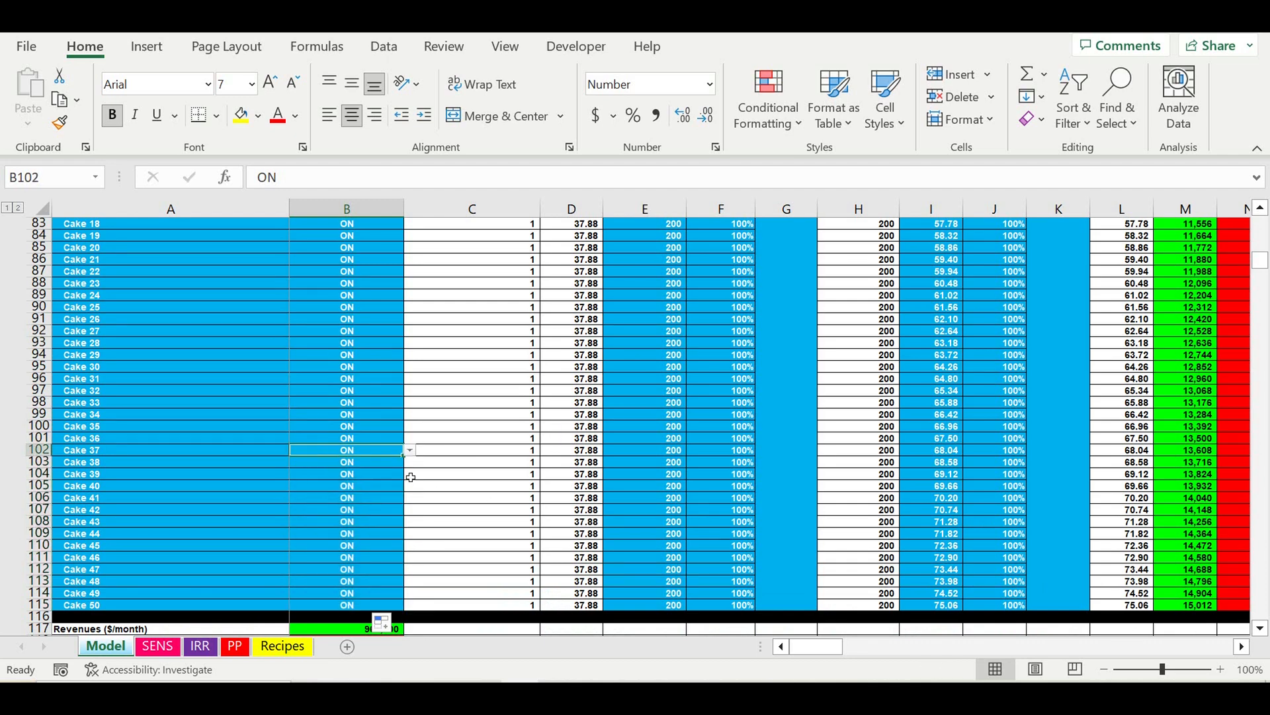
# At the start of the List of products, highlight the sales plan for Bread 1 to Bread 21 and inspect the Sales plan COEFF Global cell
pyautogui.scroll(12, 491, 475)
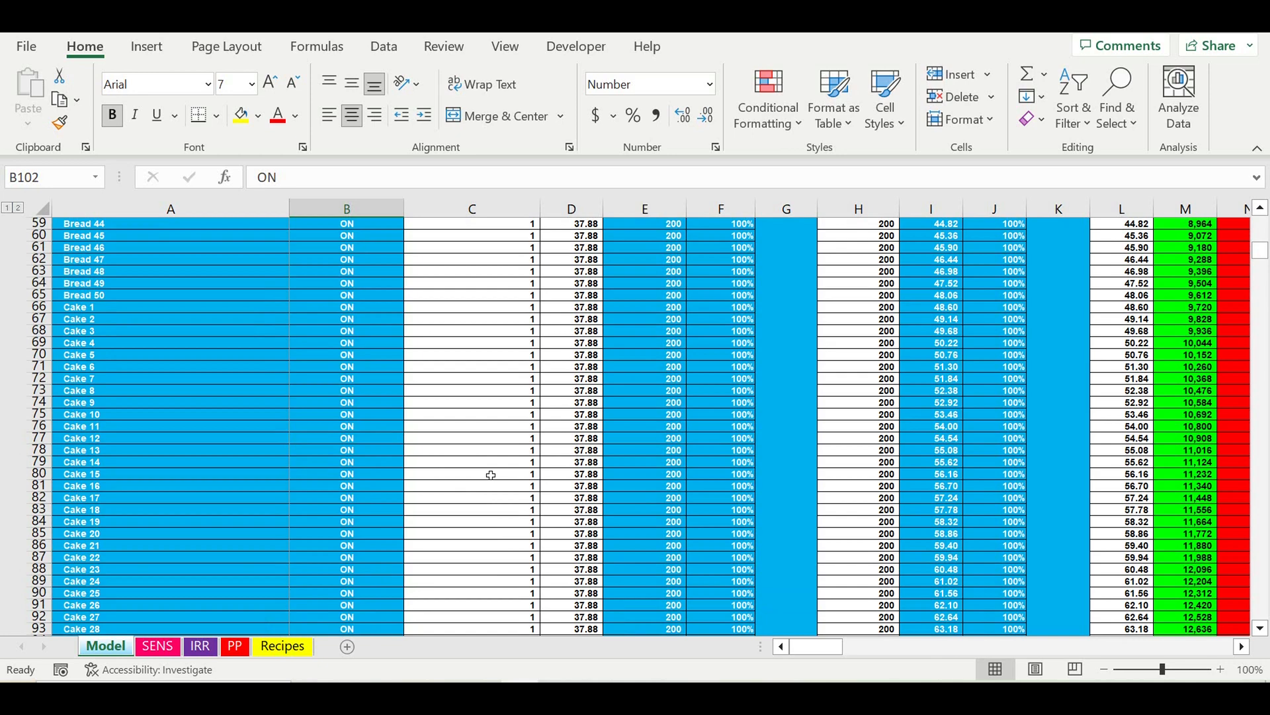
pyautogui.scroll(14, 491, 475)
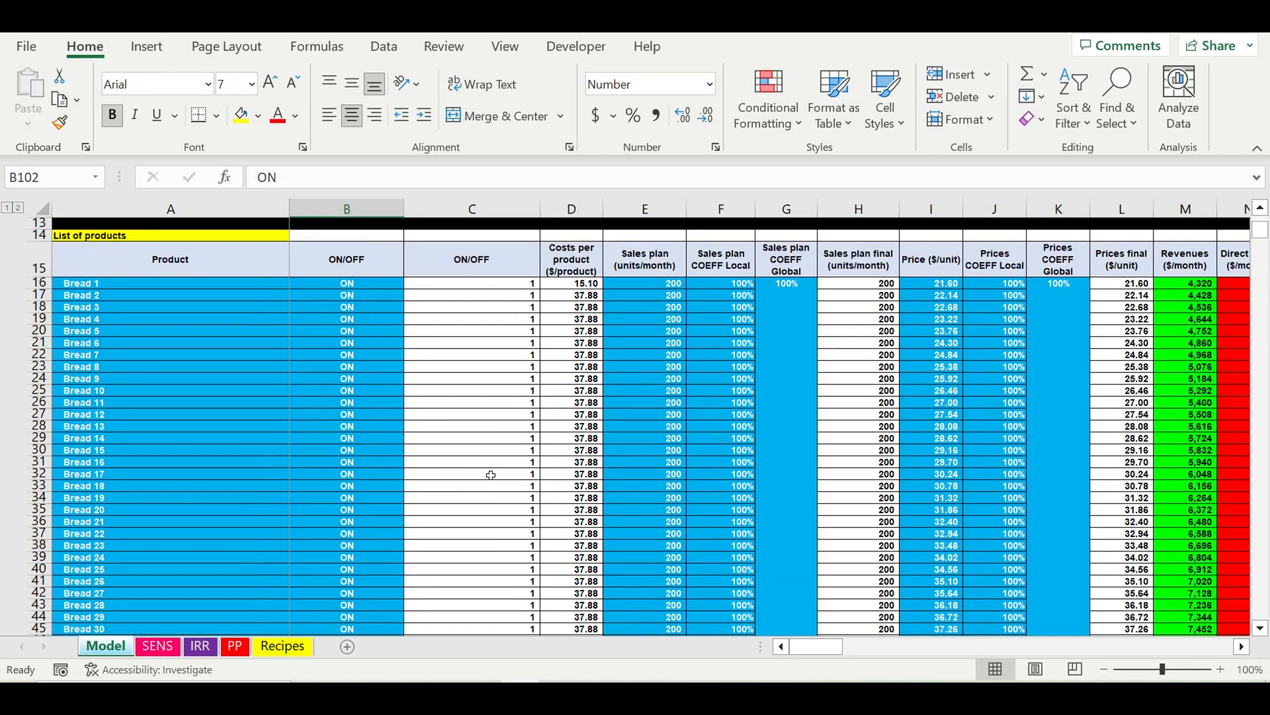
pyautogui.scroll(-2, 491, 476)
pyautogui.moveTo(655, 320); pyautogui.dragTo(691, 559)
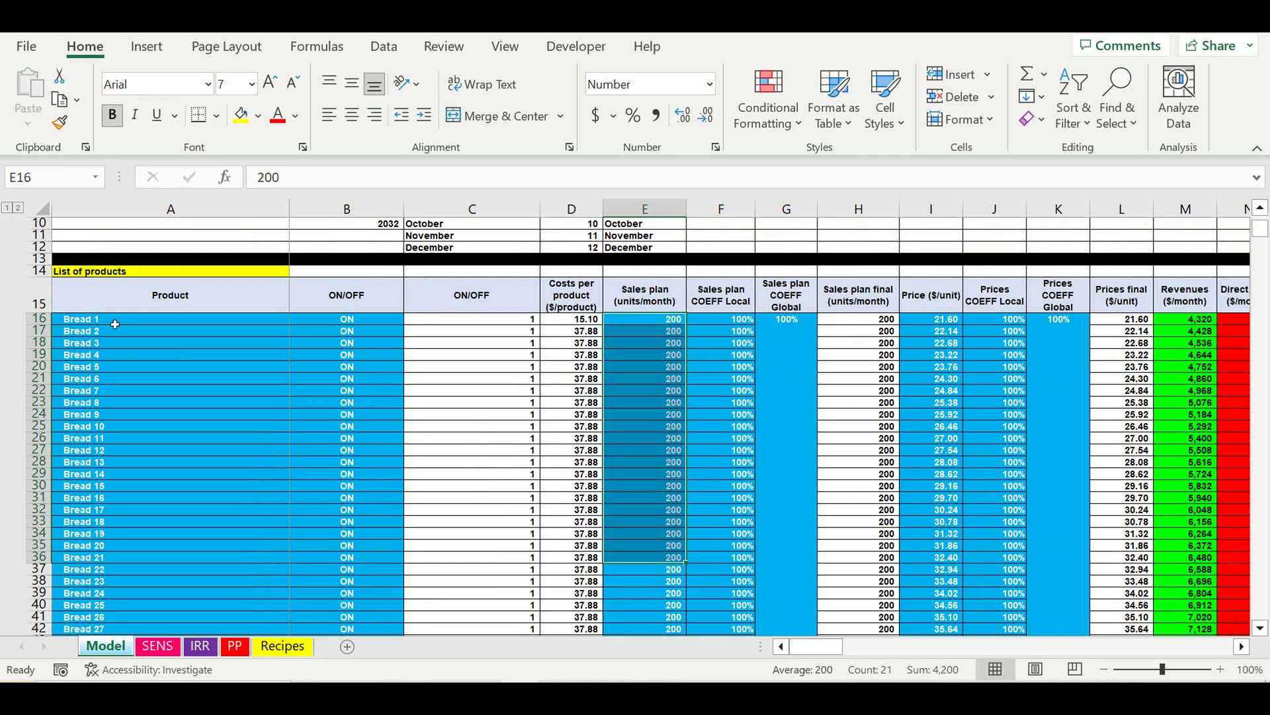
pyautogui.click(109, 319)
pyautogui.moveTo(110, 360); pyautogui.dragTo(109, 614)
pyautogui.click(790, 350)
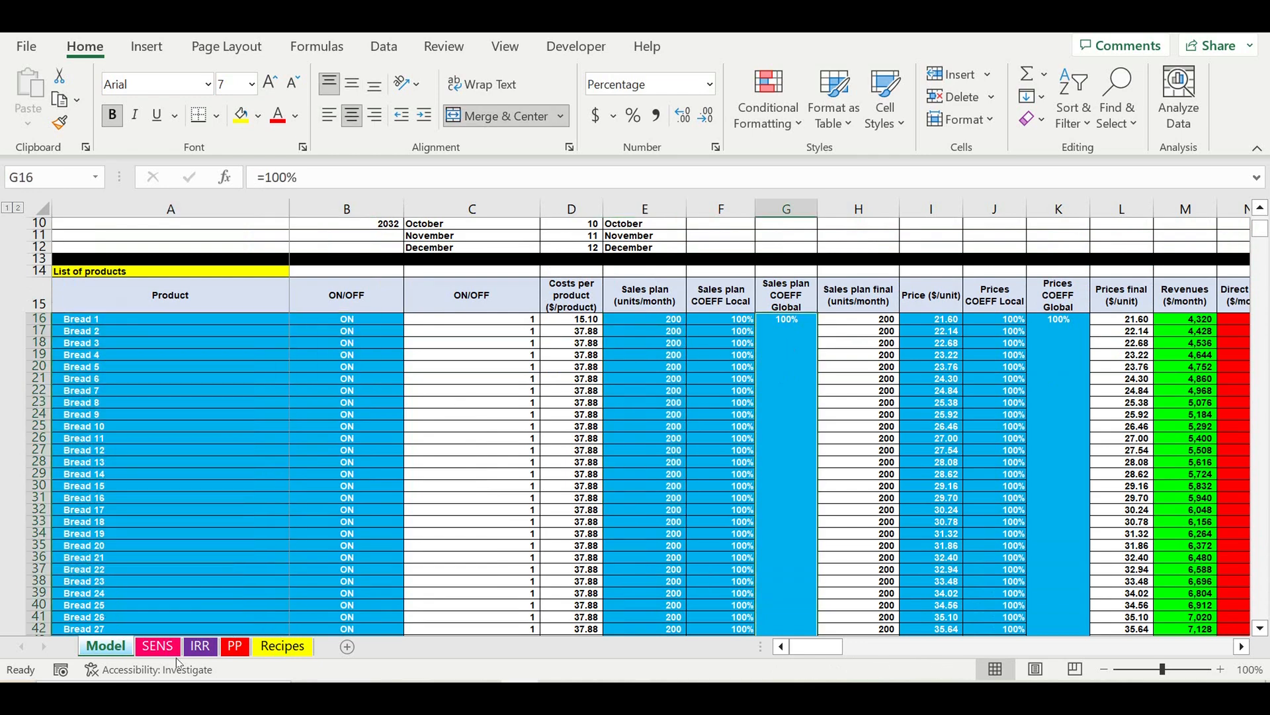
# View the simple and discounted payback charts on the PP sheet and return to the Model sheet's global sales coefficient
pyautogui.click(202, 649)
pyautogui.click(234, 655)
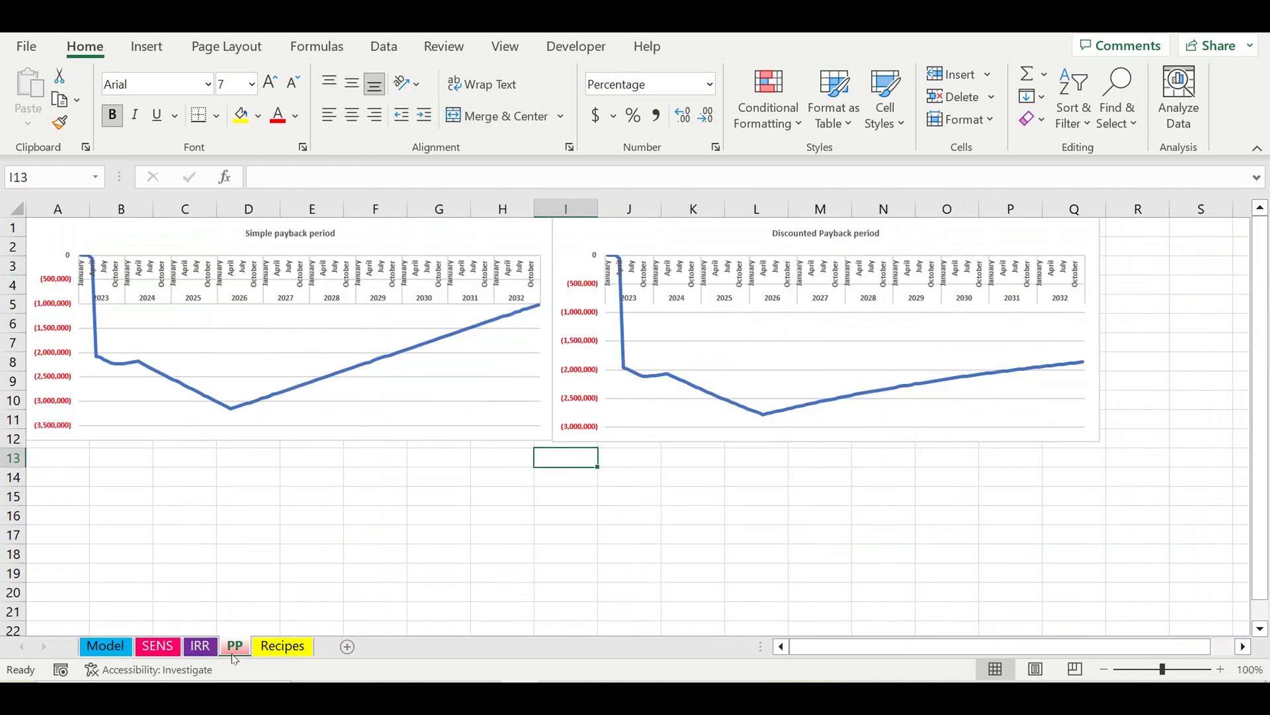
pyautogui.click(102, 648)
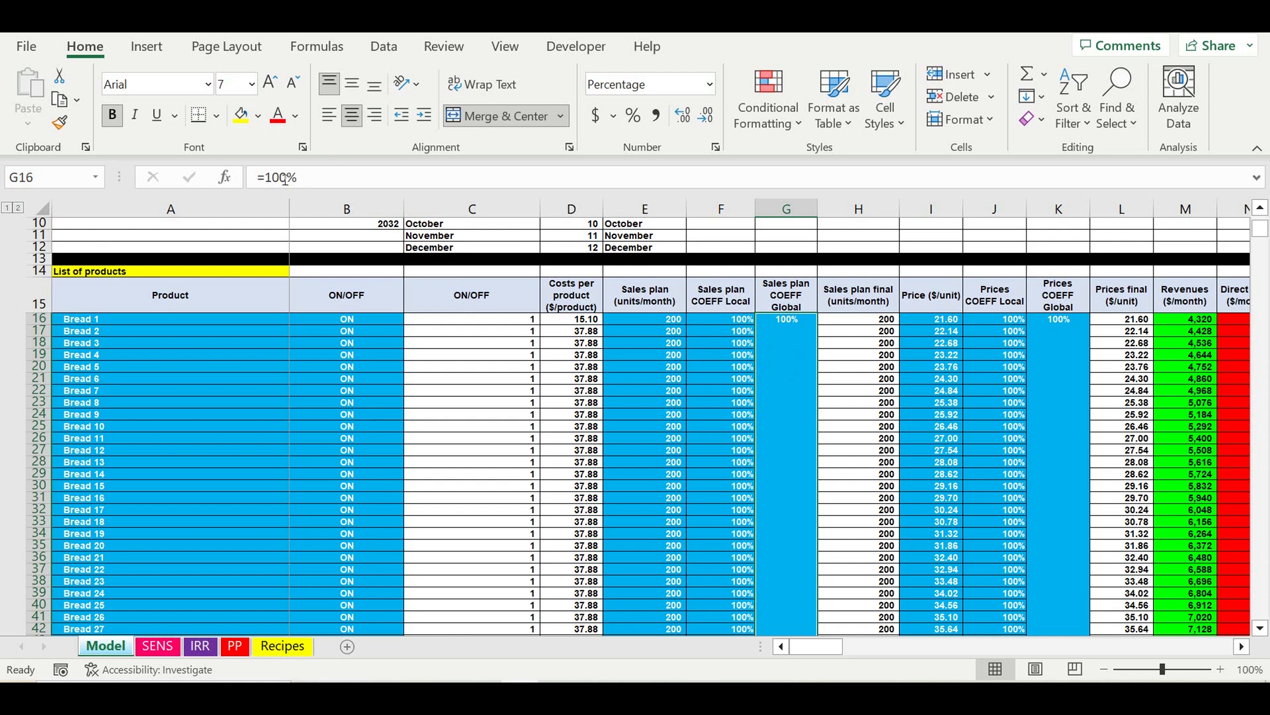
# Set the Sales plan COEFF Global to 120% on the Model sheet and check the payback charts on the PP sheet
pyautogui.click(280, 177)
pyautogui.press('BackSpace')
pyautogui.write('2')
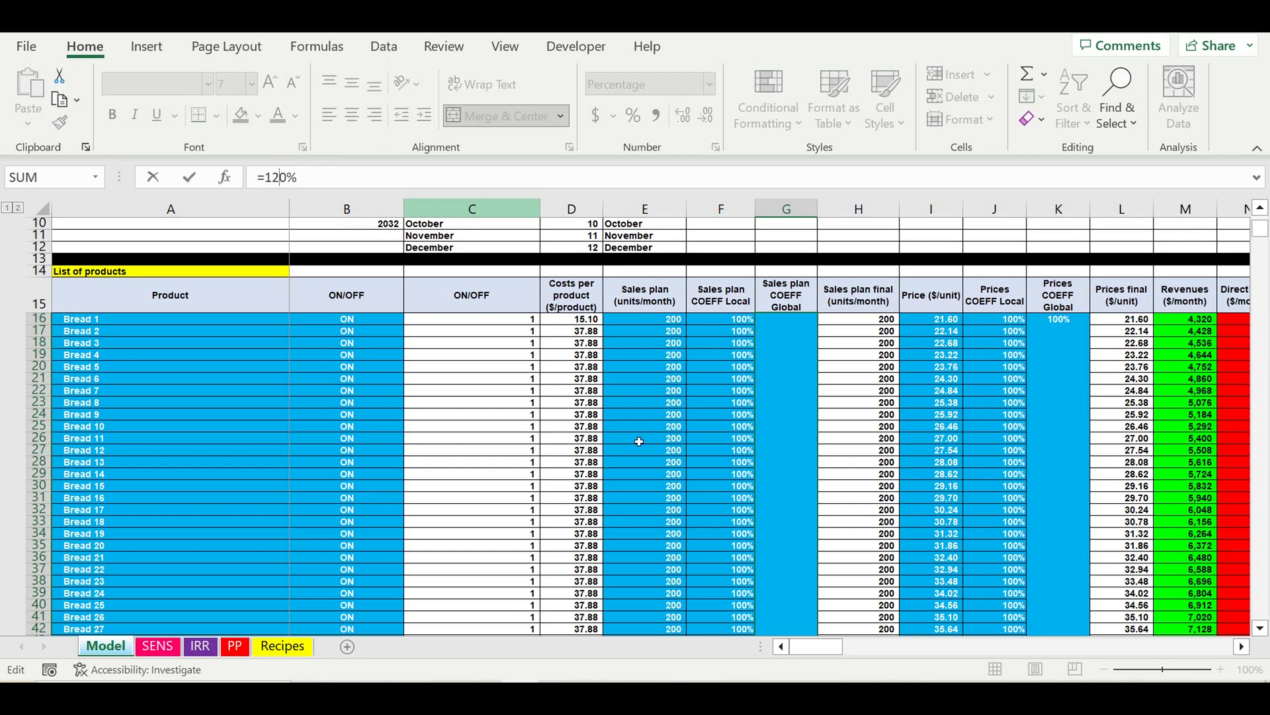
pyautogui.press('Return')
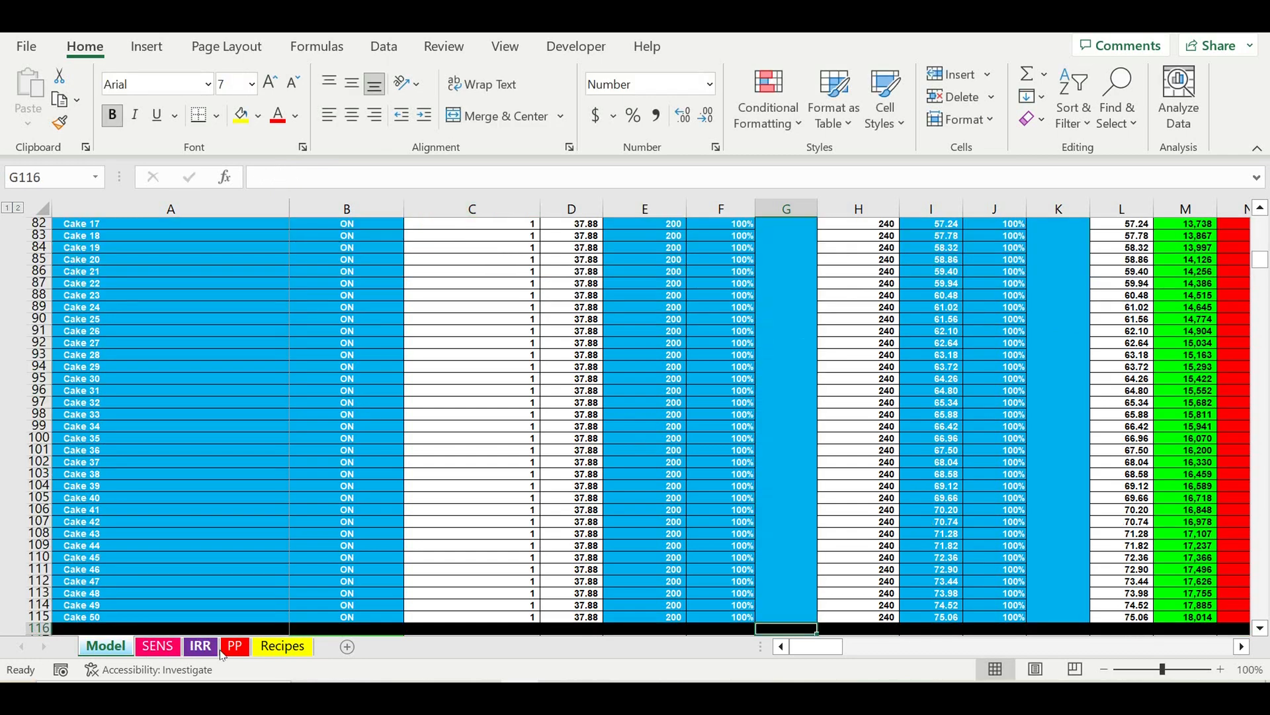
pyautogui.click(228, 647)
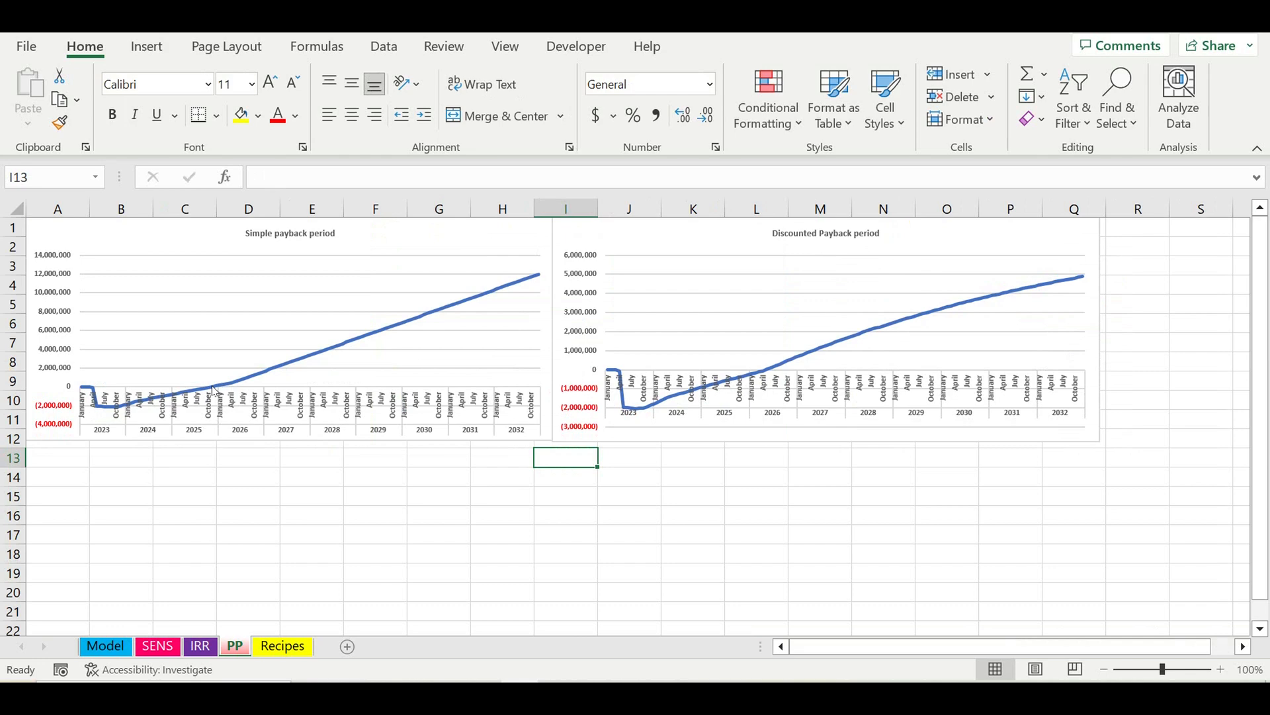
pyautogui.click(111, 646)
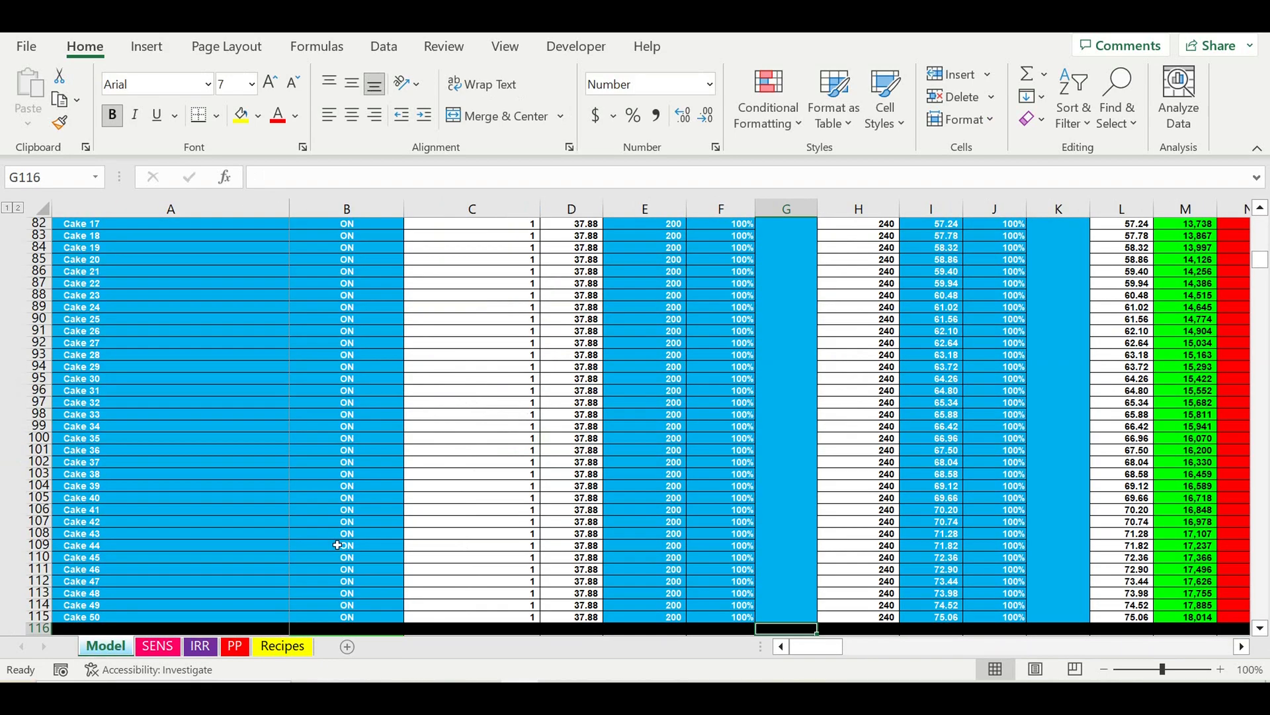
# Set the Sales plan COEFF Global in the List of products to 70%
pyautogui.scroll(20, 657, 396)
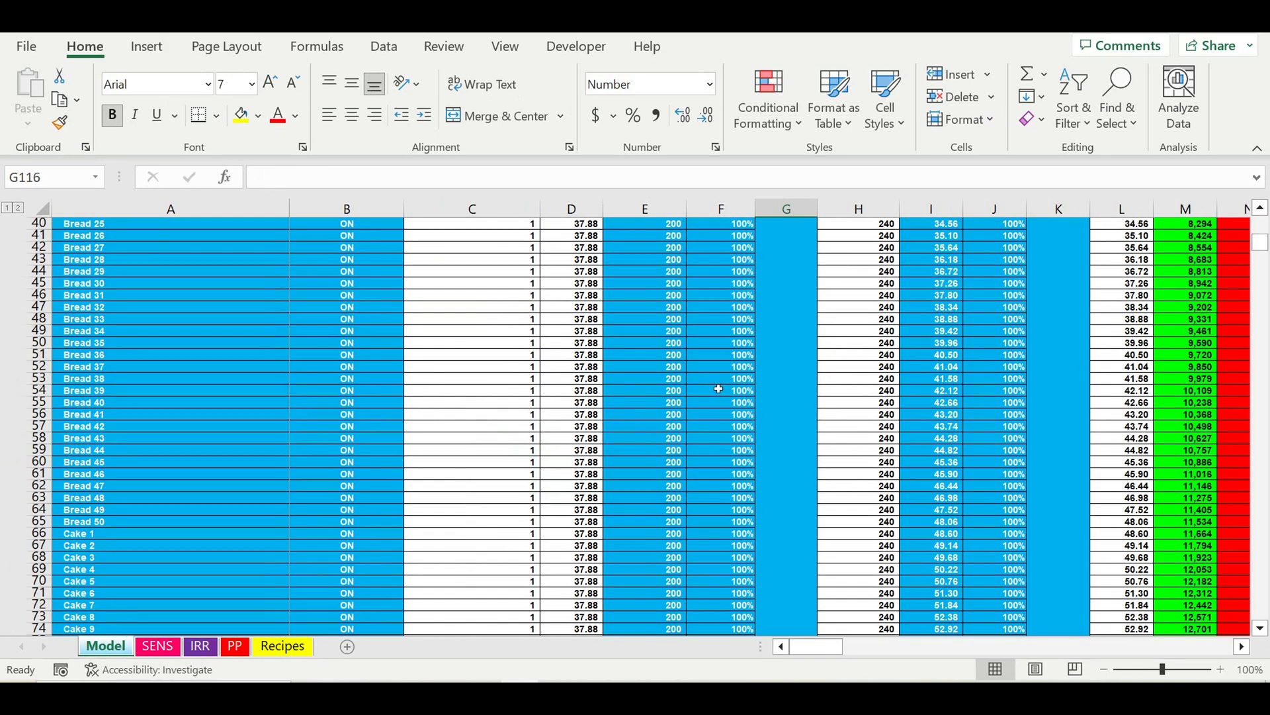
pyautogui.click(796, 376)
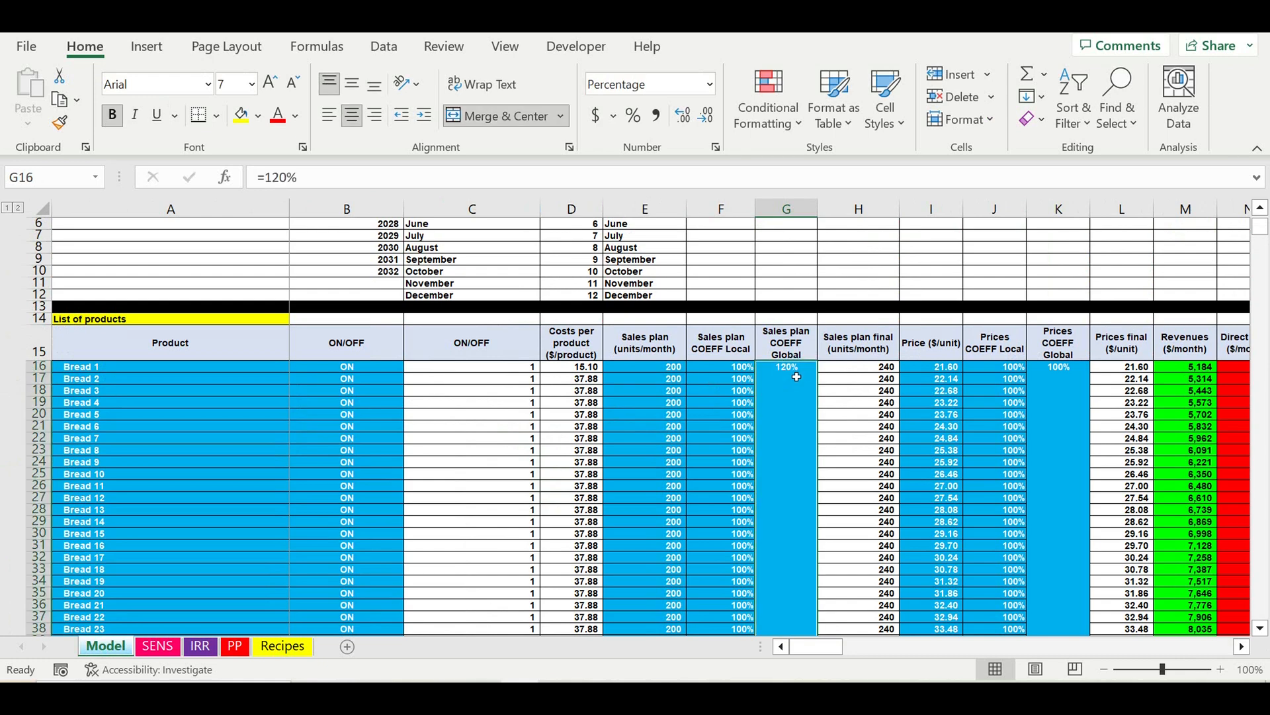
pyautogui.write('70')
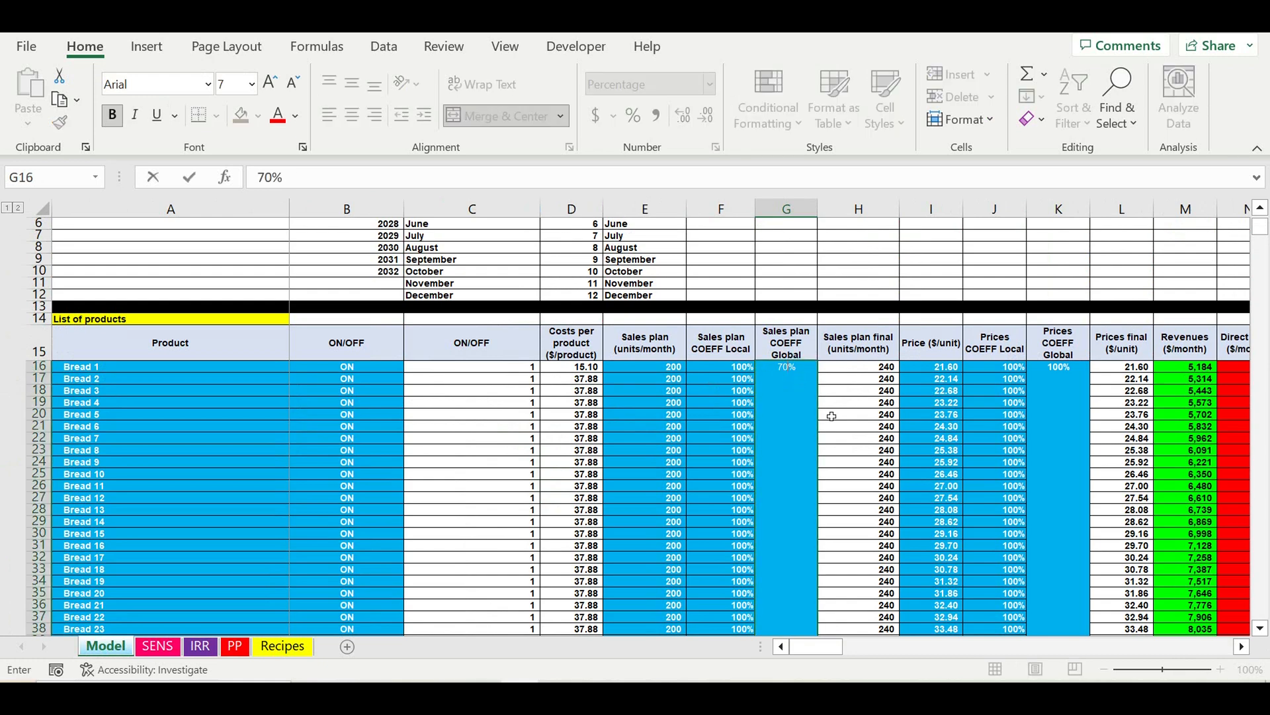
pyautogui.press('Return')
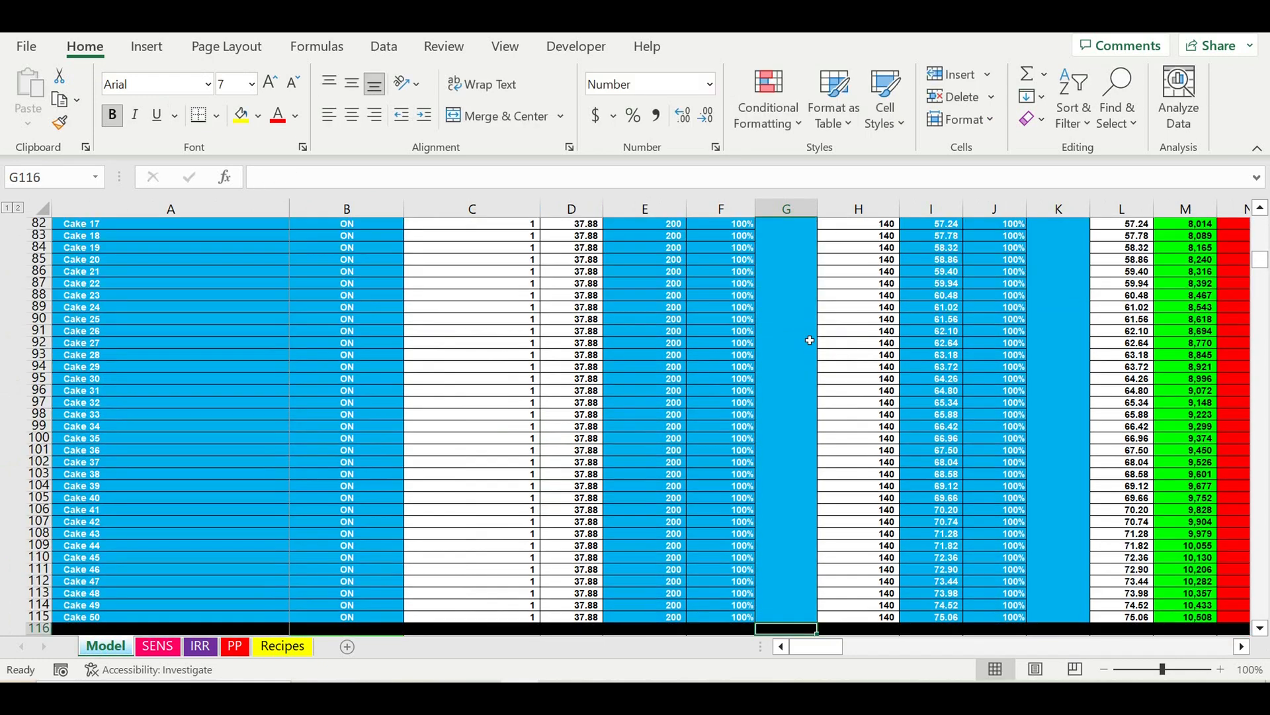
# Examine the simple and discounted payback charts on the PP sheet for the 70% global coefficient and return to the Model sheet
pyautogui.scroll(6, 825, 413)
pyautogui.scroll(20, 825, 414)
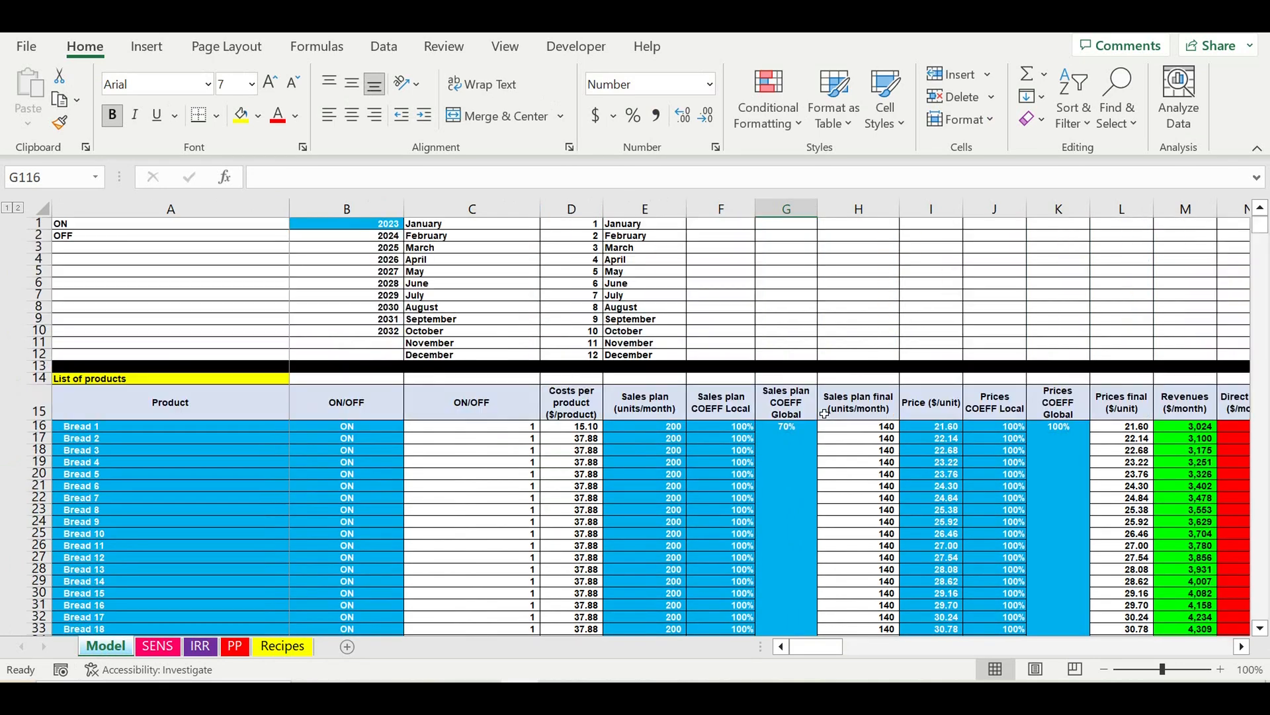
pyautogui.click(786, 458)
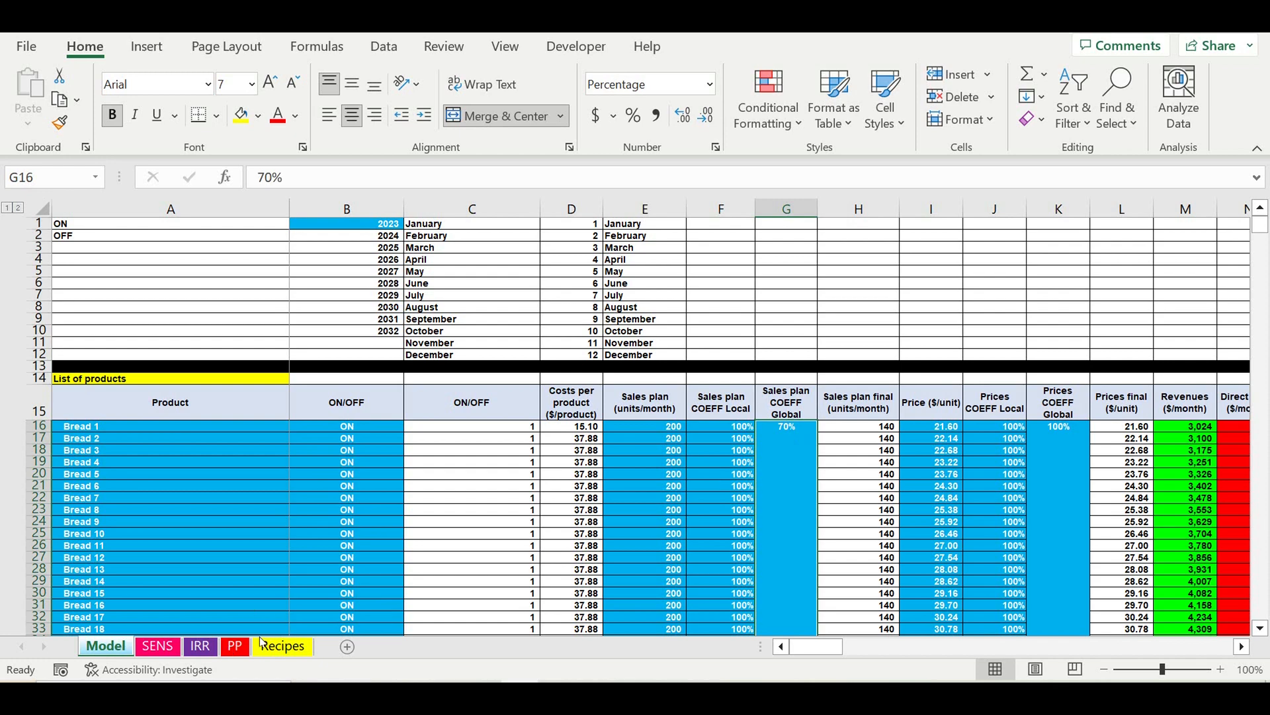
pyautogui.click(237, 650)
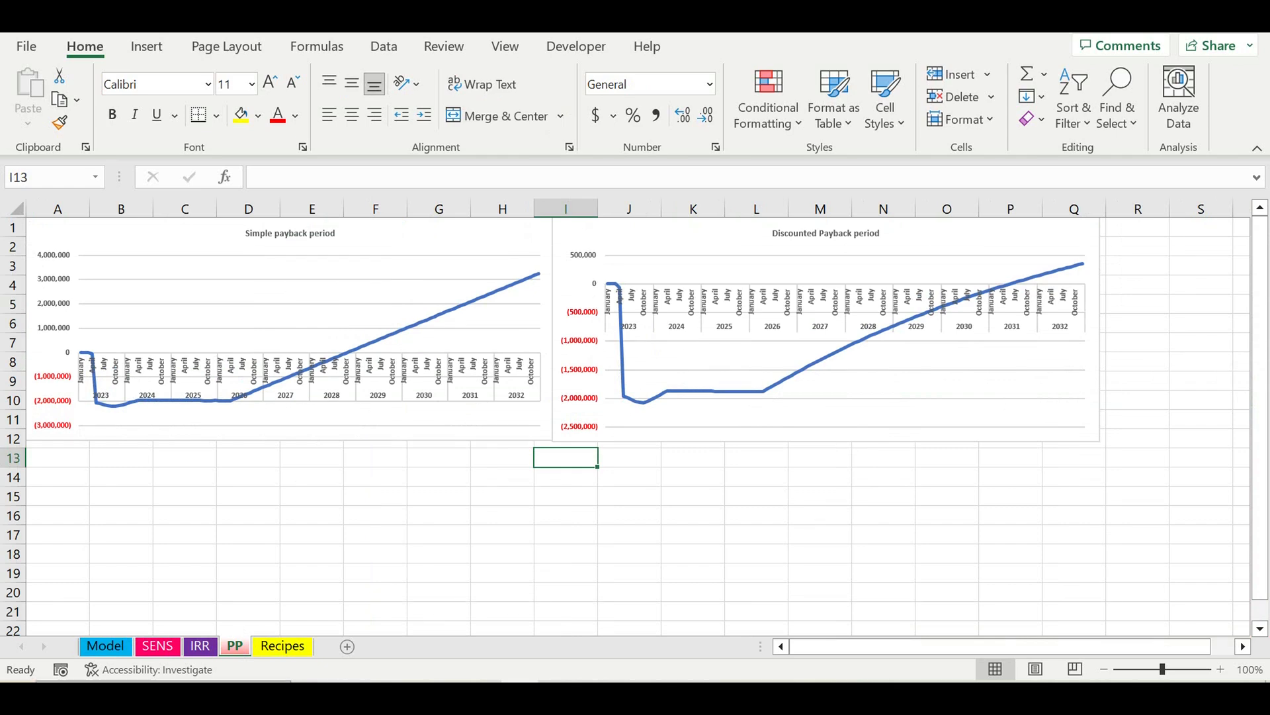
pyautogui.click(104, 651)
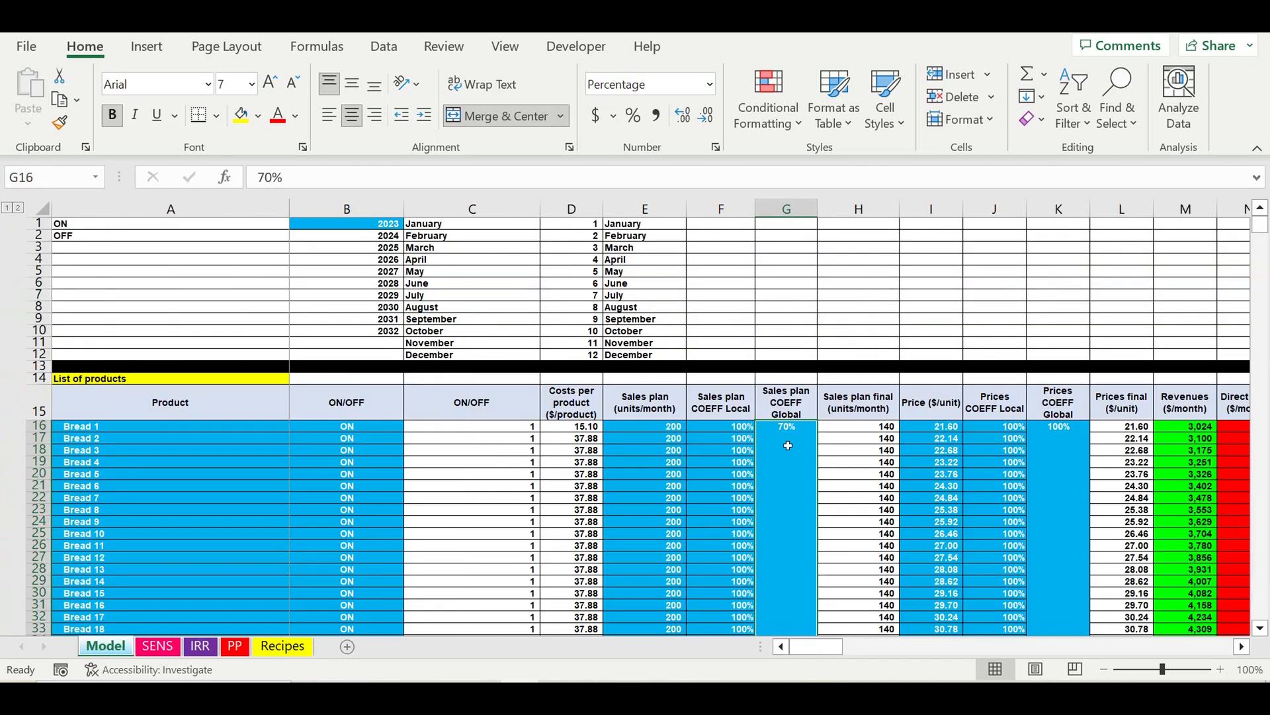
# Set the Sales plan COEFF Global back to 100% and reselect its cell
pyautogui.write('100')
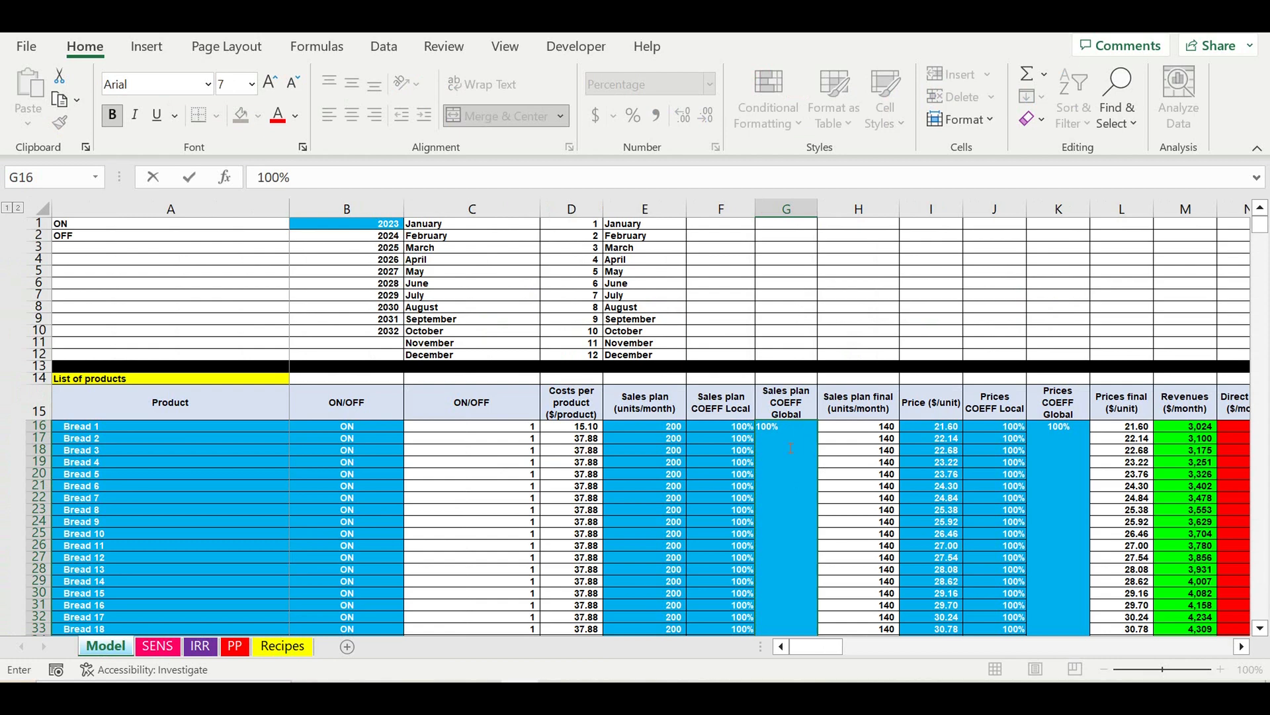
pyautogui.click(746, 261)
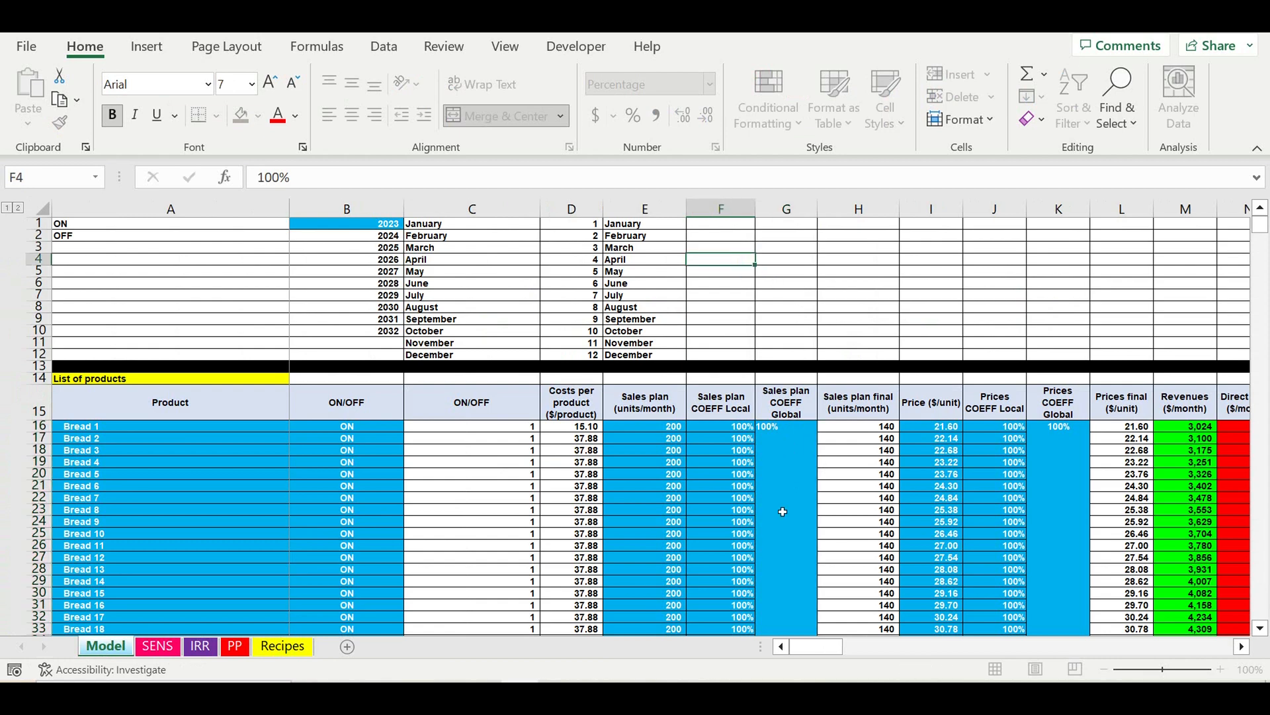
pyautogui.click(740, 440)
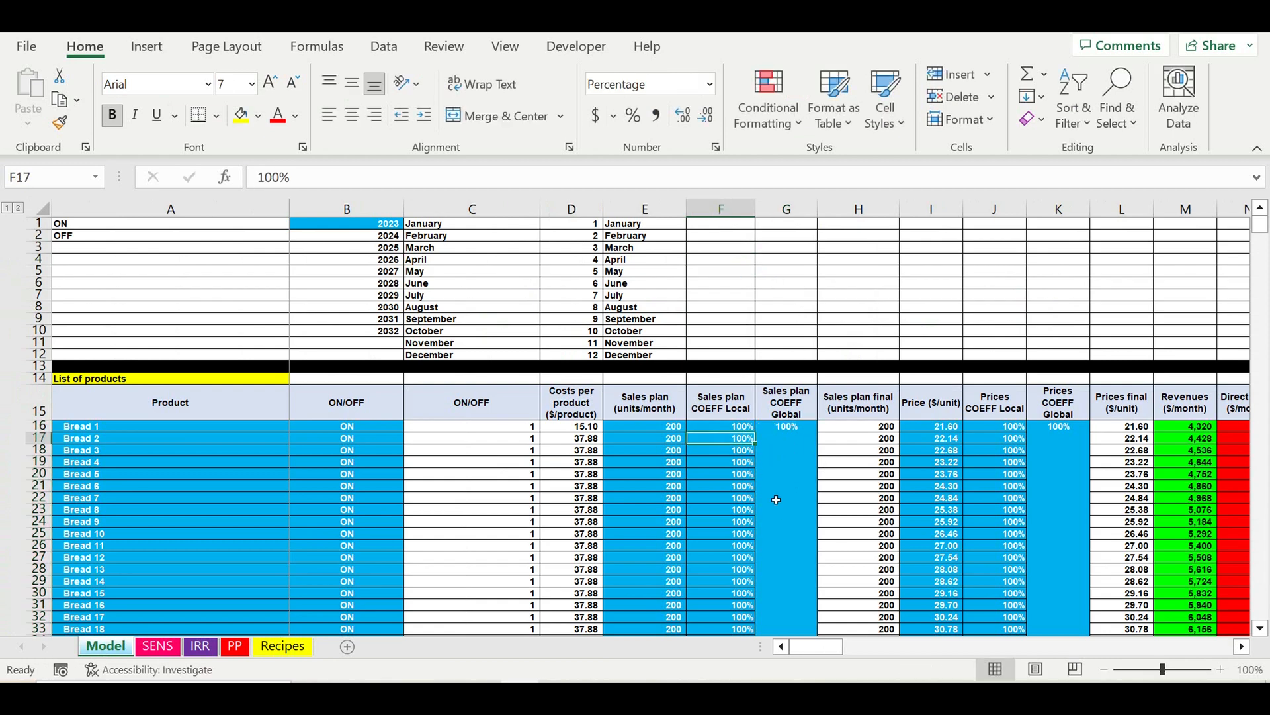
pyautogui.scroll(-3, 776, 499)
pyautogui.click(781, 359)
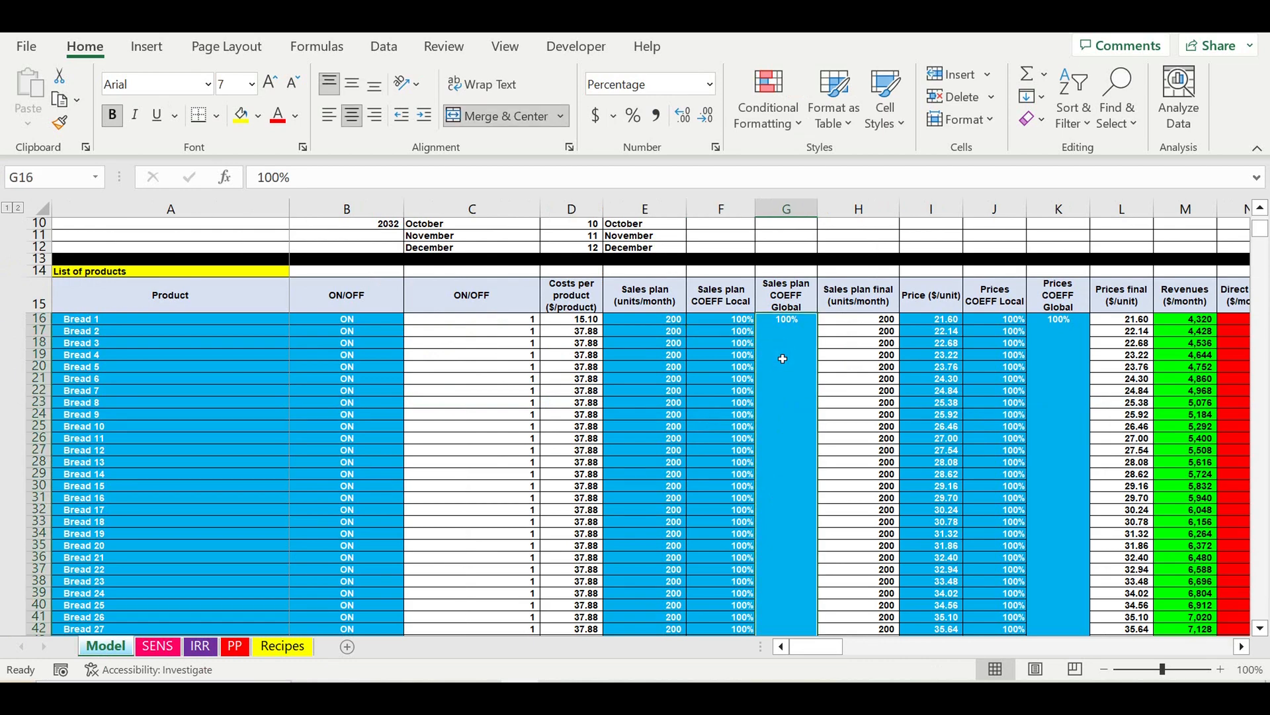
# Set the Sales plan COEFF Local to 60% for Cake 37 and copy it downward through Cake 50
pyautogui.scroll(-2, 781, 414)
pyautogui.scroll(-20, 781, 414)
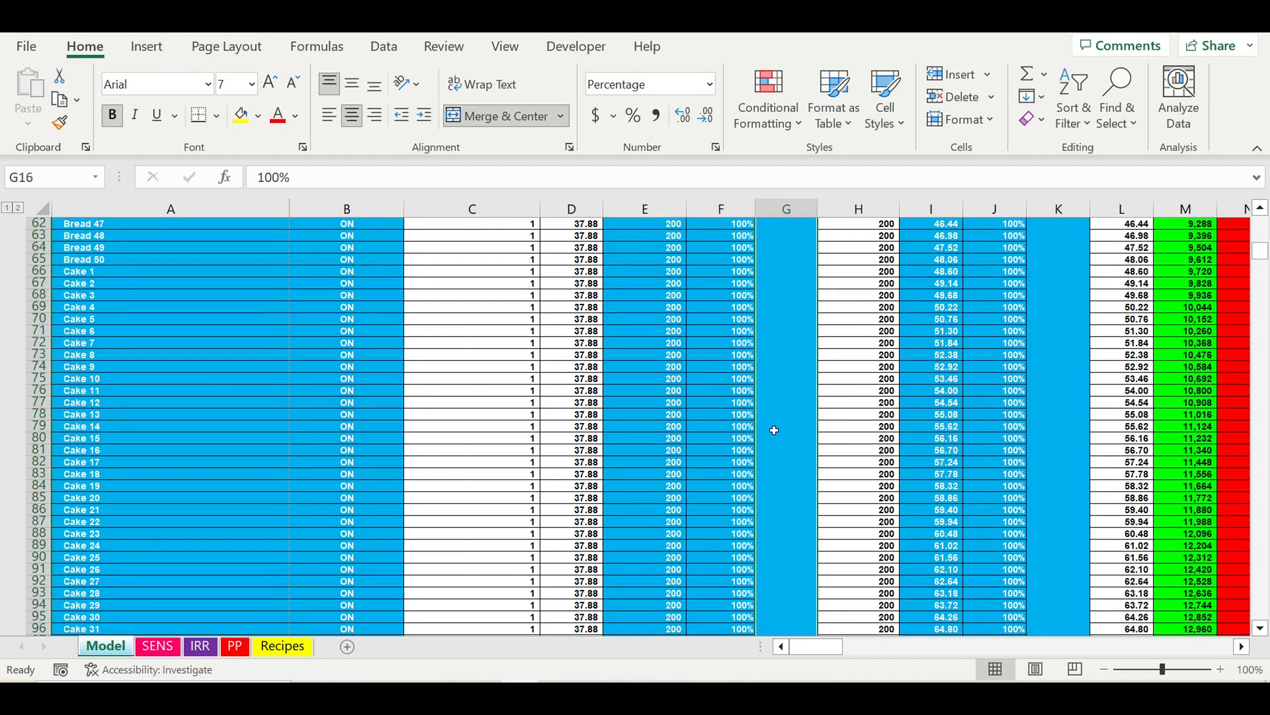
pyautogui.scroll(-8, 774, 430)
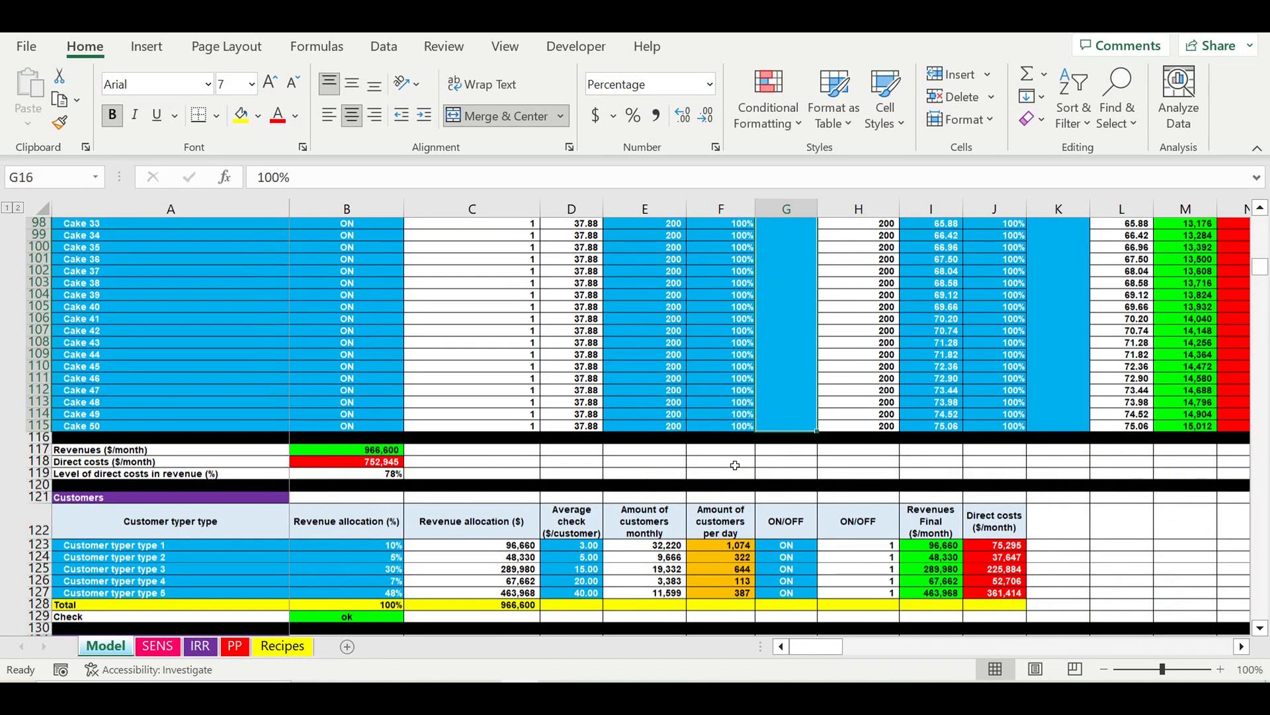
pyautogui.click(671, 392)
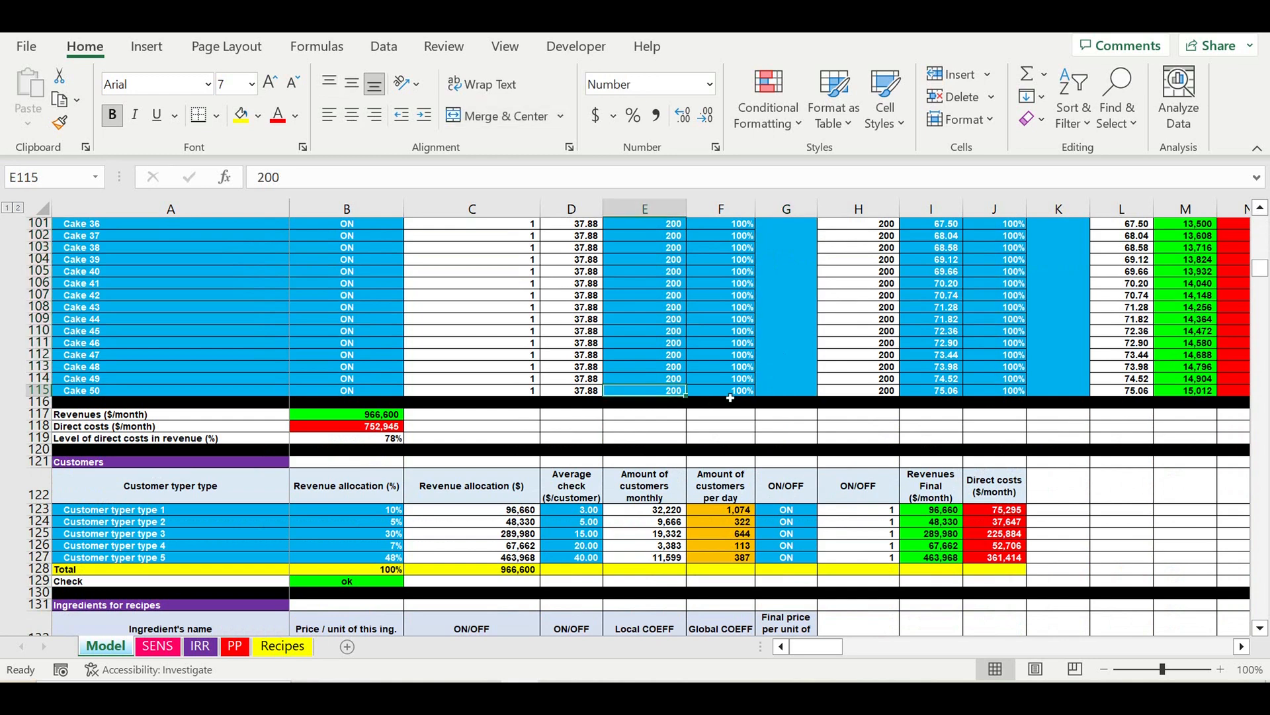
pyautogui.click(727, 390)
pyautogui.click(719, 236)
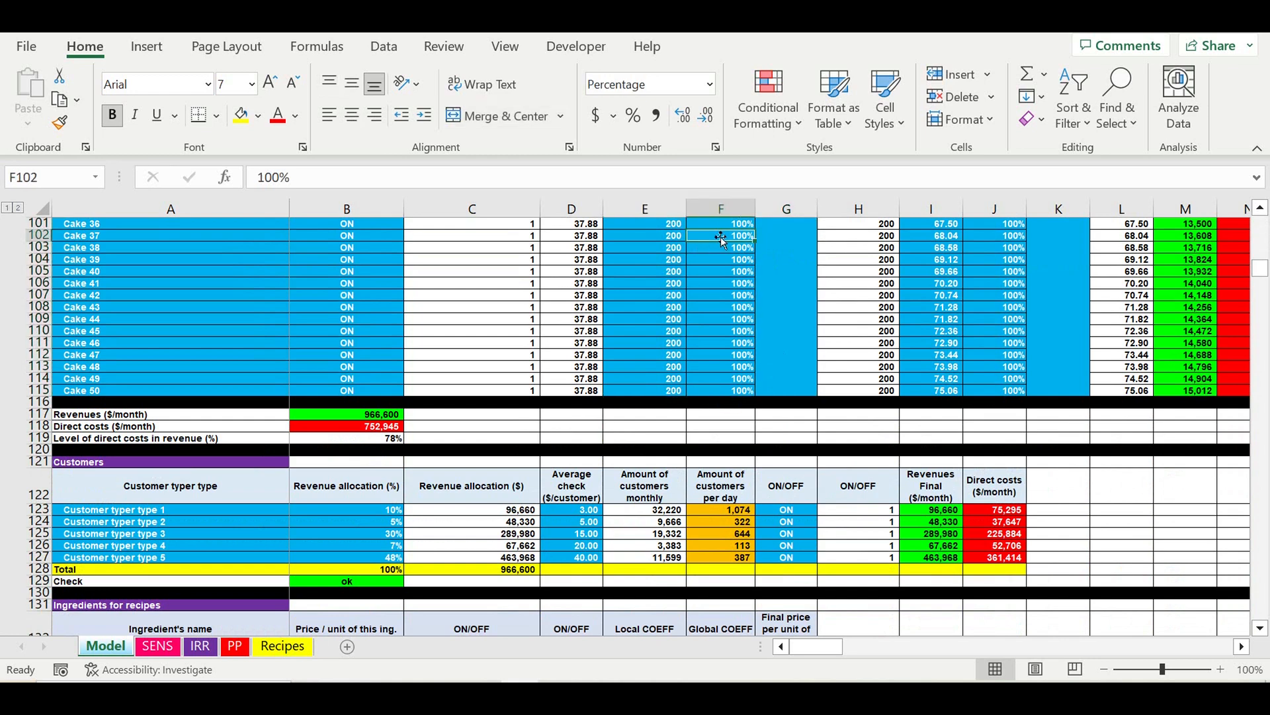
pyautogui.write('60')
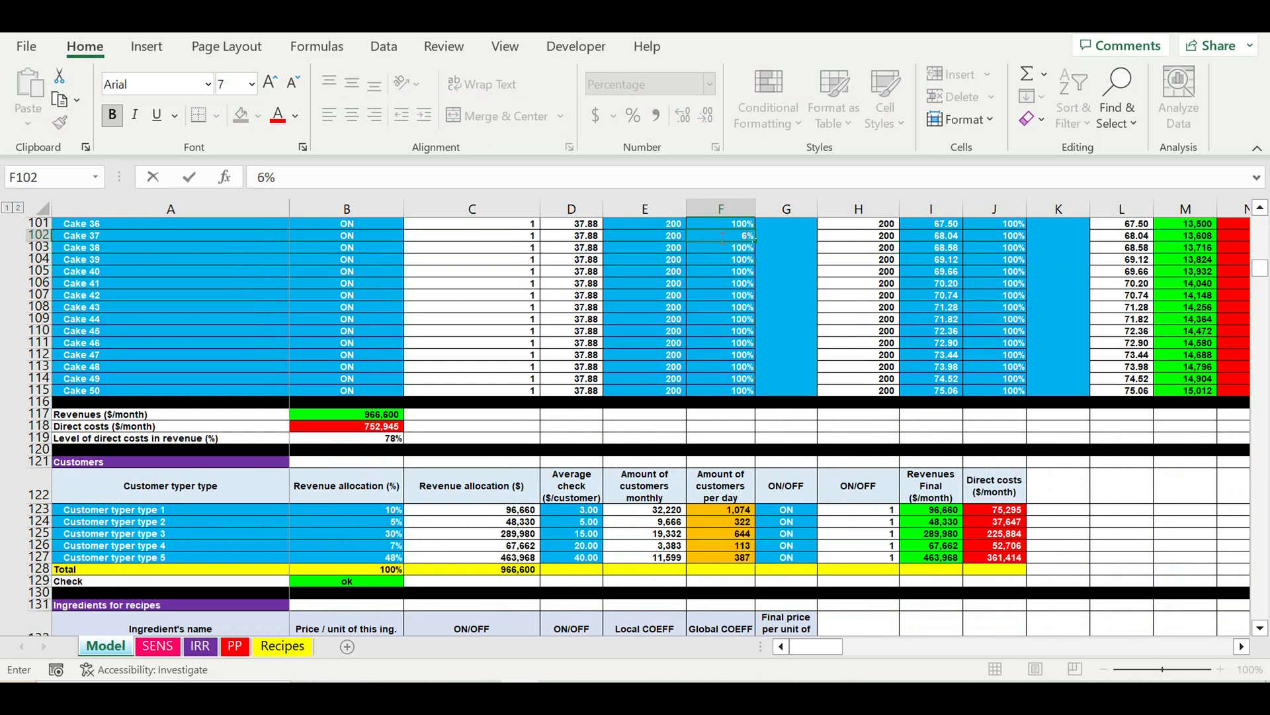
pyautogui.press('Return')
pyautogui.press('Up')
pyautogui.moveTo(758, 245); pyautogui.dragTo(744, 405)
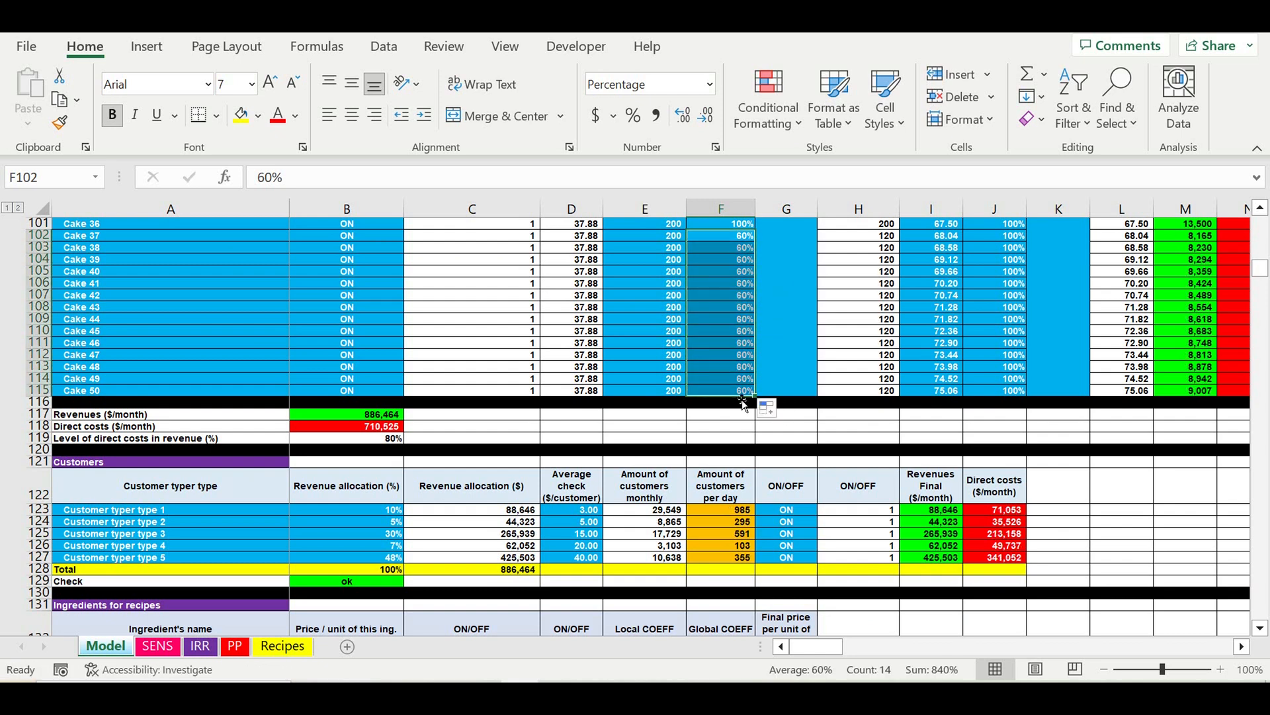
# Examine both payback charts on the PP sheet with the 60% local coefficients, then return to the Model sheet
pyautogui.click(509, 308)
pyautogui.click(229, 647)
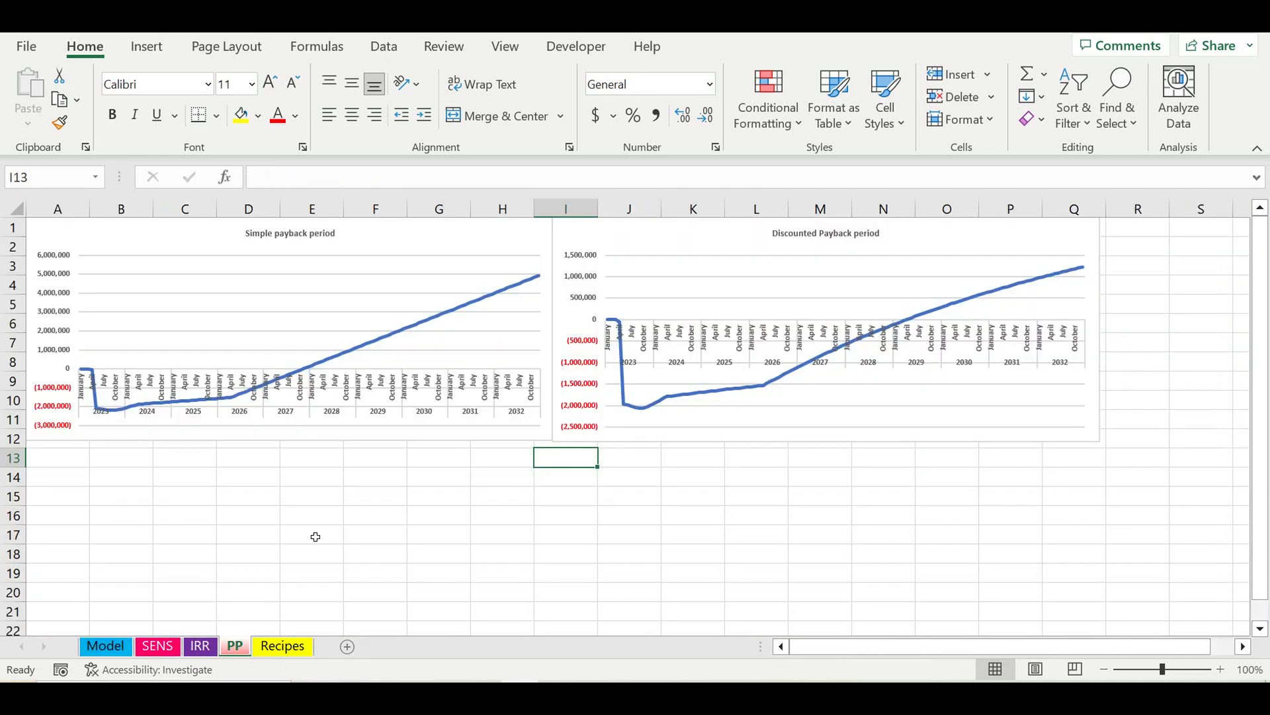
pyautogui.click(414, 478)
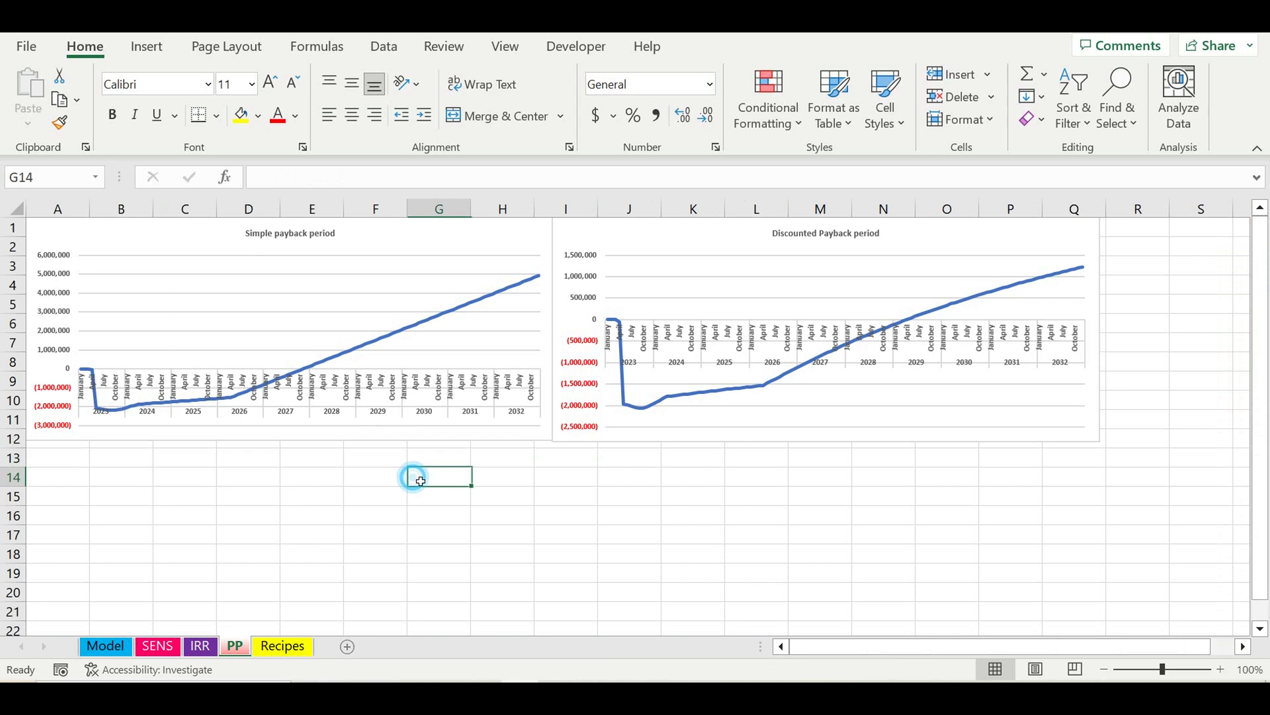
pyautogui.click(846, 407)
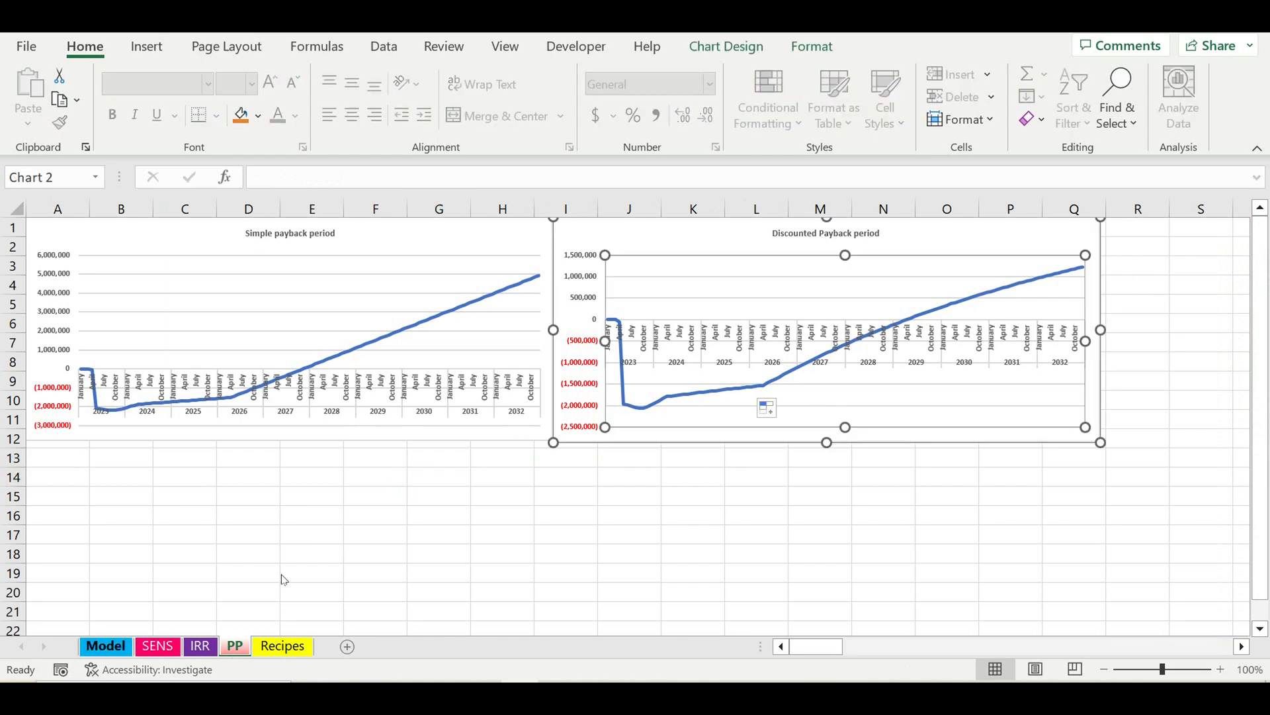
pyautogui.click(105, 646)
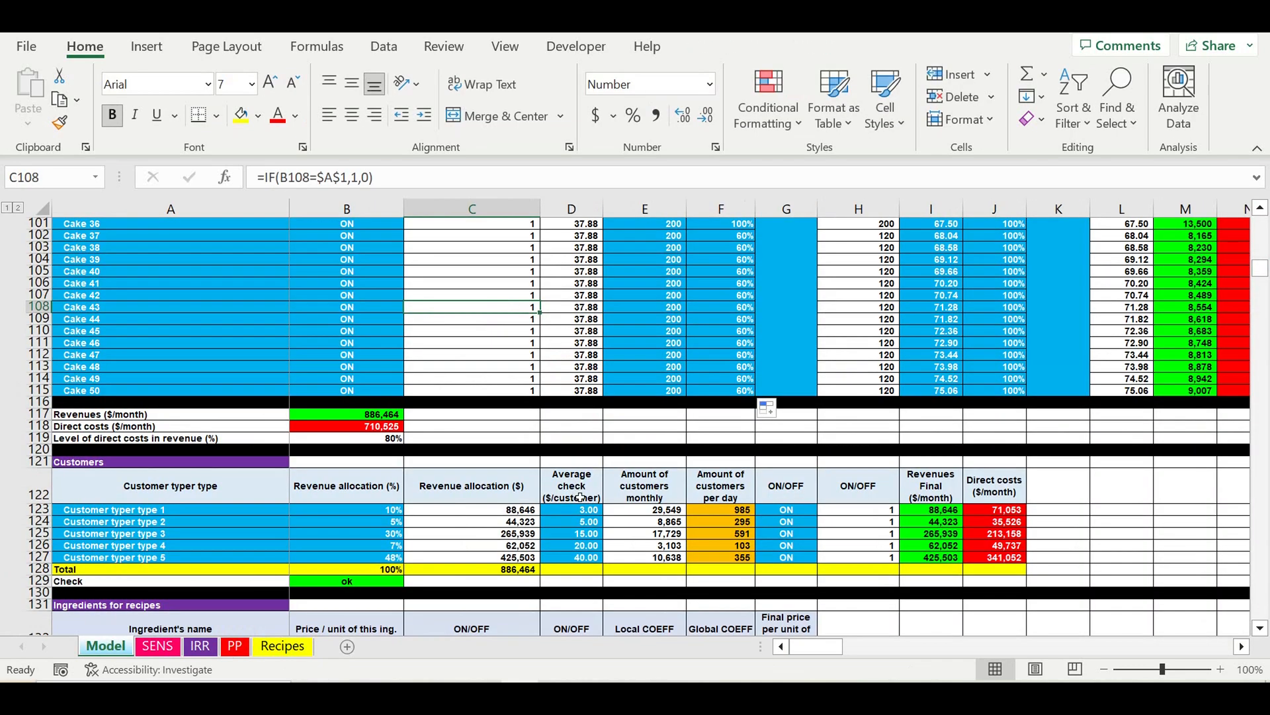
# Set the Sales plan COEFF Local to 50% for Cake 35 and copy it downward through Cake 50
pyautogui.click(732, 248)
pyautogui.scroll(1, 735, 264)
pyautogui.click(728, 249)
pyautogui.write('50')
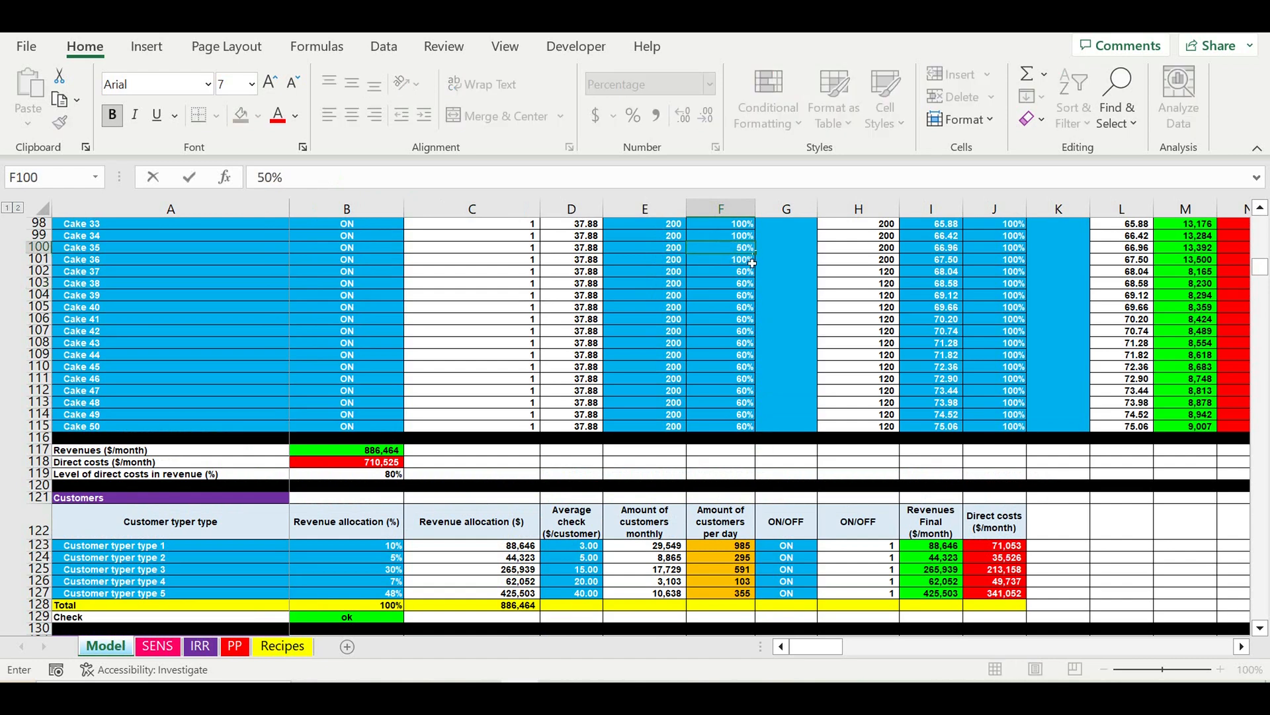
pyautogui.press('Return')
pyautogui.click(731, 246)
pyautogui.moveTo(757, 255); pyautogui.dragTo(754, 431)
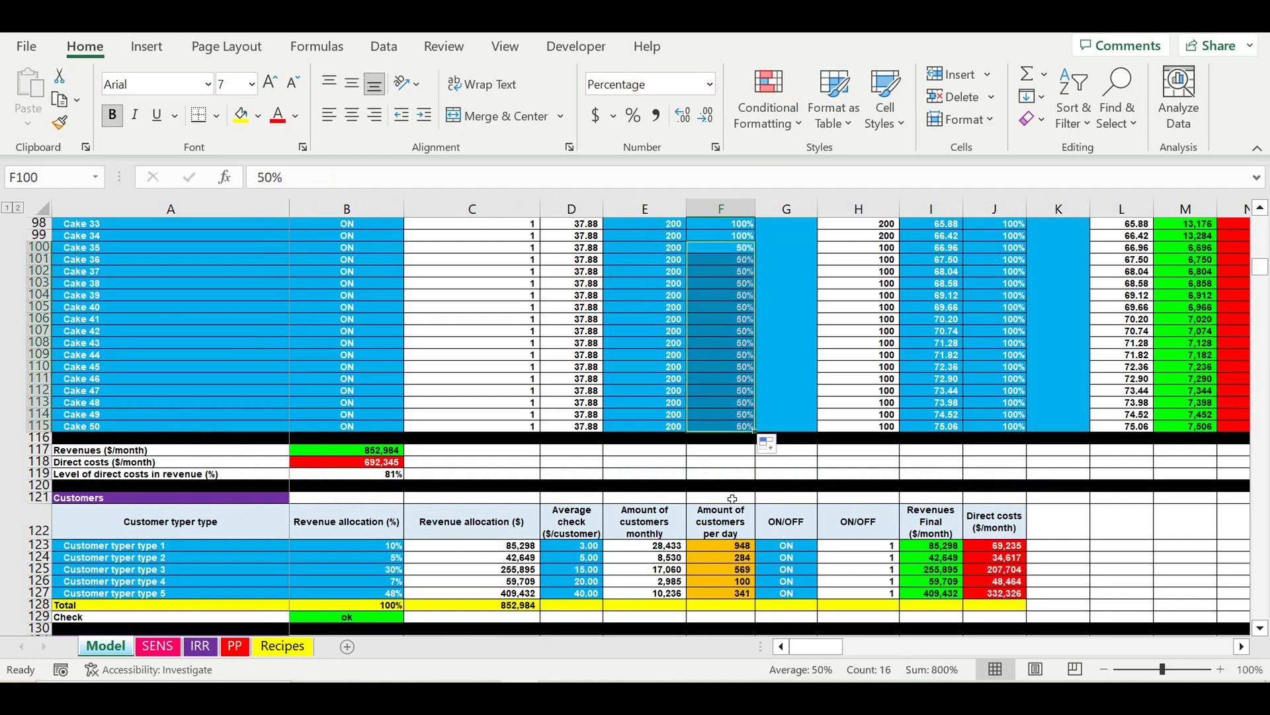
# Examine both payback charts on the PP sheet with the 50% local coefficients, then return to the Model sheet
pyautogui.click(239, 650)
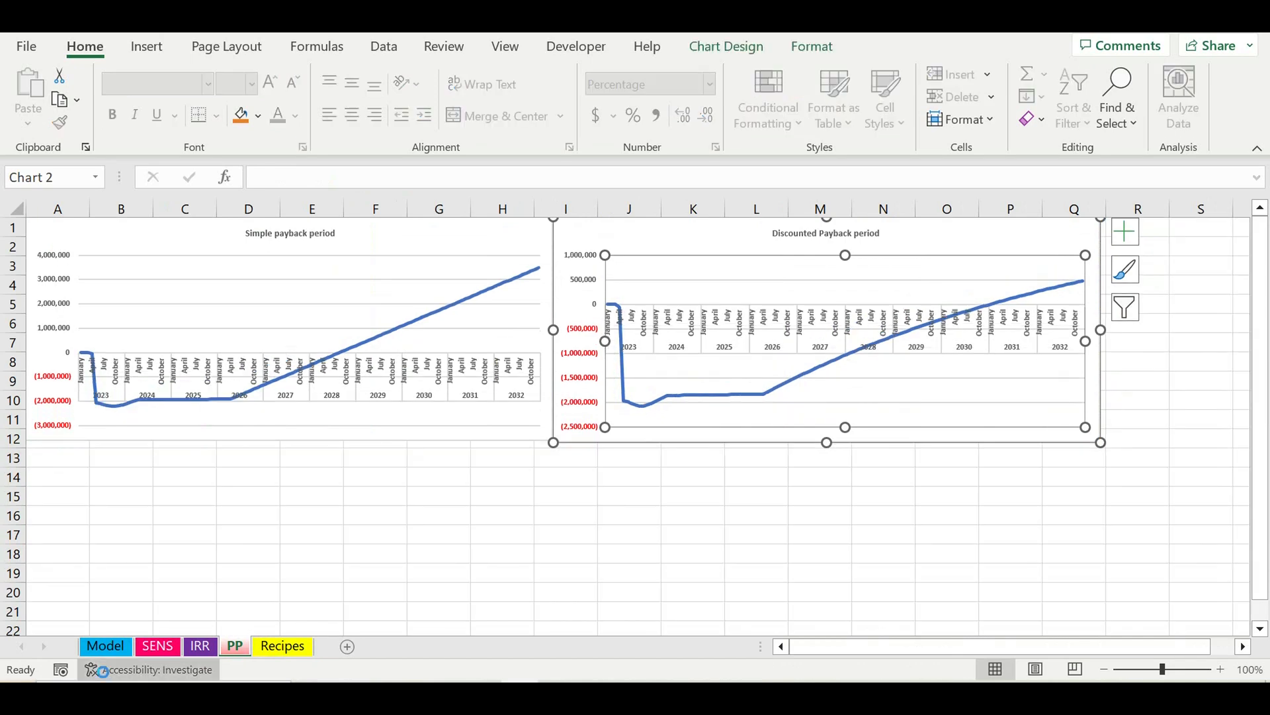
pyautogui.click(149, 670)
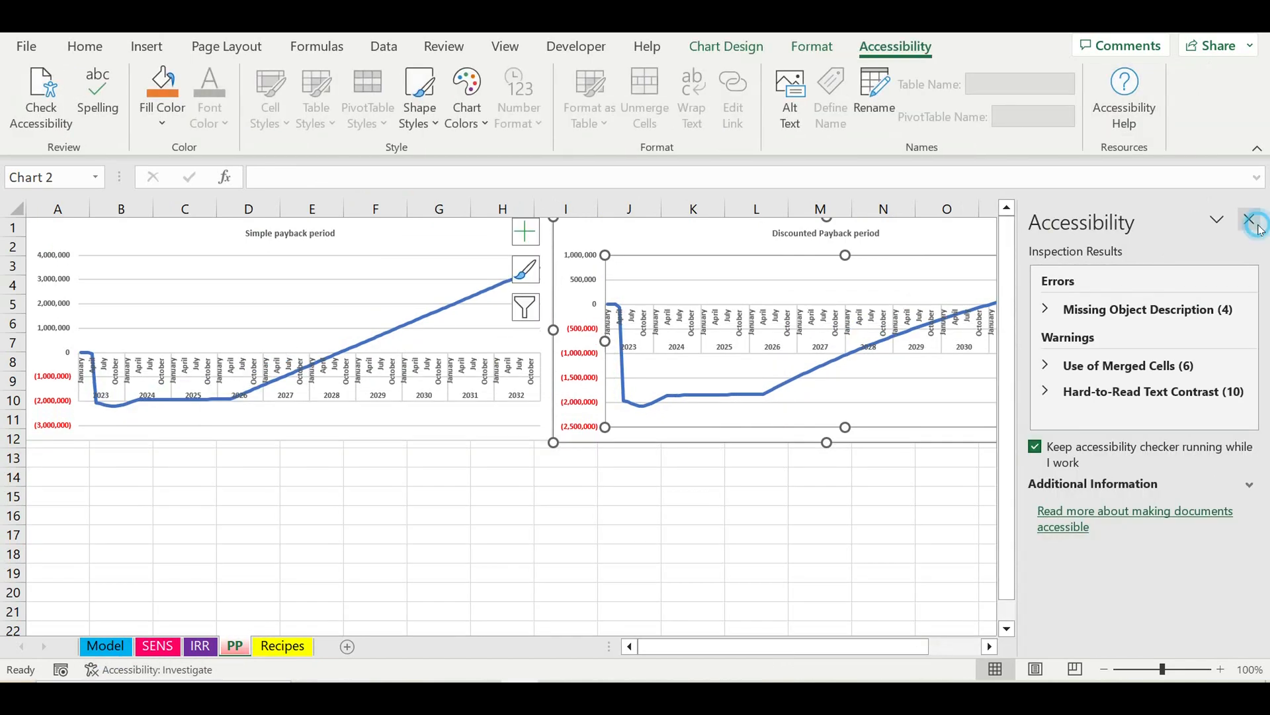
pyautogui.click(1249, 219)
pyautogui.click(123, 652)
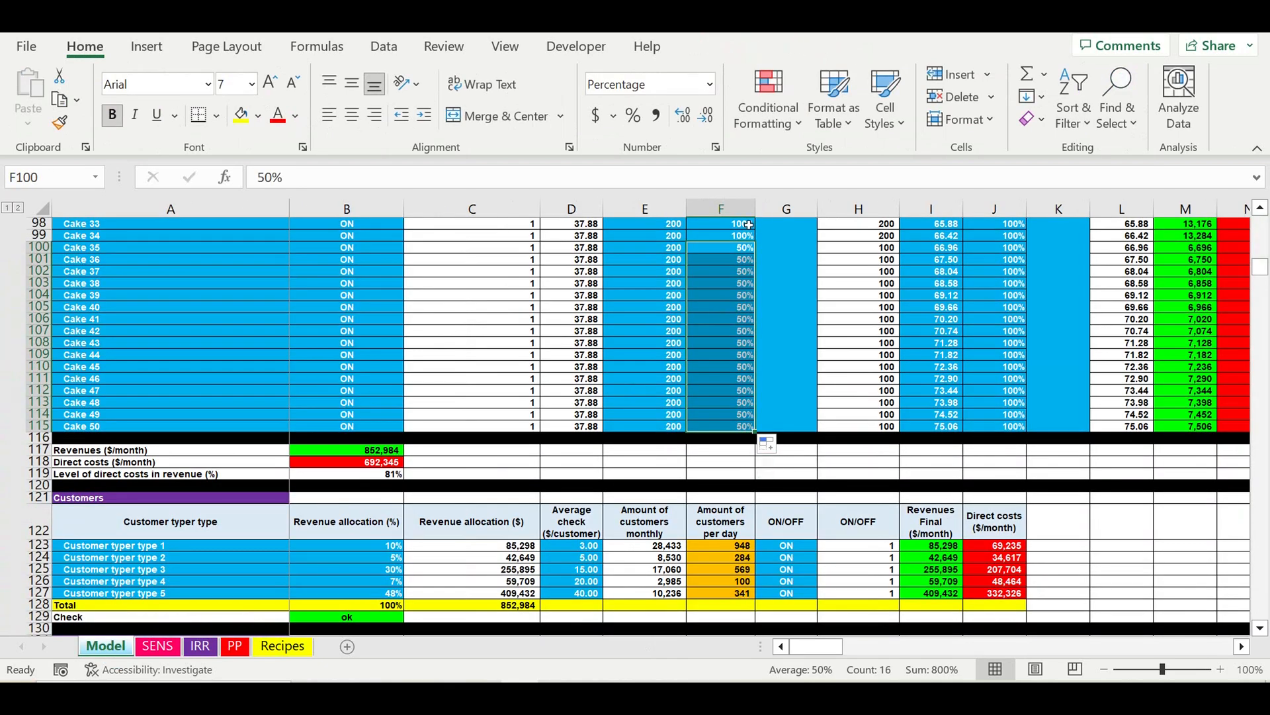
# Restore the 100% Sales plan COEFF Local for Cake 35 through Cake 50 by copying Cake 34's coefficient downward
pyautogui.click(734, 236)
pyautogui.moveTo(754, 241); pyautogui.dragTo(742, 456)
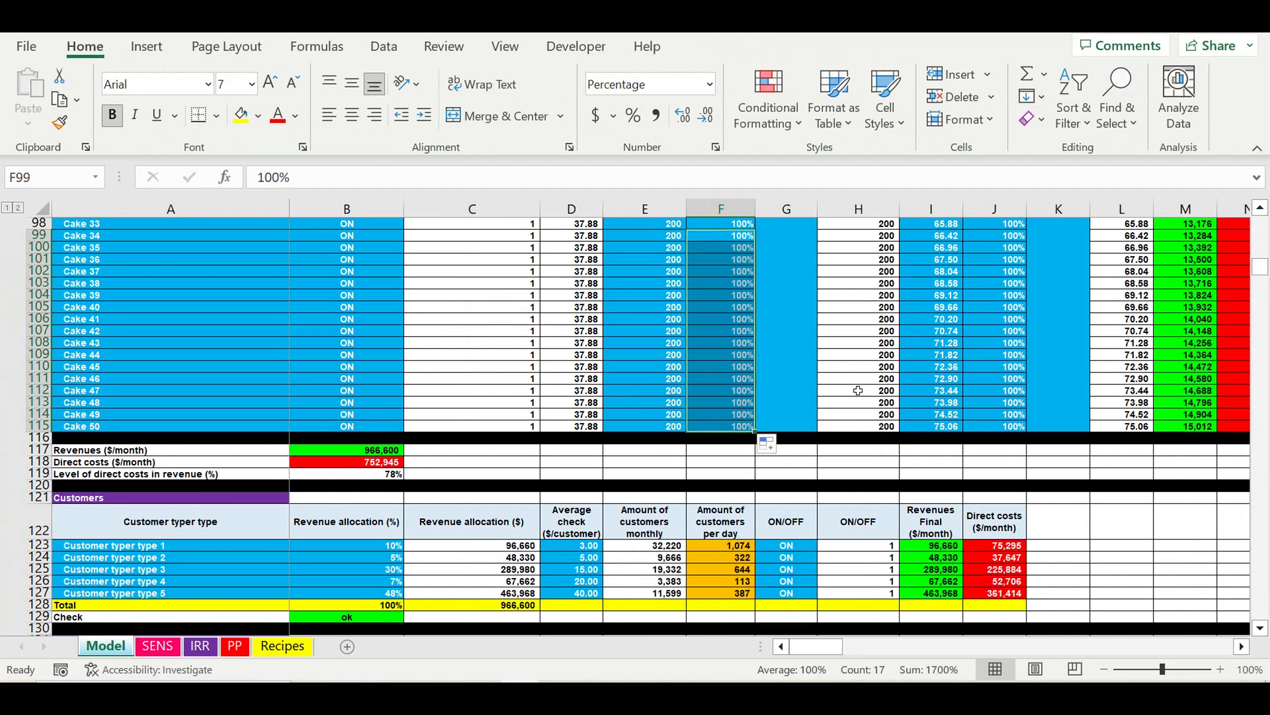
pyautogui.click(858, 390)
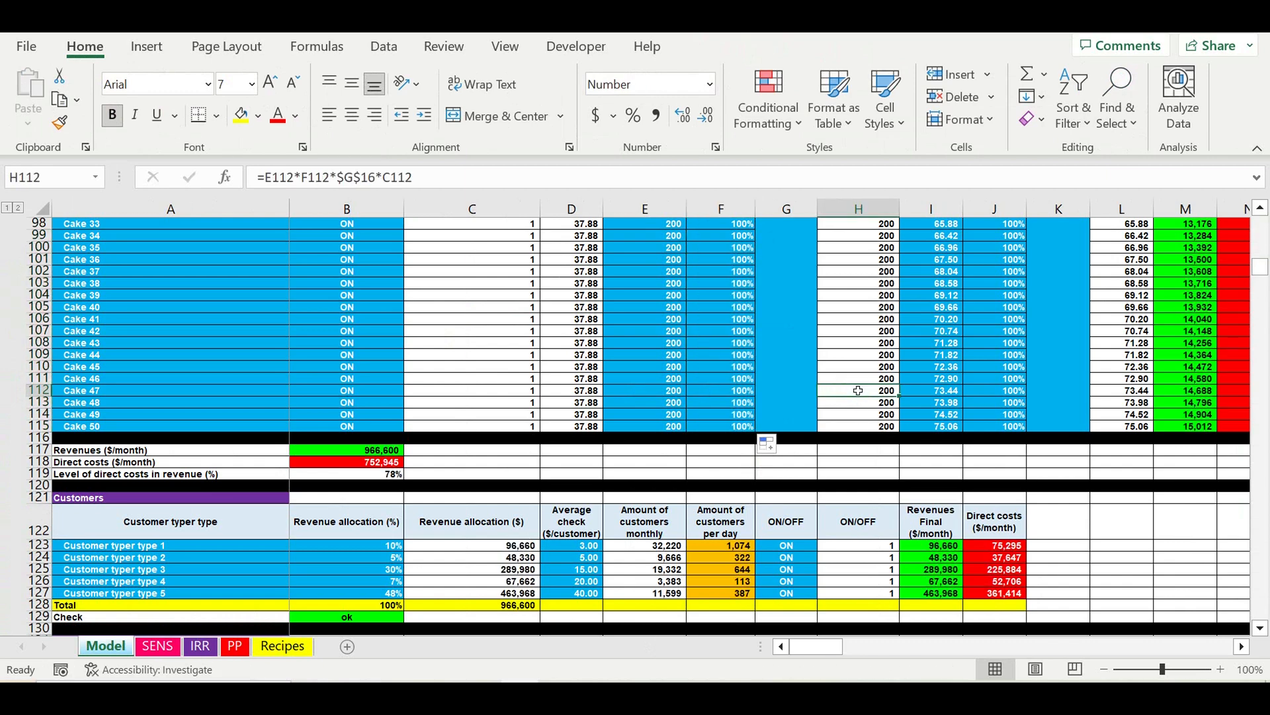
# Return to the start of the List of products and select the Sales plan COEFF Global cell
pyautogui.scroll(1, 858, 390)
pyautogui.scroll(3, 858, 390)
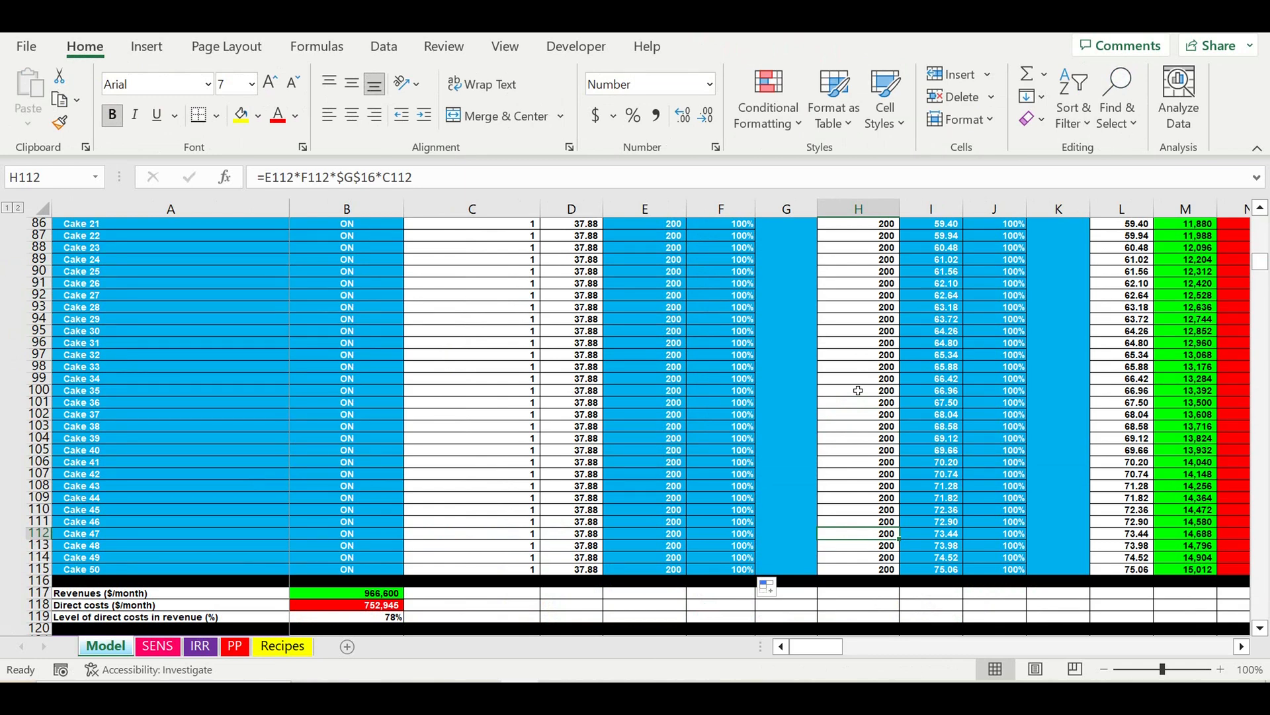
pyautogui.scroll(11, 858, 391)
pyautogui.scroll(14, 858, 391)
pyautogui.scroll(4, 859, 390)
pyautogui.click(798, 442)
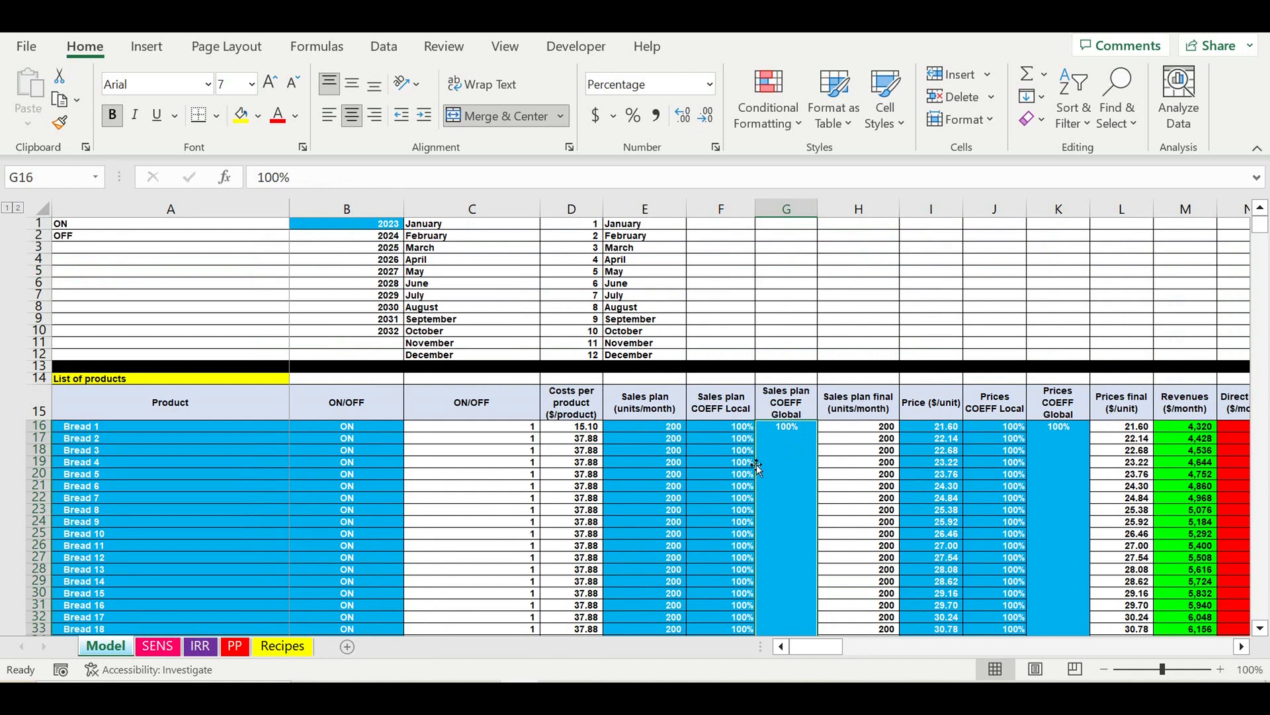
# Set the Prices COEFF Global to 140% on the Model sheet and view the payback charts on the PP sheet
pyautogui.moveTo(725, 439); pyautogui.dragTo(739, 596)
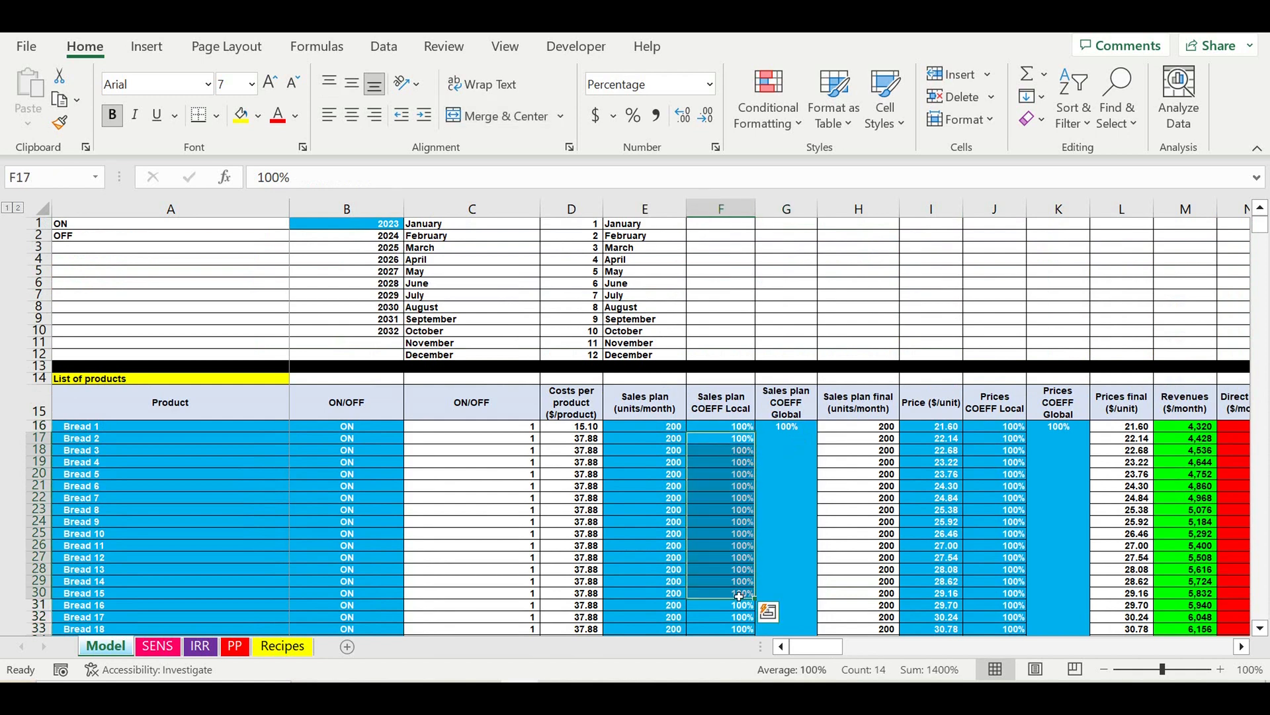
pyautogui.click(1072, 455)
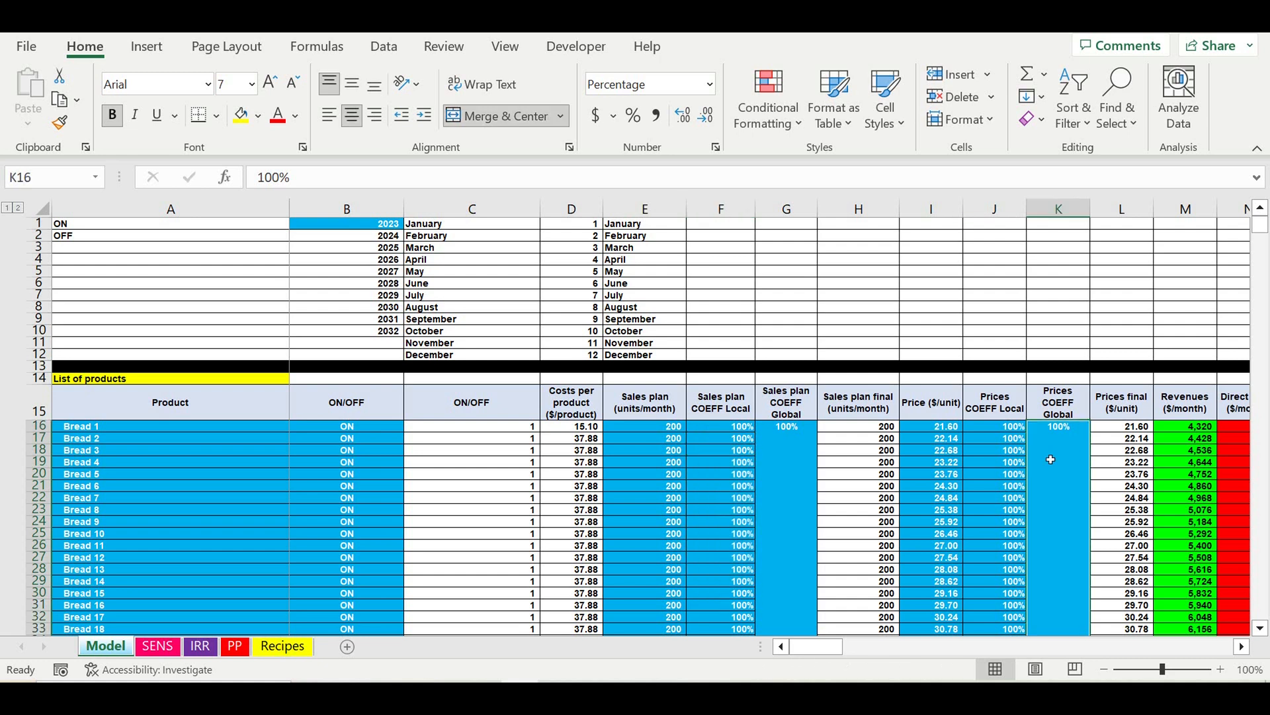
pyautogui.scroll(-1, 1052, 430)
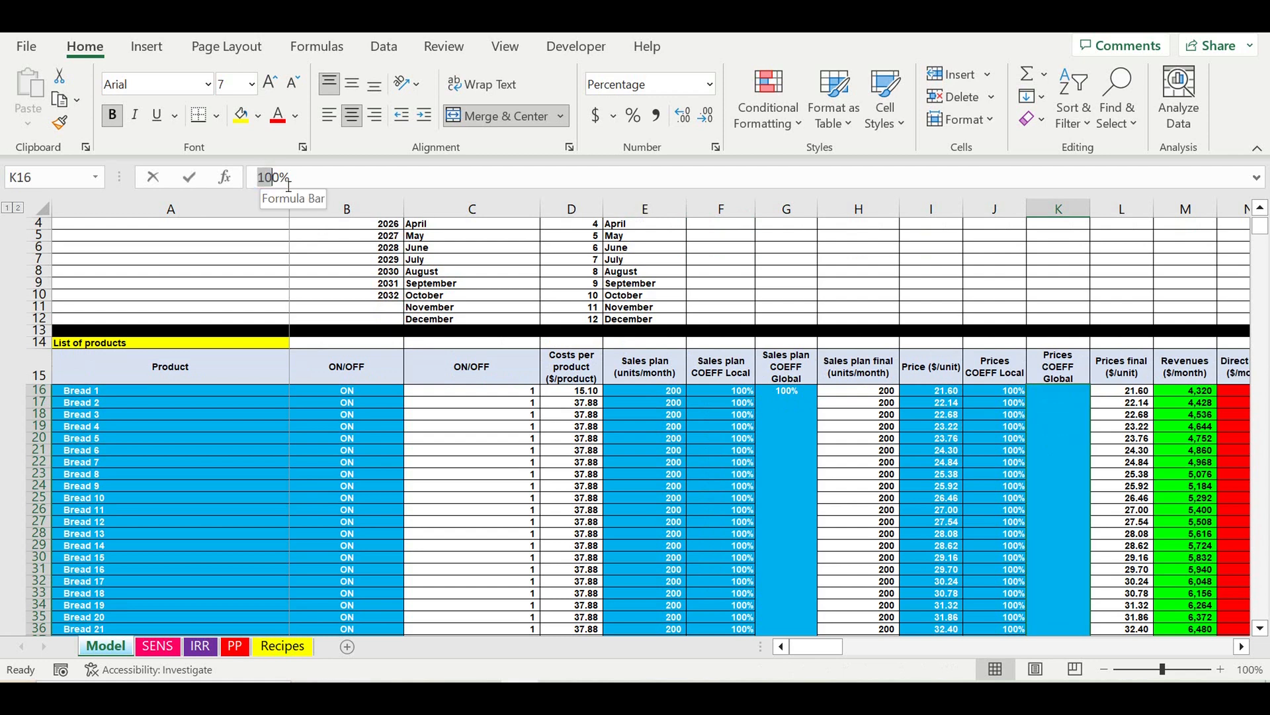
pyautogui.doubleClick(269, 178)
pyautogui.write('140')
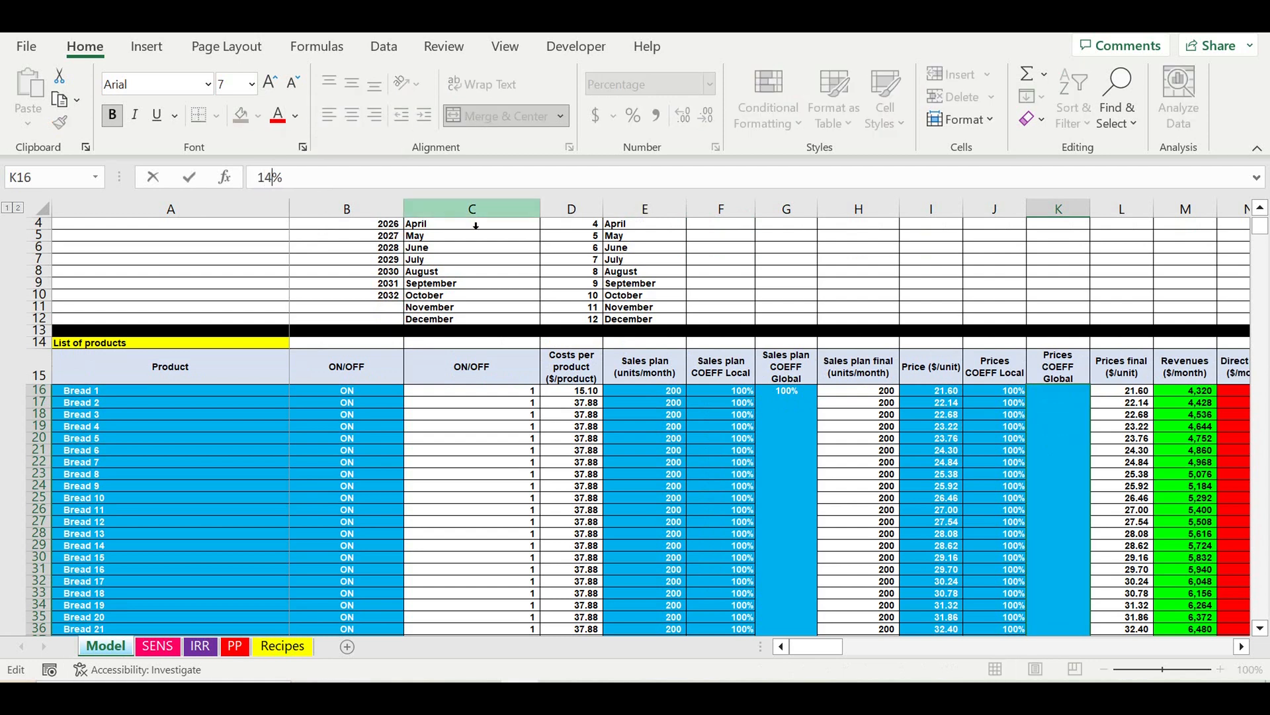
pyautogui.click(1038, 276)
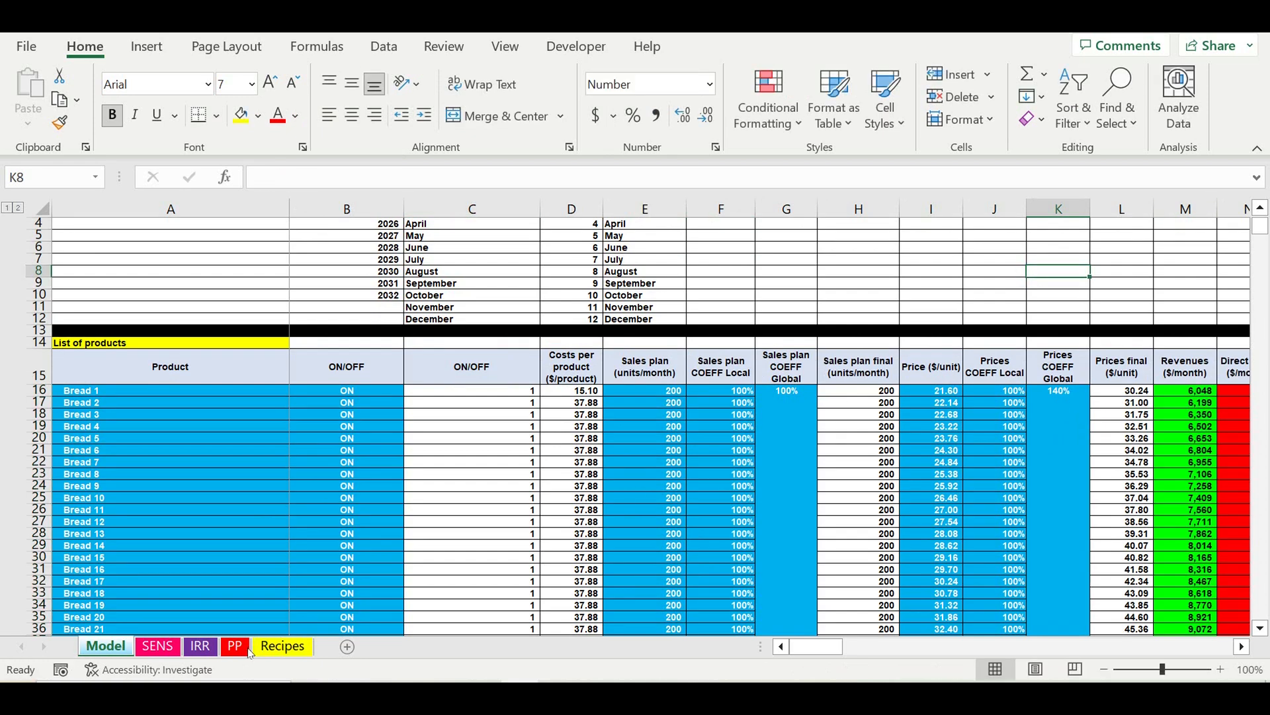
pyautogui.click(235, 646)
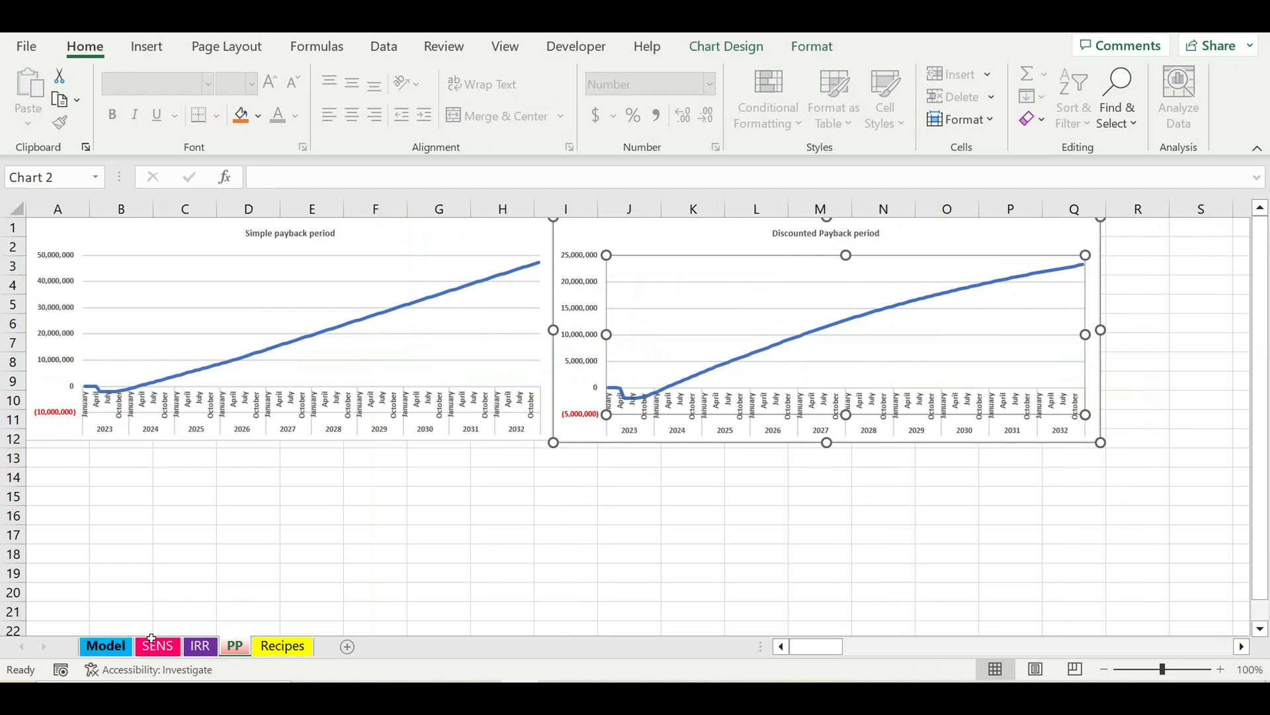
# Change the Prices COEFF Global on the Model sheet to 60% and check both payback charts on the PP sheet
pyautogui.click(106, 646)
pyautogui.click(1071, 393)
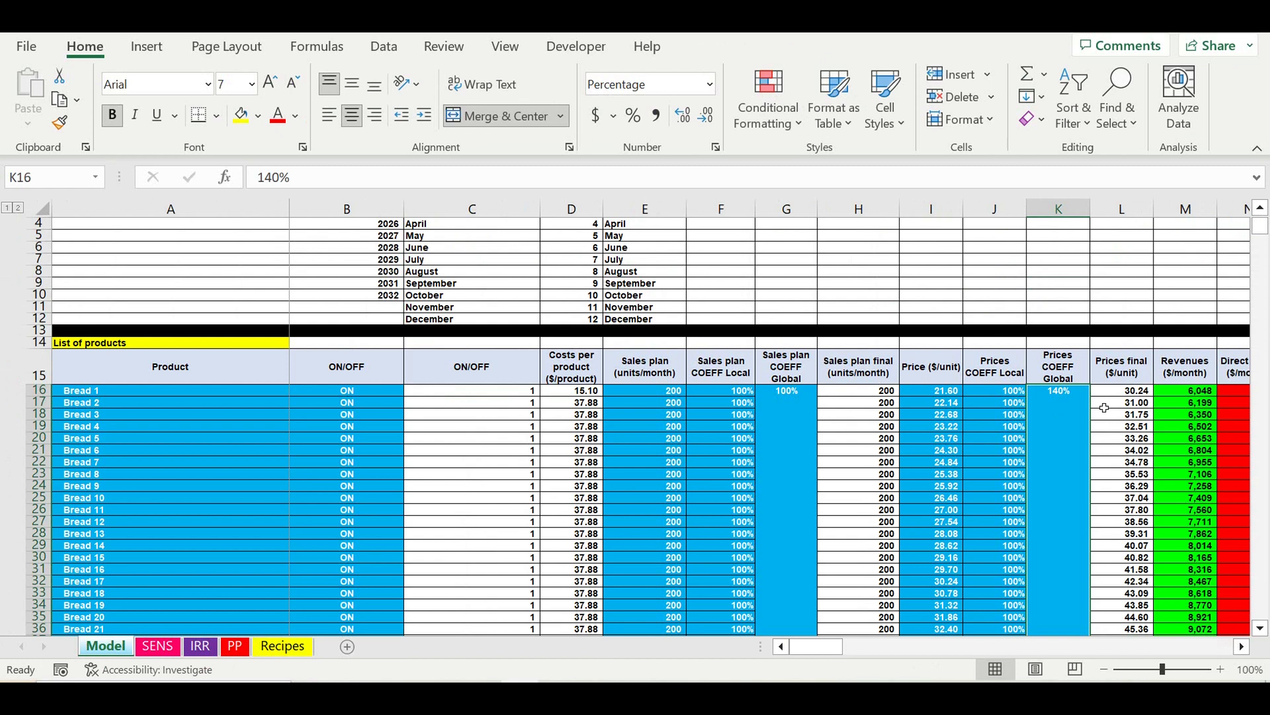
pyautogui.write('60')
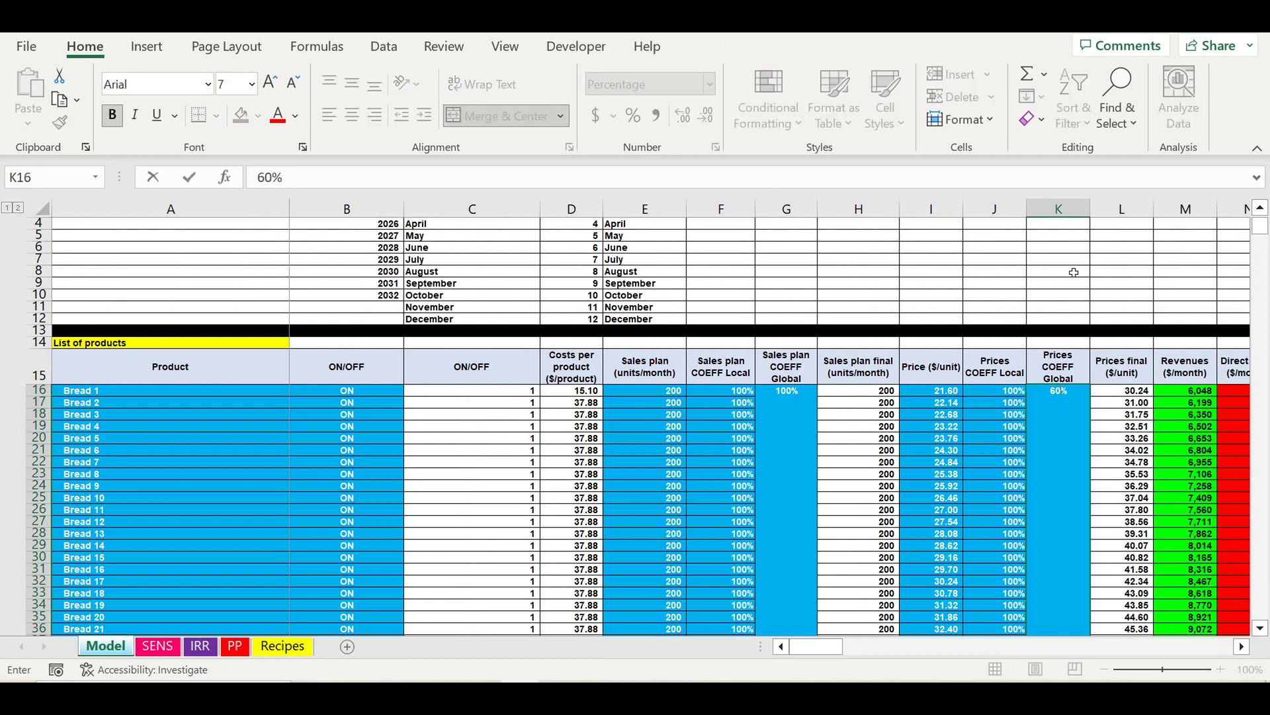
pyautogui.click(1073, 272)
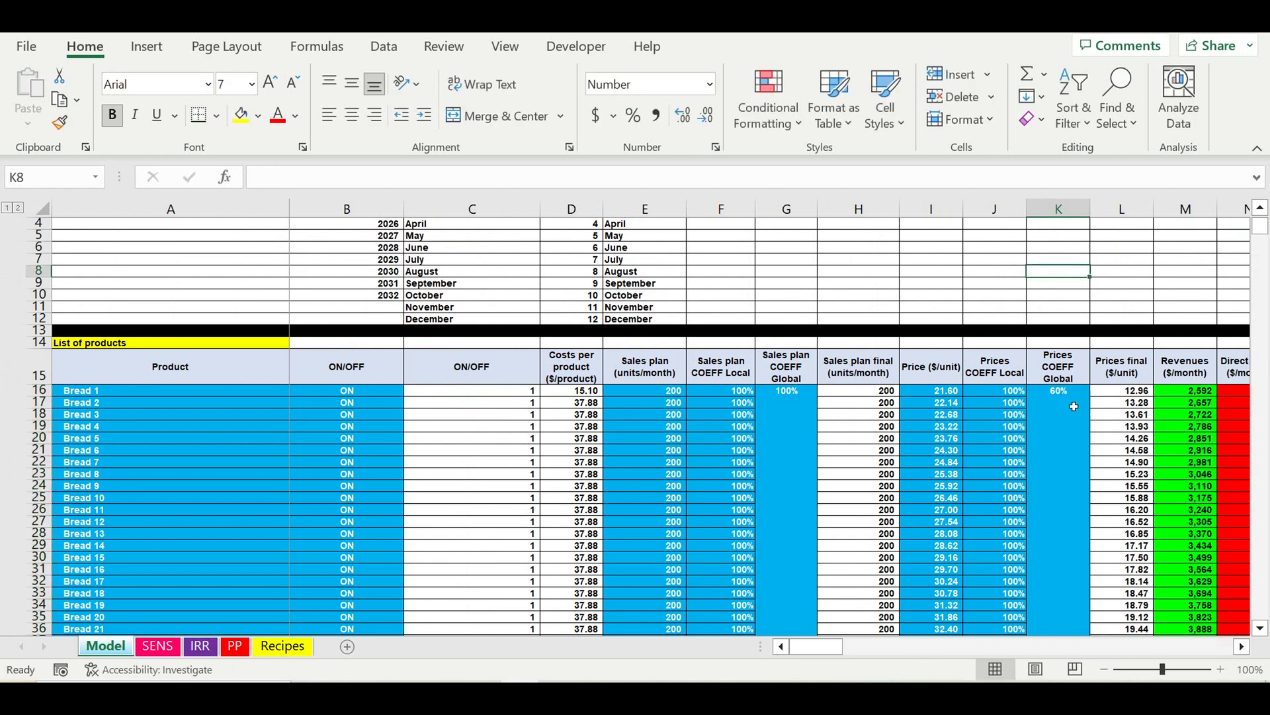
pyautogui.click(1073, 406)
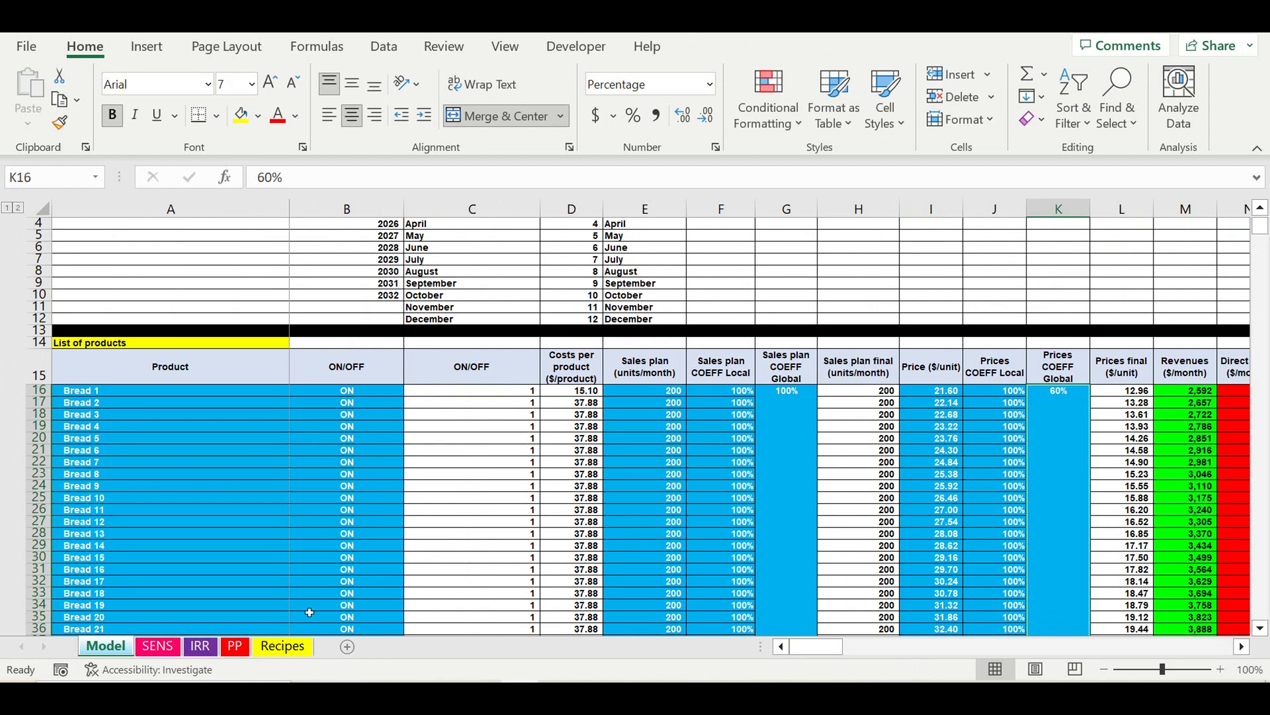
pyautogui.click(236, 651)
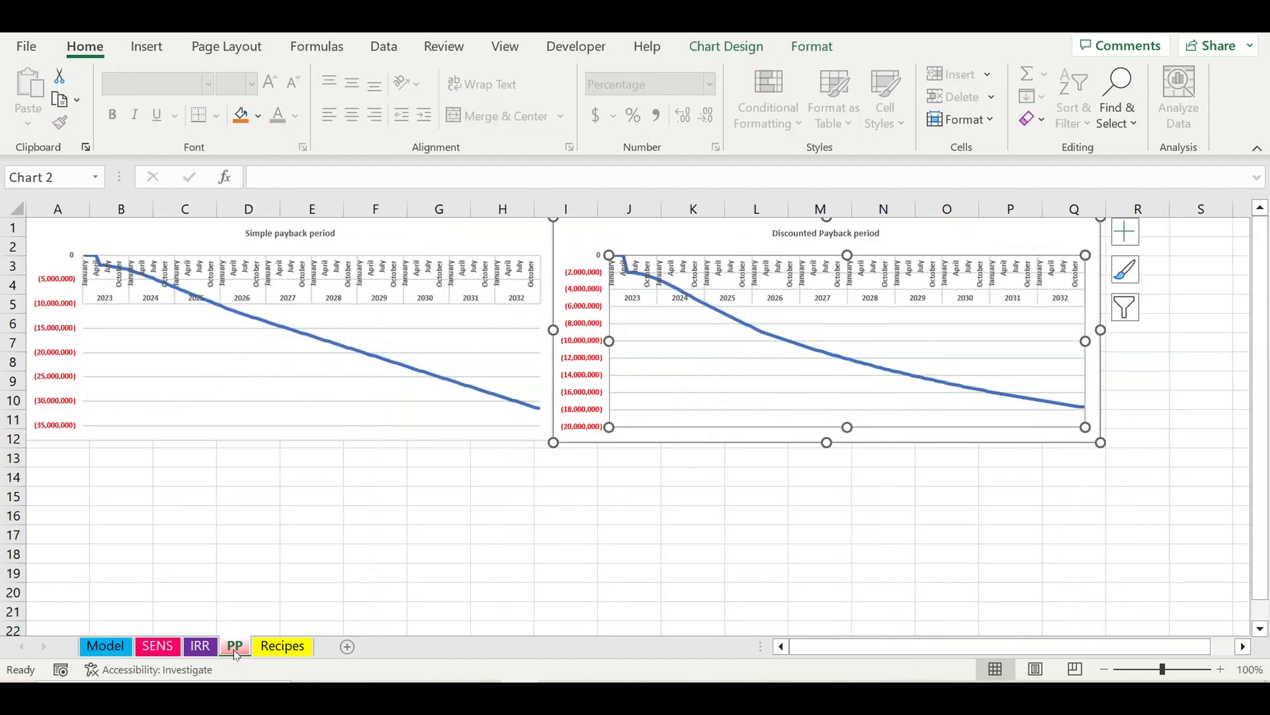
# Restore the Prices COEFF Global on the Model sheet to 100% and return to the start of the List of products
pyautogui.click(115, 651)
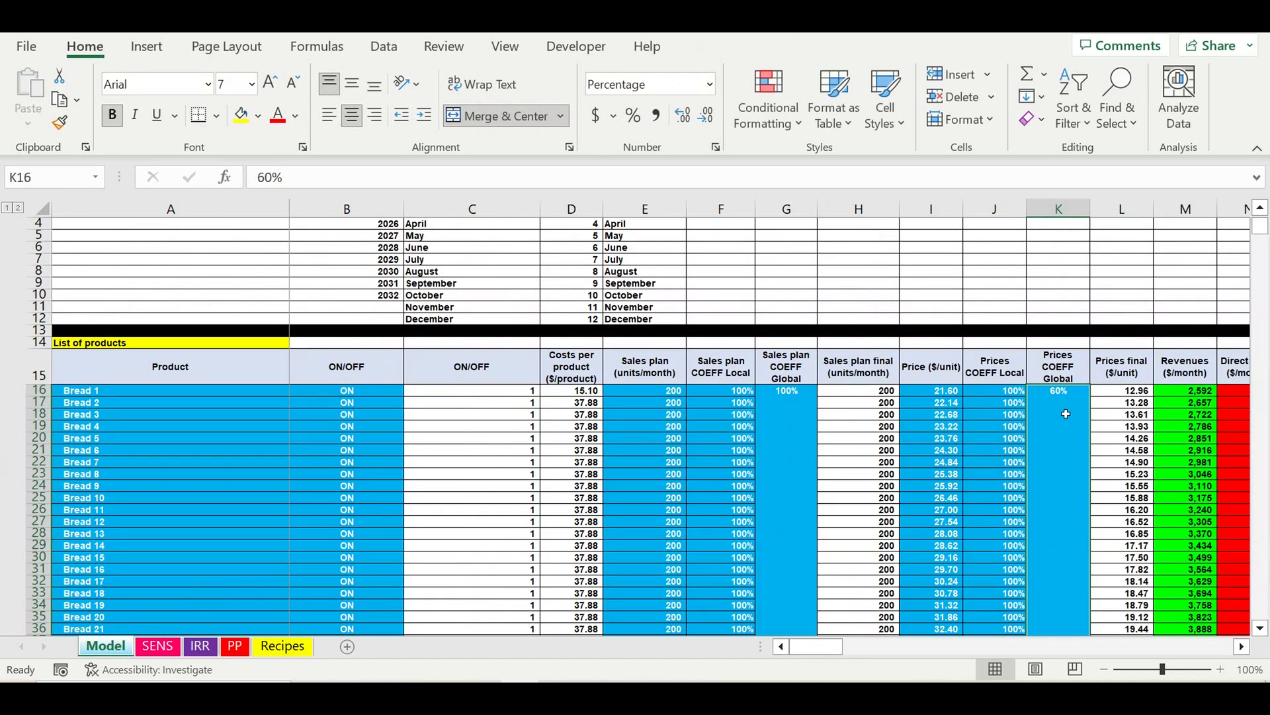
pyautogui.moveTo(273, 178); pyautogui.dragTo(236, 174)
pyautogui.write('00')
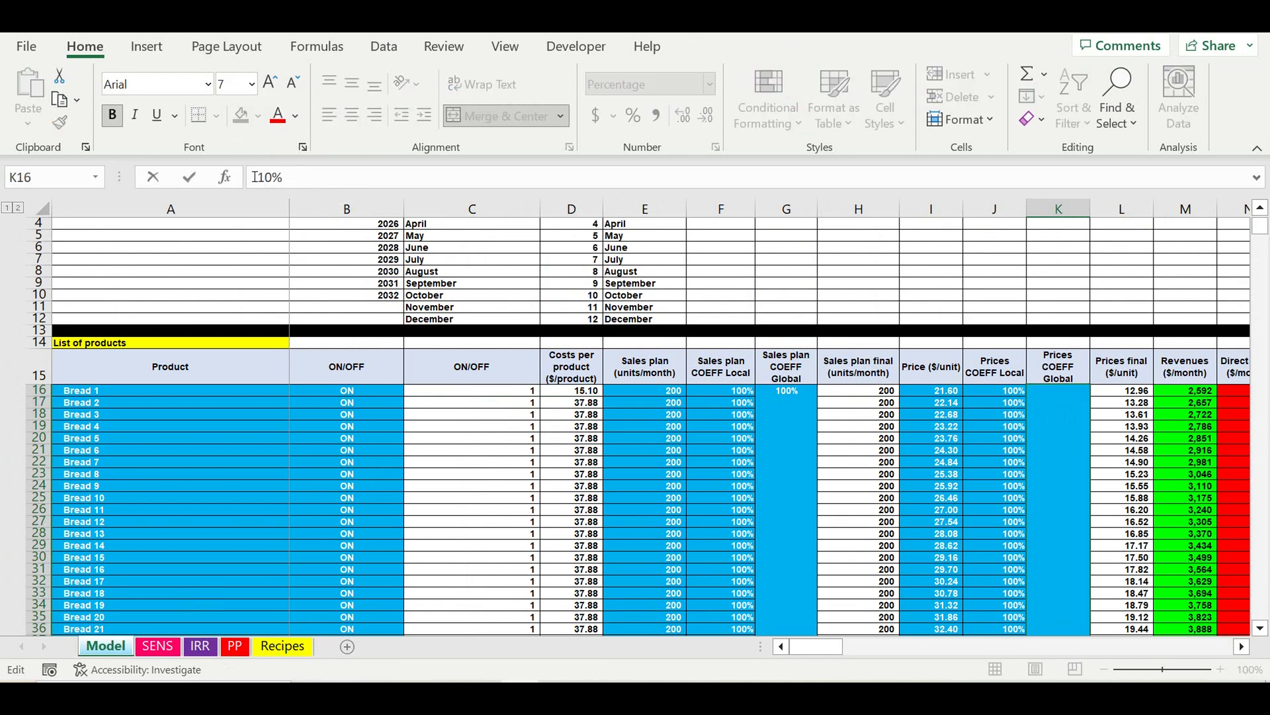
pyautogui.press('Return')
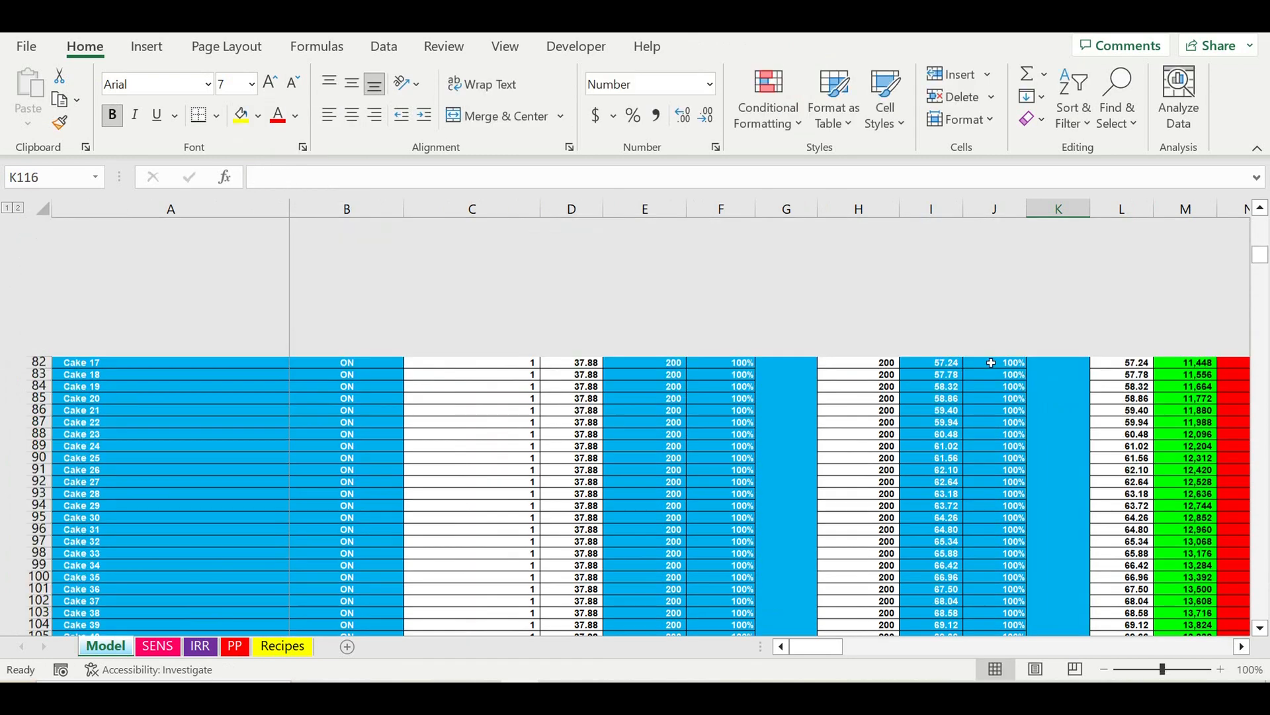
pyautogui.scroll(4, 1091, 436)
pyautogui.scroll(20, 1098, 437)
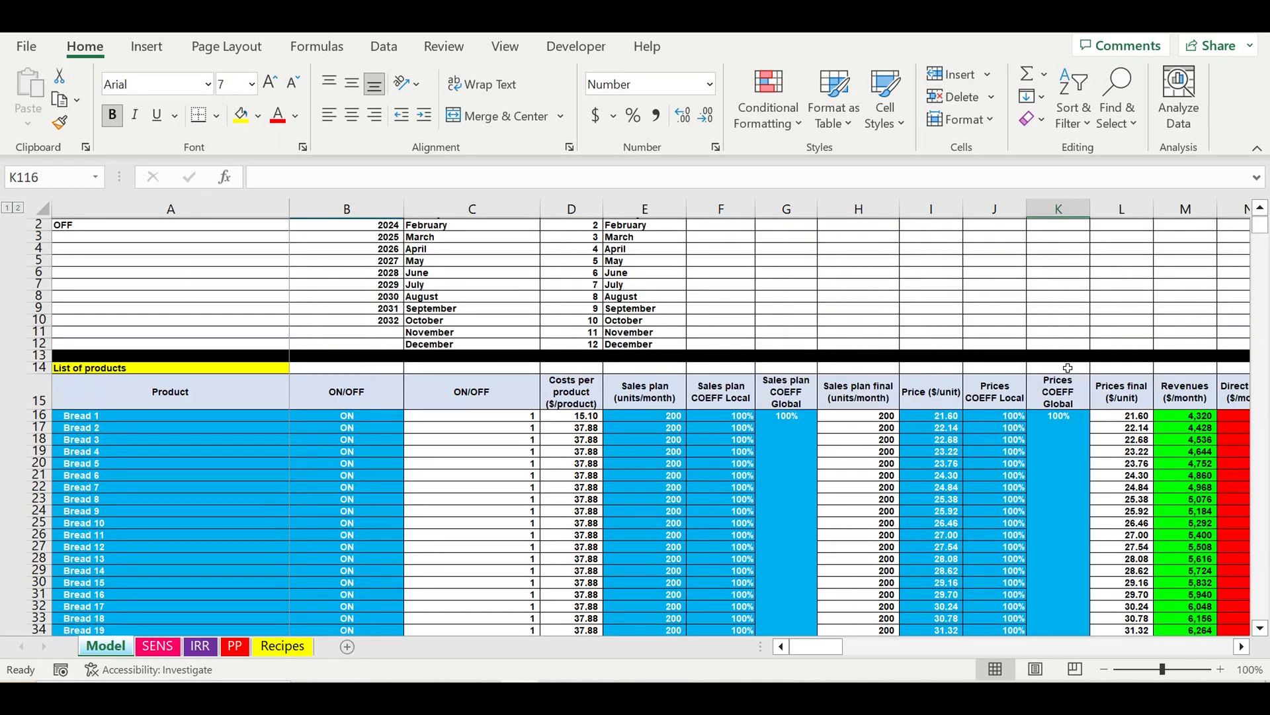
pyautogui.scroll(1, 1068, 368)
pyautogui.click(1078, 474)
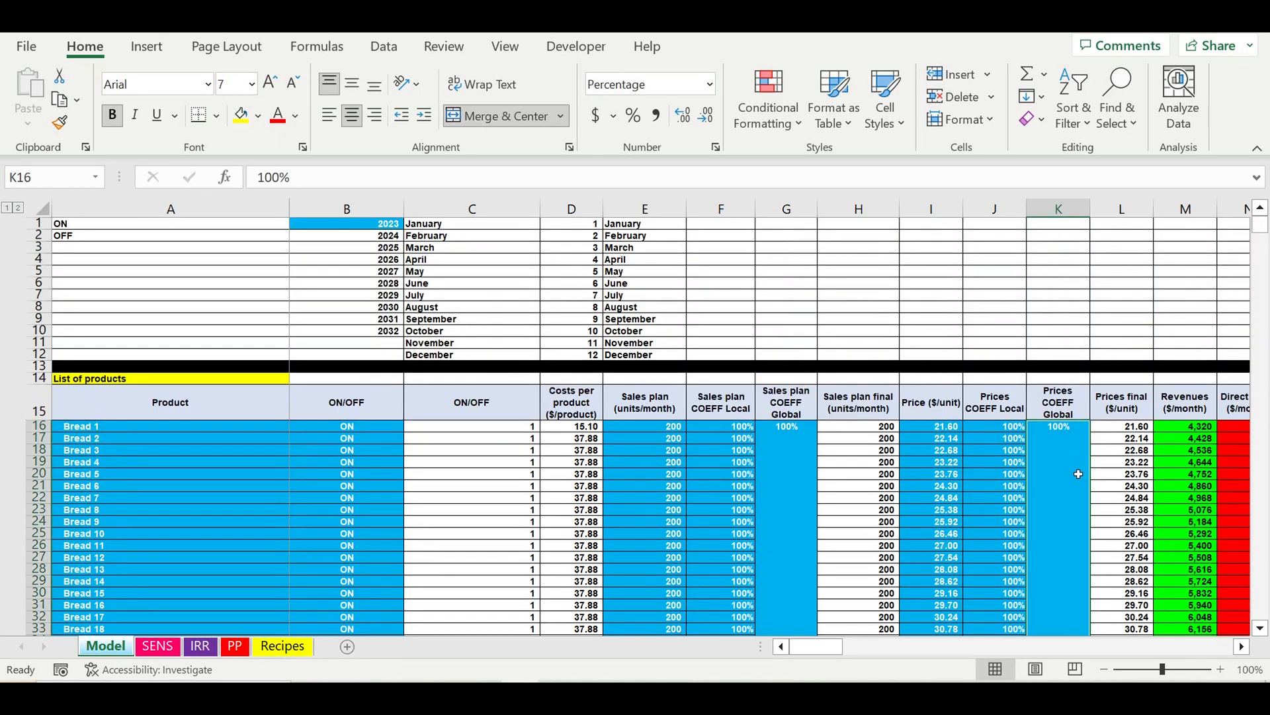
# Set the Prices COEFF Local to 80% for Bread 20, copy it downward through Cake 17, and view the PP sheet's payback charts
pyautogui.scroll(-7, 1078, 474)
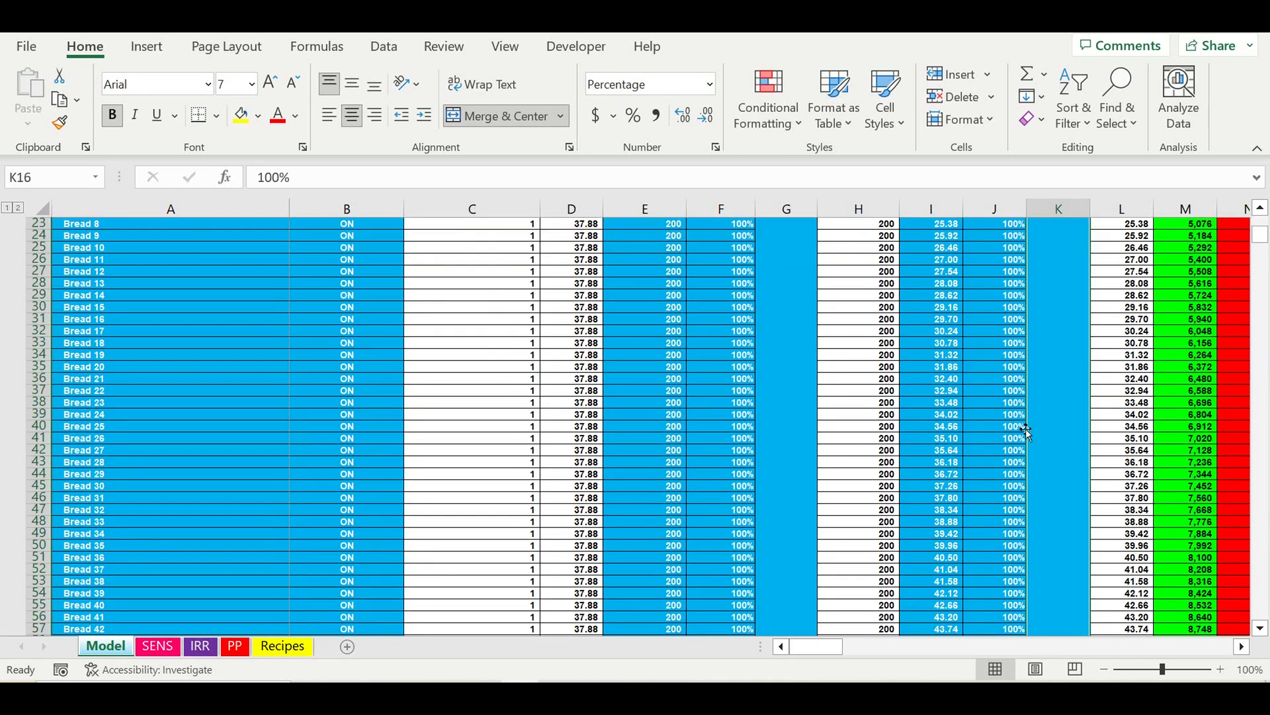
pyautogui.click(993, 368)
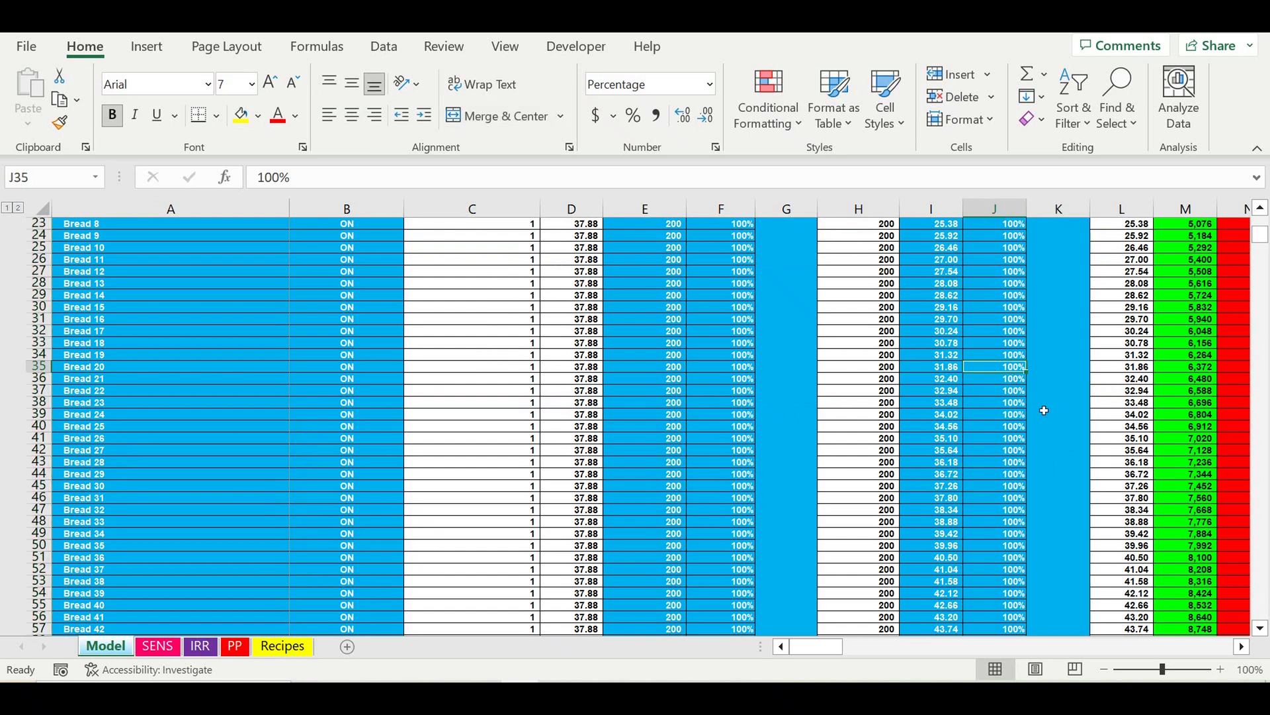
pyautogui.write('80')
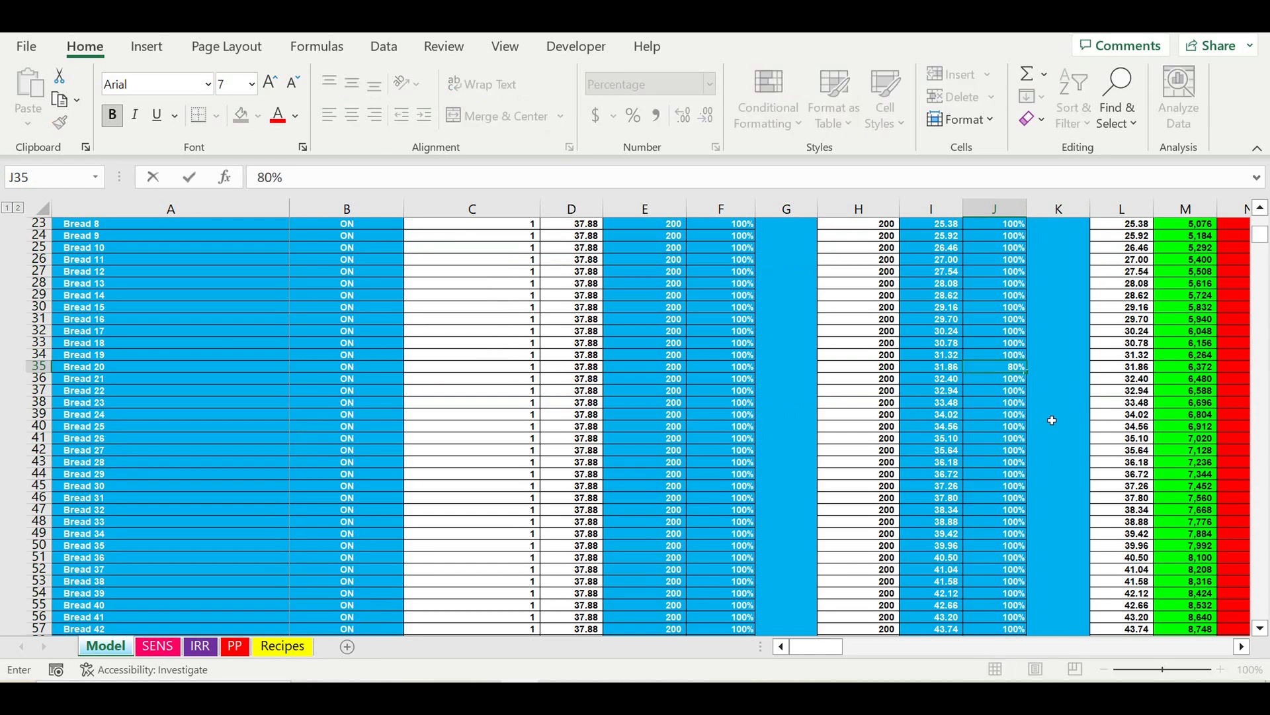
pyautogui.press('Return')
pyautogui.press('Return')
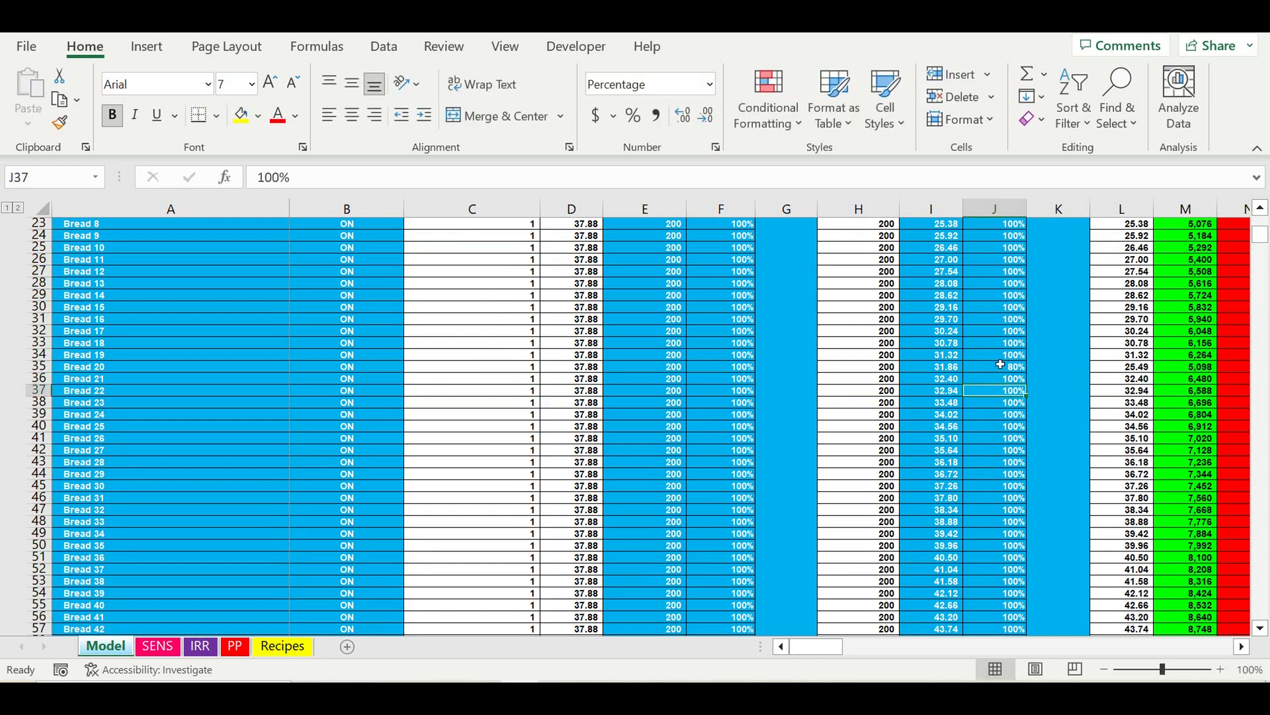
pyautogui.click(1004, 368)
pyautogui.moveTo(1031, 377); pyautogui.dragTo(1011, 553)
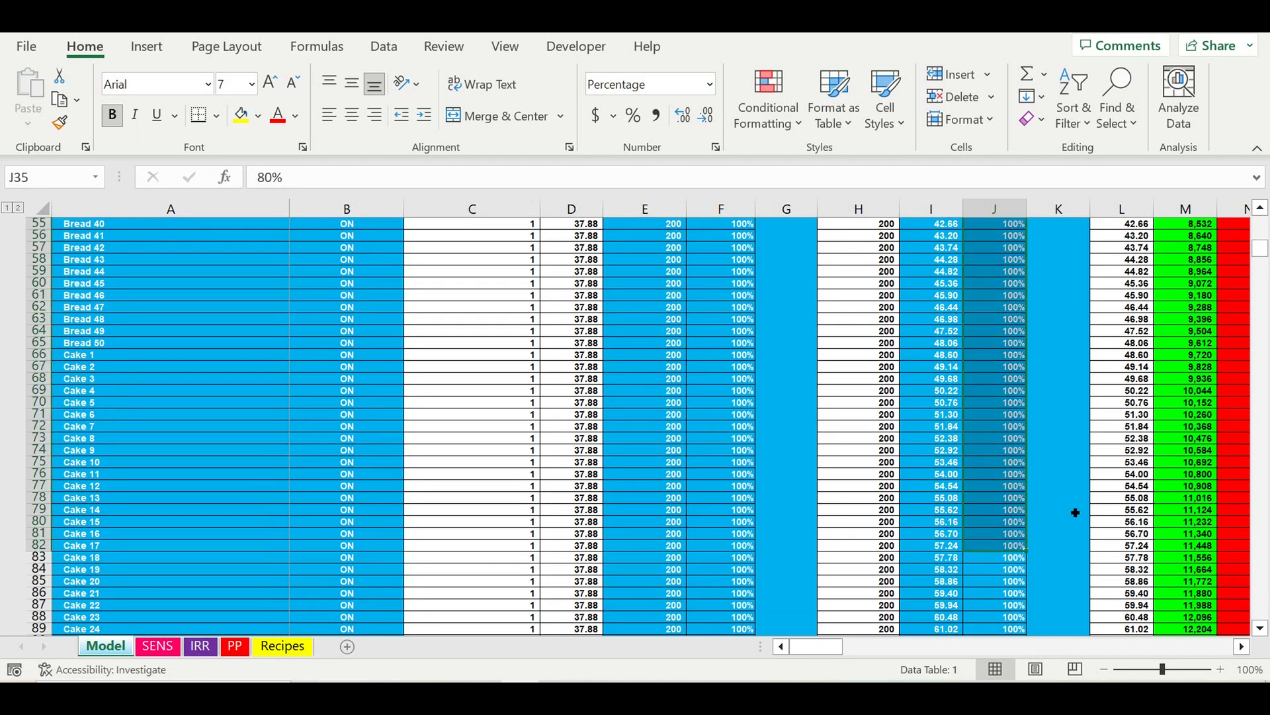
pyautogui.click(1072, 451)
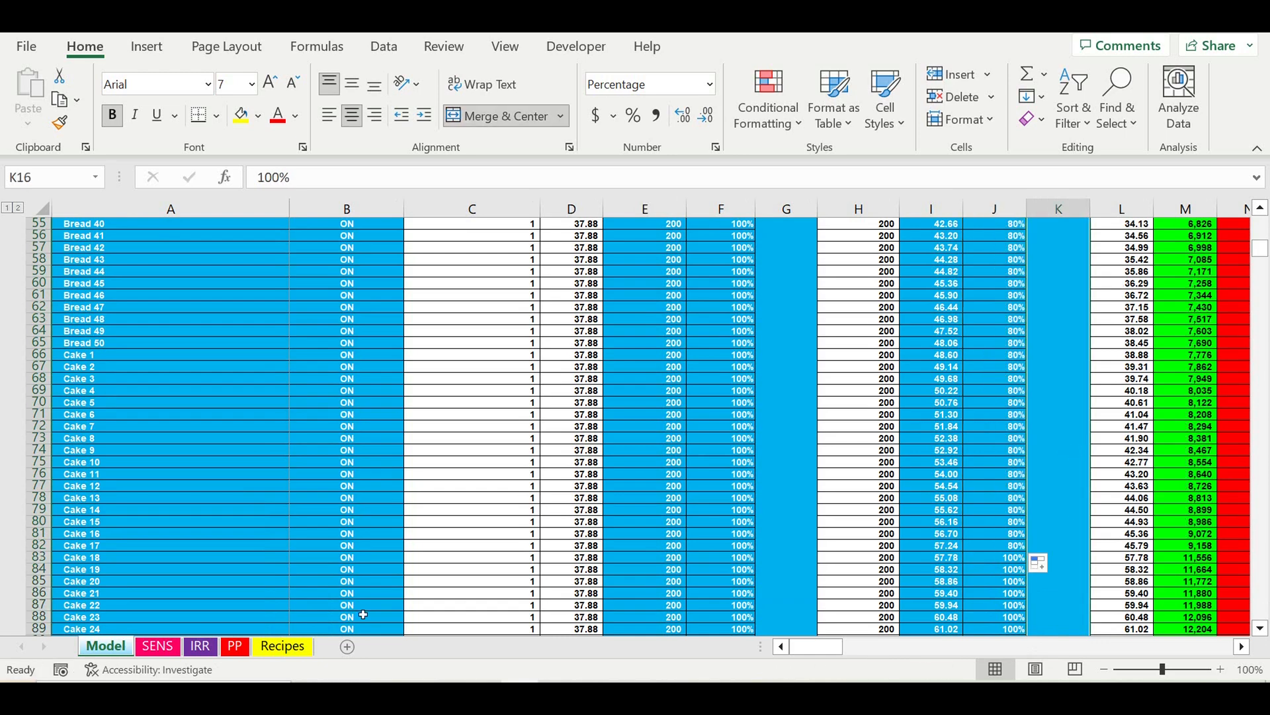
pyautogui.click(237, 646)
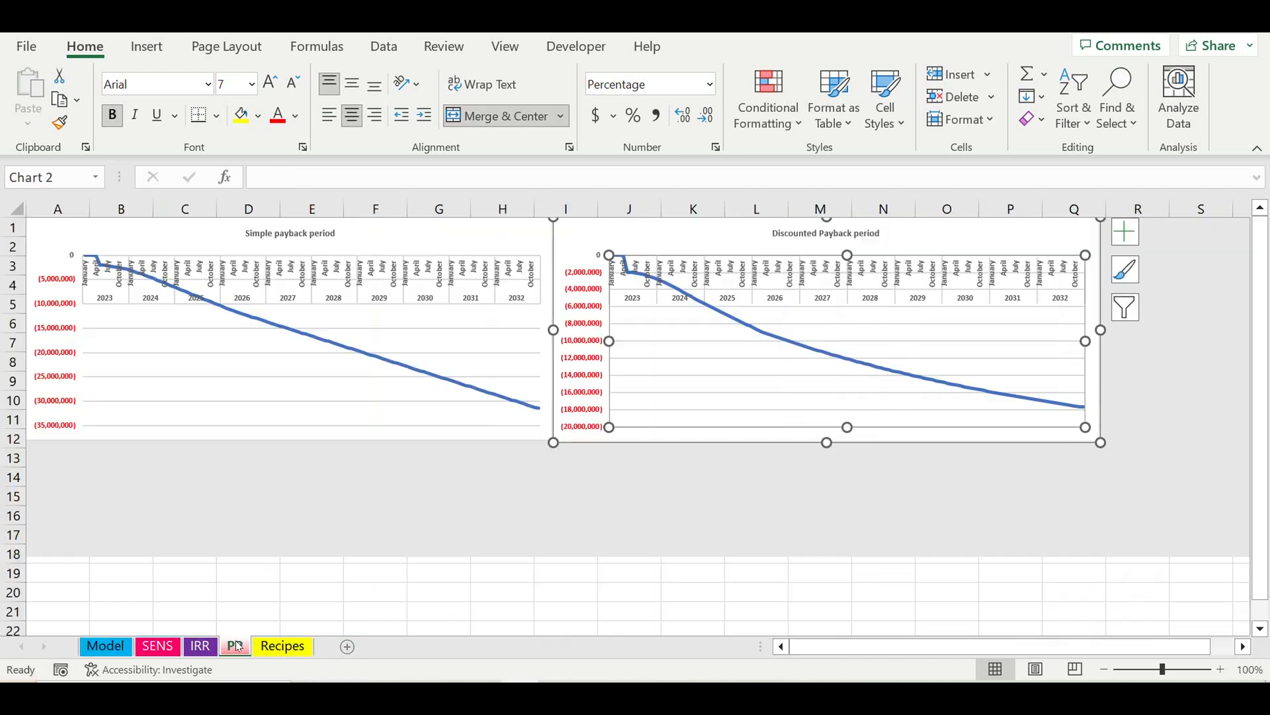
# Restore the 100% Prices COEFF Local on the Model sheet by copying Cake 23's coefficient upward through Bread 11
pyautogui.click(107, 649)
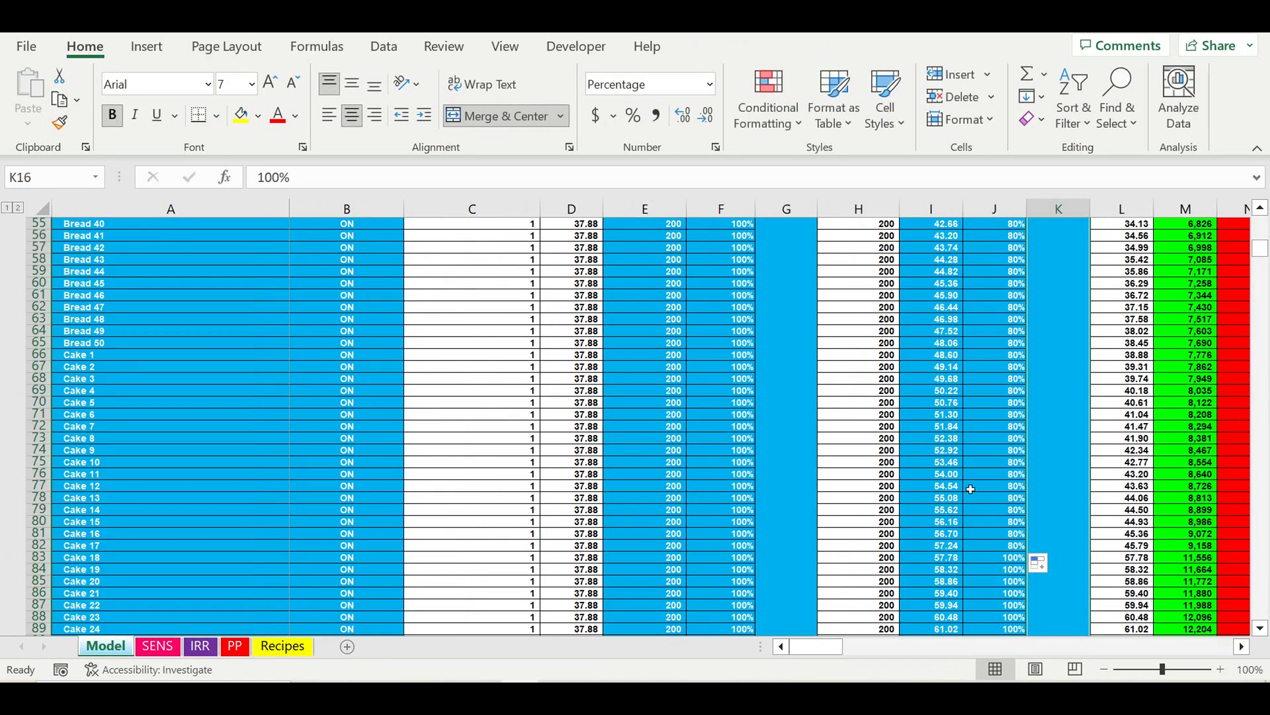
pyautogui.scroll(-3, 1026, 509)
pyautogui.click(1010, 511)
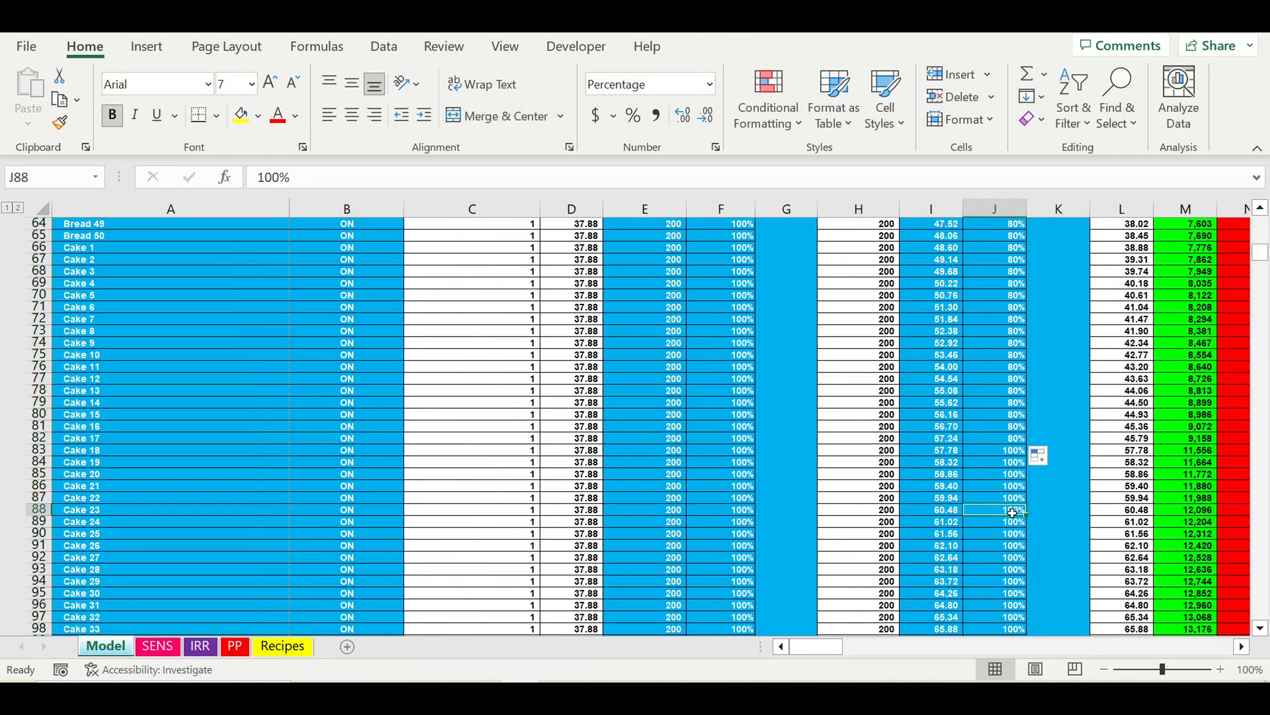
pyautogui.moveTo(1027, 516); pyautogui.dragTo(1022, 329)
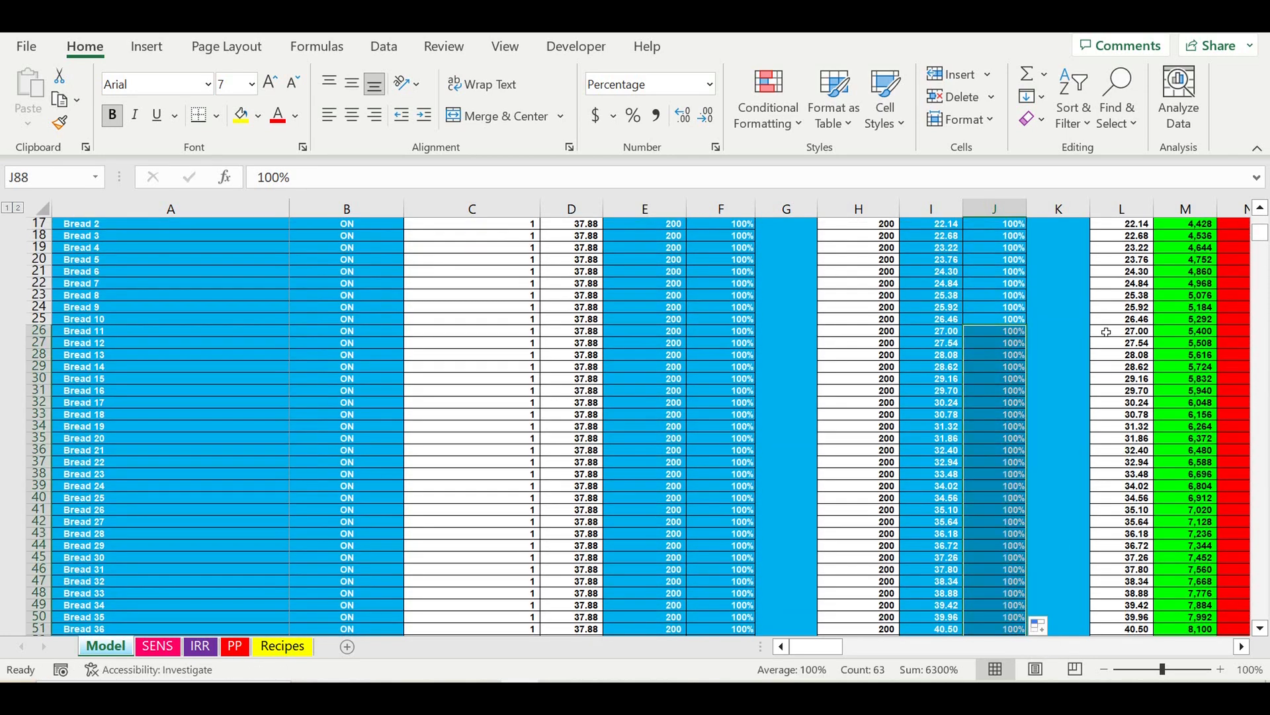
pyautogui.click(1052, 450)
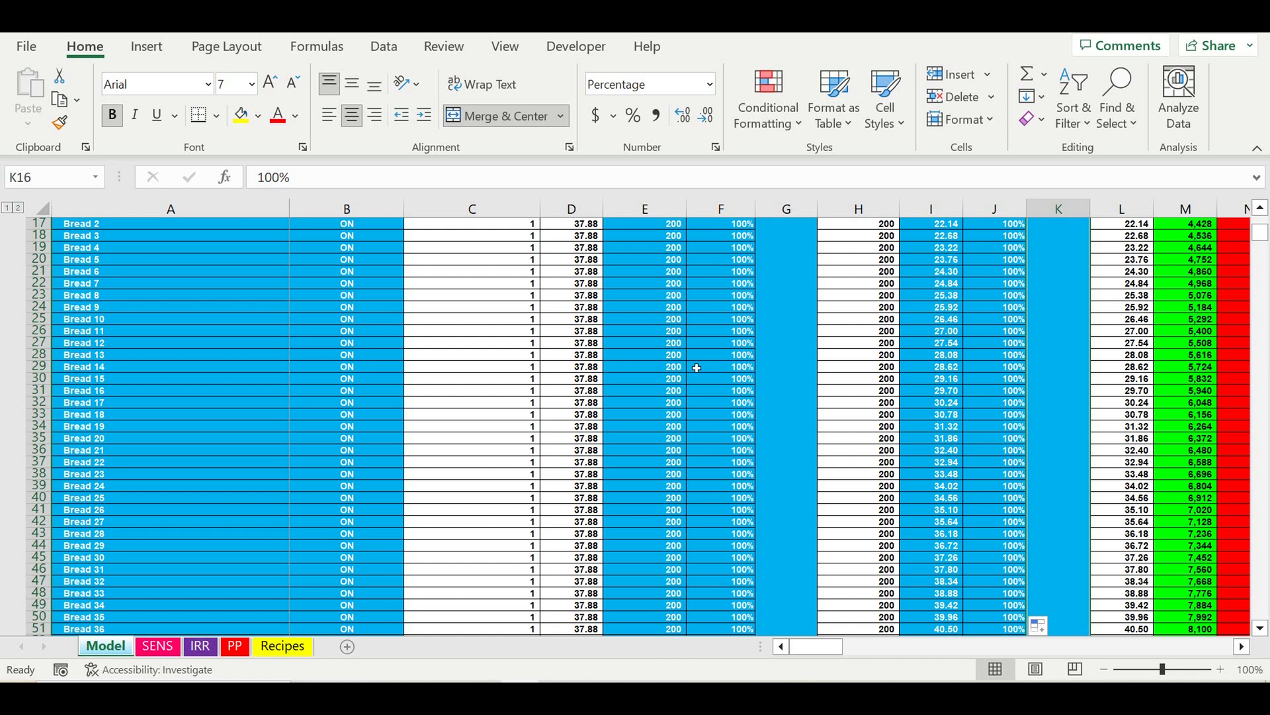
# Examine the customer types in the Customers section together with the cake products and their monthly revenues in the product list
pyautogui.click(649, 346)
pyautogui.scroll(-18, 579, 351)
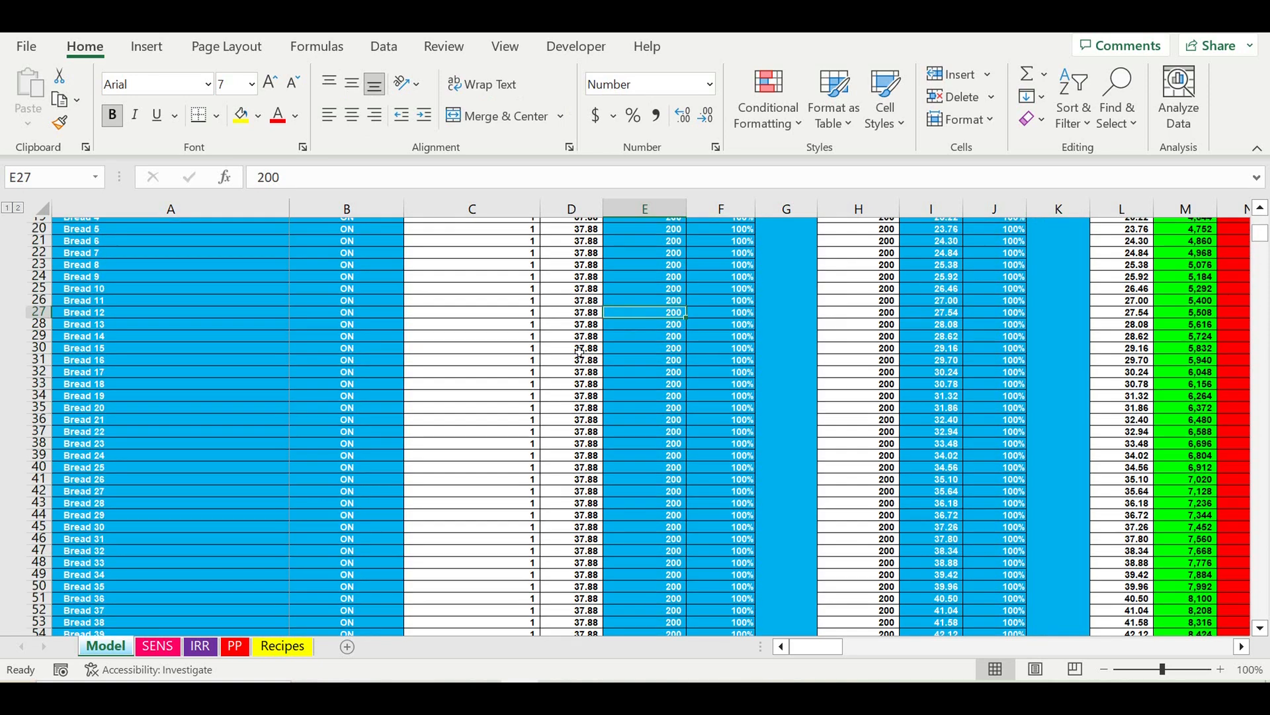
pyautogui.scroll(-17, 579, 352)
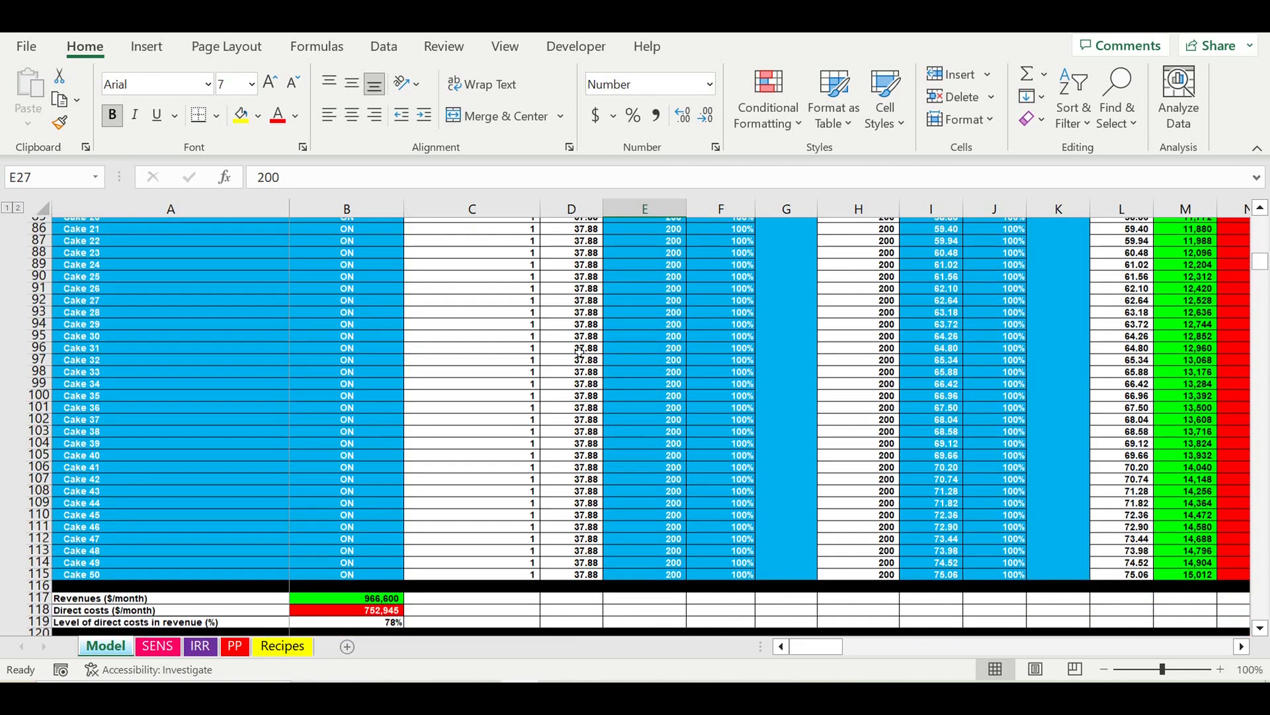
pyautogui.scroll(1, 579, 353)
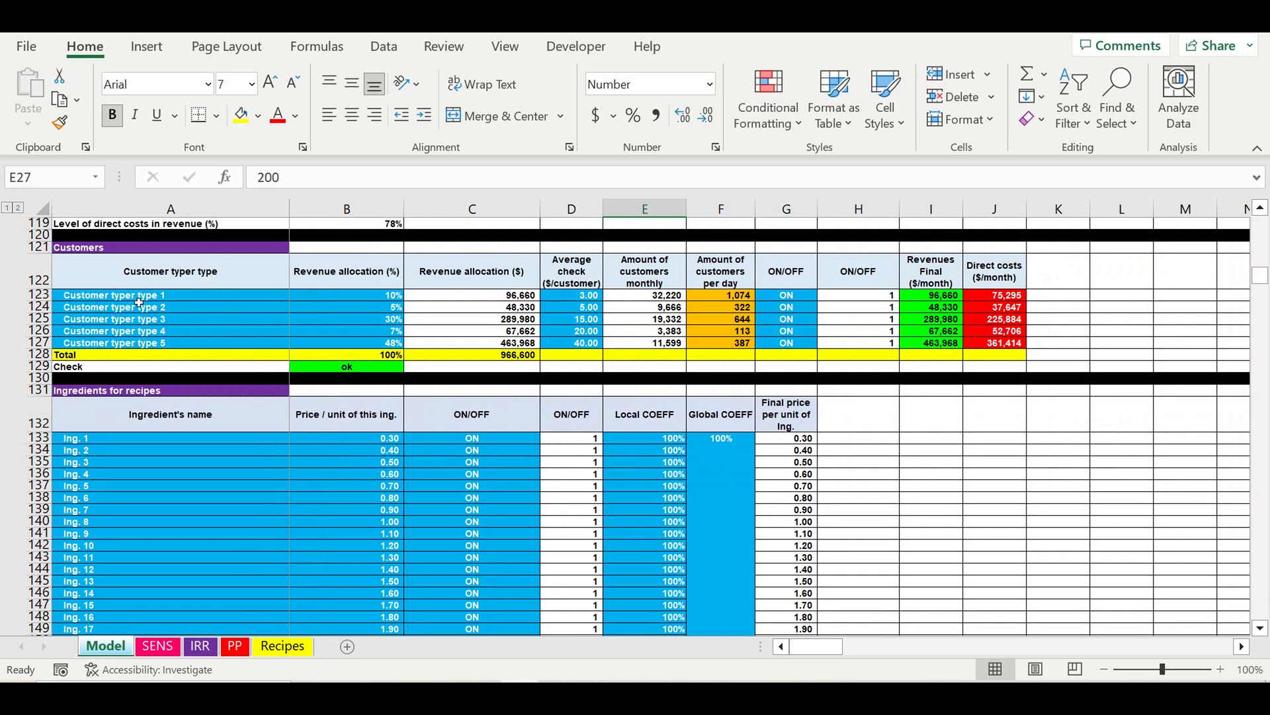
pyautogui.moveTo(139, 298); pyautogui.dragTo(166, 347)
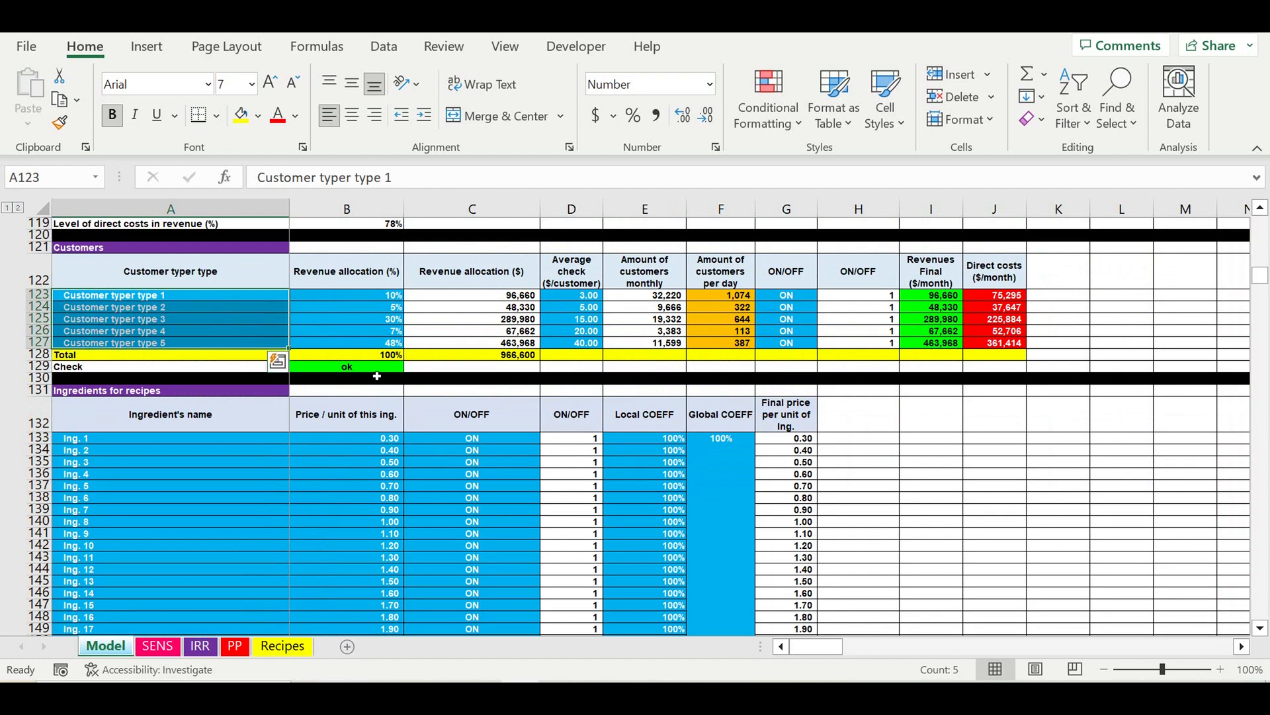
pyautogui.scroll(4, 615, 347)
pyautogui.scroll(5, 615, 347)
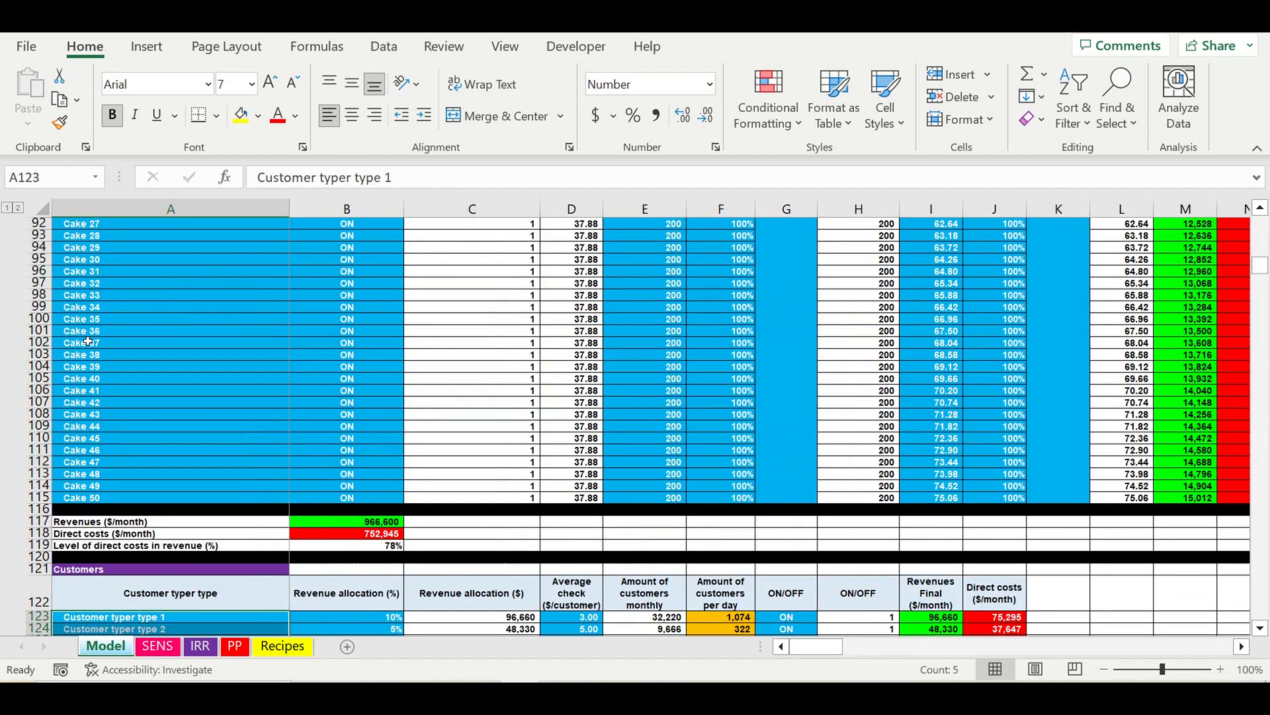
pyautogui.moveTo(125, 271); pyautogui.dragTo(139, 451)
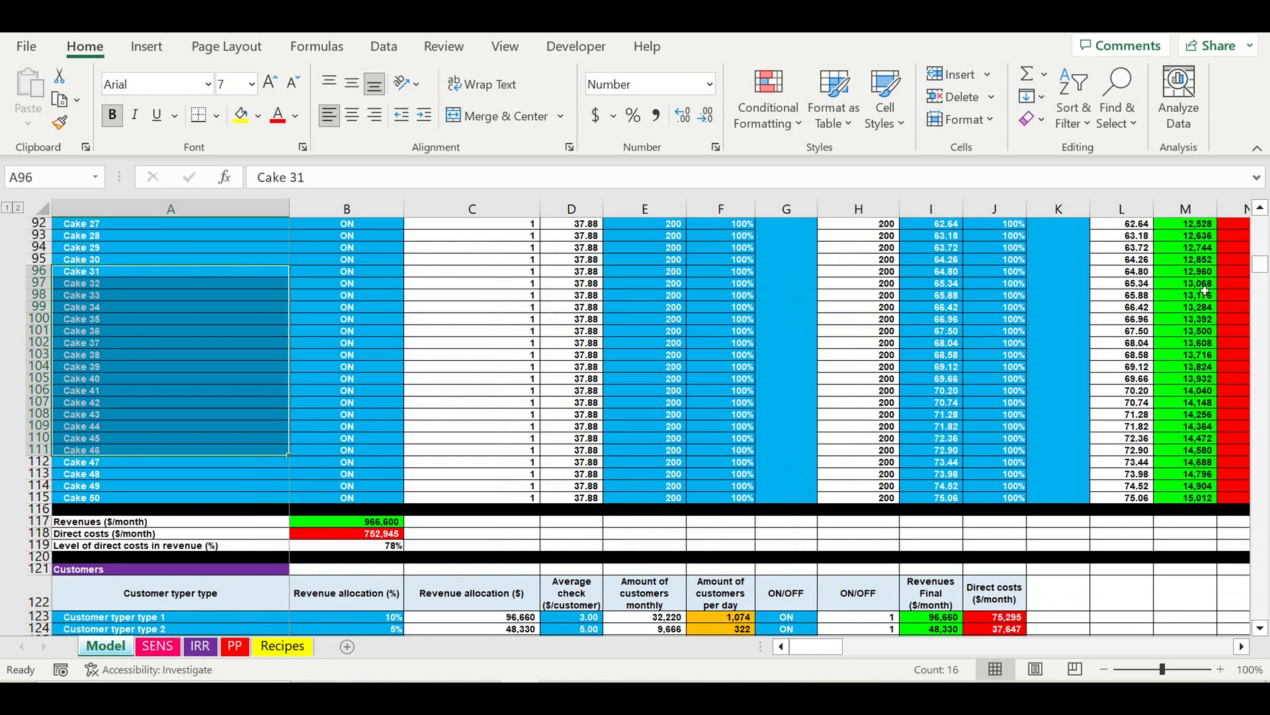
pyautogui.moveTo(1188, 236); pyautogui.dragTo(1195, 510)
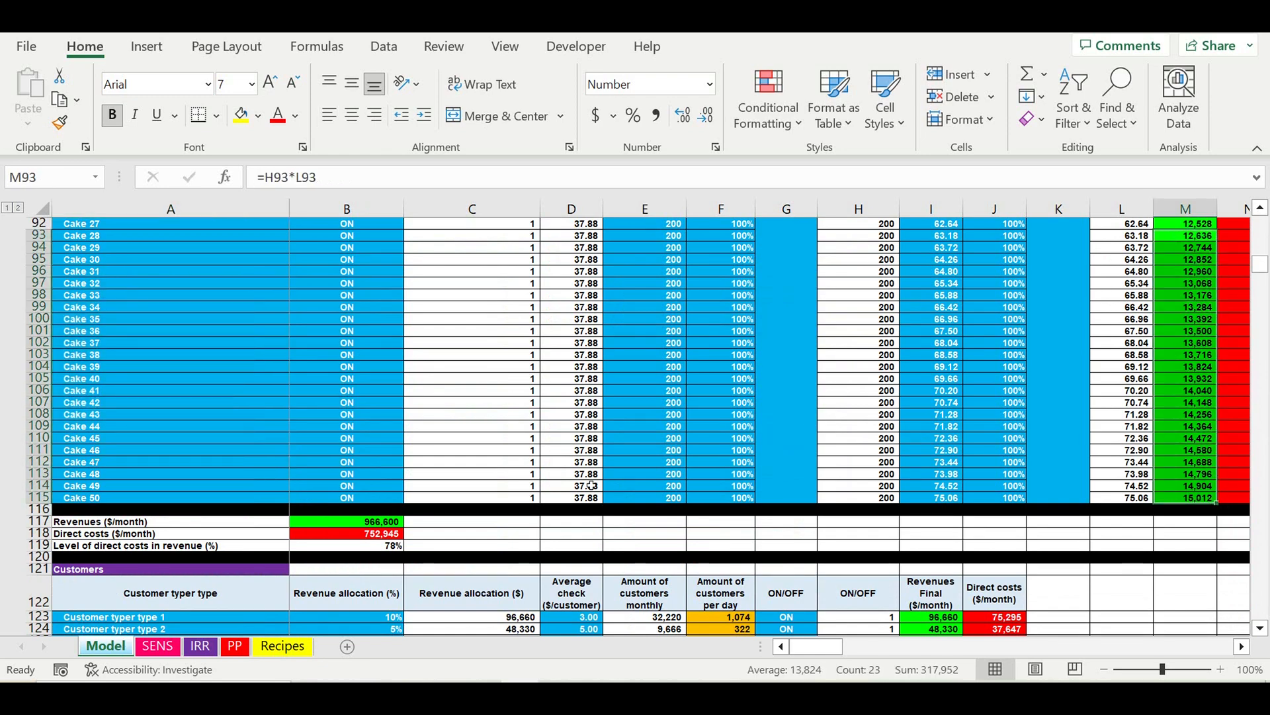
pyautogui.scroll(-3, 589, 483)
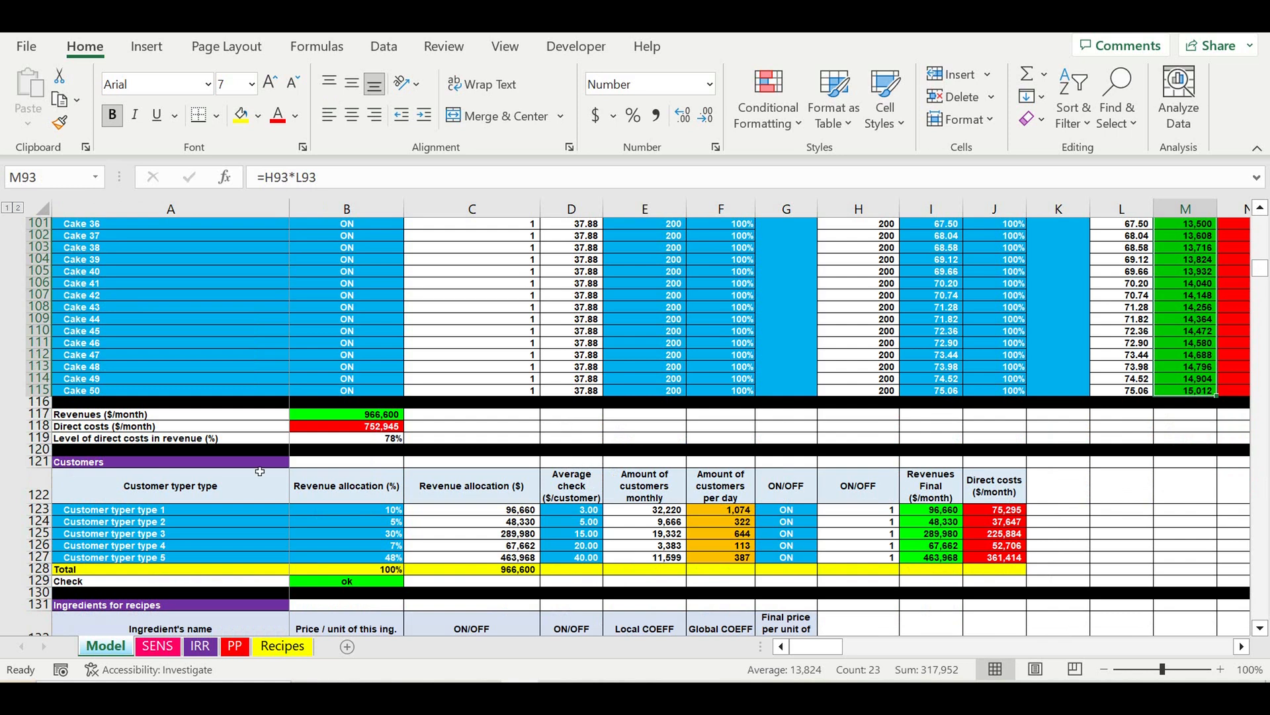
# Examine the five customer types in the Customers section, their revenue allocation percentages and dollar amounts, and the customer type 5 row
pyautogui.click(135, 511)
pyautogui.keyDown('shift'); pyautogui.click(357, 556); pyautogui.keyUp('shift')
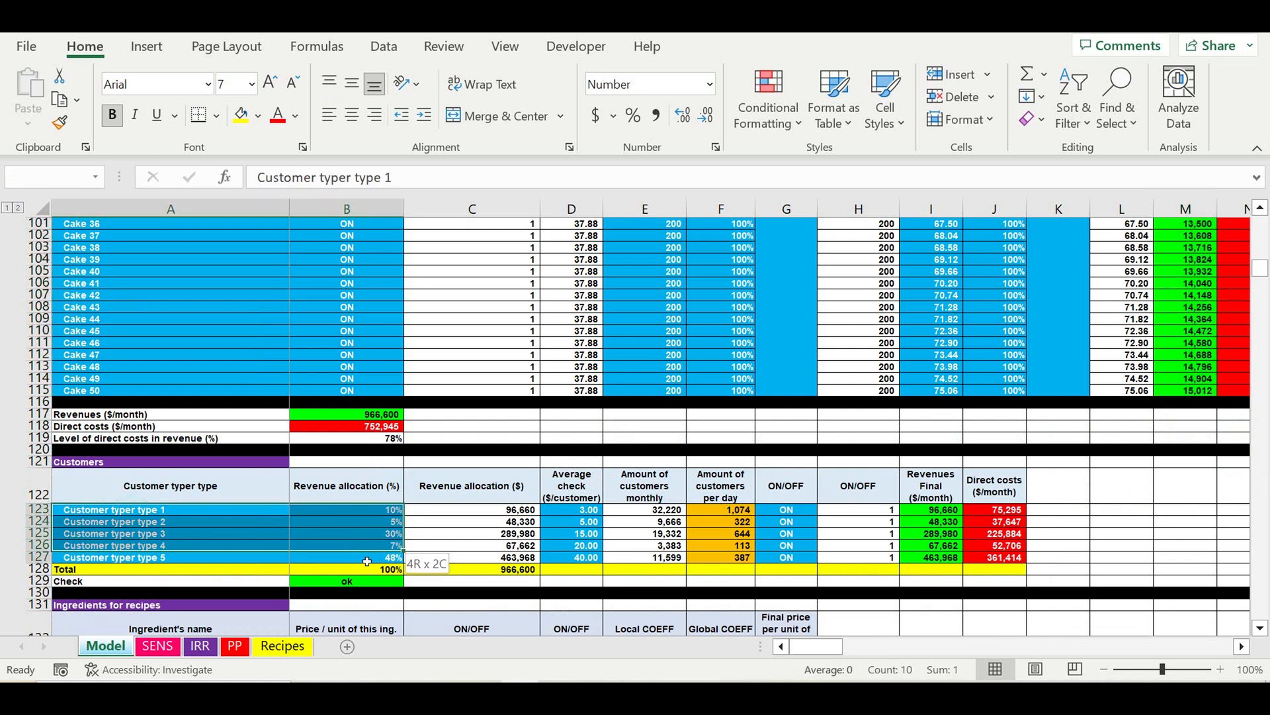
pyautogui.click(487, 526)
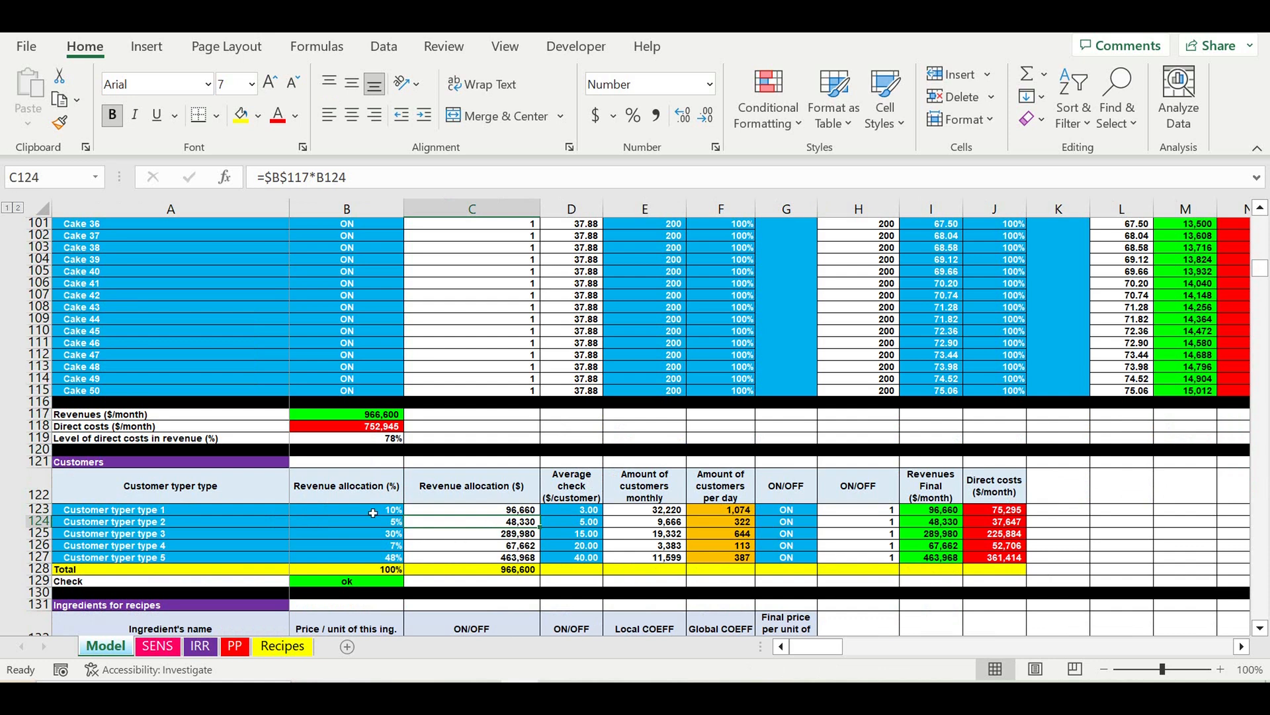
pyautogui.moveTo(373, 512); pyautogui.dragTo(373, 561)
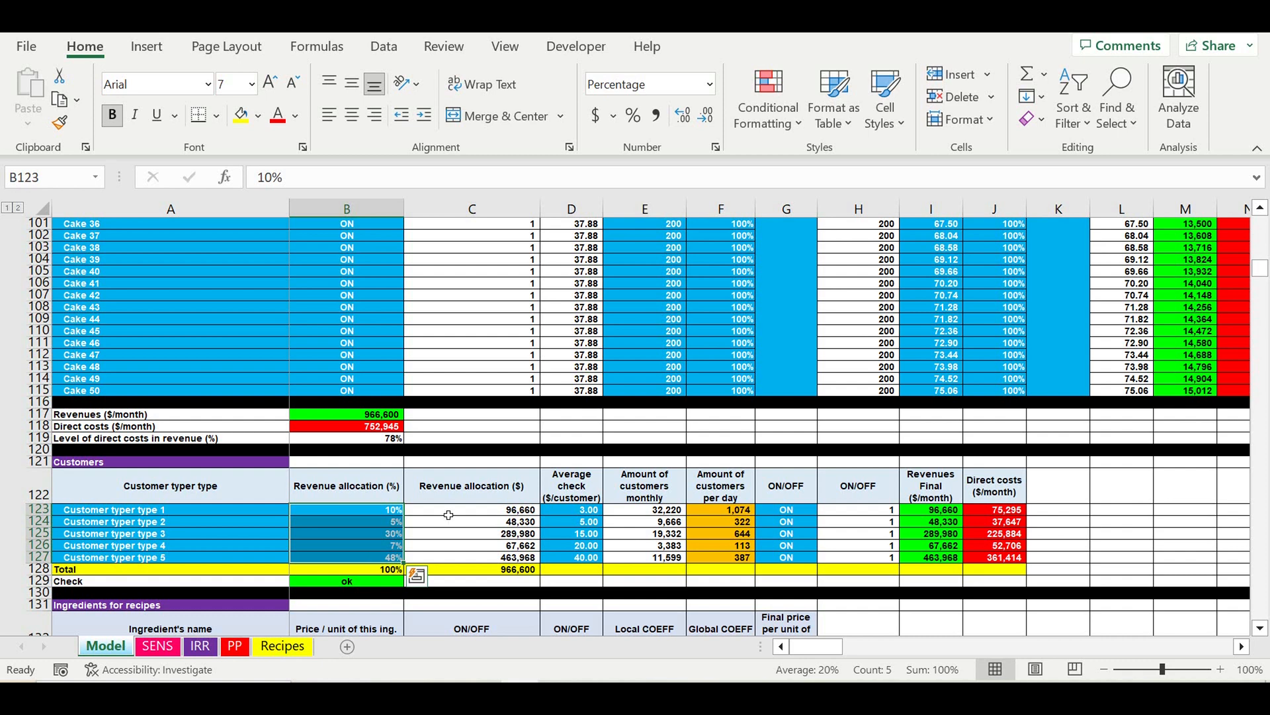
pyautogui.click(488, 522)
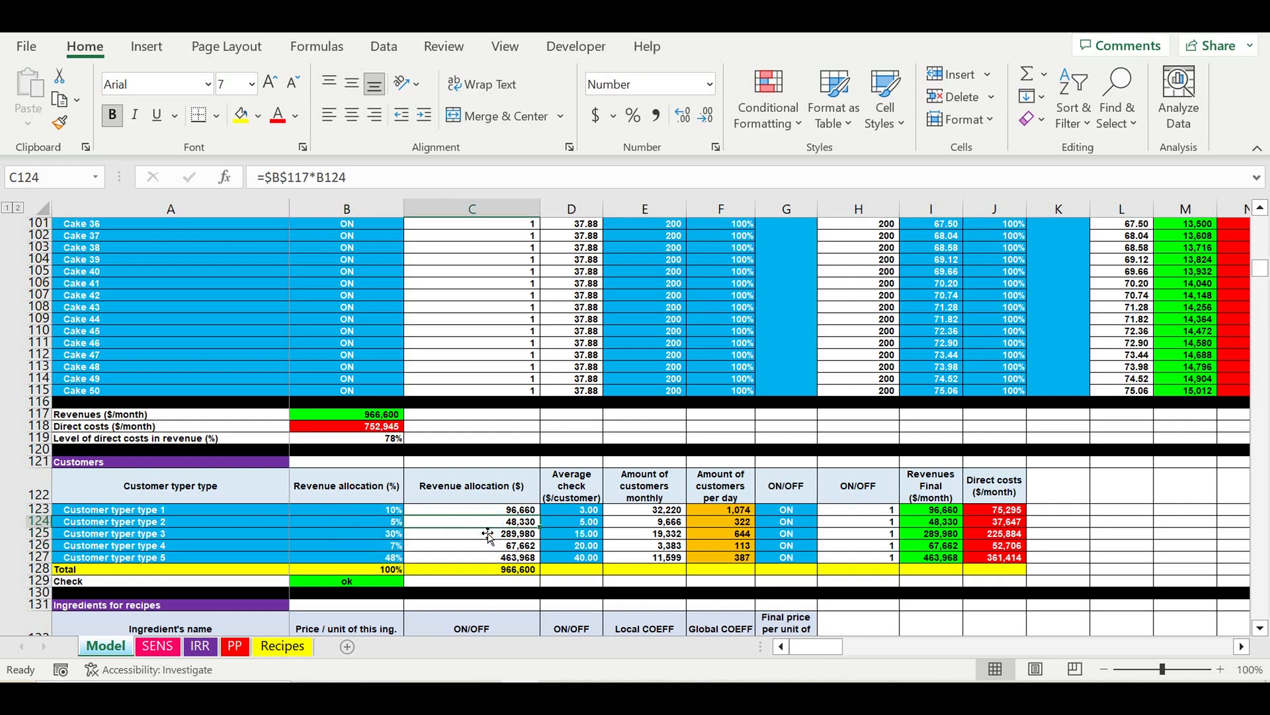
pyautogui.scroll(-2, 487, 531)
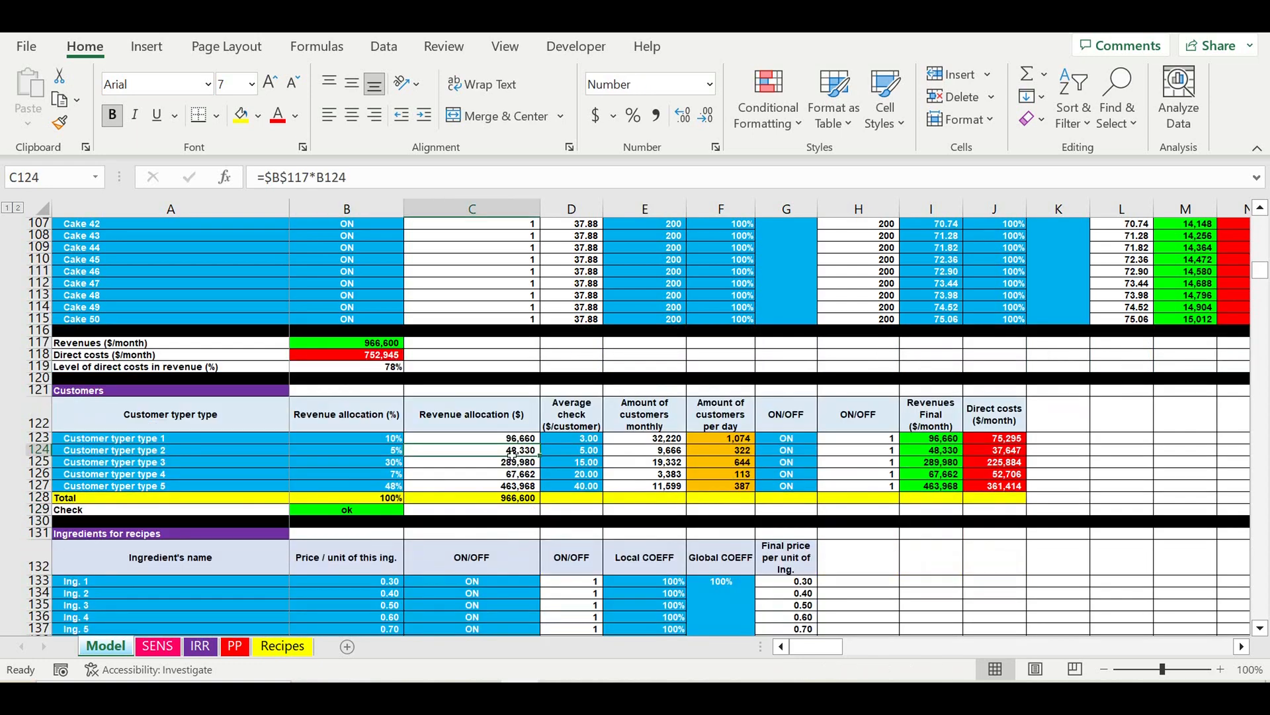
pyautogui.click(371, 489)
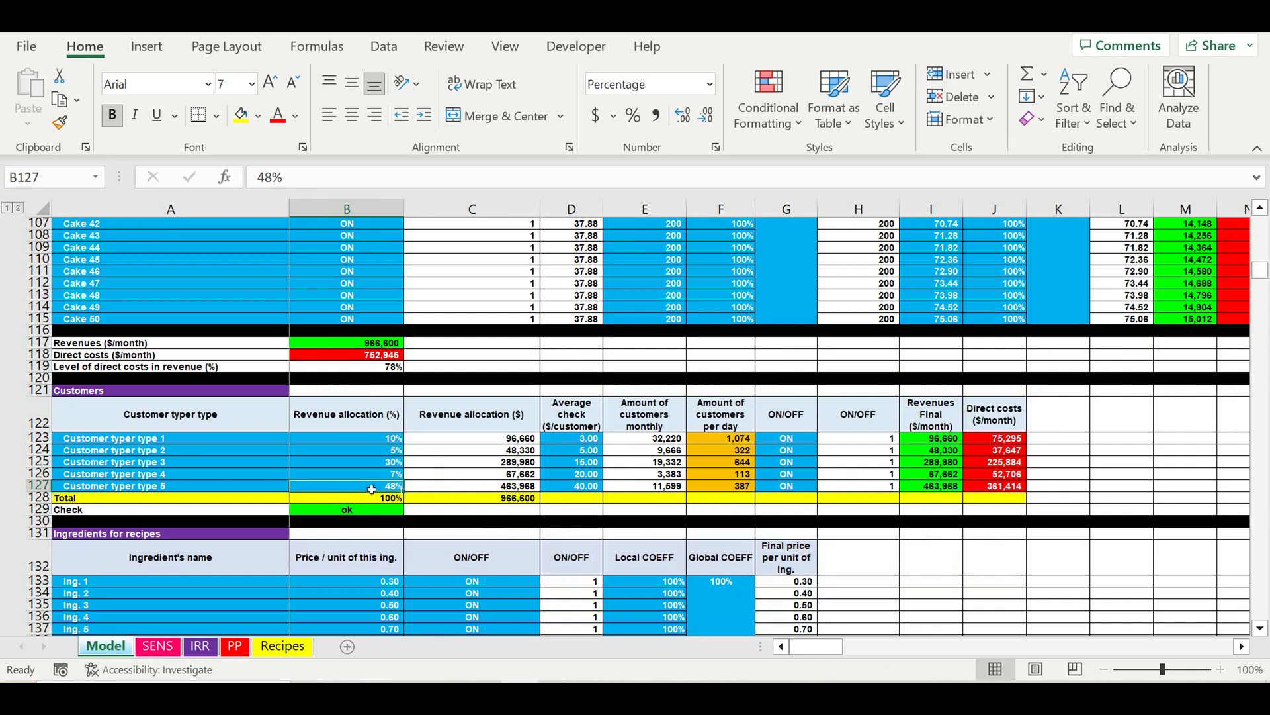
pyautogui.click(177, 489)
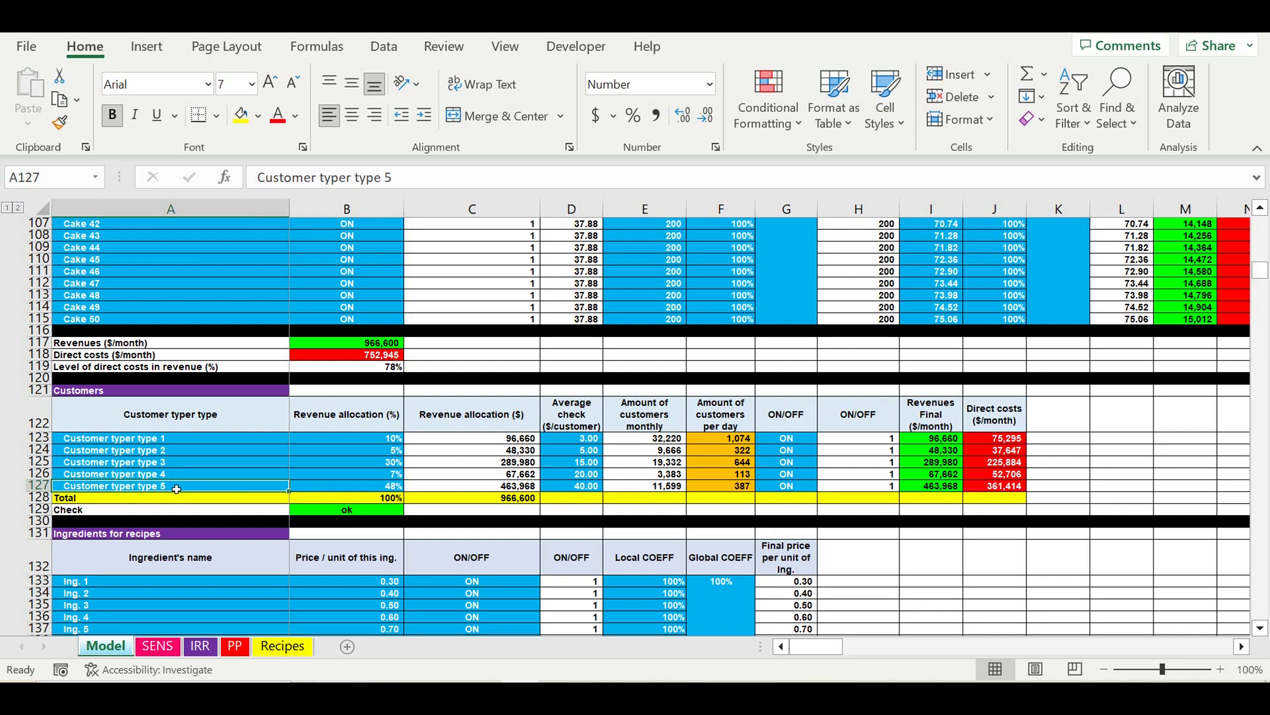
# View the PP sheet's payback charts and switch customer type 5 to OFF in the Model sheet's Customers section
pyautogui.click(796, 487)
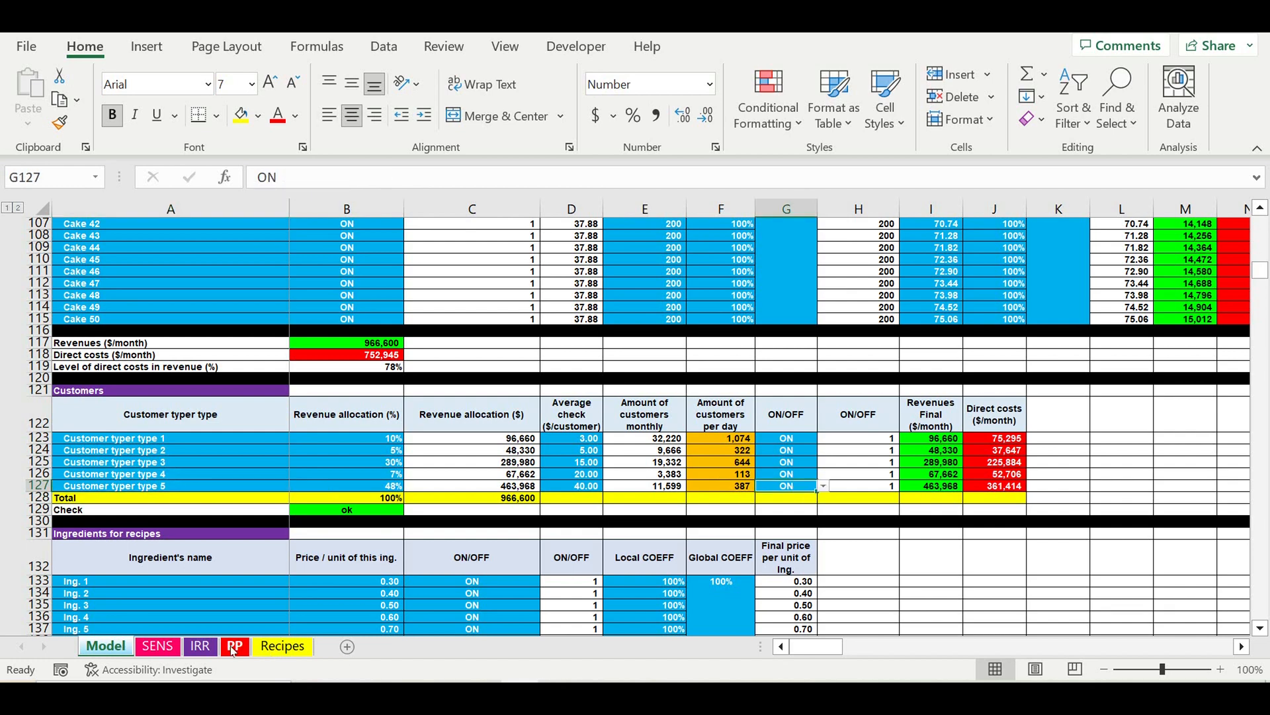
pyautogui.click(235, 646)
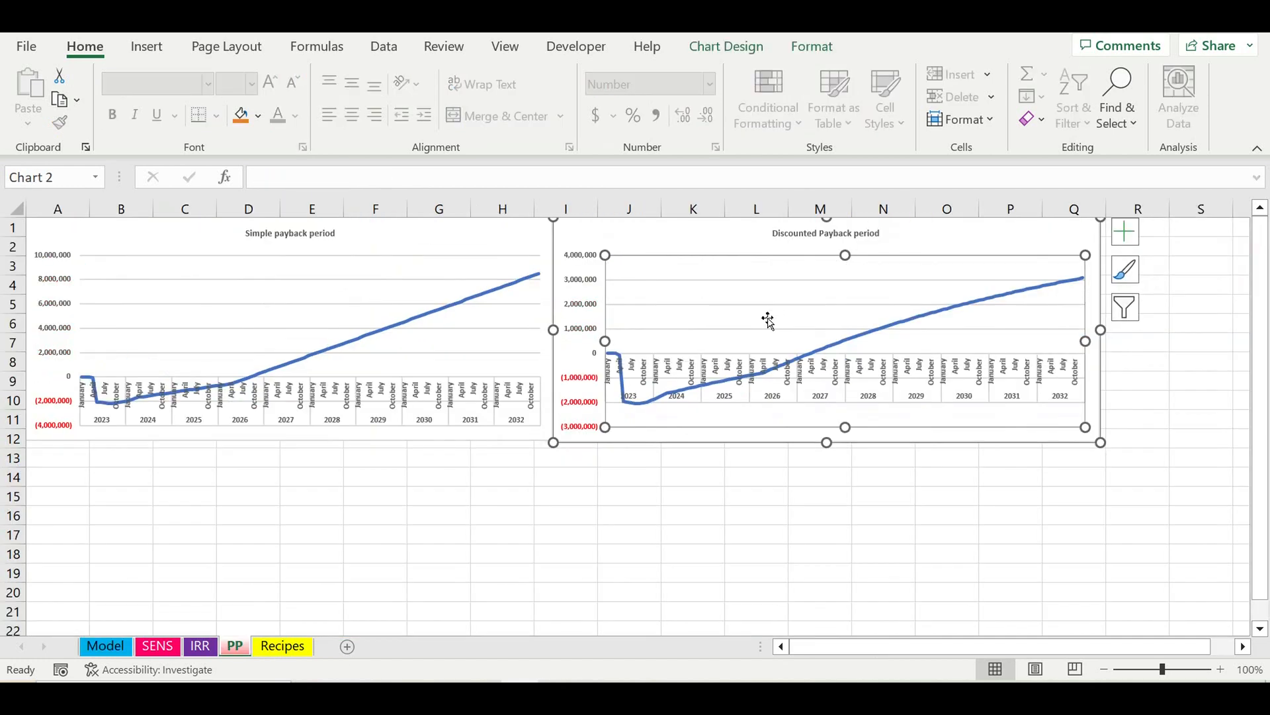
pyautogui.click(104, 647)
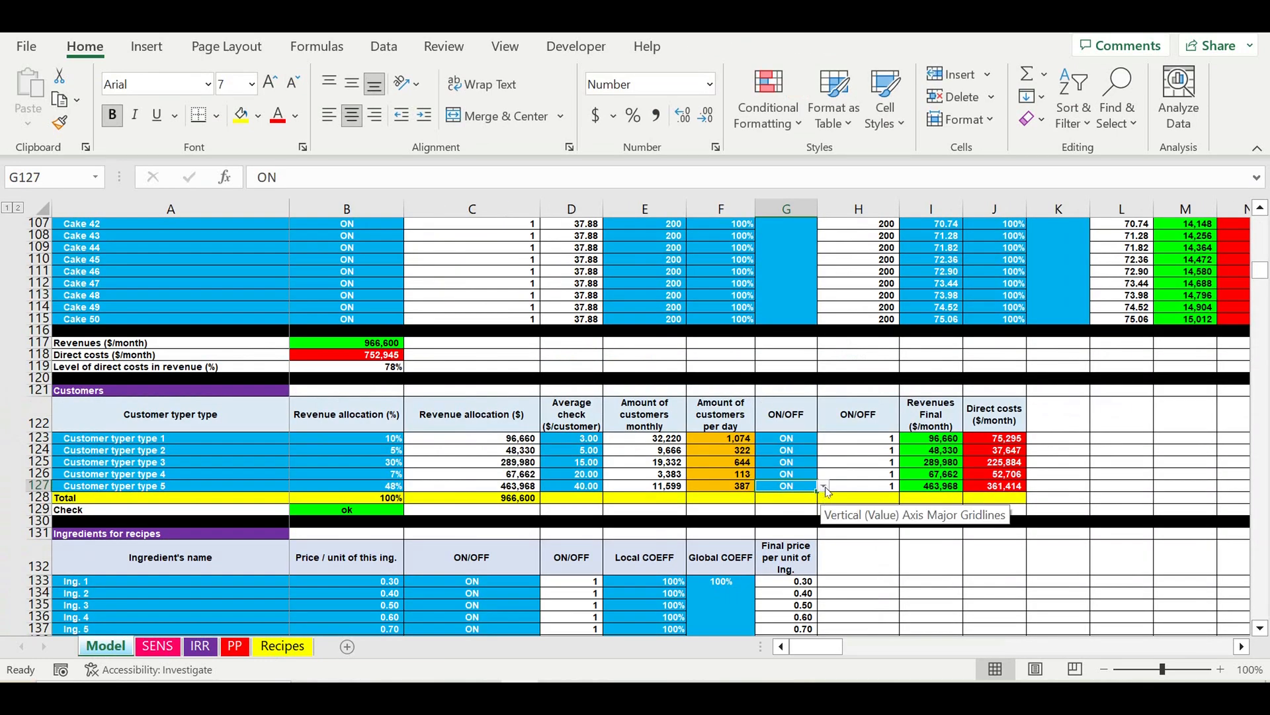
pyautogui.click(824, 487)
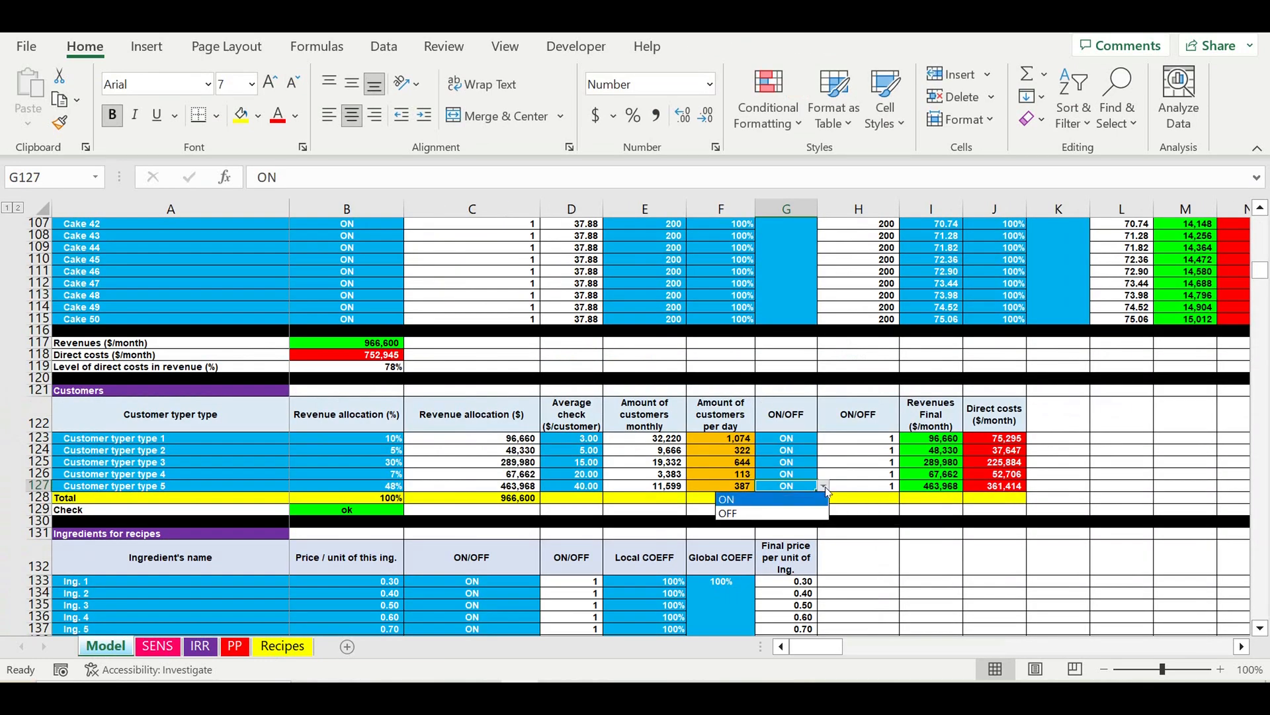
pyautogui.click(808, 514)
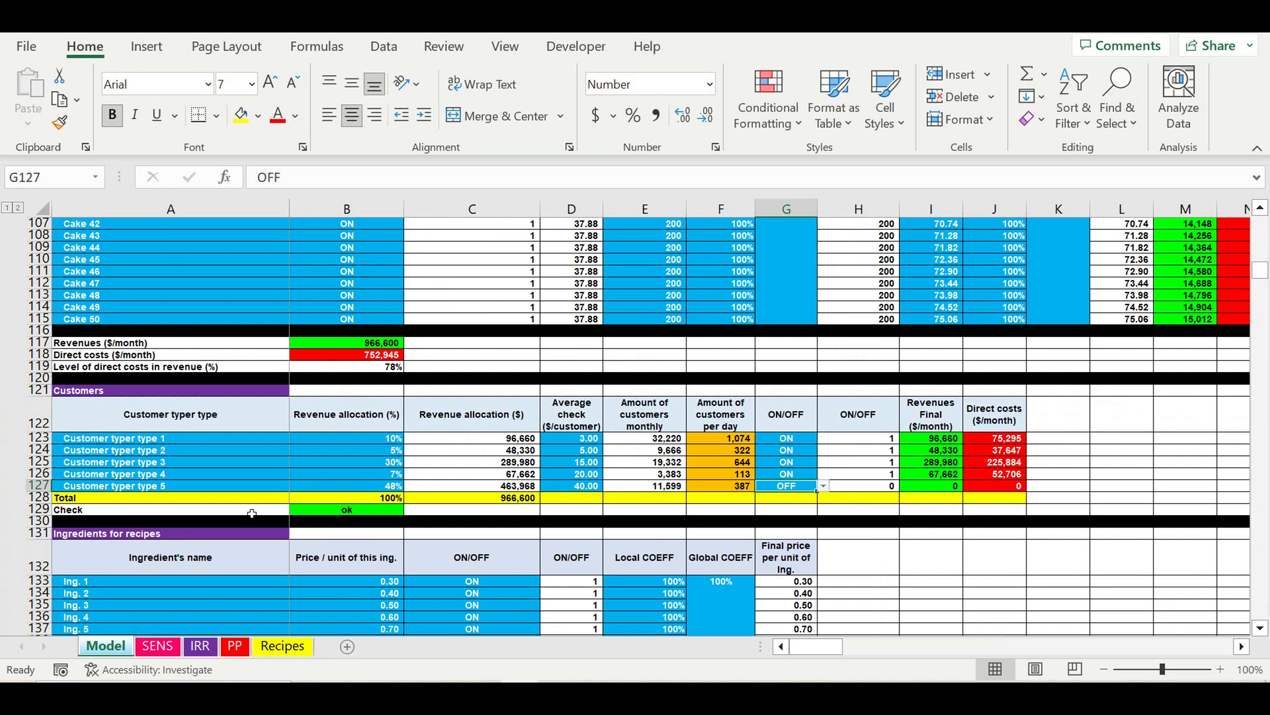
# Review customer type 5's average check and revenue allocation, and view the payback charts on the PP sheet
pyautogui.click(87, 487)
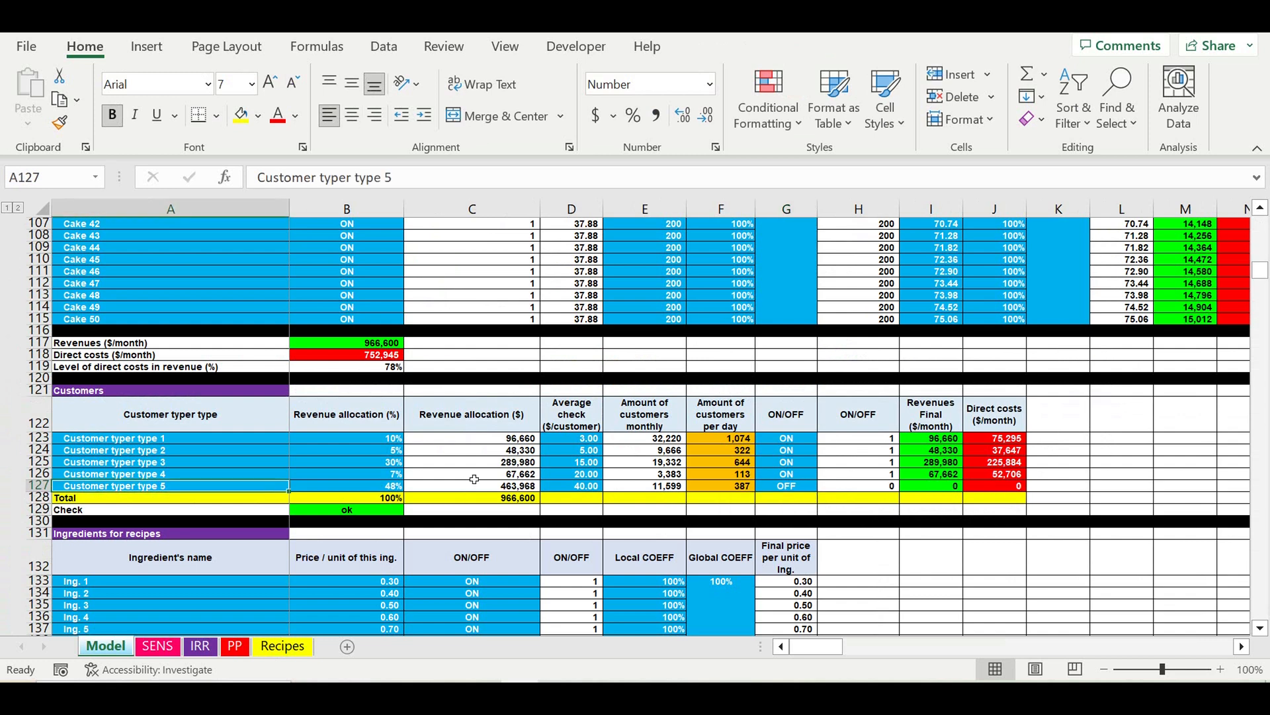
pyautogui.click(565, 486)
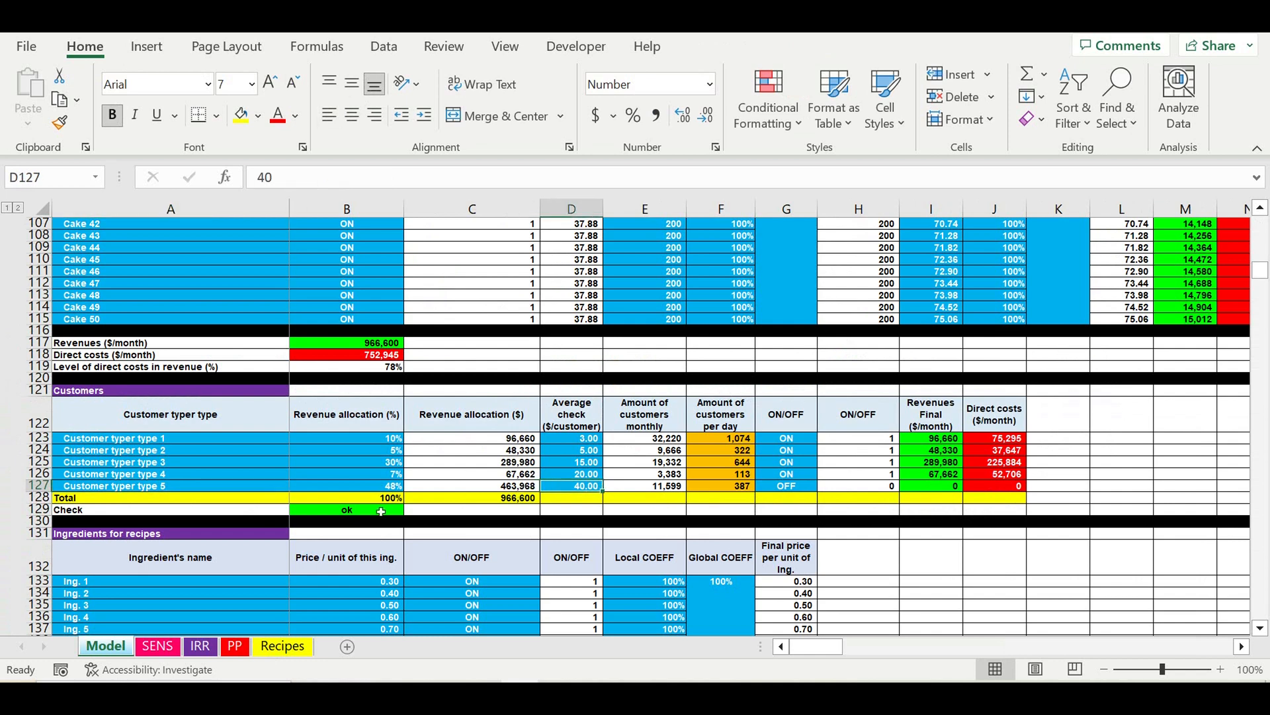
pyautogui.click(363, 492)
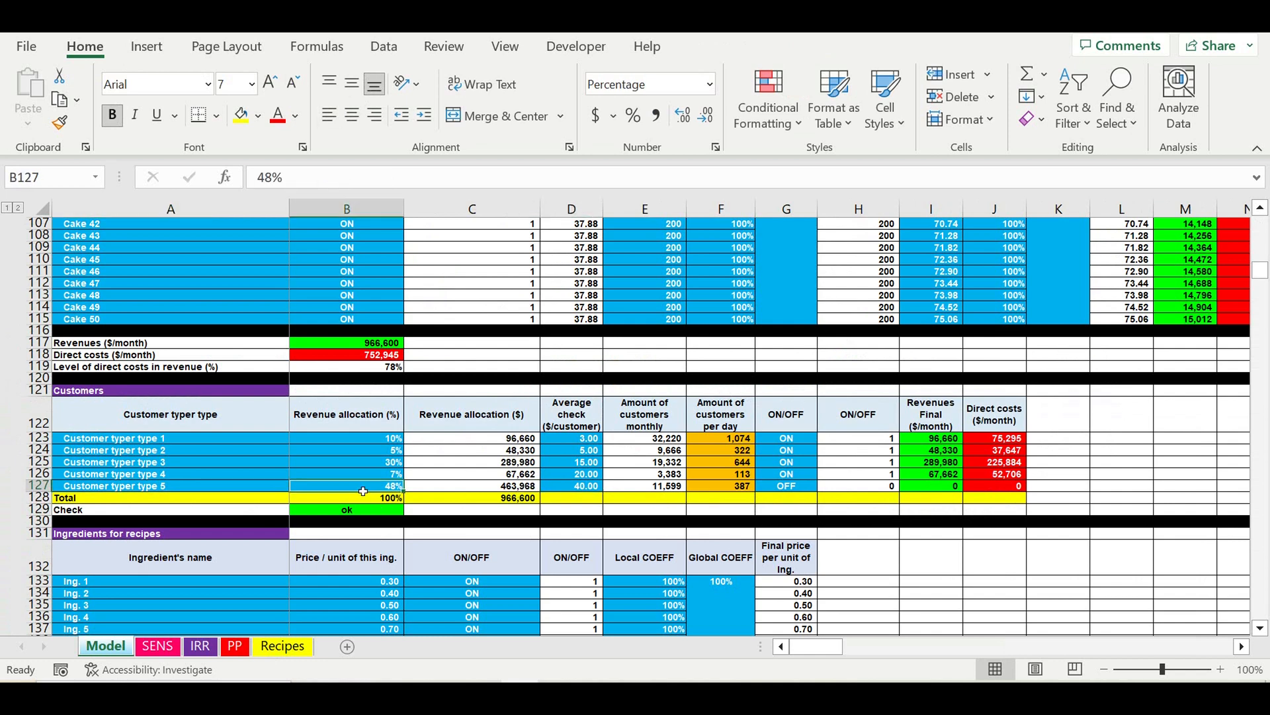
pyautogui.click(238, 650)
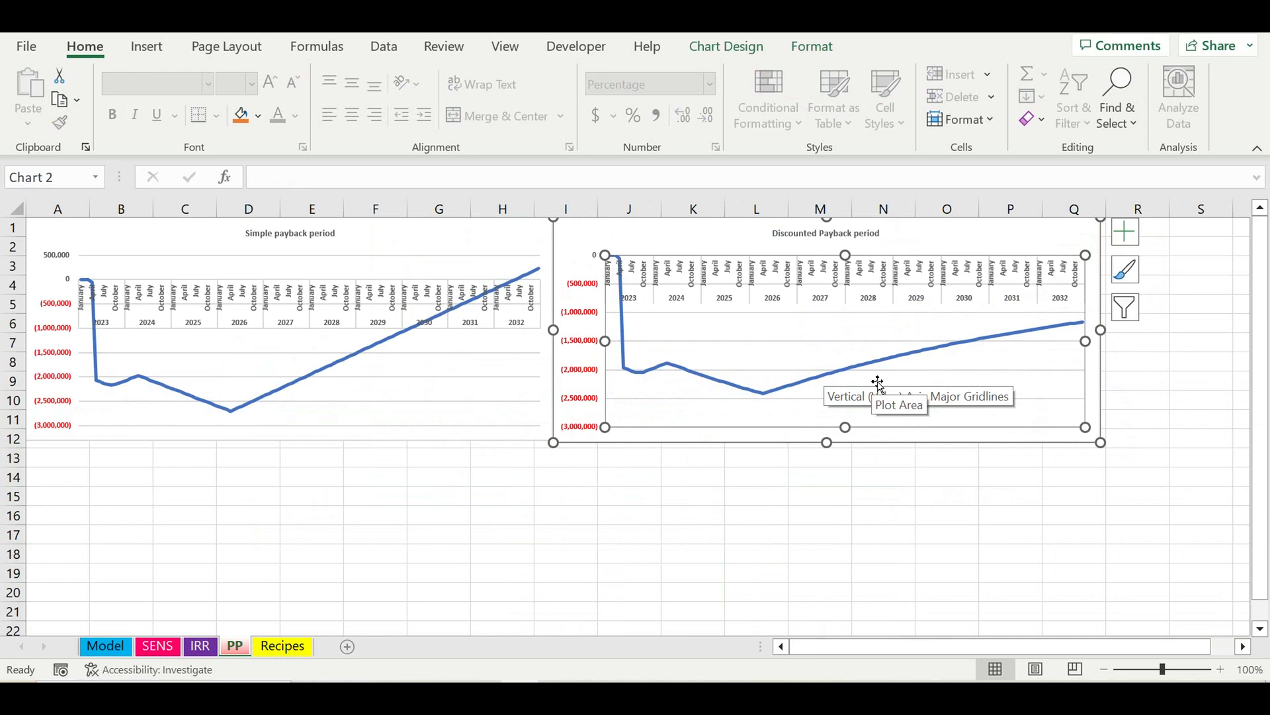
# Switch customer type 5 back to ON in the Customers section of the Model sheet
pyautogui.click(105, 647)
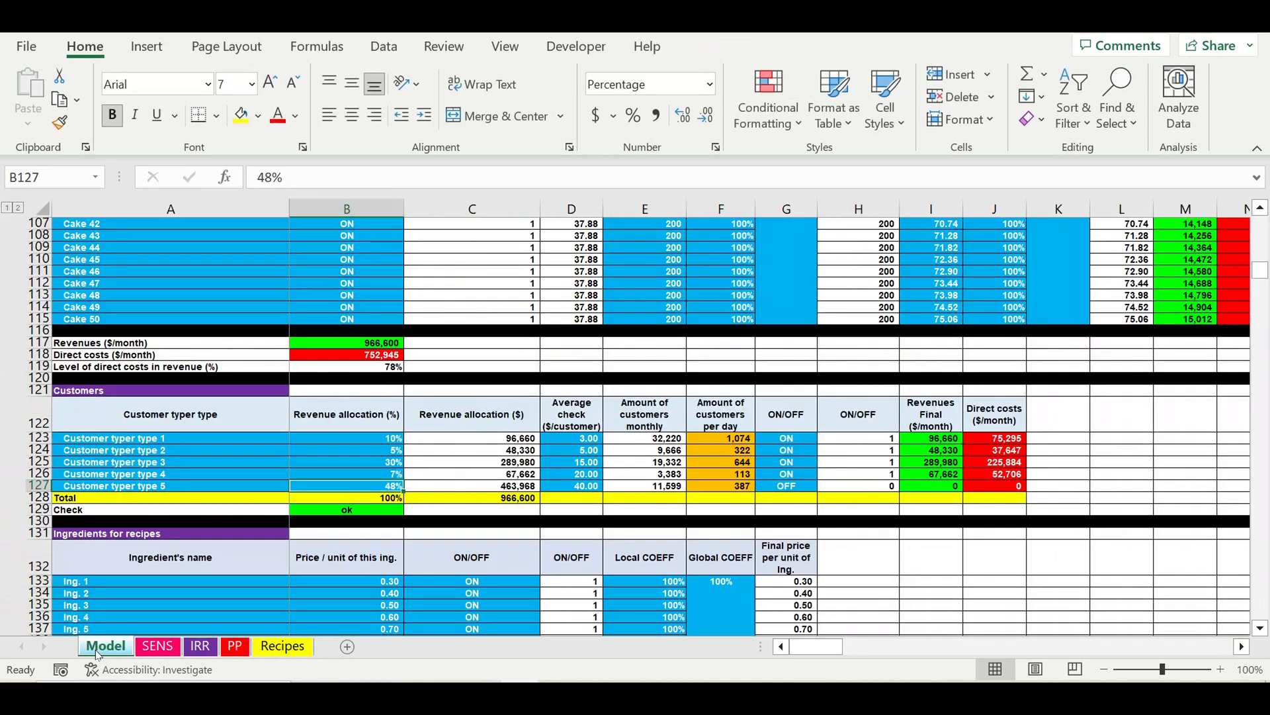
pyautogui.click(790, 486)
pyautogui.click(823, 486)
pyautogui.click(794, 500)
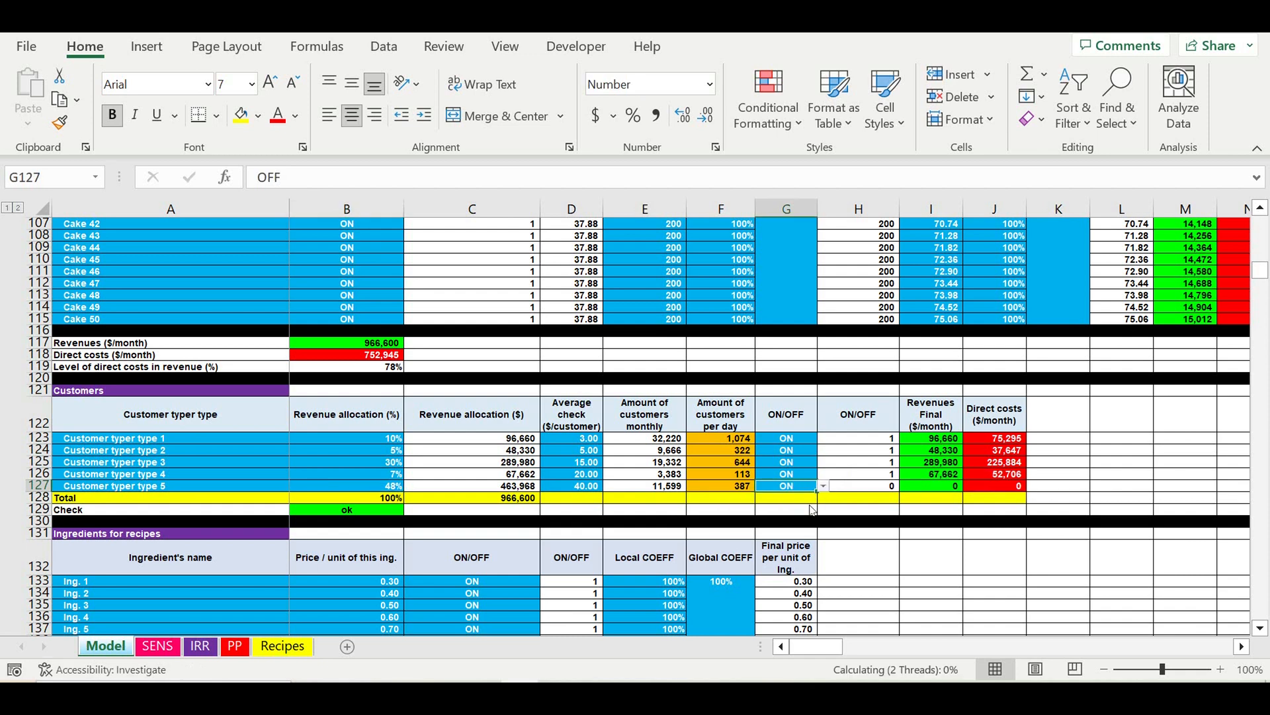
pyautogui.click(858, 557)
# Review the ON/OFF switches, revenue allocation percentages and names of all five customer types
pyautogui.moveTo(802, 442); pyautogui.dragTo(798, 489)
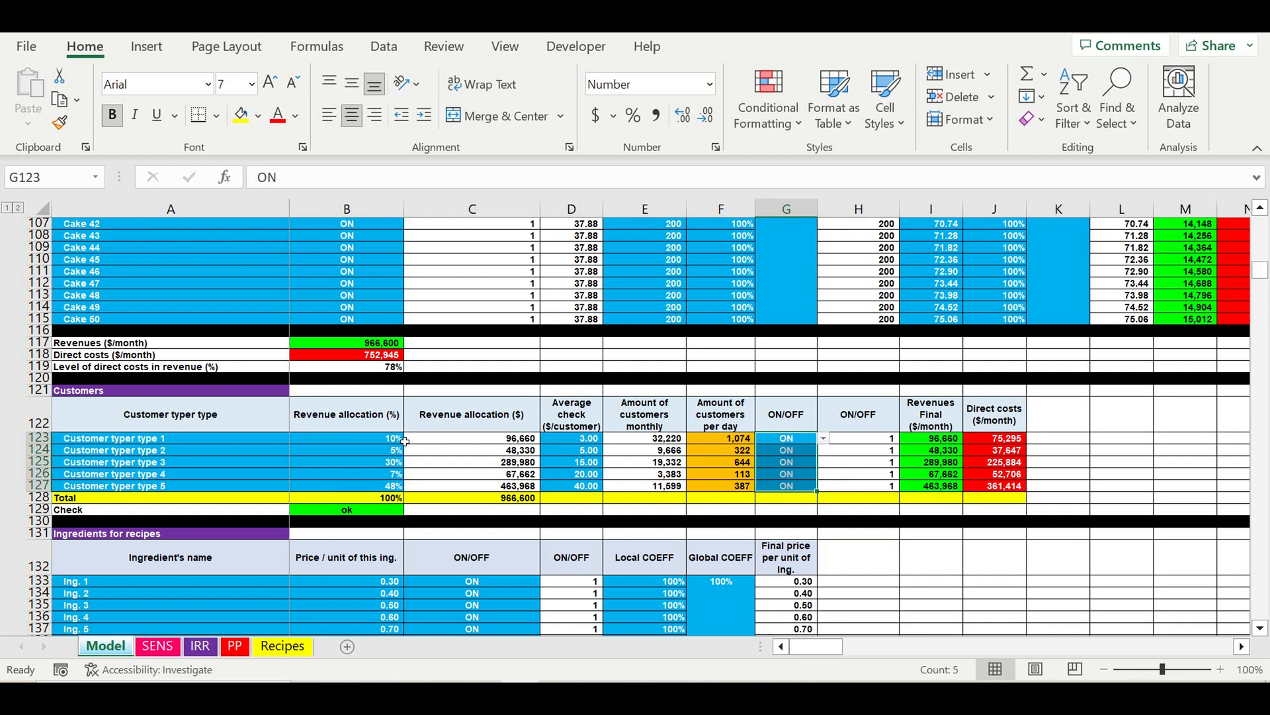
pyautogui.click(369, 442)
pyautogui.moveTo(369, 442); pyautogui.dragTo(389, 487)
pyautogui.moveTo(256, 439); pyautogui.dragTo(257, 486)
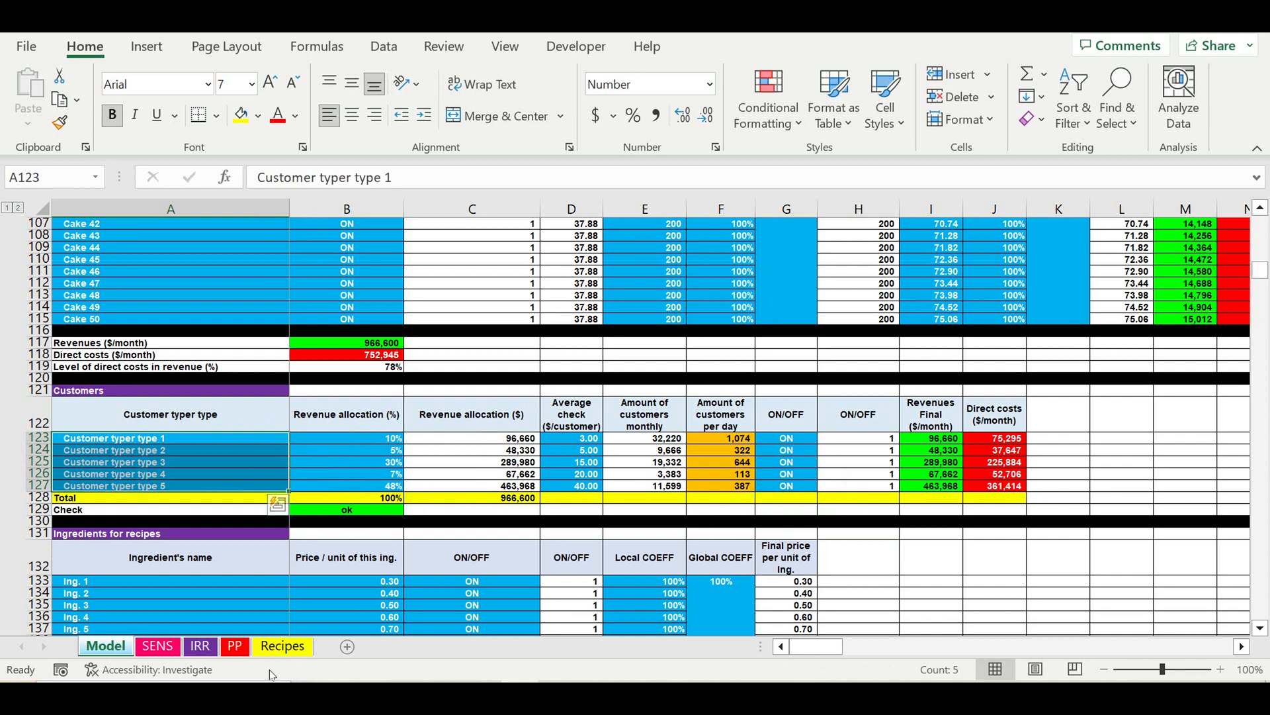
# Look through the IRR and PP sheets and examine the list of parameters and their values on the SENS sheet
pyautogui.click(201, 652)
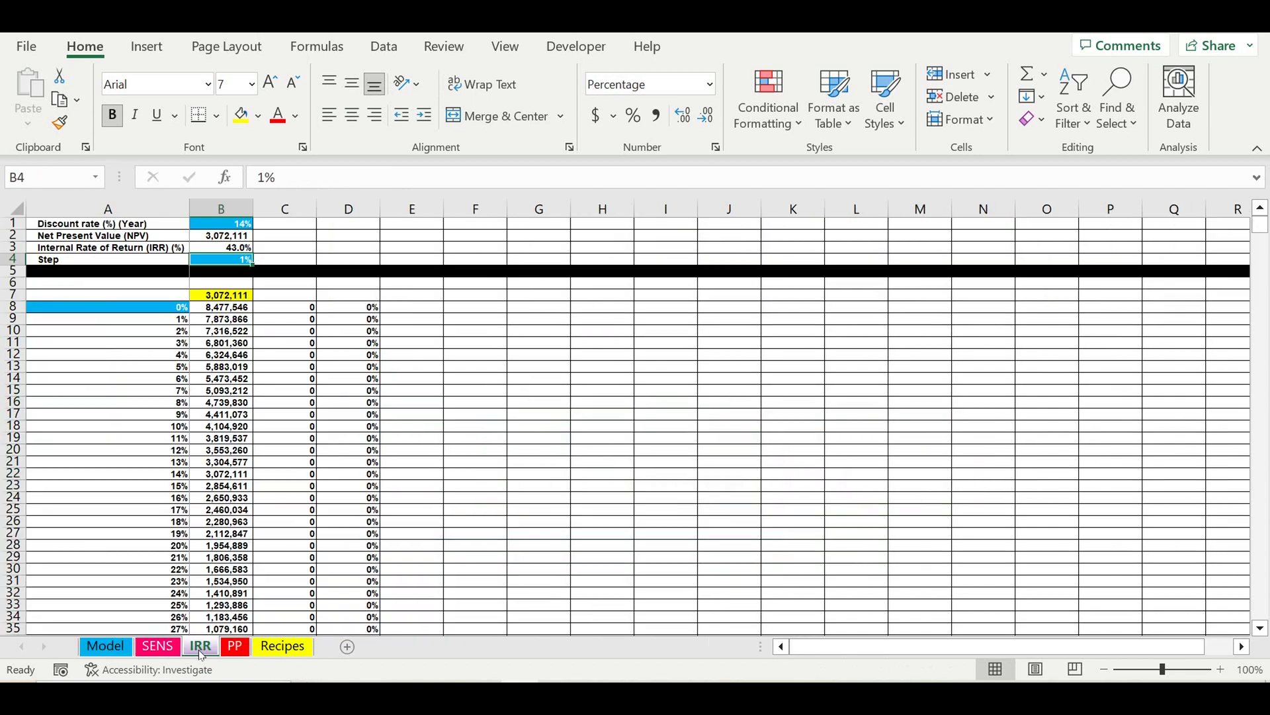
pyautogui.click(238, 652)
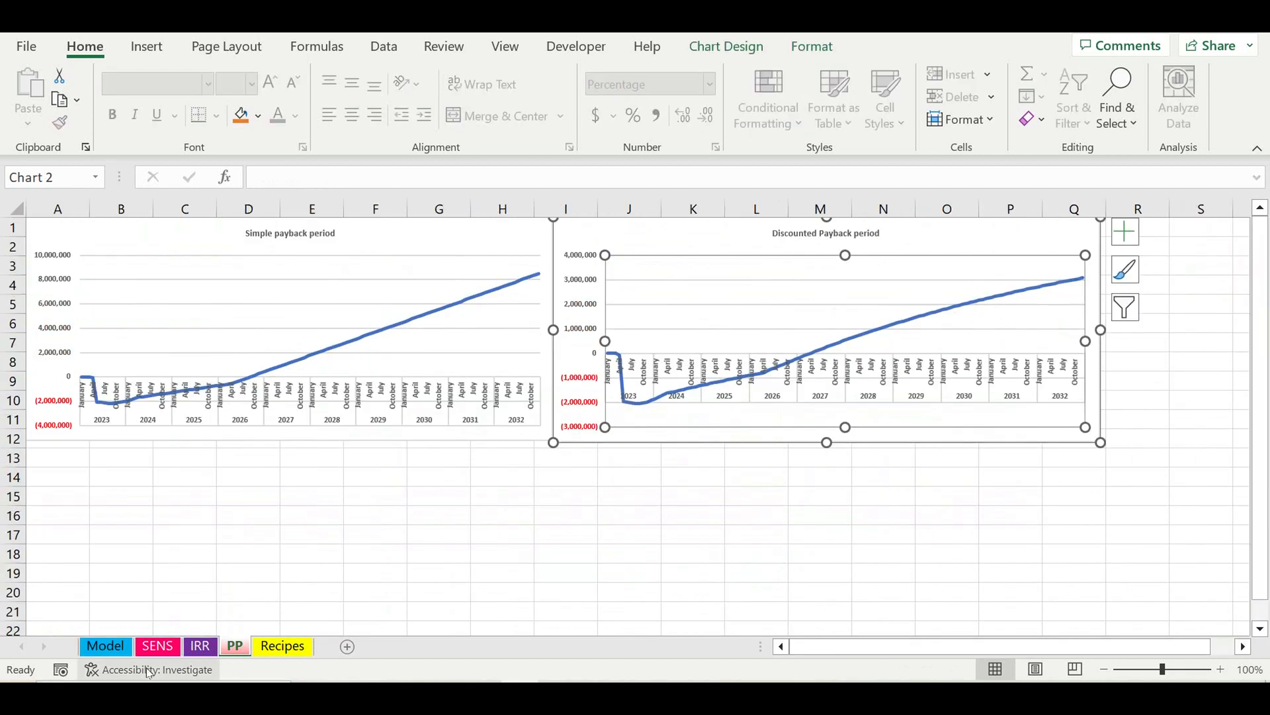
pyautogui.click(158, 645)
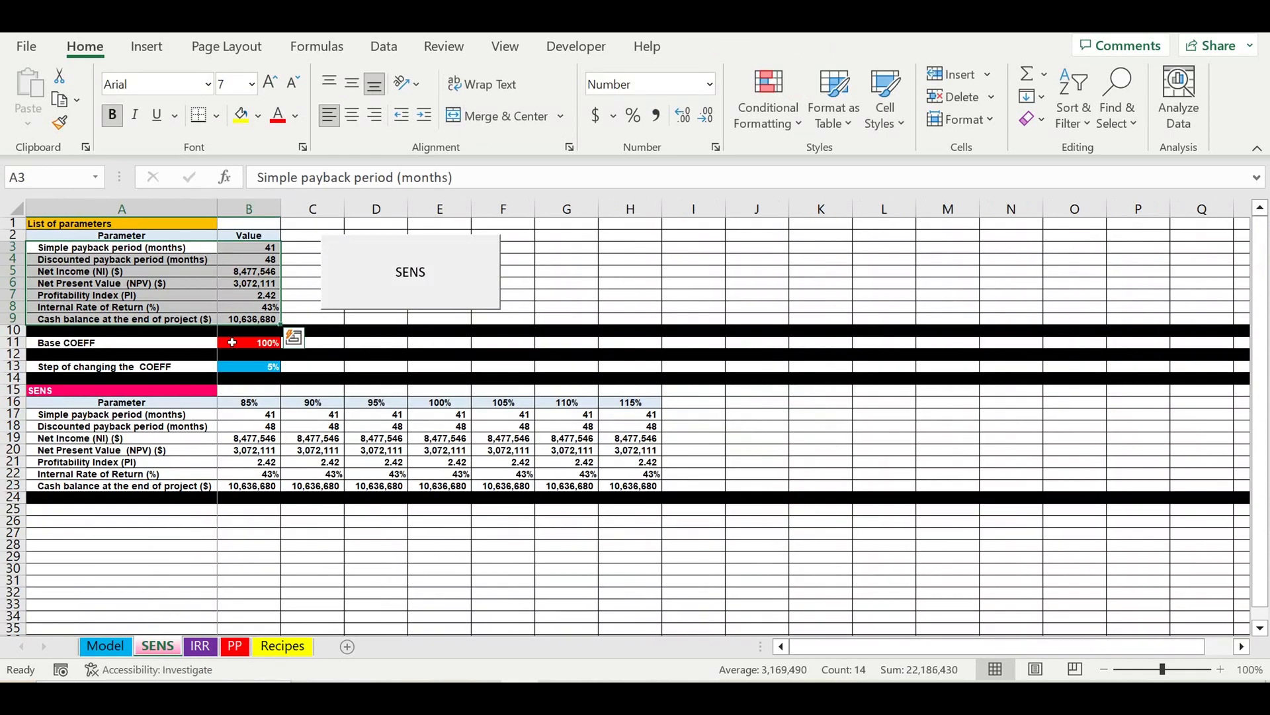
pyautogui.click(236, 284)
pyautogui.moveTo(198, 248); pyautogui.dragTo(237, 319)
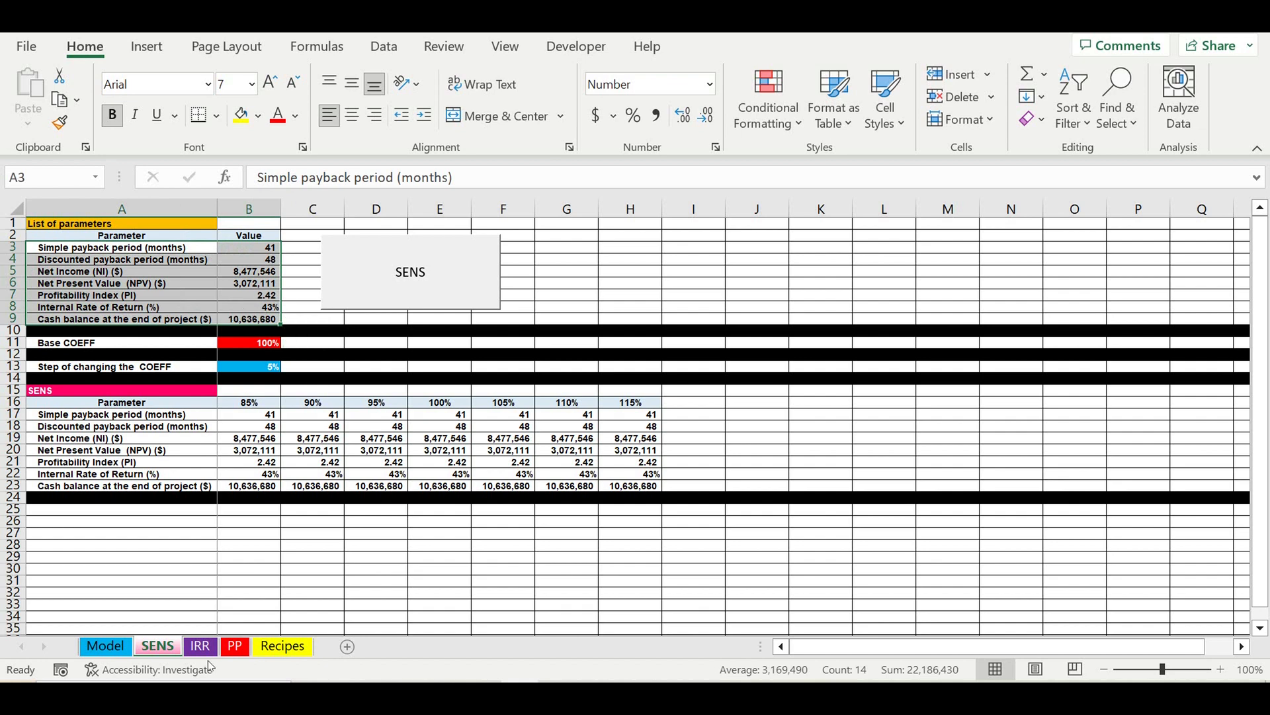
# Set the revenue allocation of customer type 5 to 5% in the Customers section of the Model sheet
pyautogui.click(104, 647)
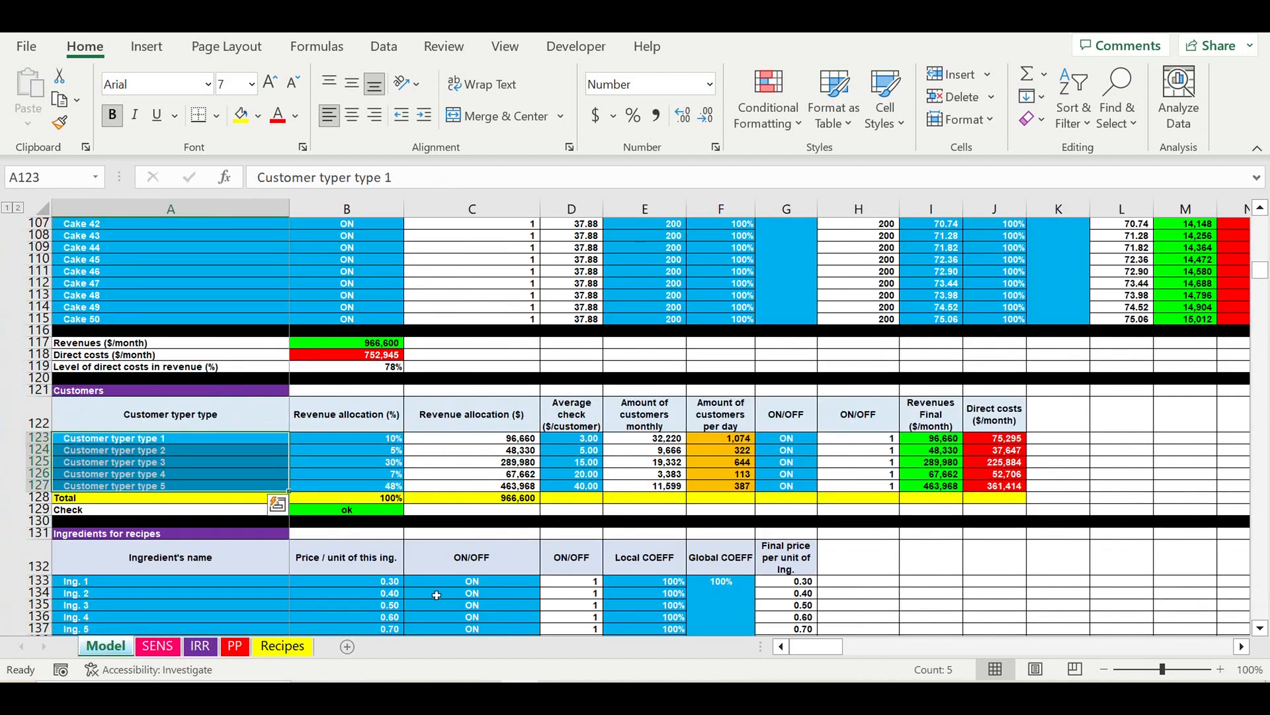
pyautogui.click(498, 547)
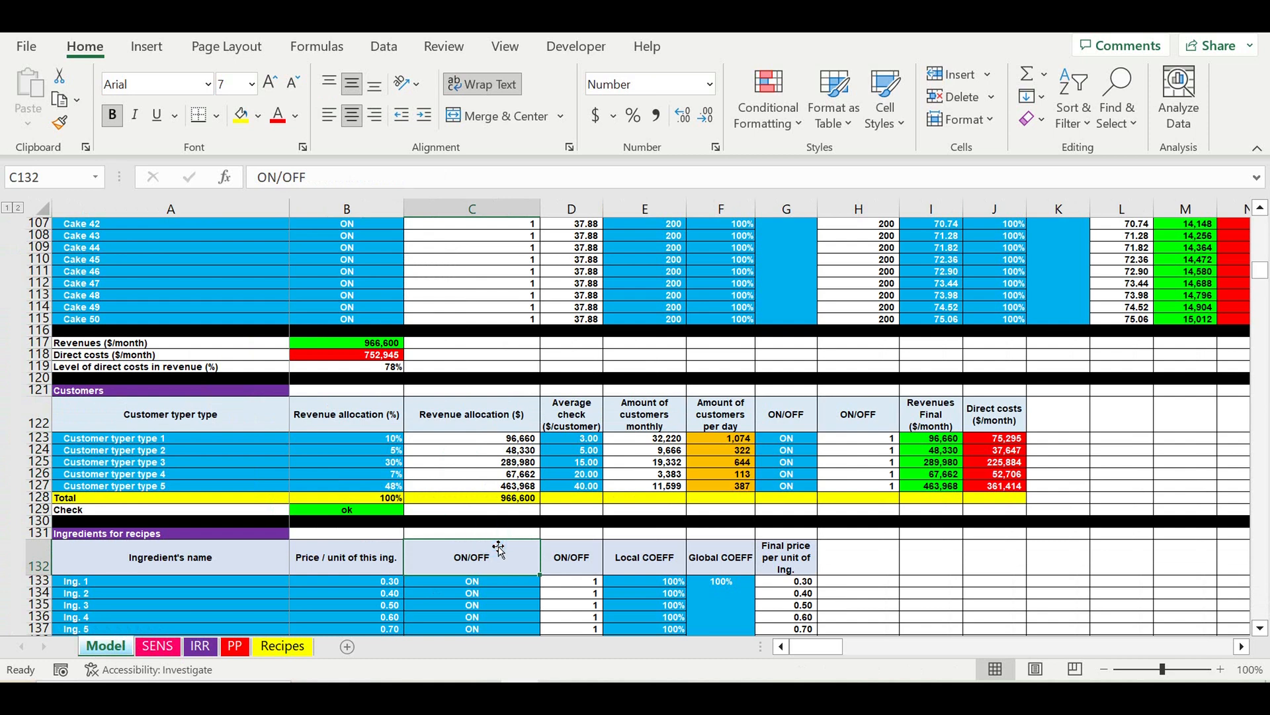
pyautogui.click(357, 488)
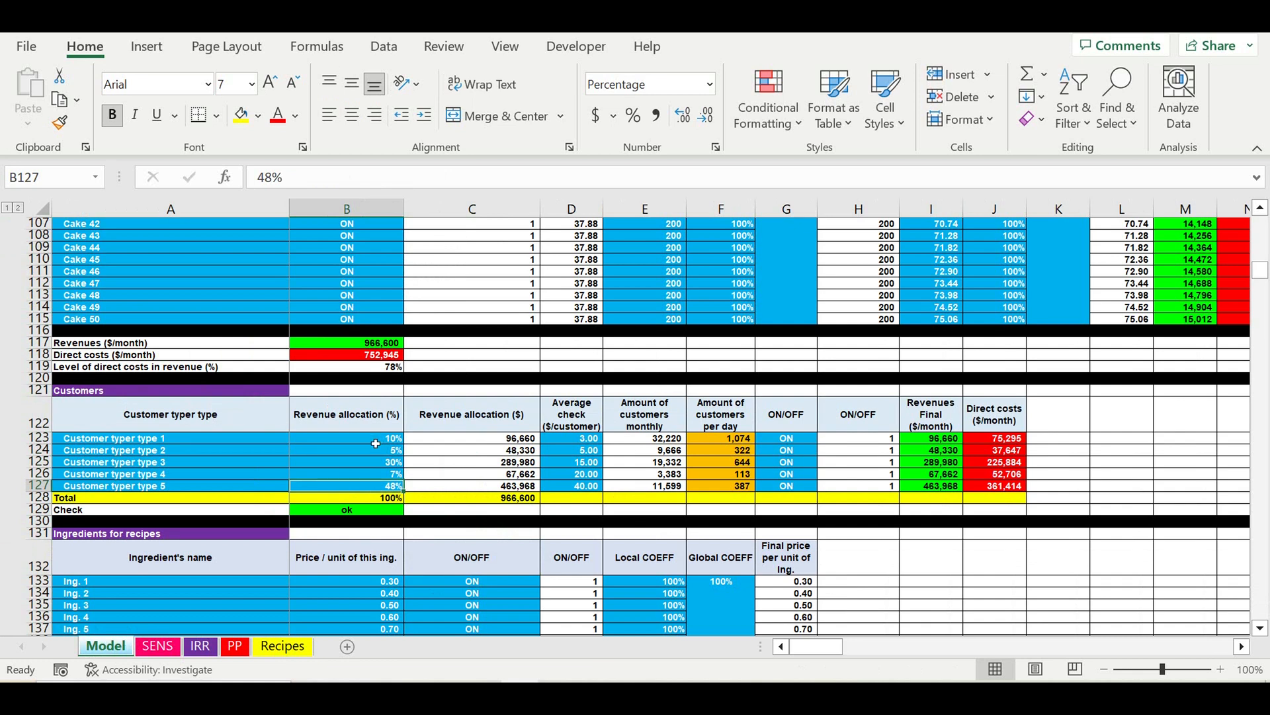
pyautogui.click(375, 442)
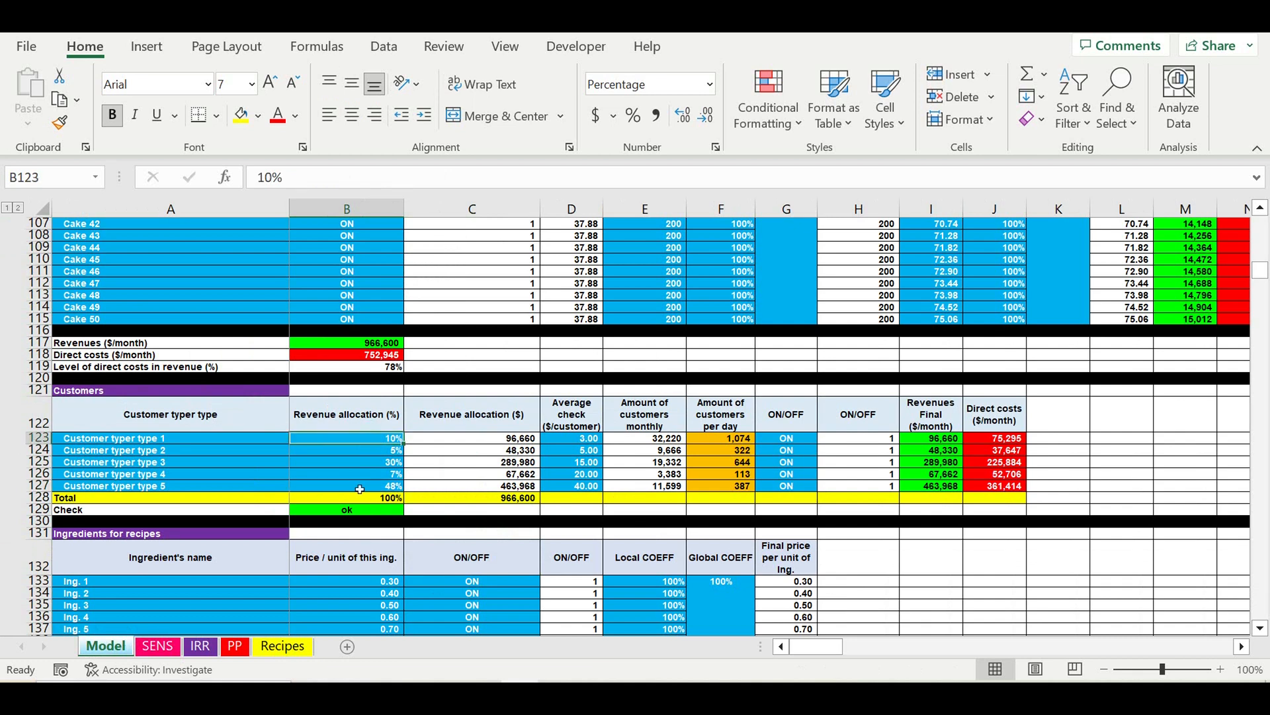
pyautogui.click(360, 489)
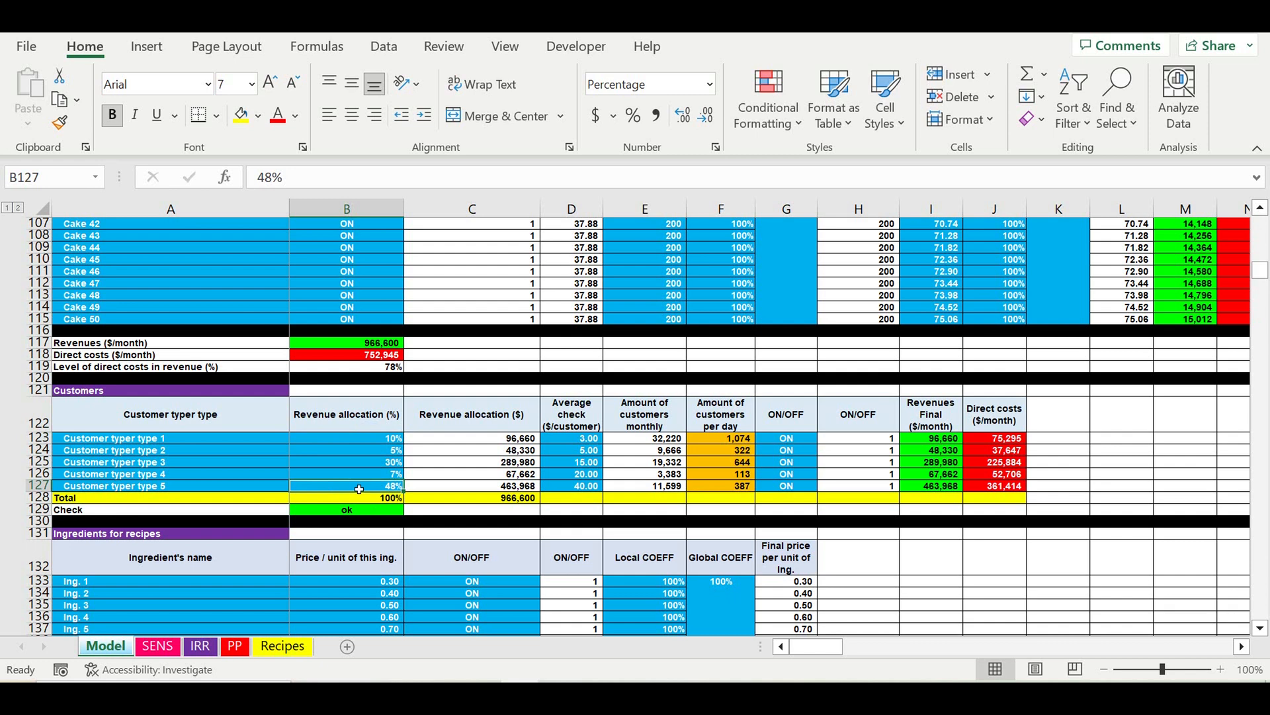
pyautogui.write('5')
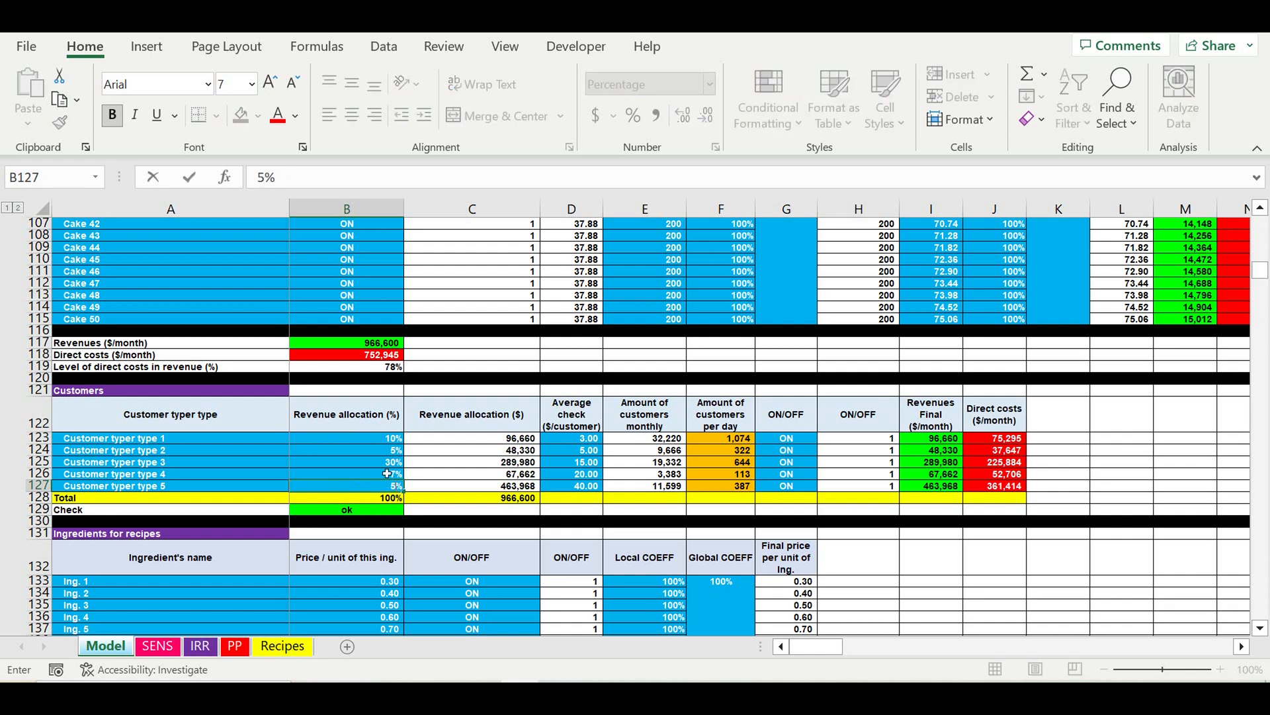
# Set the revenue allocation of customer types 1 through 4 to 0%
pyautogui.click(383, 440)
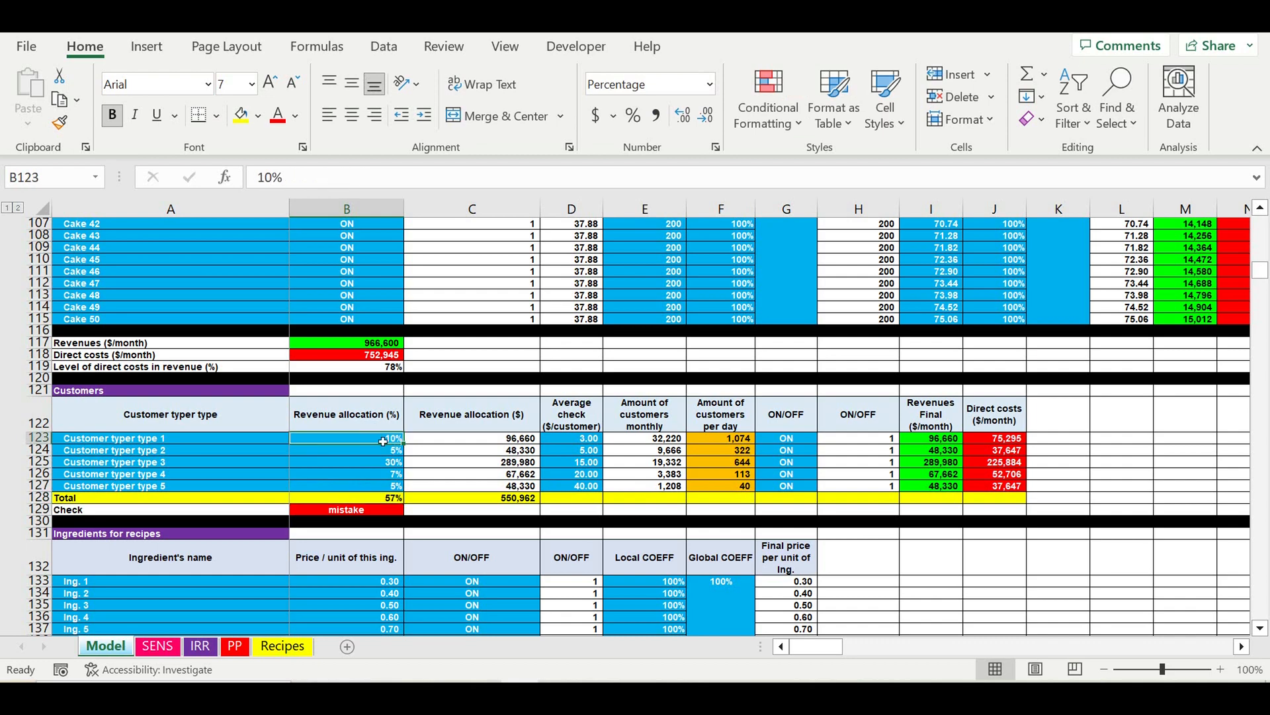
pyautogui.write('0')
pyautogui.press('Return')
pyautogui.write('0')
pyautogui.press('Return')
pyautogui.write('0')
pyautogui.press('Return')
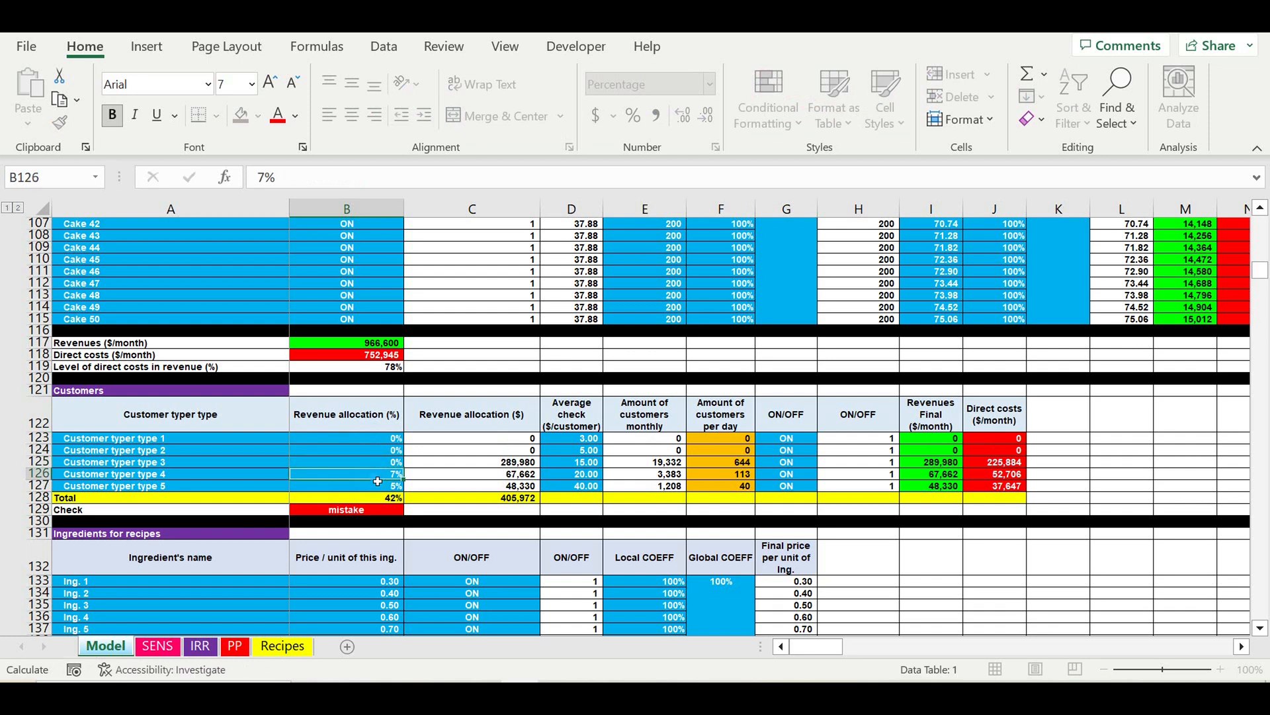
pyautogui.write('0')
pyautogui.click(374, 523)
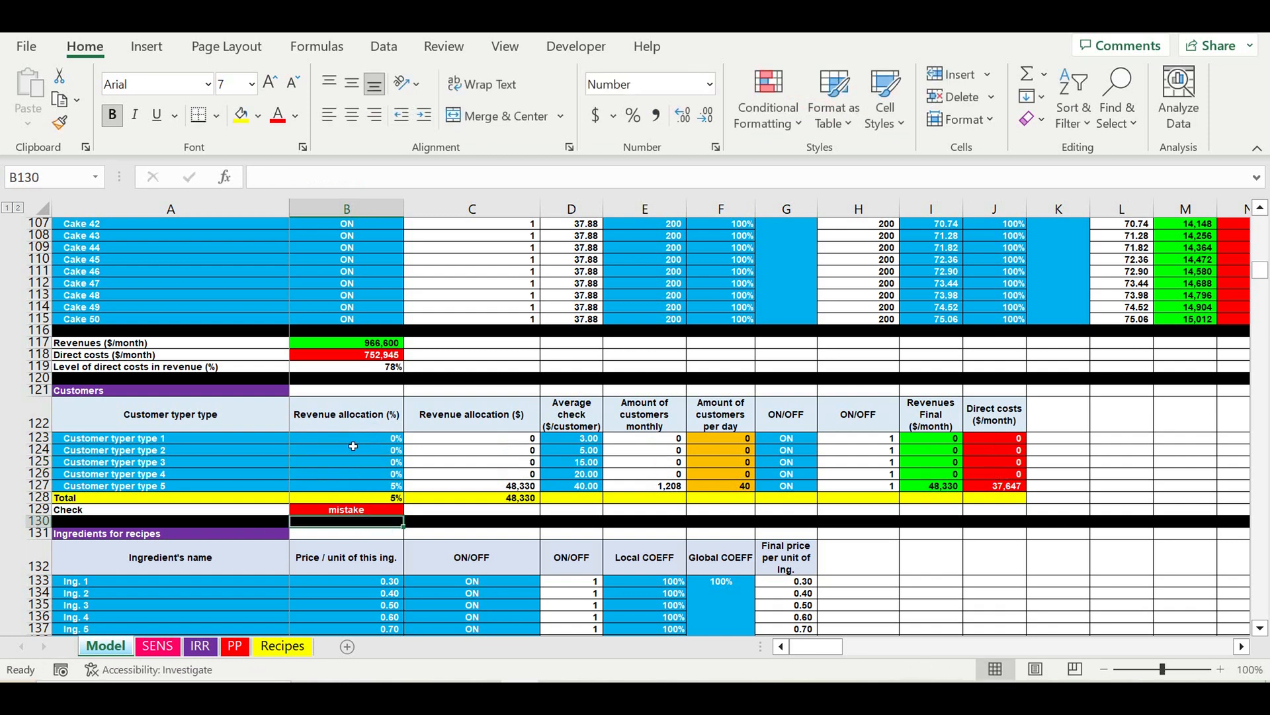
# Set the revenue allocation of customer type 1 to 60%
pyautogui.click(381, 437)
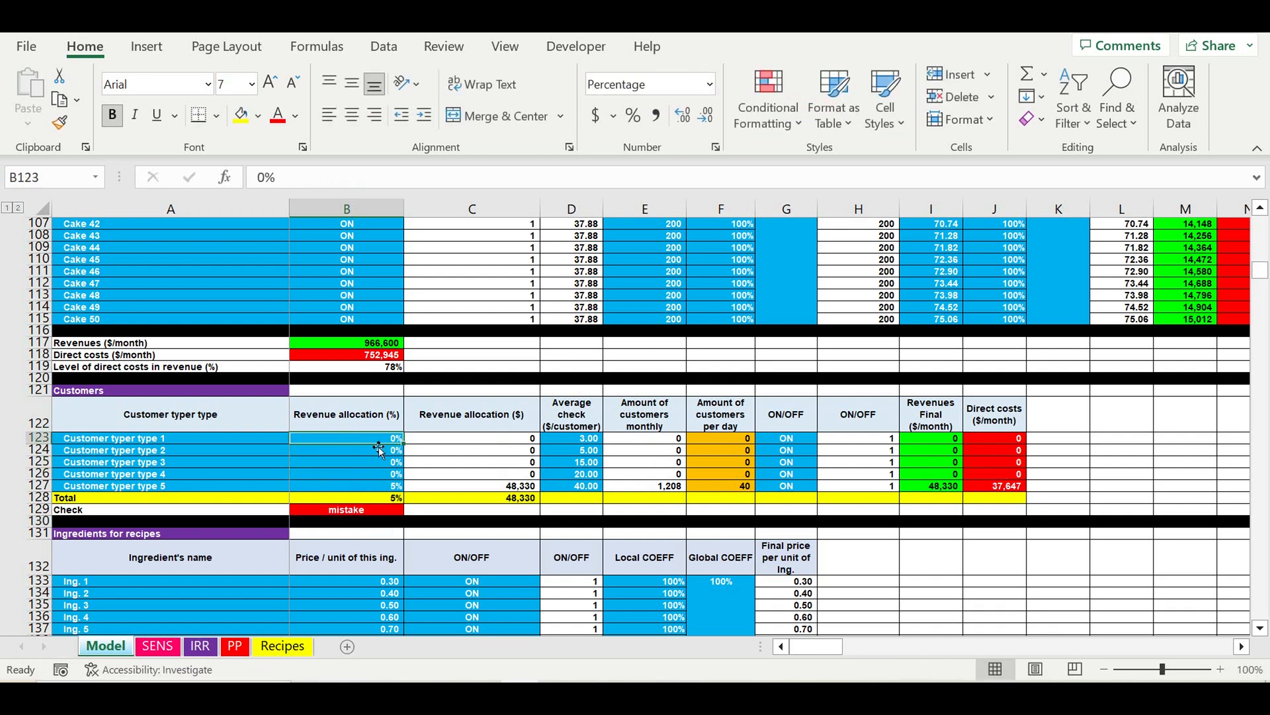
pyautogui.write('60')
pyautogui.click(377, 452)
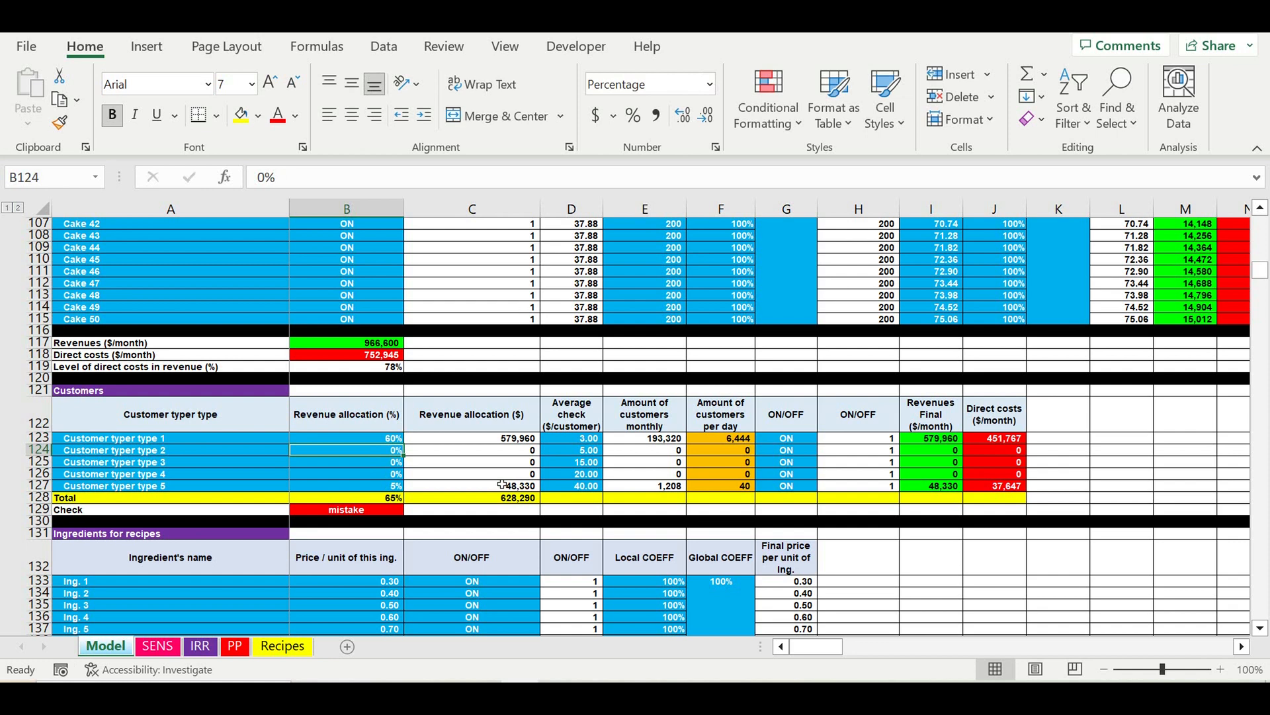
# Set the revenue allocation of customer type 2 to 15% and of customer types 3 and 4 to 10% each
pyautogui.write('15')
pyautogui.press('Return')
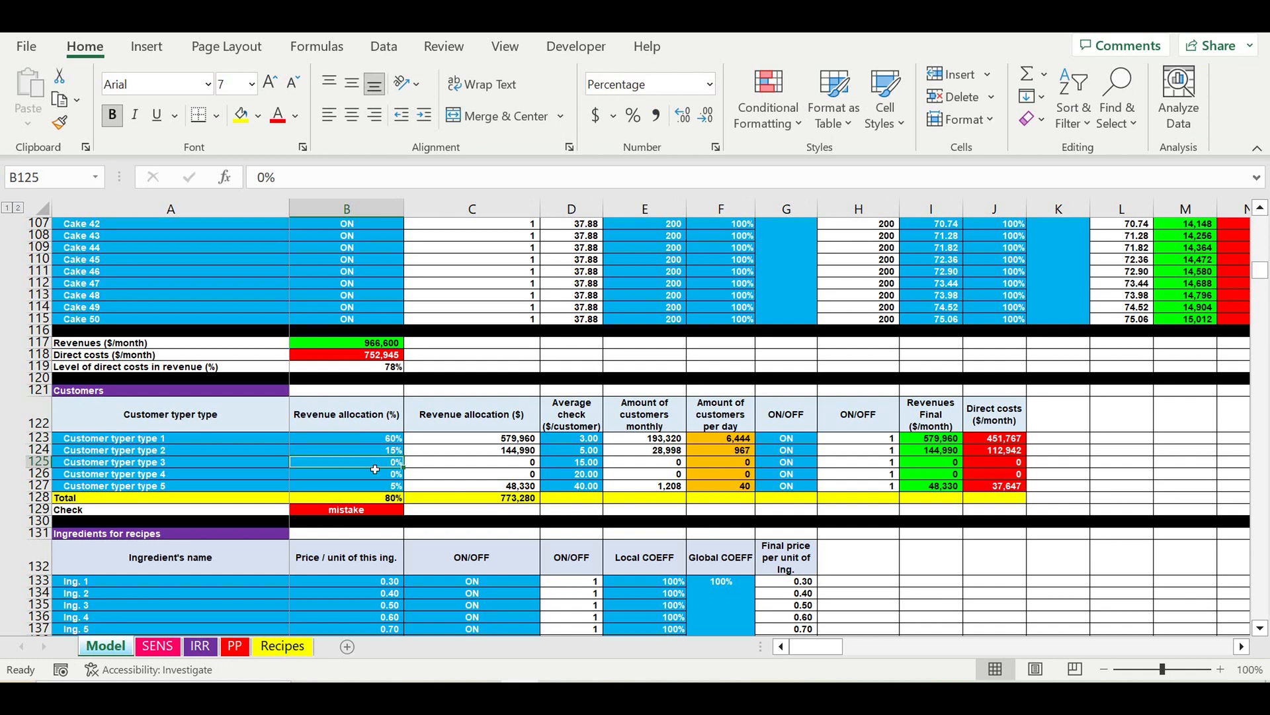
pyautogui.write('10')
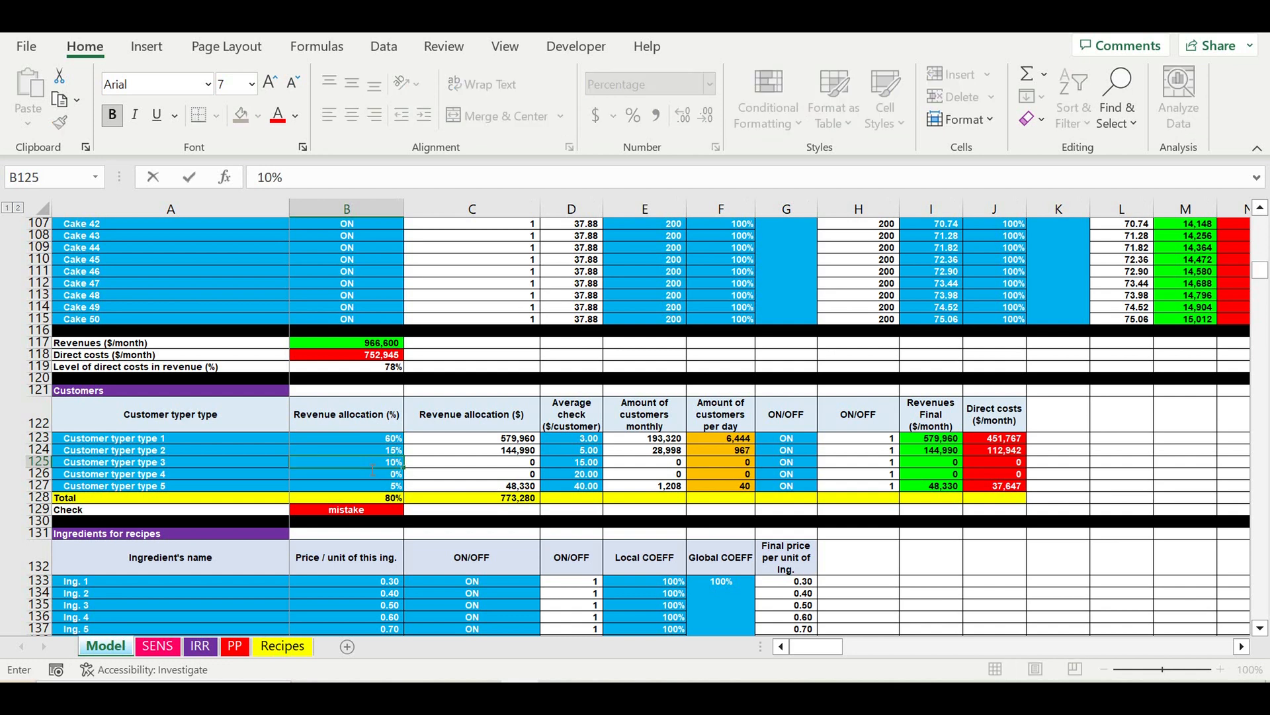
pyautogui.press('Return')
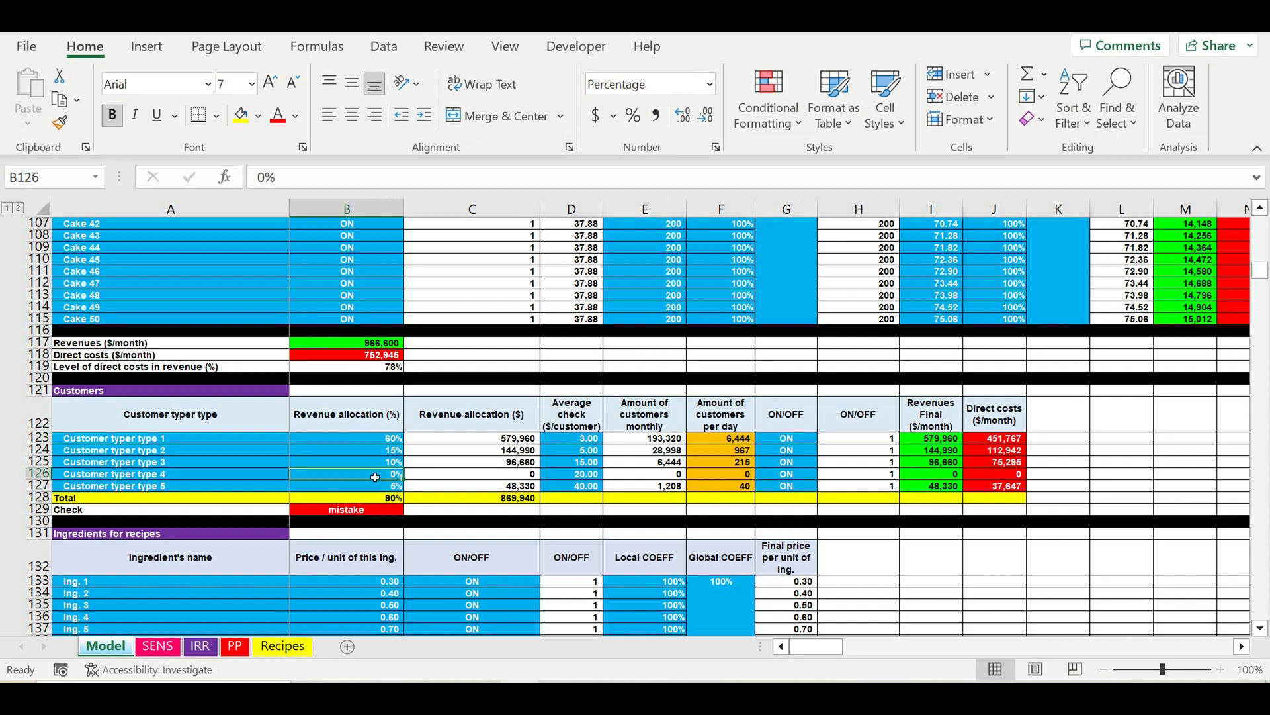
pyautogui.write('10')
pyautogui.press('Return')
pyautogui.click(448, 496)
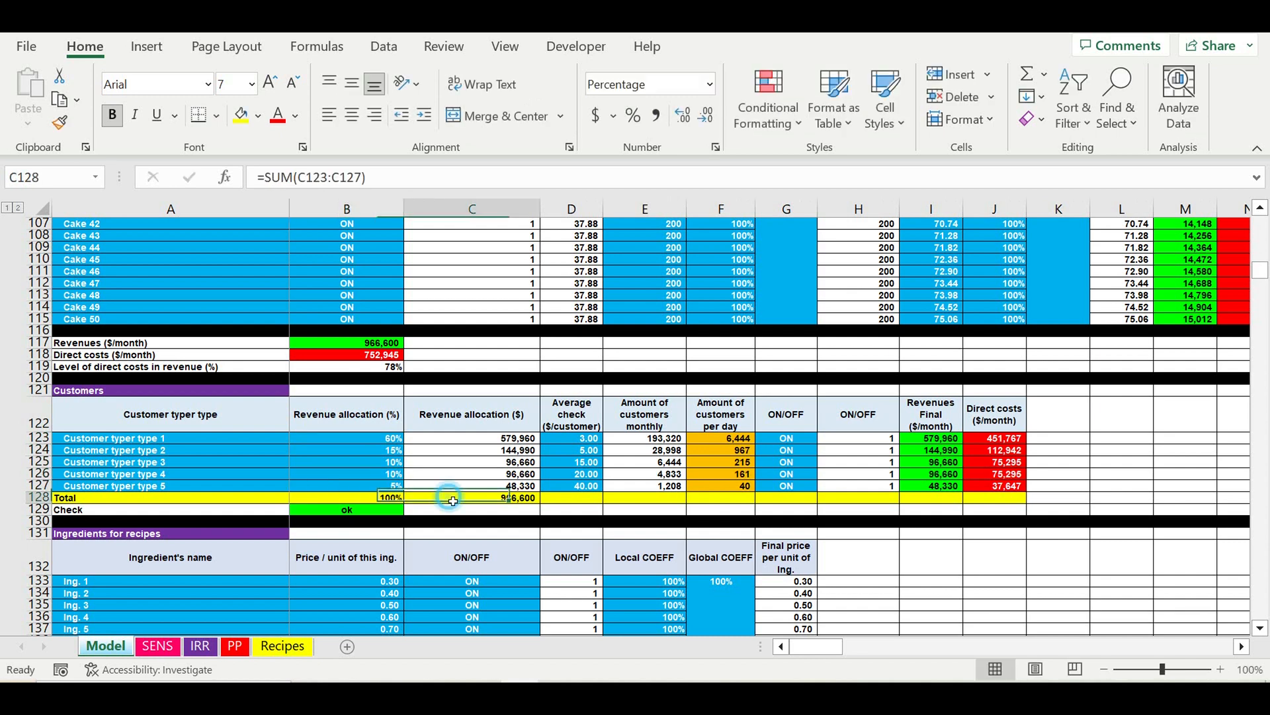
pyautogui.click(389, 464)
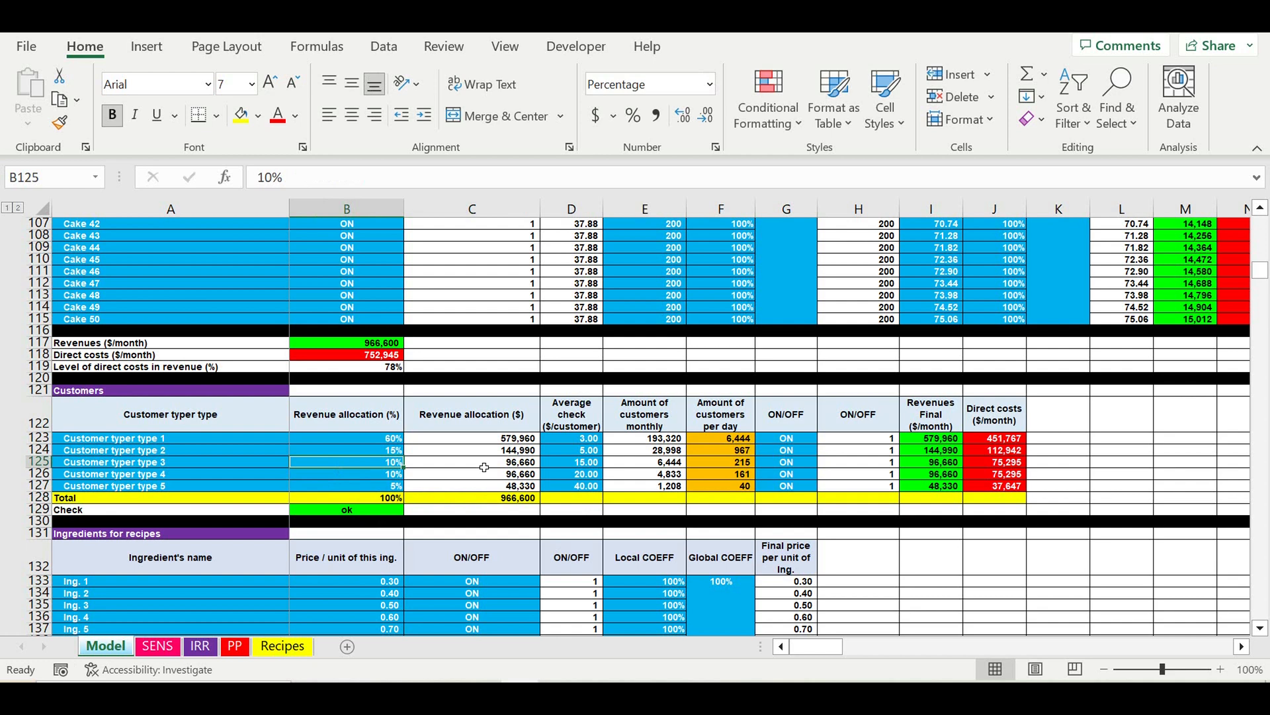
# Review the customer ON/OFF switches and average checks on the Model sheet and the payback charts on the PP sheet
pyautogui.click(808, 463)
pyautogui.click(791, 488)
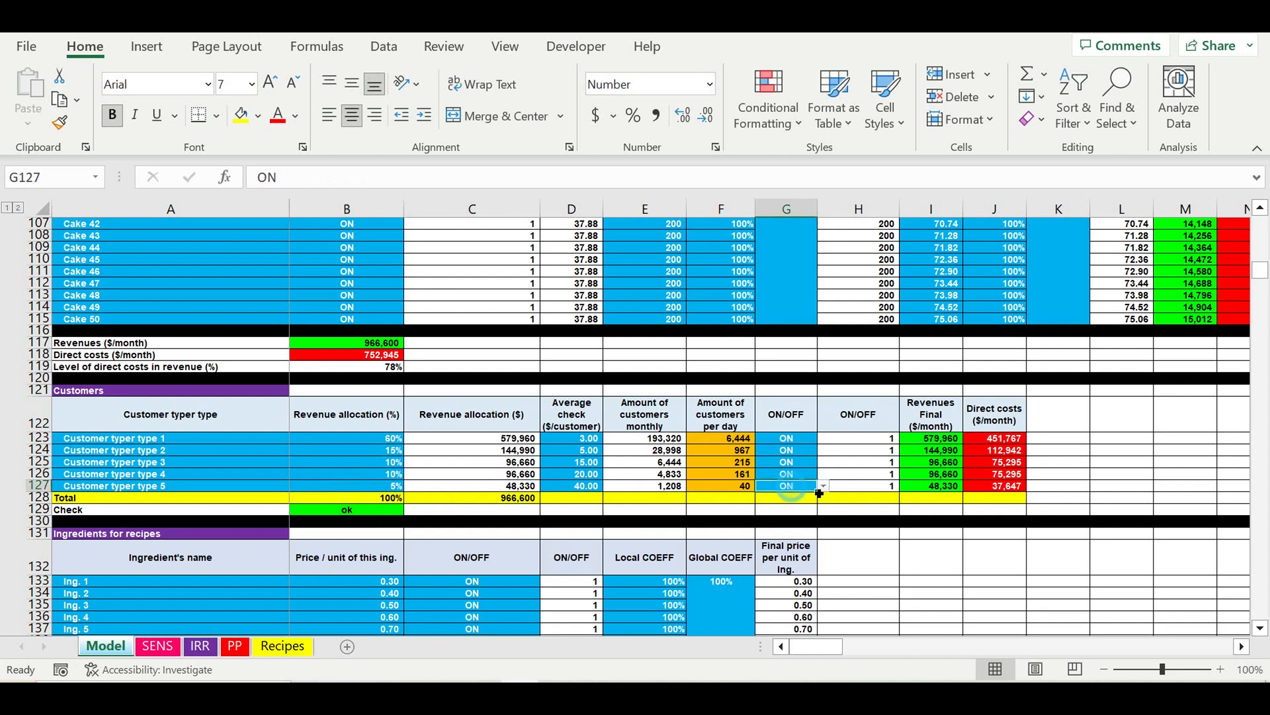
pyautogui.click(816, 440)
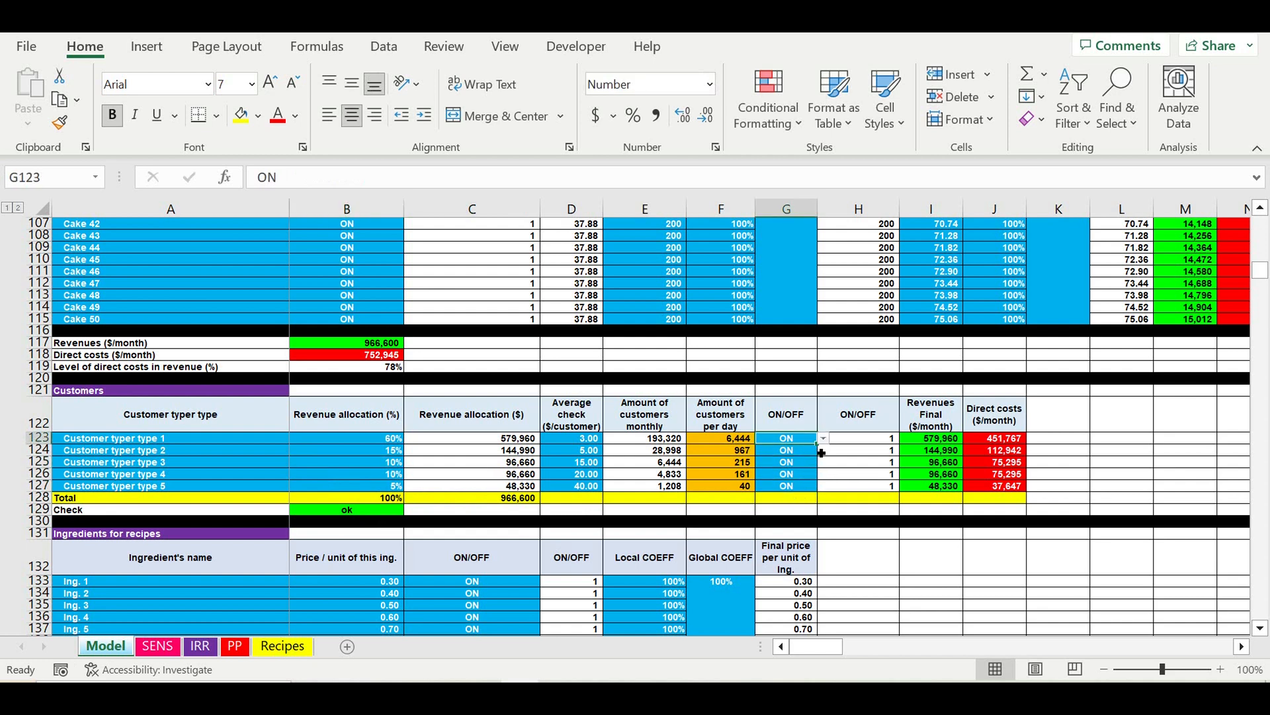
pyautogui.click(815, 488)
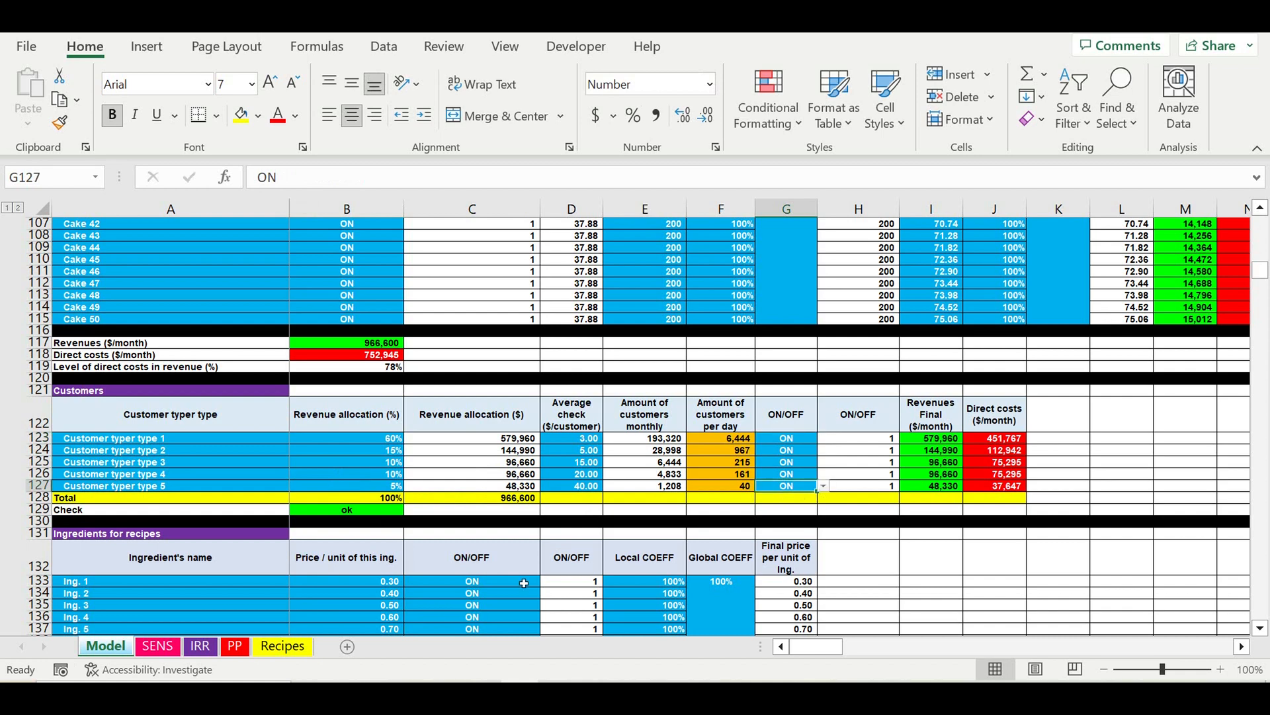
pyautogui.click(238, 647)
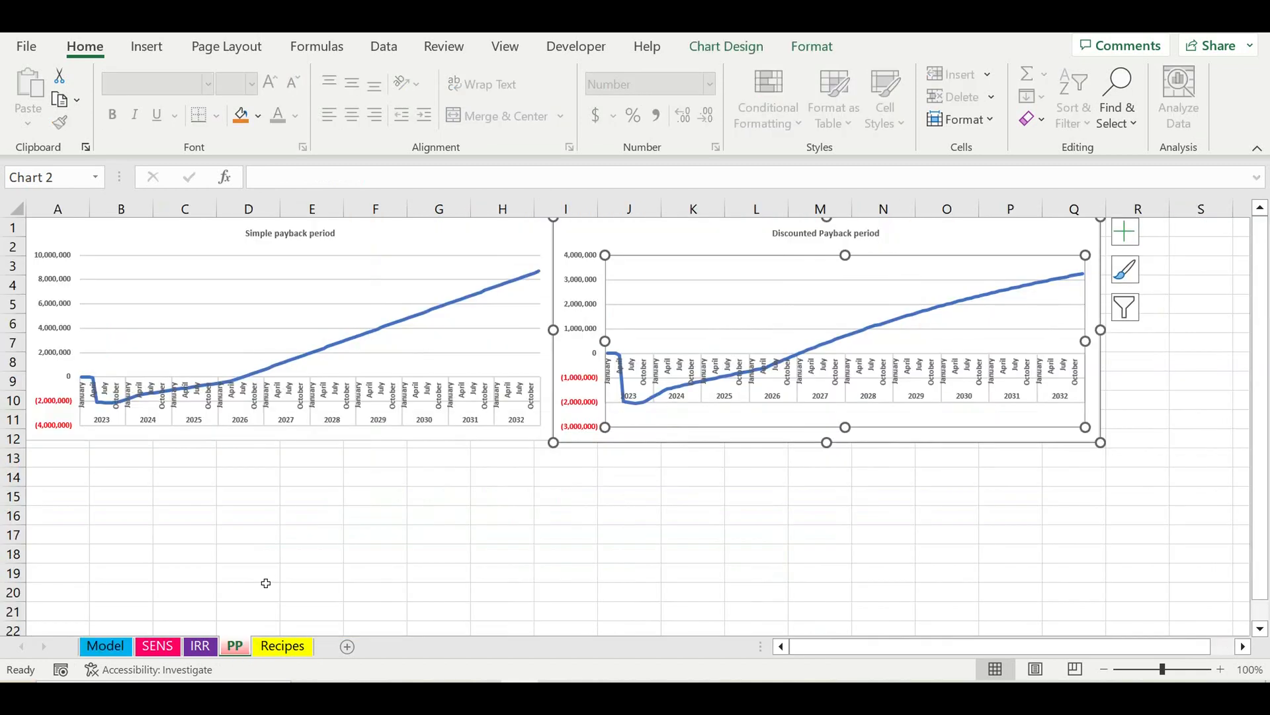
pyautogui.click(107, 647)
pyautogui.click(562, 490)
pyautogui.click(567, 439)
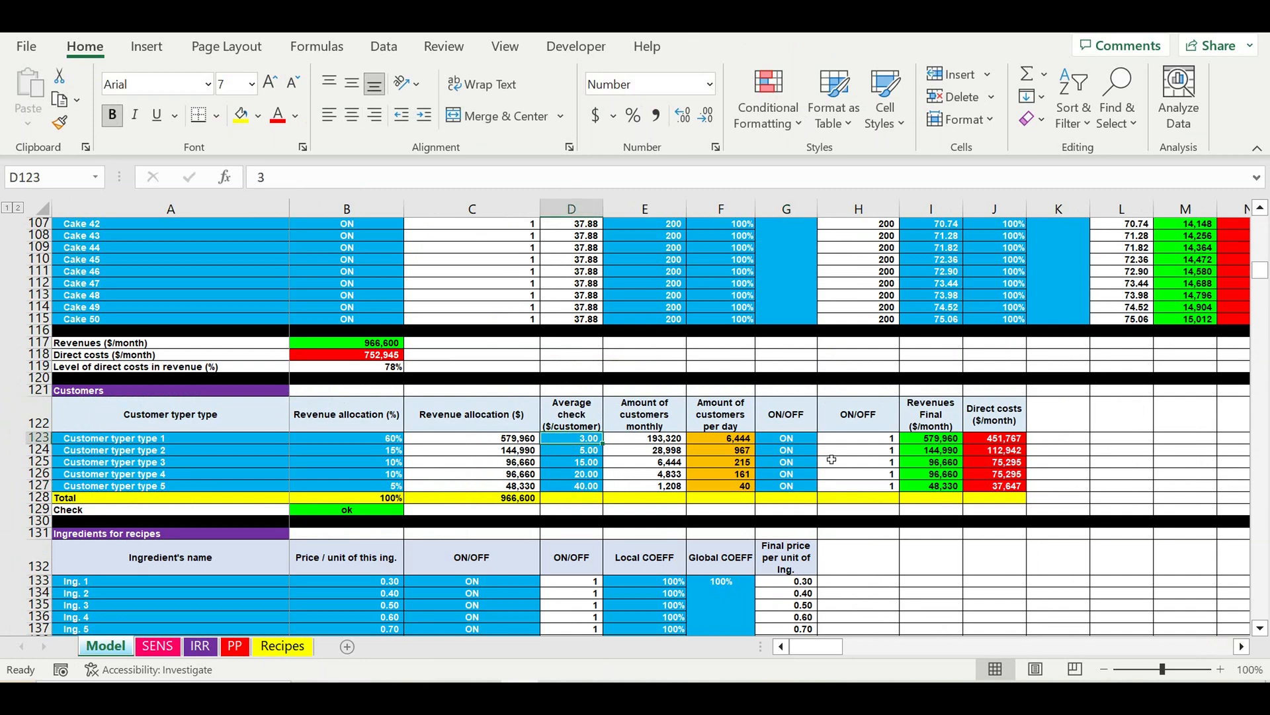
# Switch customer type 1 to OFF in the Customers section and view the payback charts on the PP sheet
pyautogui.click(788, 438)
pyautogui.click(824, 438)
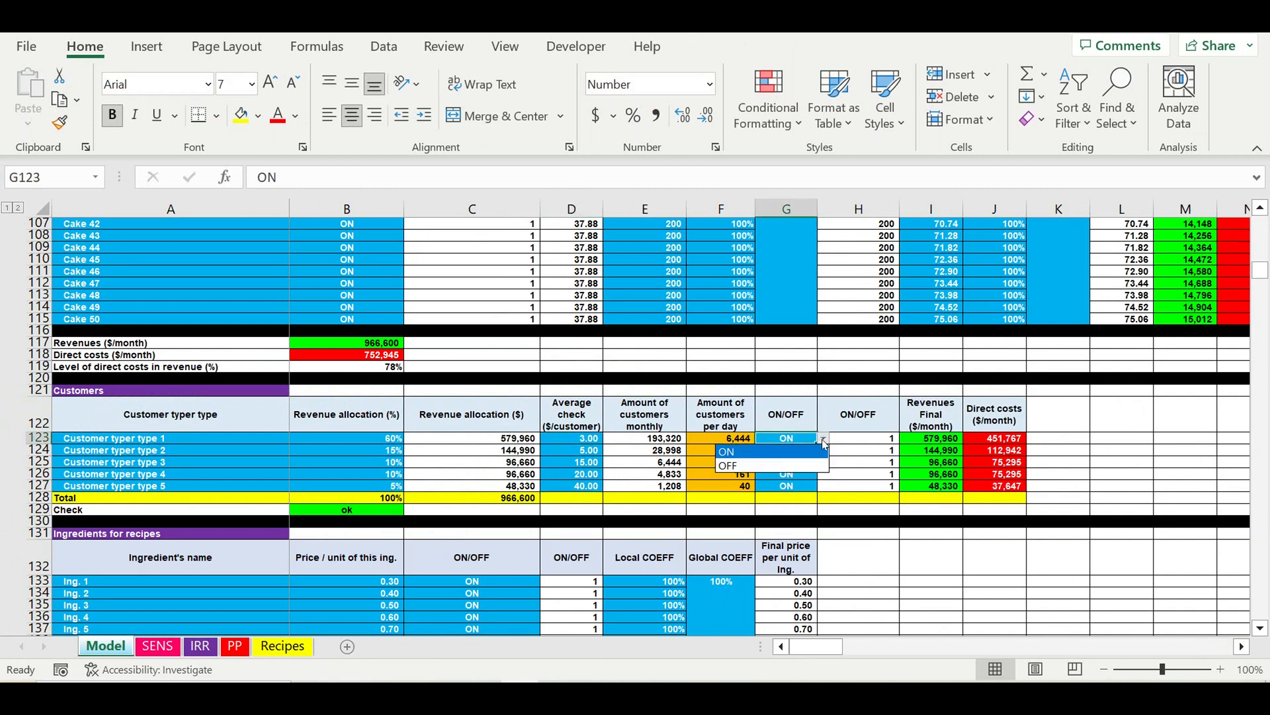
pyautogui.click(780, 466)
pyautogui.click(235, 647)
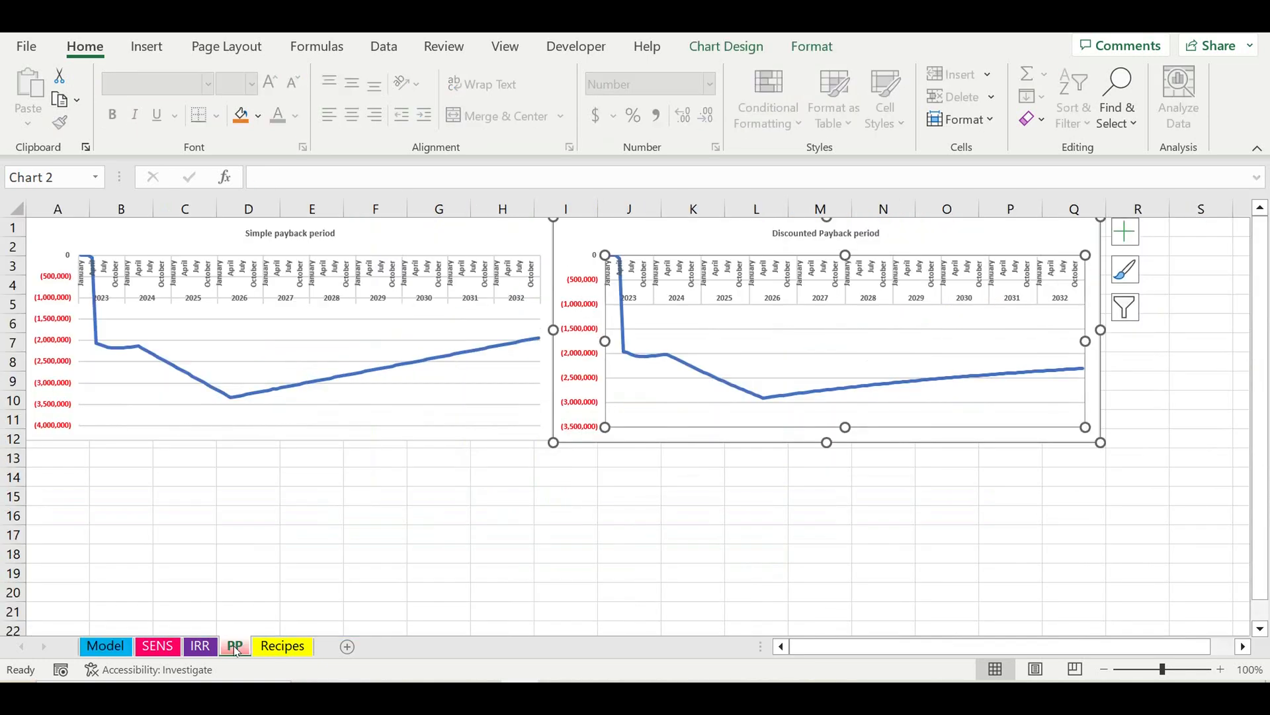
# Return to the Model sheet and switch customer type 1 back to ON
pyautogui.click(123, 647)
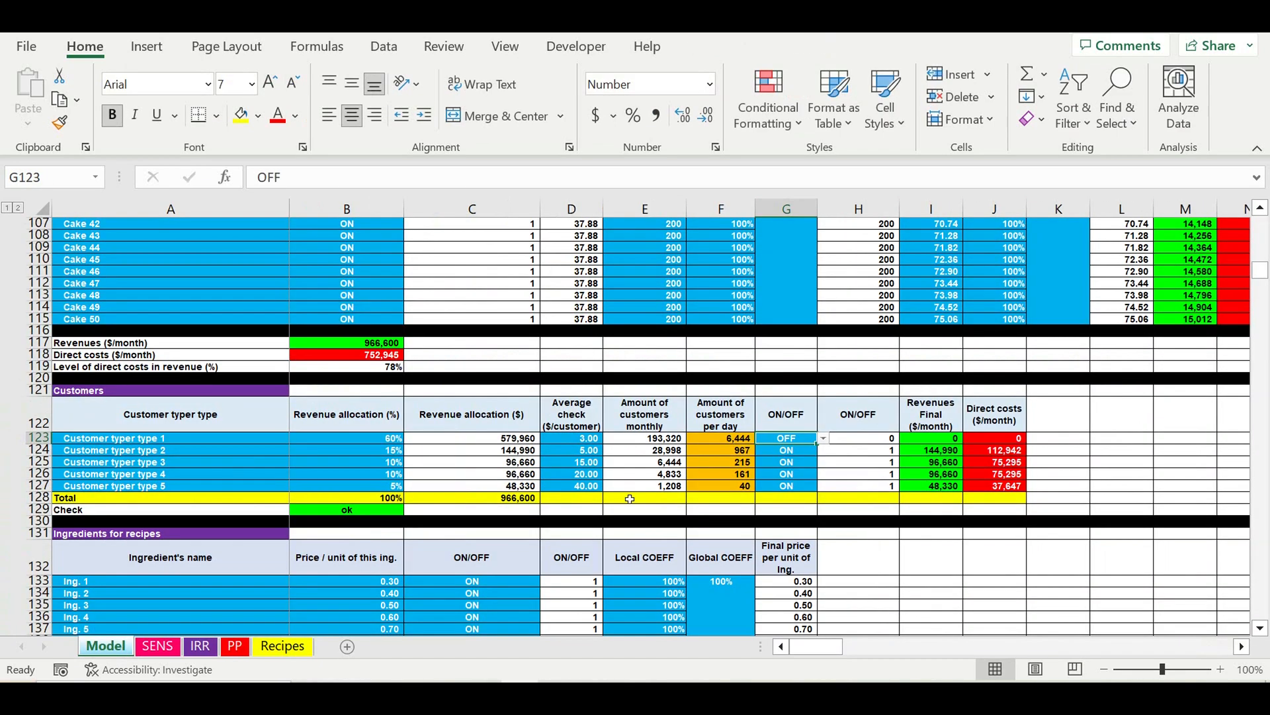
pyautogui.click(823, 439)
pyautogui.click(794, 452)
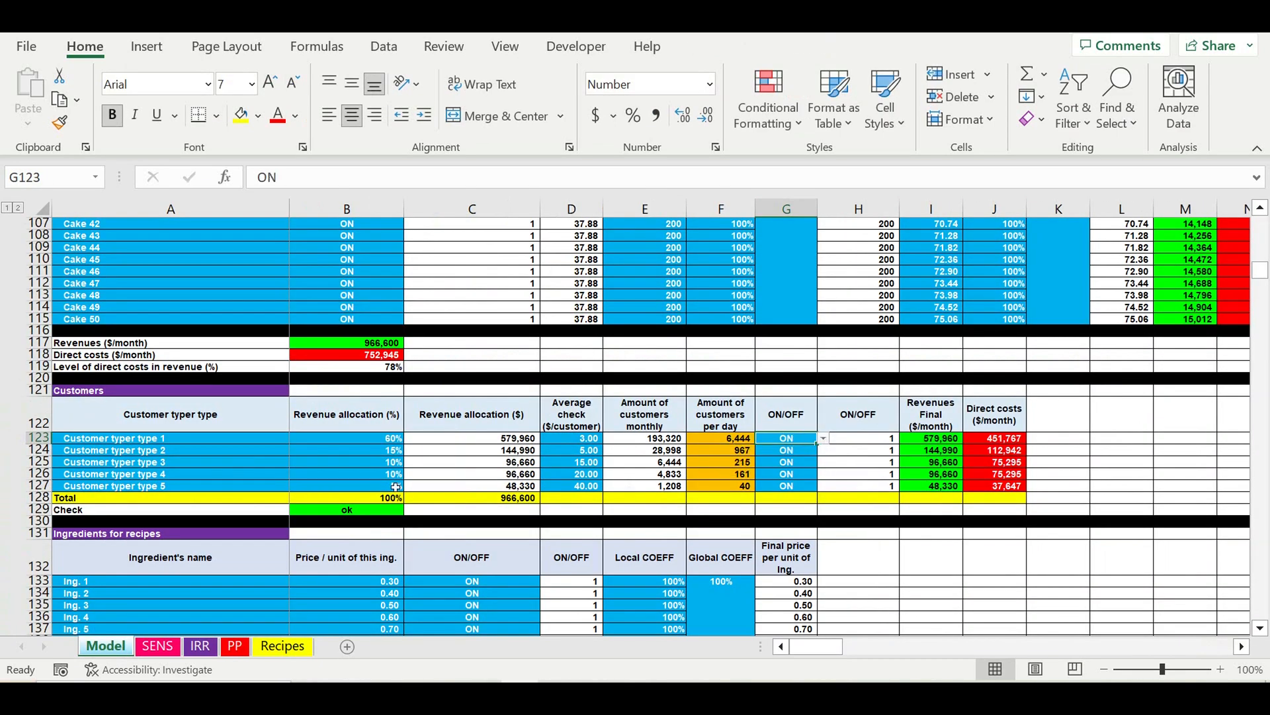
# Undo the customer changes until the revenue allocations of types 1 to 5 are restored to 10%, 5%, 30%, 7% and 48%
pyautogui.click(362, 474)
pyautogui.hotkey('ctrl', 'z')
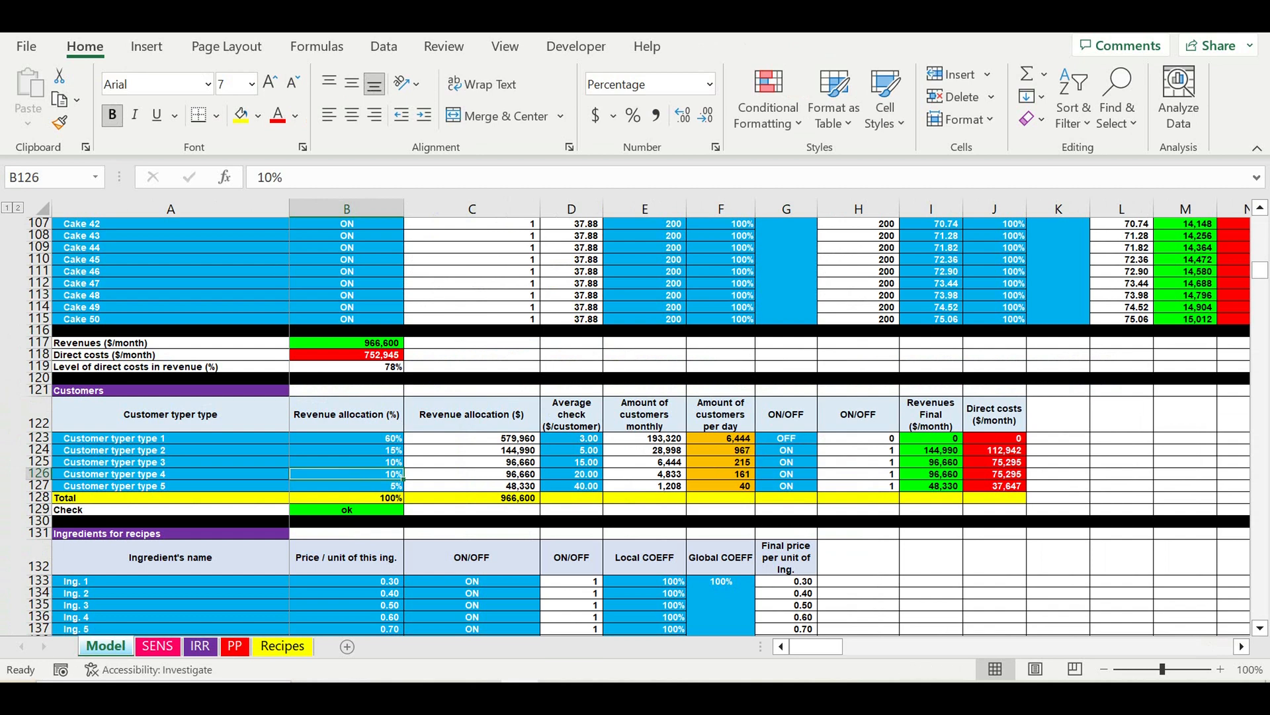
pyautogui.hotkey('ctrl', 'y')
pyautogui.hotkey('ctrl', 'z')
pyautogui.hotkey('ctrl', 'z')
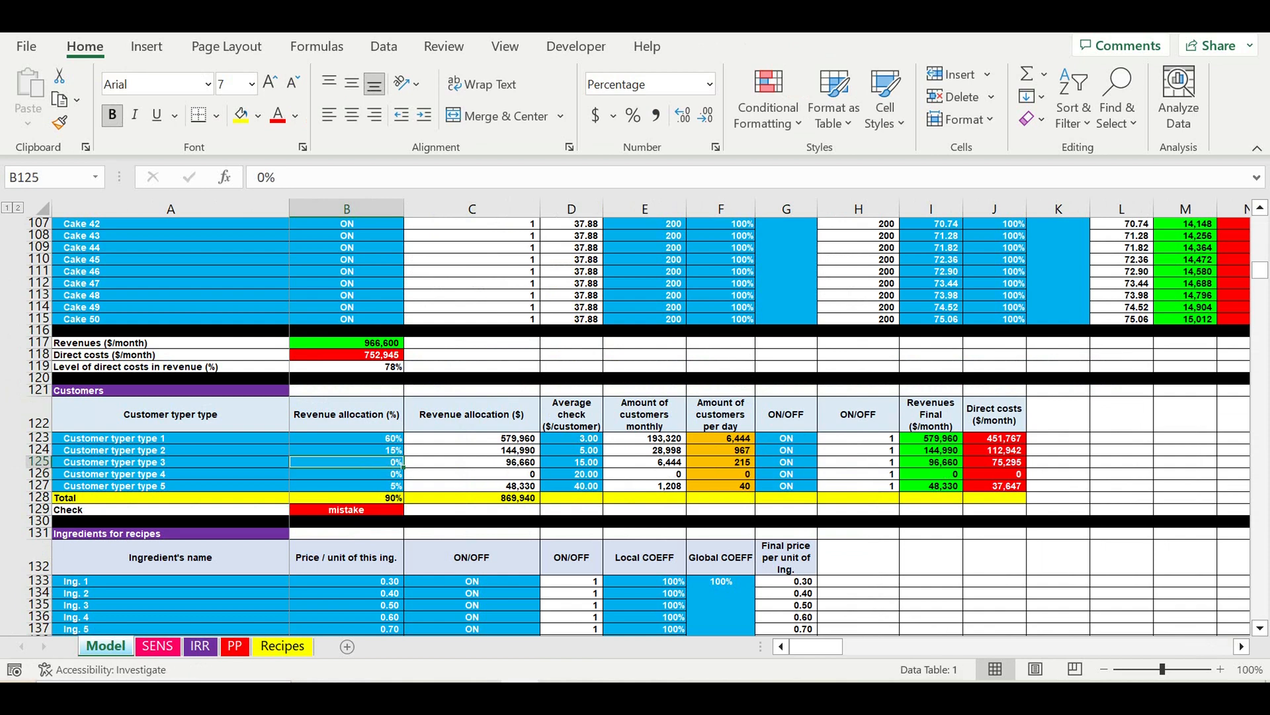
pyautogui.hotkey('ctrl', 'z')
pyautogui.hotkey('ctrl', 'z')
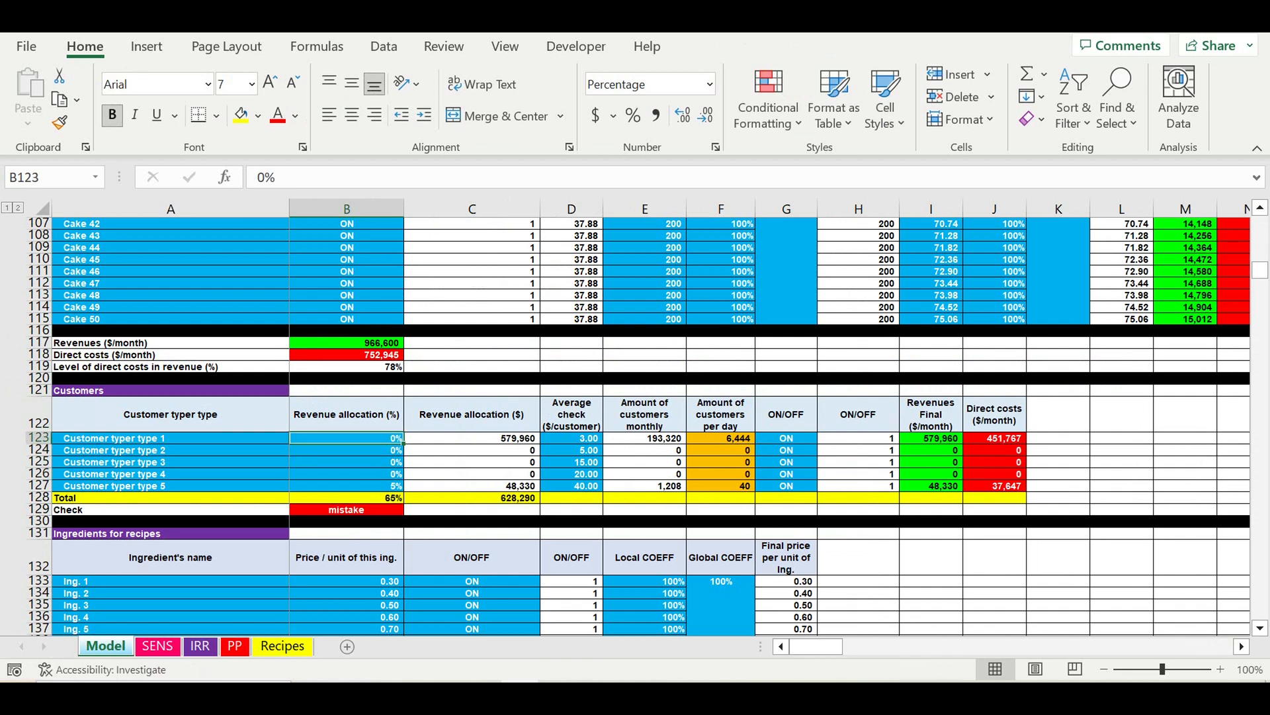
pyautogui.hotkey('ctrl', 'z')
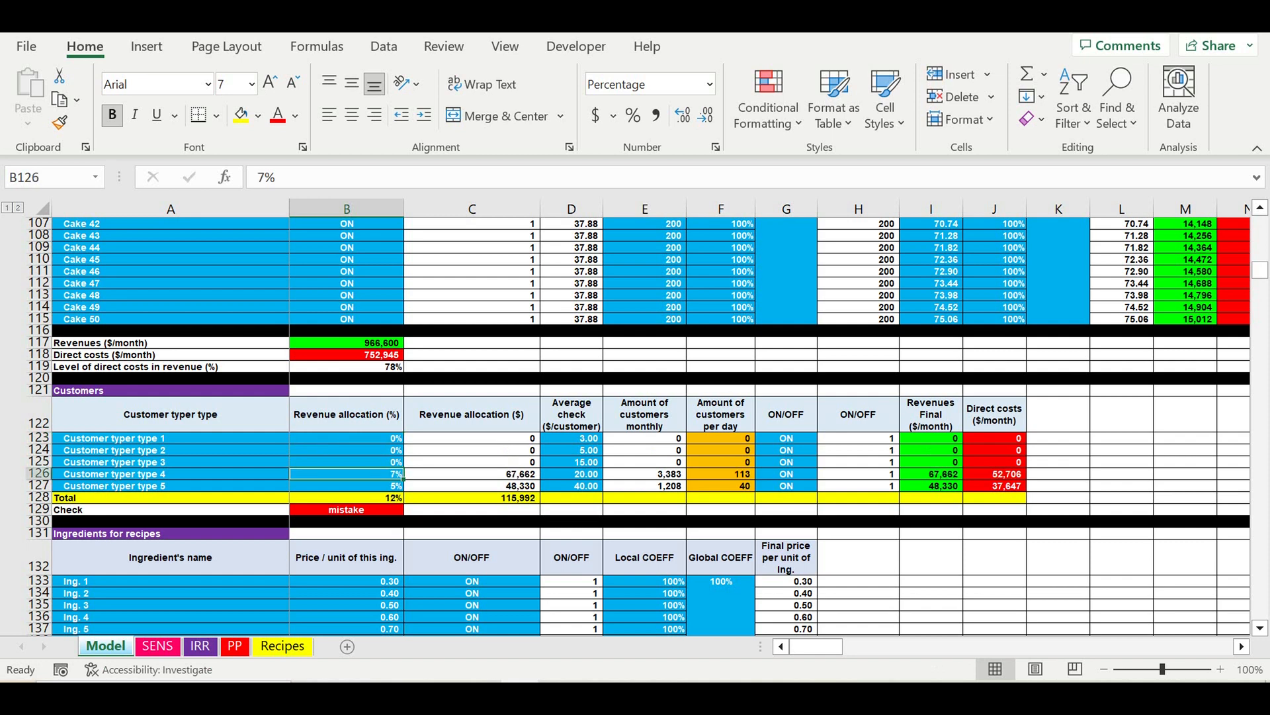
pyautogui.hotkey('ctrl', 'z')
pyautogui.hotkey('ctrl', 'z')
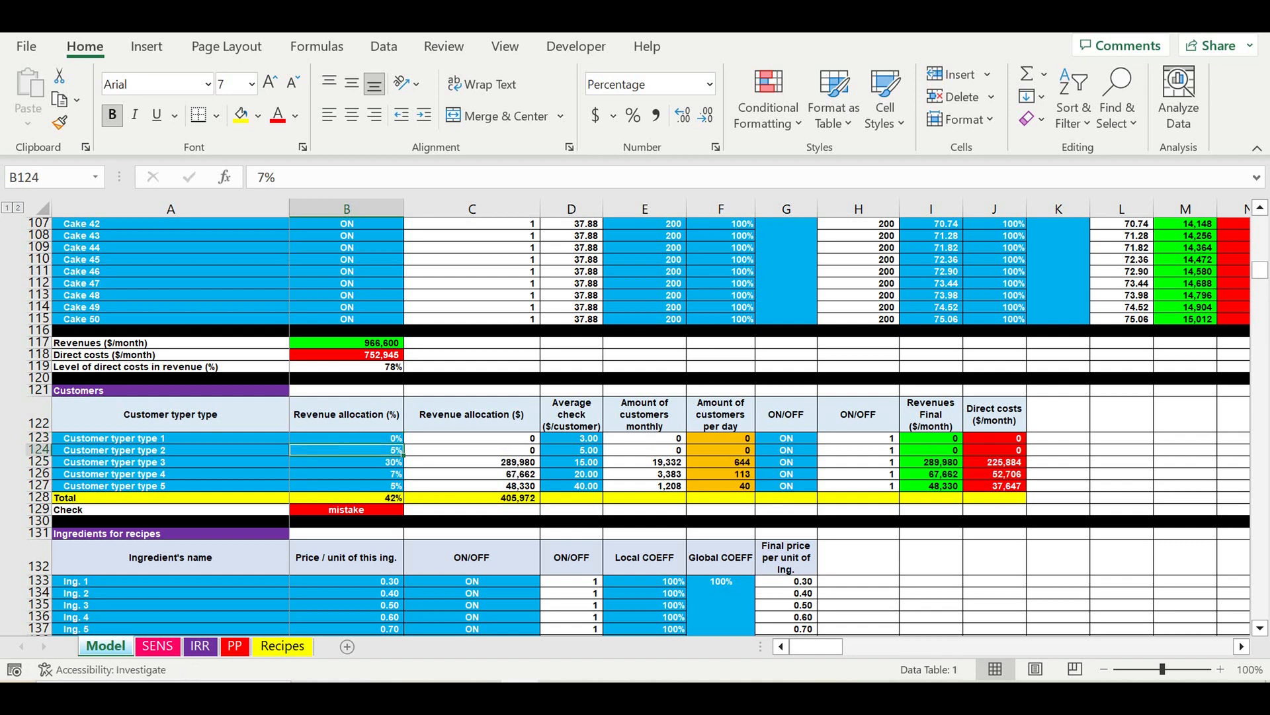
pyautogui.hotkey('ctrl', 'z')
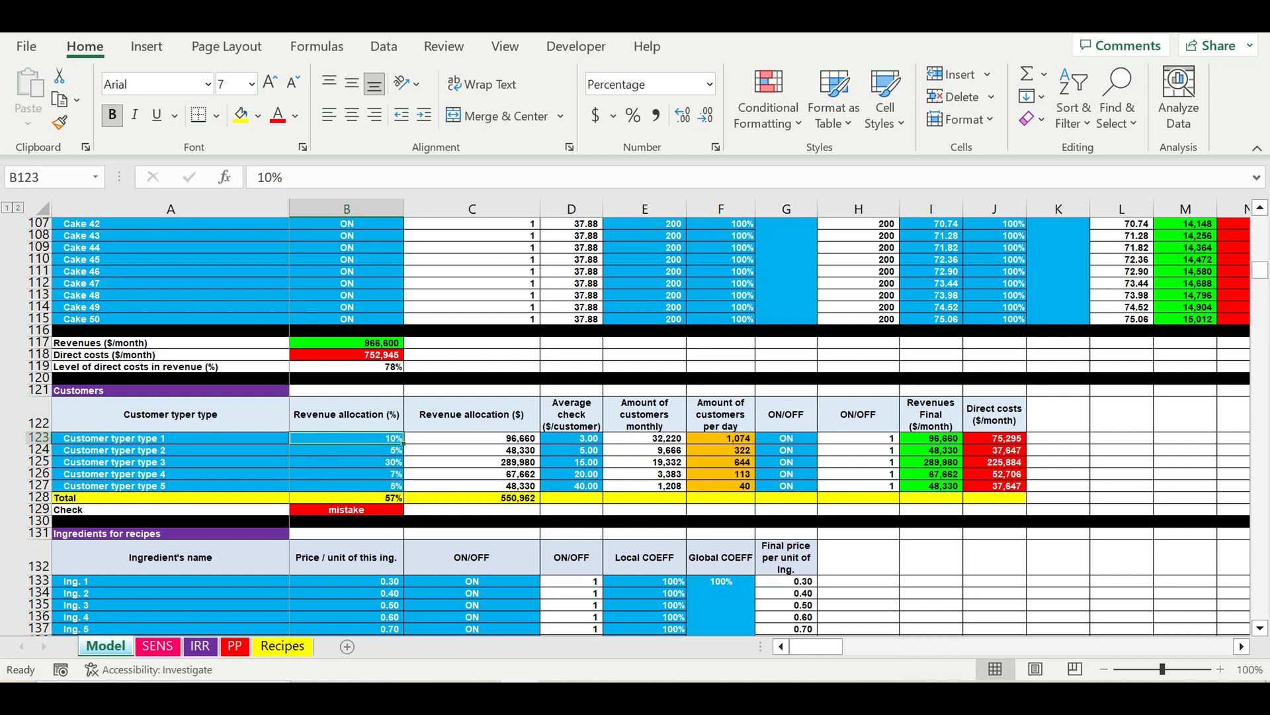
pyautogui.hotkey('ctrl', 'z')
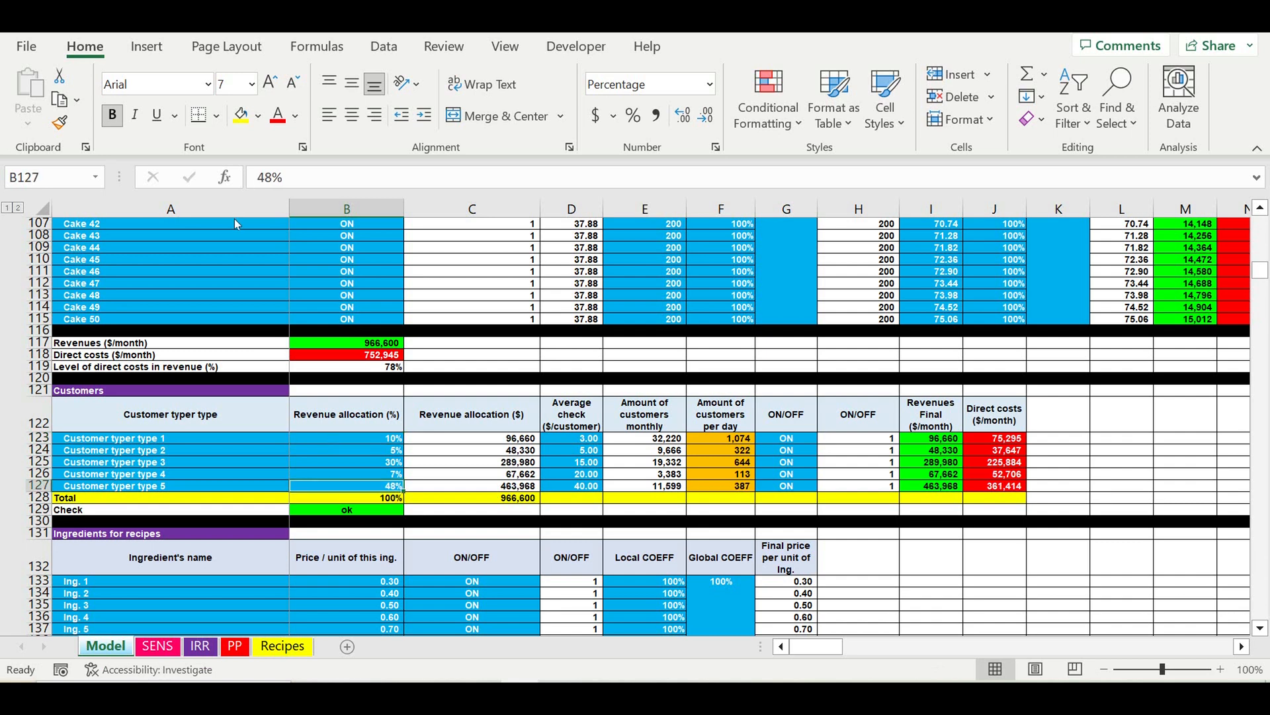
# Examine the customer ON/OFF switches, the cake quantities, the customers per day and the average checks on the Model sheet
pyautogui.click(796, 580)
pyautogui.moveTo(788, 438); pyautogui.dragTo(802, 491)
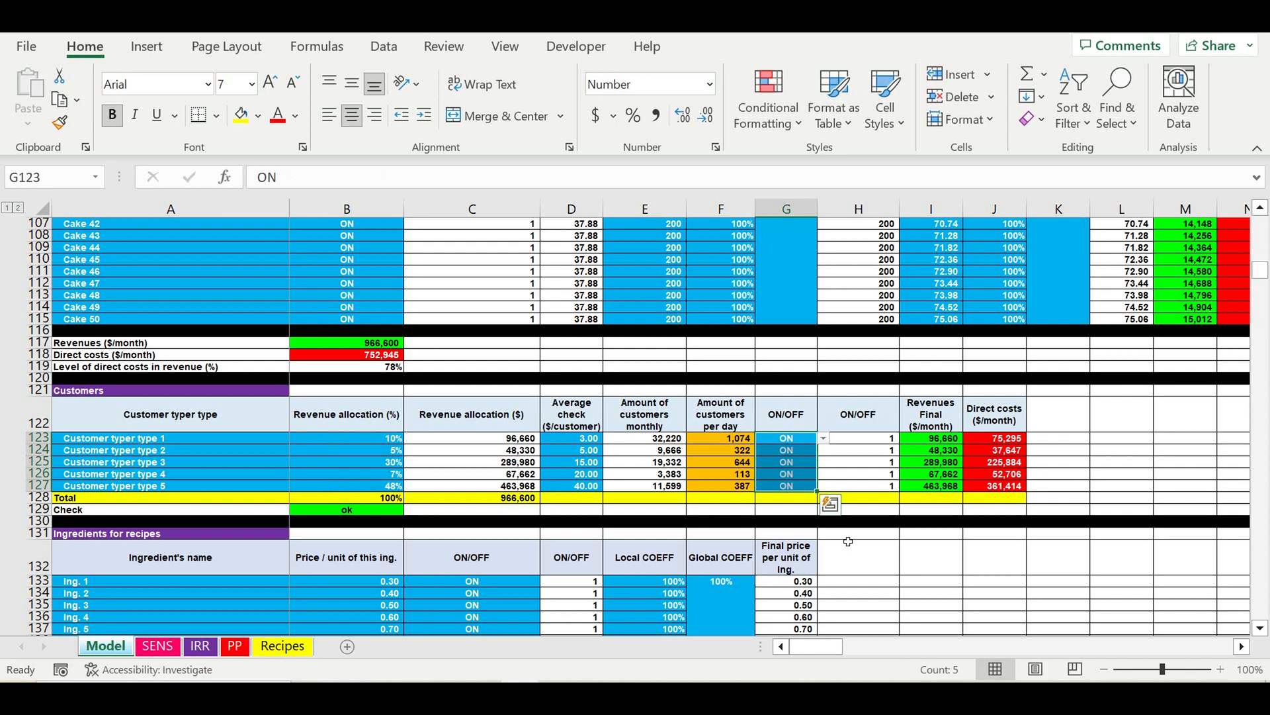
pyautogui.click(915, 559)
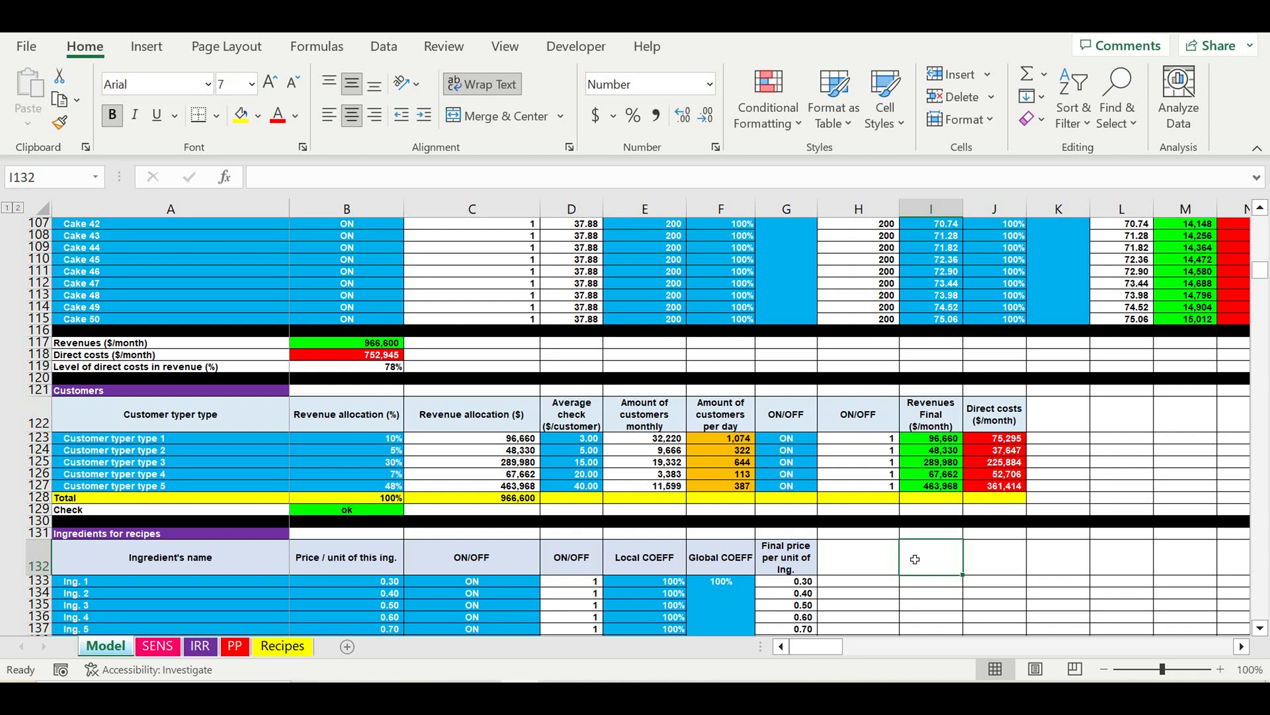
pyautogui.moveTo(654, 248); pyautogui.dragTo(661, 320)
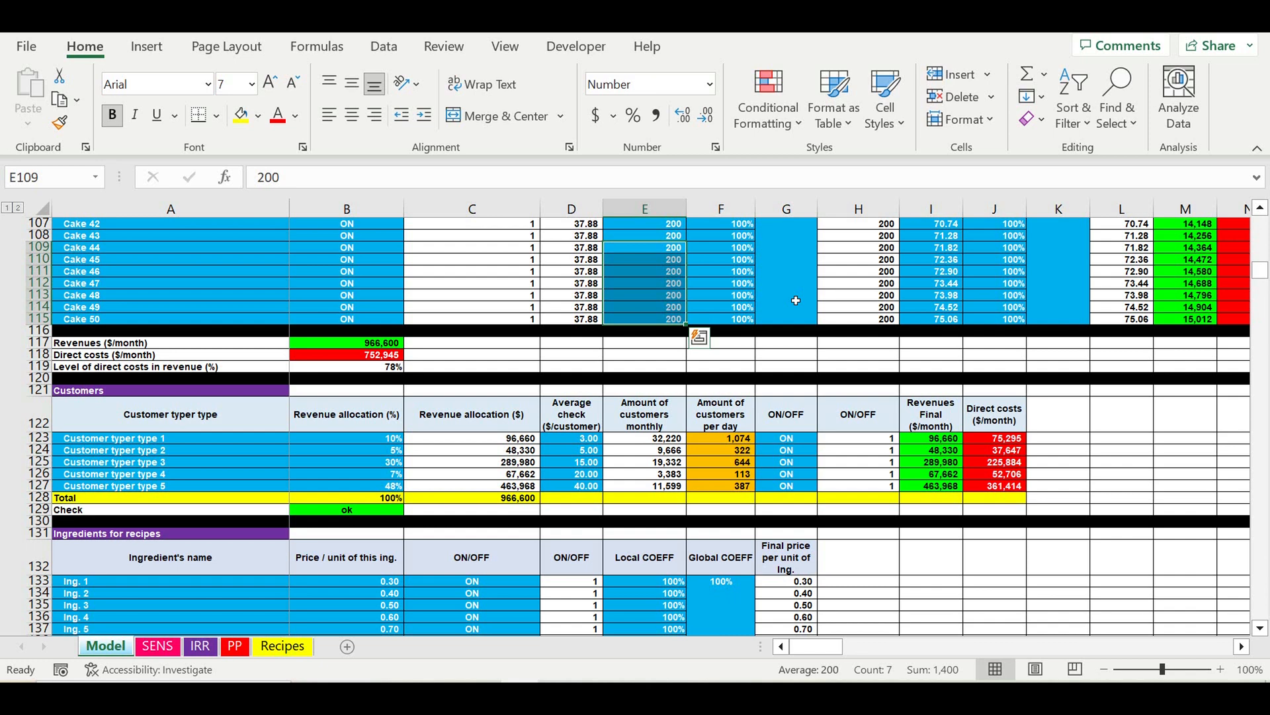
pyautogui.click(733, 440)
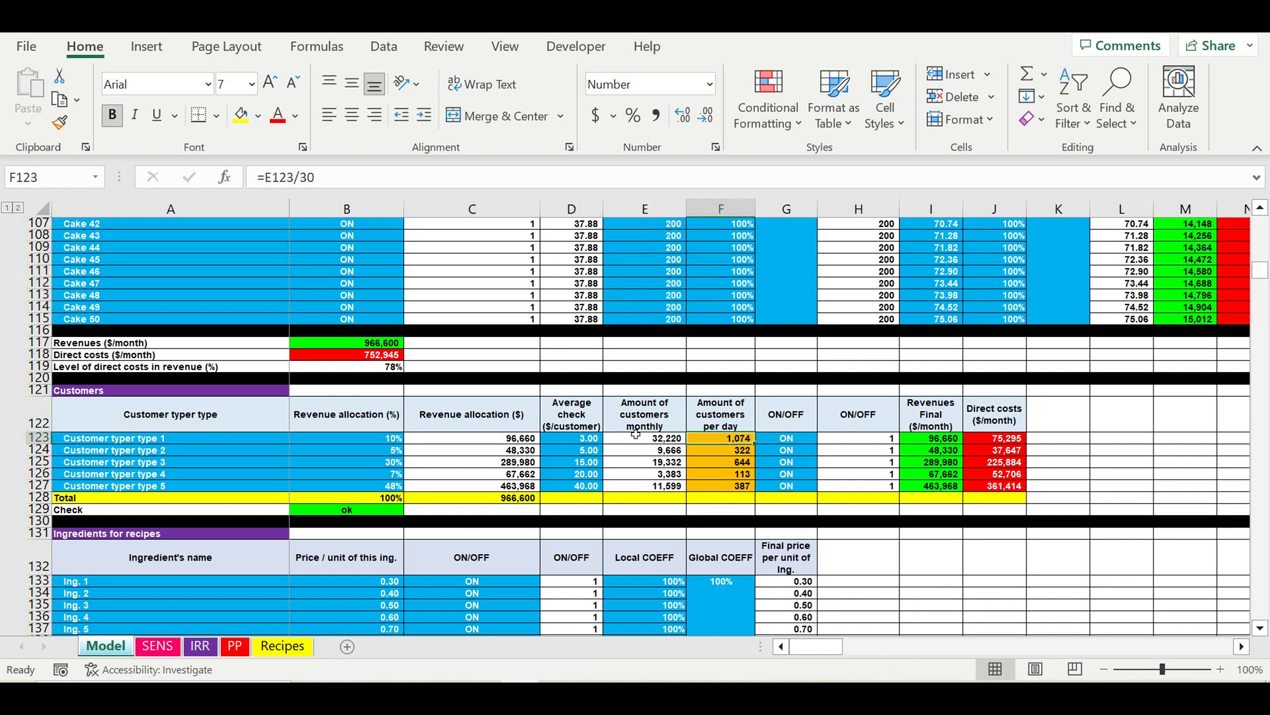
pyautogui.moveTo(562, 442); pyautogui.dragTo(567, 489)
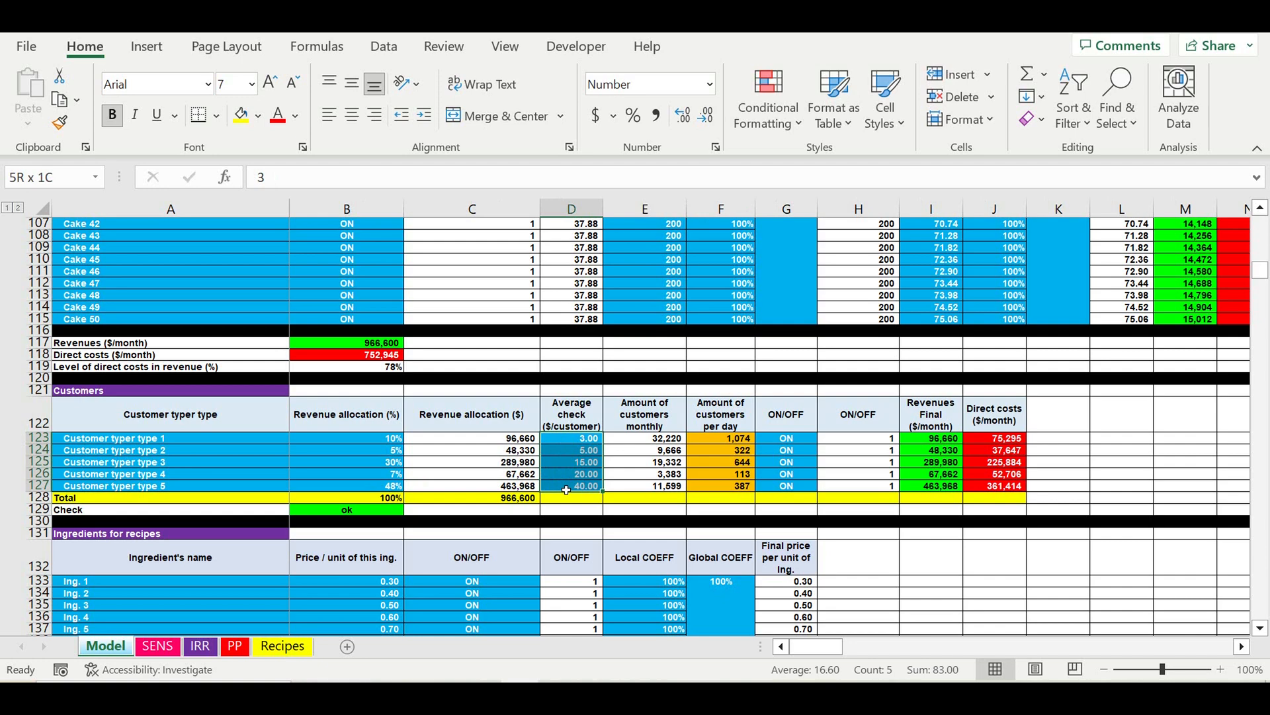
pyautogui.scroll(-2, 566, 489)
pyautogui.click(571, 391)
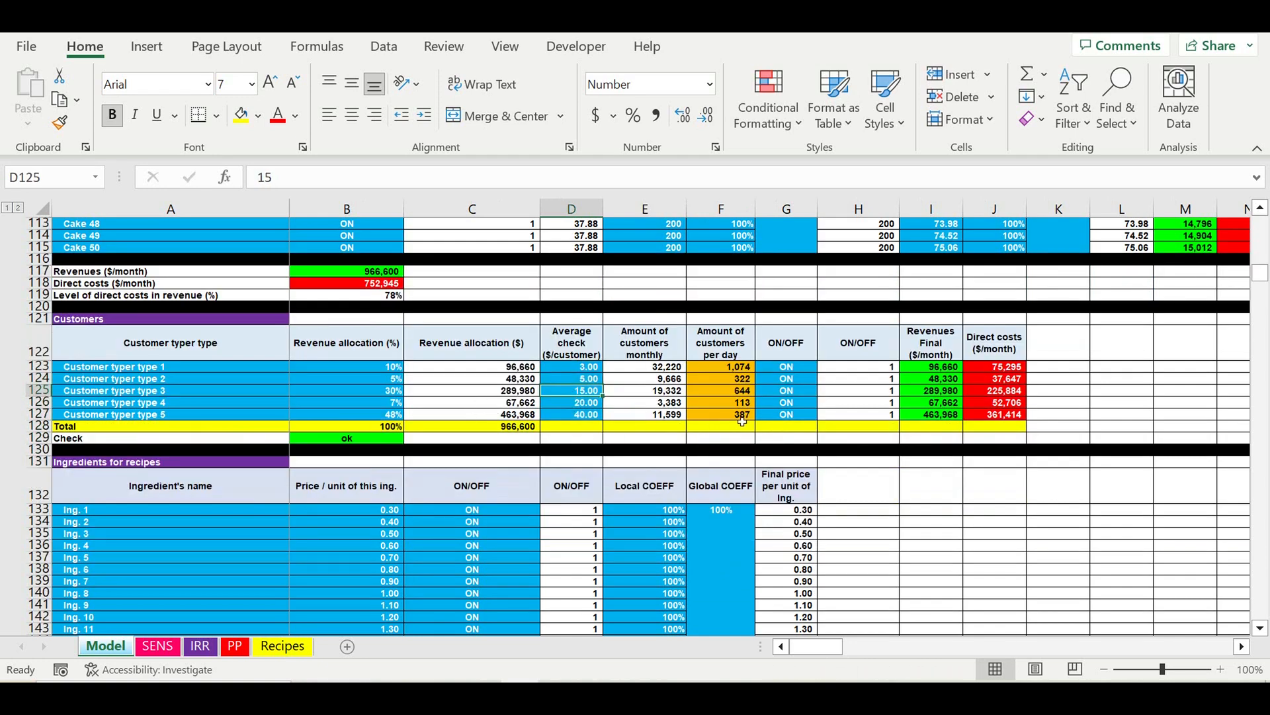
# Set the Global COEFF in the Ingredients for recipes section to 130% and view the payback charts on the PP sheet
pyautogui.scroll(-4, 741, 420)
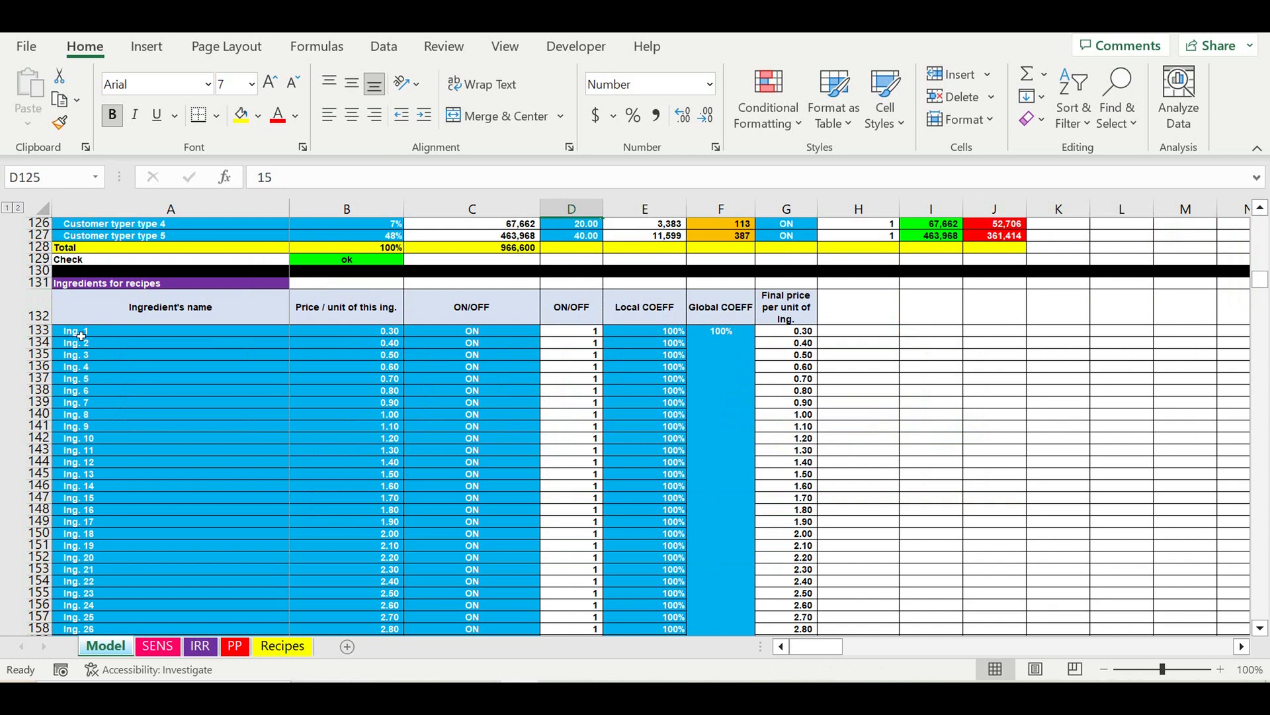
pyautogui.moveTo(80, 336); pyautogui.dragTo(265, 605)
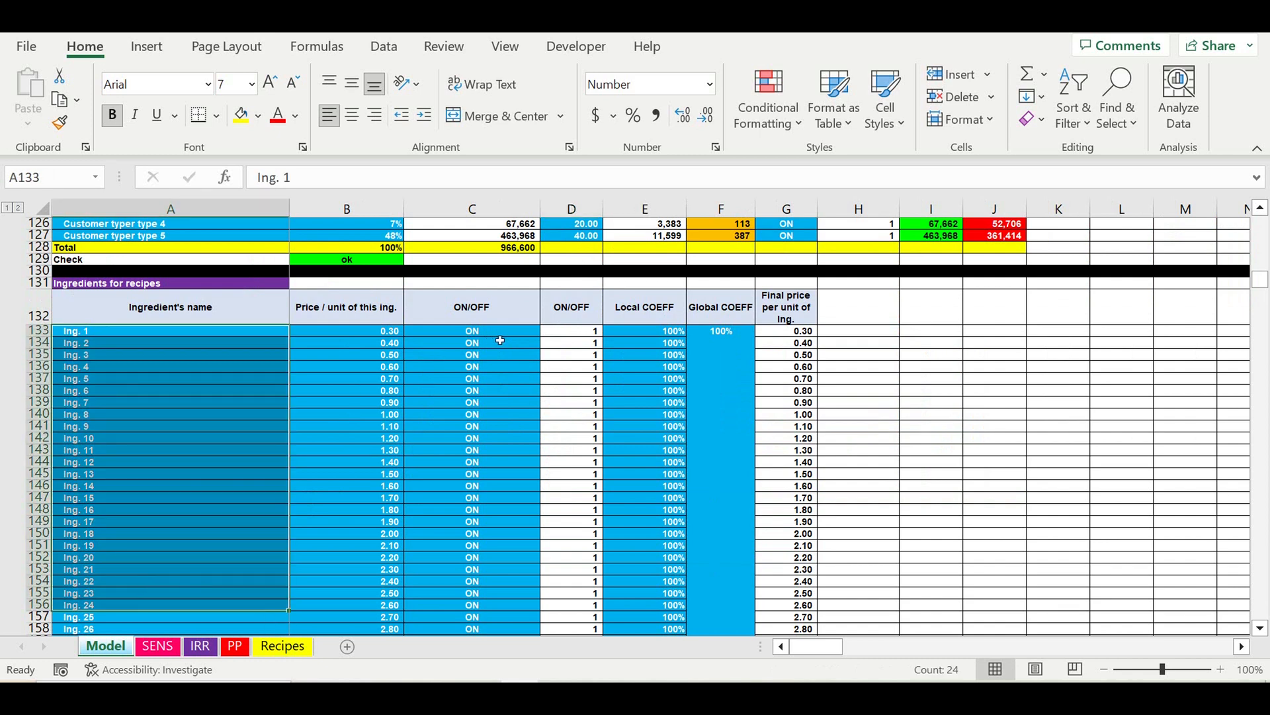
pyautogui.moveTo(499, 331); pyautogui.dragTo(490, 593)
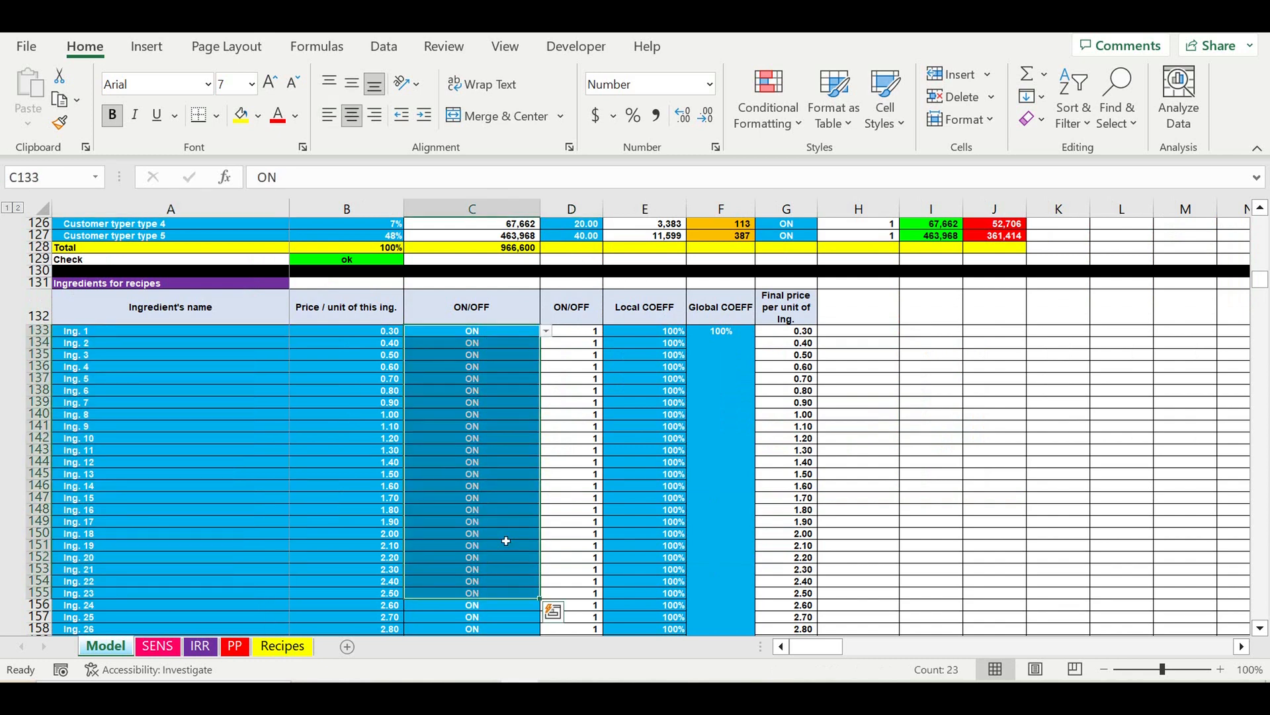
pyautogui.click(727, 354)
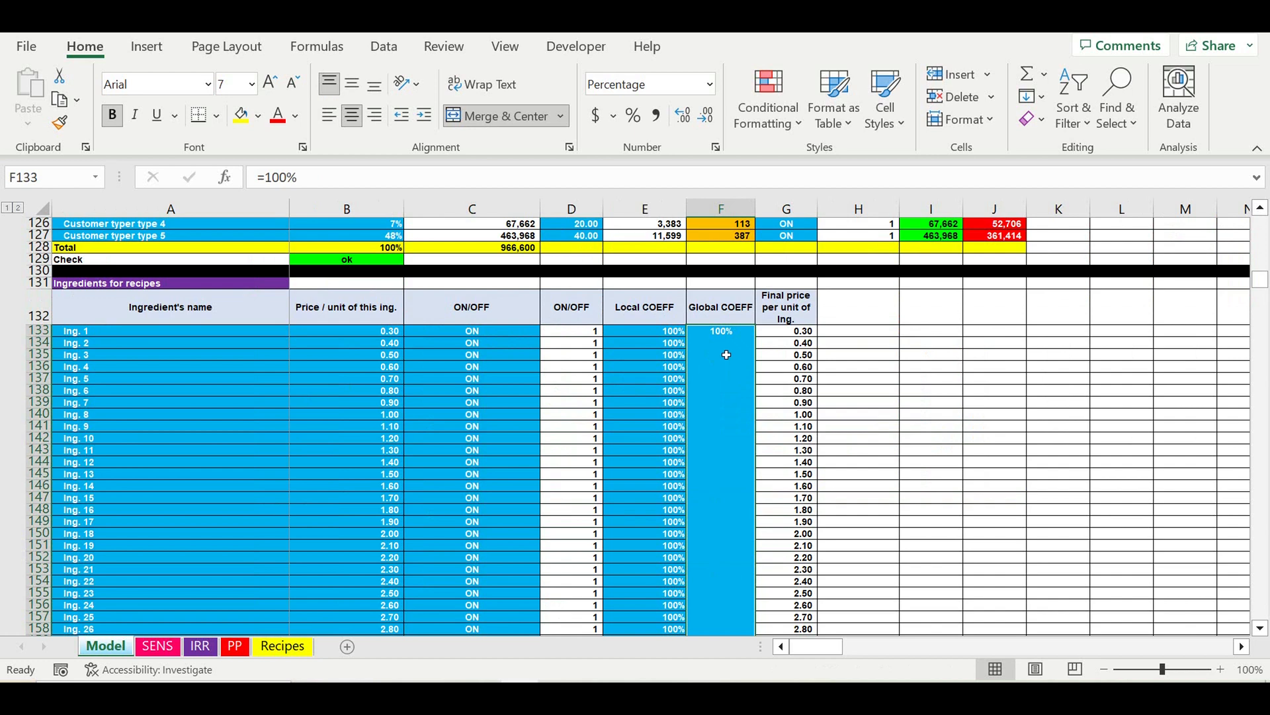
pyautogui.write('130')
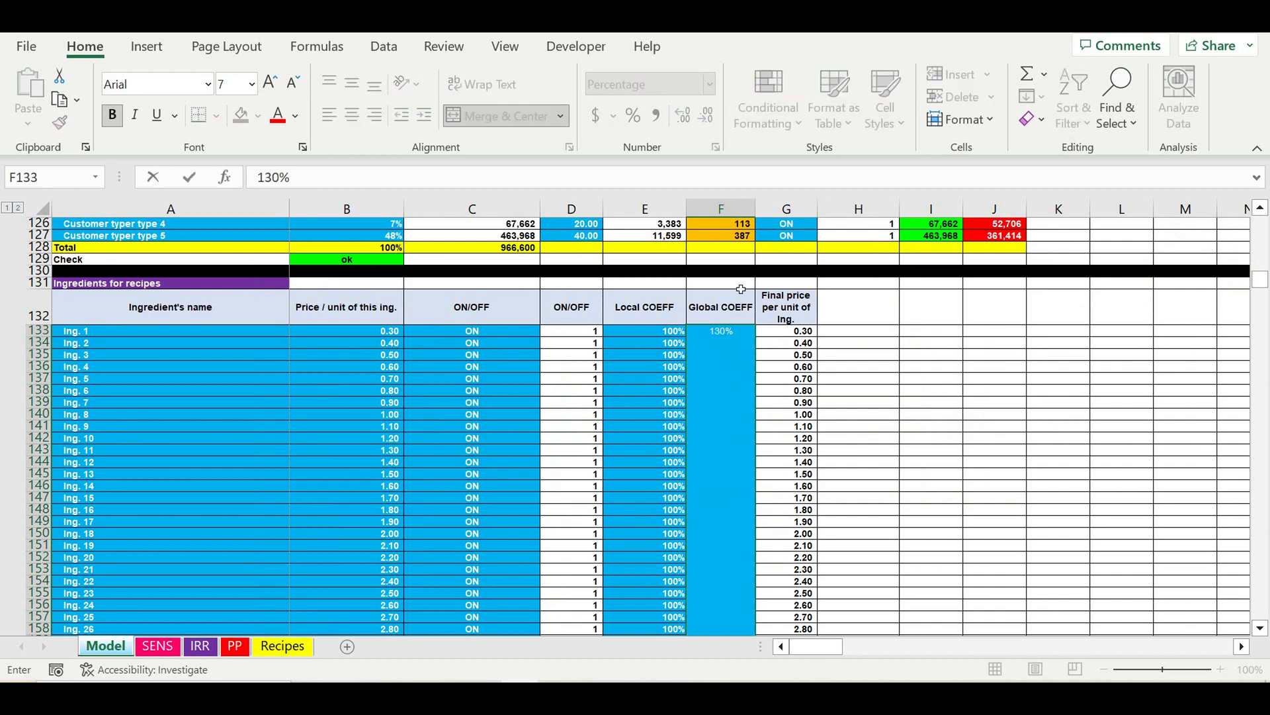
pyautogui.click(741, 289)
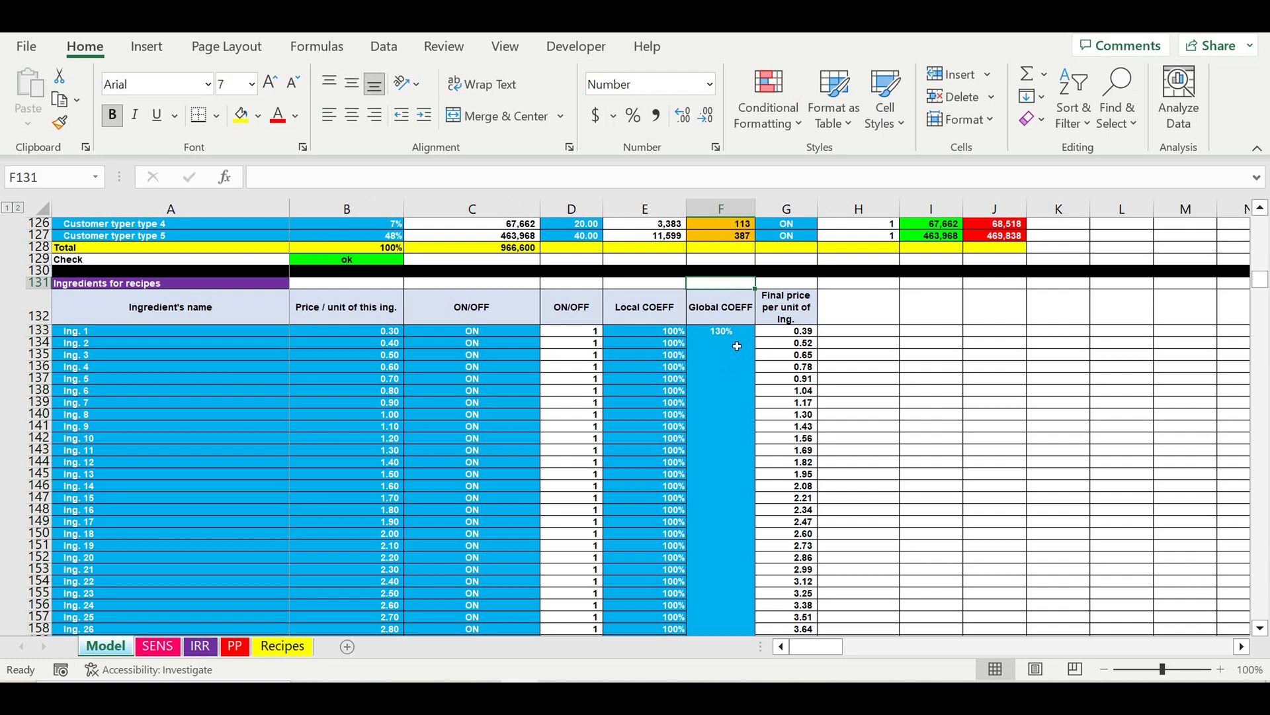
pyautogui.click(736, 346)
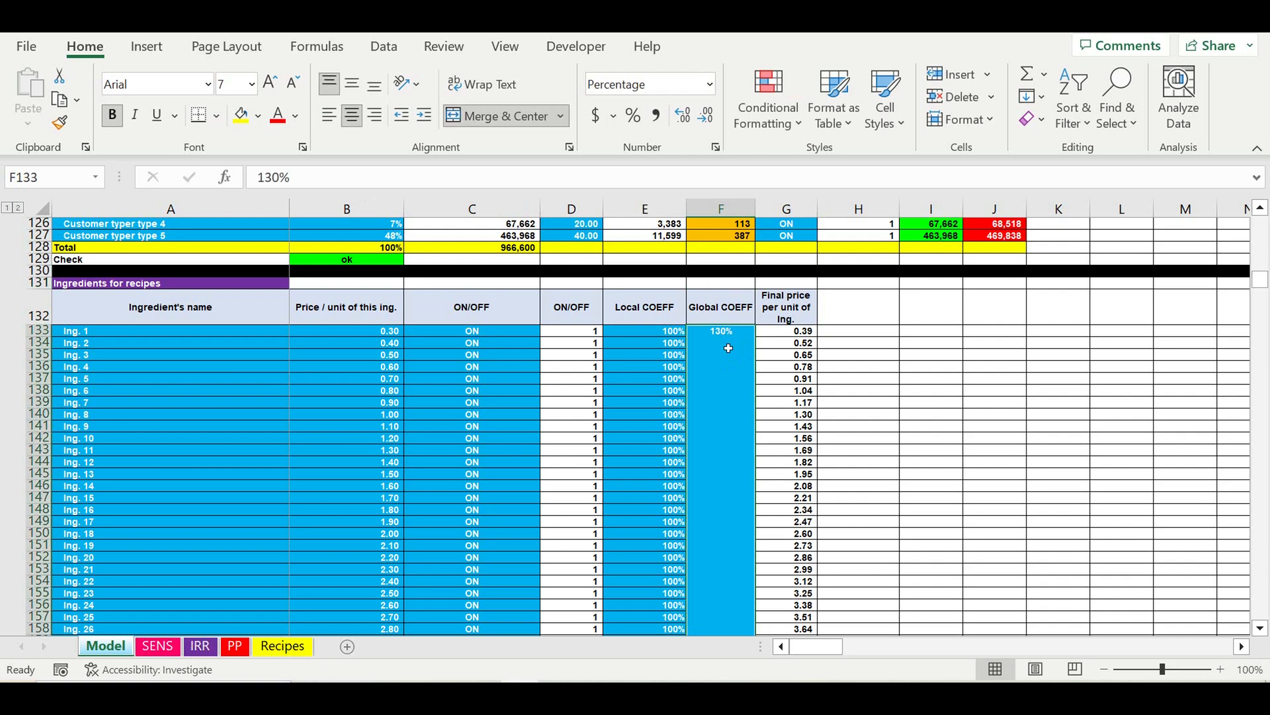
pyautogui.click(232, 647)
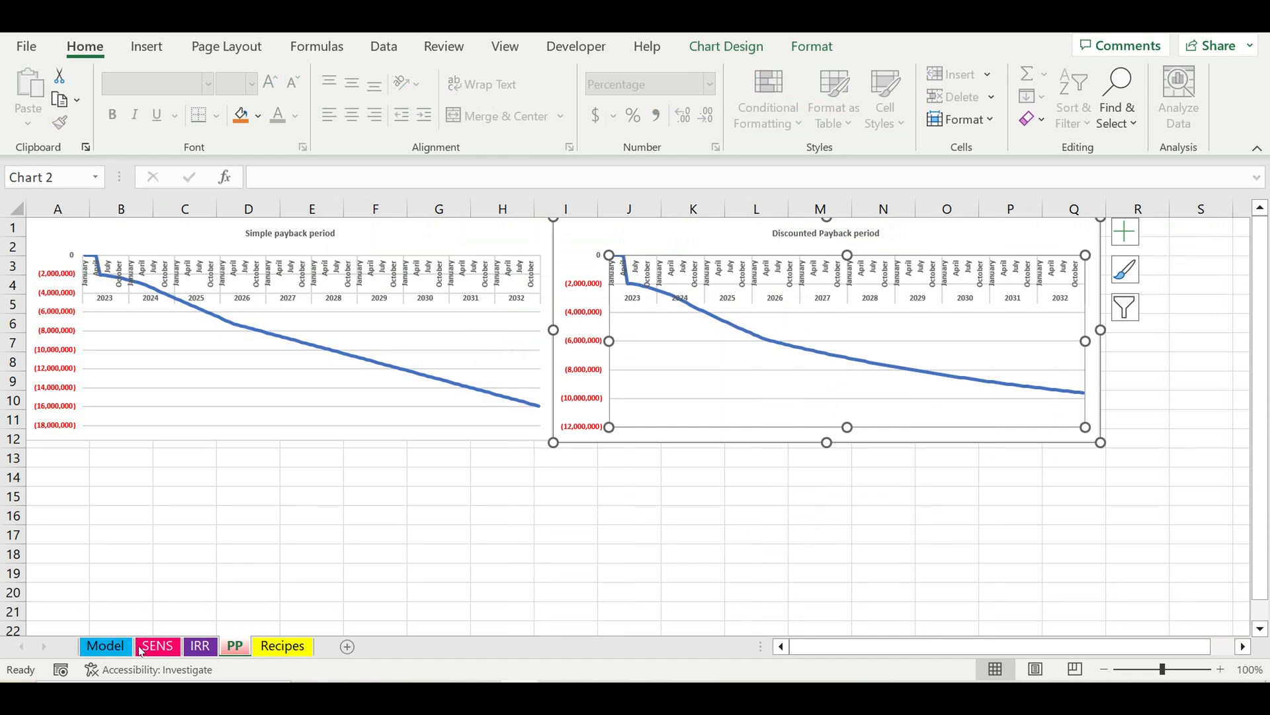
# Return to the Model sheet and set the Global COEFF of the recipe ingredients back to 100%
pyautogui.click(106, 646)
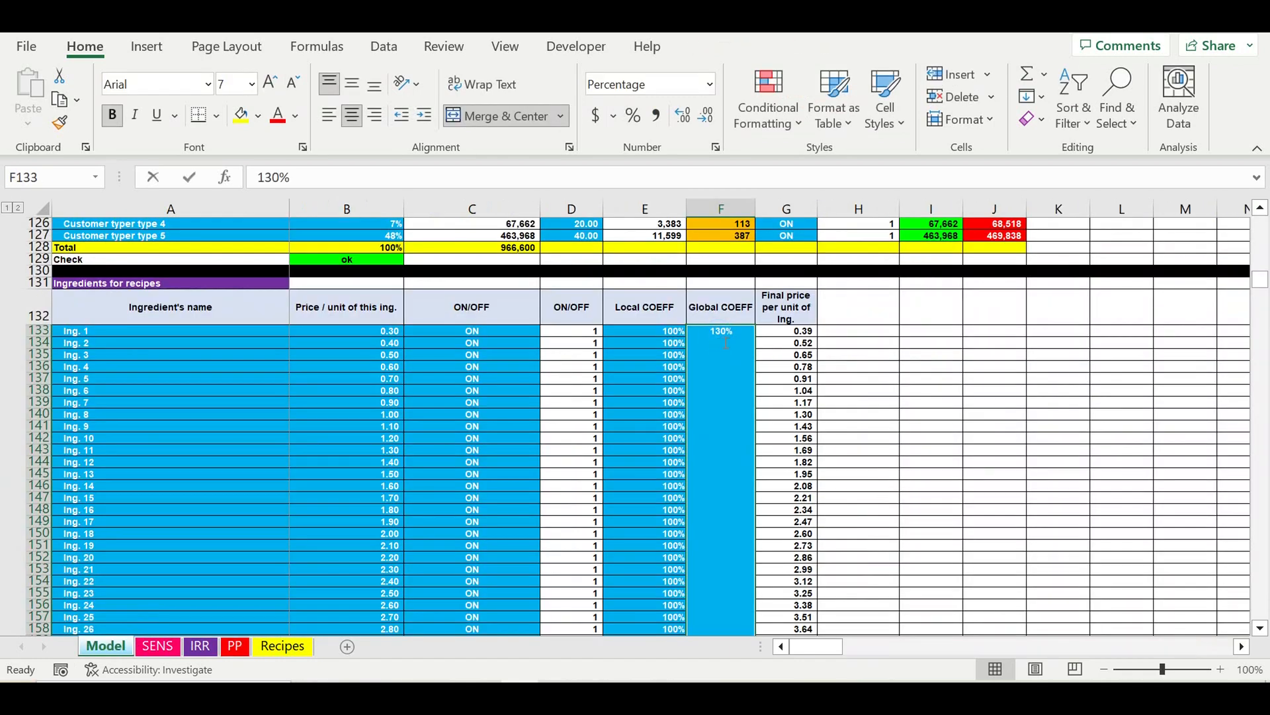
pyautogui.write('100')
pyautogui.click(717, 283)
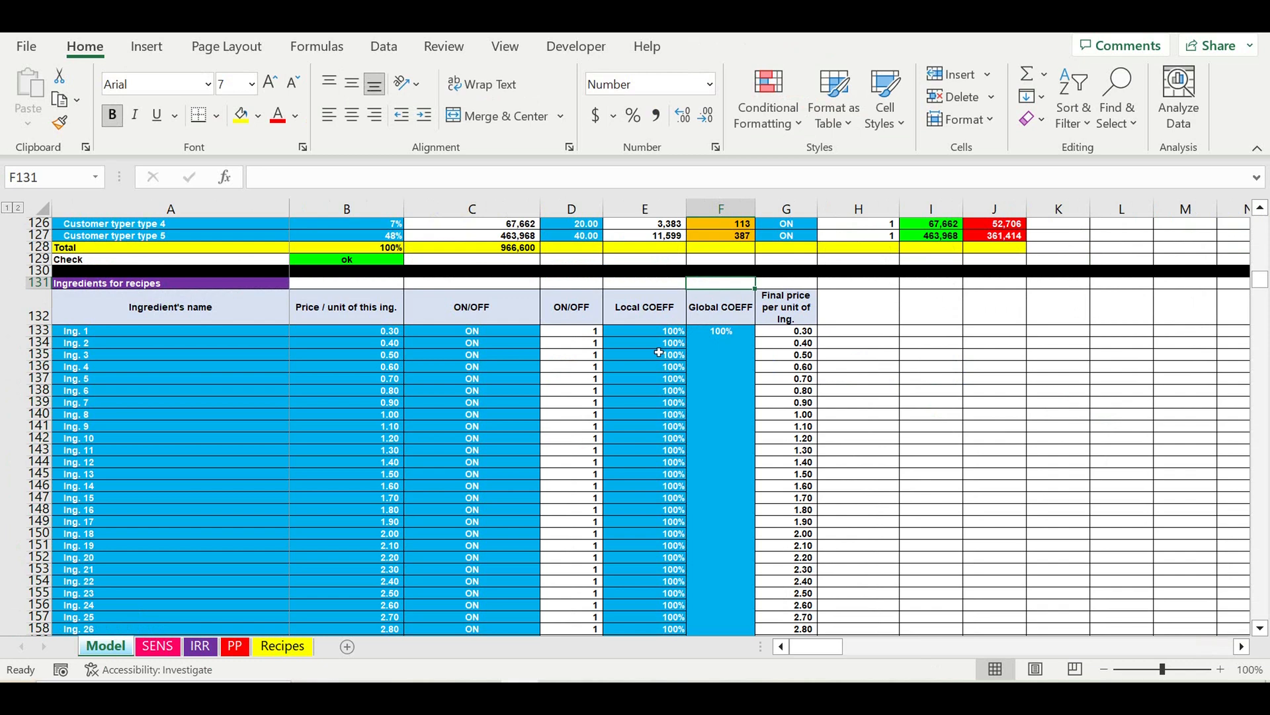
# Examine the Local COEFF and Global COEFF columns of the ingredient list down to the Operating activity start section
pyautogui.click(658, 343)
pyautogui.moveTo(657, 360); pyautogui.dragTo(676, 569)
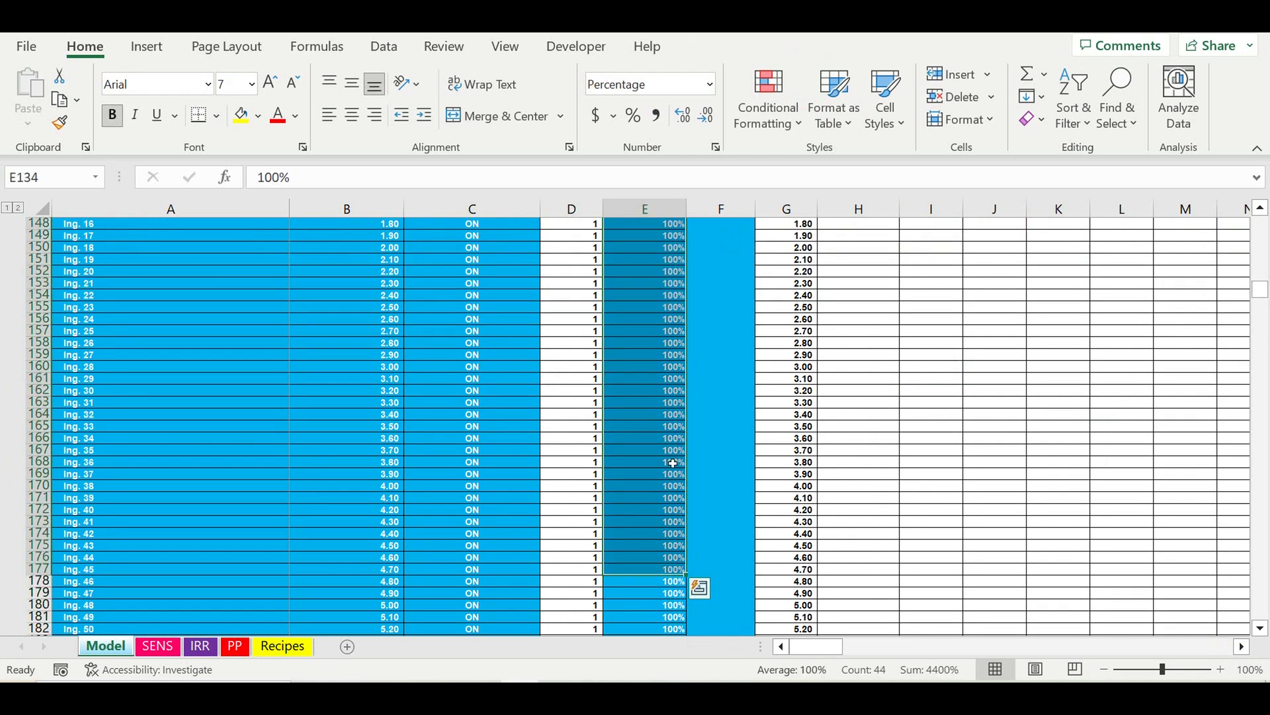
pyautogui.scroll(5, 673, 463)
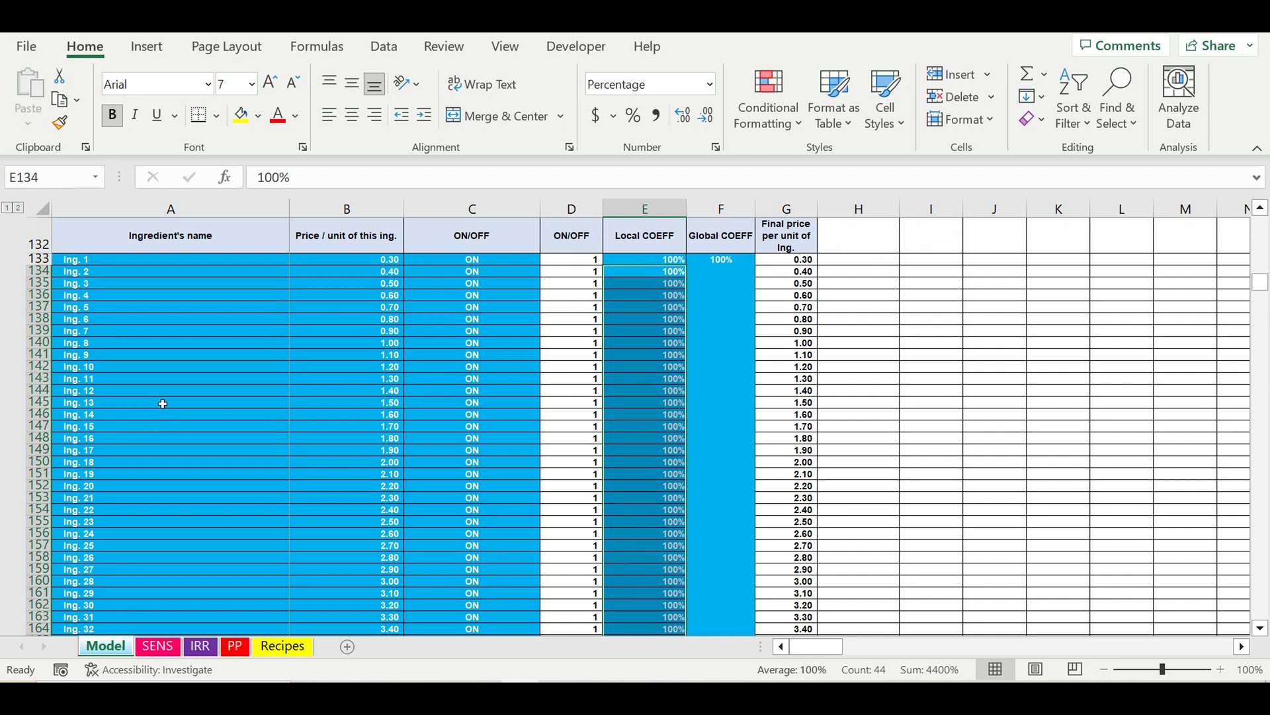
pyautogui.click(748, 379)
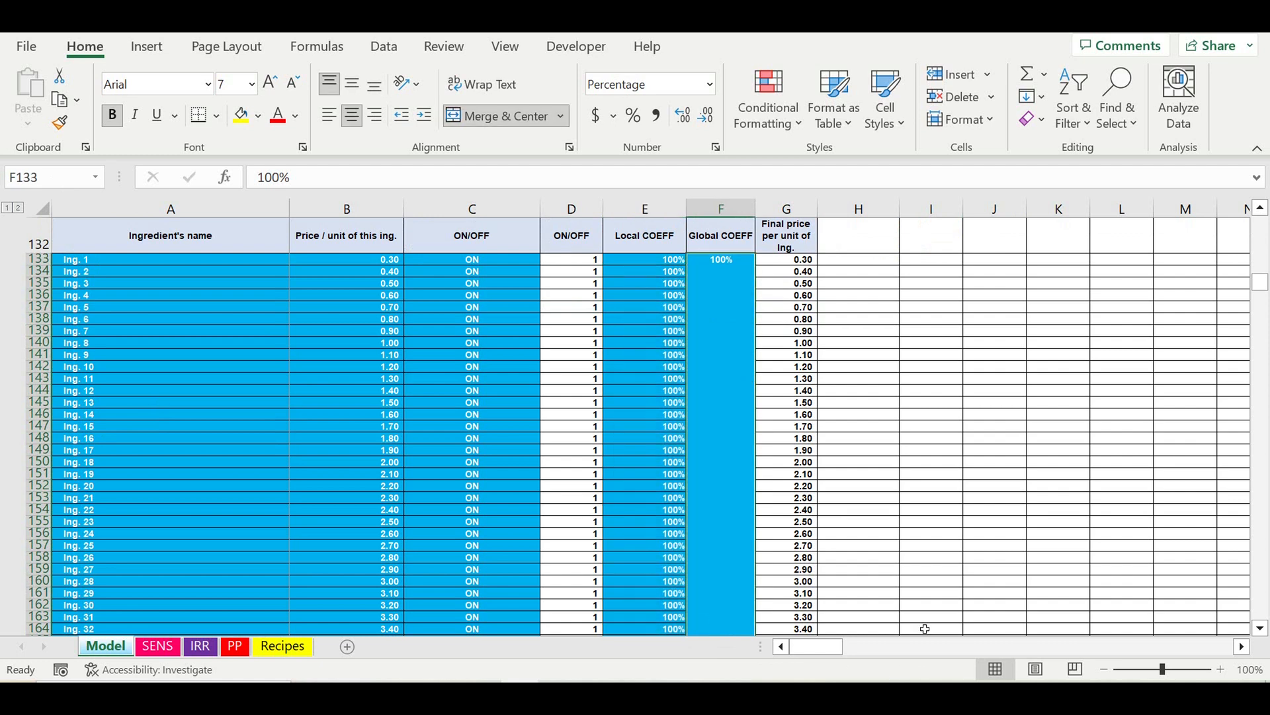
pyautogui.scroll(-20, 742, 412)
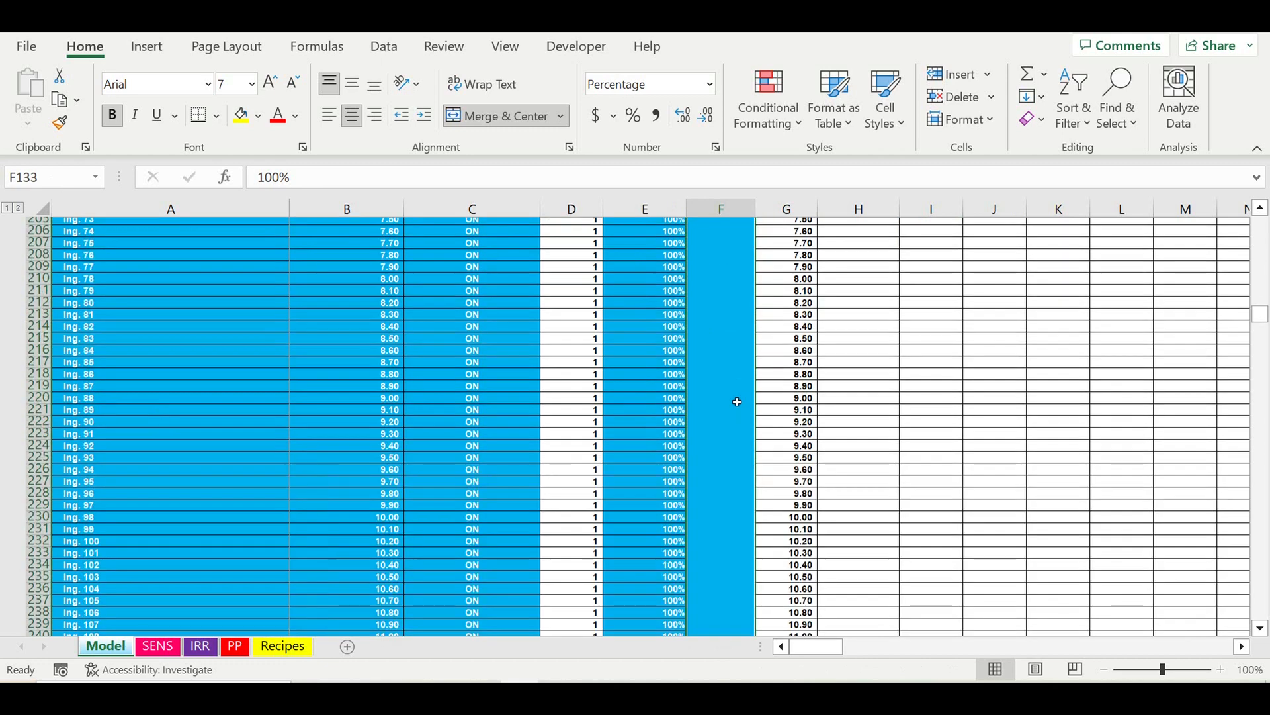
pyautogui.scroll(-20, 737, 401)
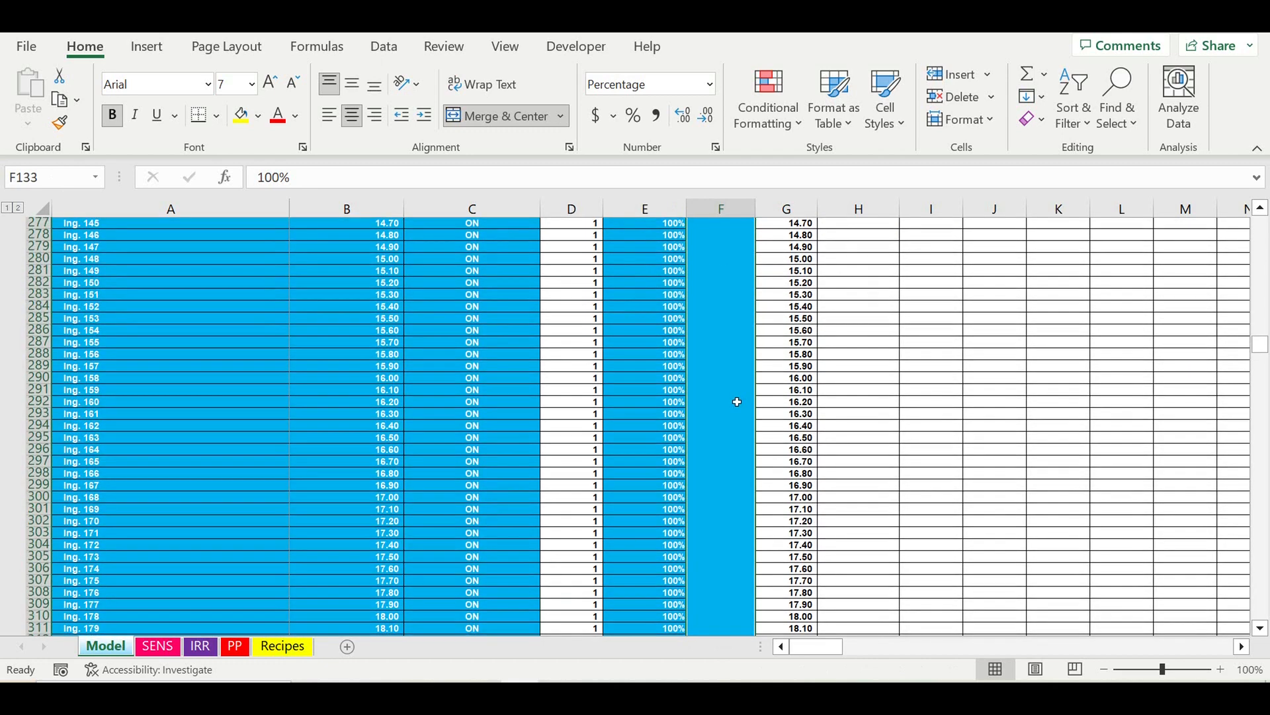
pyautogui.scroll(-20, 737, 402)
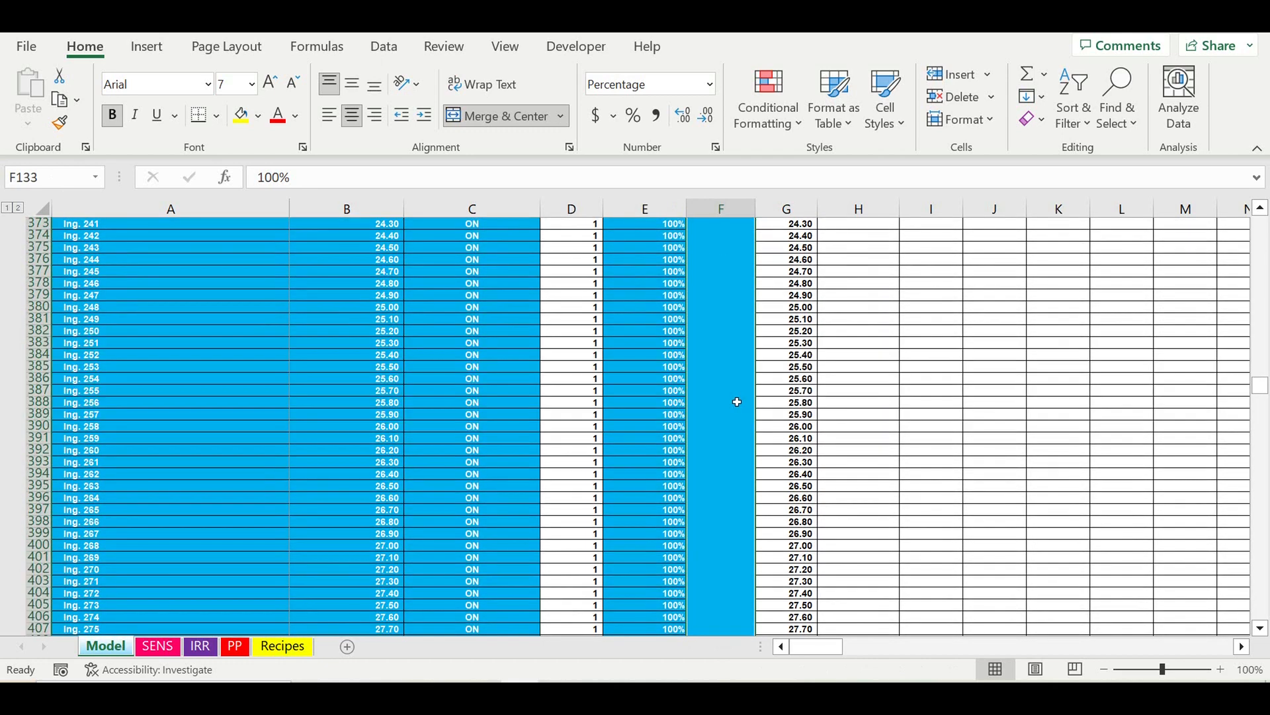
pyautogui.scroll(-20, 737, 401)
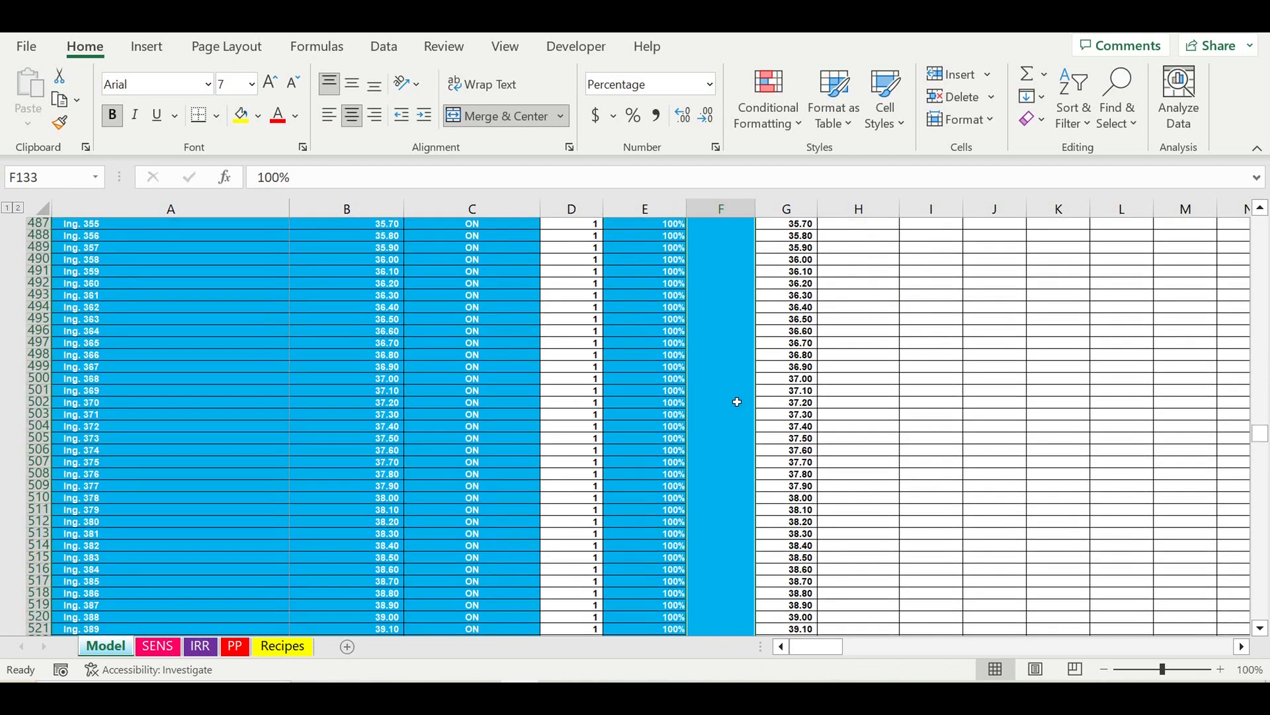
pyautogui.scroll(-20, 737, 401)
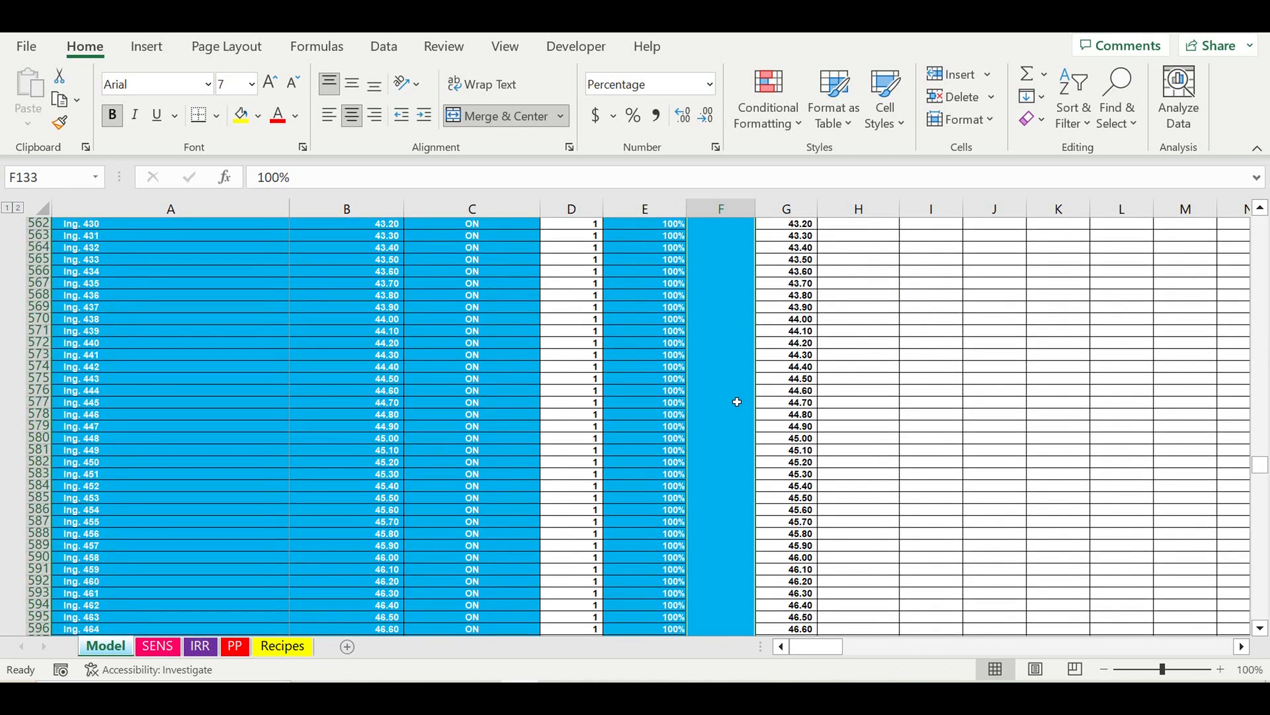
pyautogui.scroll(-9, 737, 402)
pyautogui.scroll(2, 367, 391)
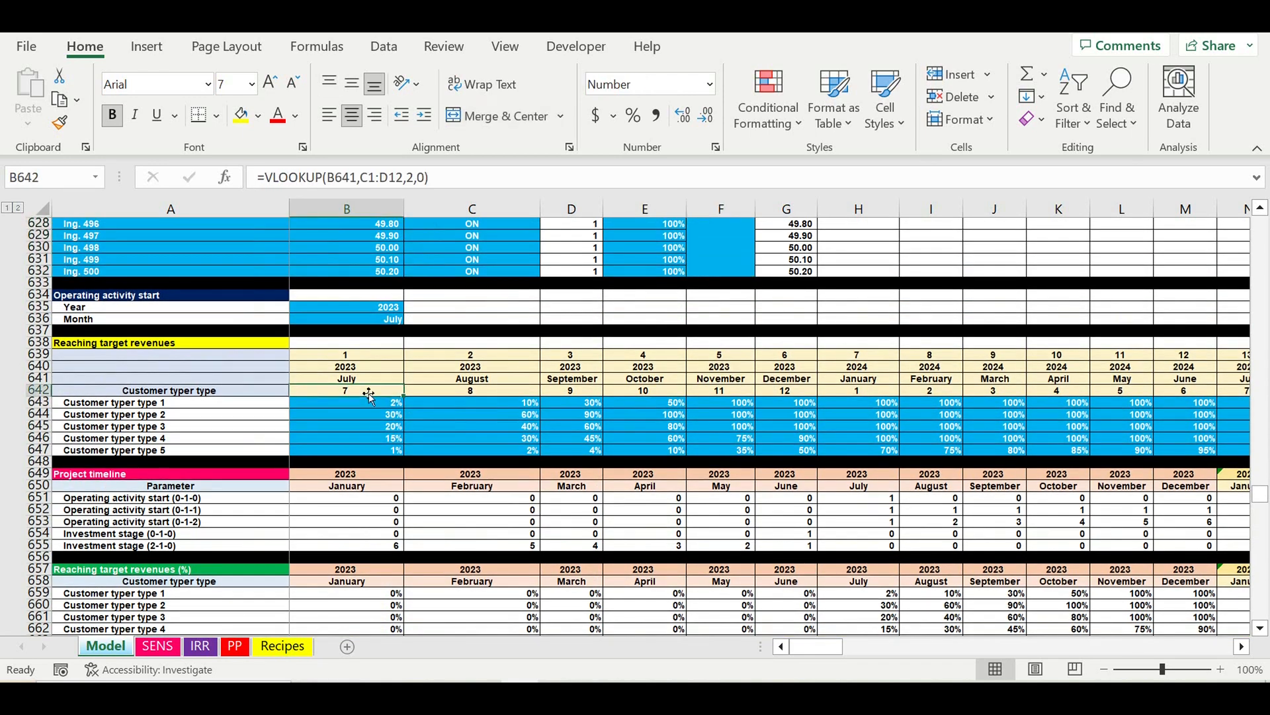
# Set the Operating activity start month to November and view the payback charts on the PP sheet
pyautogui.click(368, 308)
pyautogui.moveTo(367, 308); pyautogui.dragTo(371, 319)
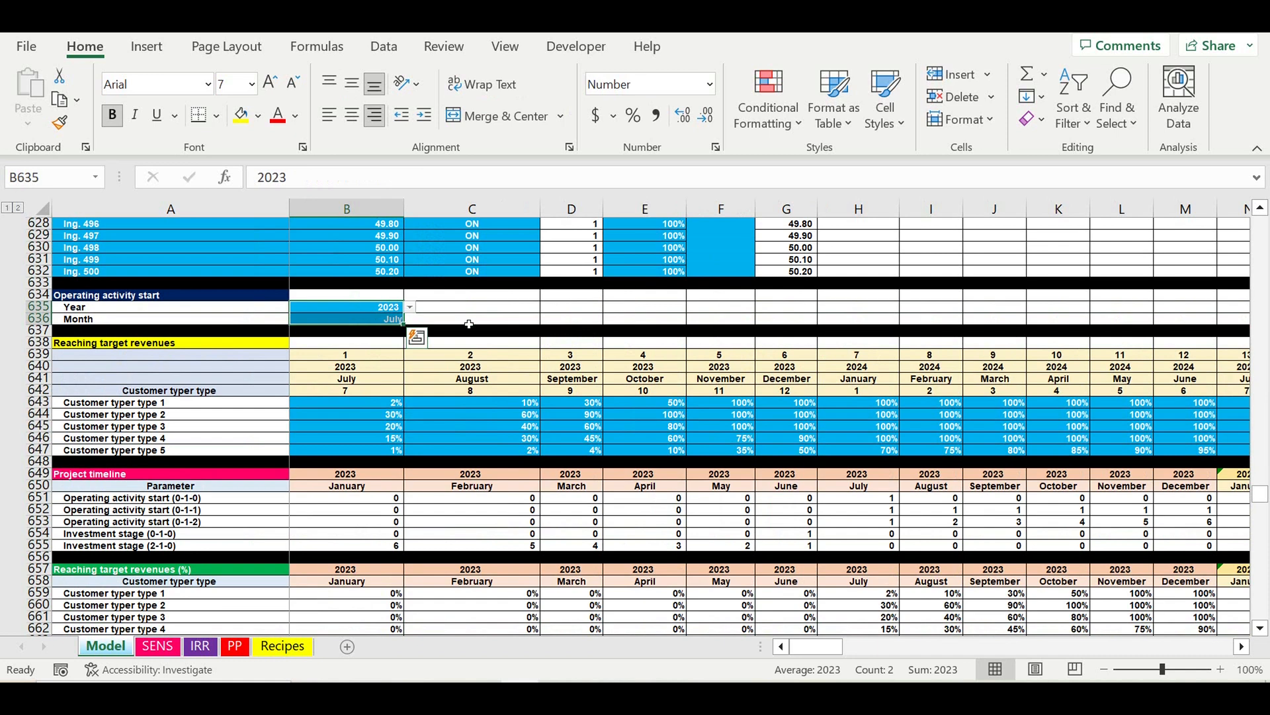
pyautogui.click(384, 307)
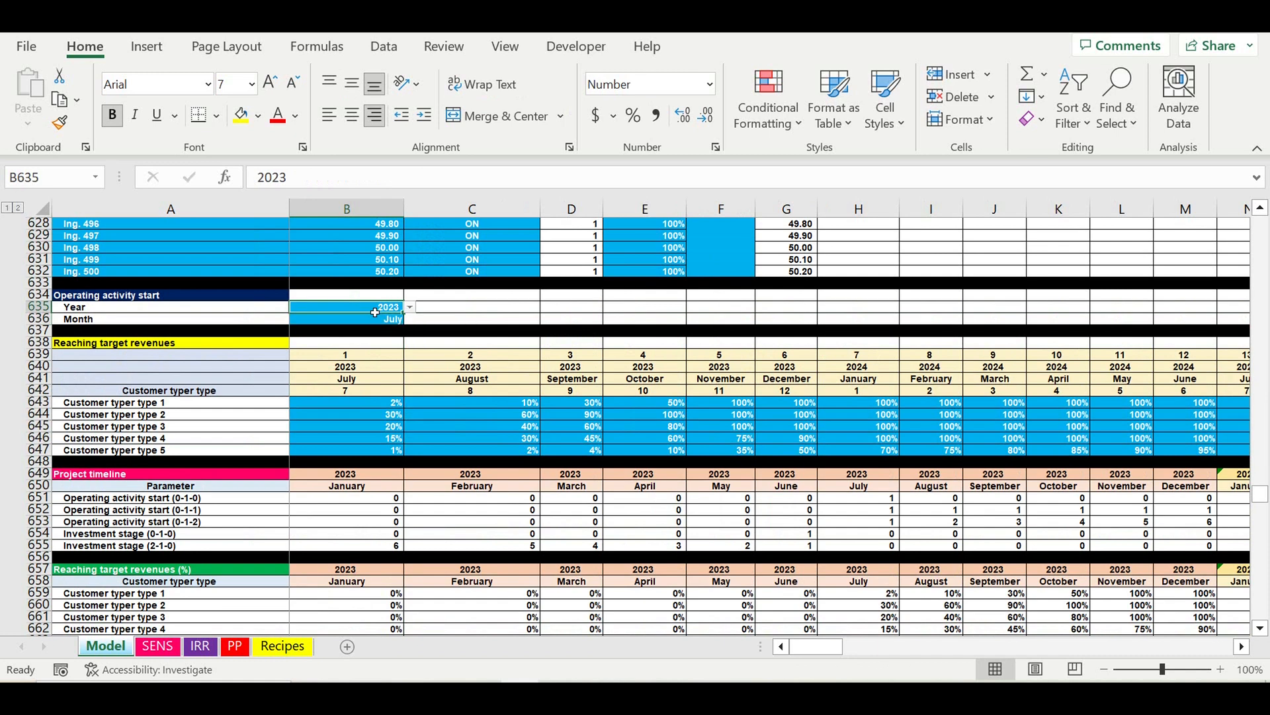
pyautogui.click(377, 319)
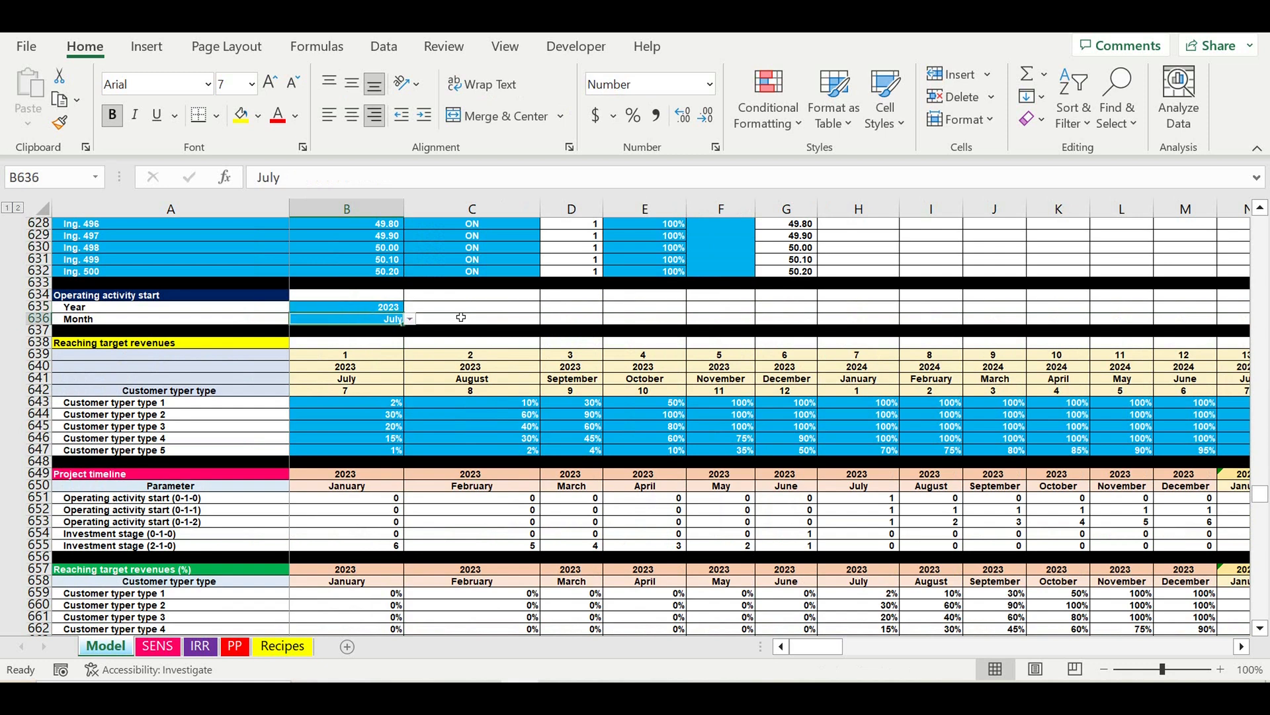
pyautogui.click(410, 319)
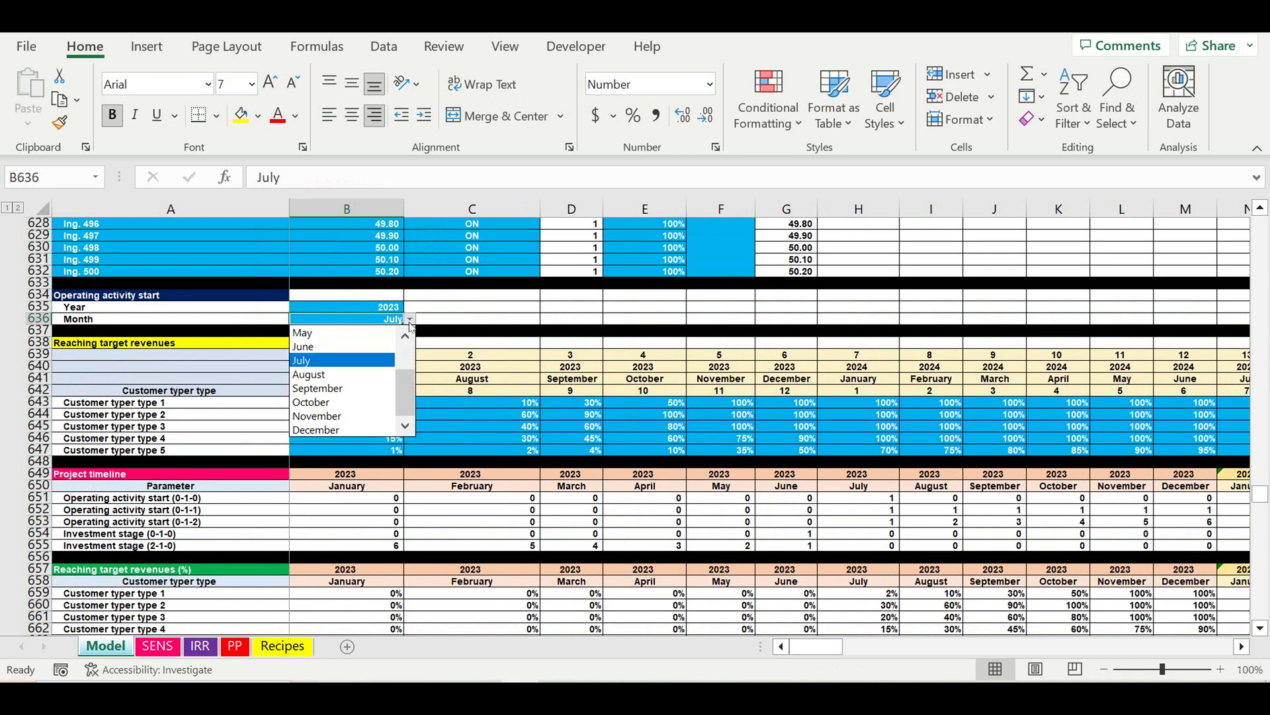
pyautogui.click(368, 416)
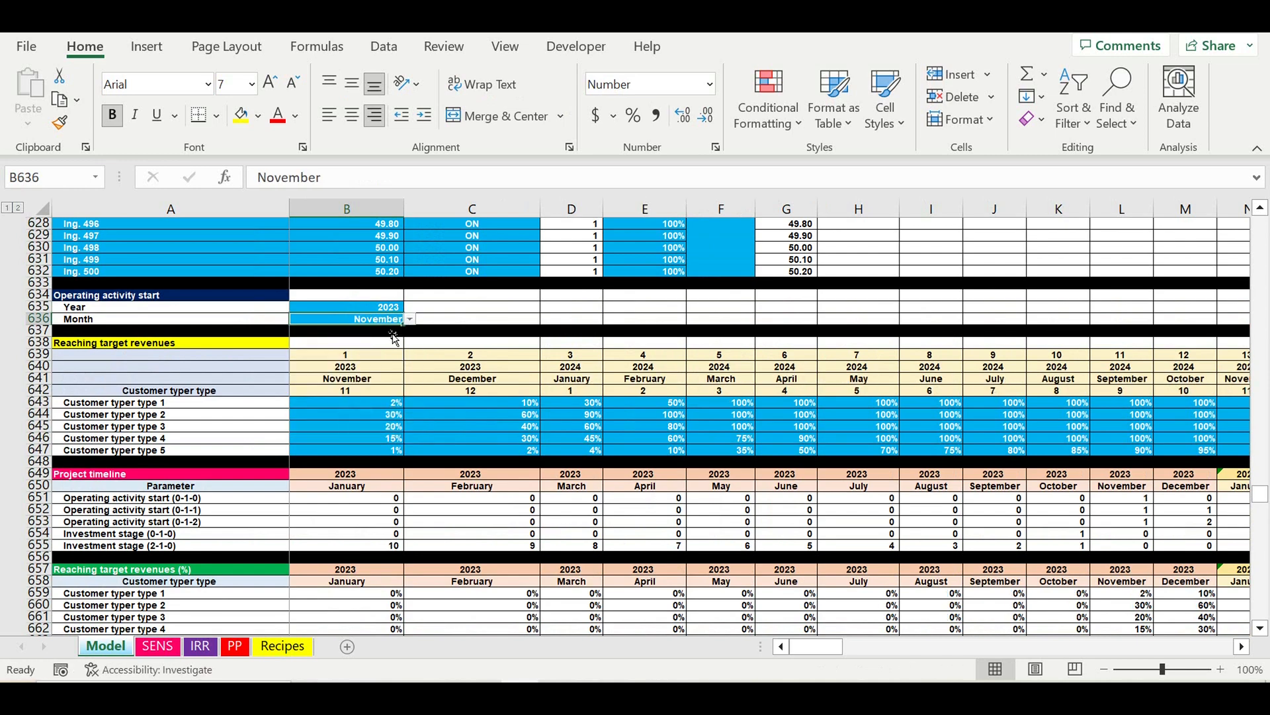
pyautogui.click(235, 645)
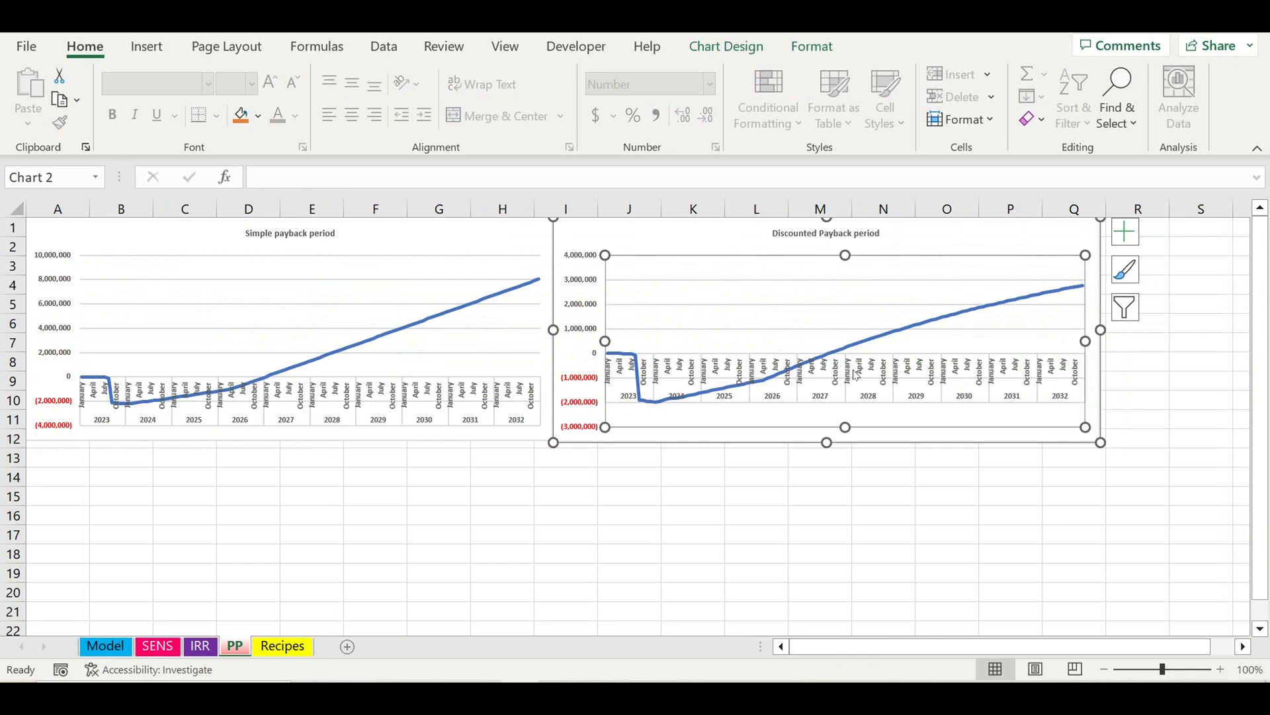
# Set the Operating activity start year to 2024 on the Model sheet and view the payback charts again
pyautogui.click(105, 646)
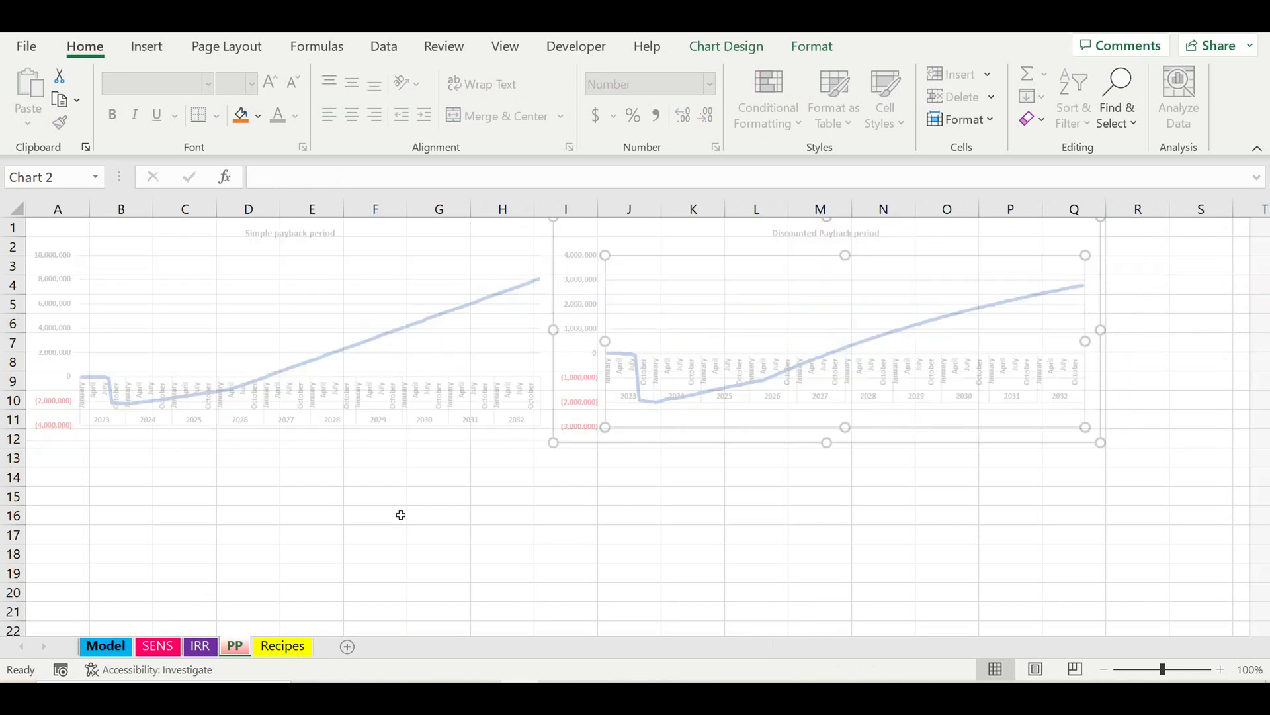
pyautogui.press('Up')
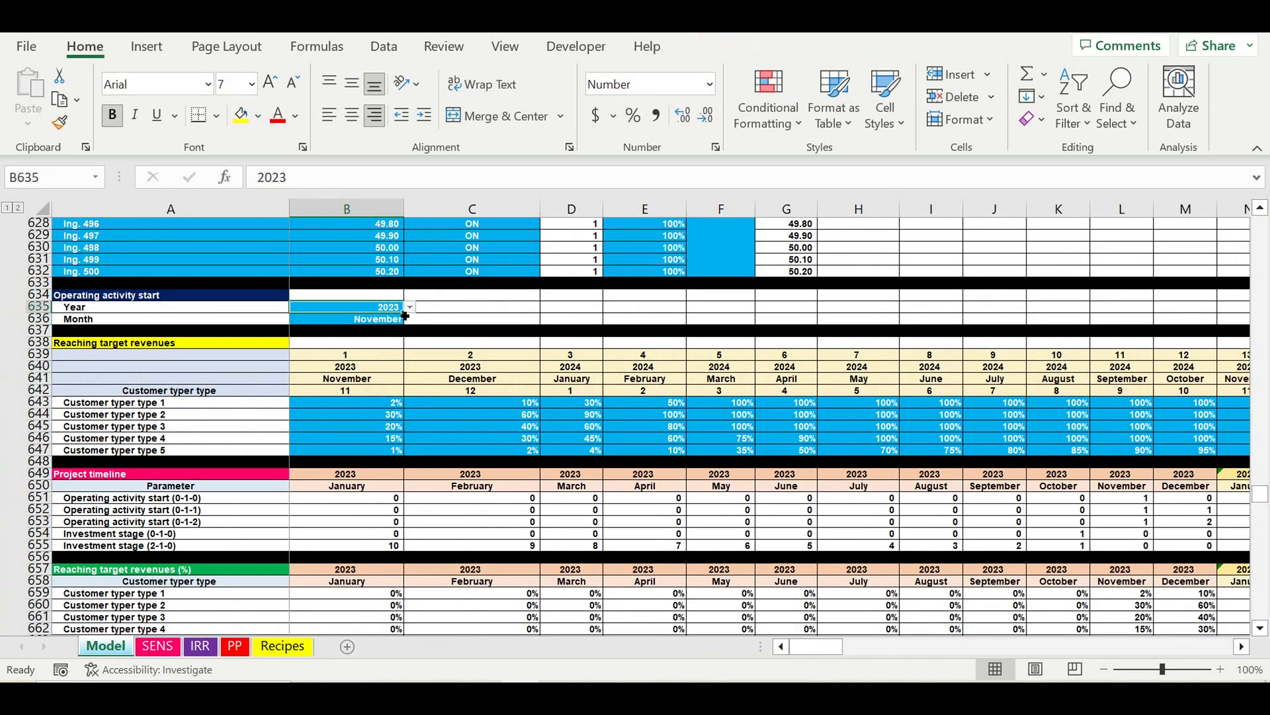
pyautogui.click(410, 308)
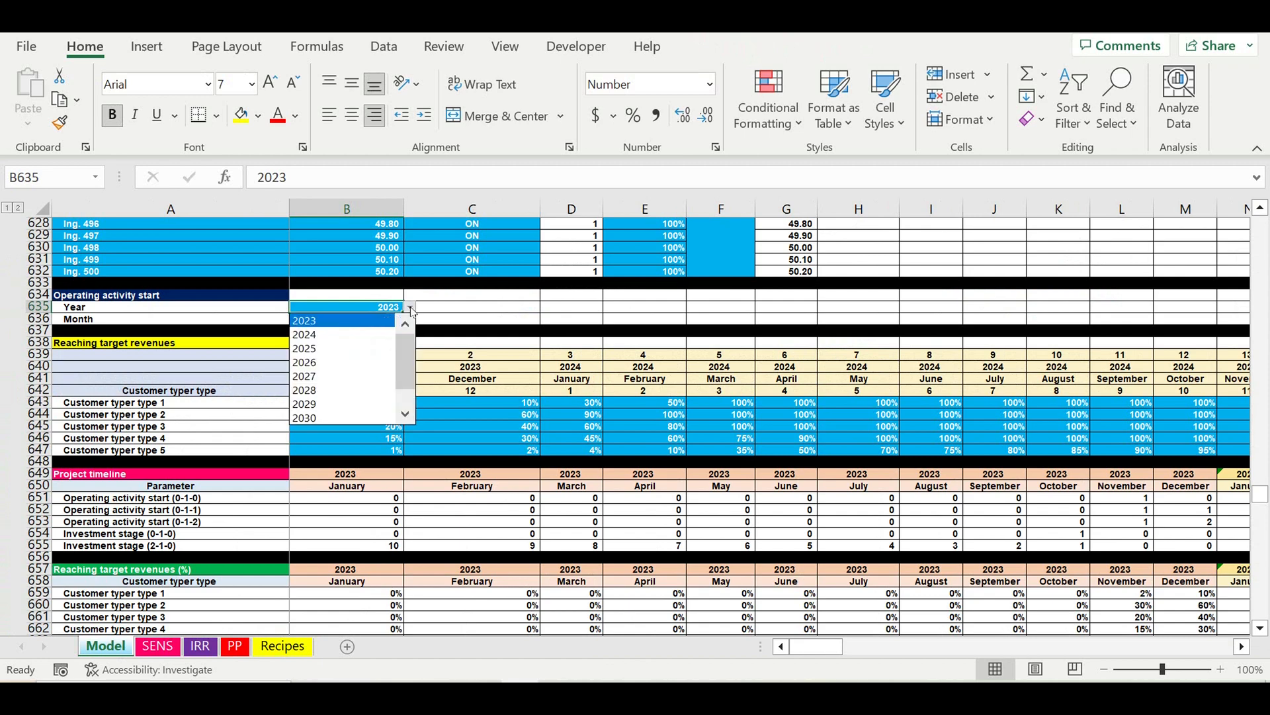
pyautogui.click(341, 334)
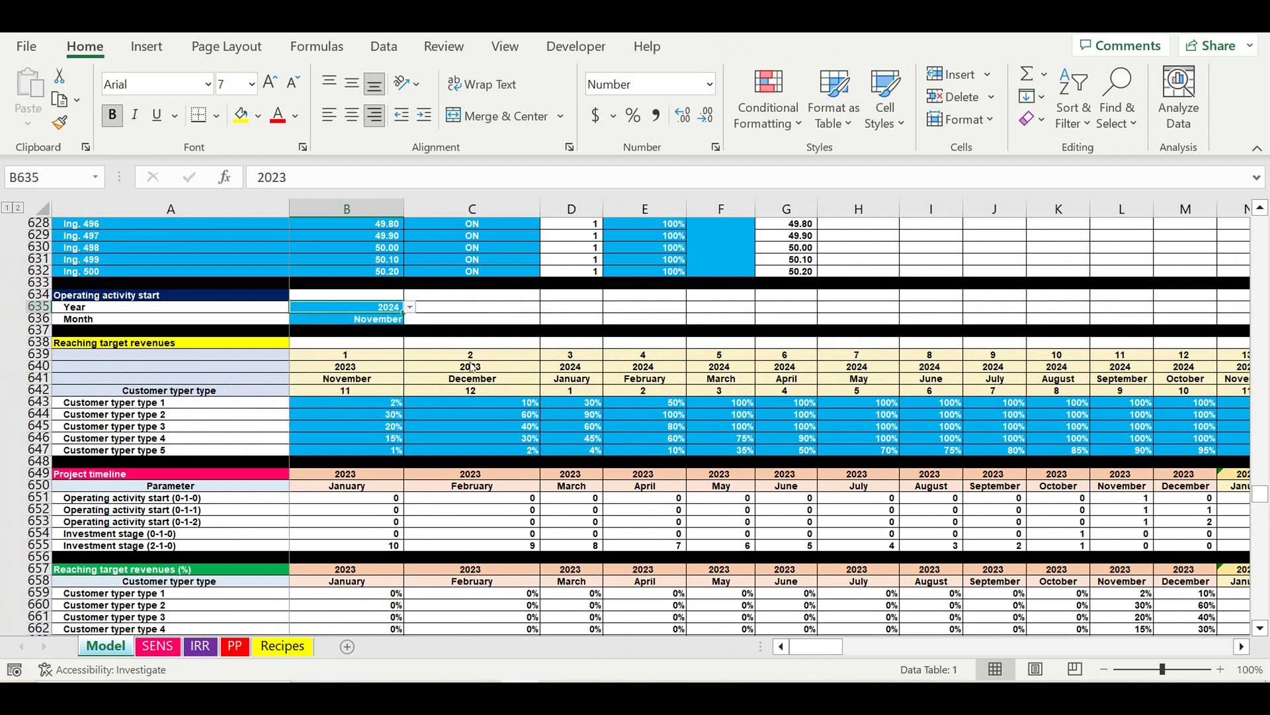
pyautogui.click(235, 647)
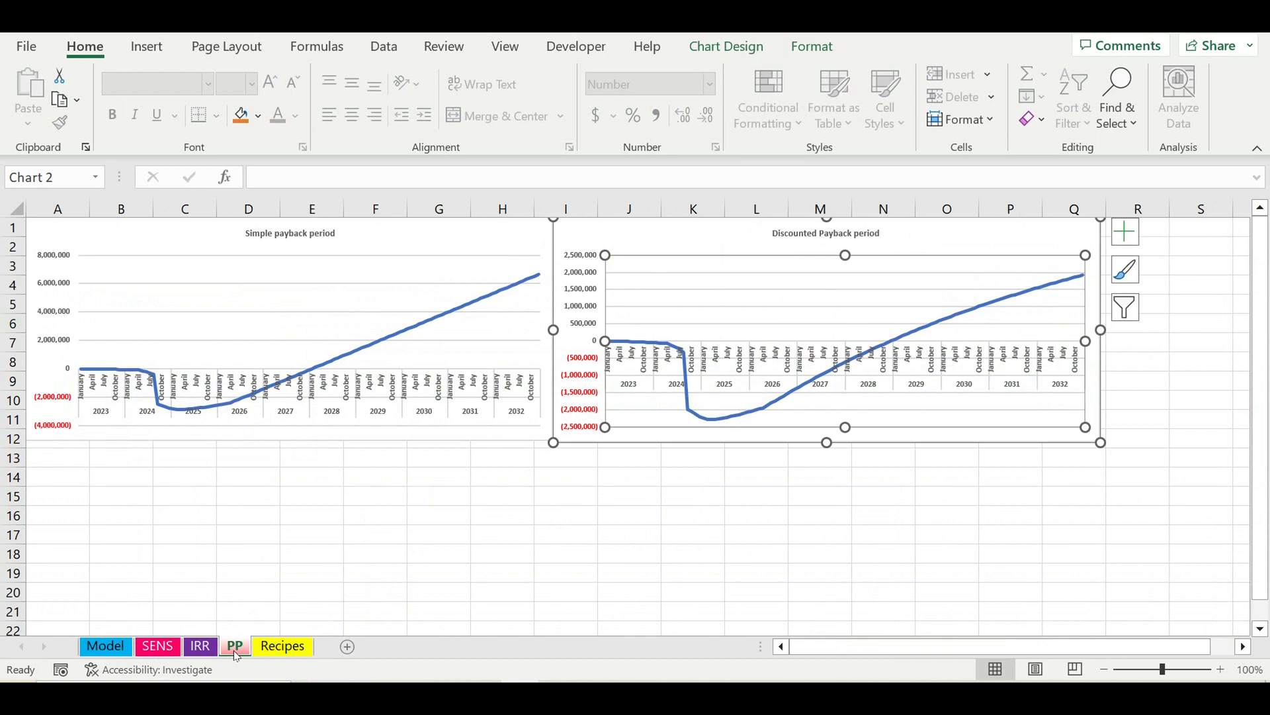
# Return to the Model sheet and undo the changes to the Operating activity start year and month
pyautogui.click(106, 646)
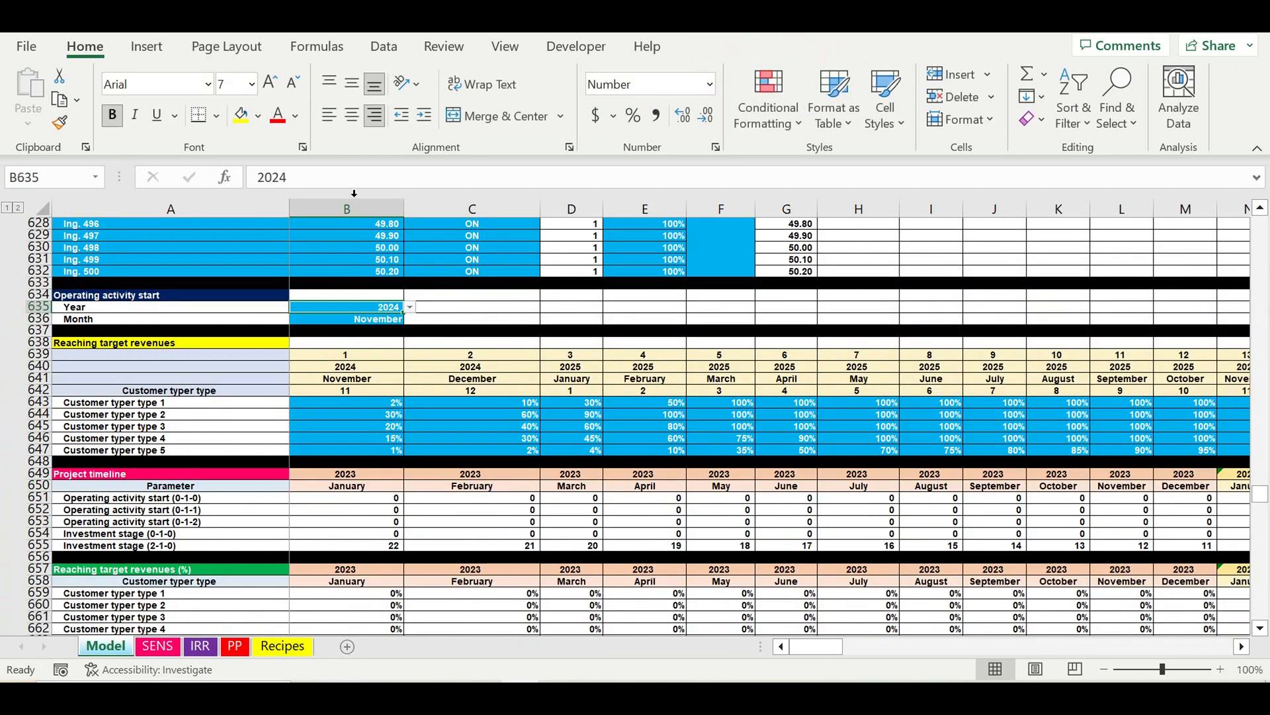
pyautogui.click(158, 30)
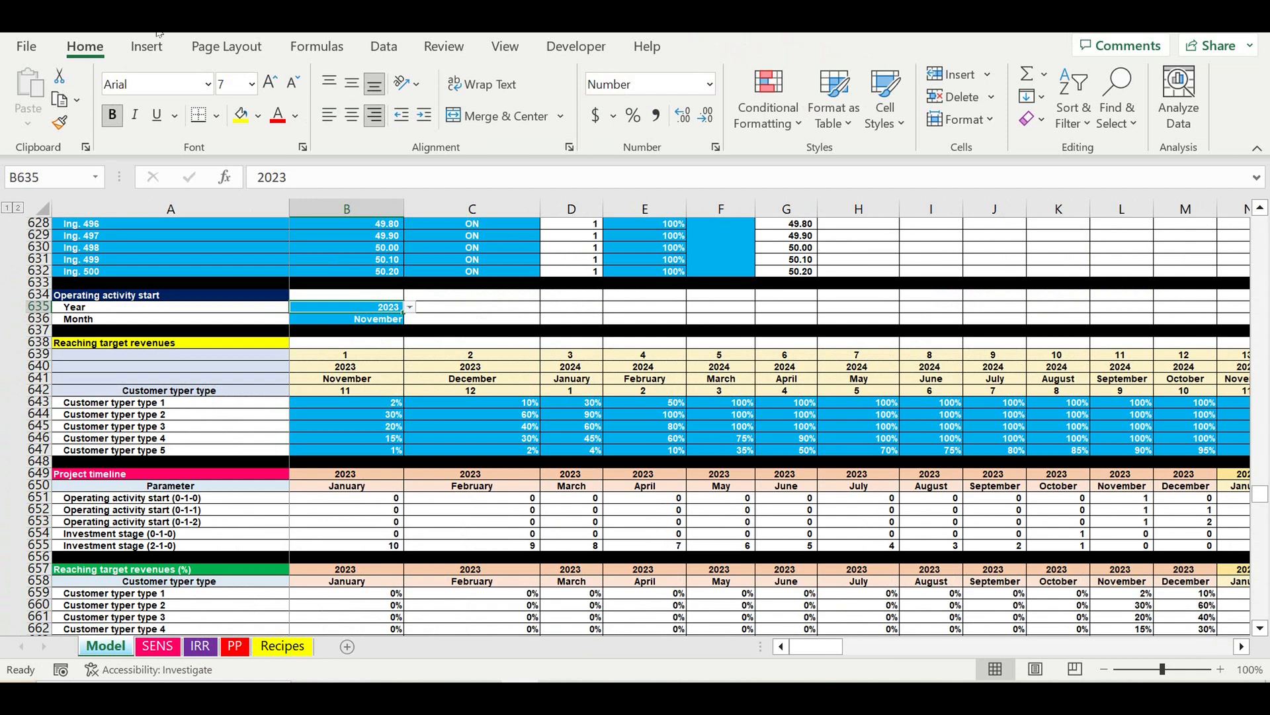
pyautogui.click(159, 30)
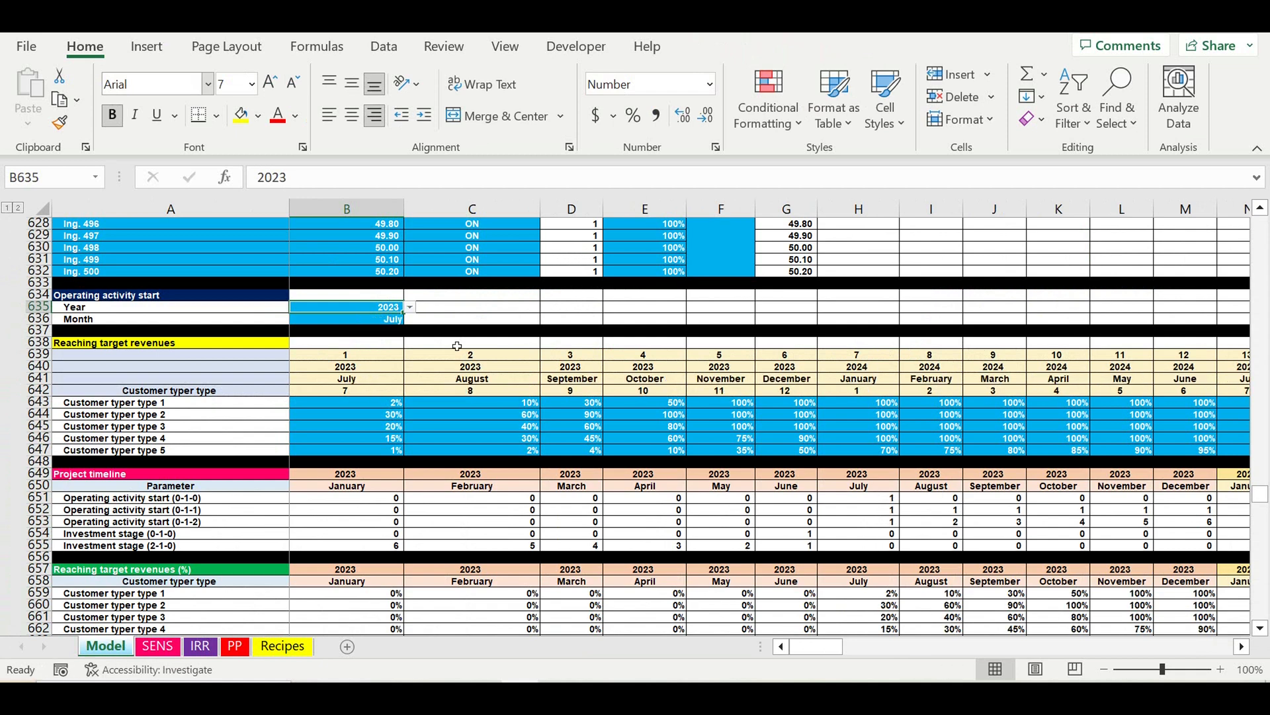
# Examine the Operating activity start inputs, the monthly Reaching target revenues percentages per customer type, and the sections down to Fixed costs
pyautogui.click(443, 320)
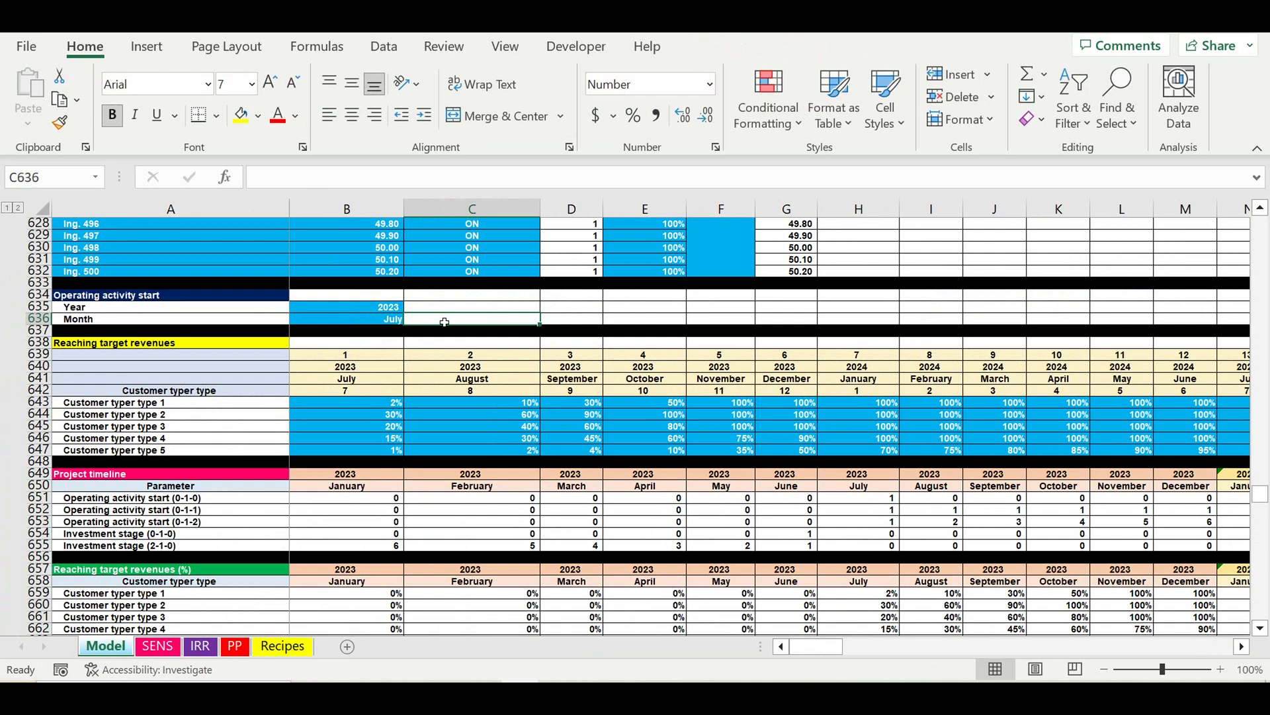
pyautogui.click(359, 311)
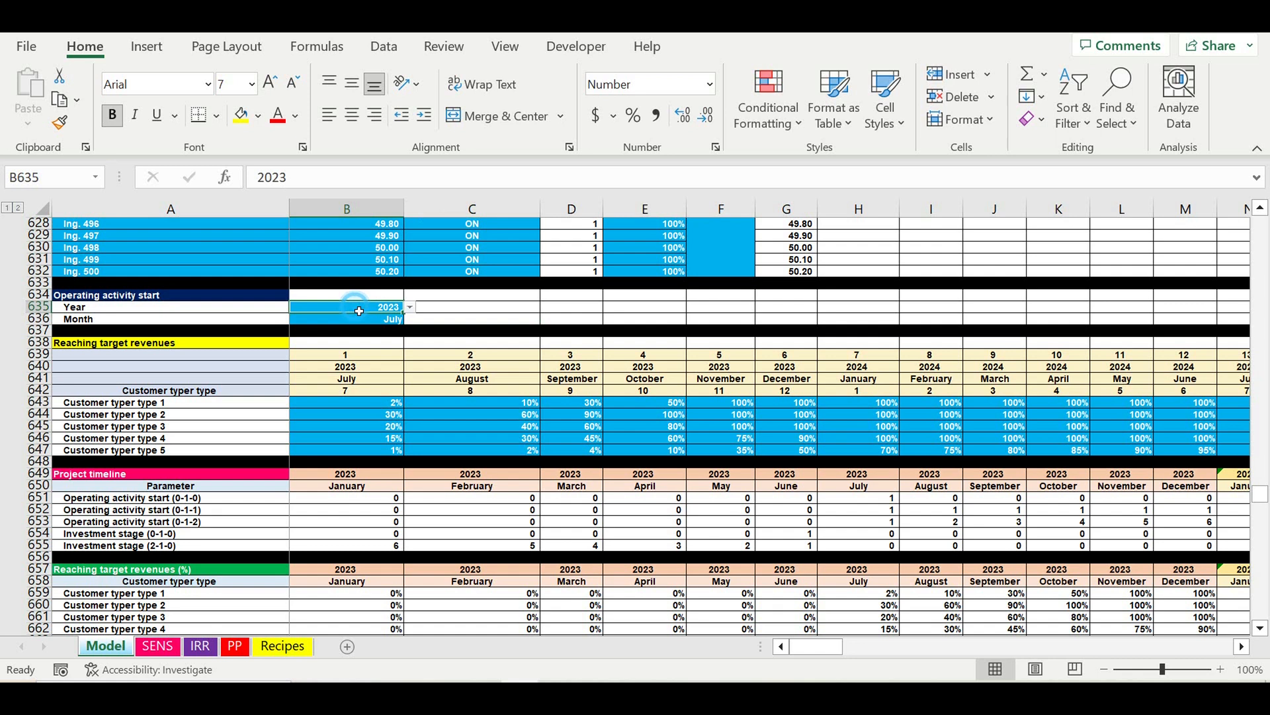
pyautogui.moveTo(360, 311); pyautogui.dragTo(360, 319)
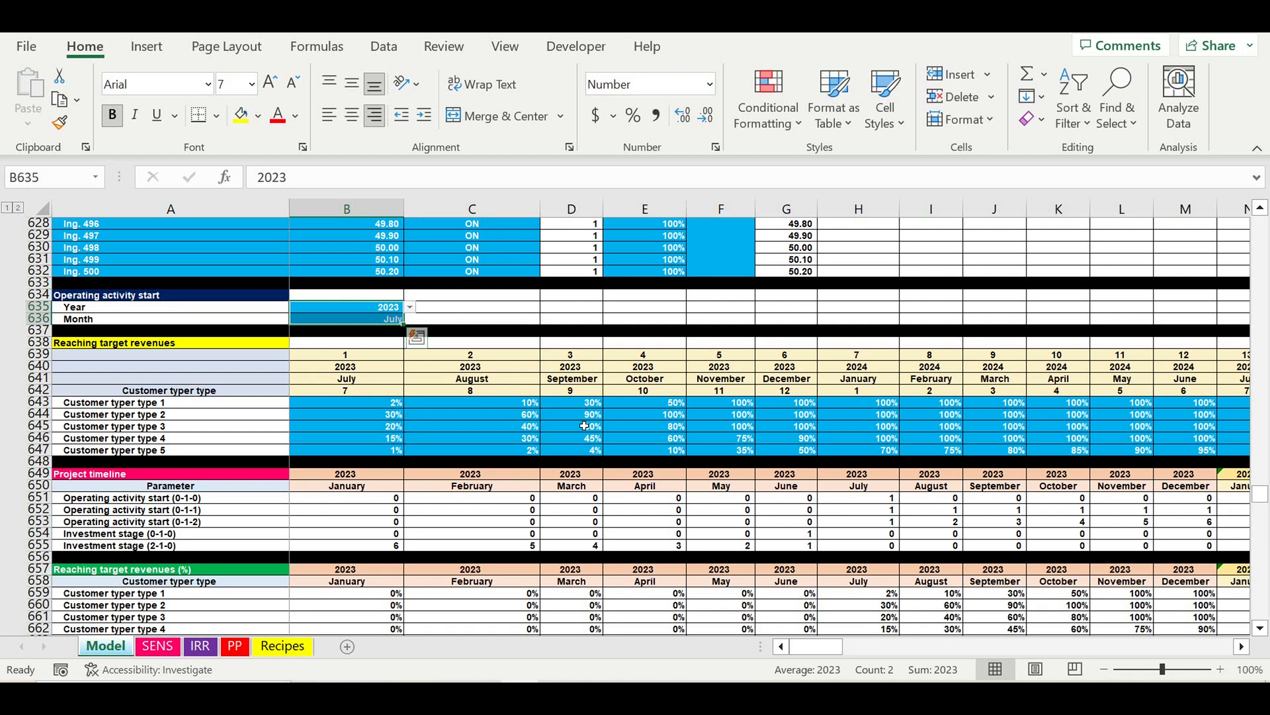
pyautogui.click(513, 557)
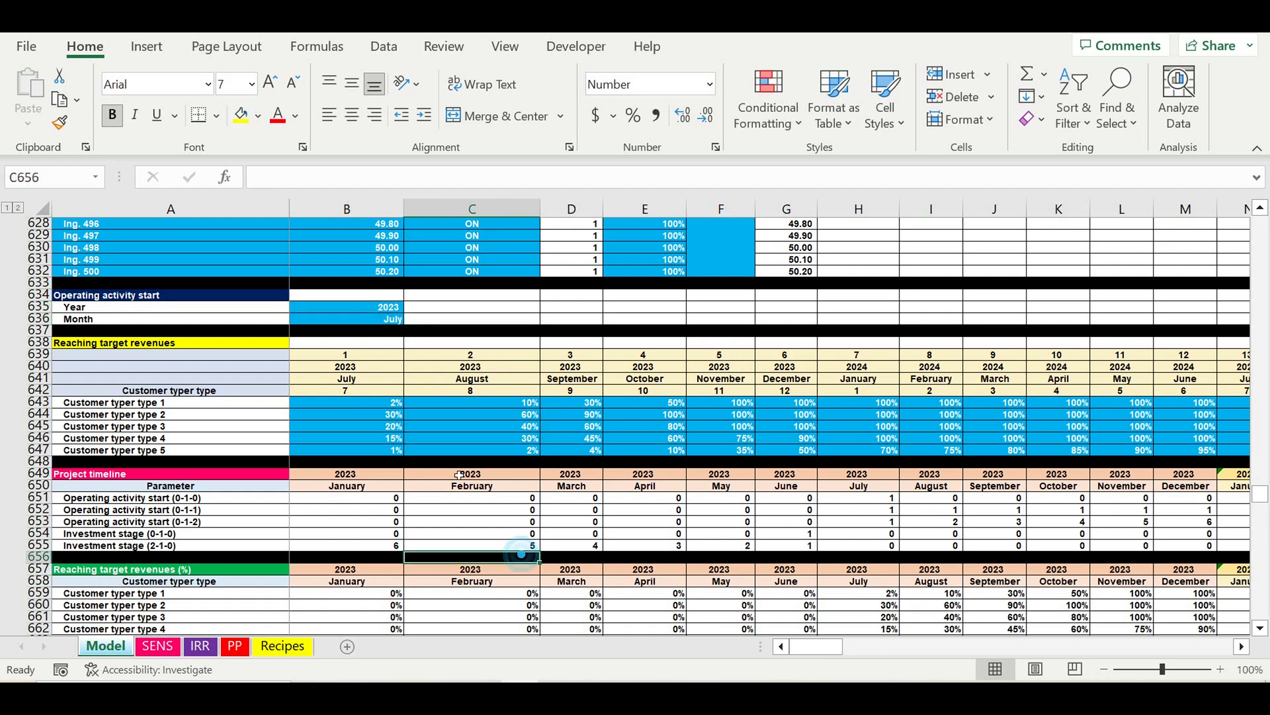
pyautogui.scroll(-1, 448, 455)
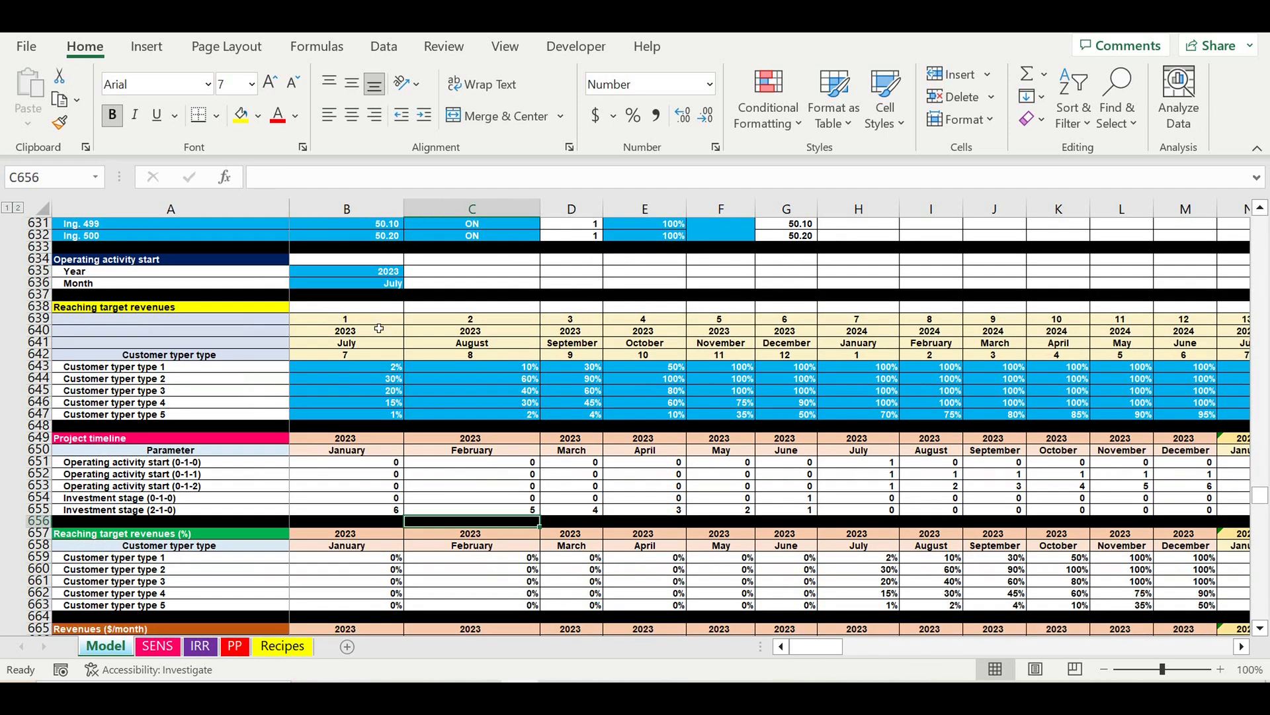
pyautogui.moveTo(129, 370); pyautogui.dragTo(129, 415)
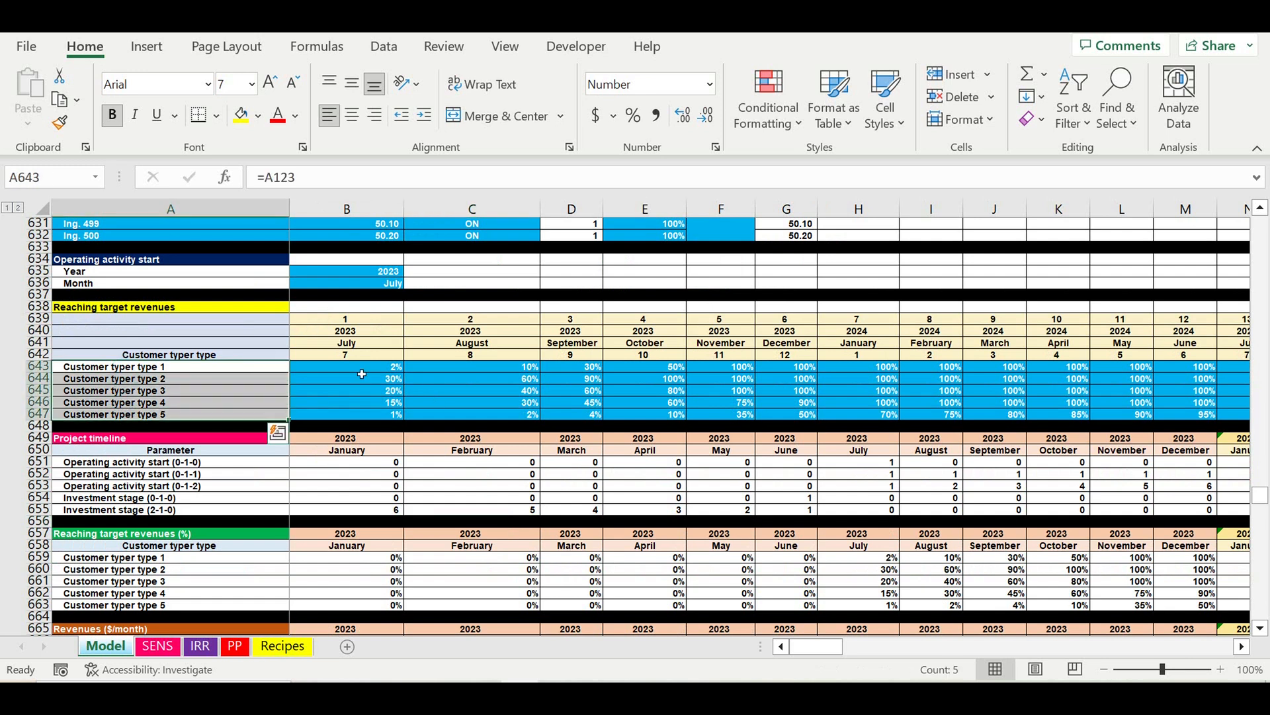
pyautogui.moveTo(362, 374); pyautogui.dragTo(1128, 419)
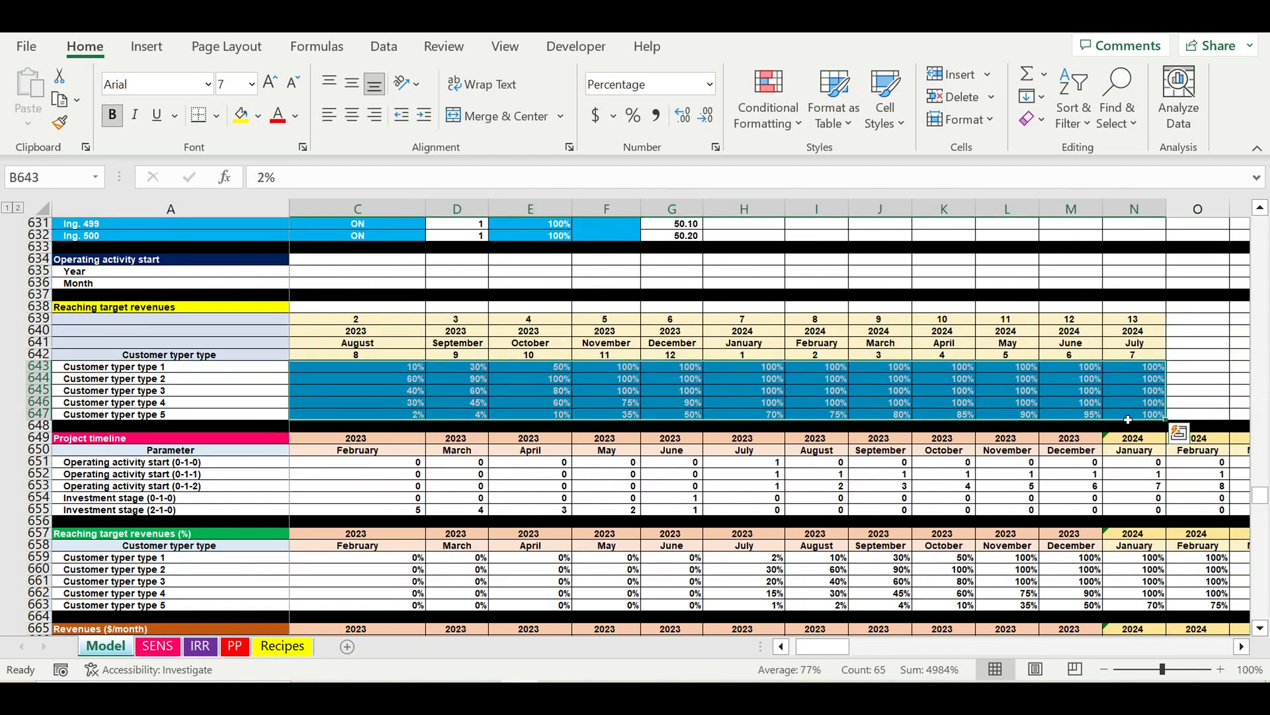
pyautogui.moveTo(841, 654); pyautogui.dragTo(834, 653)
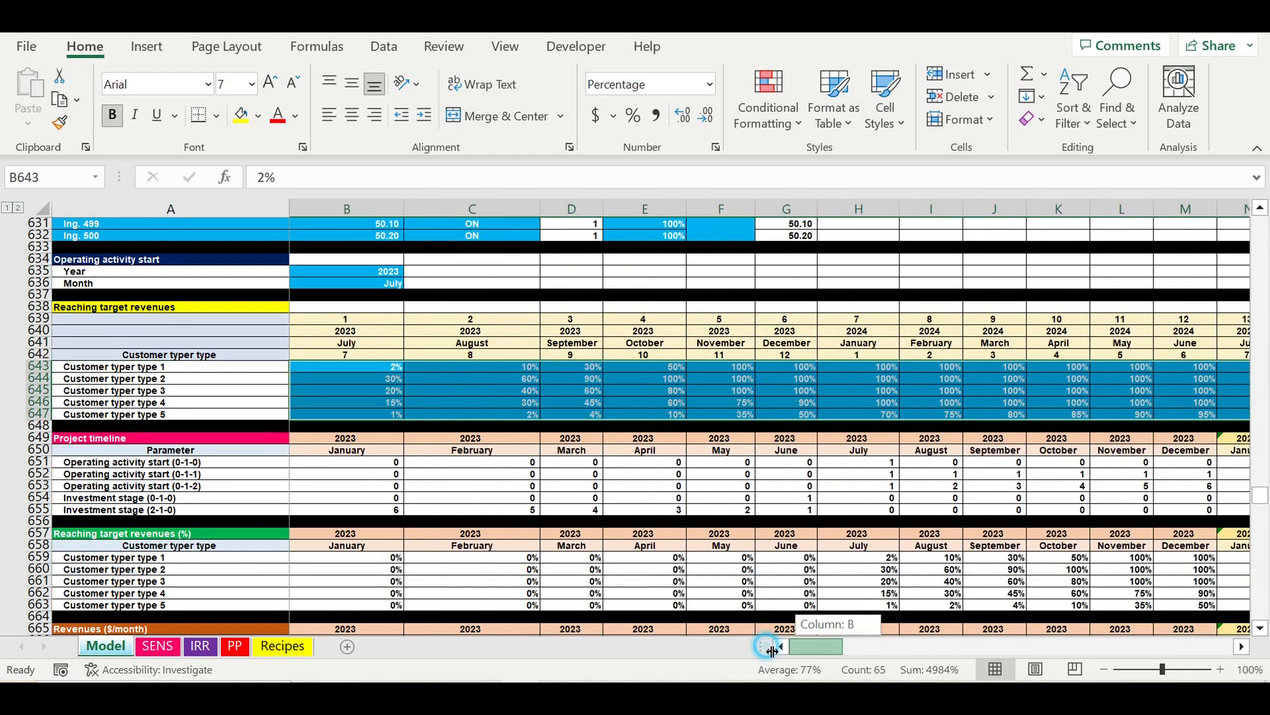
pyautogui.click(536, 500)
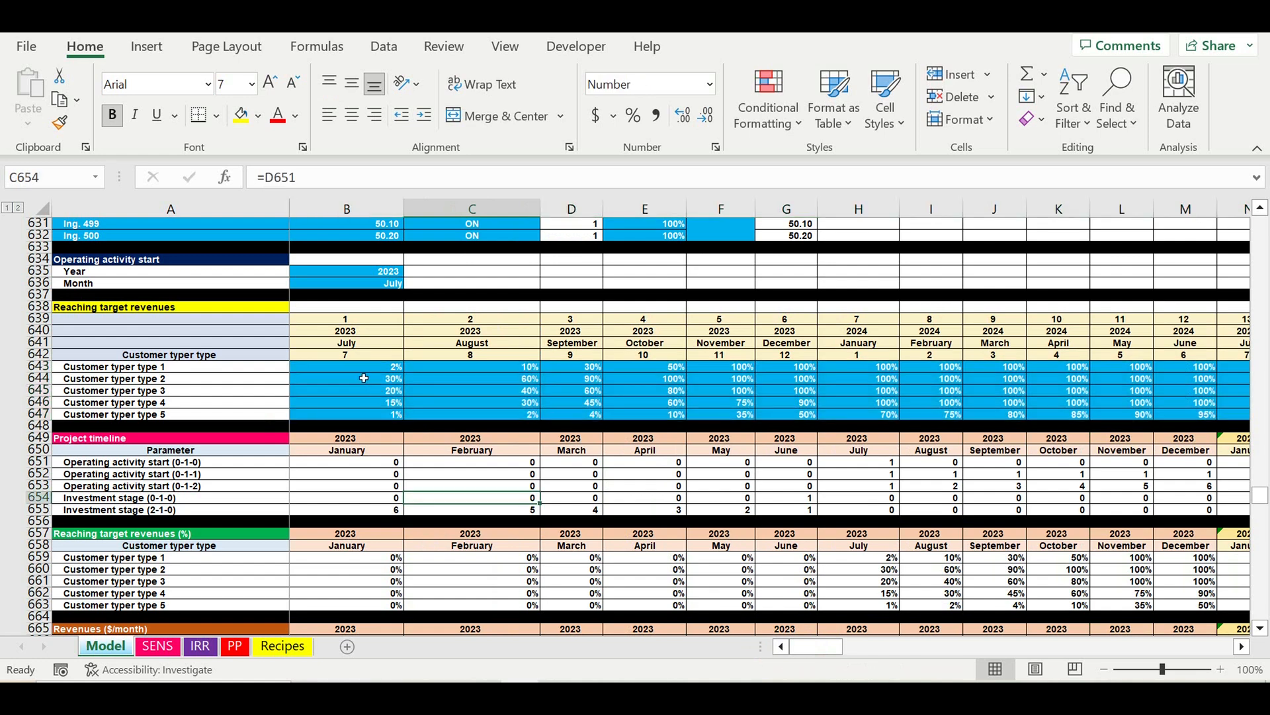
pyautogui.scroll(-20, 364, 378)
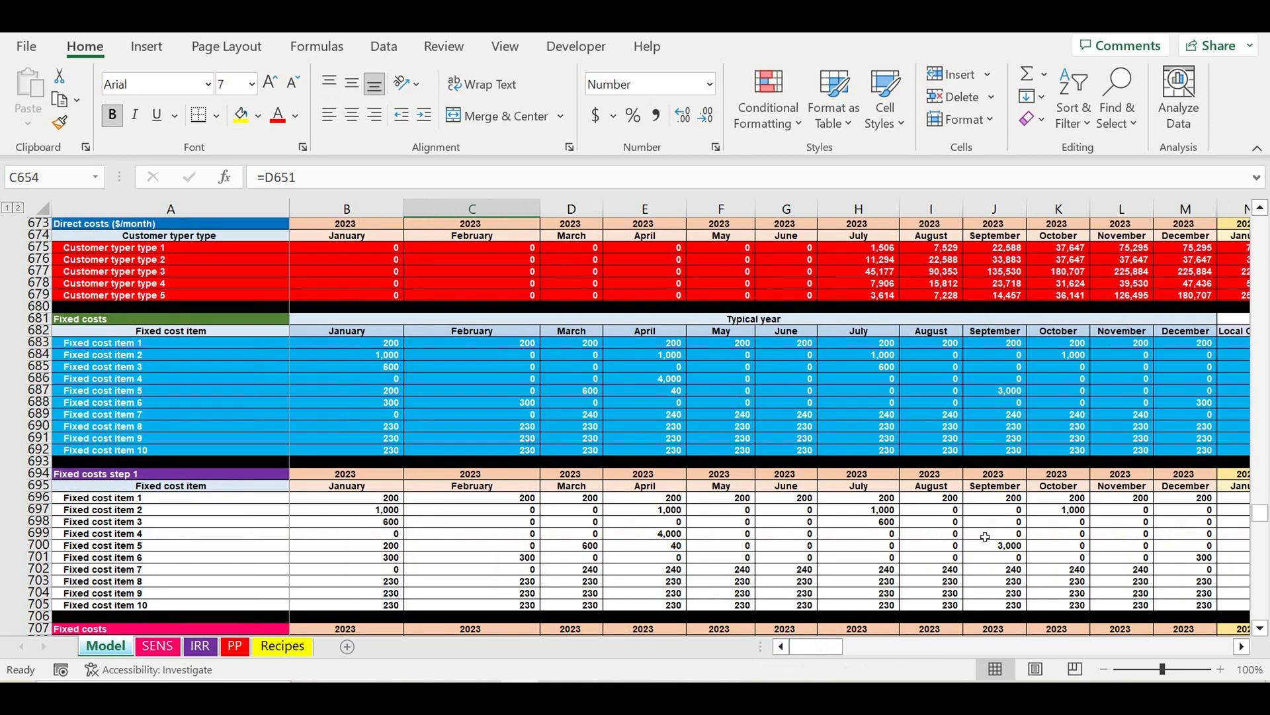
# In the Cash flow section, examine the April–June investment results and the July–August operating results, revenues, direct costs, payroll, fixed costs and taxes
pyautogui.scroll(-19, 985, 536)
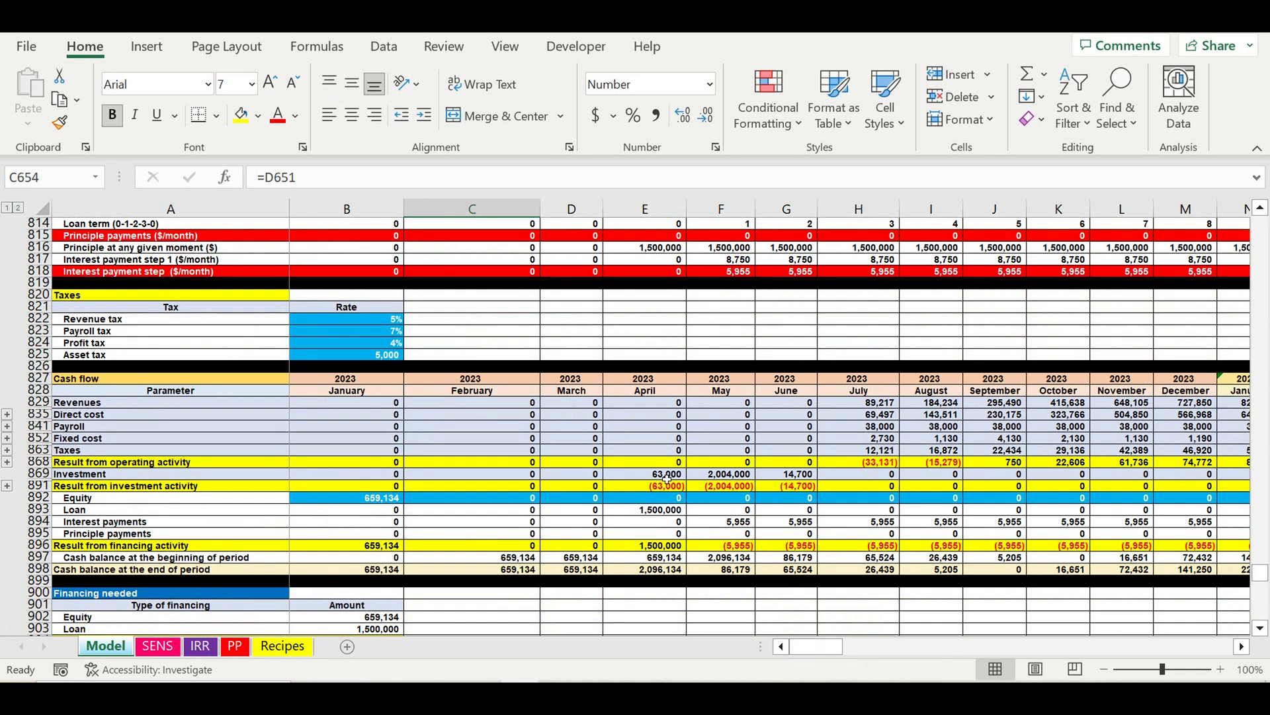
pyautogui.moveTo(652, 489); pyautogui.dragTo(794, 487)
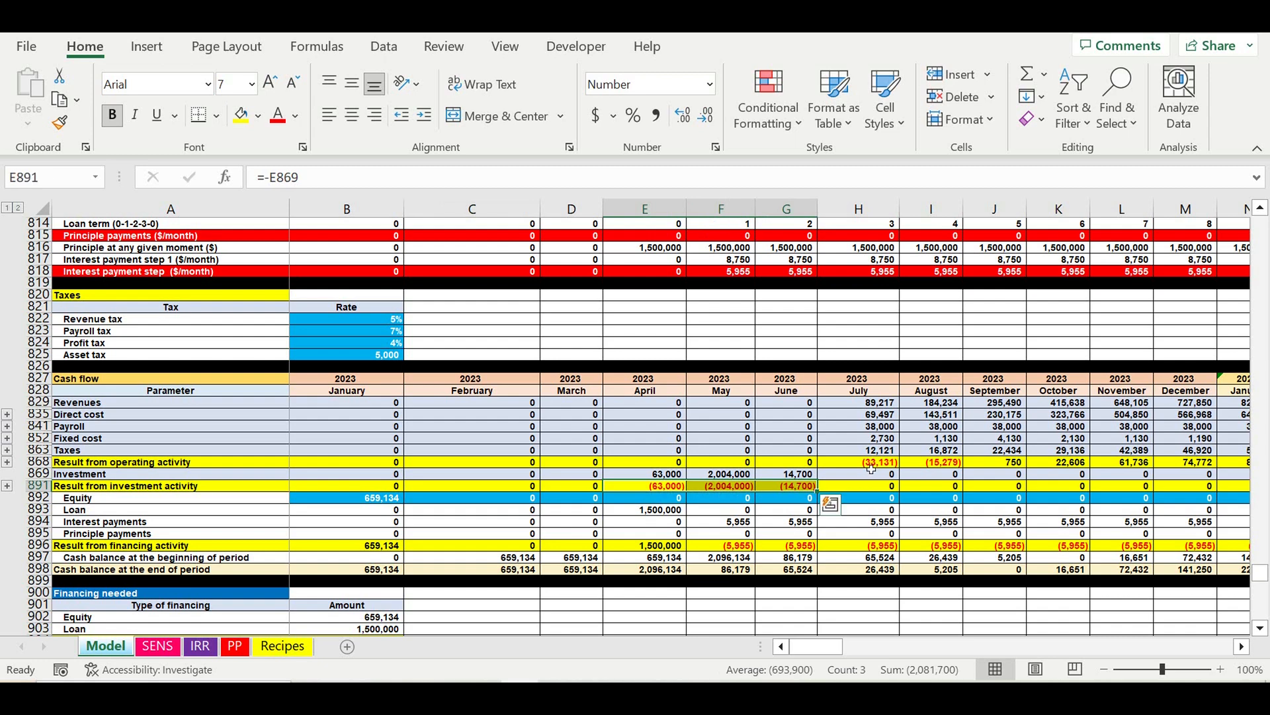
pyautogui.moveTo(871, 468); pyautogui.dragTo(946, 465)
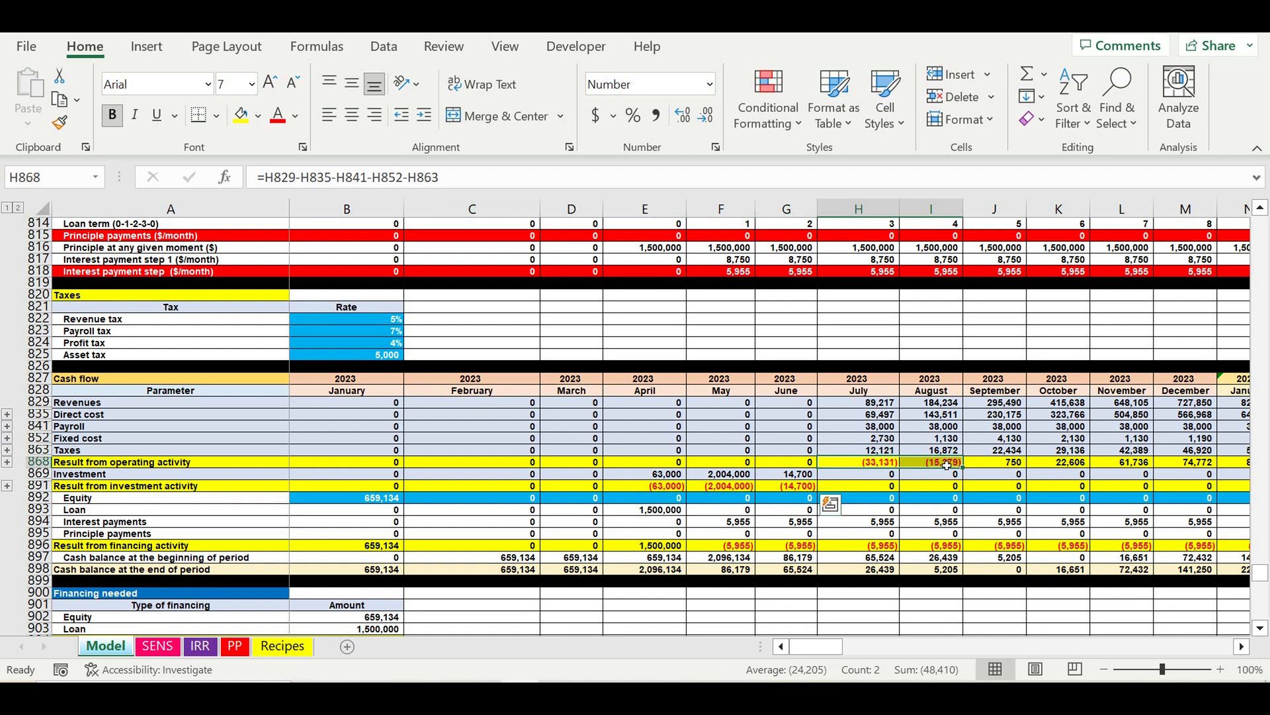
pyautogui.click(873, 391)
pyautogui.moveTo(892, 400); pyautogui.dragTo(927, 402)
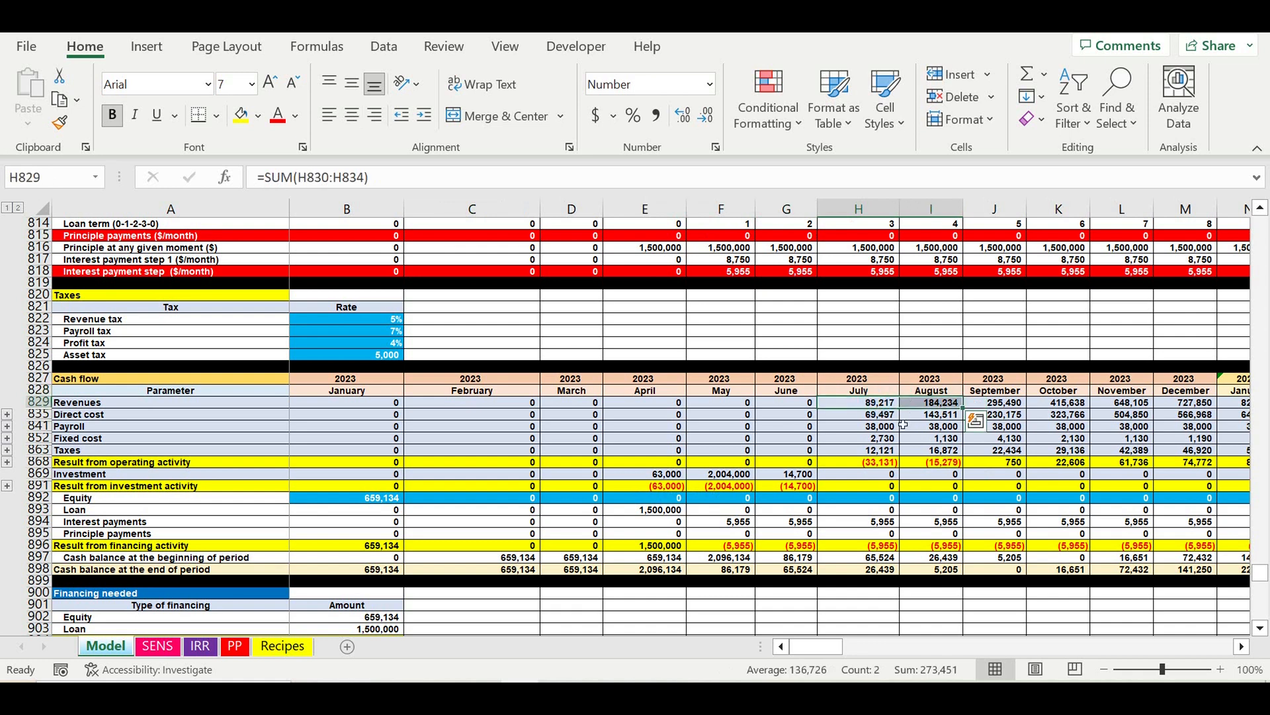
pyautogui.click(895, 415)
pyautogui.moveTo(899, 420); pyautogui.dragTo(921, 447)
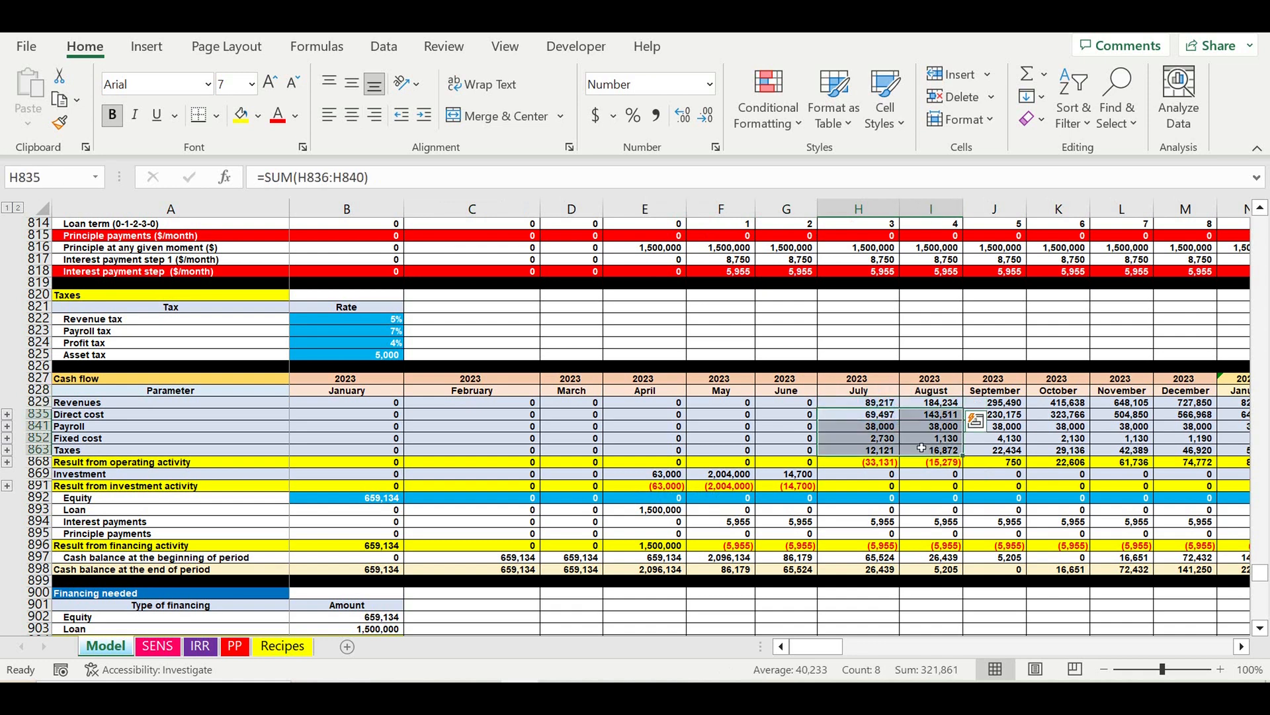
# Compare the July–August revenues and operating activity results with the April–June investment activity results in the Cash flow section
pyautogui.click(883, 402)
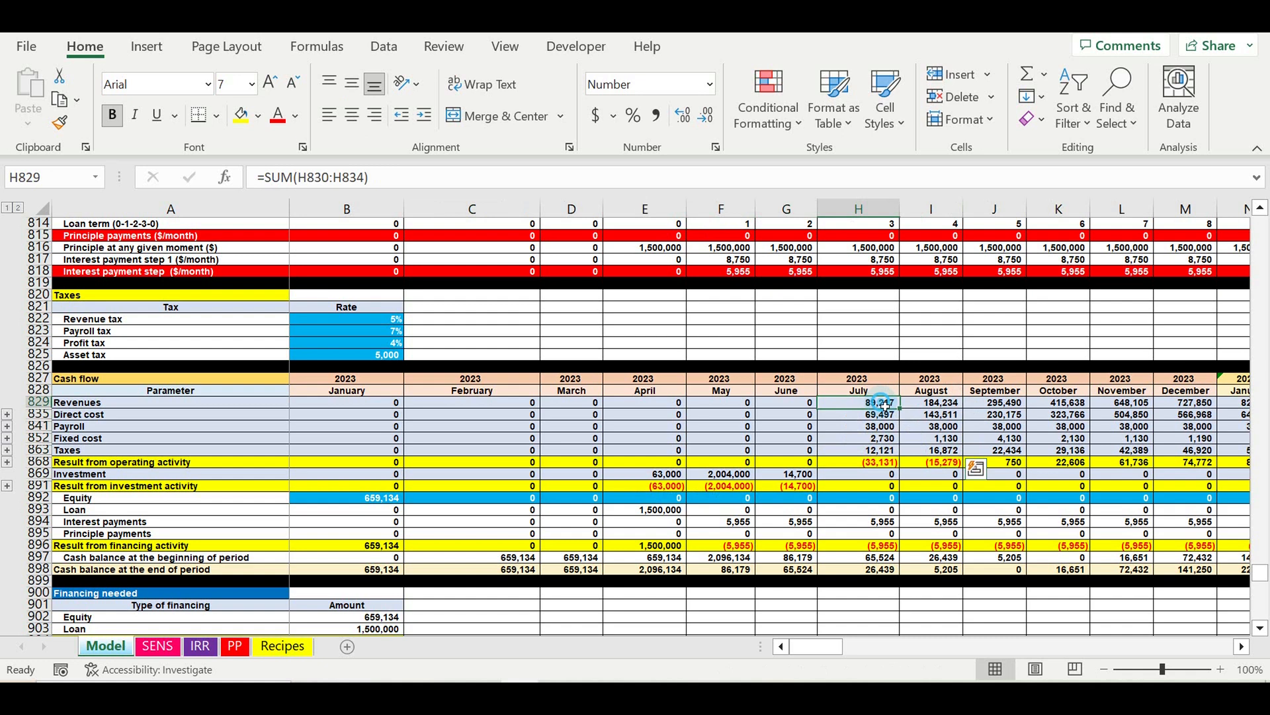
pyautogui.moveTo(885, 403); pyautogui.dragTo(930, 403)
pyautogui.moveTo(879, 464); pyautogui.dragTo(932, 466)
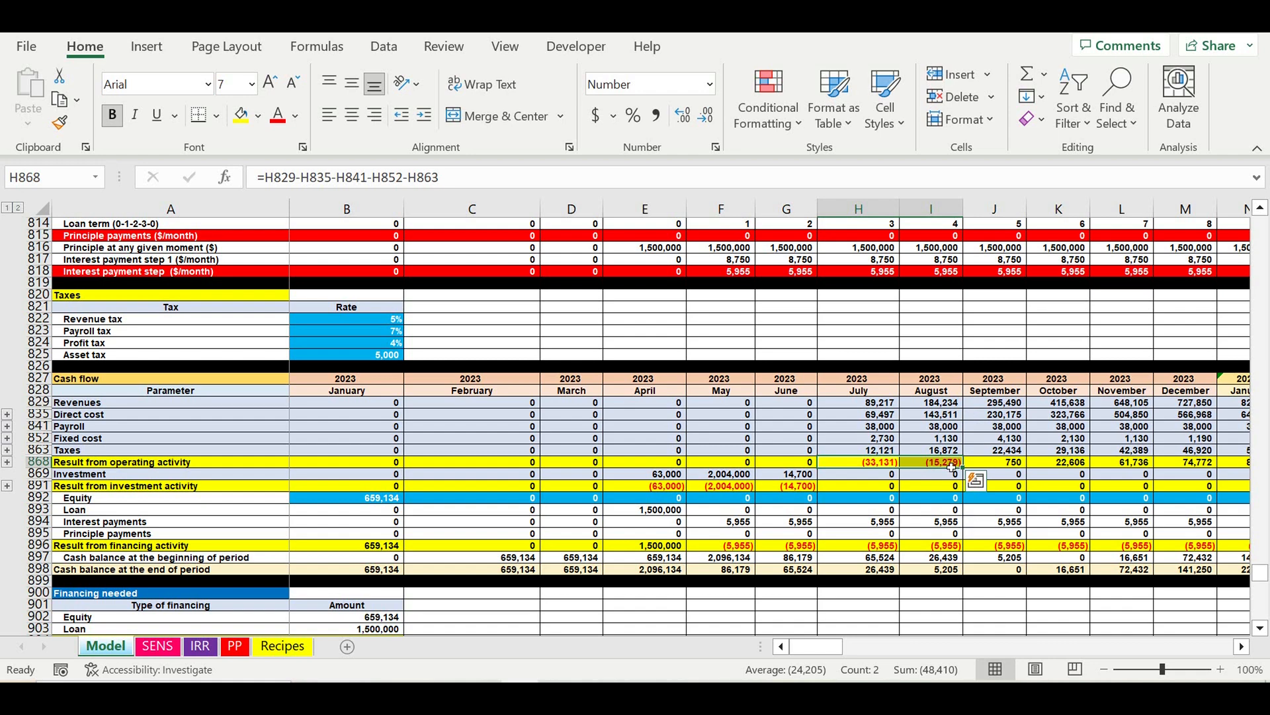
pyautogui.moveTo(655, 473); pyautogui.dragTo(732, 473)
pyautogui.moveTo(654, 486); pyautogui.dragTo(727, 486)
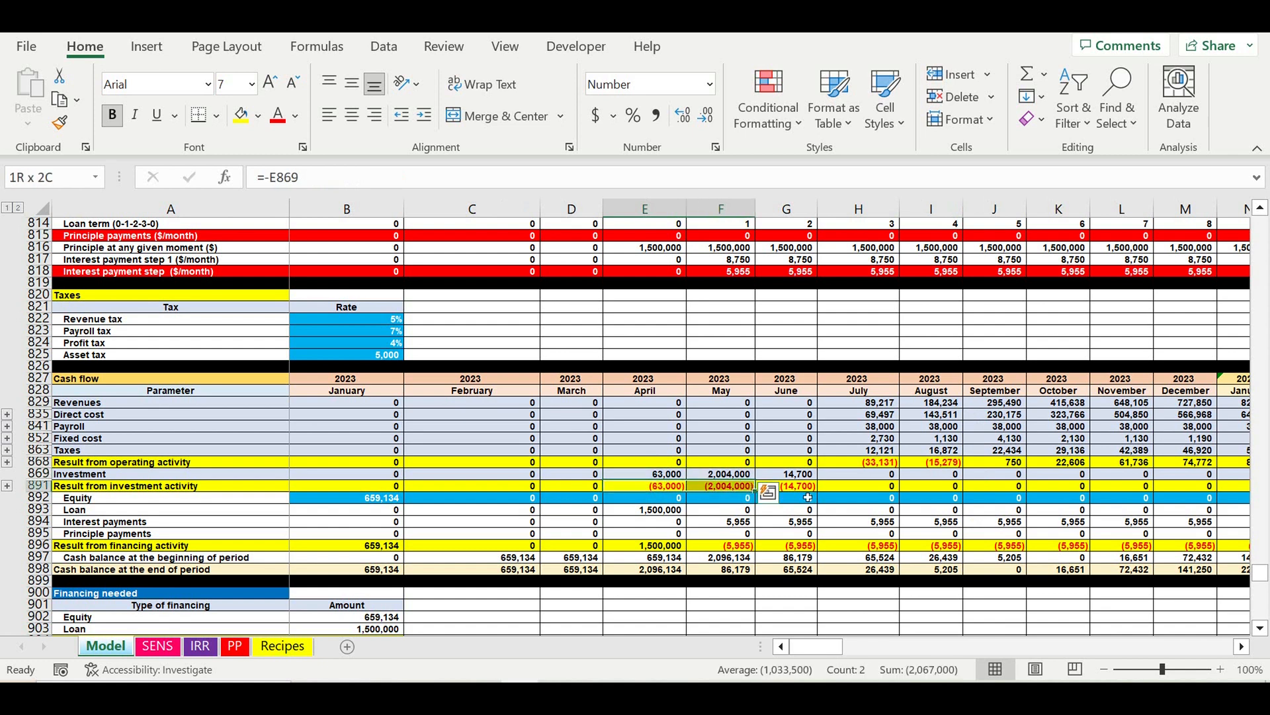
pyautogui.moveTo(808, 497); pyautogui.dragTo(820, 479)
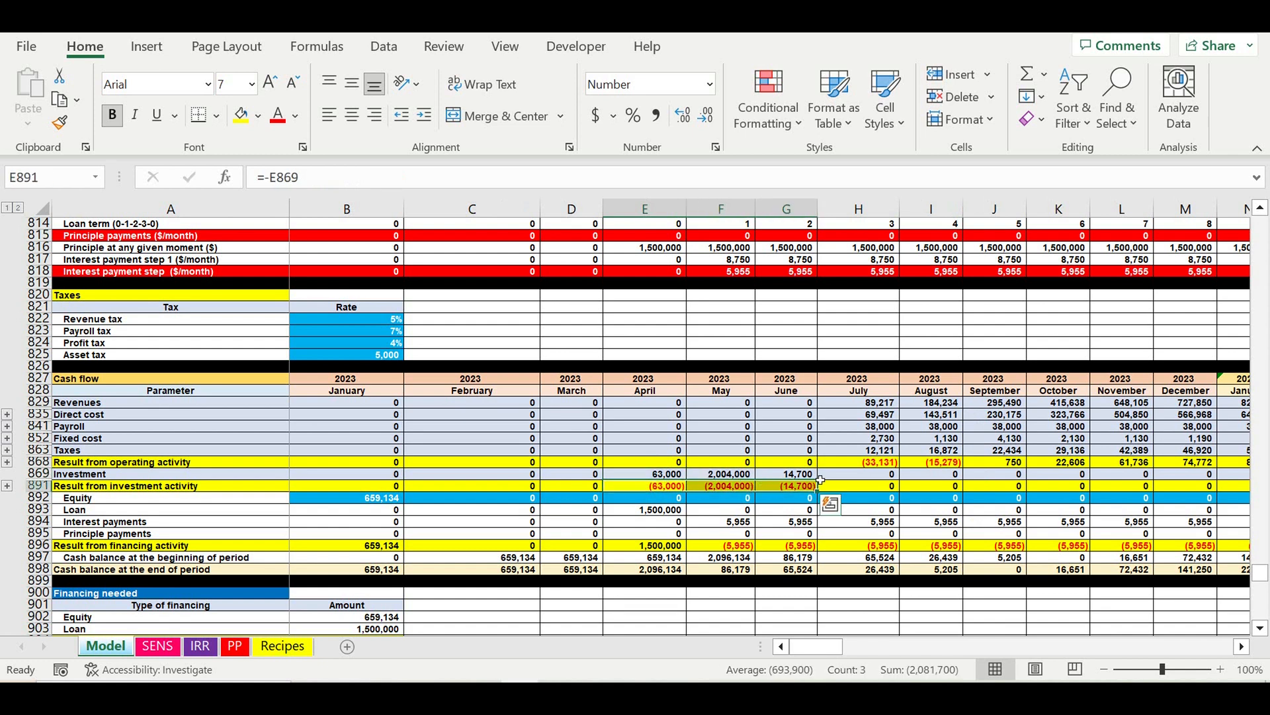
pyautogui.moveTo(875, 461); pyautogui.dragTo(944, 463)
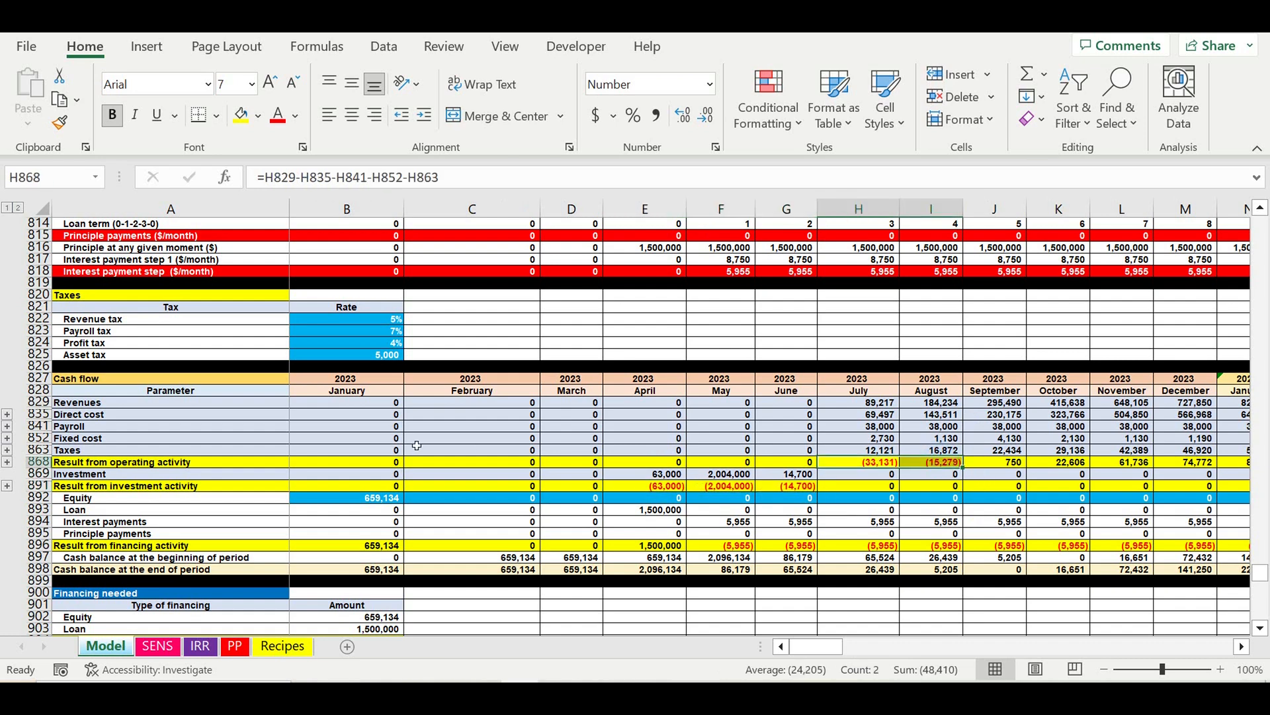
# Go back to the Reaching target revenues section and review the monthly percentages for all five customer types
pyautogui.scroll(20, 416, 445)
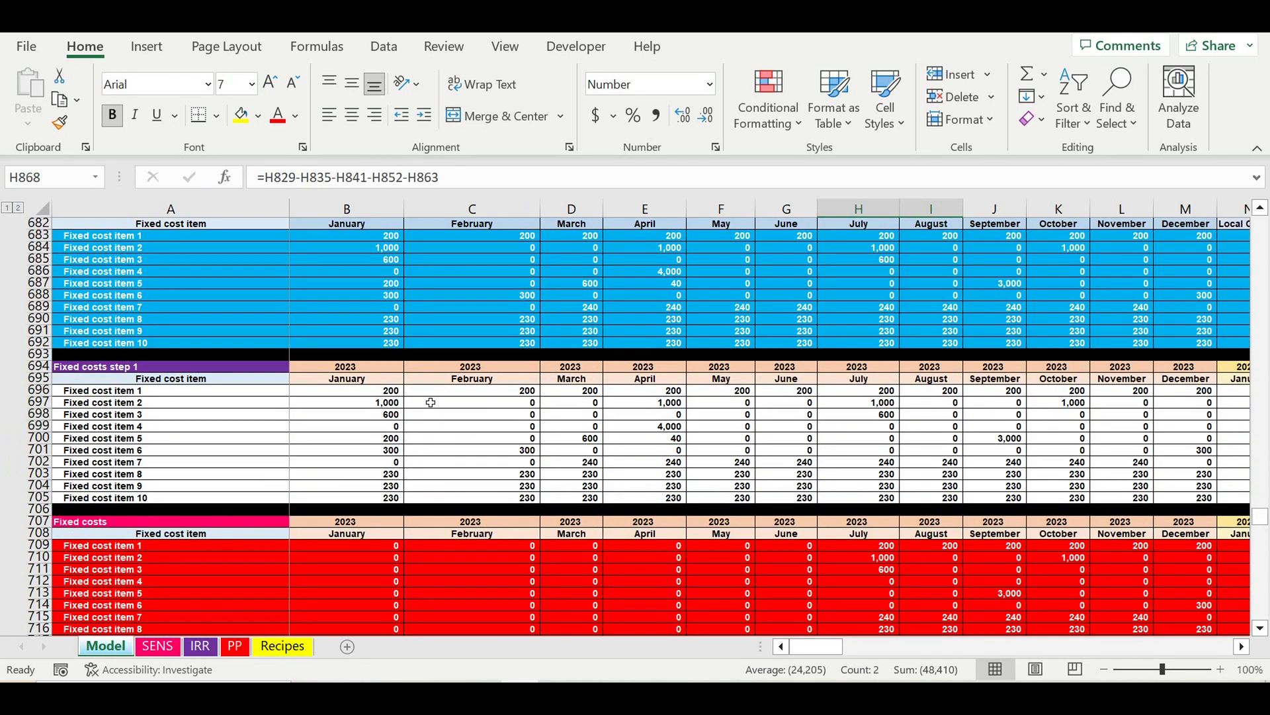
pyautogui.scroll(20, 431, 403)
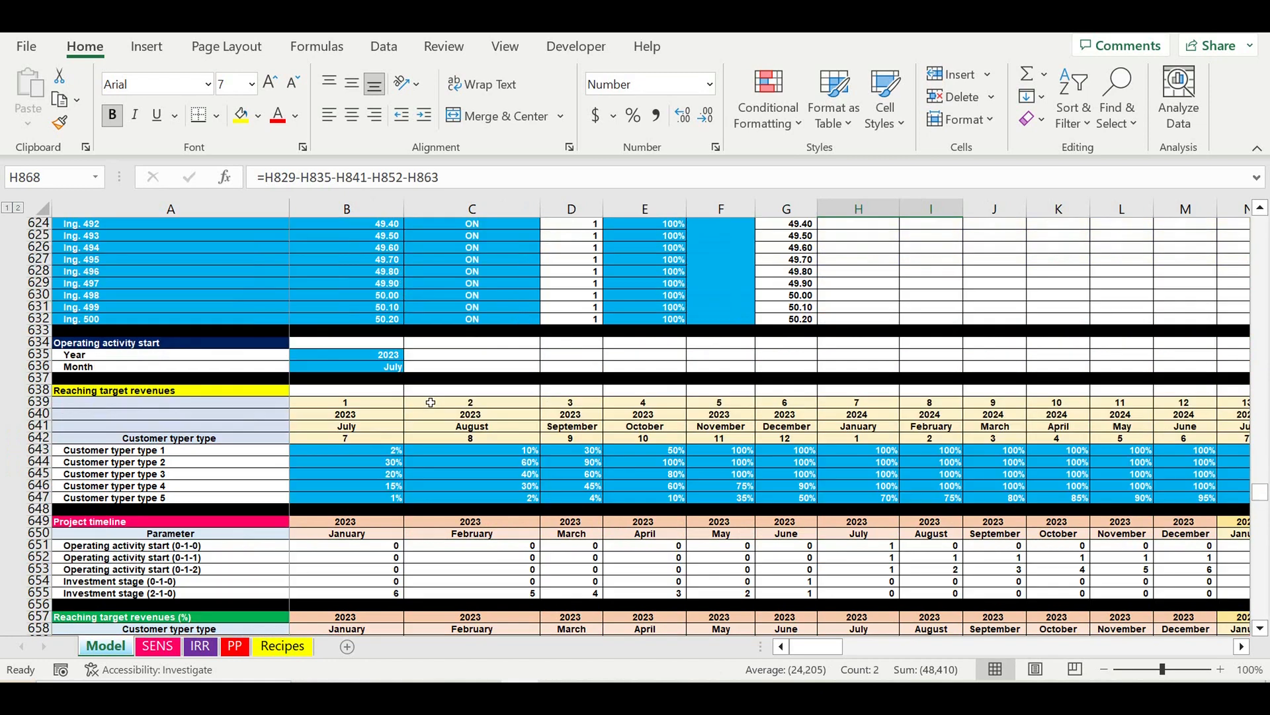
pyautogui.scroll(1, 431, 402)
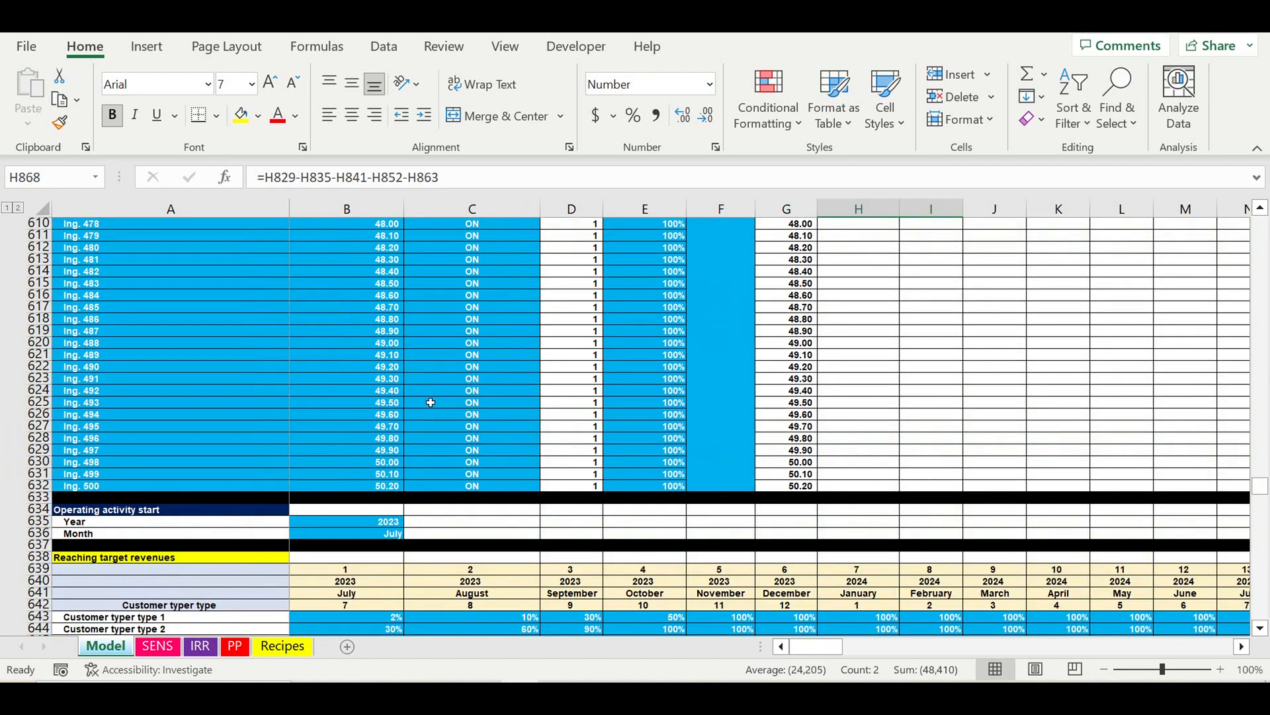
pyautogui.scroll(-3, 431, 402)
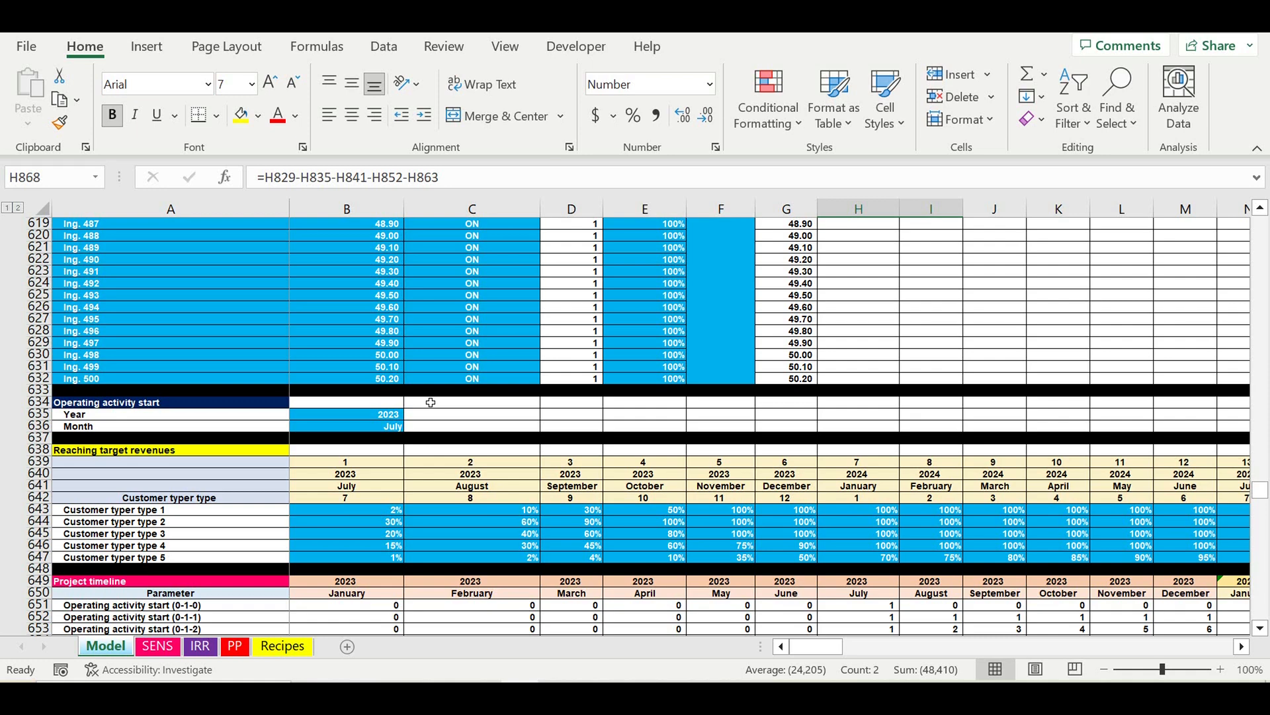
pyautogui.scroll(-2, 430, 402)
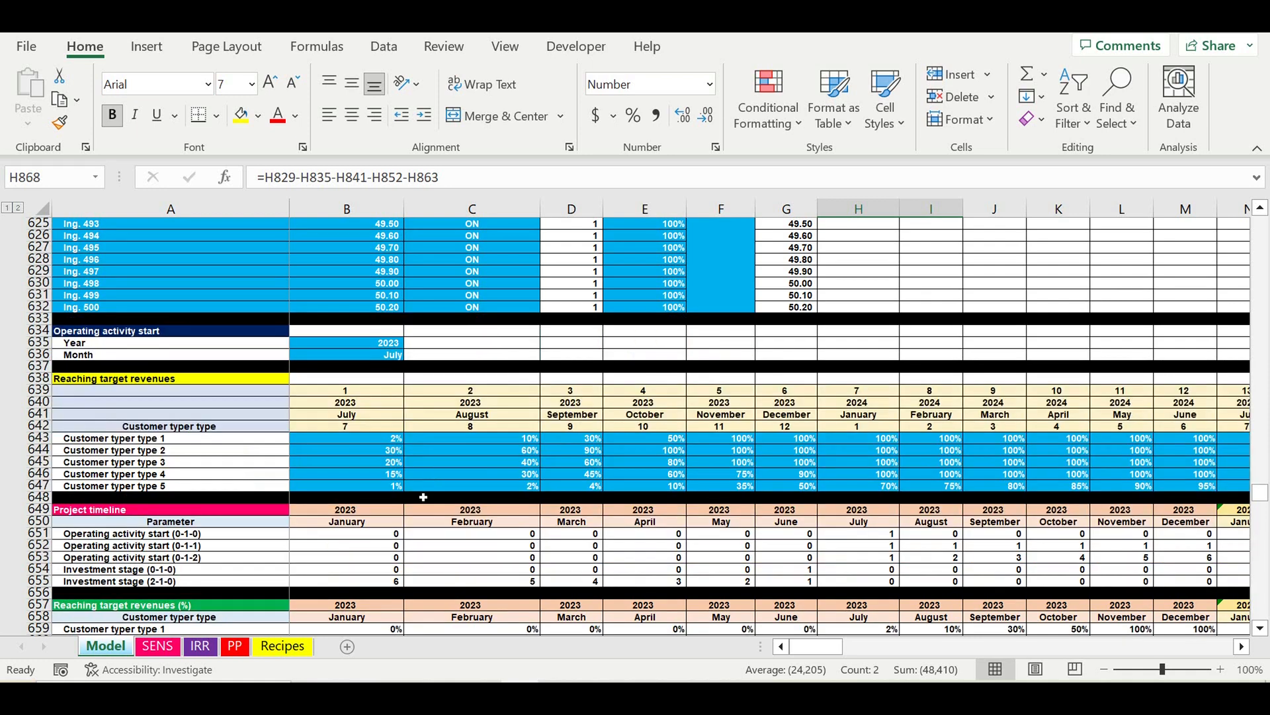
pyautogui.moveTo(362, 439); pyautogui.dragTo(1032, 487)
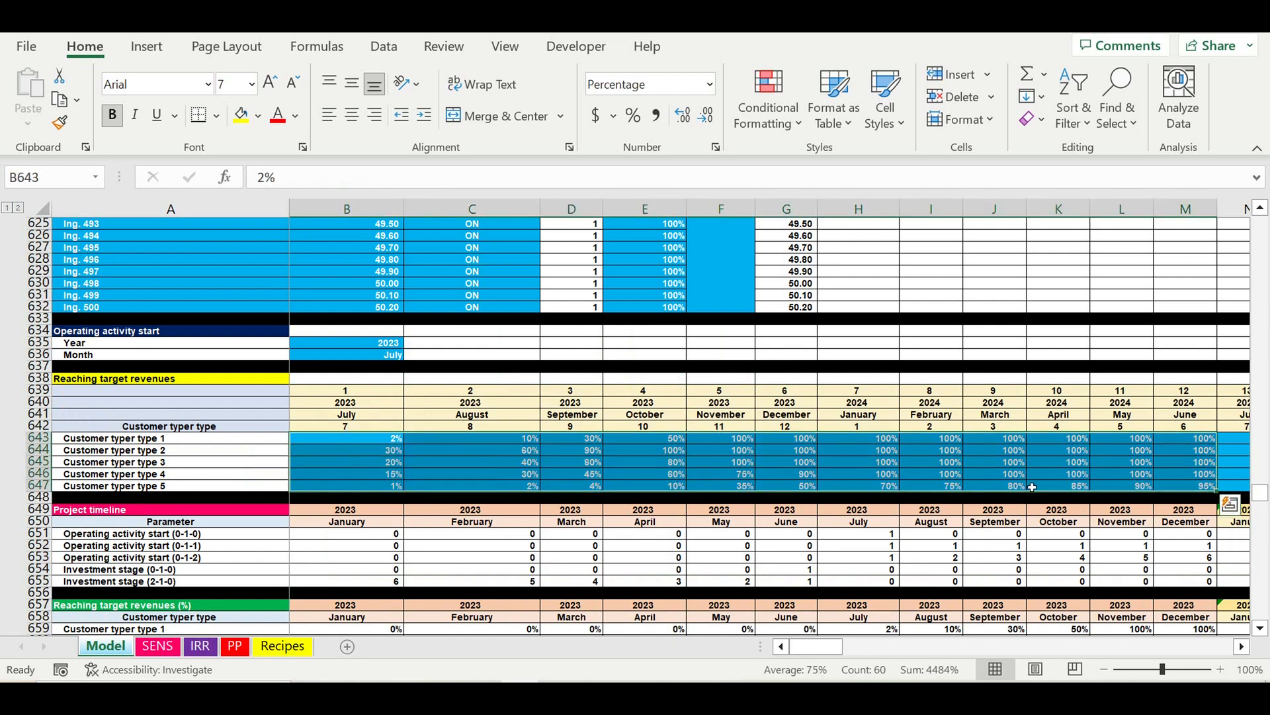
pyautogui.click(726, 465)
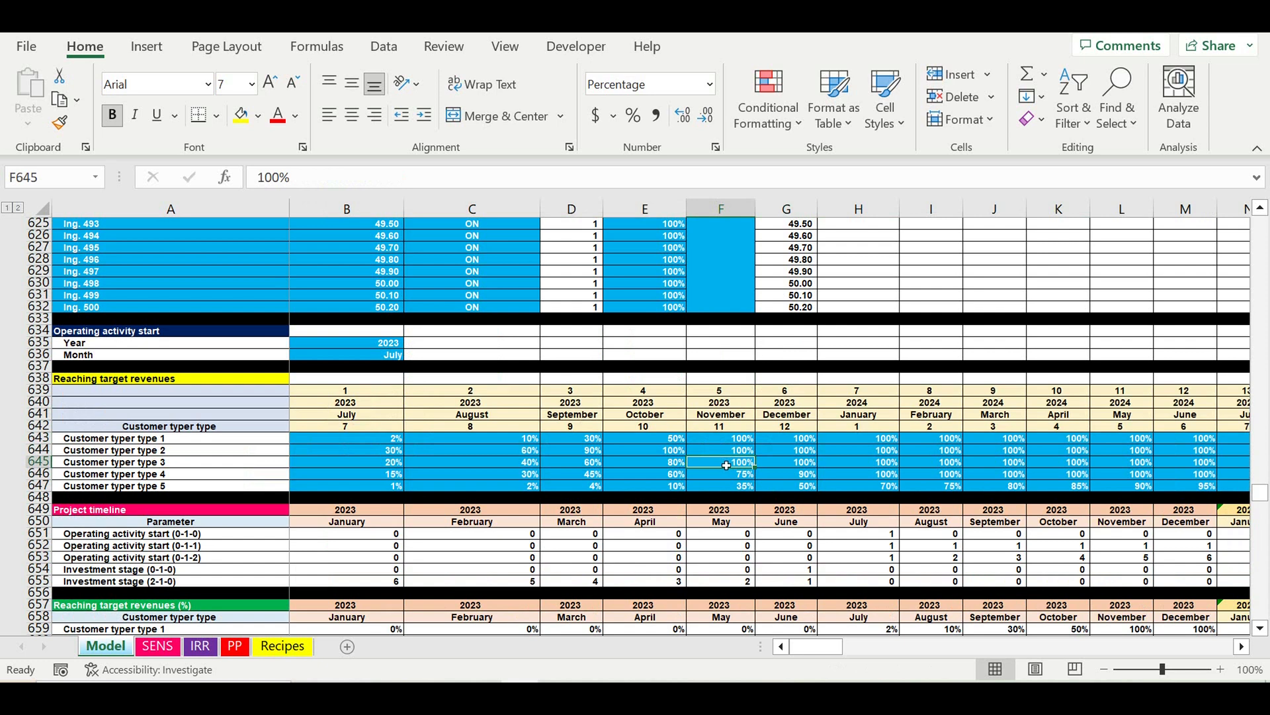
# Set customer type 1's July target revenue percentage to 100% and fill it to all five customer types and across the monthly columns
pyautogui.click(380, 442)
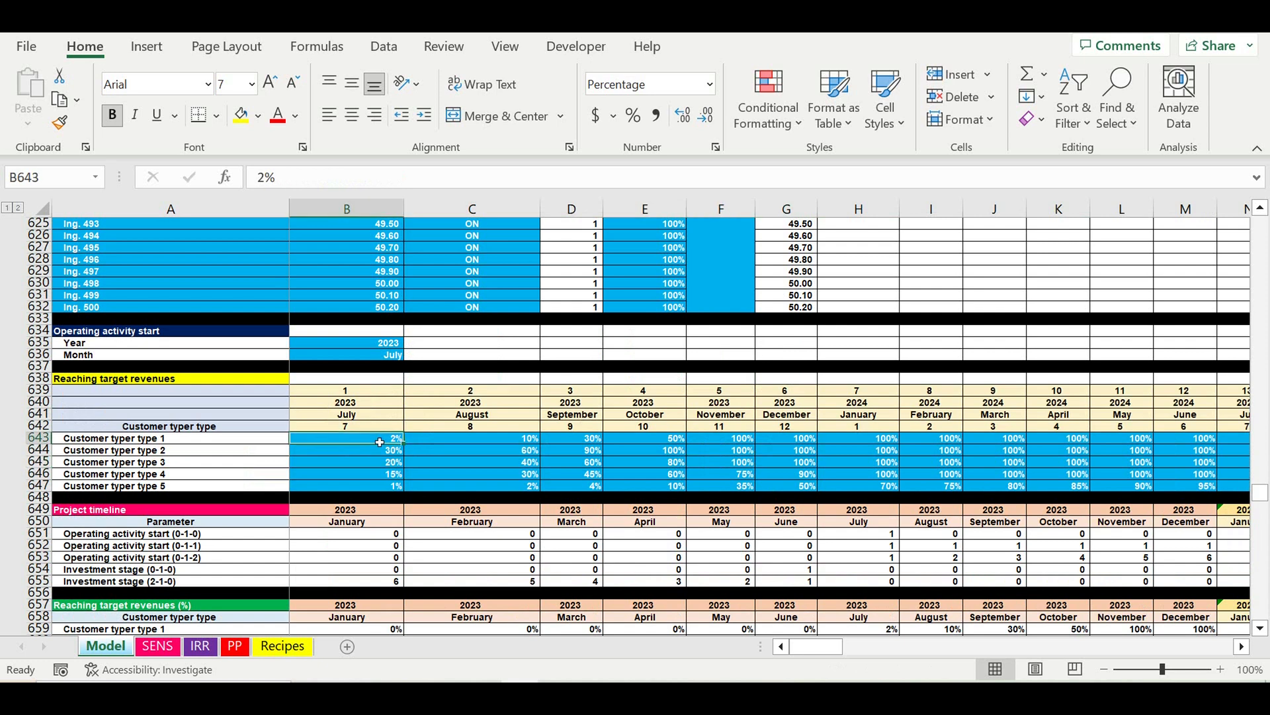
pyautogui.write('100')
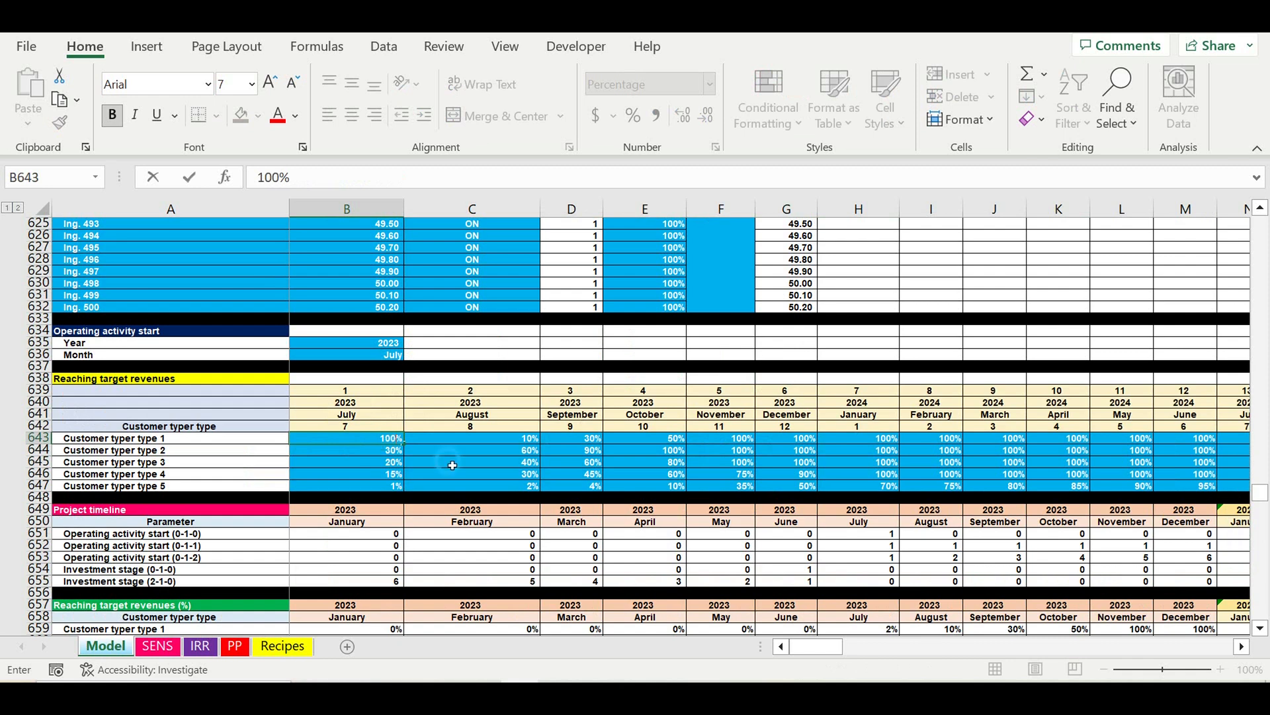
pyautogui.click(452, 464)
pyautogui.click(363, 441)
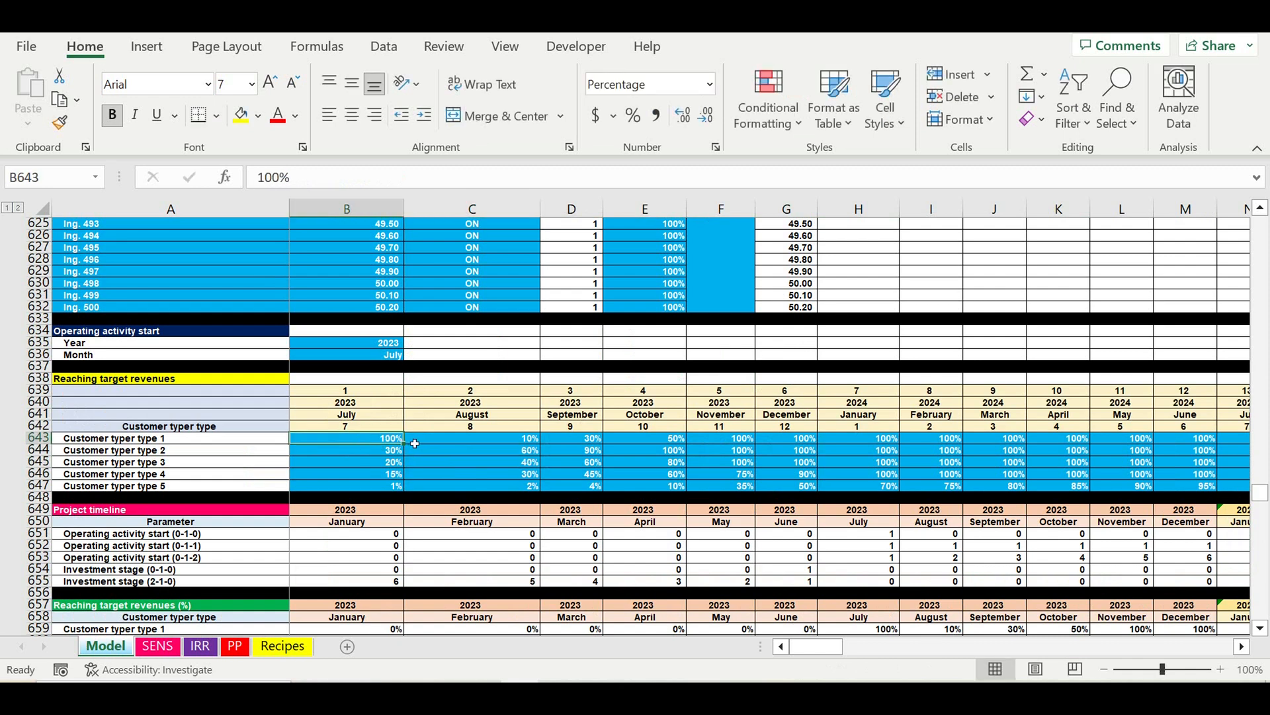
pyautogui.moveTo(405, 444); pyautogui.dragTo(416, 485)
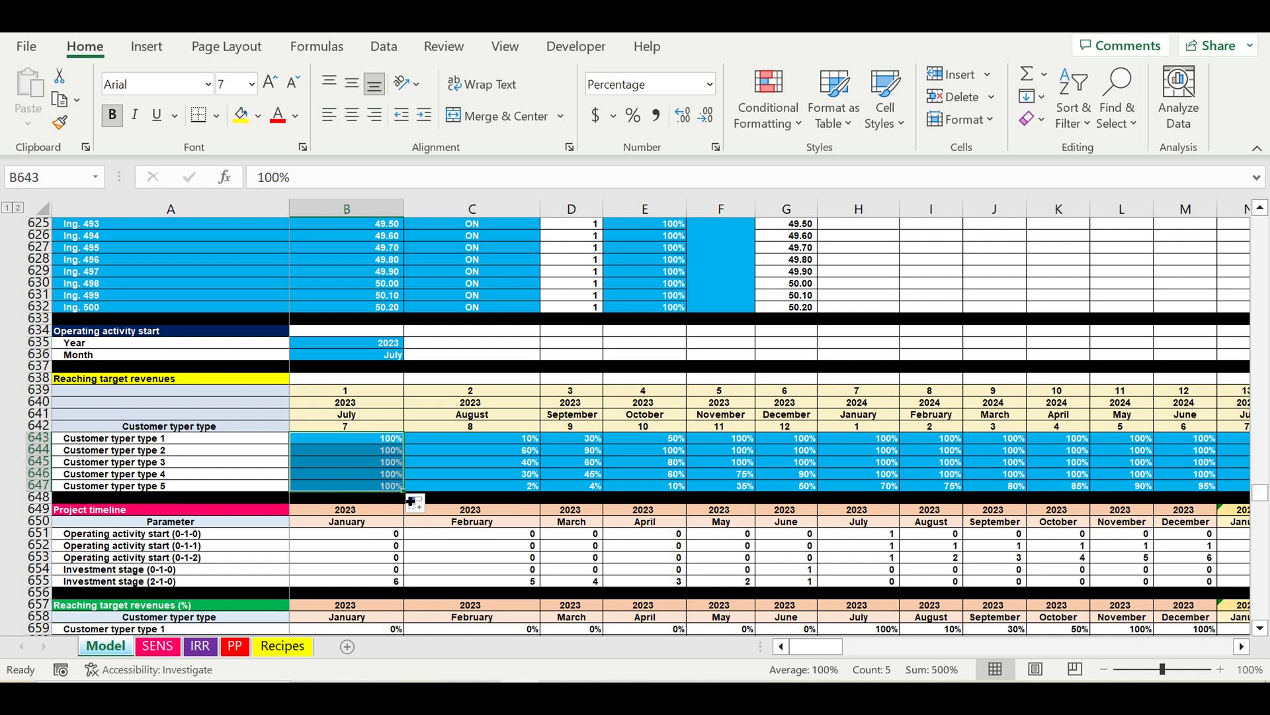
pyautogui.moveTo(404, 491); pyautogui.dragTo(1162, 488)
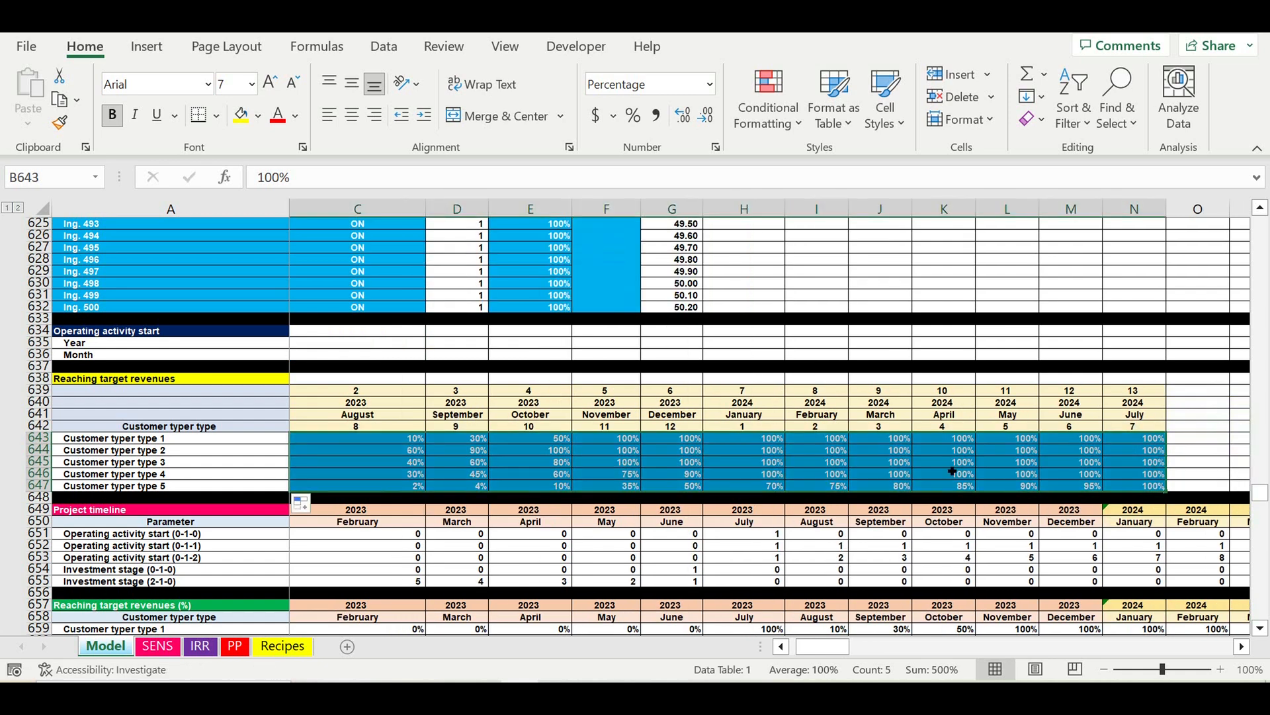
pyautogui.click(886, 465)
pyautogui.click(780, 647)
# Examine the resulting monthly revenues and direct costs, and the July–December Result from operating activity in the Cash flow section
pyautogui.scroll(-8, 774, 548)
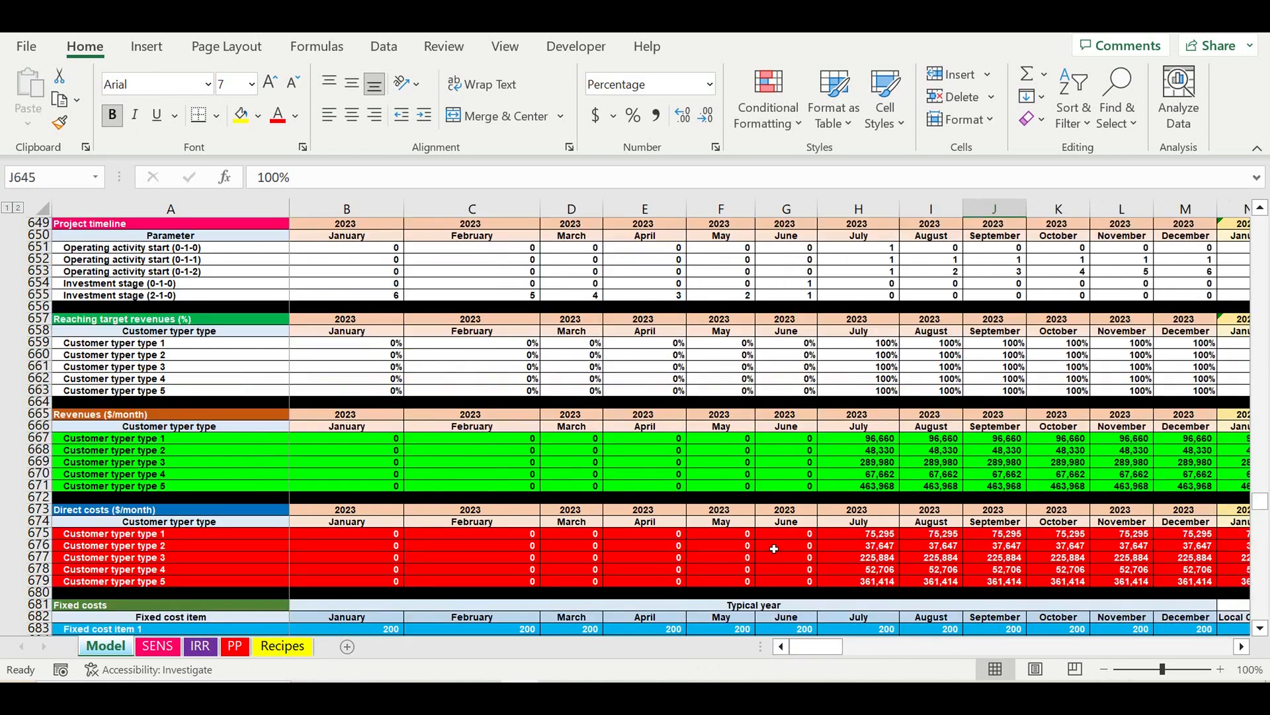
pyautogui.scroll(-3, 774, 549)
pyautogui.scroll(-20, 775, 544)
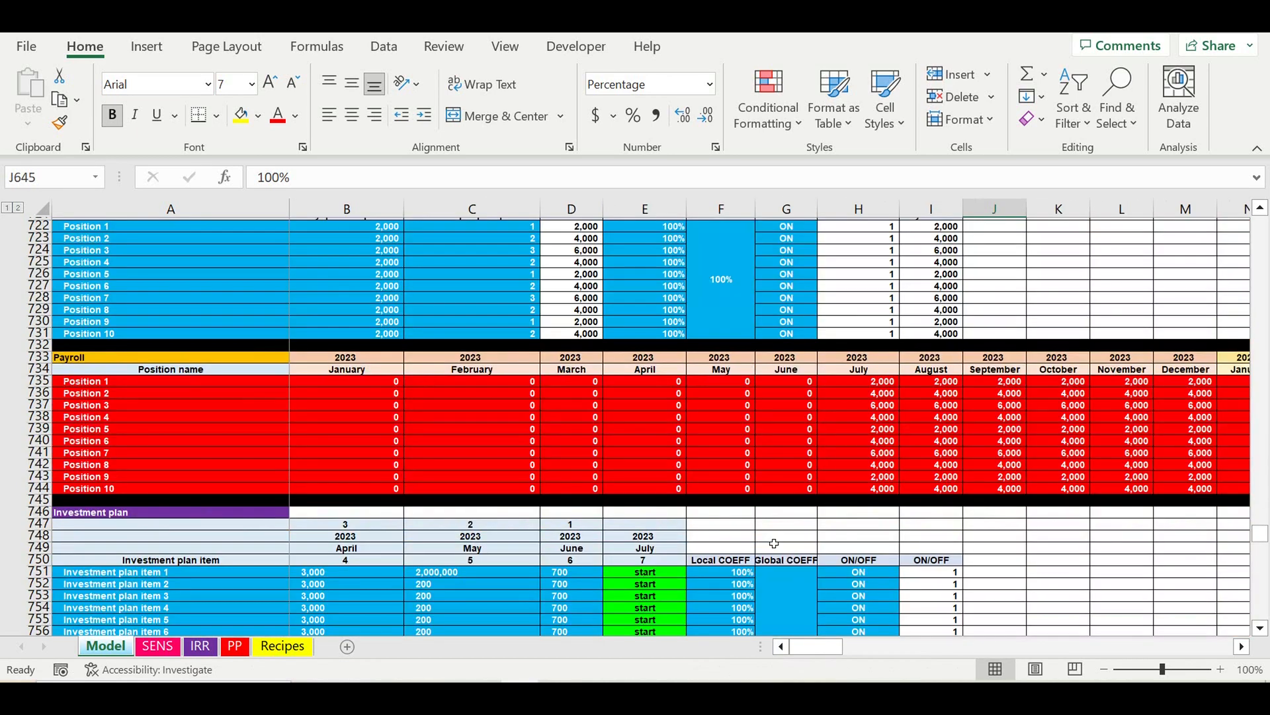
pyautogui.scroll(-15, 774, 543)
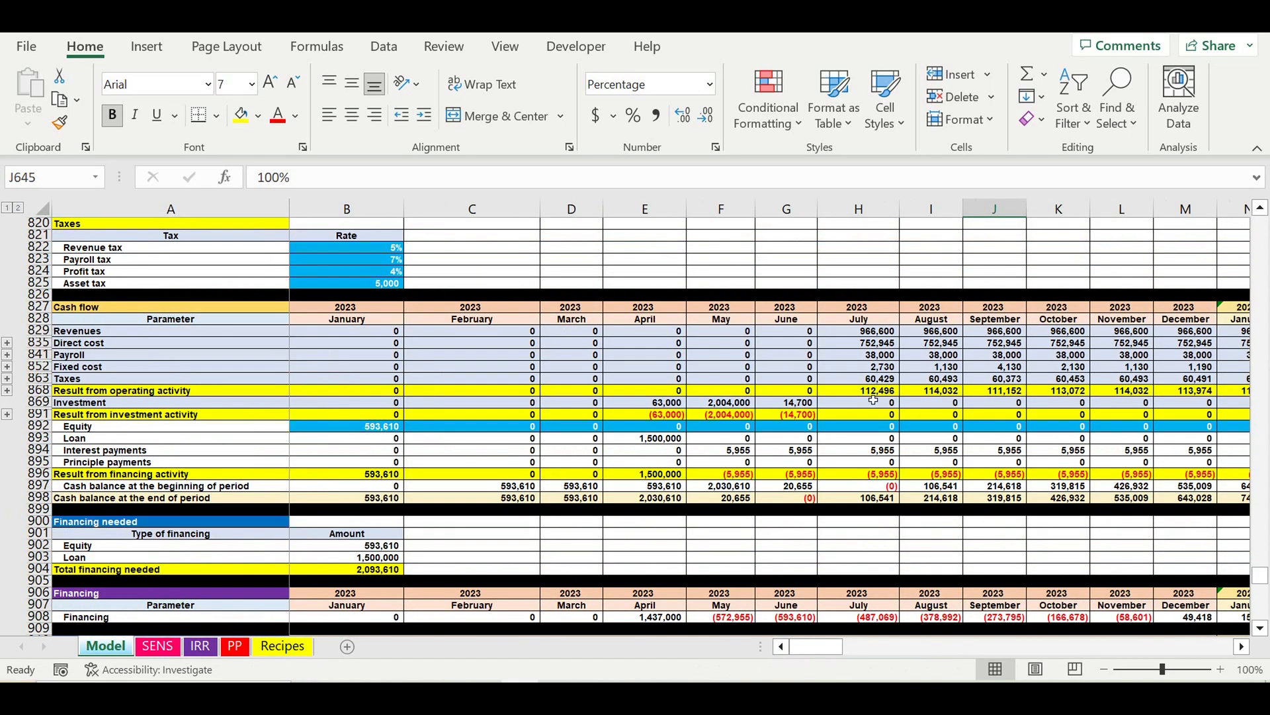
pyautogui.click(854, 390)
pyautogui.moveTo(939, 384); pyautogui.dragTo(1171, 395)
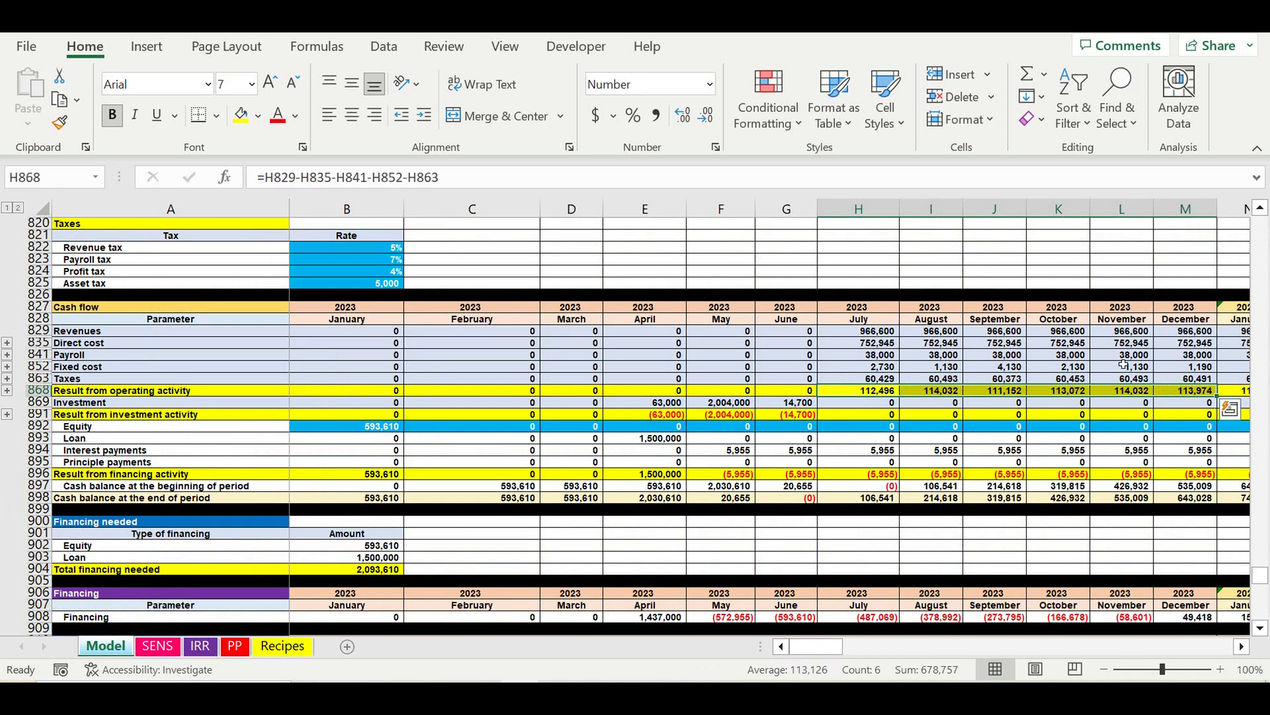
# Return to the Reaching target revenues section and undo the 100% fills and the July entry for customer type 1
pyautogui.scroll(2, 487, 360)
pyautogui.scroll(20, 487, 360)
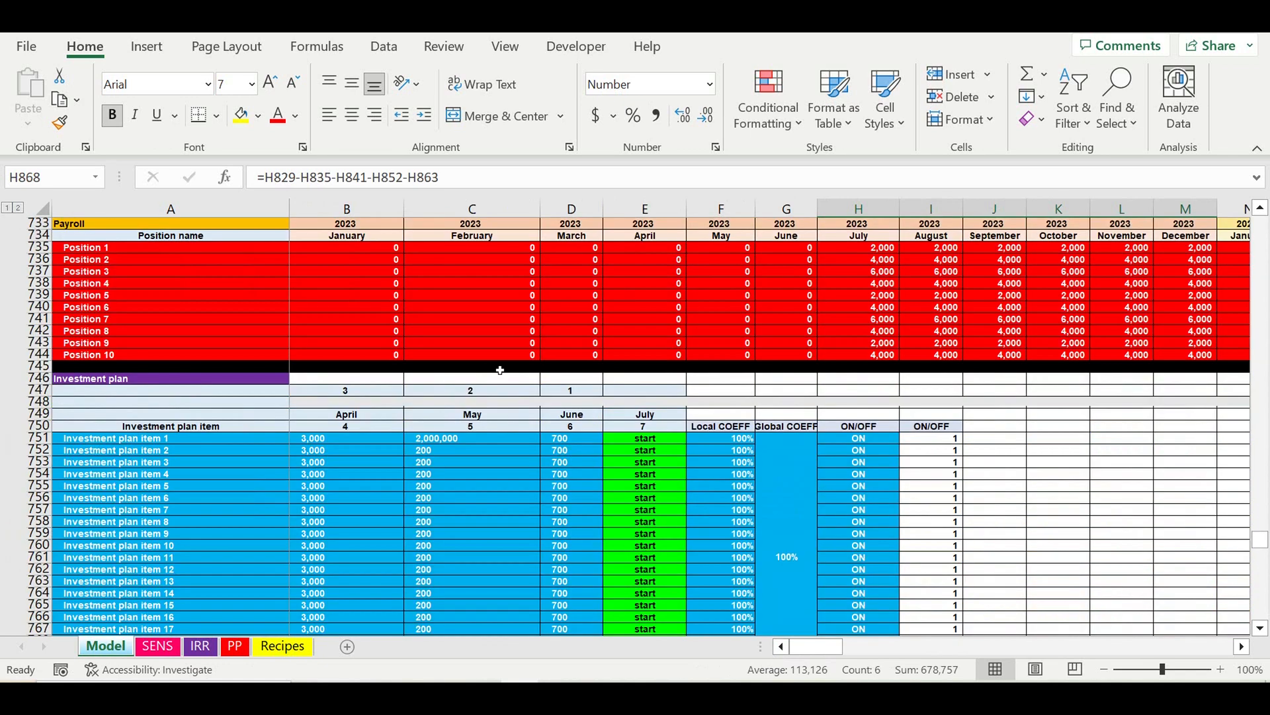
pyautogui.scroll(14, 500, 370)
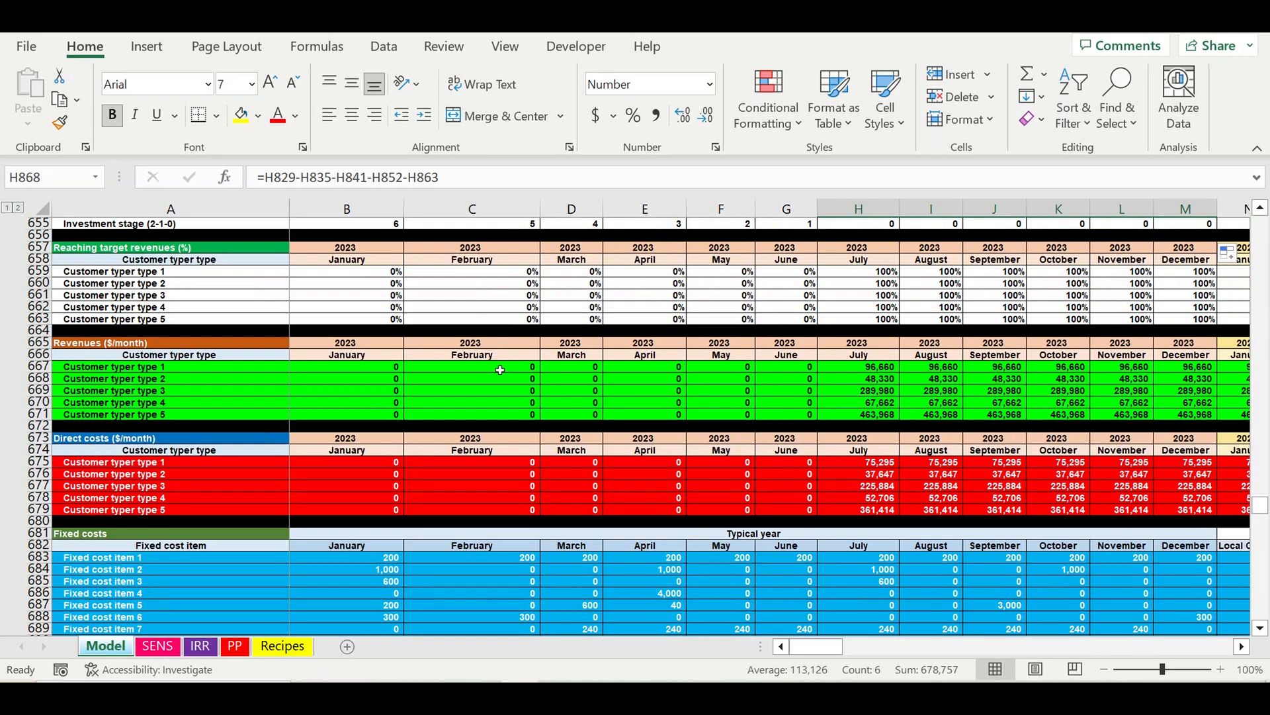
pyautogui.scroll(11, 500, 370)
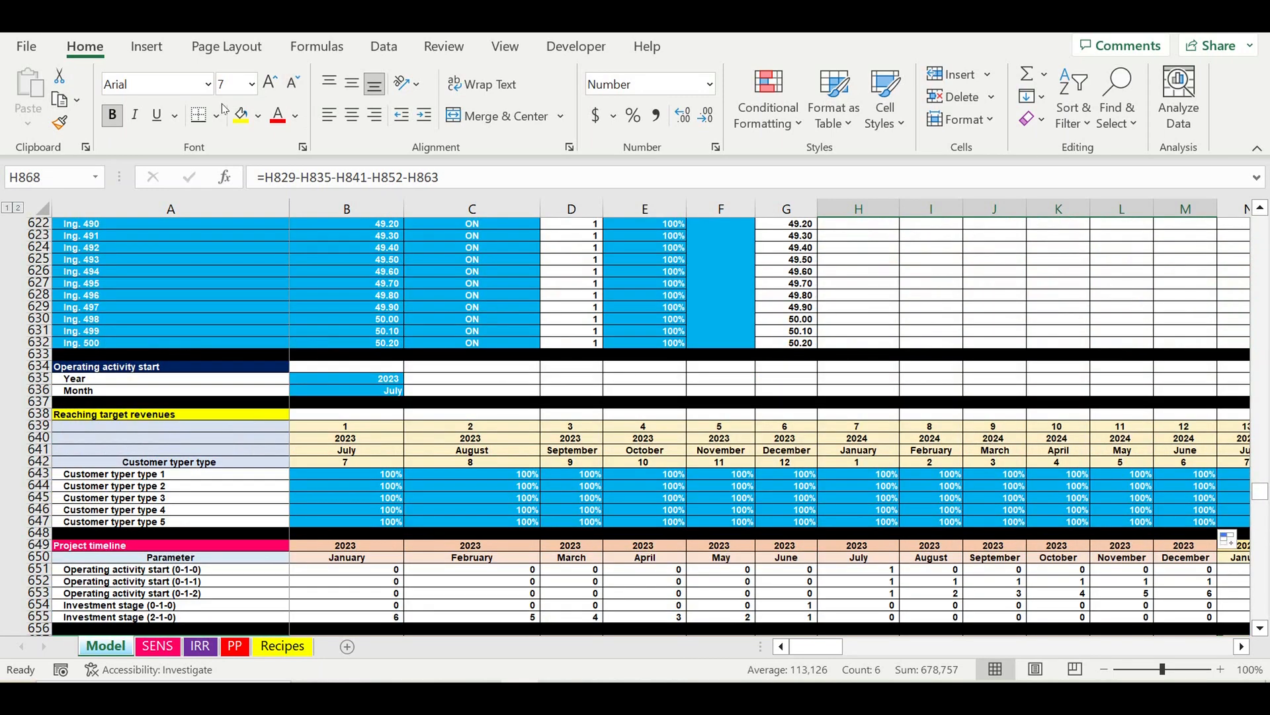
pyautogui.write('100% 100% 100% 100% 100%')
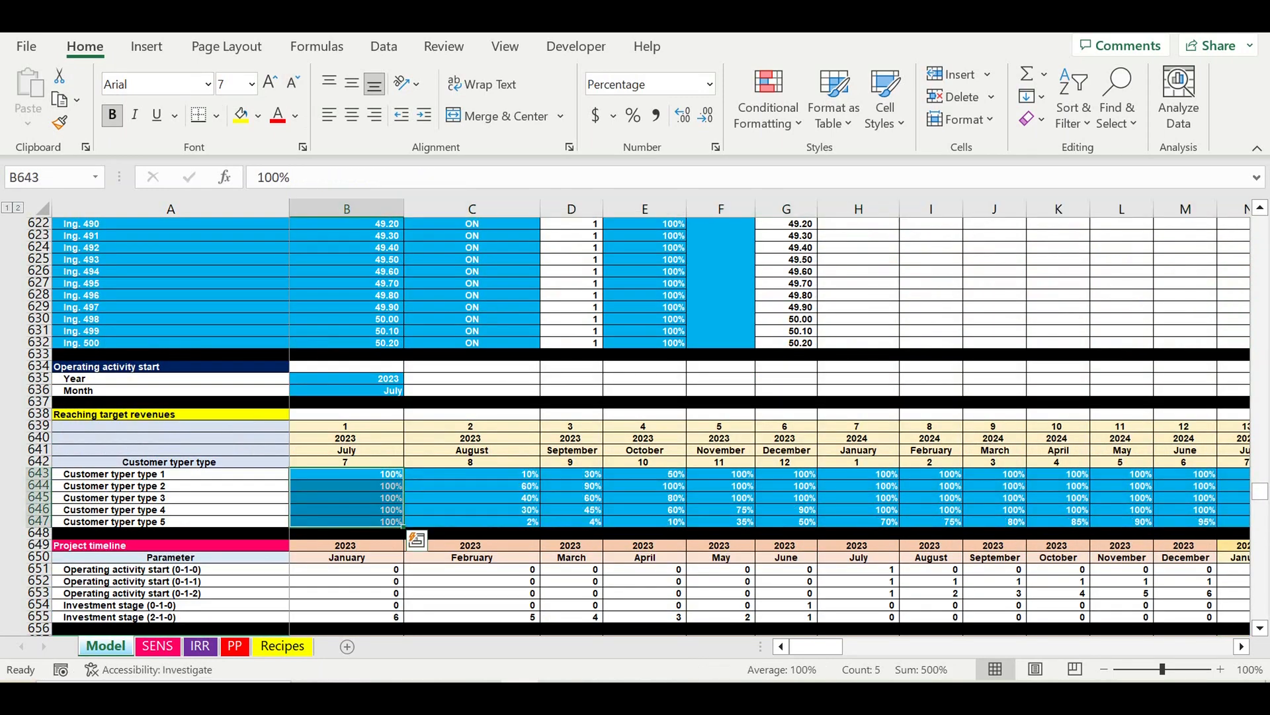
pyautogui.hotkey('ctrl', 'z')
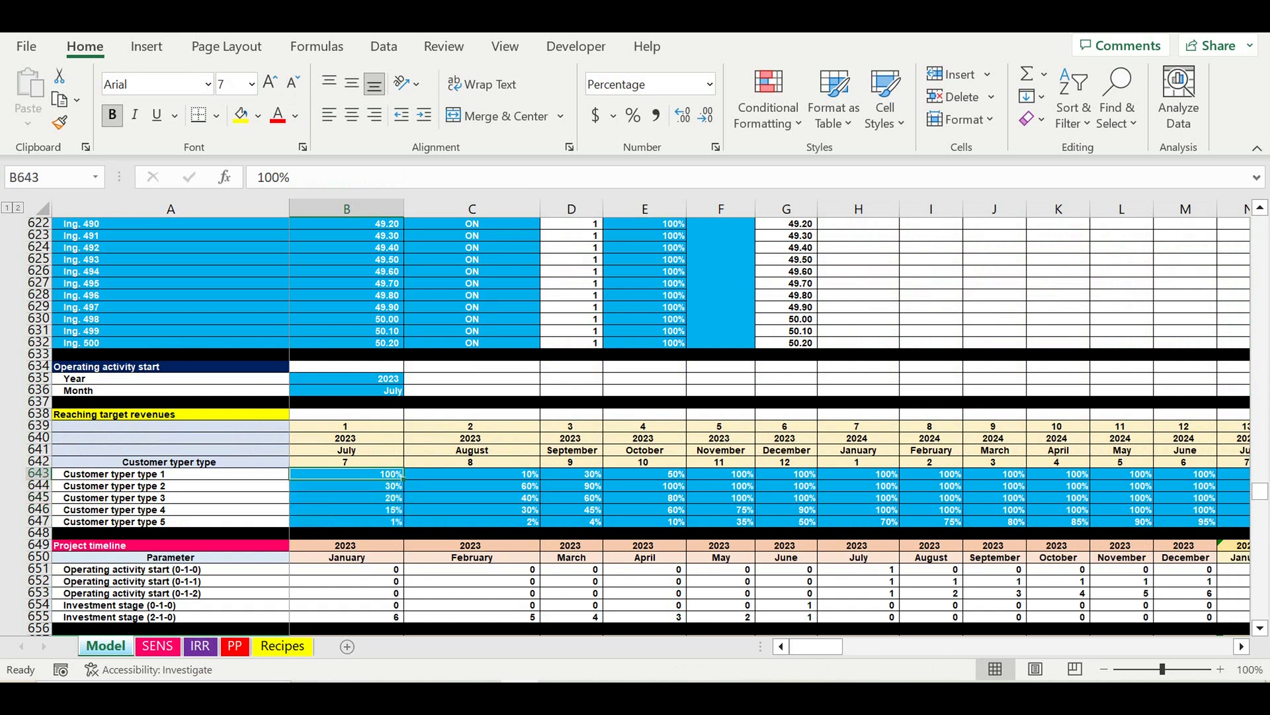
pyautogui.hotkey('ctrl', 'z')
# Review the monthly ramp-up percentages from July 2023 to June 2024, the Project timeline, and the Fixed costs sections
pyautogui.moveTo(387, 478); pyautogui.dragTo(1103, 533)
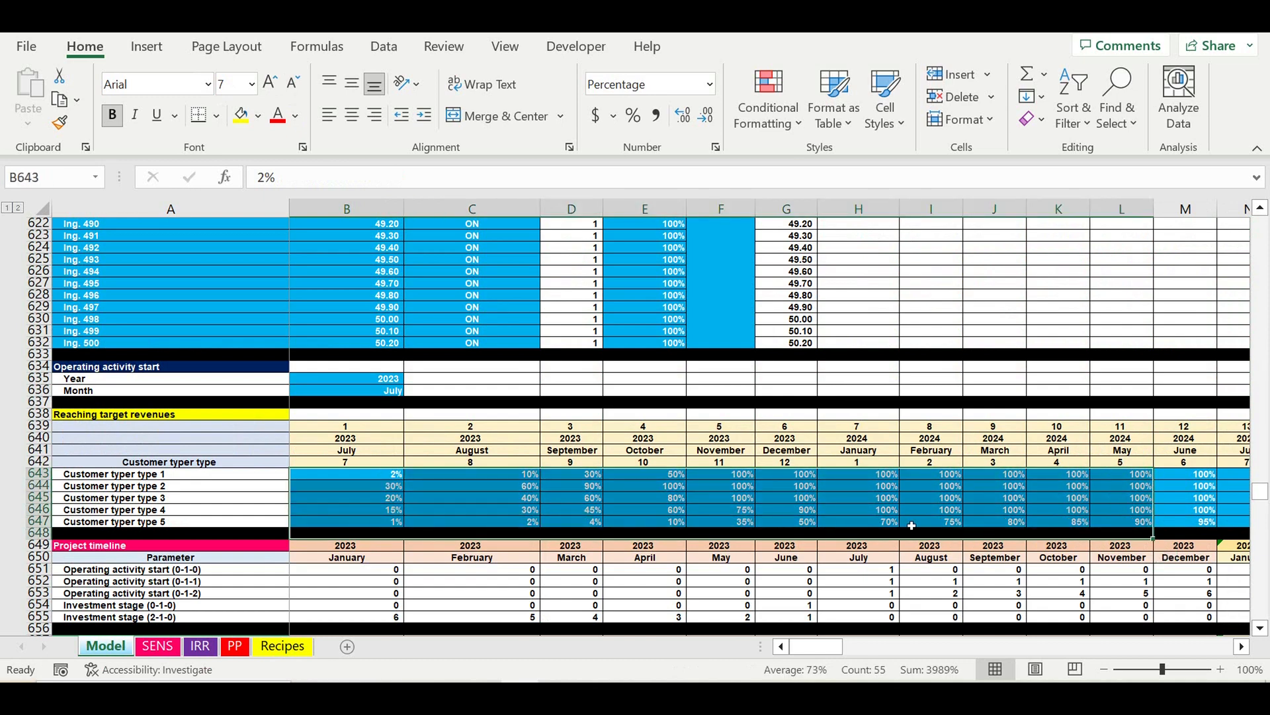
pyautogui.scroll(-4, 911, 525)
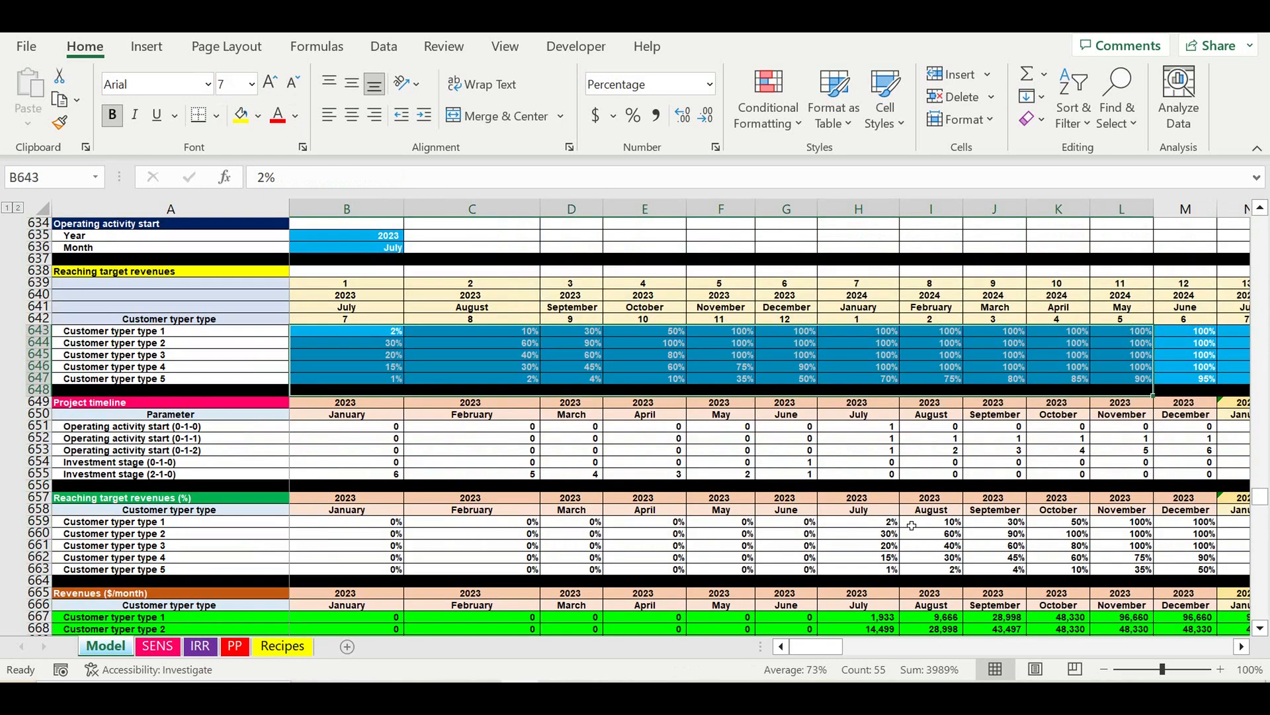
pyautogui.click(368, 331)
pyautogui.moveTo(453, 336); pyautogui.dragTo(1191, 379)
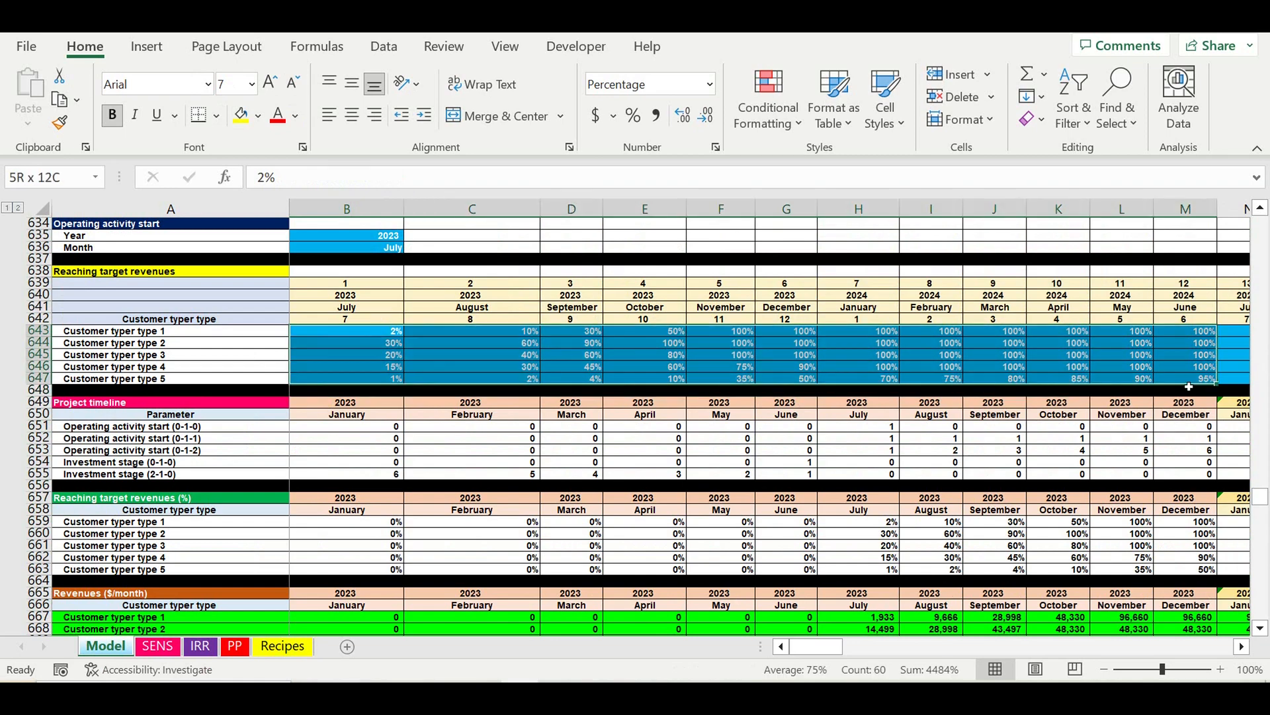
pyautogui.scroll(-15, 1058, 549)
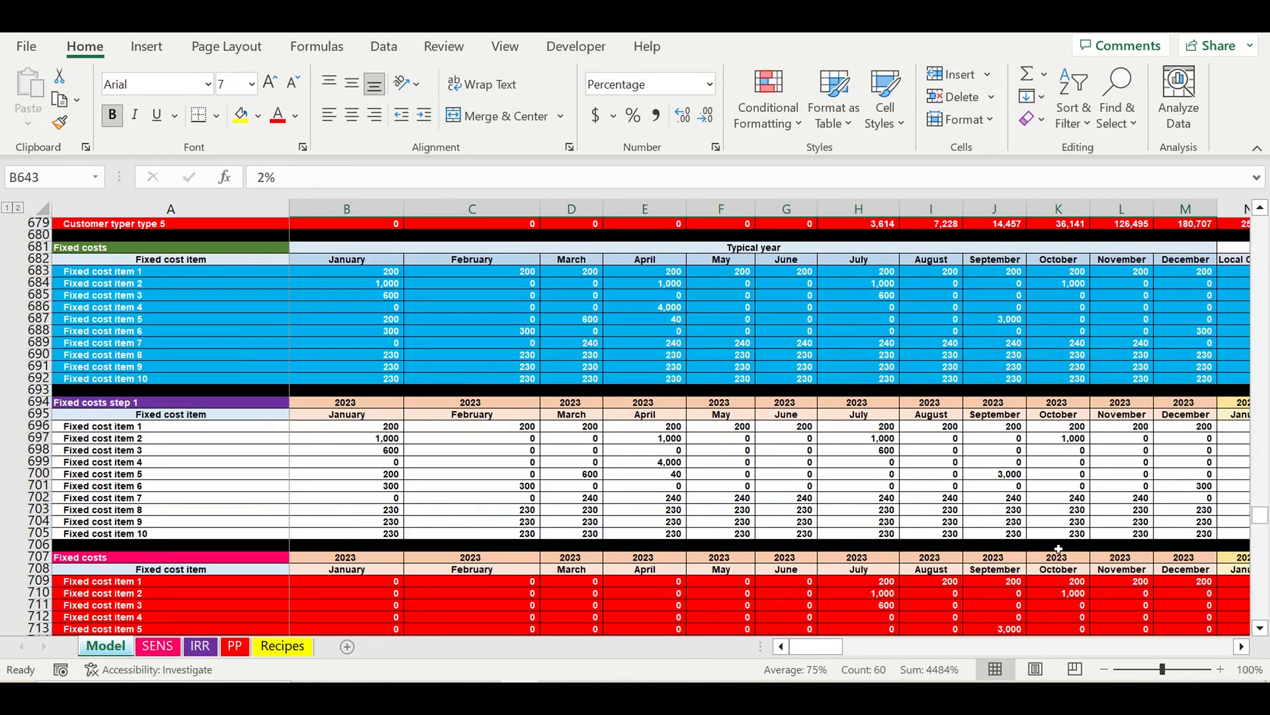
# Examine the July and August 2023 Result from operating activity in the Cash flow section
pyautogui.scroll(-20, 1058, 549)
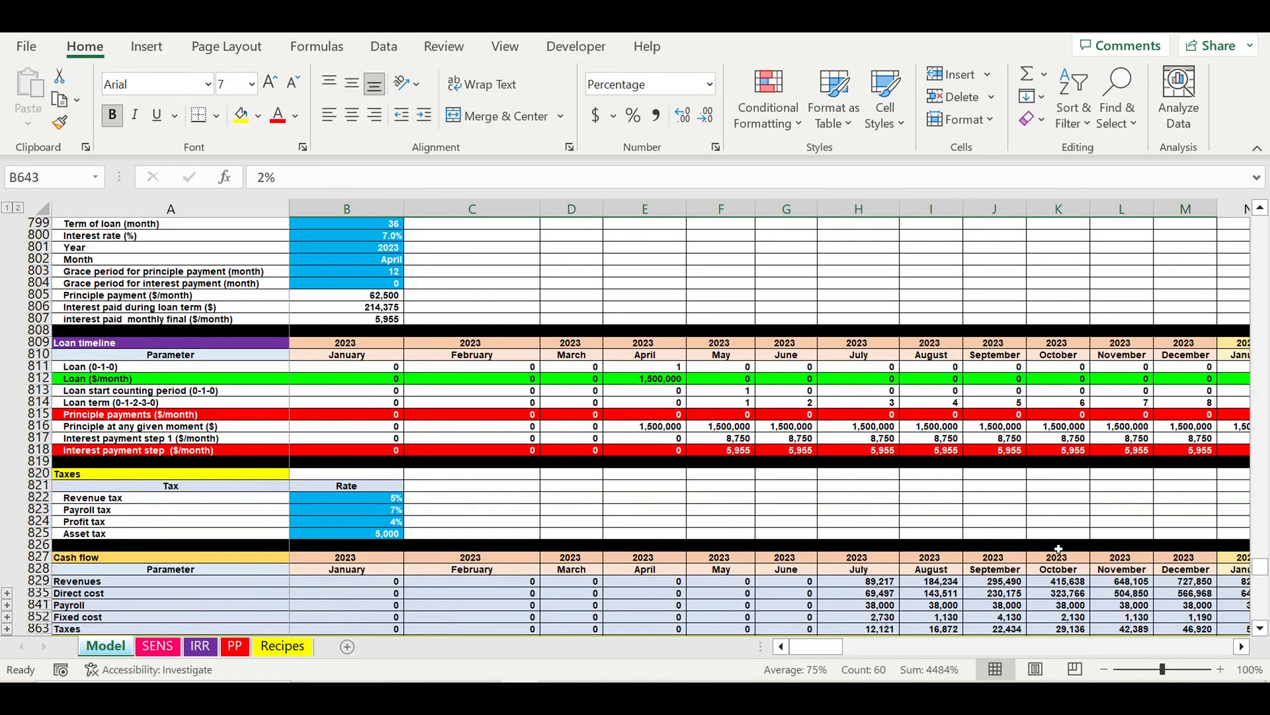
pyautogui.scroll(-5, 1058, 549)
pyautogui.click(863, 462)
pyautogui.moveTo(863, 463); pyautogui.dragTo(962, 464)
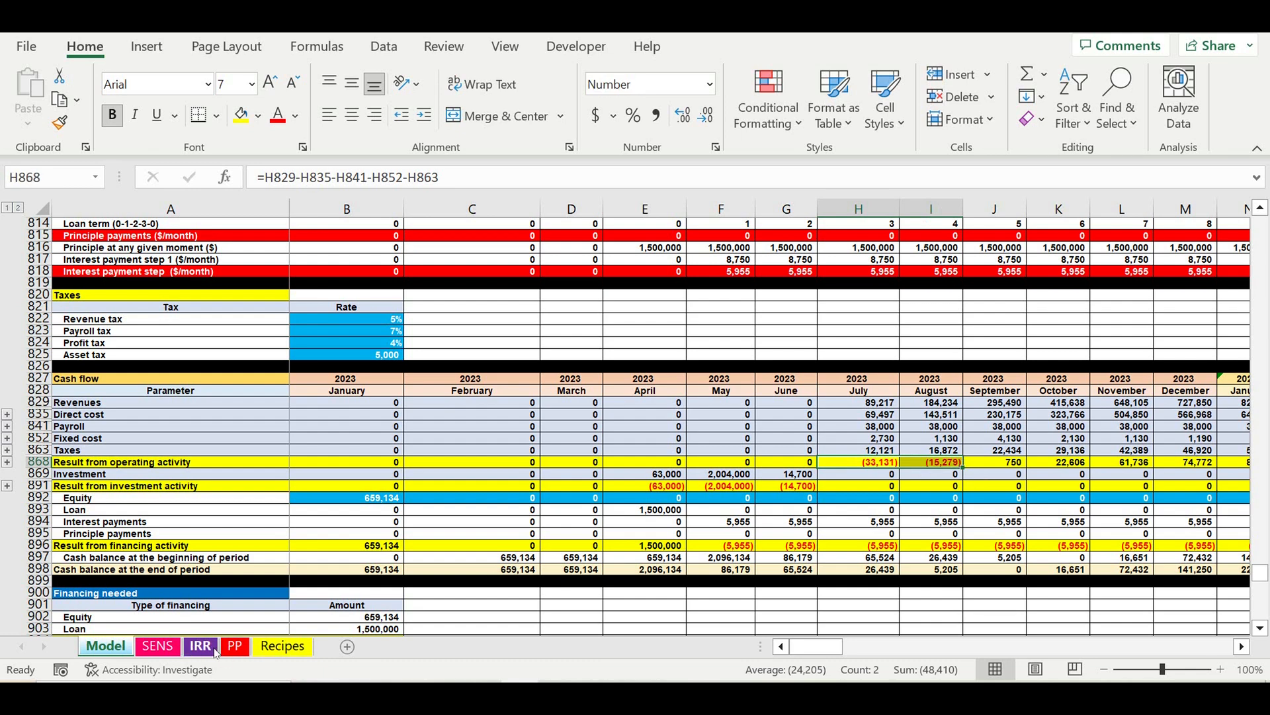
# Review the payback and profitability parameters on the SENS sheet and the Total financing needed amount on the Model sheet
pyautogui.click(167, 642)
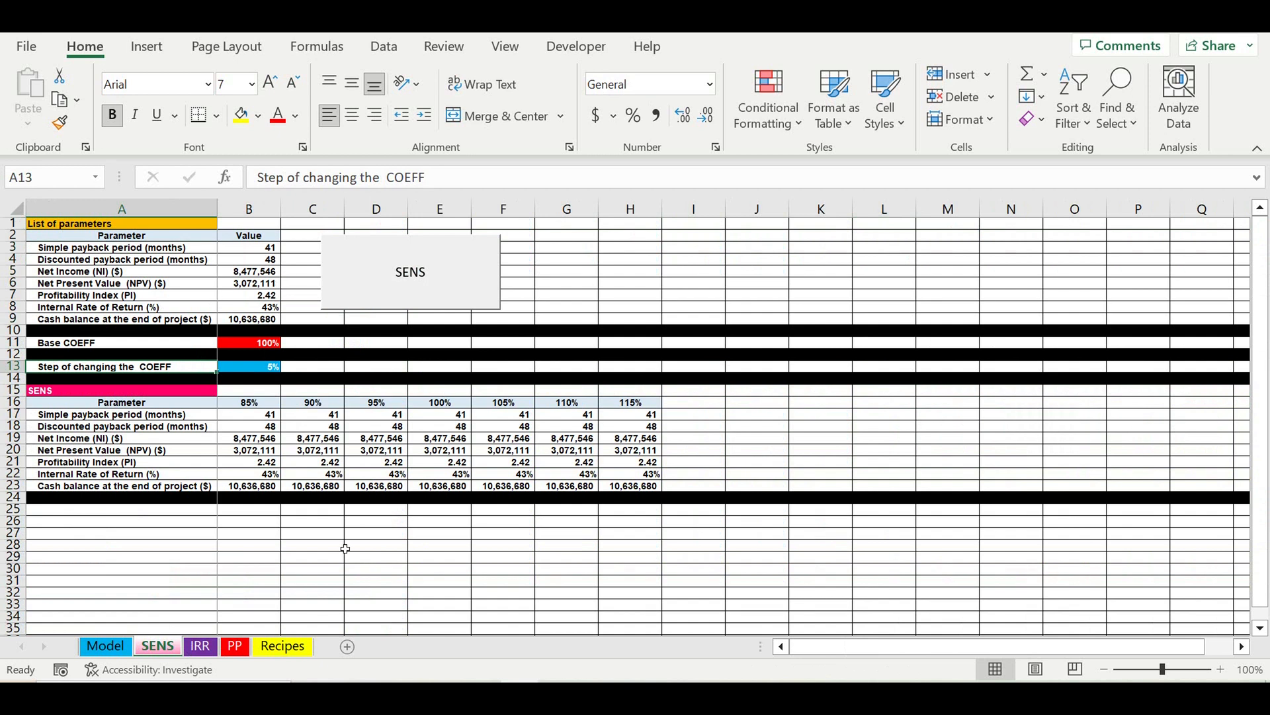
pyautogui.click(122, 650)
pyautogui.scroll(-4, 361, 424)
pyautogui.click(368, 500)
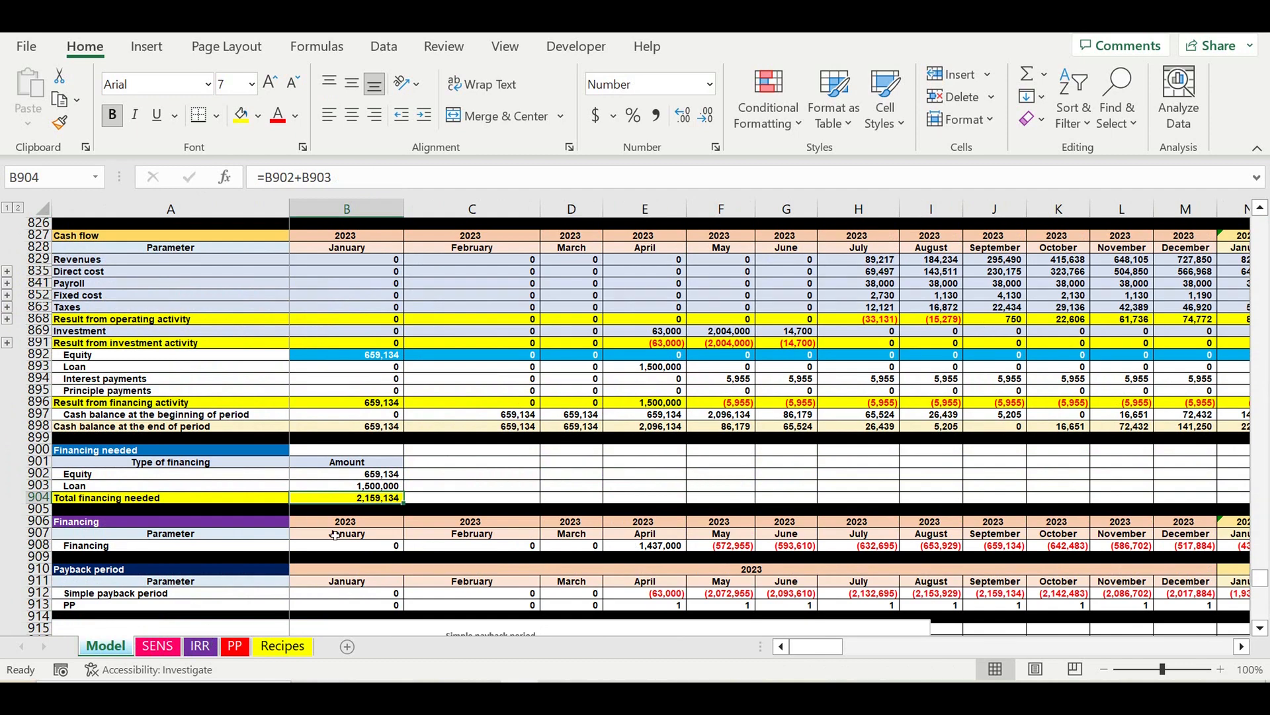
# Return to the Fixed costs and Payroll sections of the Model sheet
pyautogui.scroll(20, 445, 388)
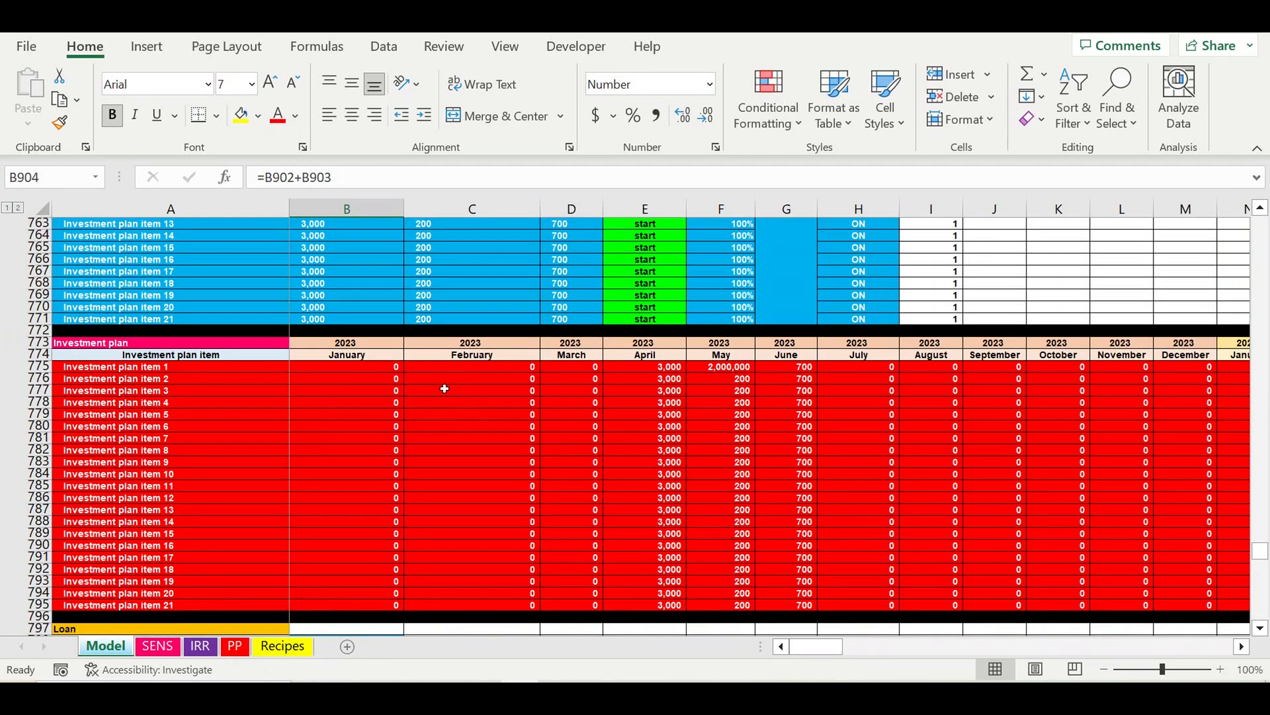
pyautogui.scroll(17, 445, 388)
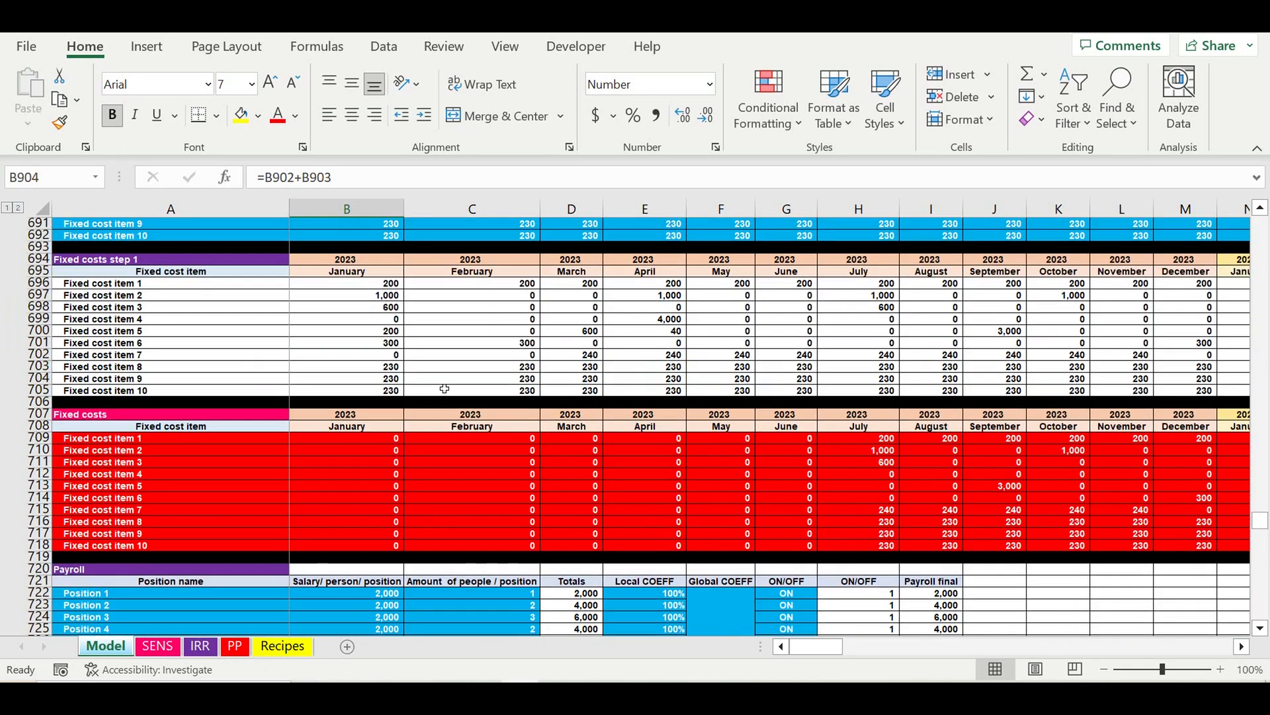
# Examine the monthly percentages in the Reaching target revenues table and the Total financing needed formula in the Financing needed table
pyautogui.scroll(13, 444, 388)
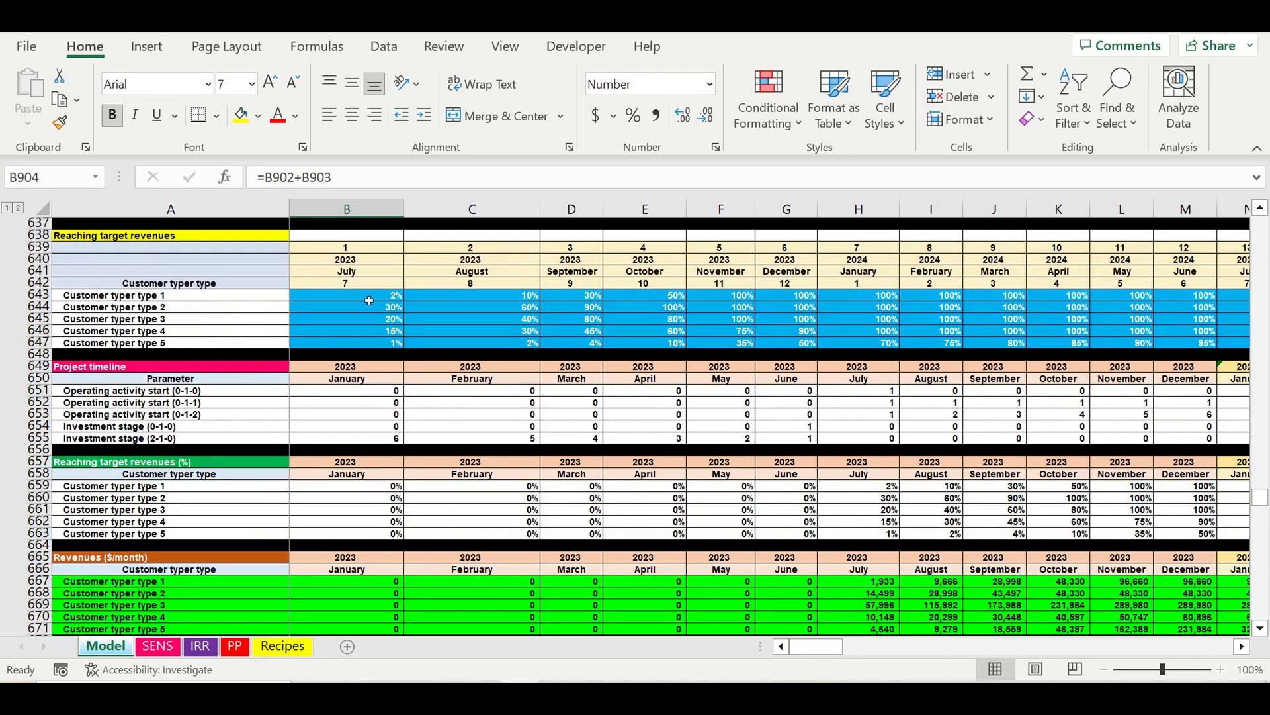
pyautogui.moveTo(368, 298); pyautogui.dragTo(1075, 344)
pyautogui.scroll(-20, 822, 509)
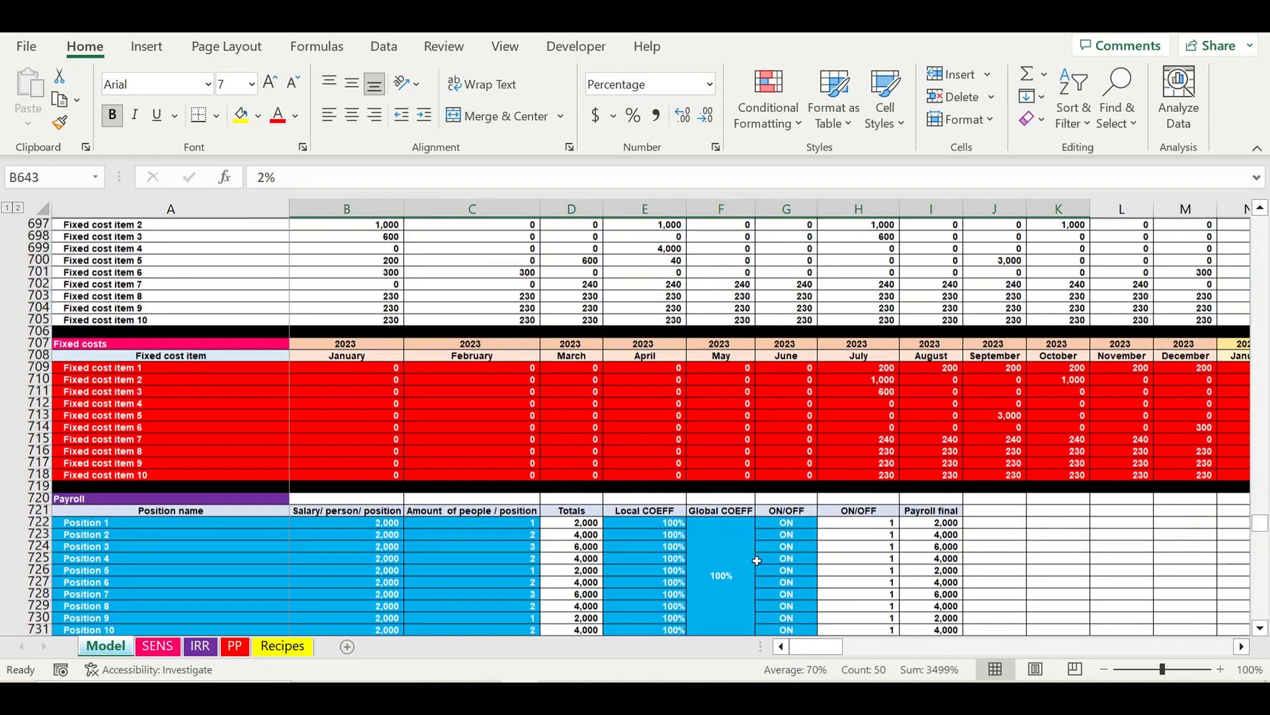
pyautogui.scroll(-20, 756, 561)
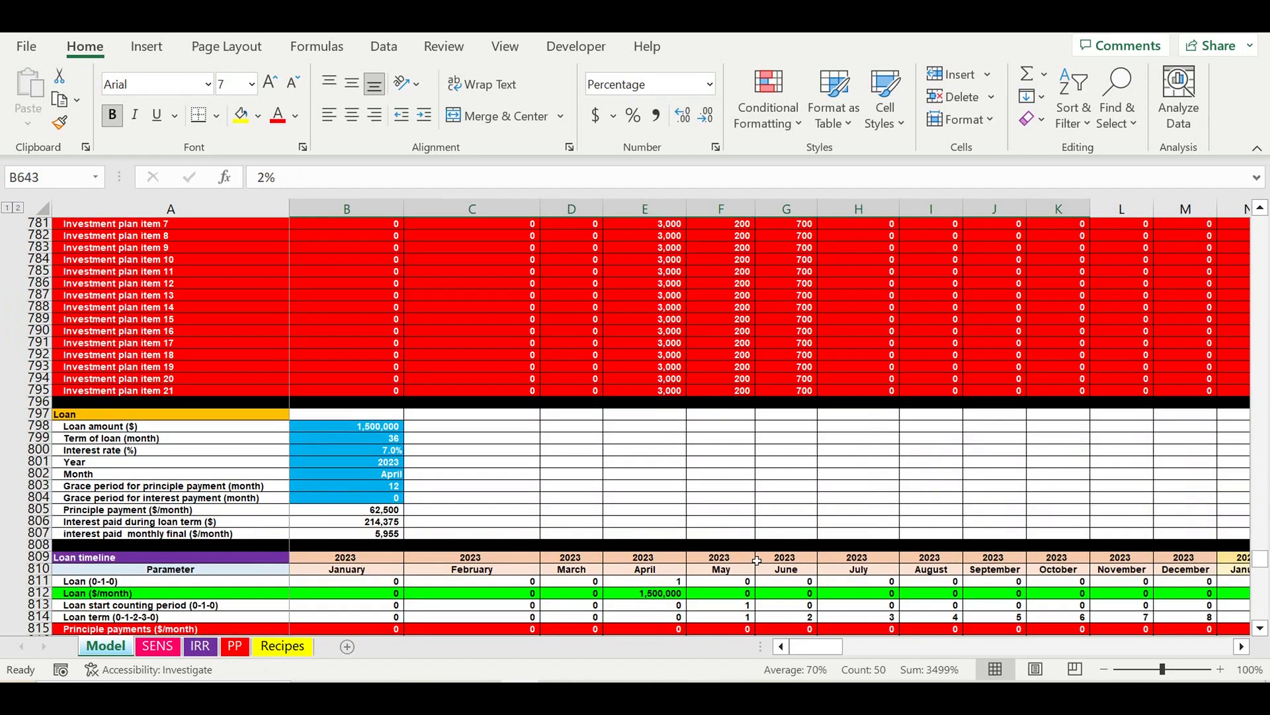
pyautogui.scroll(-5, 415, 545)
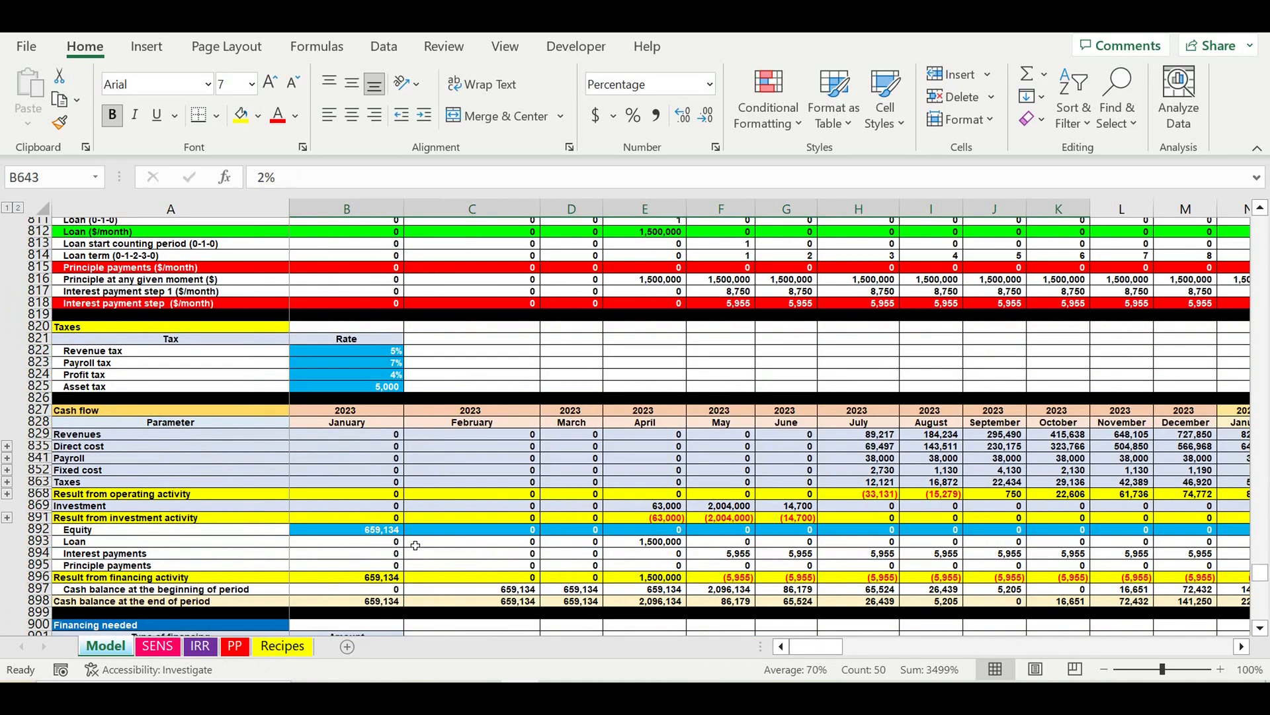
pyautogui.scroll(-5, 415, 545)
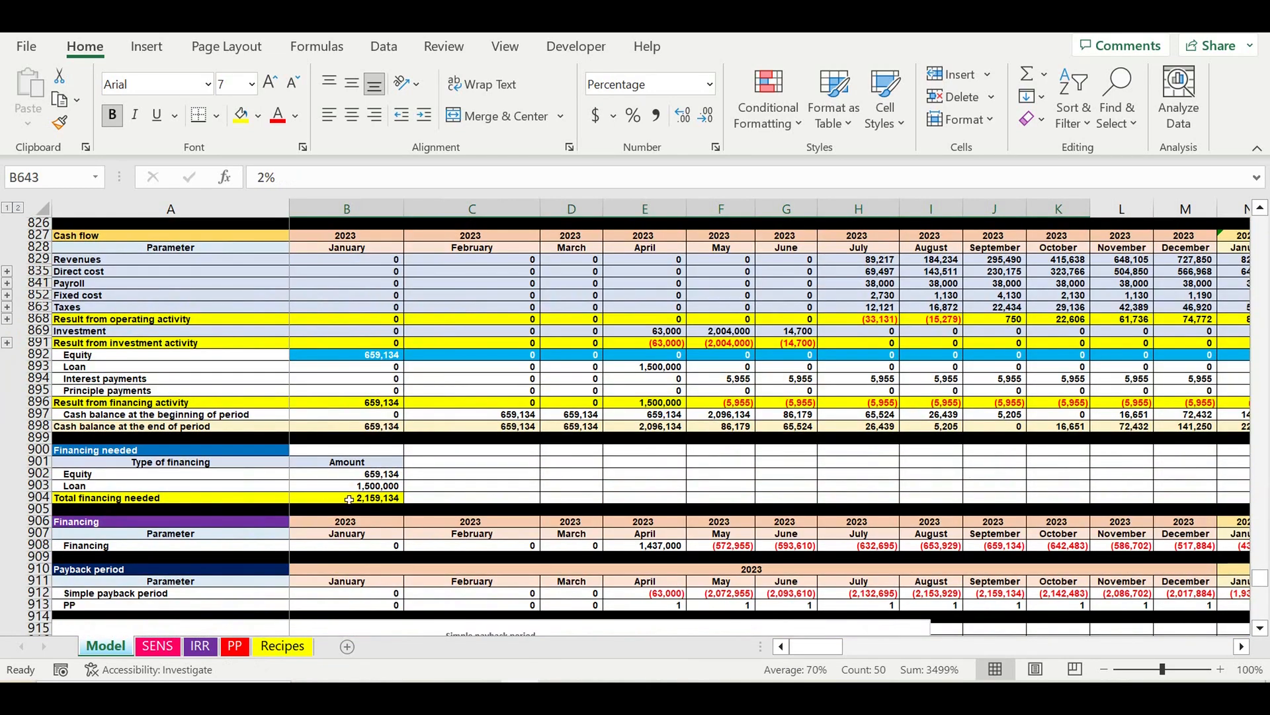
pyautogui.click(349, 499)
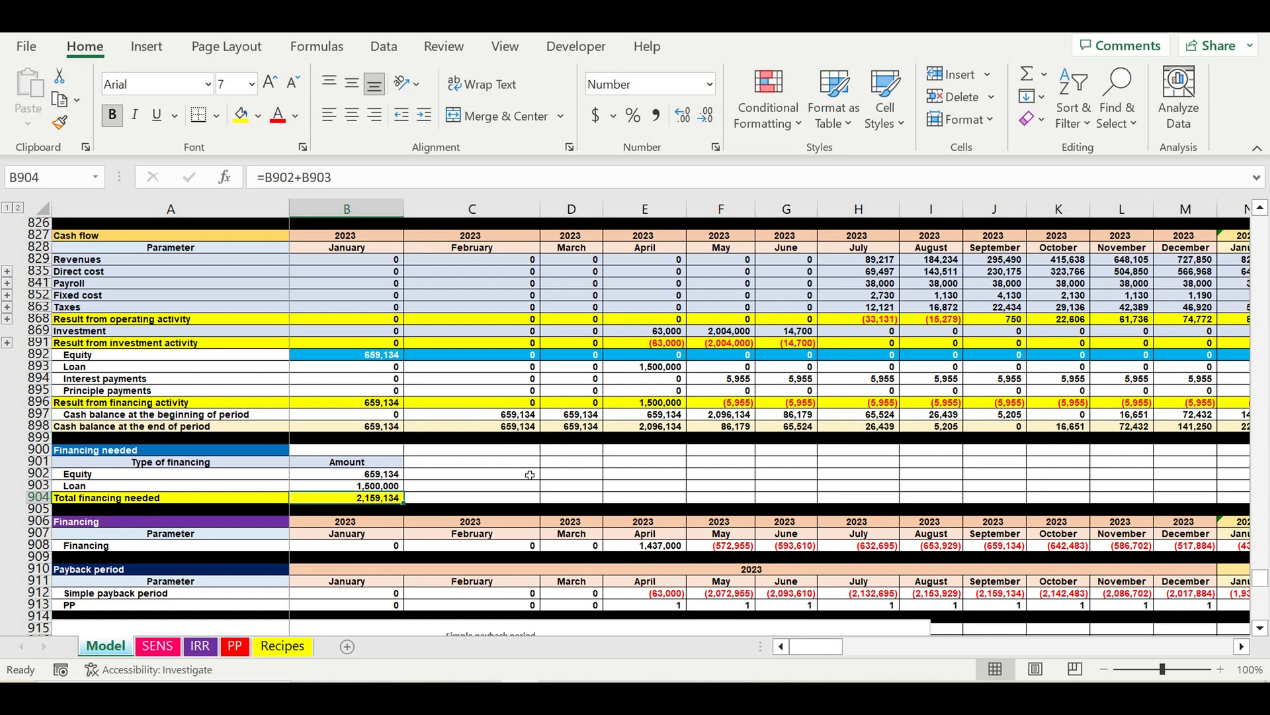
# Compare the Reaching target revenues percentages of all five customer types with the monthly revenues and direct costs tables
pyautogui.scroll(17, 530, 474)
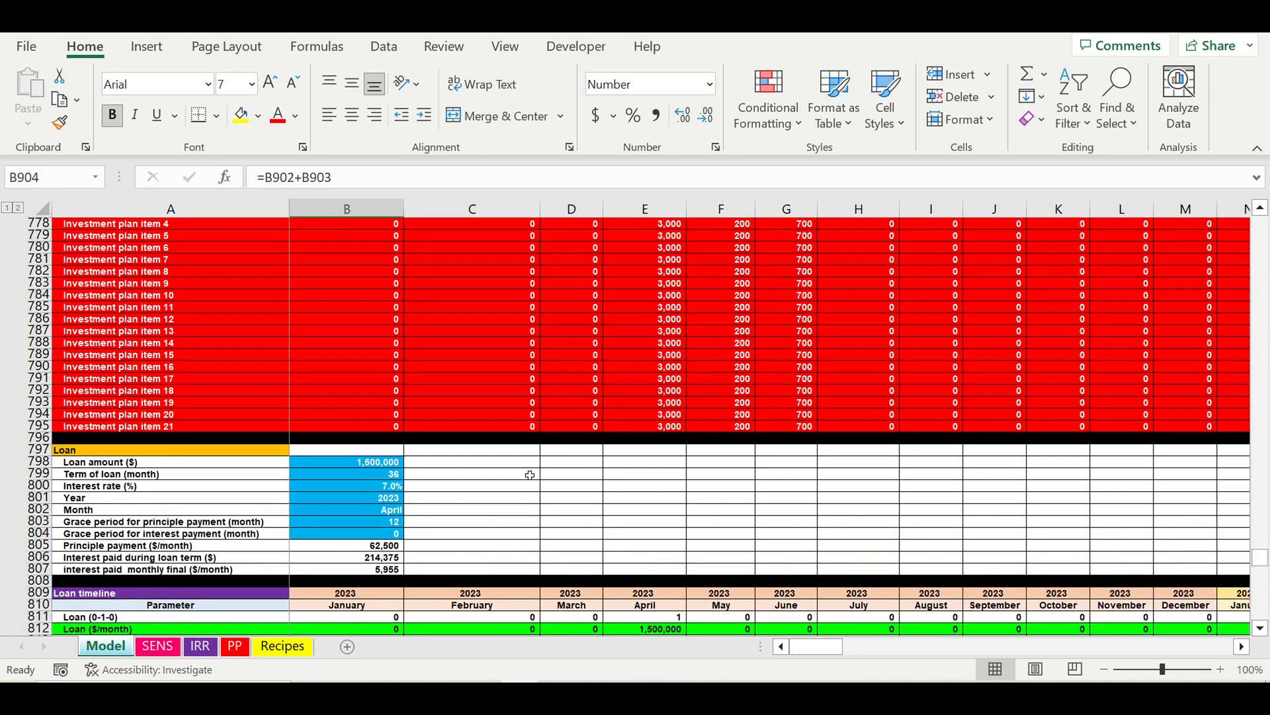
pyautogui.scroll(15, 529, 474)
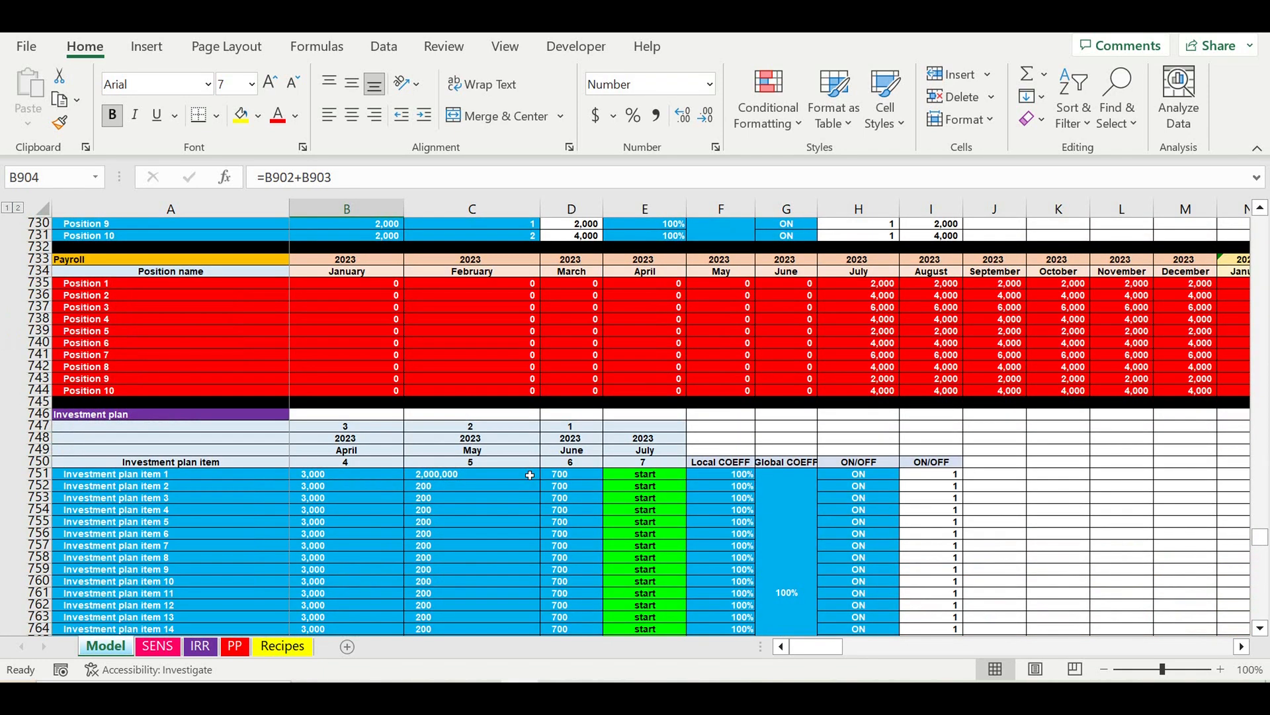
pyautogui.scroll(20, 530, 474)
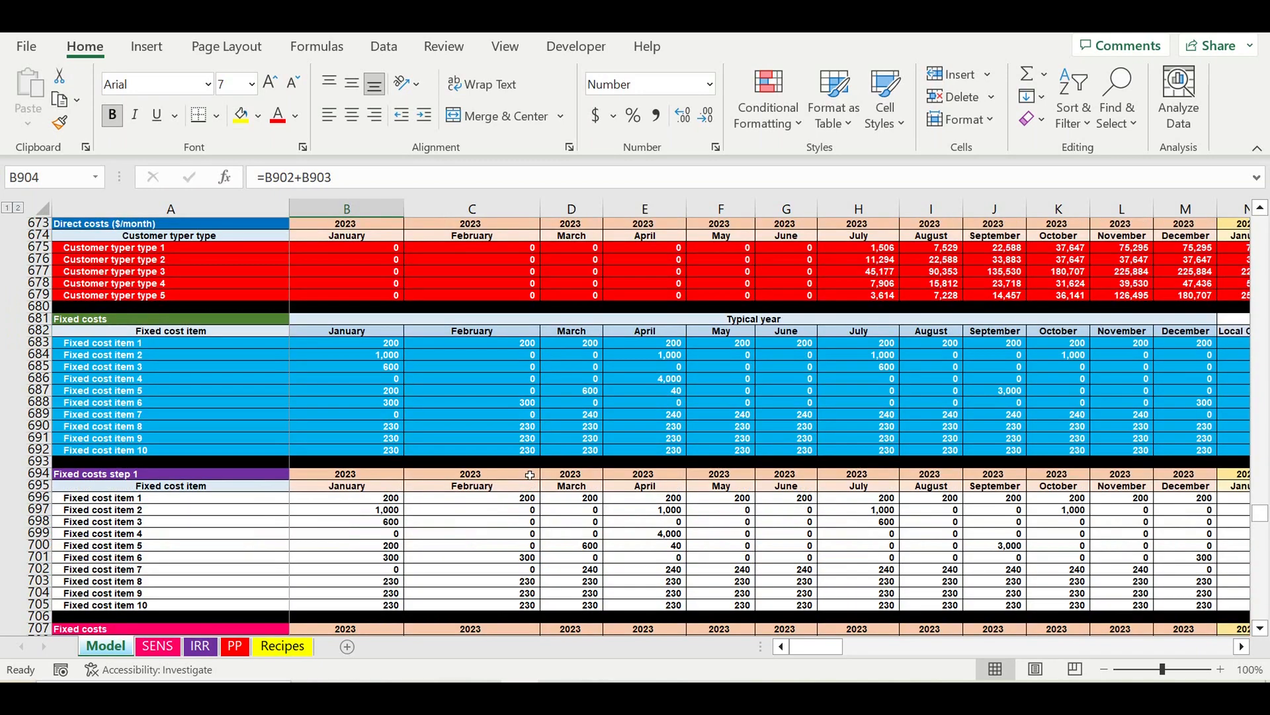
pyautogui.scroll(12, 530, 475)
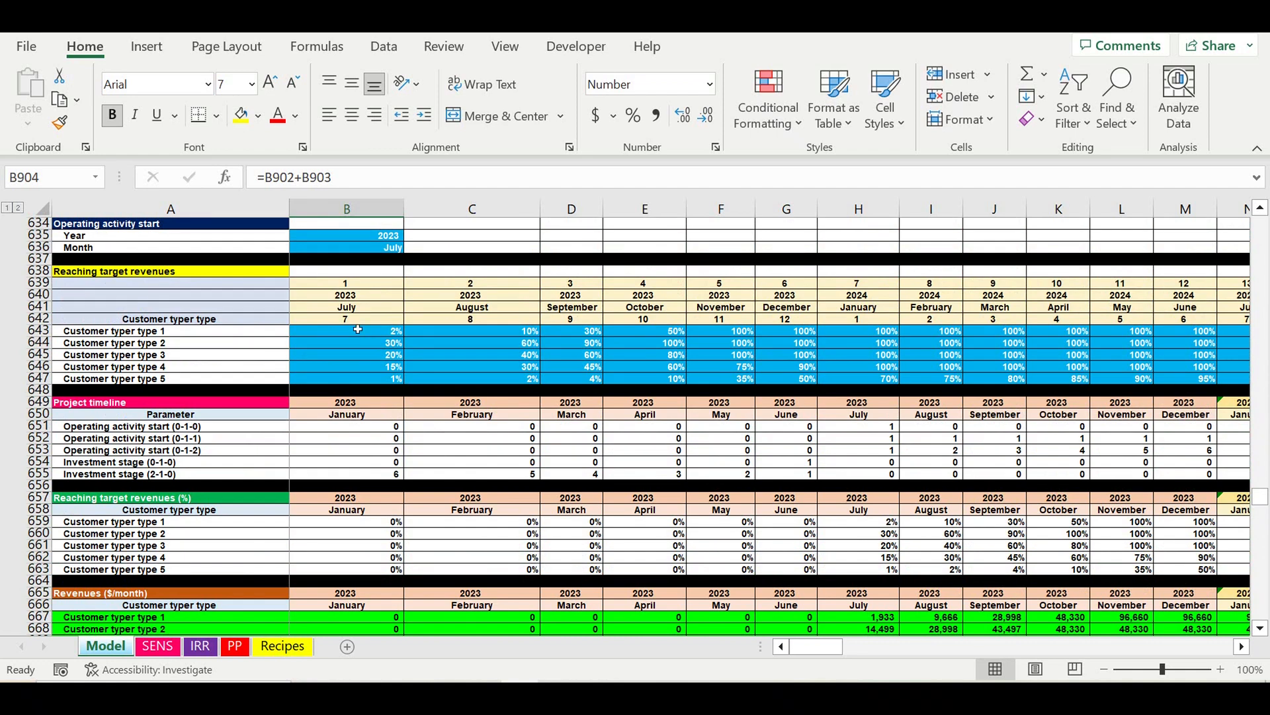
pyautogui.moveTo(355, 334); pyautogui.dragTo(1024, 384)
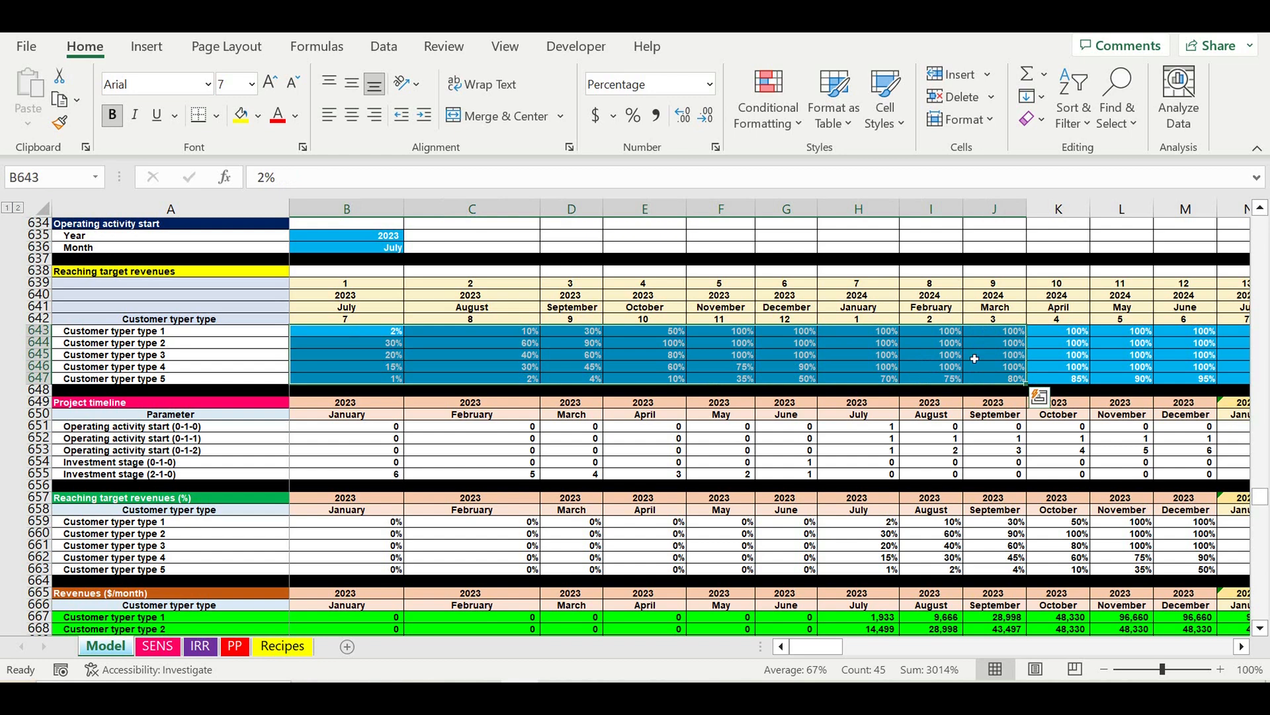
pyautogui.scroll(-6, 957, 344)
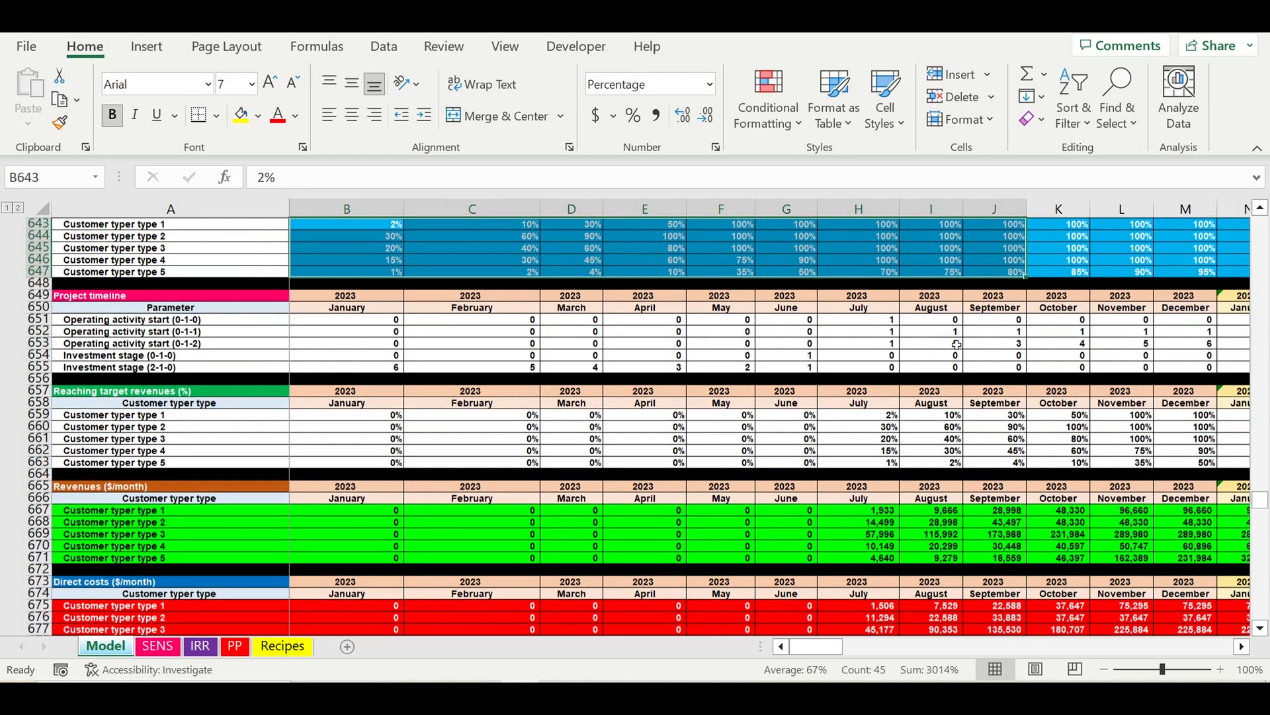
pyautogui.scroll(-2, 957, 344)
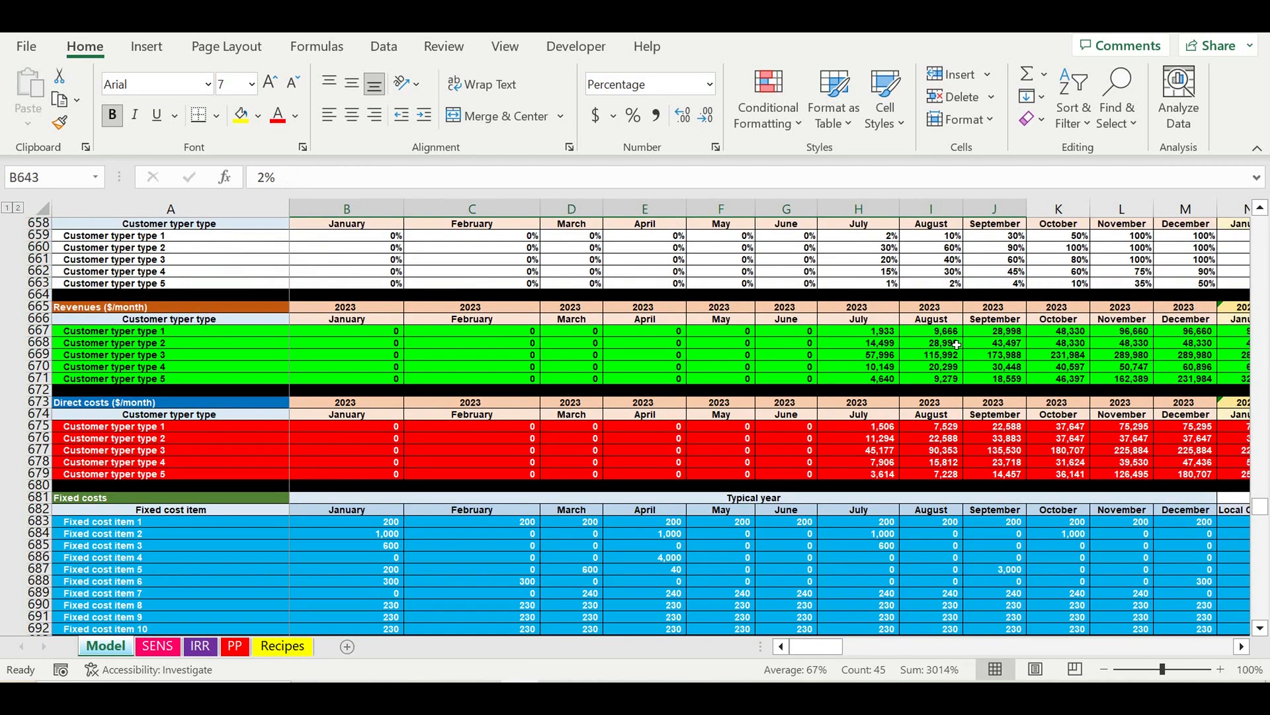
pyautogui.scroll(6, 957, 344)
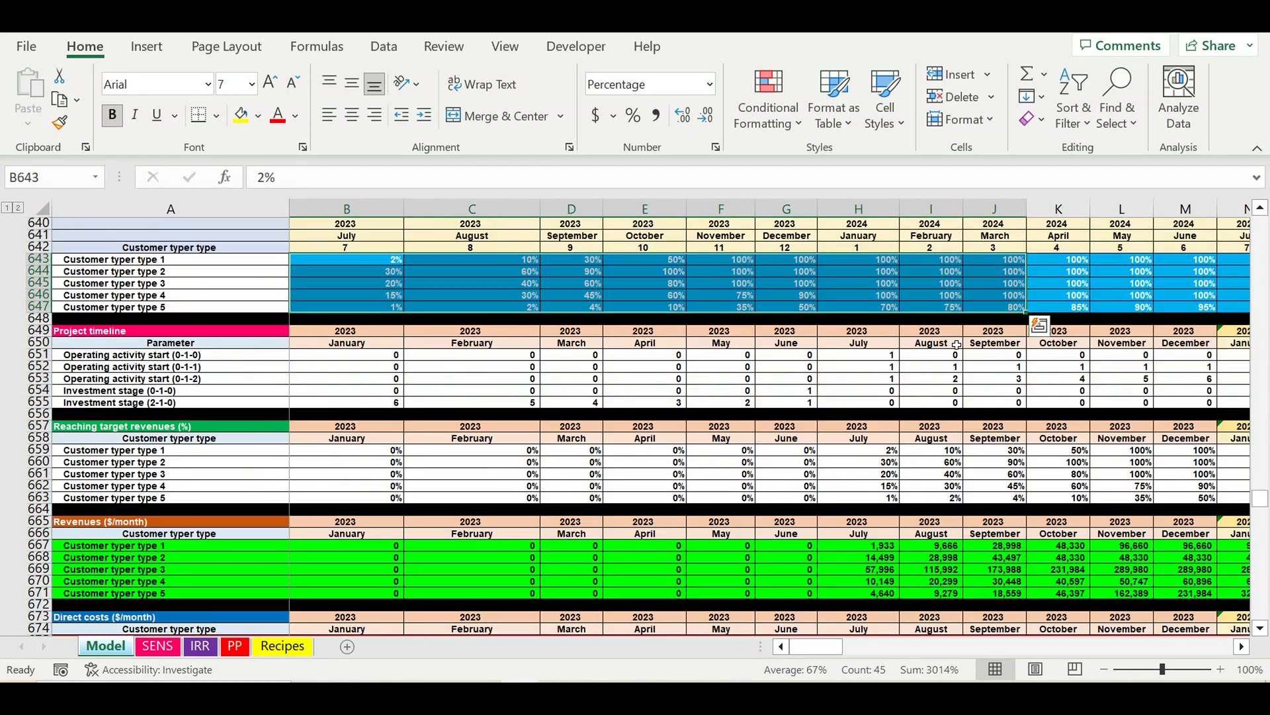
pyautogui.scroll(-4, 957, 344)
pyautogui.scroll(-5, 921, 359)
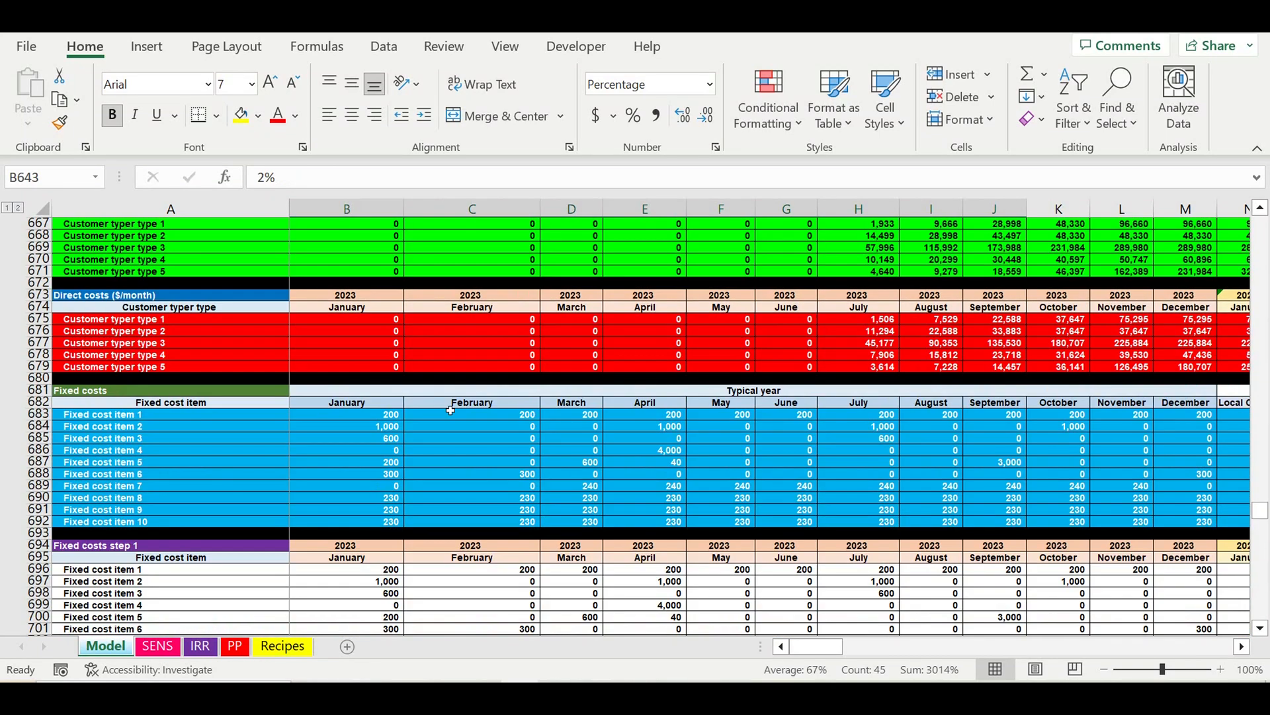
# Examine the typical-year Fixed costs table, including its item names, local and global coefficients and ON/OFF switches
pyautogui.moveTo(218, 395); pyautogui.dragTo(923, 526)
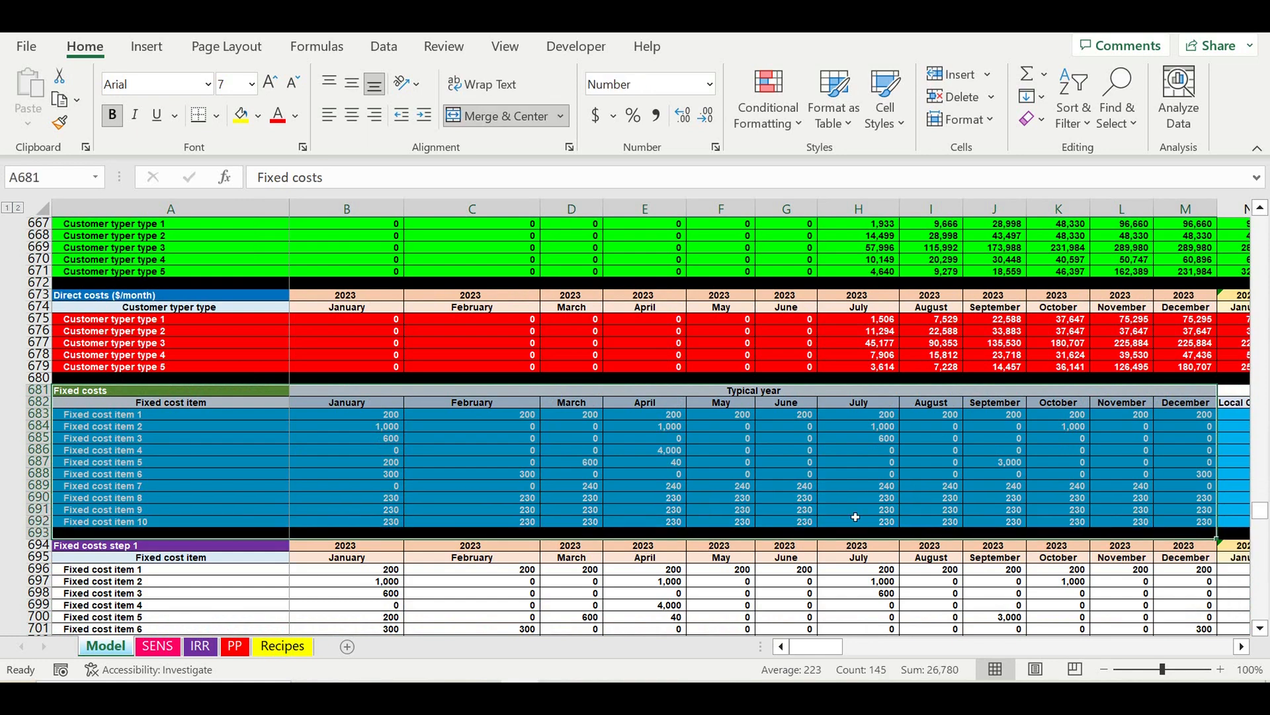
pyautogui.click(681, 464)
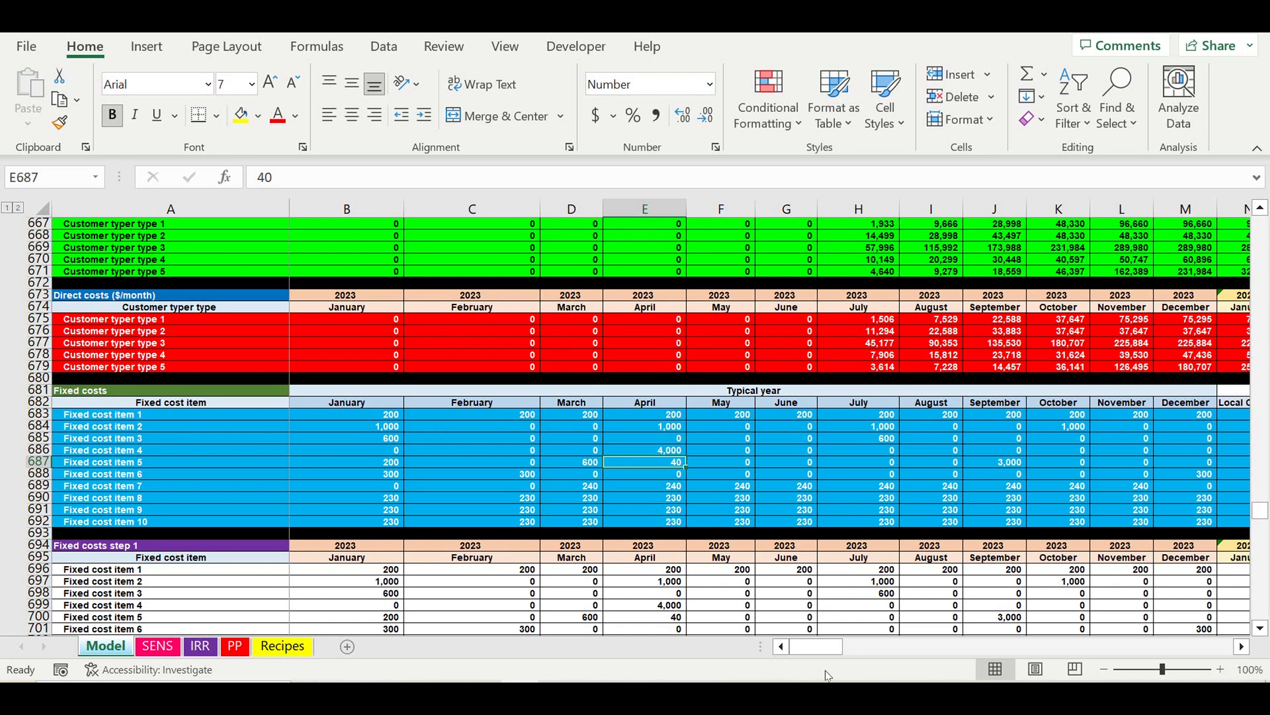
pyautogui.moveTo(820, 652); pyautogui.dragTo(841, 652)
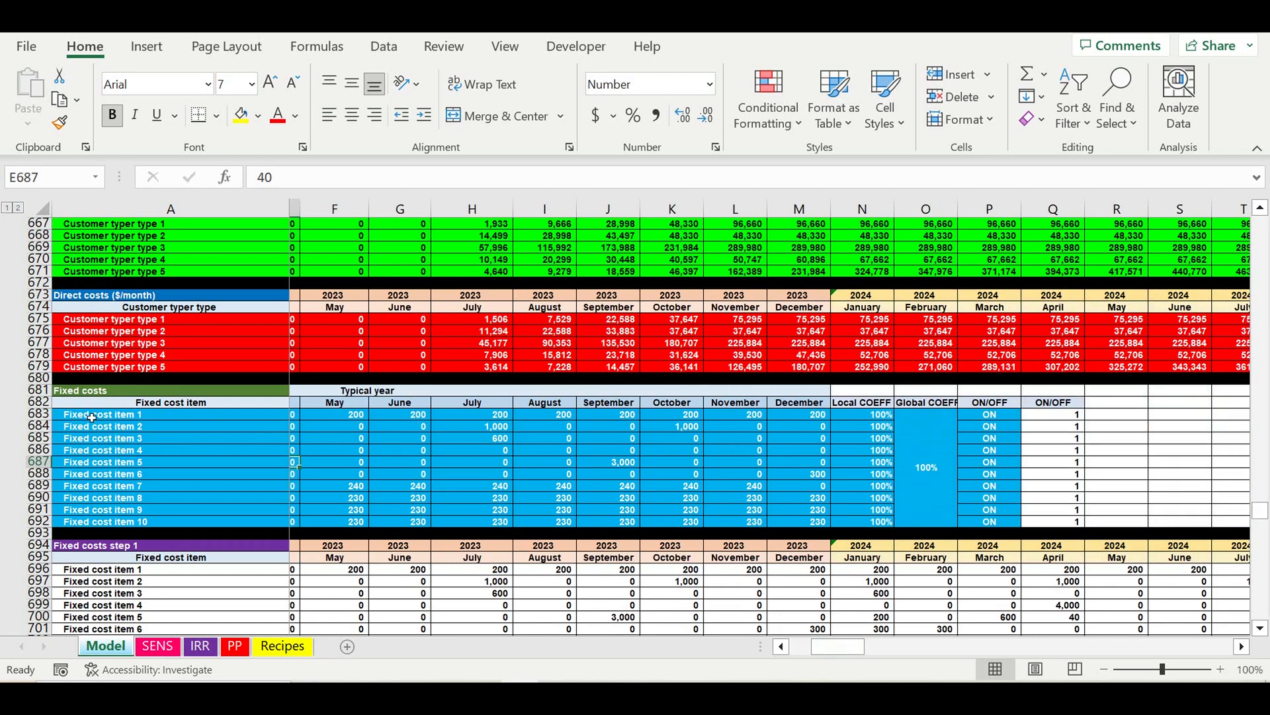
pyautogui.moveTo(92, 416); pyautogui.dragTo(100, 523)
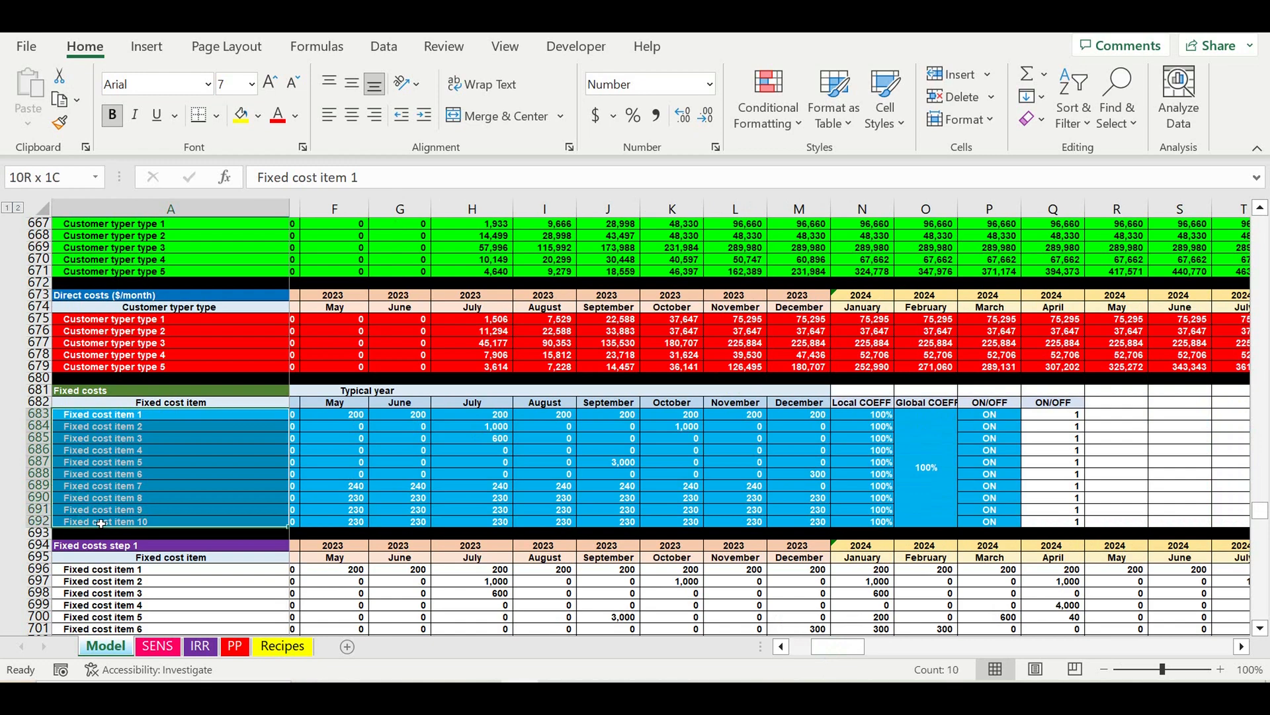
pyautogui.click(925, 465)
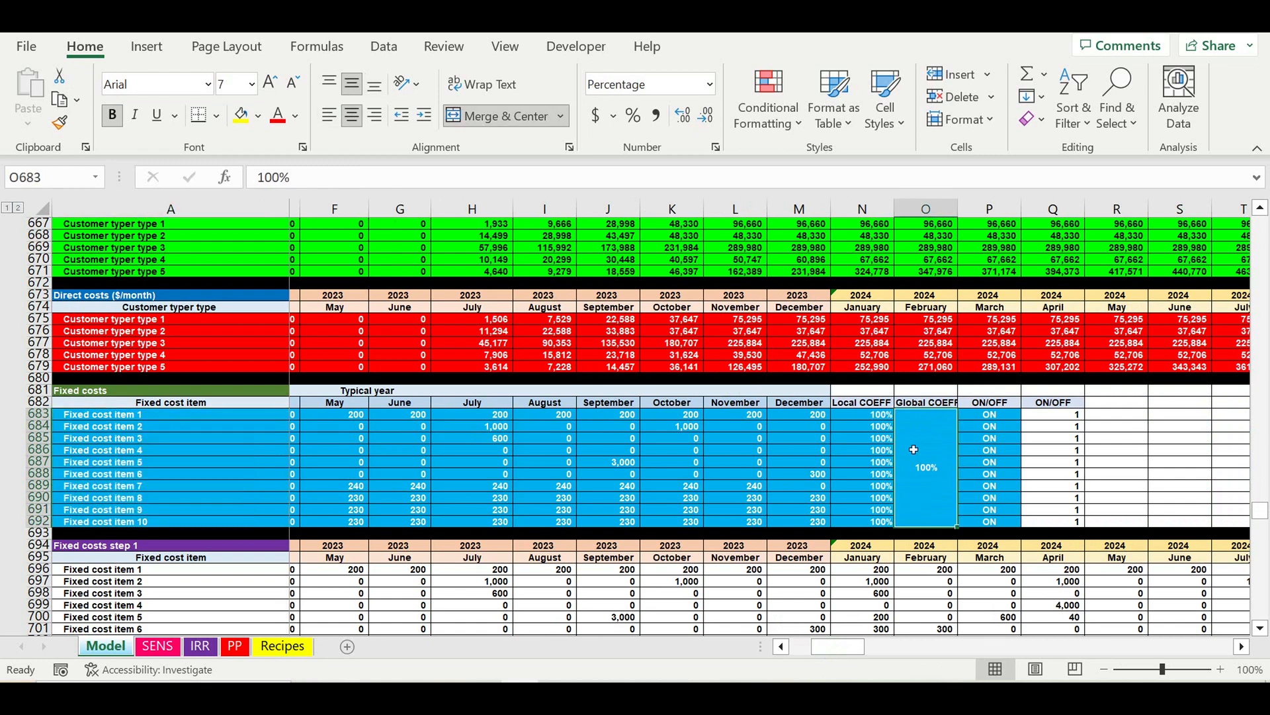
pyautogui.moveTo(869, 414); pyautogui.dragTo(925, 487)
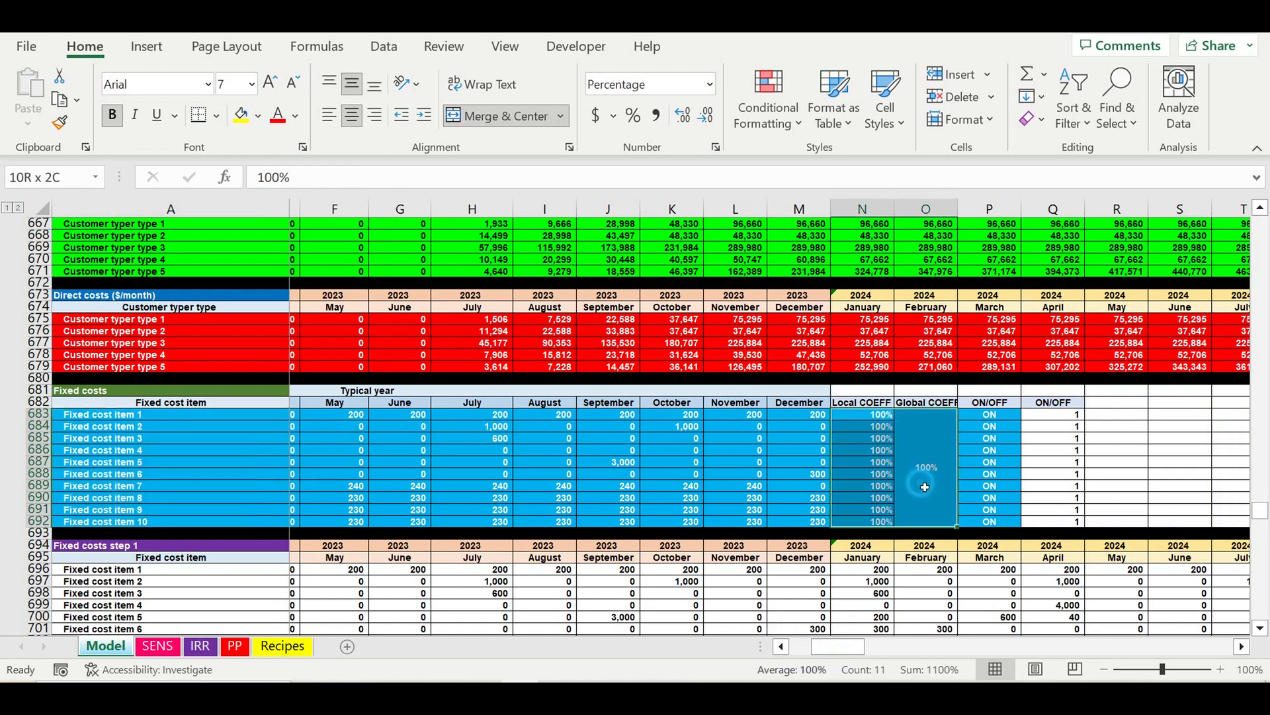
pyautogui.click(994, 453)
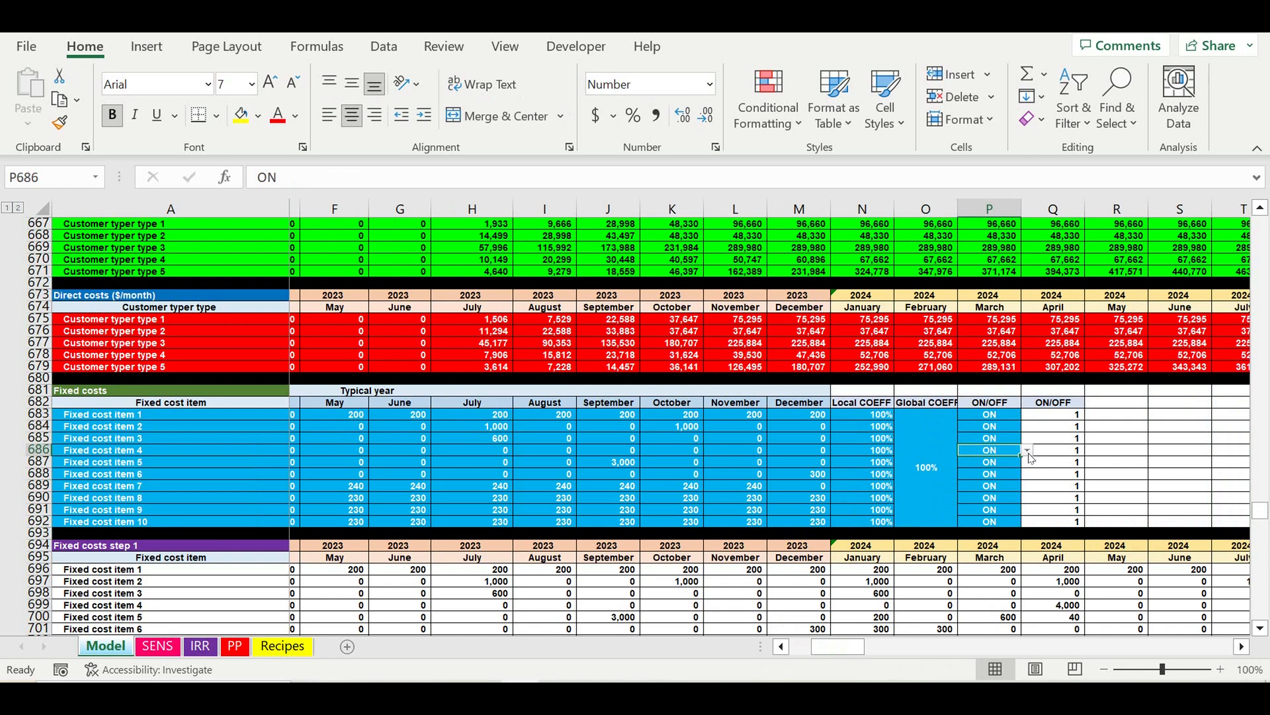
# Inspect the fixed cost item names and their monthly amounts in the typical-year table, including the January column
pyautogui.moveTo(128, 440); pyautogui.dragTo(128, 497)
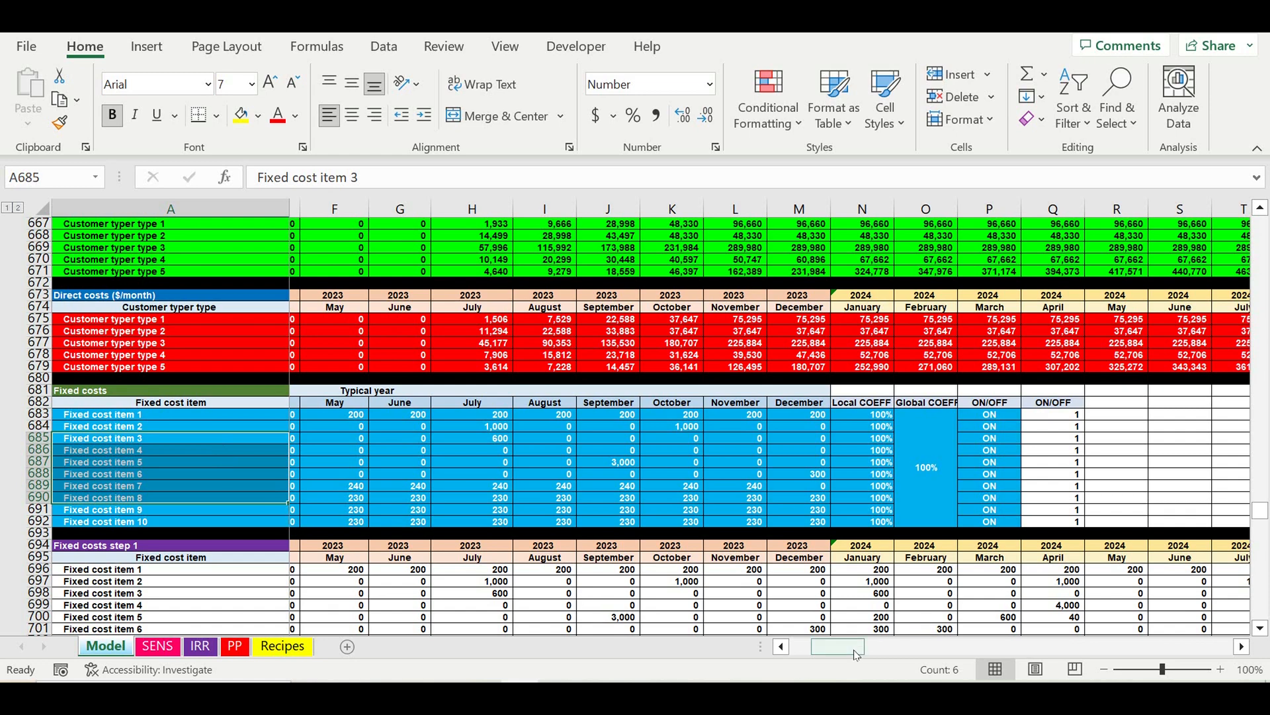
pyautogui.moveTo(856, 655); pyautogui.dragTo(835, 655)
pyautogui.click(478, 503)
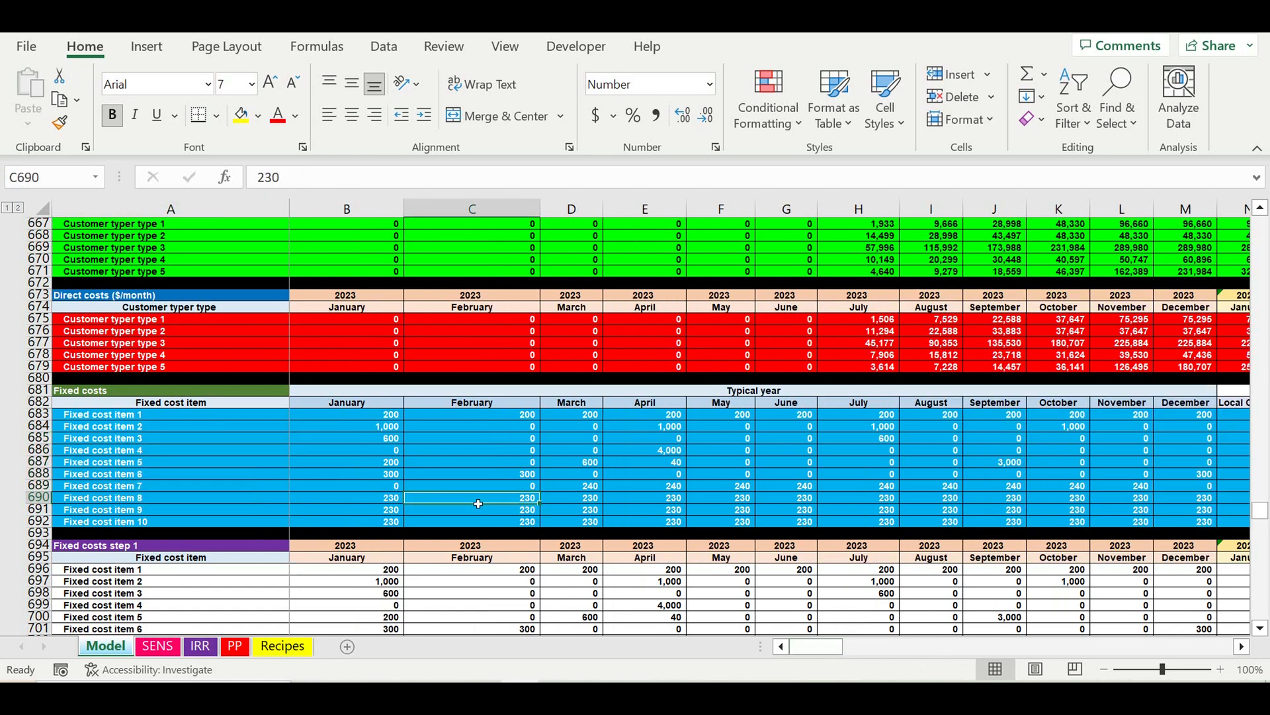
pyautogui.moveTo(132, 390); pyautogui.dragTo(463, 527)
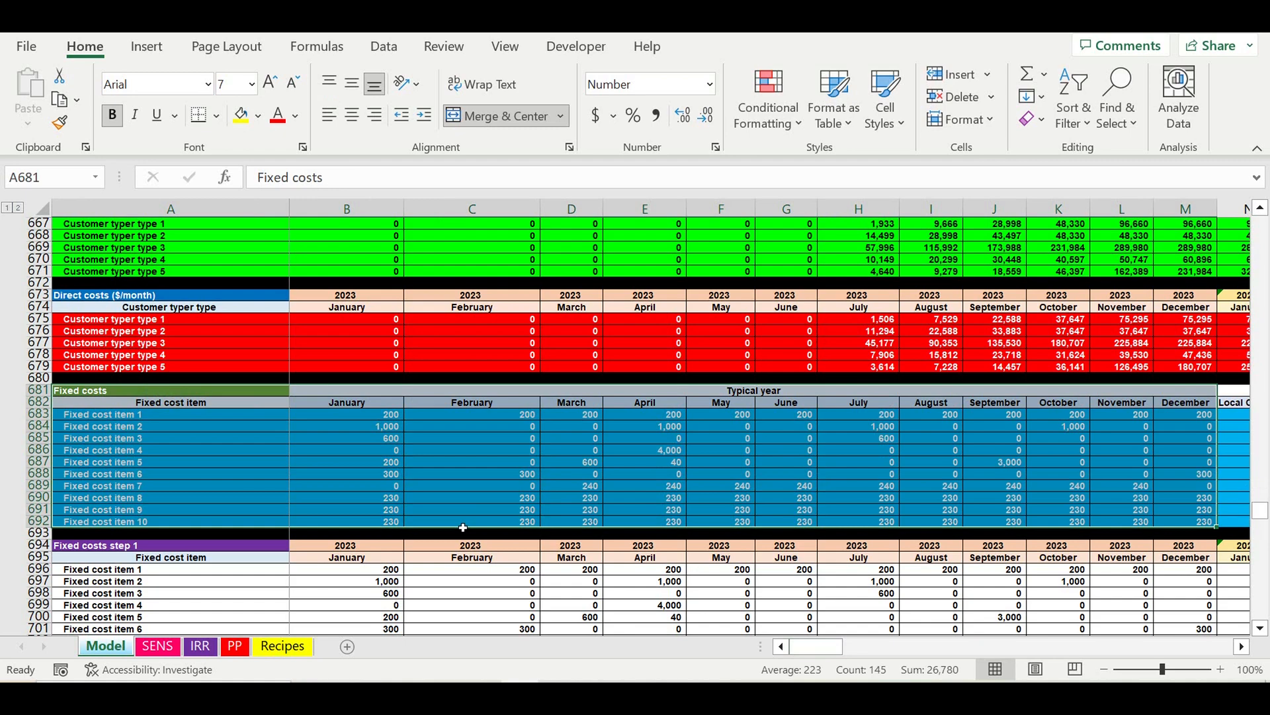
pyautogui.click(453, 477)
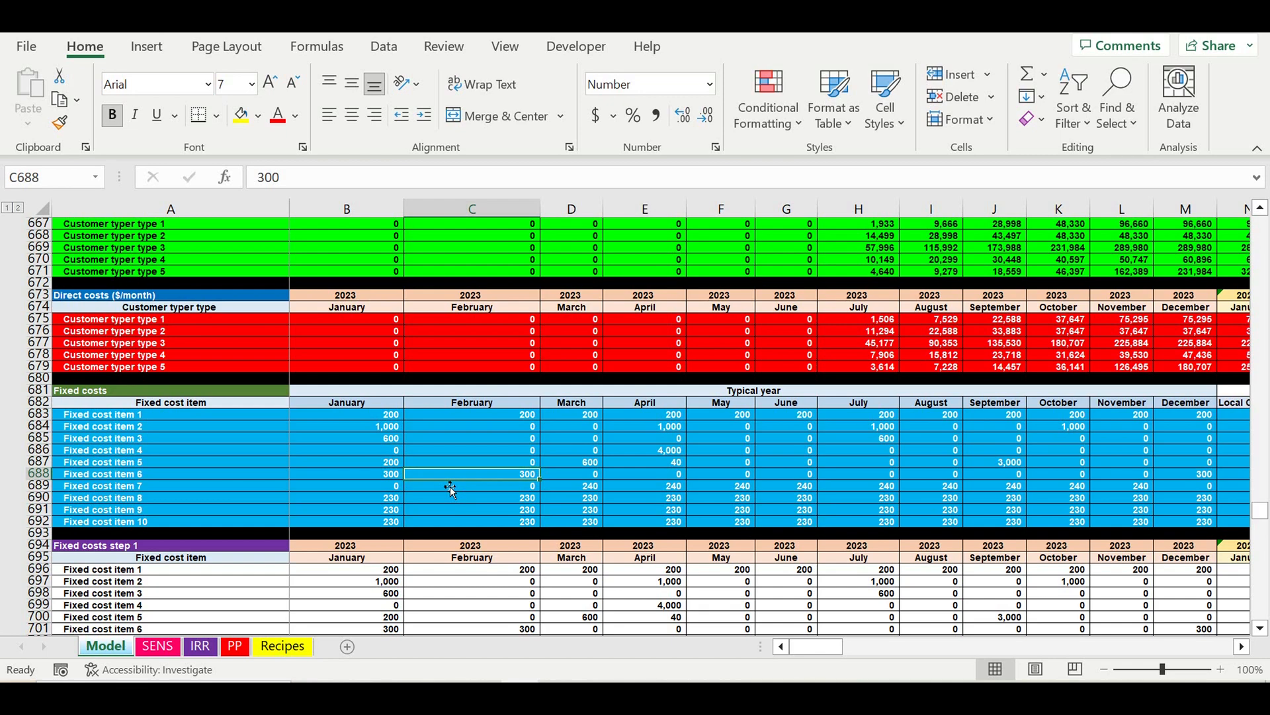
pyautogui.click(264, 417)
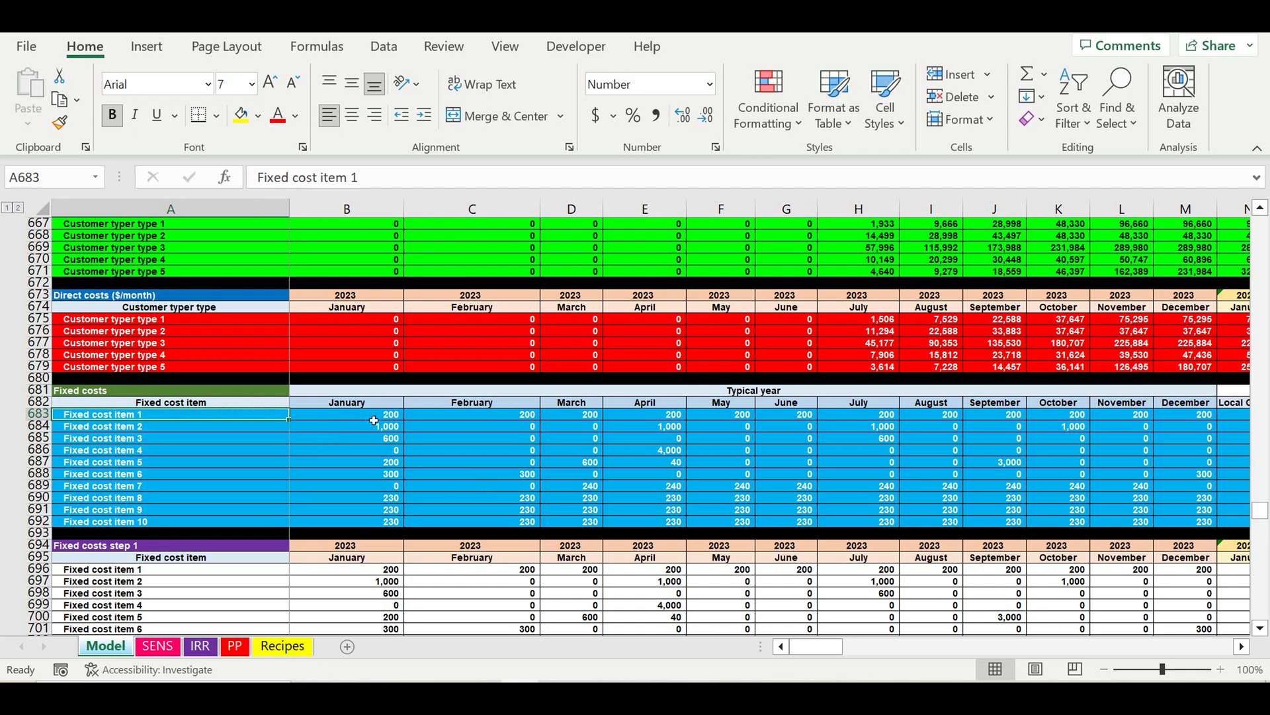
pyautogui.click(451, 486)
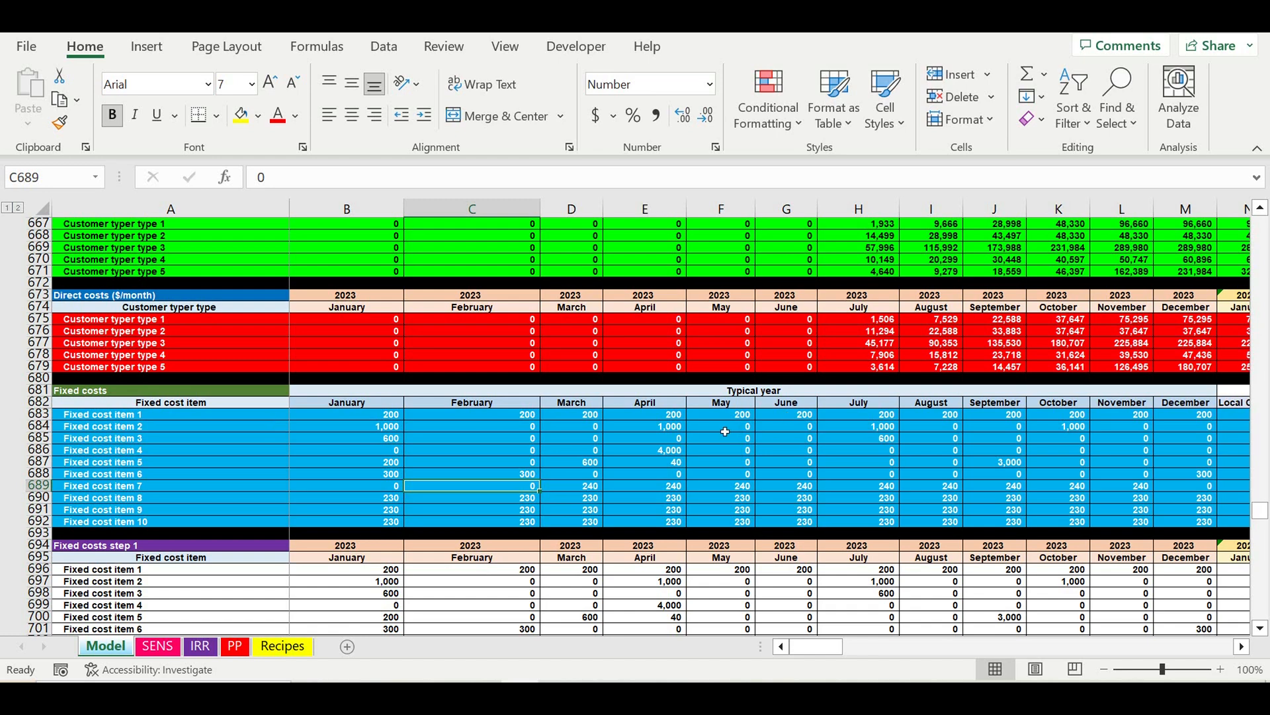
pyautogui.moveTo(725, 416); pyautogui.dragTo(1019, 522)
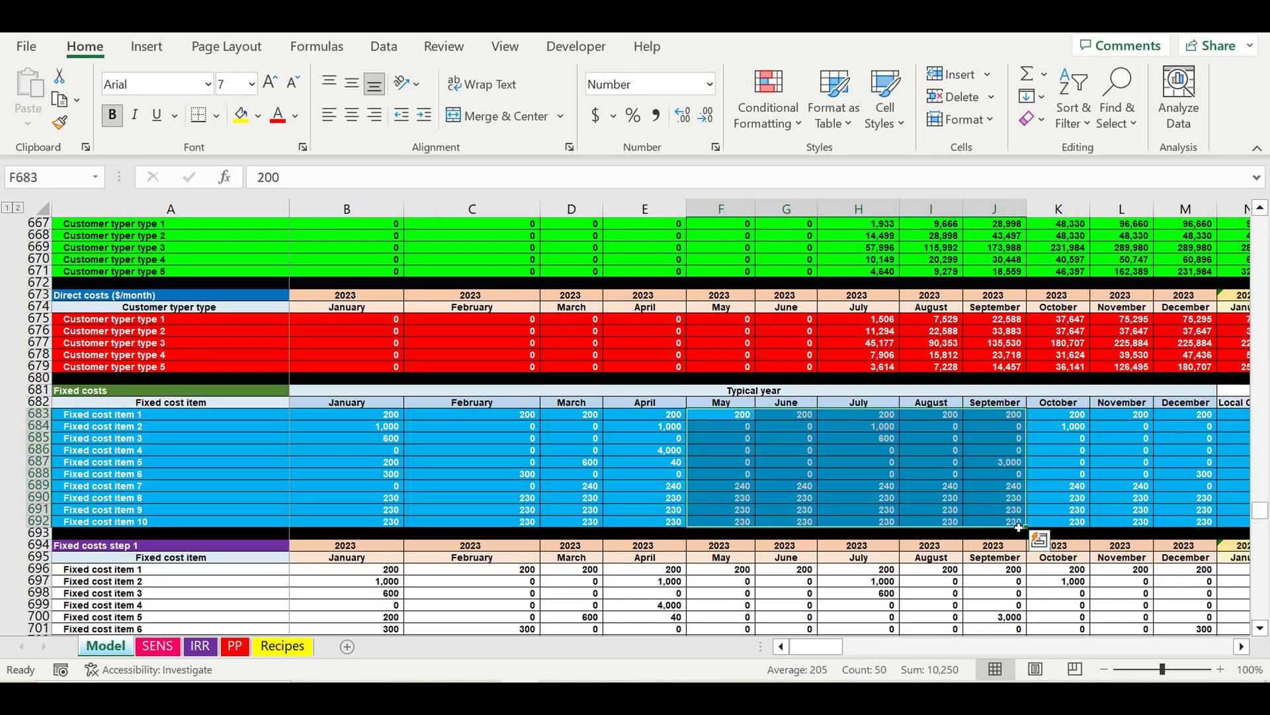
pyautogui.click(927, 489)
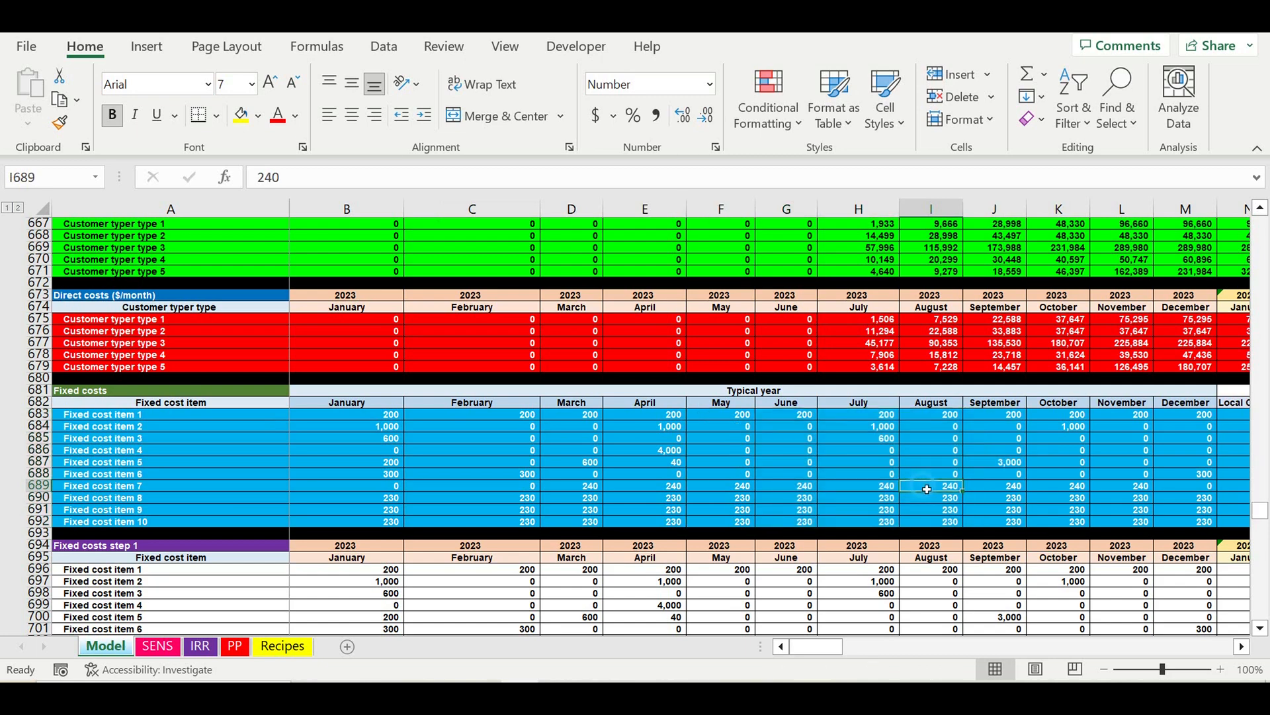
pyautogui.moveTo(389, 415); pyautogui.dragTo(389, 522)
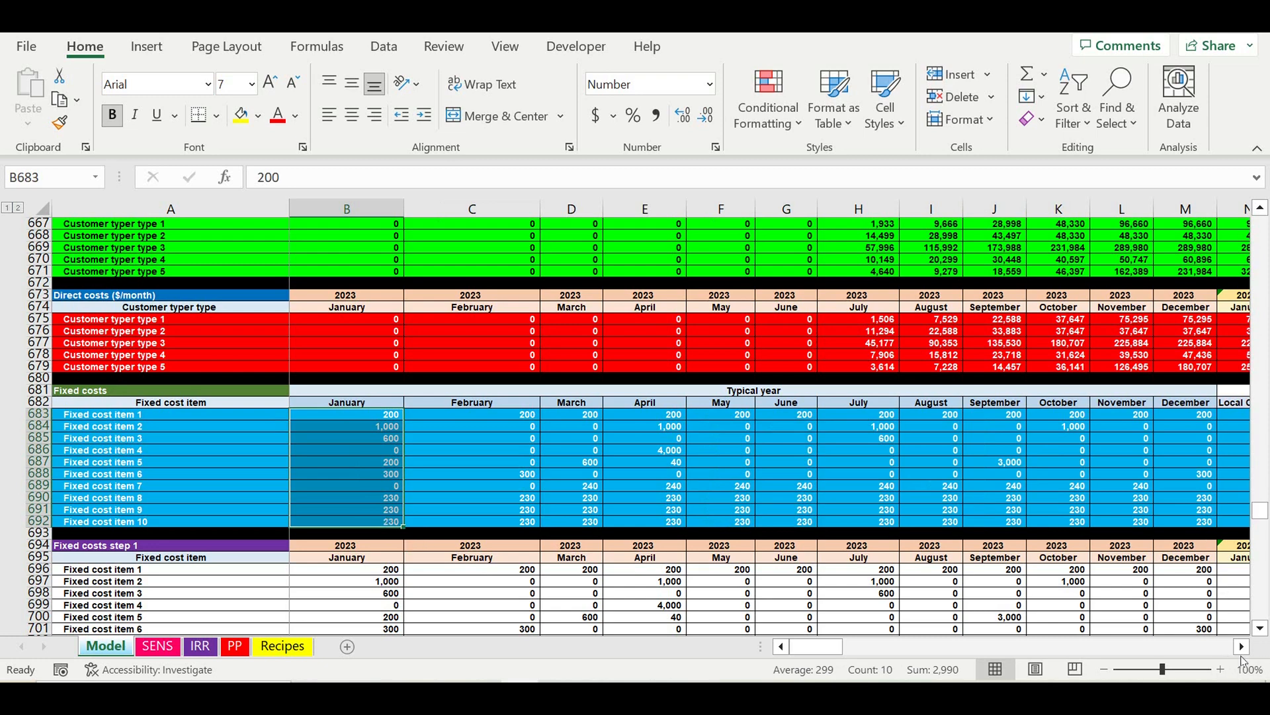
# Review the March to December fixed cost inputs with their local coefficients, and the dated Fixed costs table further down
pyautogui.click(1241, 647)
pyautogui.click(1242, 647)
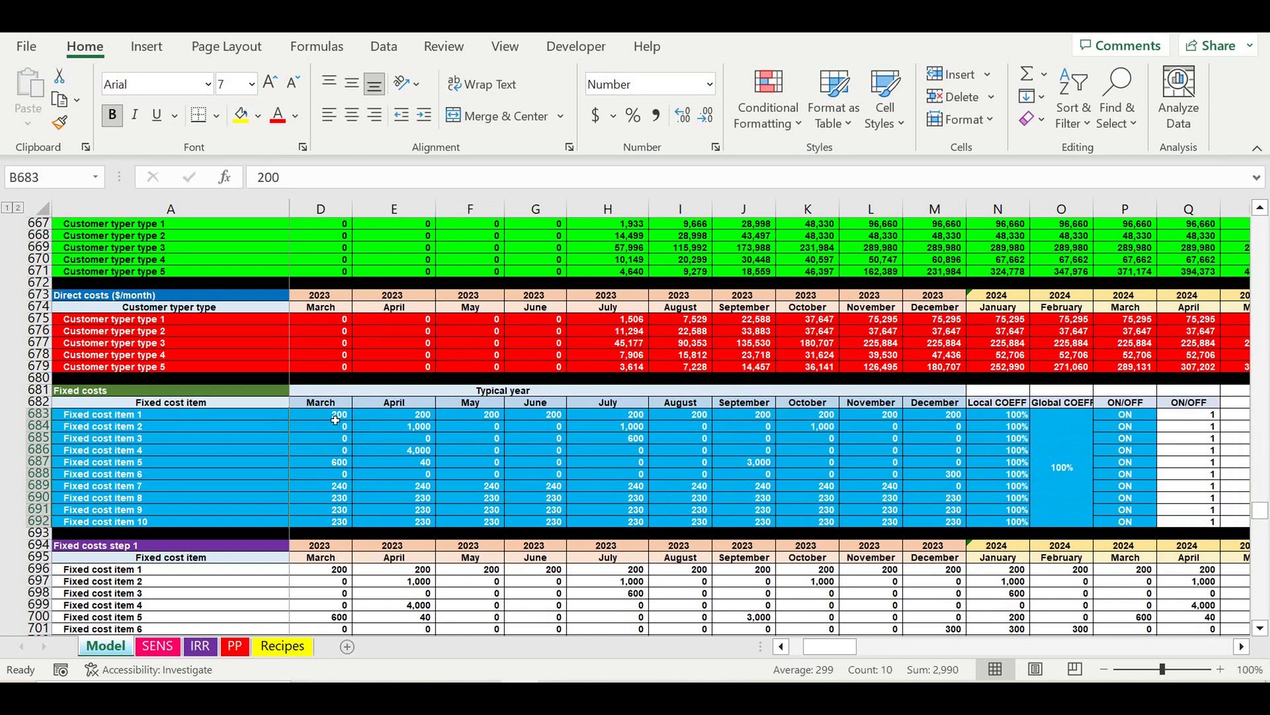
pyautogui.moveTo(335, 419); pyautogui.dragTo(971, 523)
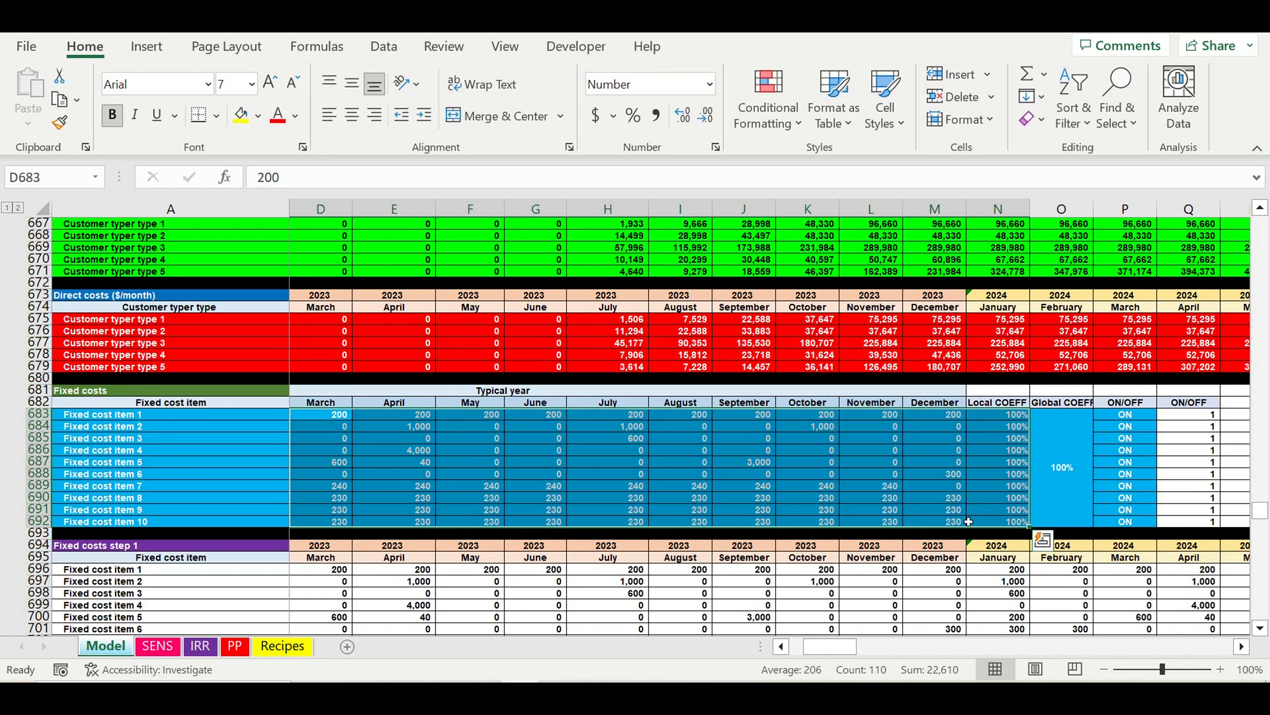
pyautogui.click(708, 465)
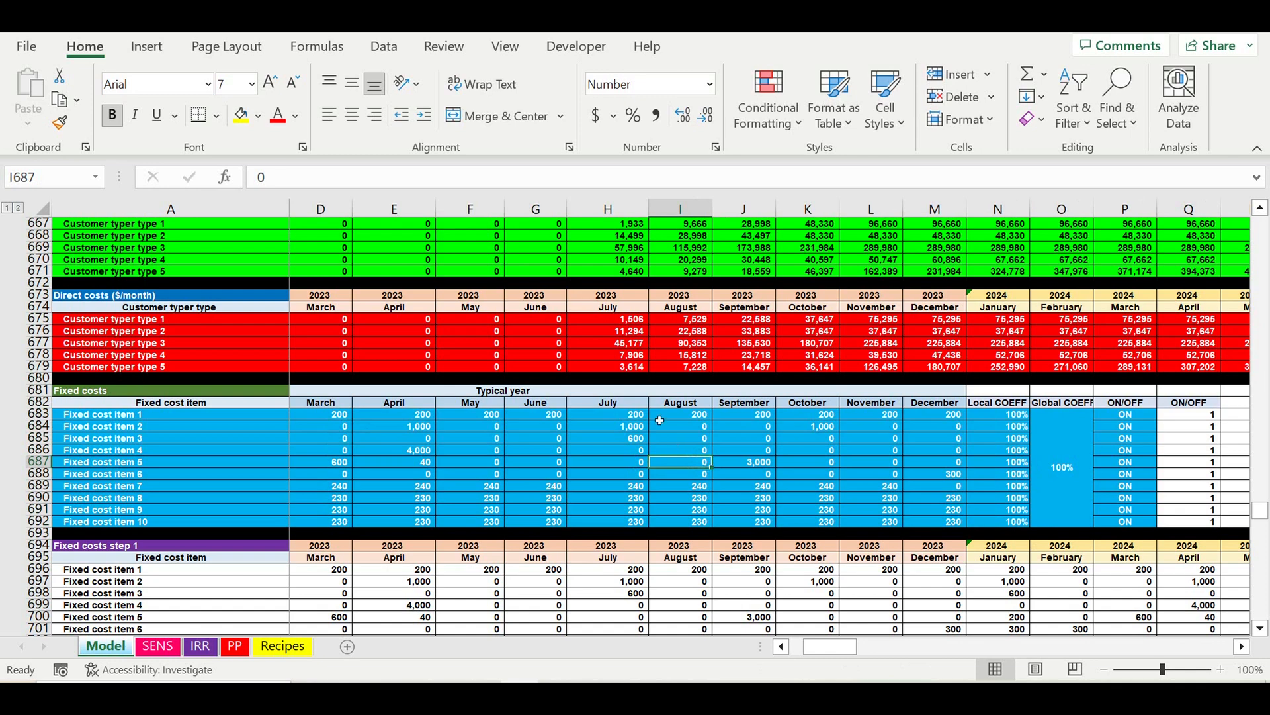
pyautogui.scroll(-12, 659, 420)
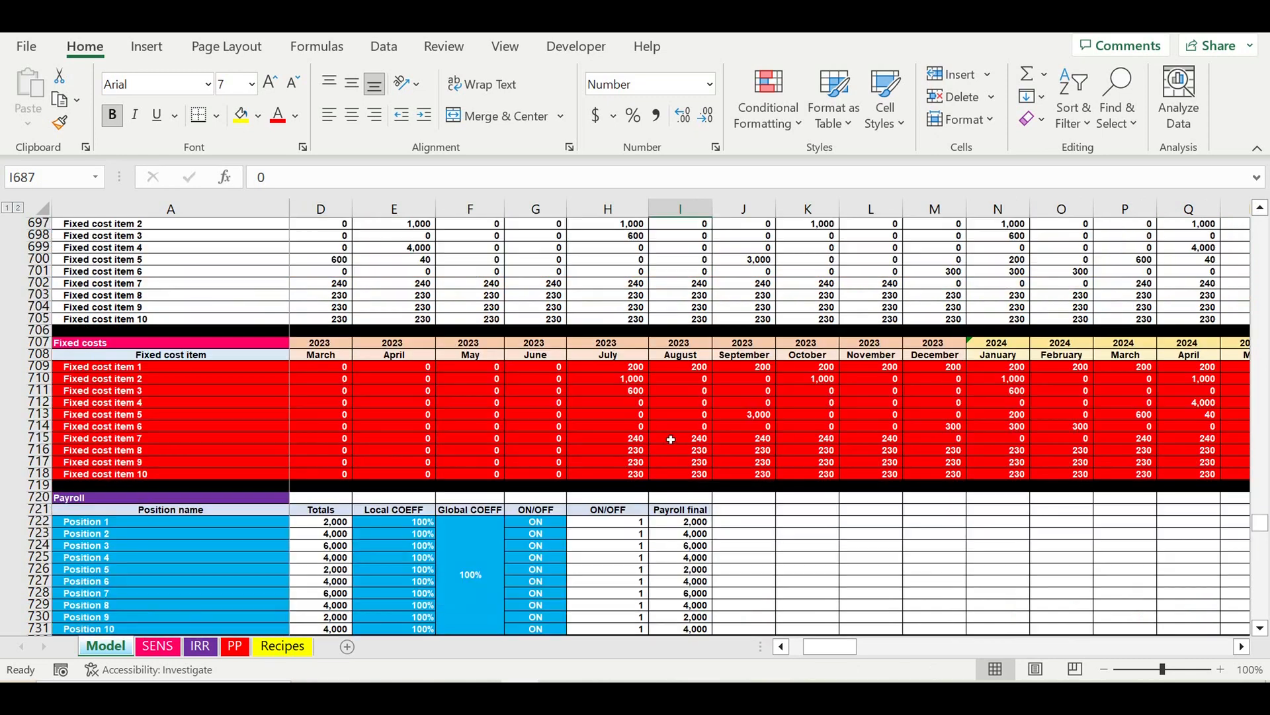
# Examine the Payroll table's salaries, number of people per position, and local and global coefficients
pyautogui.scroll(-1, 670, 440)
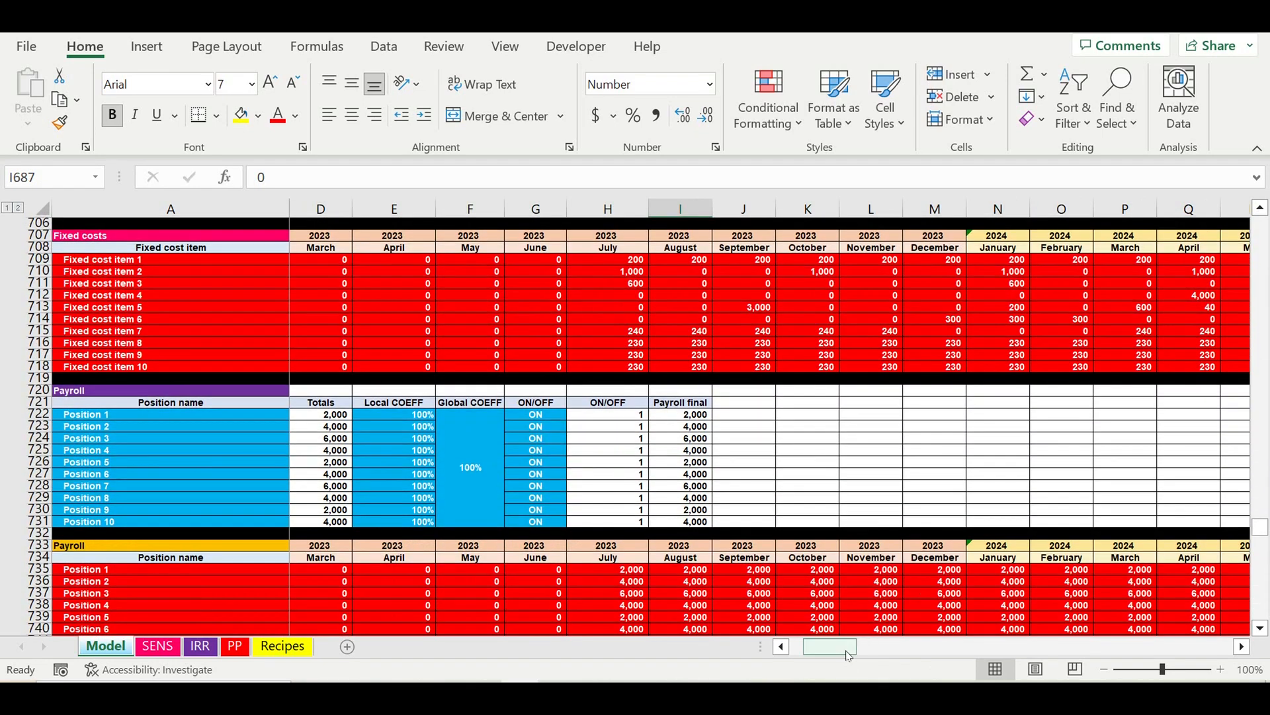
pyautogui.moveTo(848, 655); pyautogui.dragTo(835, 655)
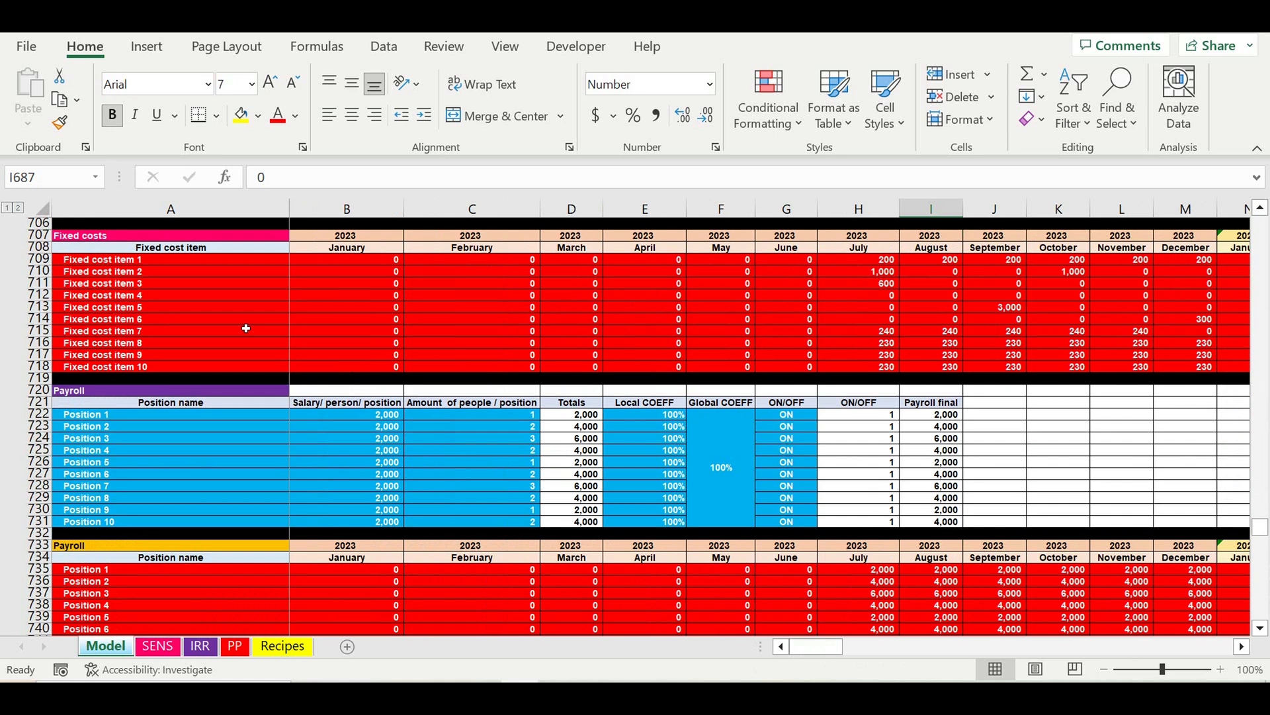
pyautogui.click(724, 463)
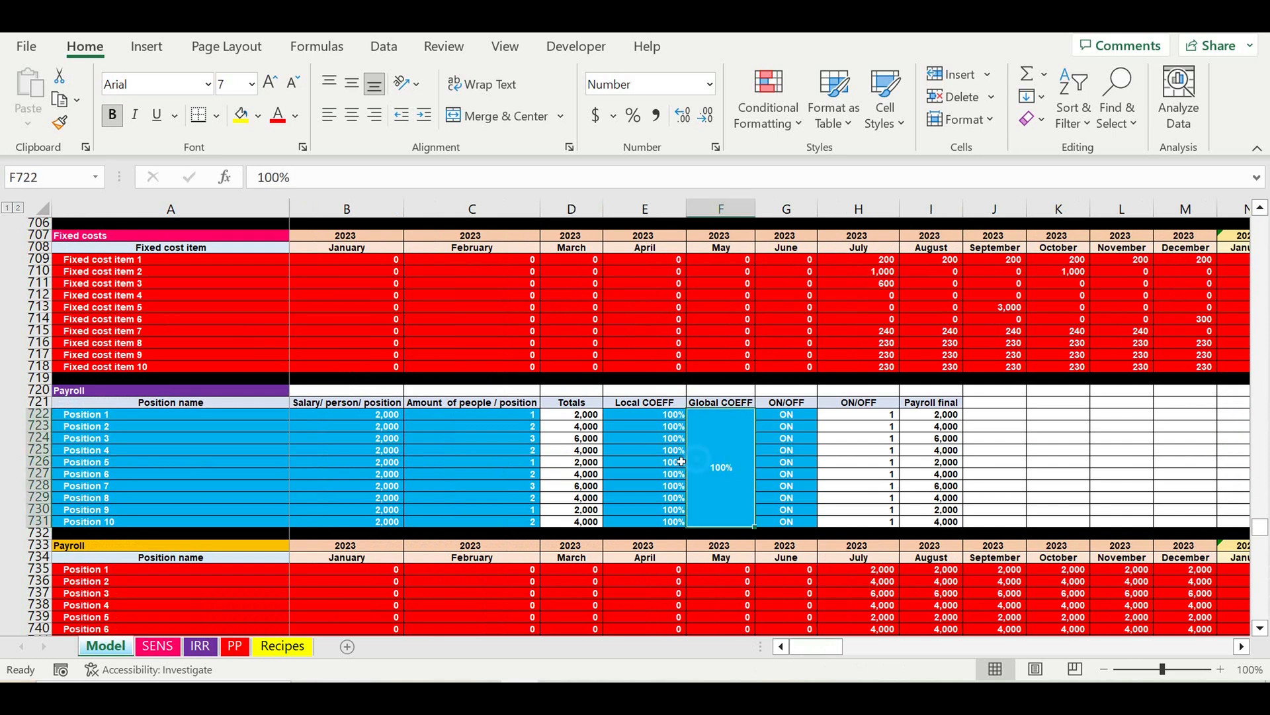
pyautogui.moveTo(681, 461); pyautogui.dragTo(671, 459)
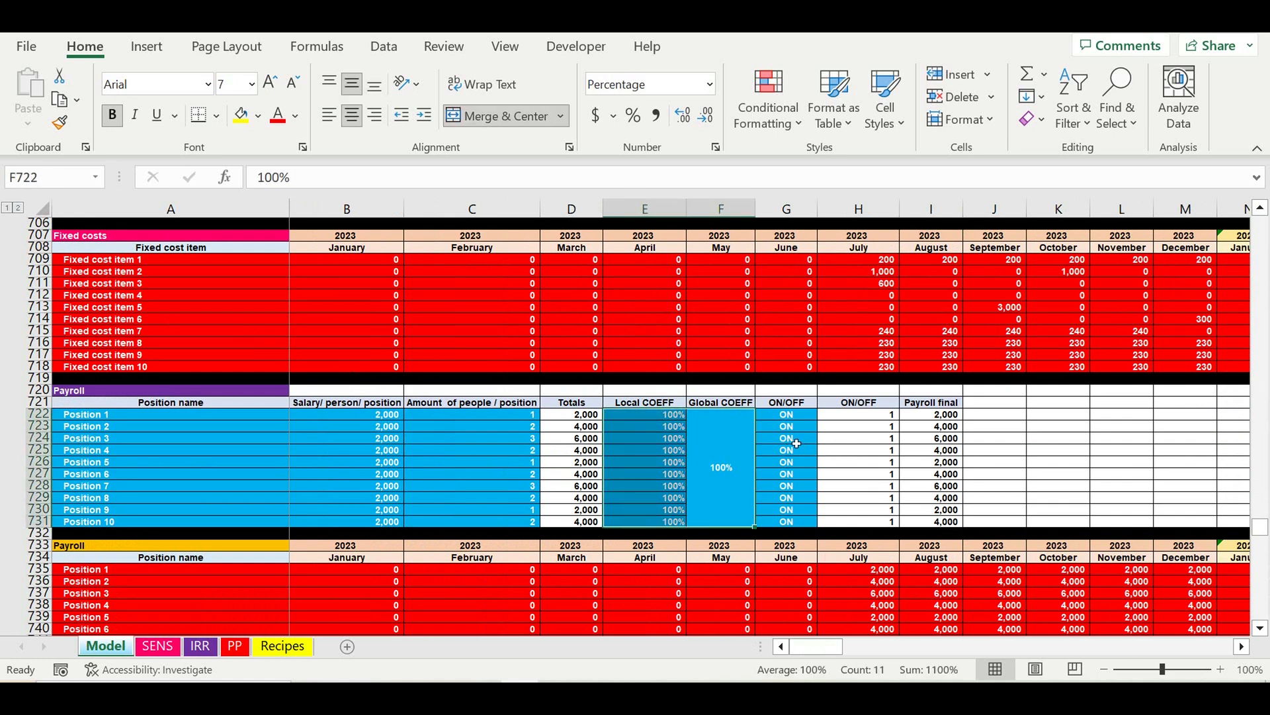
# Switch payroll Positions 3 to 9 OFF
pyautogui.click(799, 440)
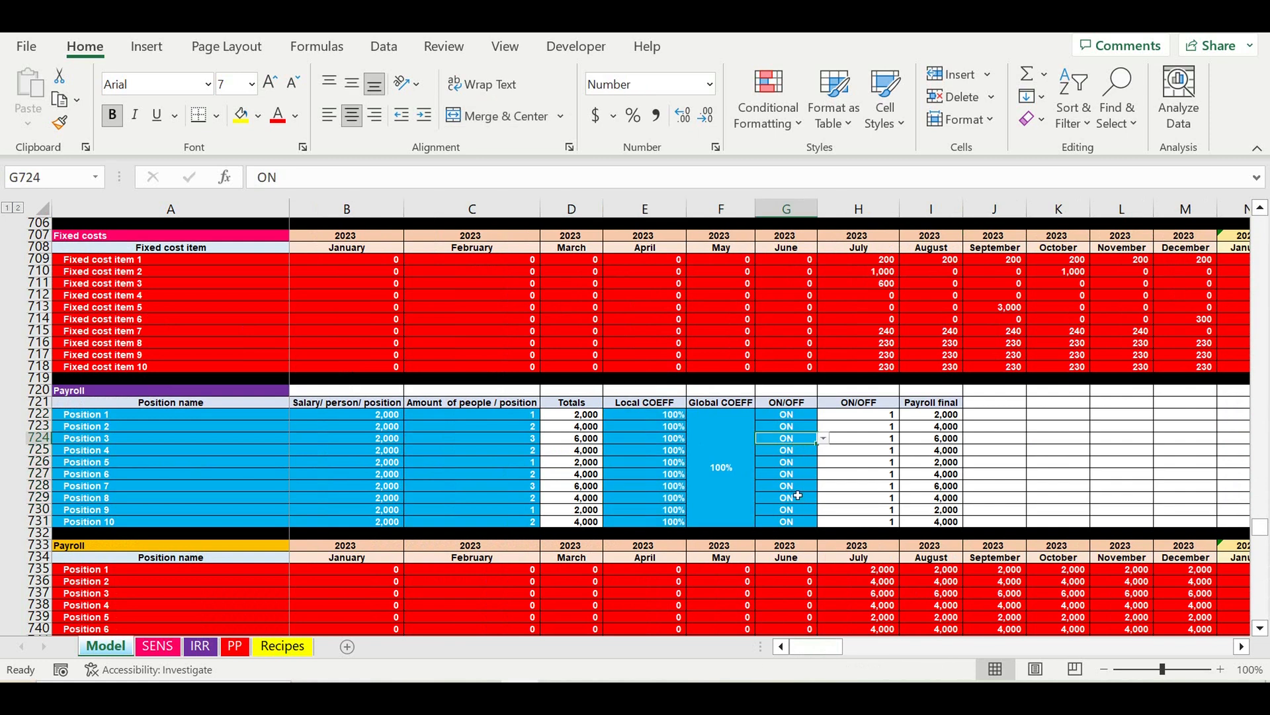
pyautogui.click(823, 438)
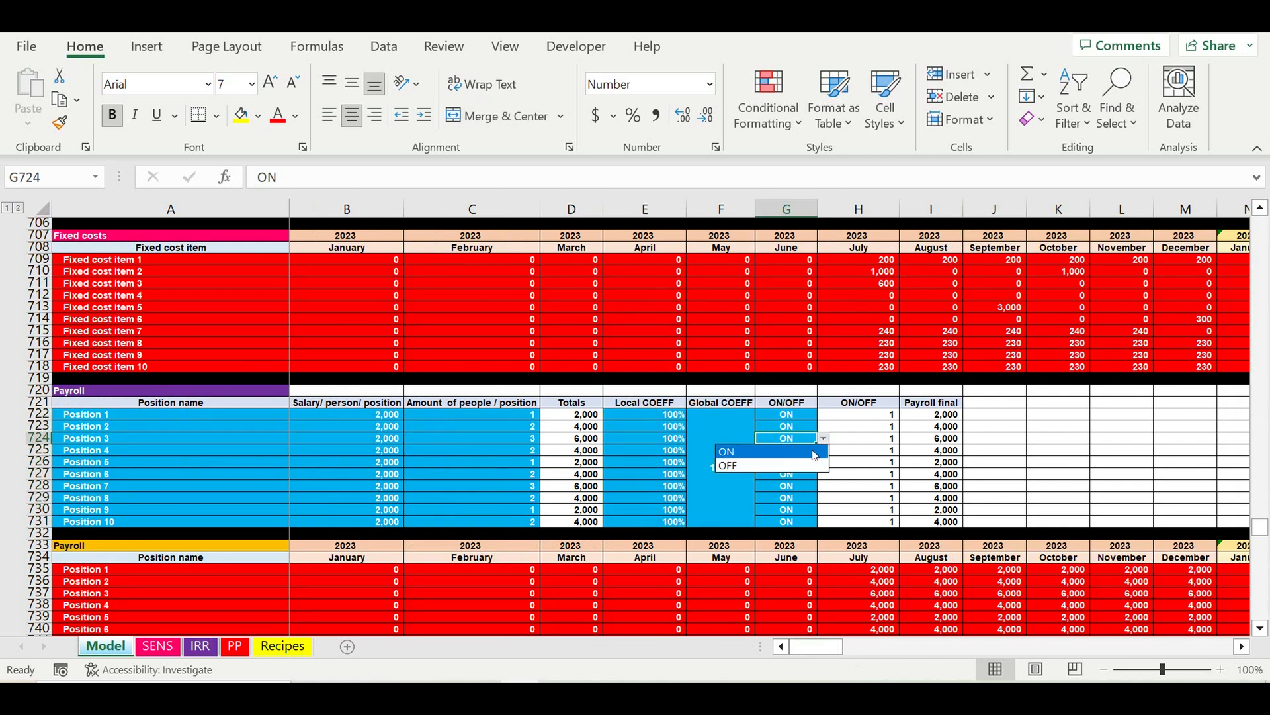
pyautogui.click(818, 465)
pyautogui.moveTo(814, 452); pyautogui.dragTo(799, 522)
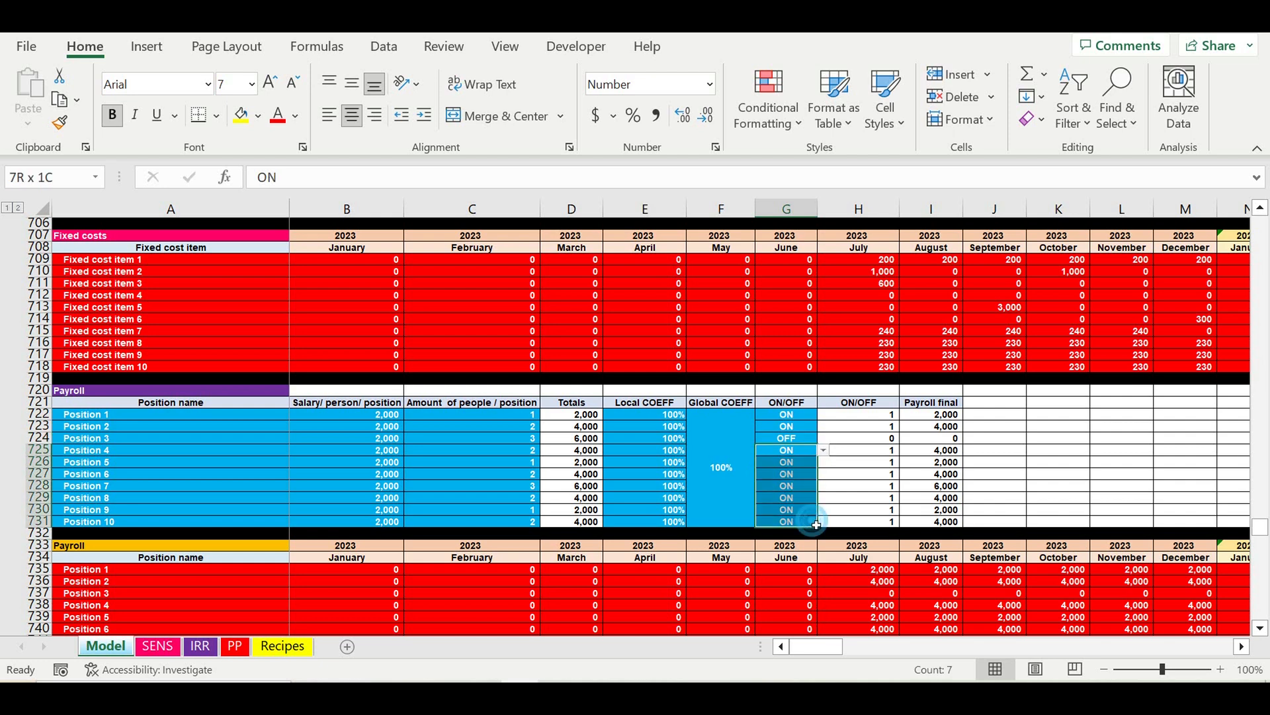
pyautogui.click(778, 440)
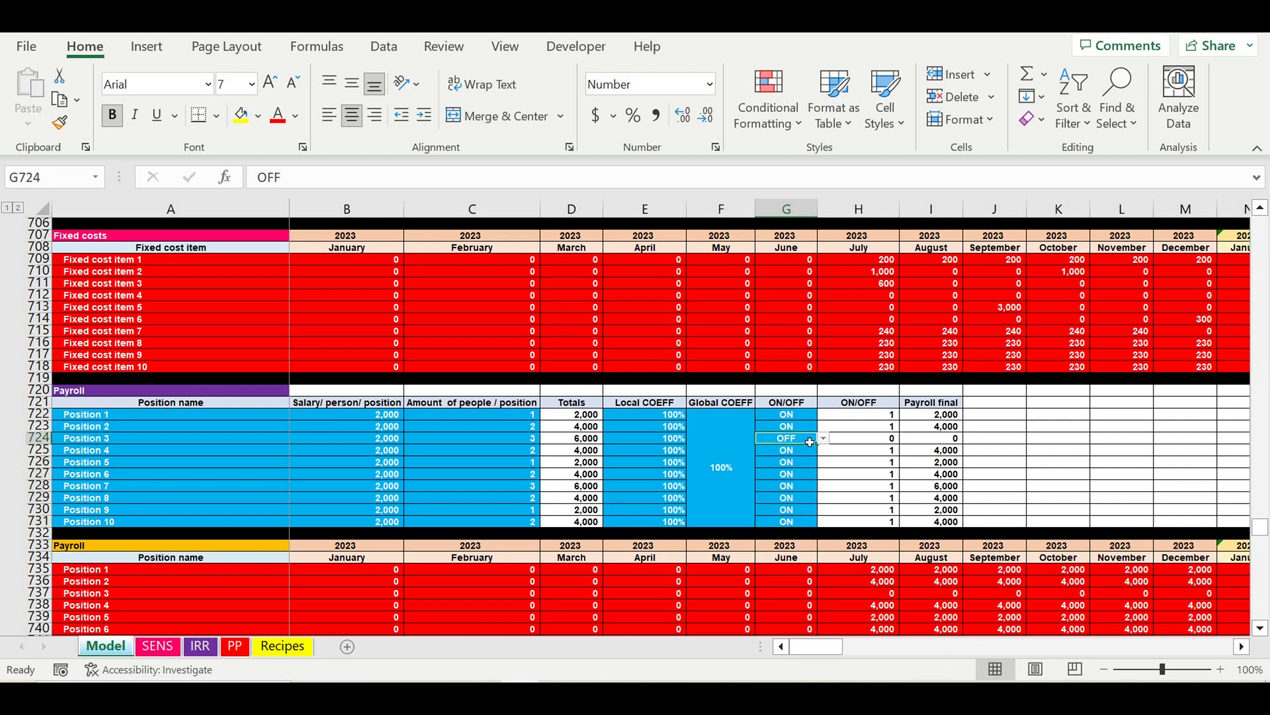
pyautogui.moveTo(809, 442); pyautogui.dragTo(805, 509)
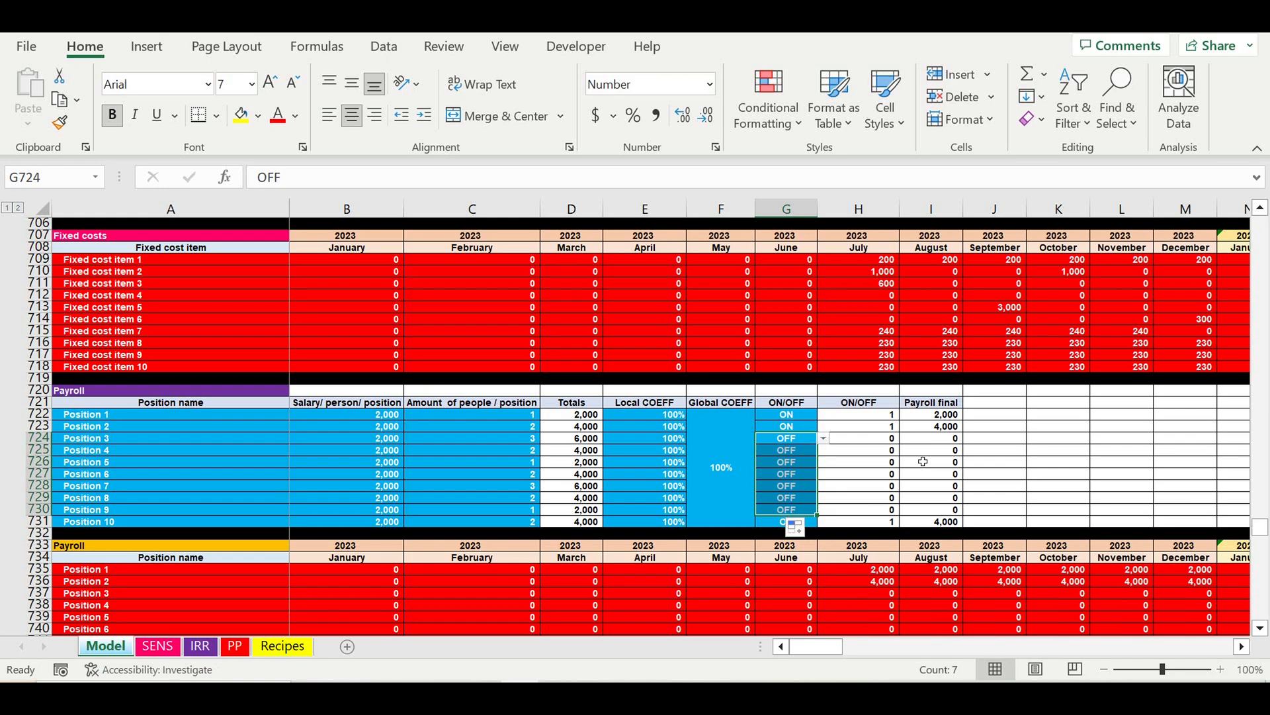
# Check the payback charts on the PP sheet, and switch payroll Positions 3 to 9 back ON in the Model sheet
pyautogui.click(923, 461)
pyautogui.click(236, 646)
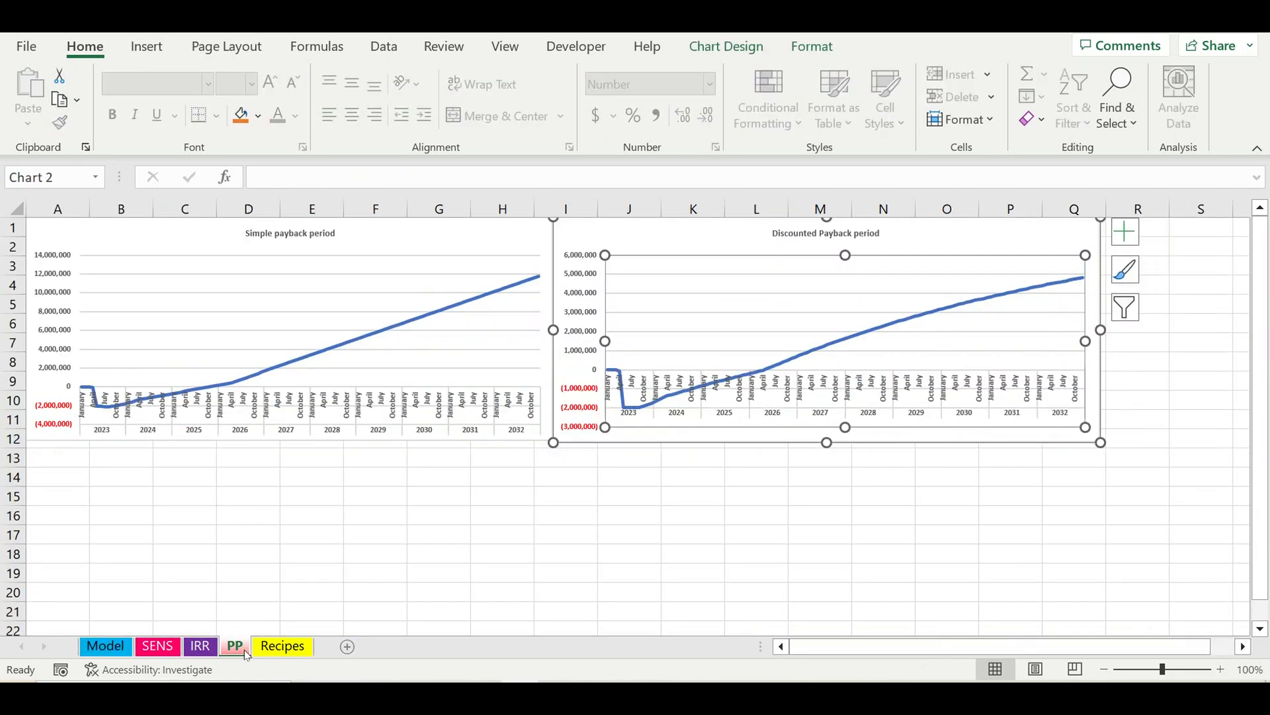
pyautogui.click(105, 646)
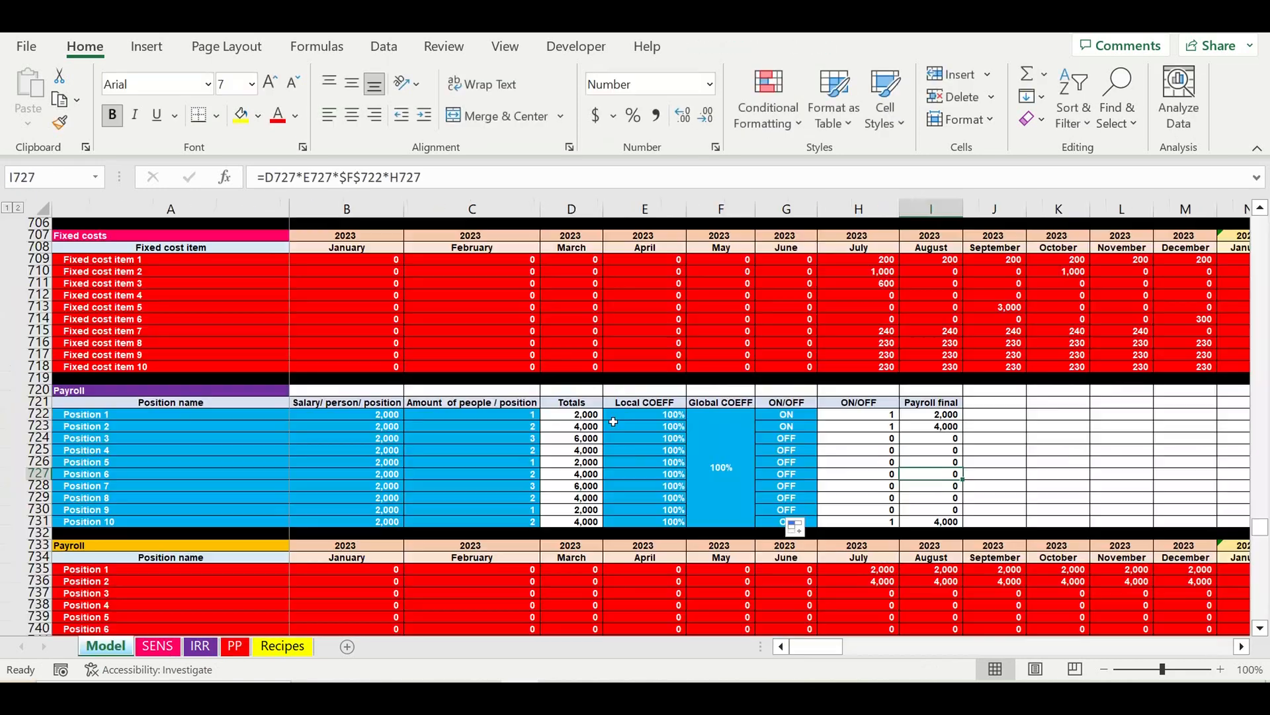
pyautogui.click(794, 427)
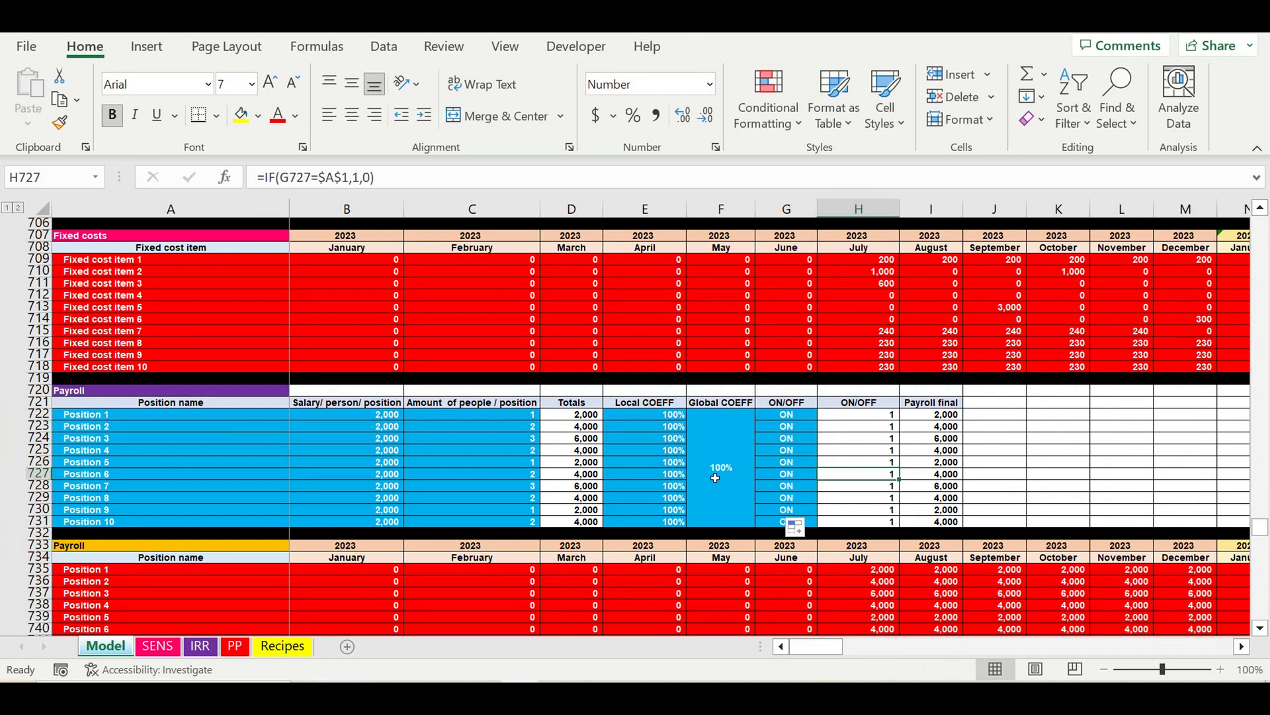
# Set the Payroll global coefficient to 140% and check its effect on the PP sheet's payback period charts
pyautogui.click(716, 478)
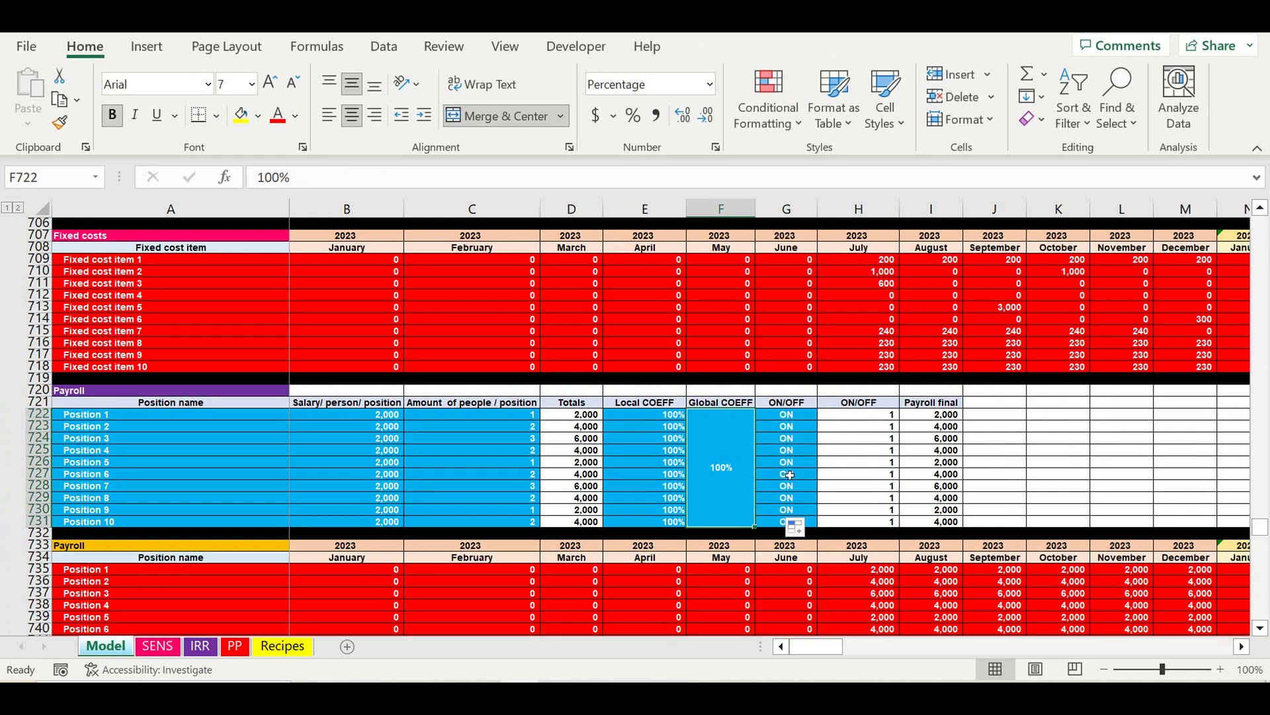
pyautogui.write('140')
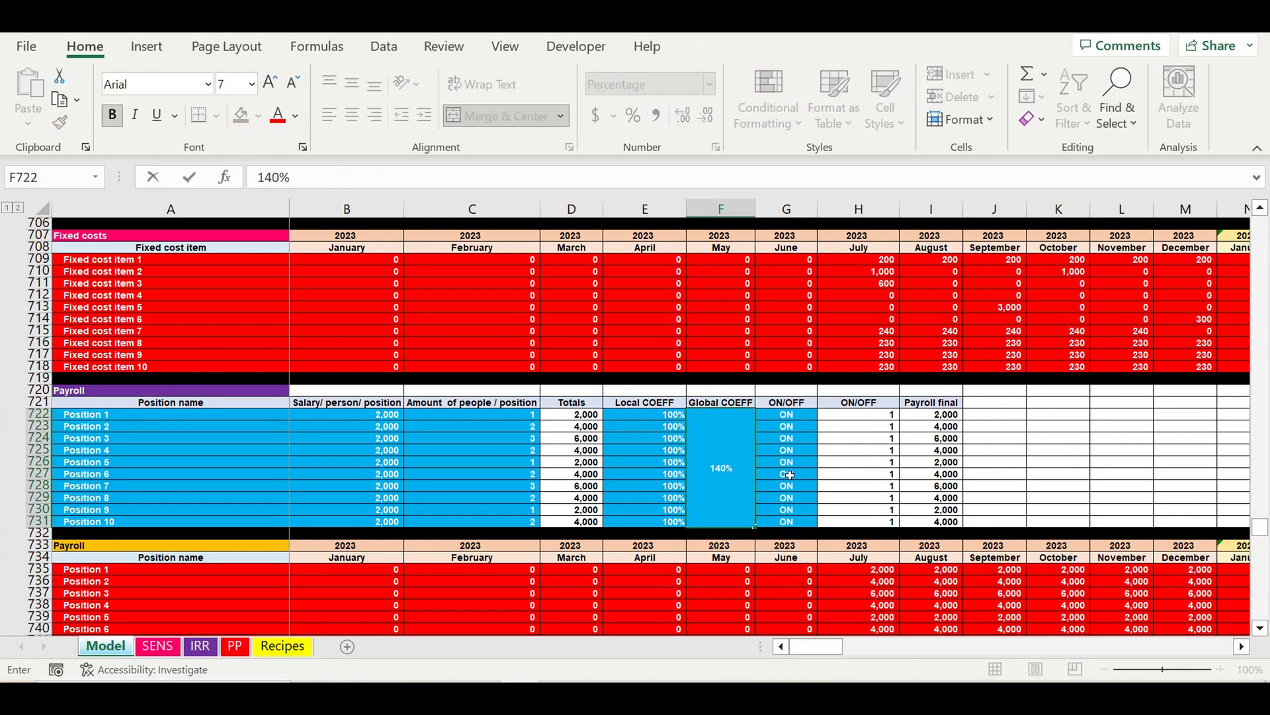
pyautogui.press('Return')
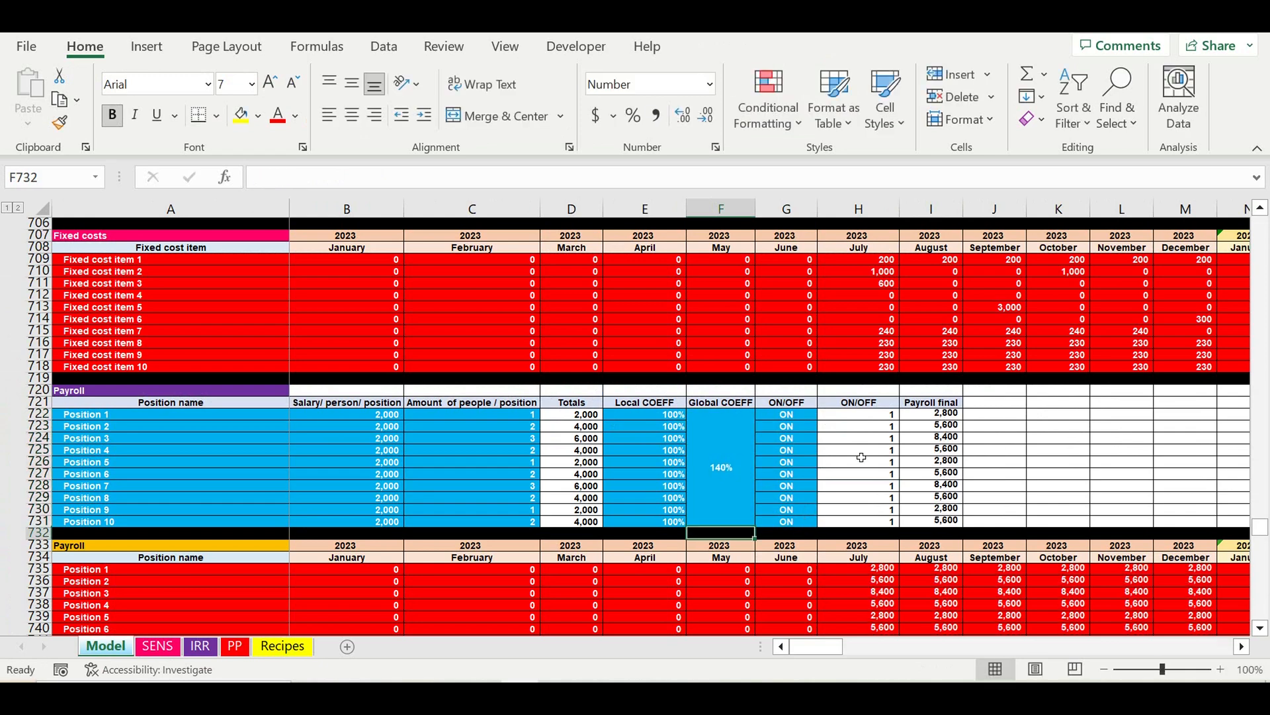
pyautogui.click(701, 454)
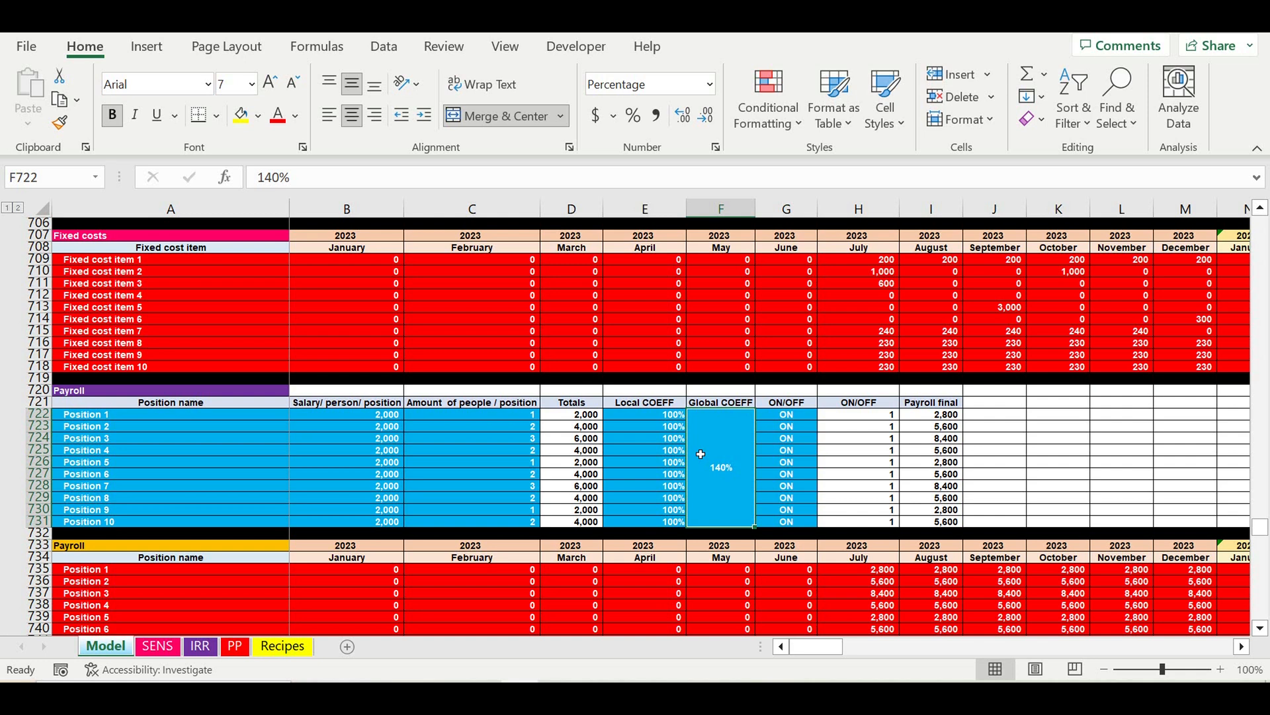
pyautogui.click(235, 647)
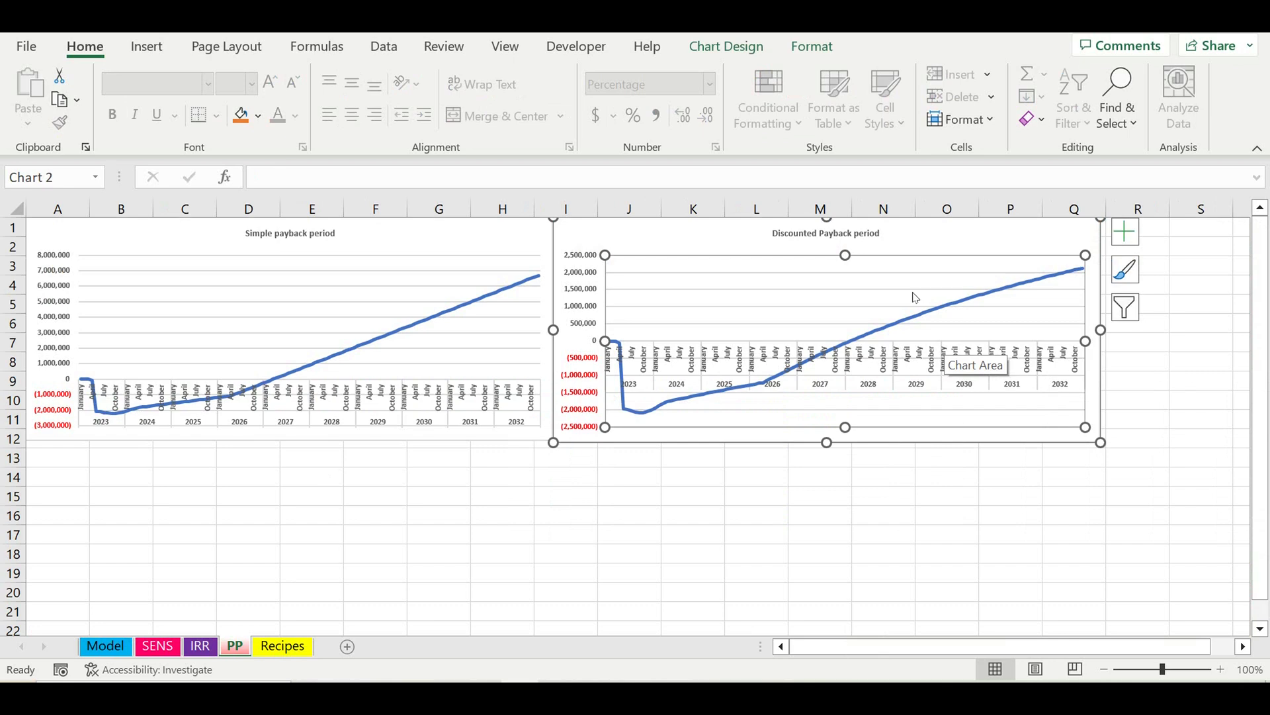
pyautogui.click(106, 646)
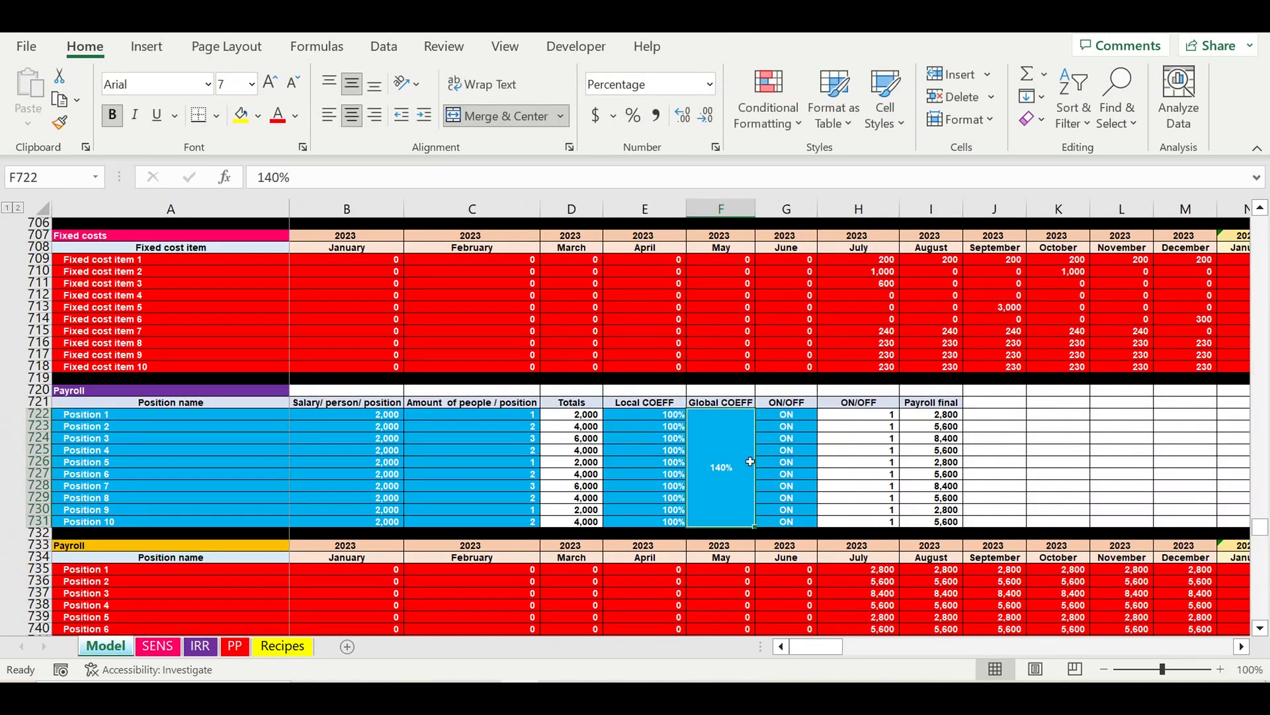
# Restore the Payroll global coefficient to 100%
pyautogui.write('100')
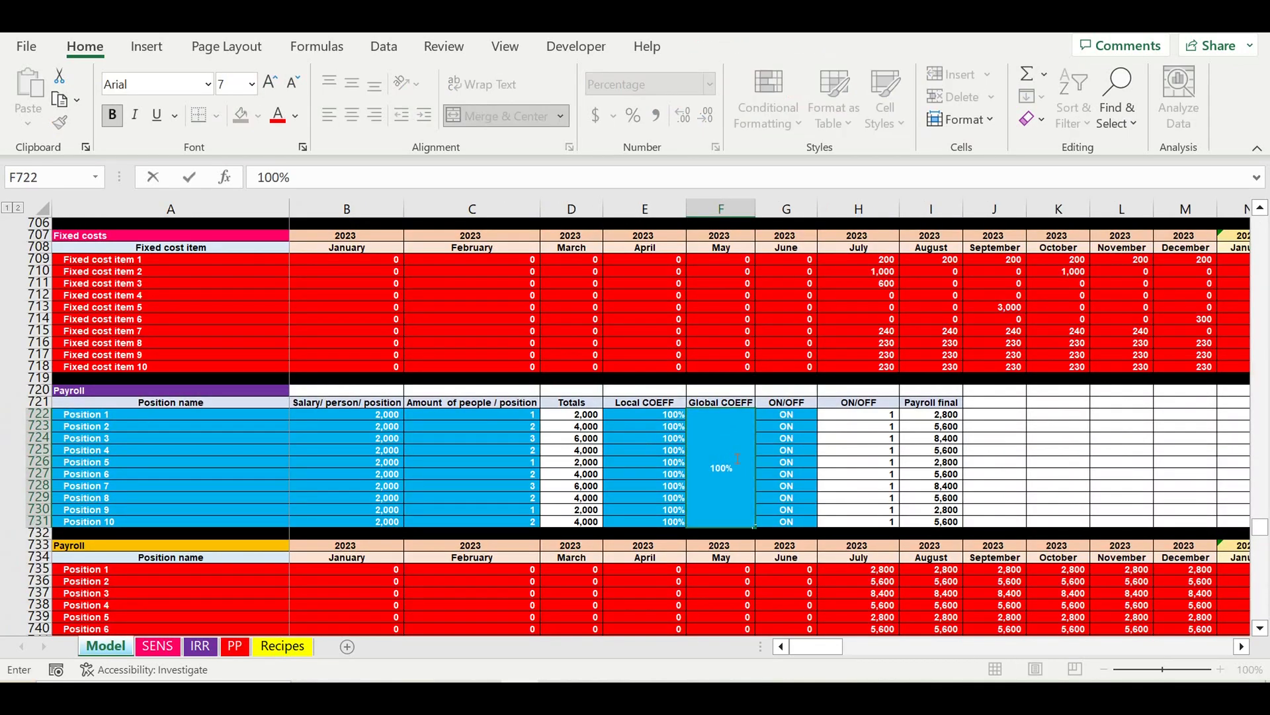
pyautogui.press('Return')
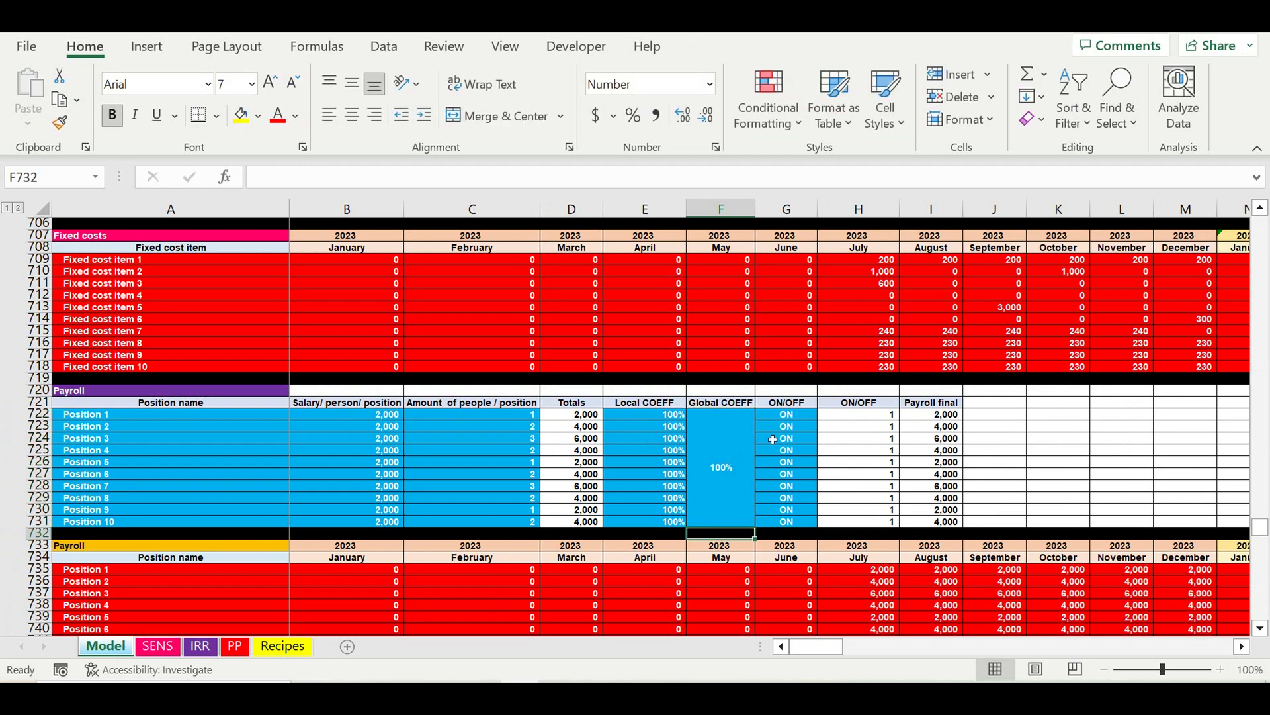
pyautogui.click(739, 460)
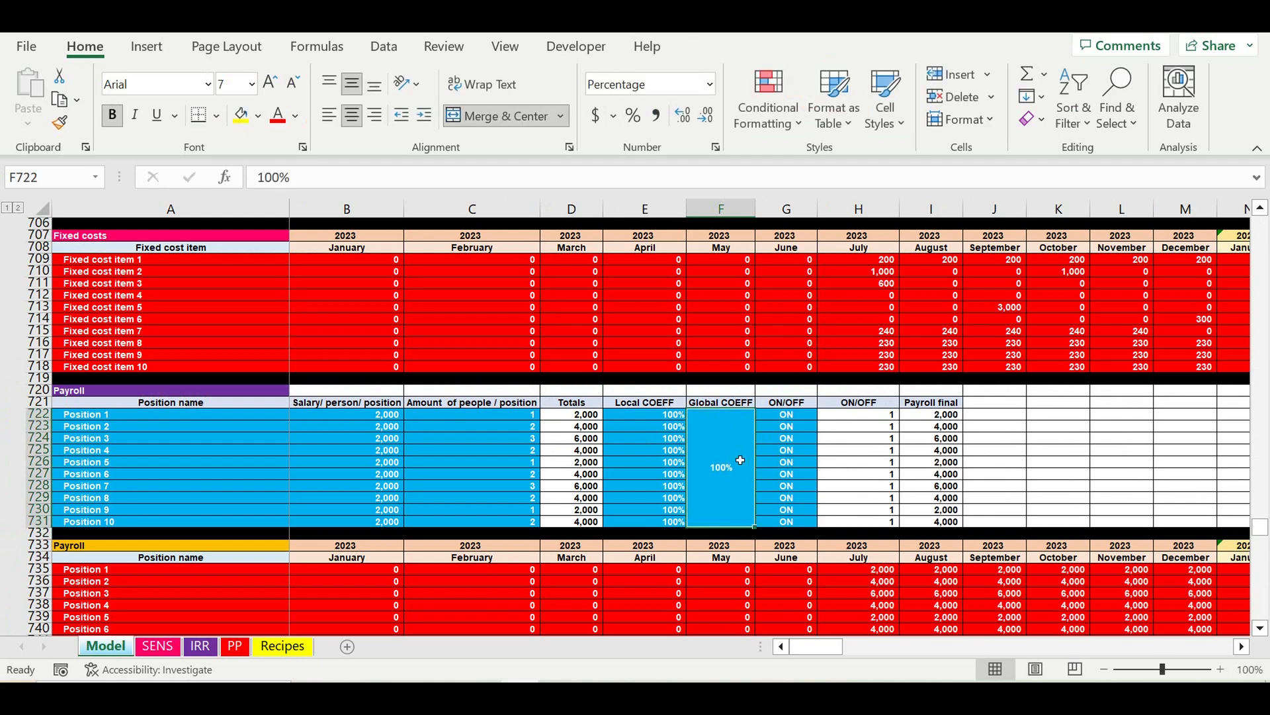
# Review the List of parameters on the SENS sheet and the payback period charts on the PP sheet, then return to the Model sheet
pyautogui.click(157, 646)
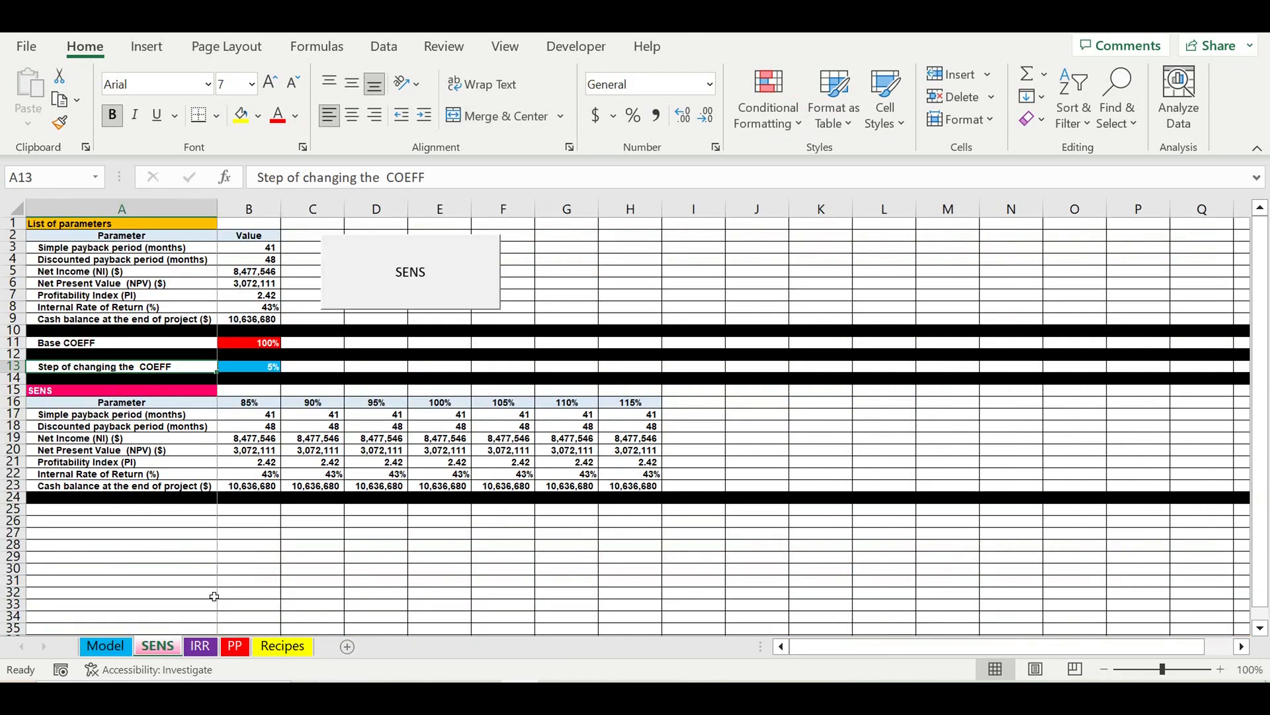
pyautogui.moveTo(198, 248); pyautogui.dragTo(274, 319)
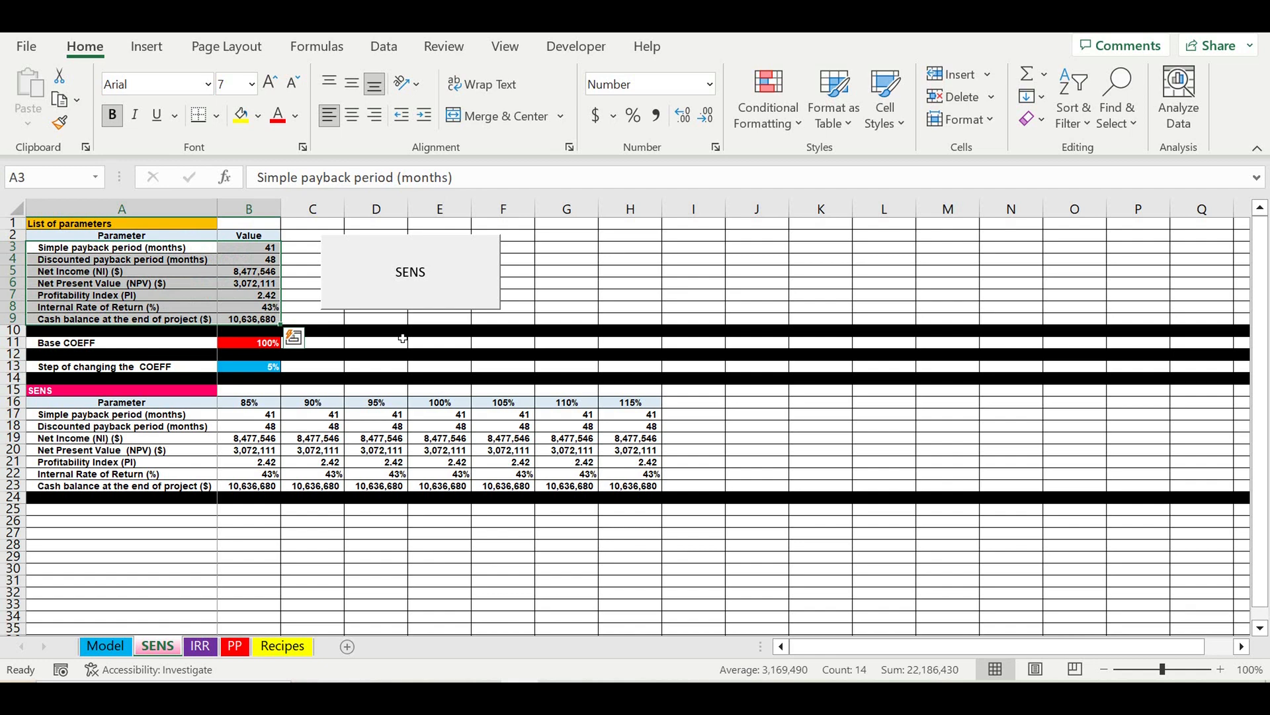
pyautogui.click(126, 647)
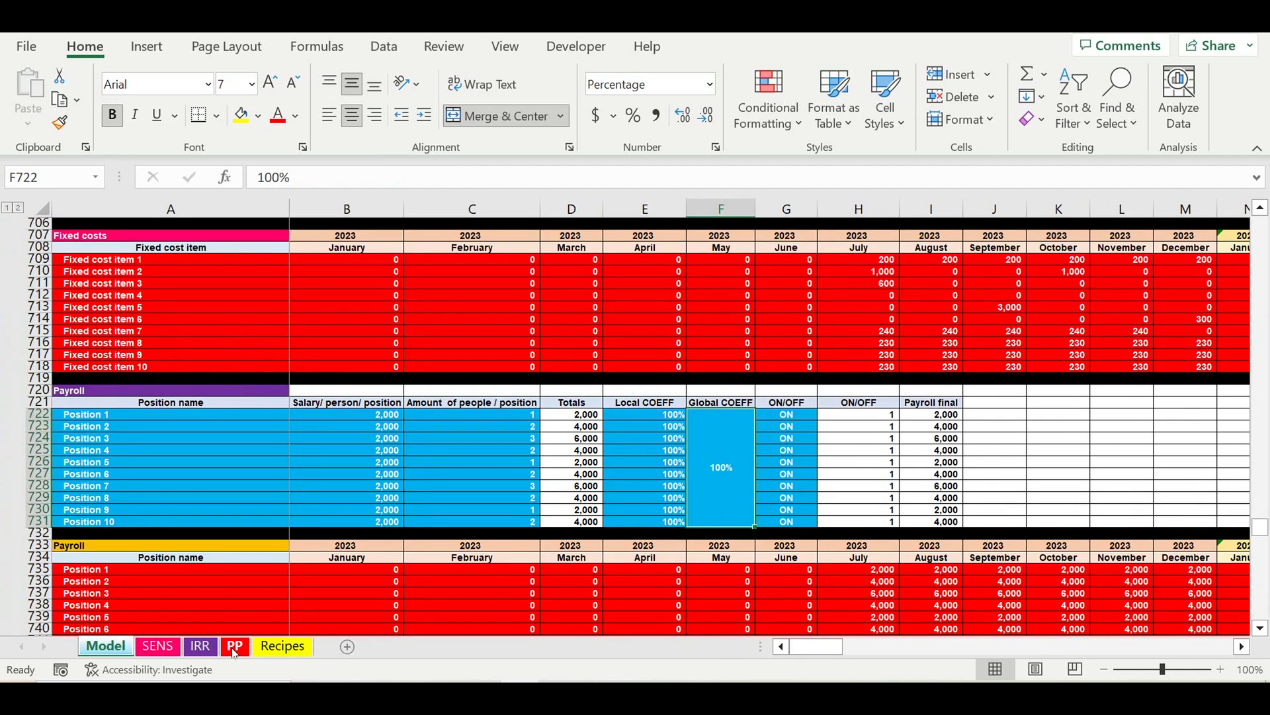
pyautogui.click(234, 647)
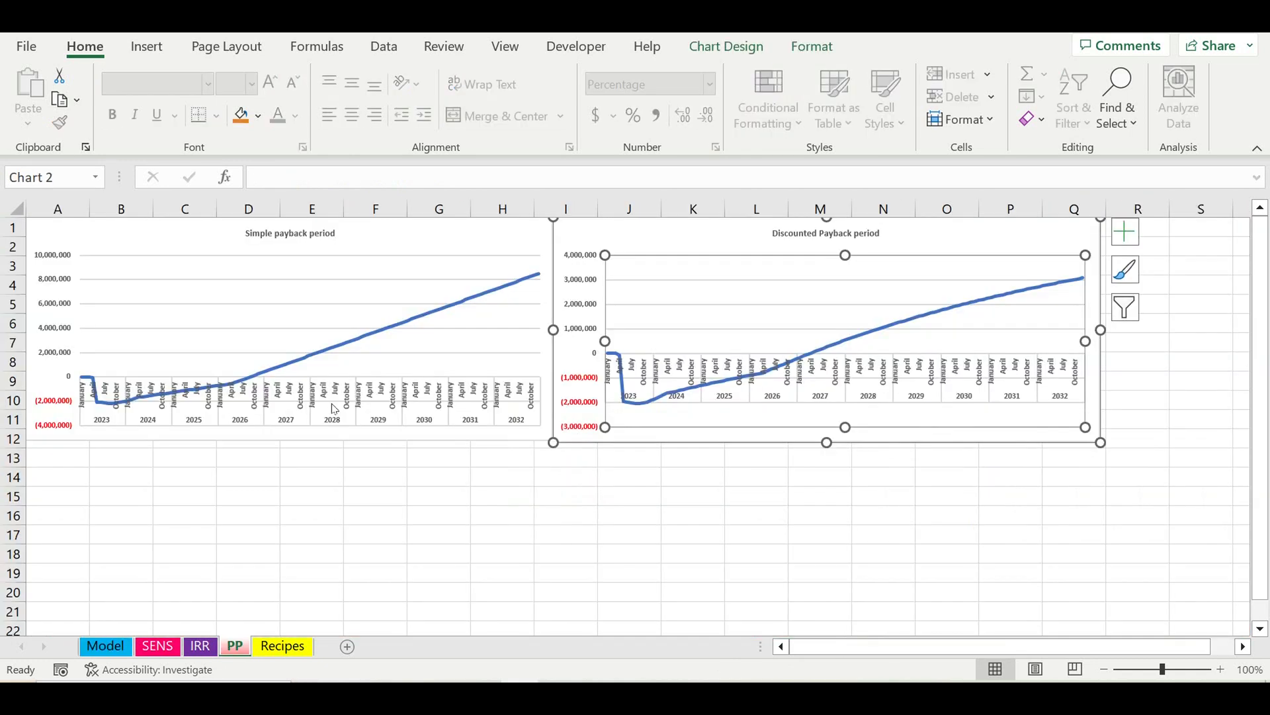
pyautogui.click(107, 646)
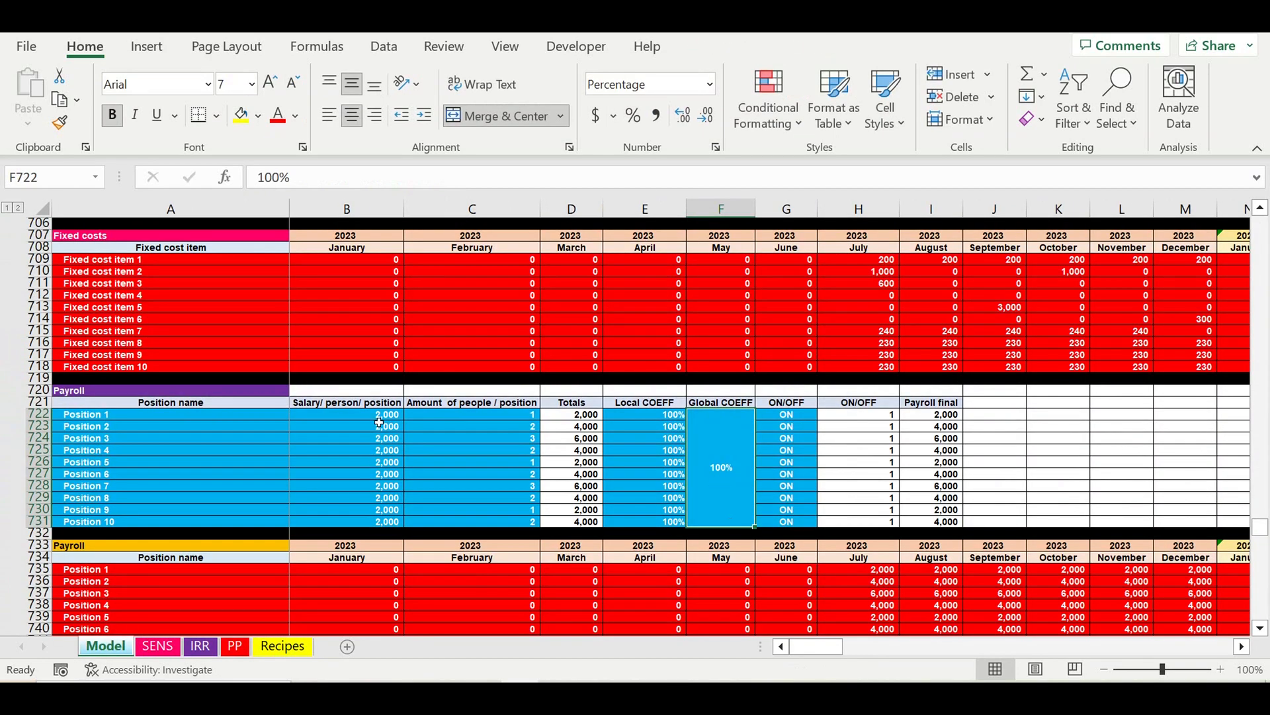
# Recheck the payroll inputs, and examine the Investment plan table's start month, local and global coefficients and ON/OFF switches
pyautogui.moveTo(379, 418); pyautogui.dragTo(457, 531)
pyautogui.moveTo(713, 442); pyautogui.dragTo(676, 441)
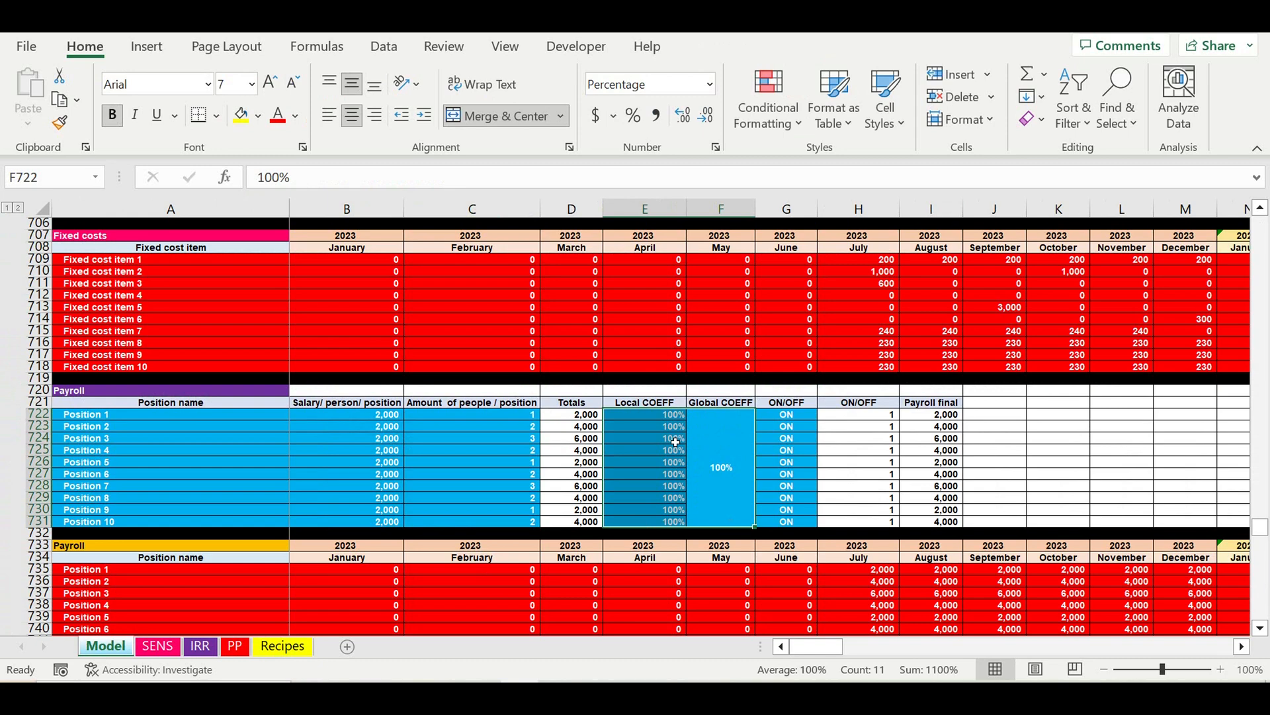
pyautogui.scroll(-9, 676, 441)
pyautogui.scroll(-2, 676, 441)
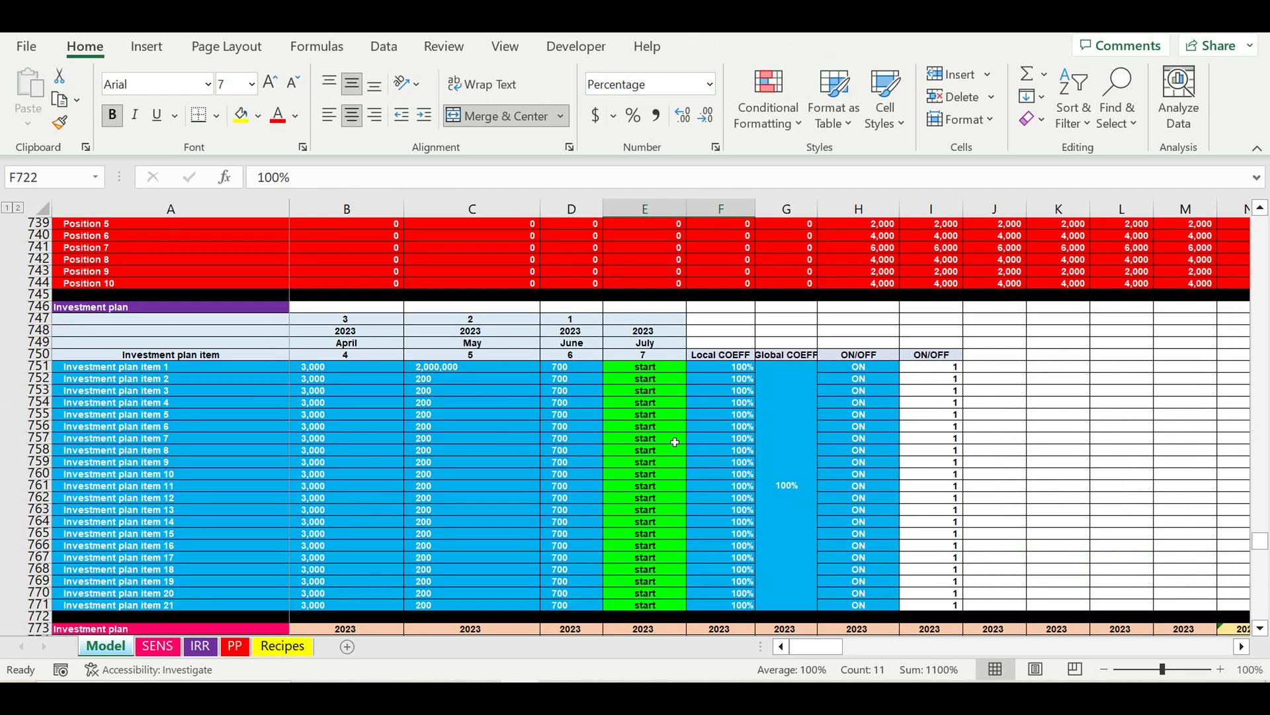
pyautogui.click(664, 452)
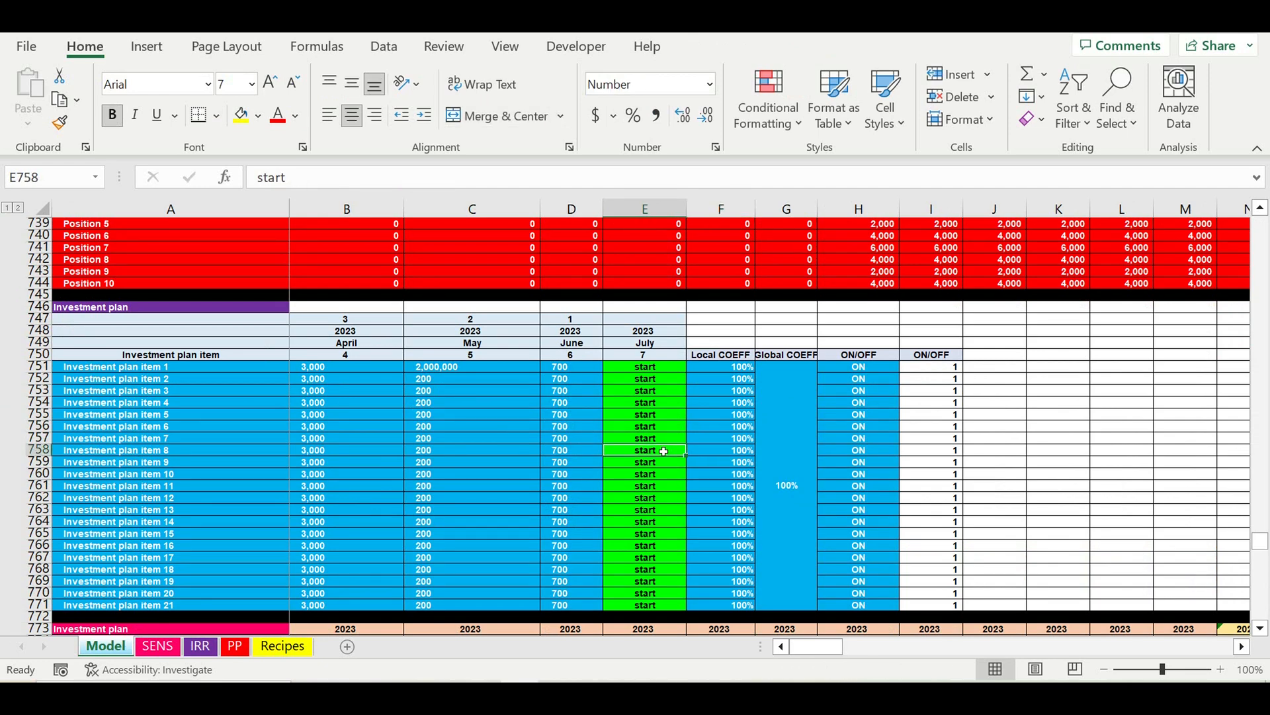
pyautogui.scroll(-2, 463, 428)
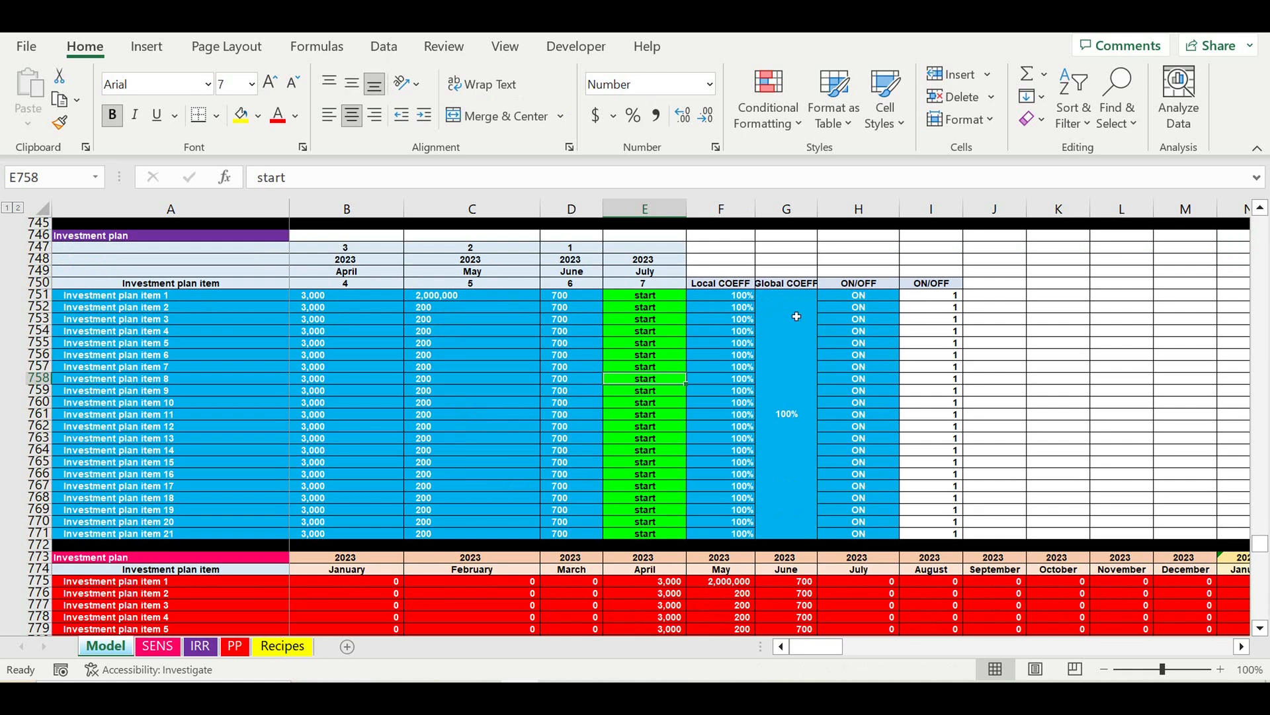
pyautogui.moveTo(736, 299); pyautogui.dragTo(787, 529)
pyautogui.moveTo(884, 299); pyautogui.dragTo(861, 542)
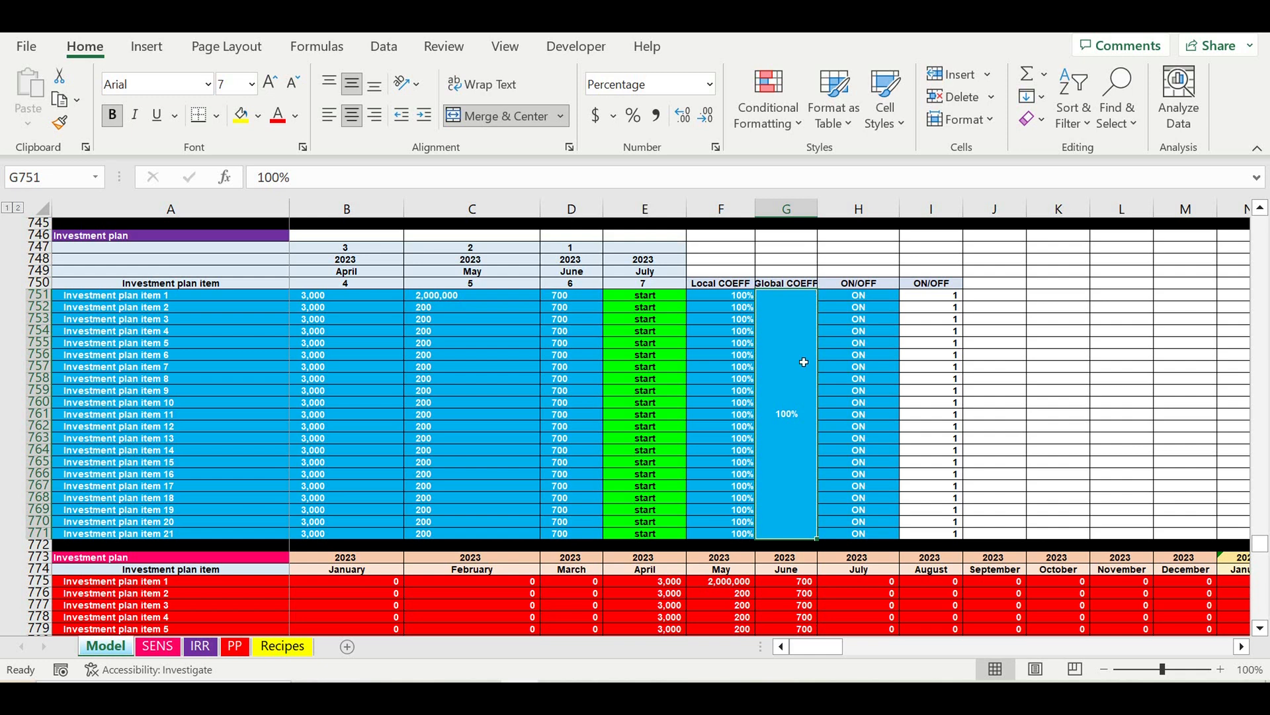
# Set the Investment plan's global coefficient to 200% and check its effect on the PP sheet's payback period charts
pyautogui.write('2')
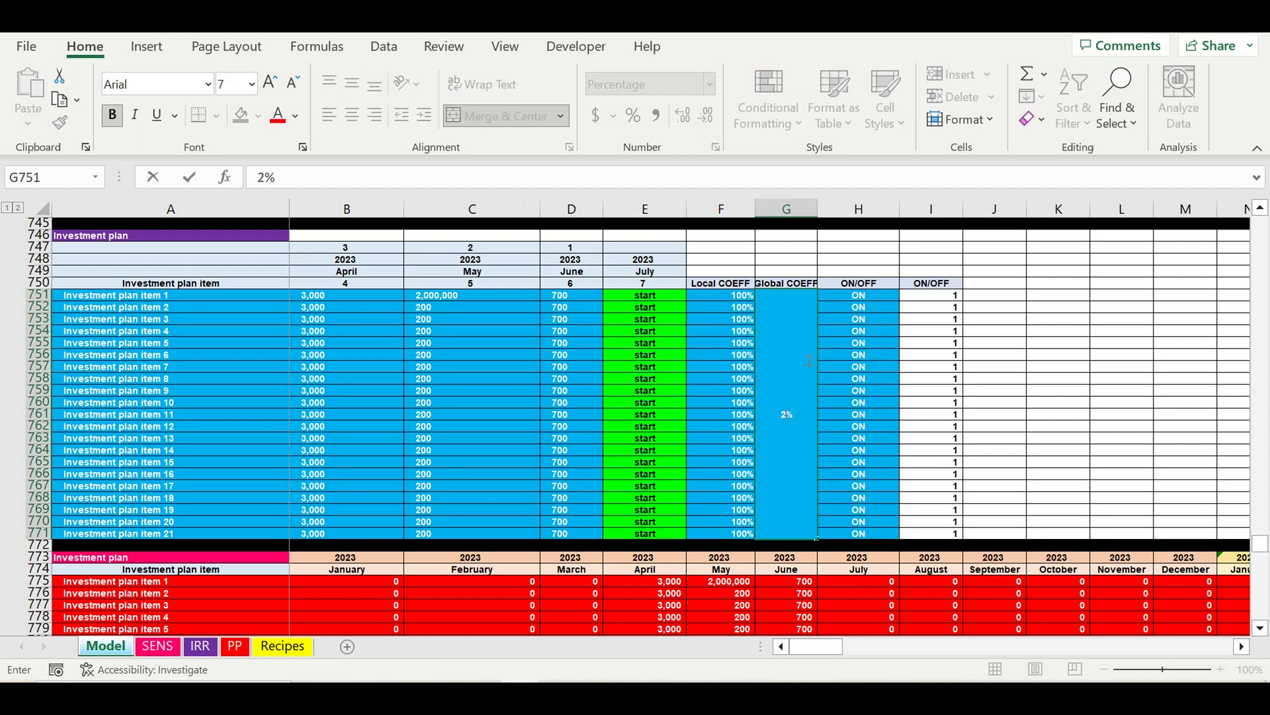
pyautogui.write('00')
pyautogui.press('Return')
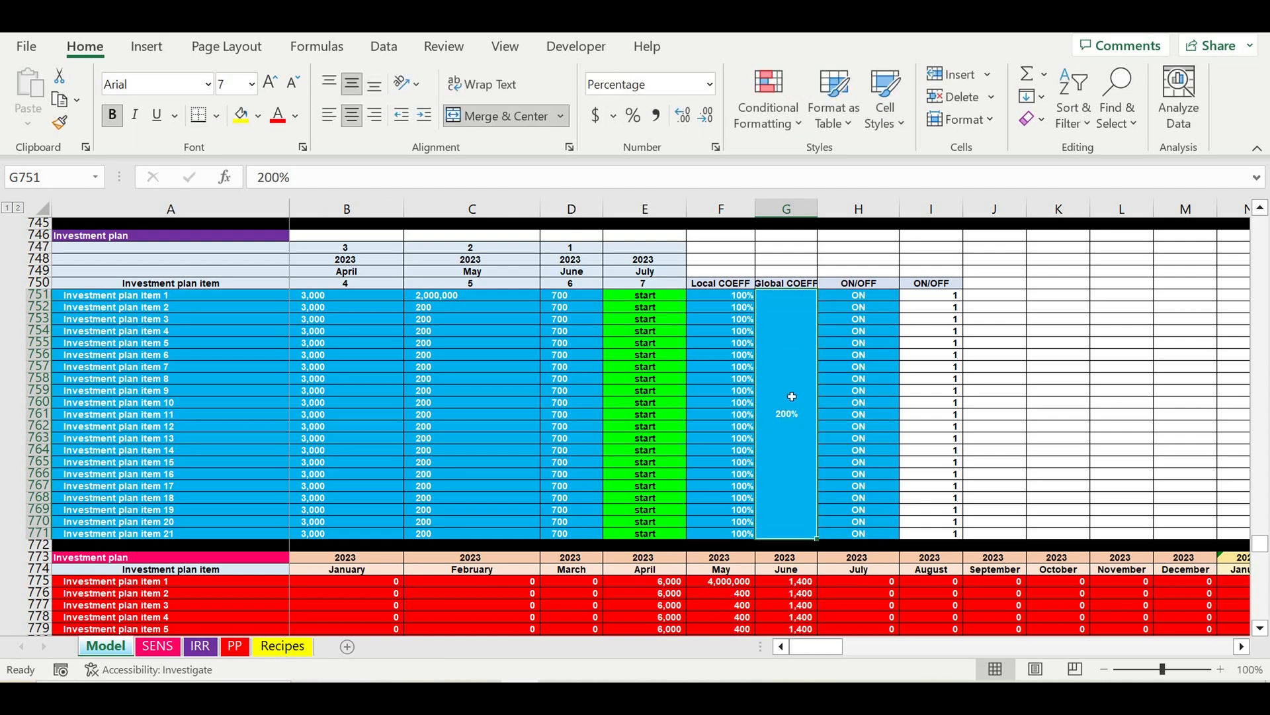
pyautogui.click(235, 645)
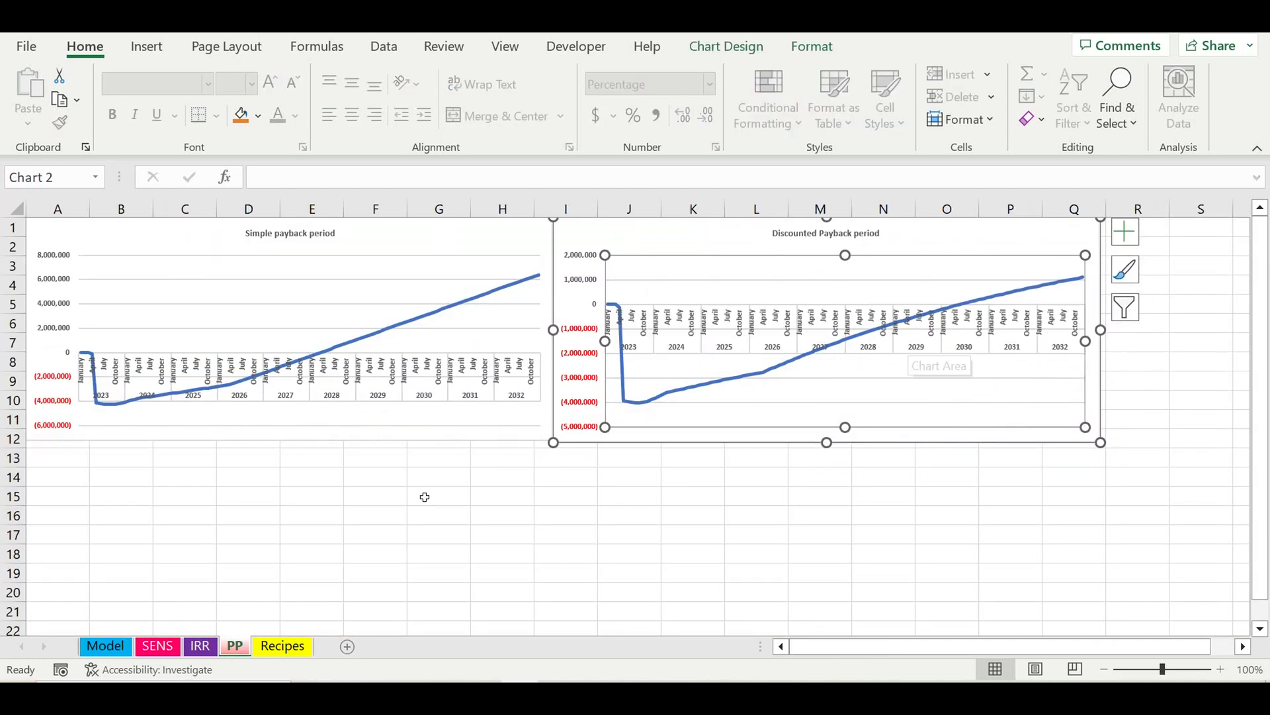
pyautogui.click(105, 645)
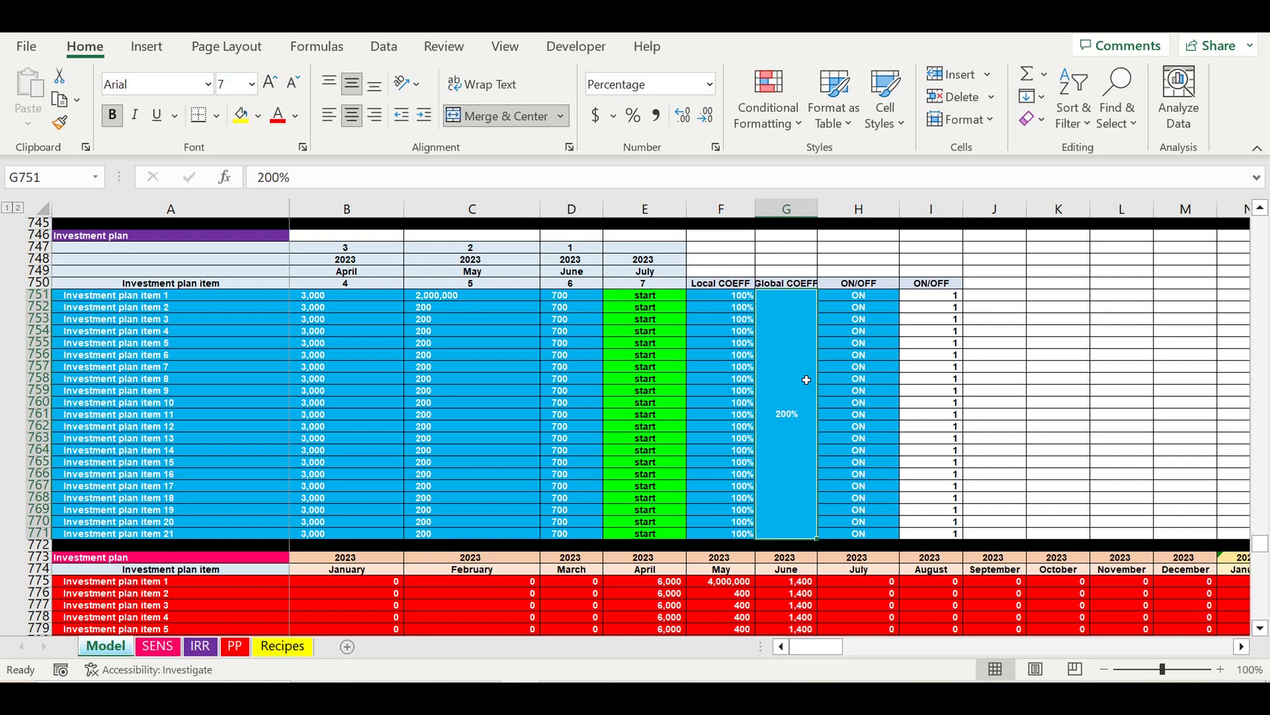
# Set the Investment plan's global coefficient to 70% and check the payback period charts on the PP sheet
pyautogui.write('70')
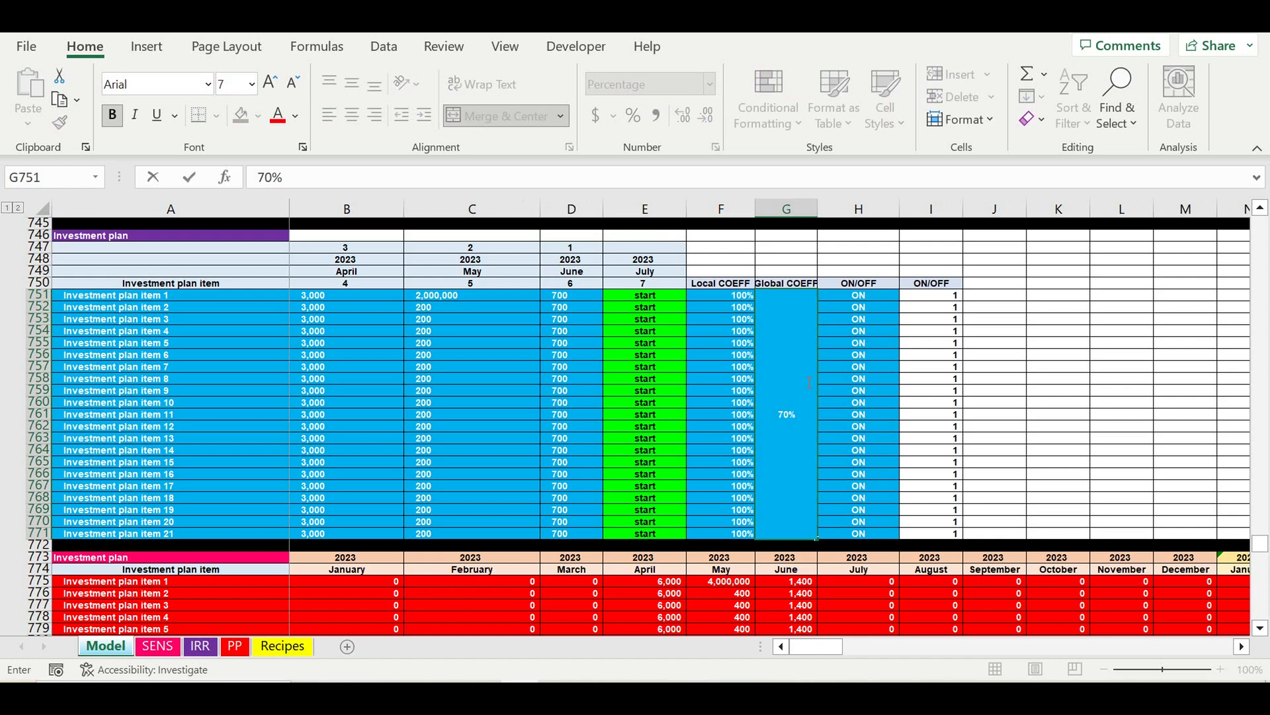
pyautogui.press('Return')
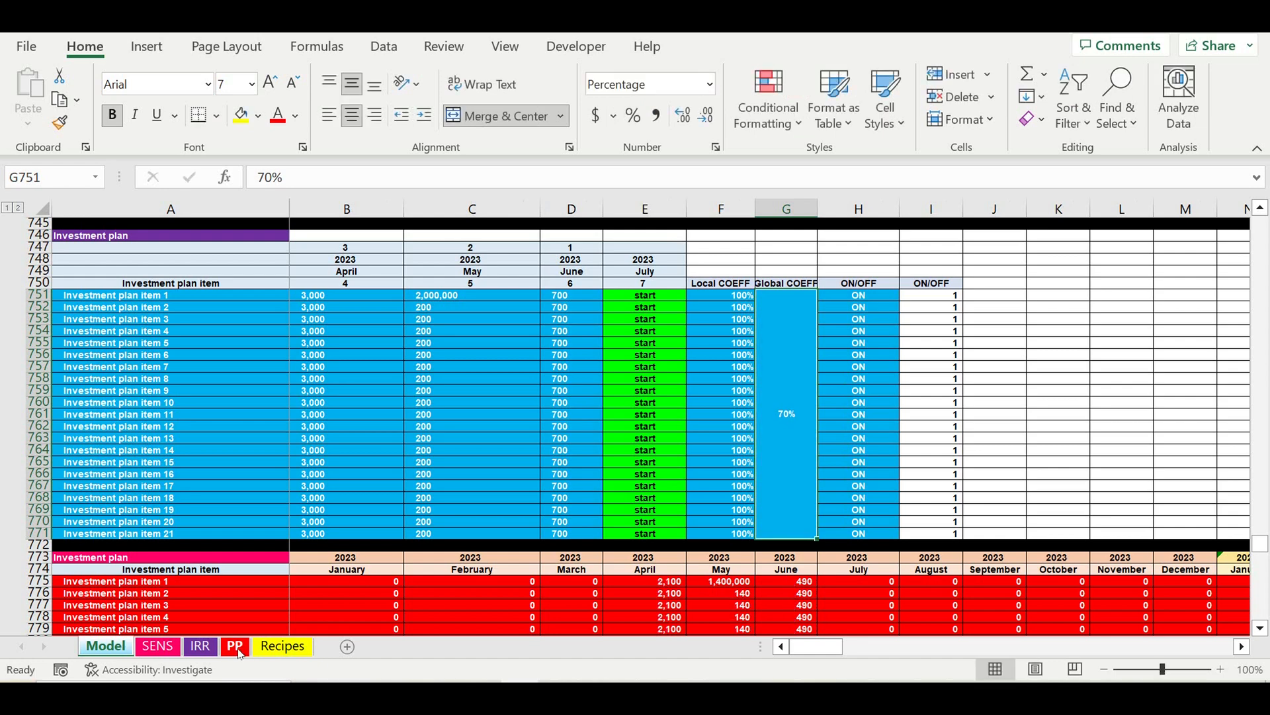
pyautogui.click(234, 645)
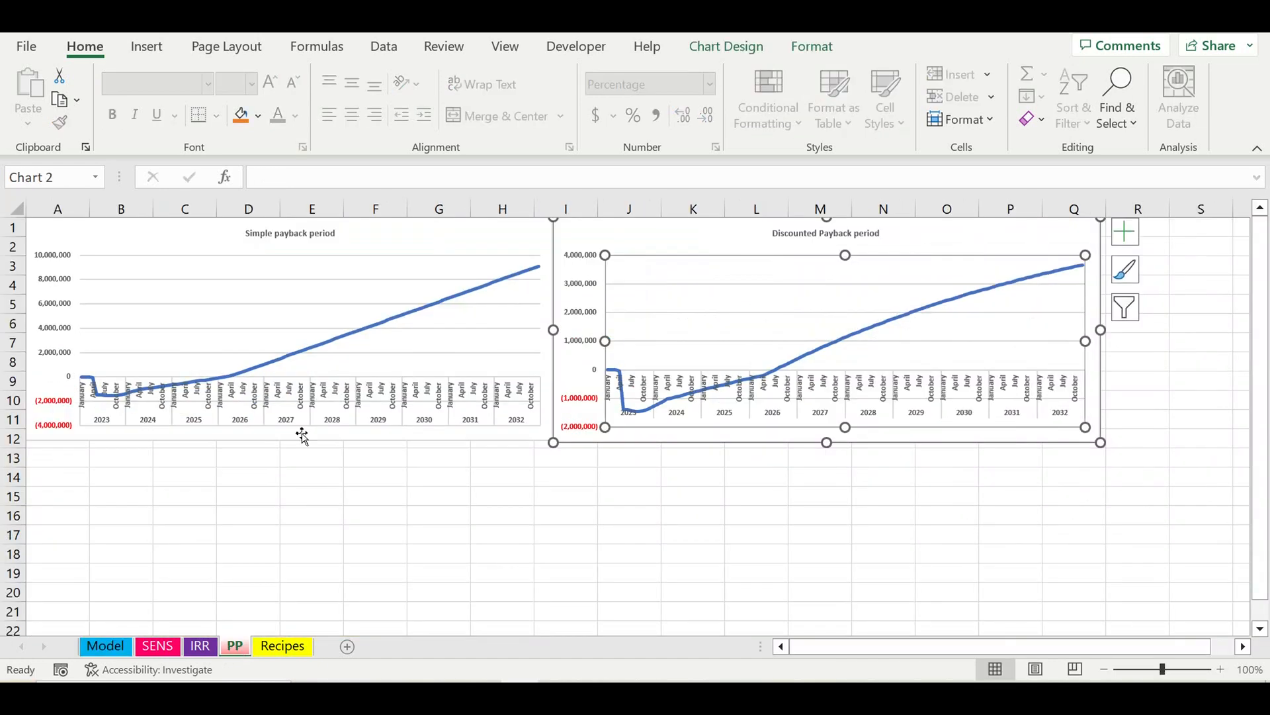
pyautogui.click(106, 646)
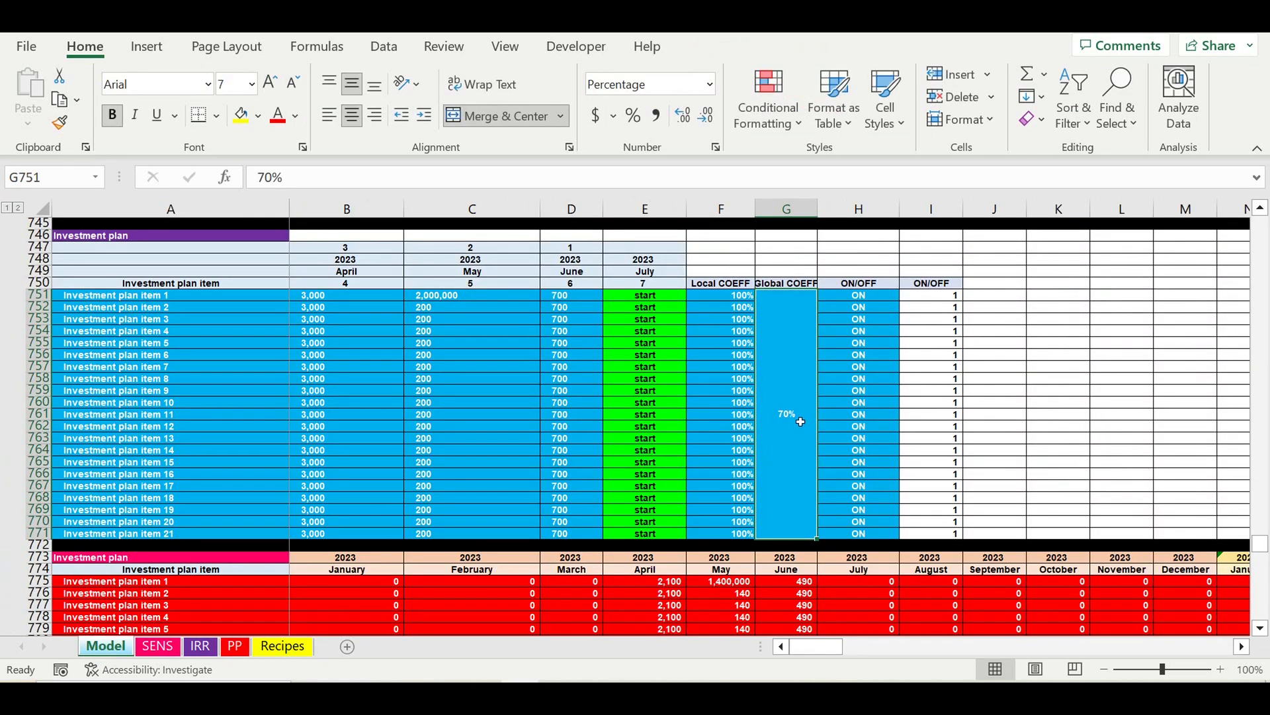
# Restore the Investment plan's global coefficient to 100%, check the PP sheet's payback charts, and return to the Model sheet
pyautogui.write('100%')
pyautogui.press('Return')
pyautogui.click(797, 422)
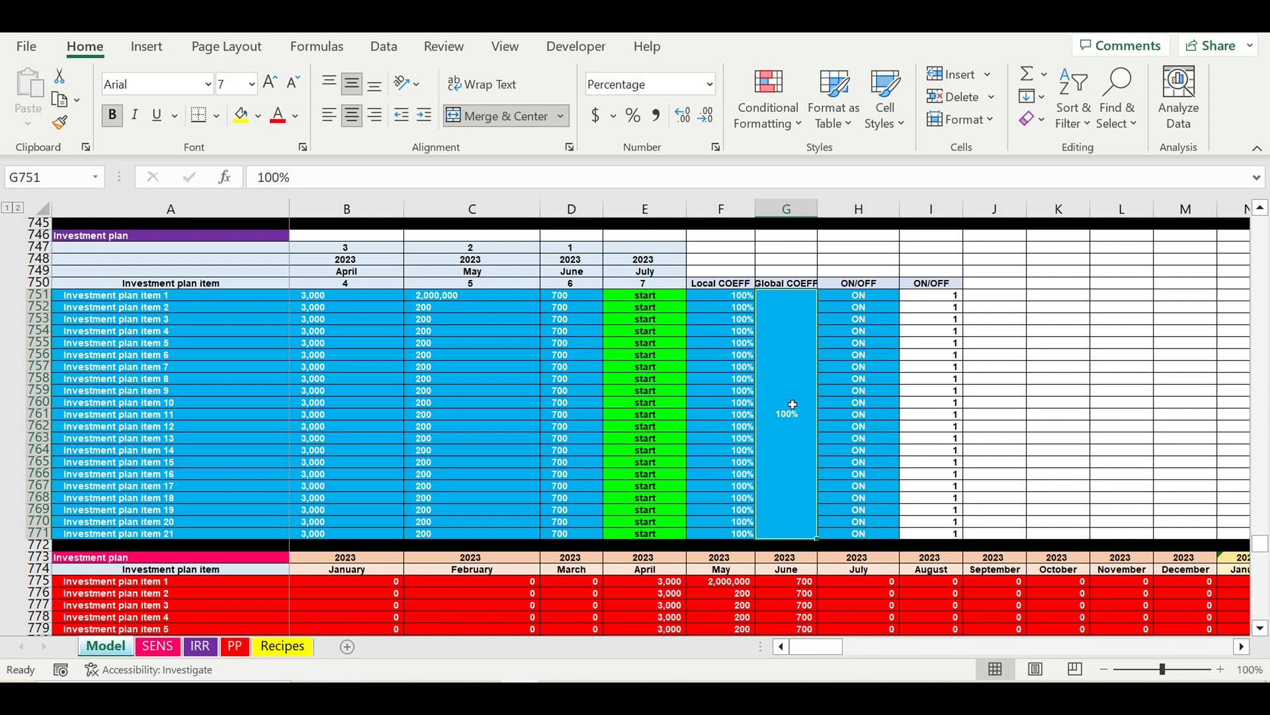
pyautogui.click(235, 647)
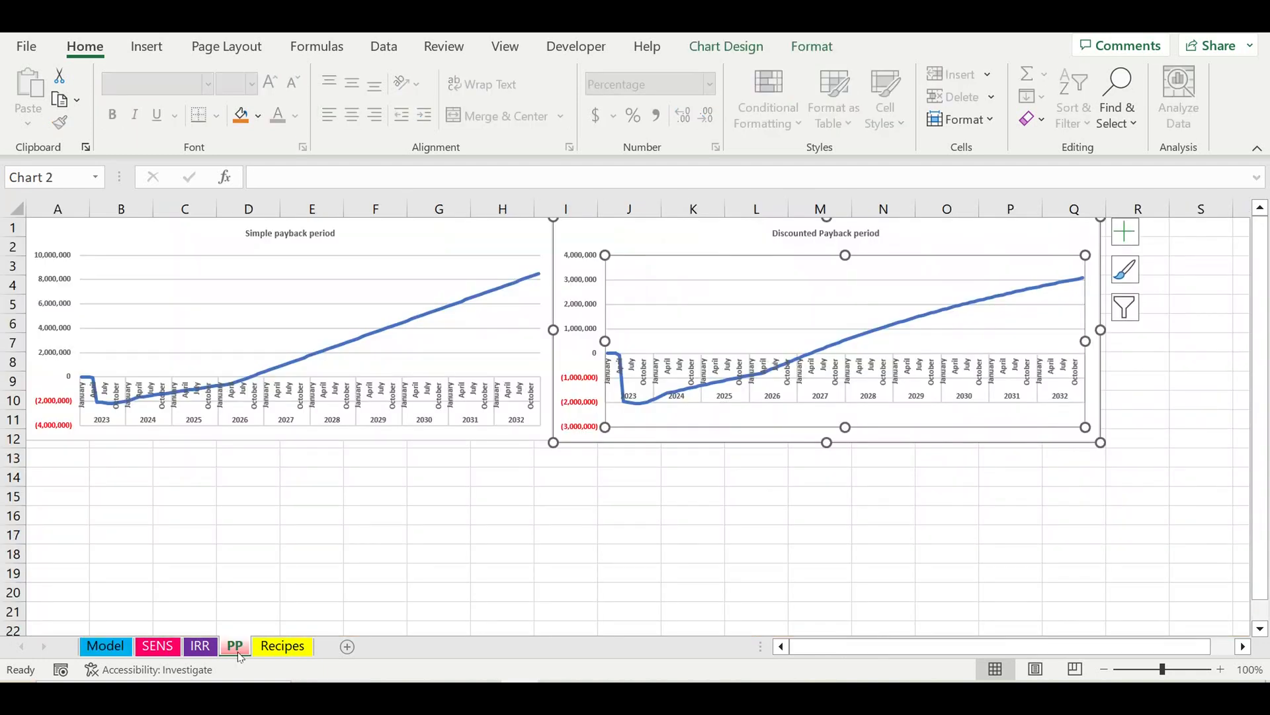
pyautogui.click(121, 534)
pyautogui.click(106, 647)
# Examine the Loan section's input cells, from the loan amount and term to the grace periods for principle and interest payments
pyautogui.scroll(-4, 226, 486)
pyautogui.scroll(-16, 225, 485)
pyautogui.scroll(4, 263, 382)
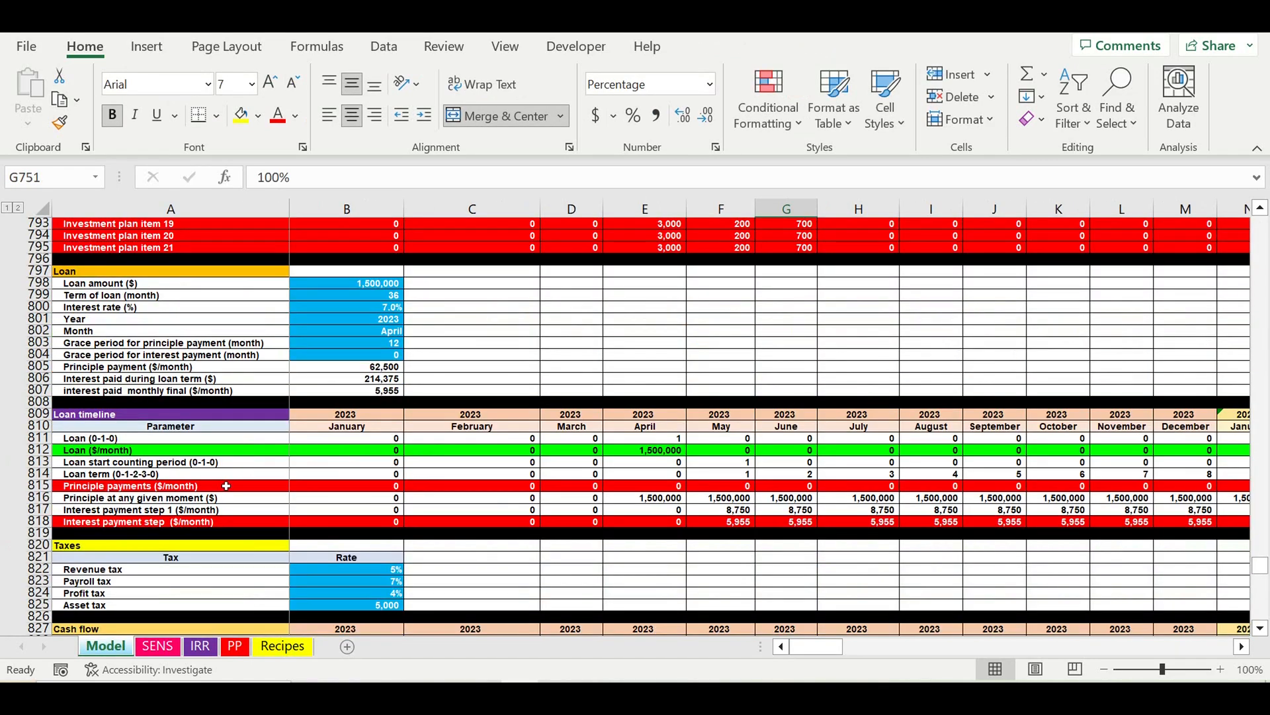
pyautogui.scroll(1, 263, 382)
pyautogui.moveTo(355, 321); pyautogui.dragTo(358, 423)
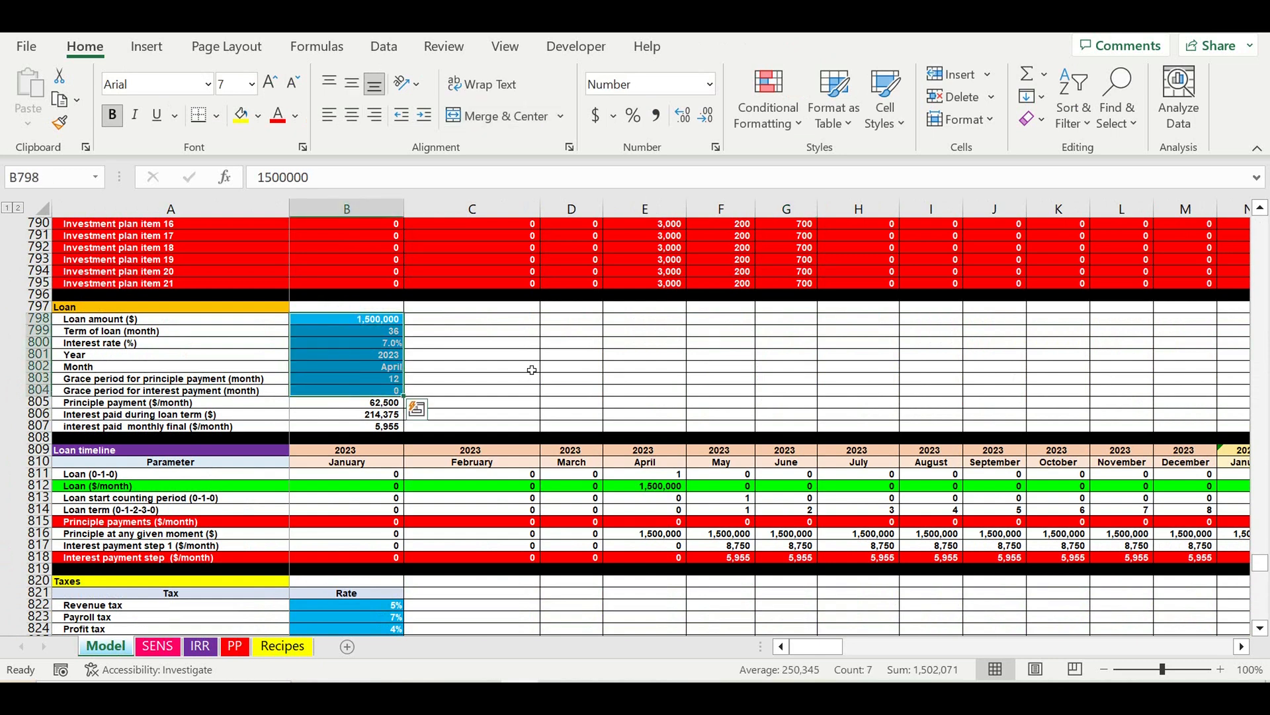
pyautogui.click(532, 370)
pyautogui.scroll(-1, 531, 370)
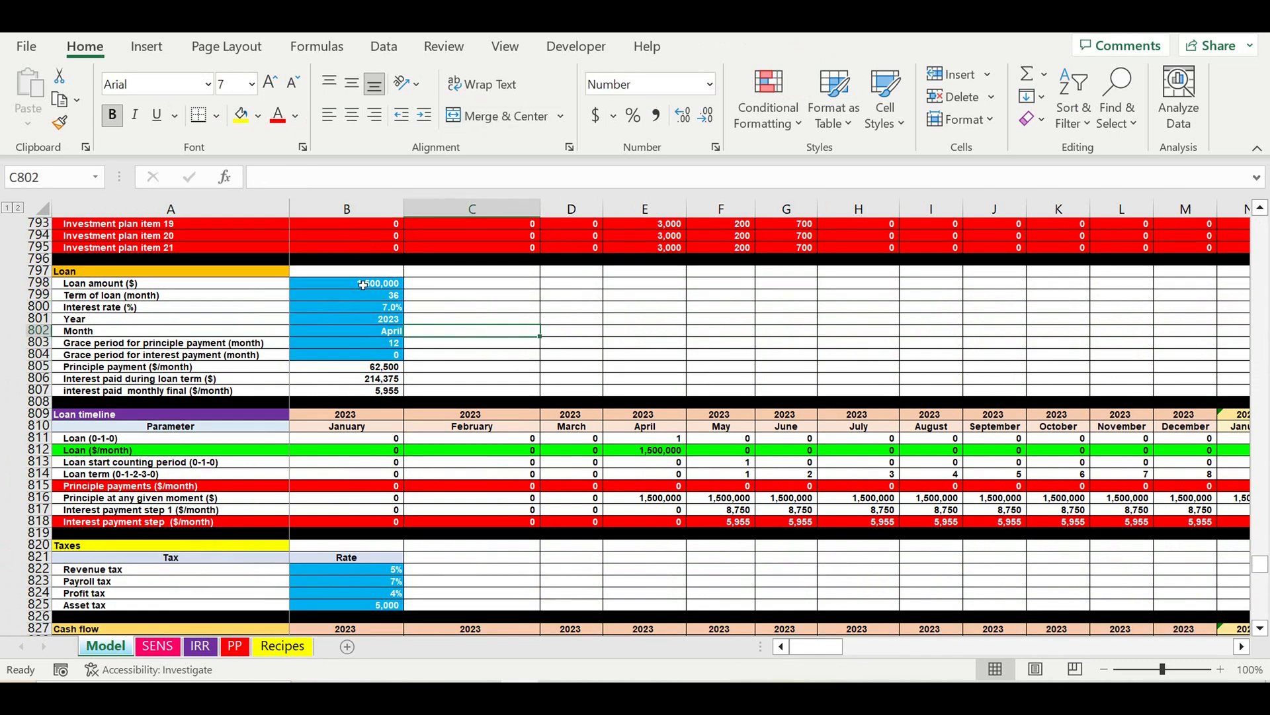
pyautogui.moveTo(358, 283); pyautogui.dragTo(358, 356)
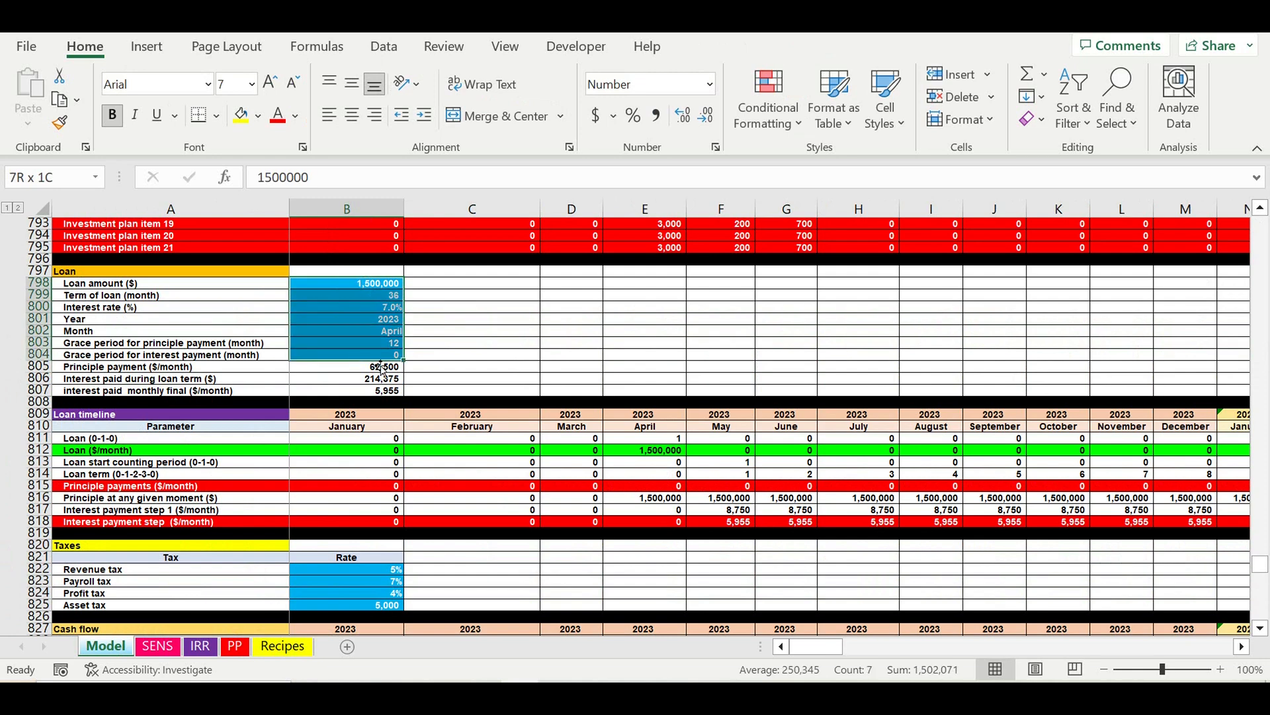
# Examine the equity, loan and total amounts in the Financing needed table and compare them with the loan amount input
pyautogui.scroll(-10, 380, 367)
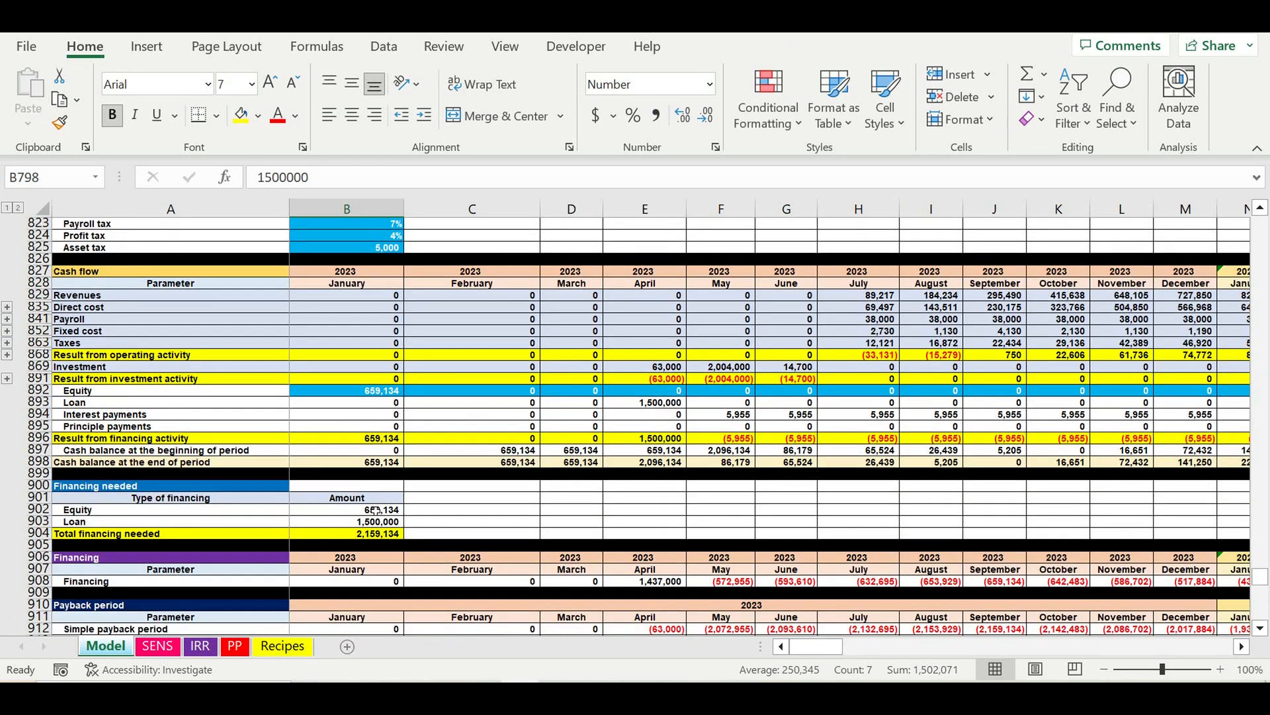
pyautogui.moveTo(375, 510); pyautogui.dragTo(379, 533)
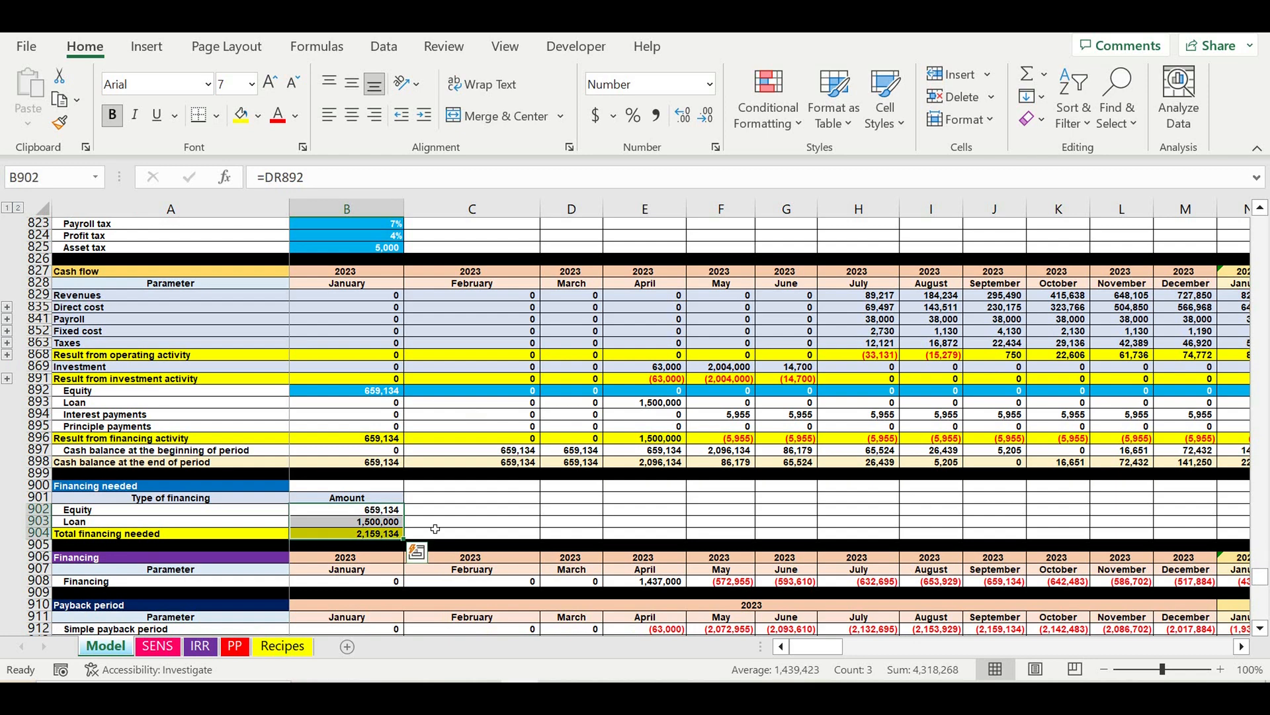
pyautogui.click(435, 526)
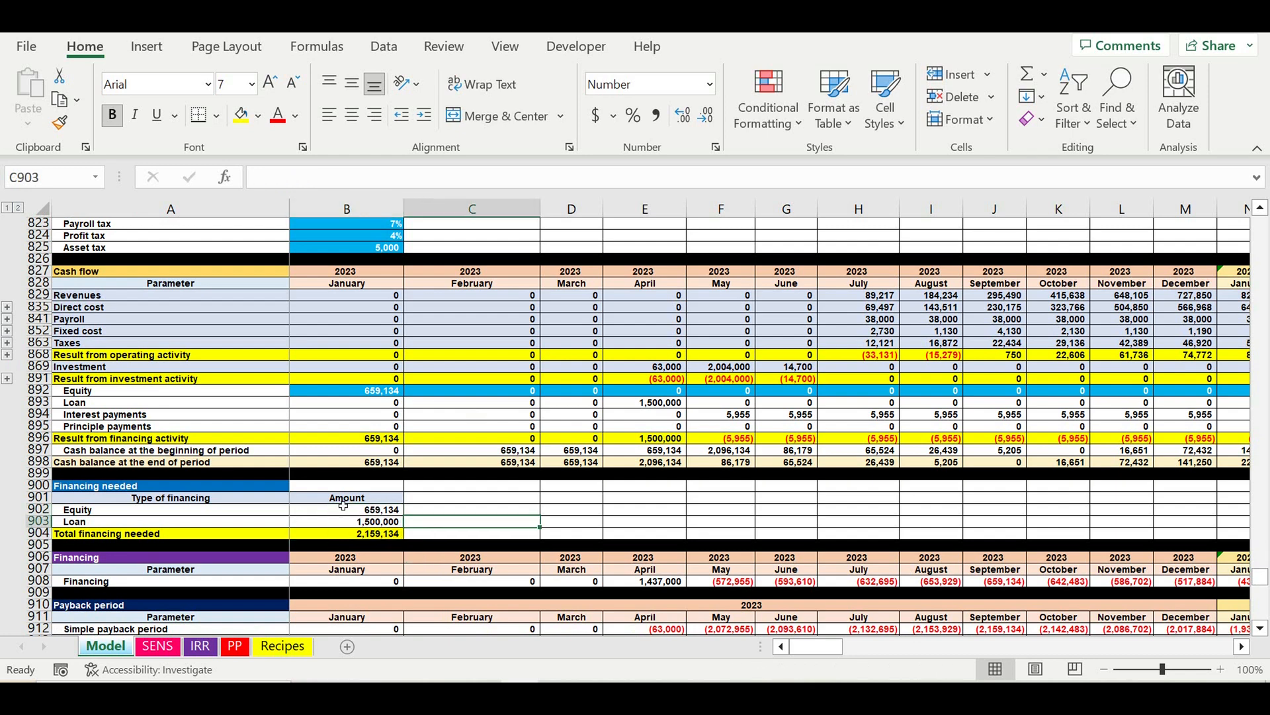
pyautogui.click(343, 507)
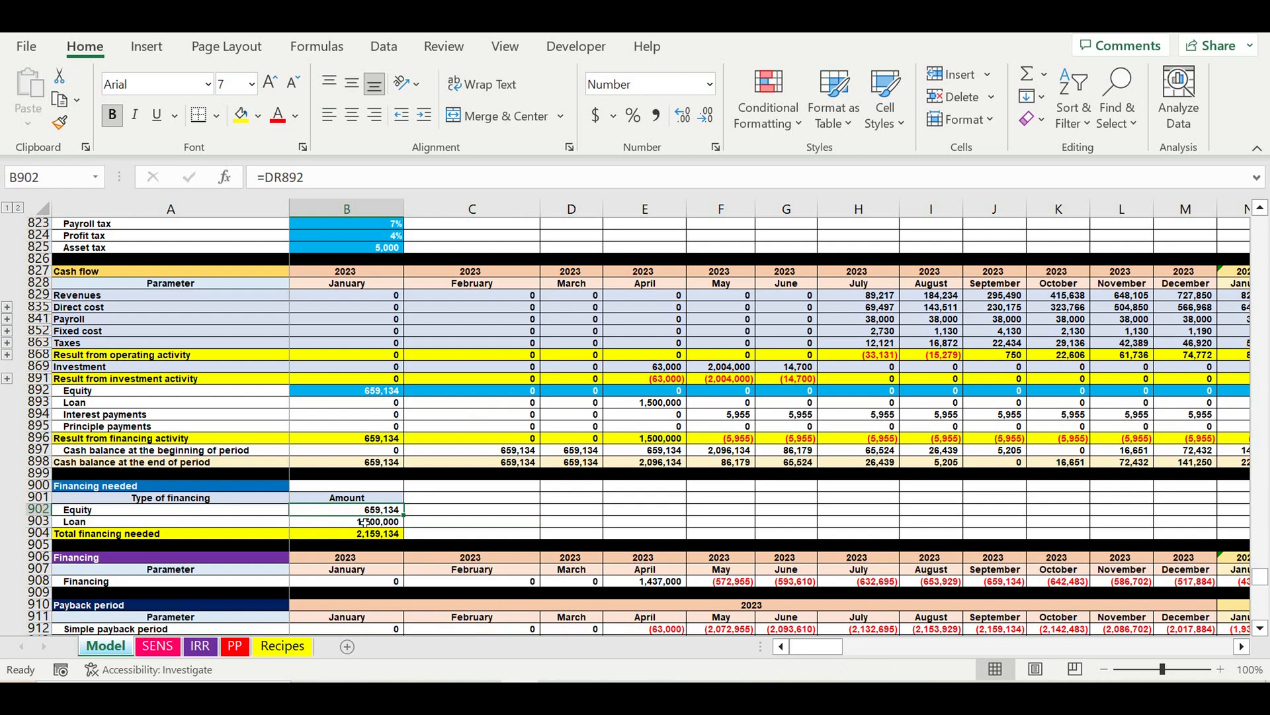
pyautogui.click(365, 522)
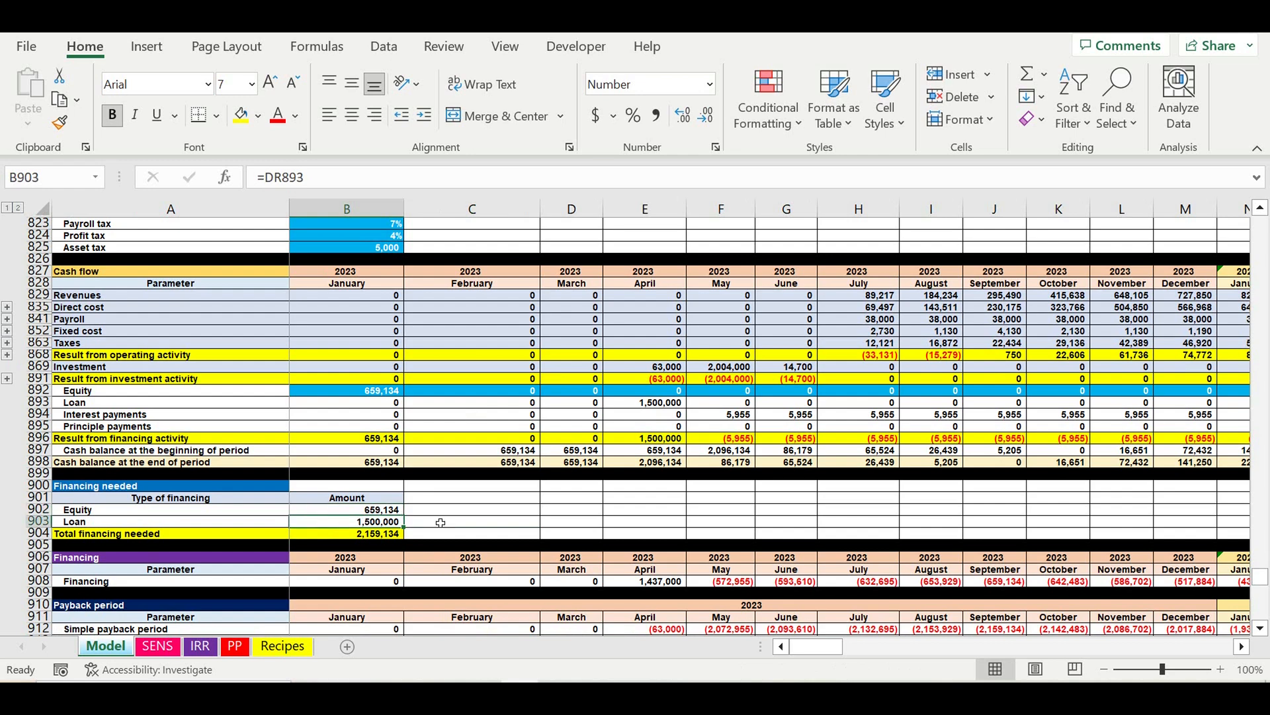
pyautogui.scroll(8, 440, 523)
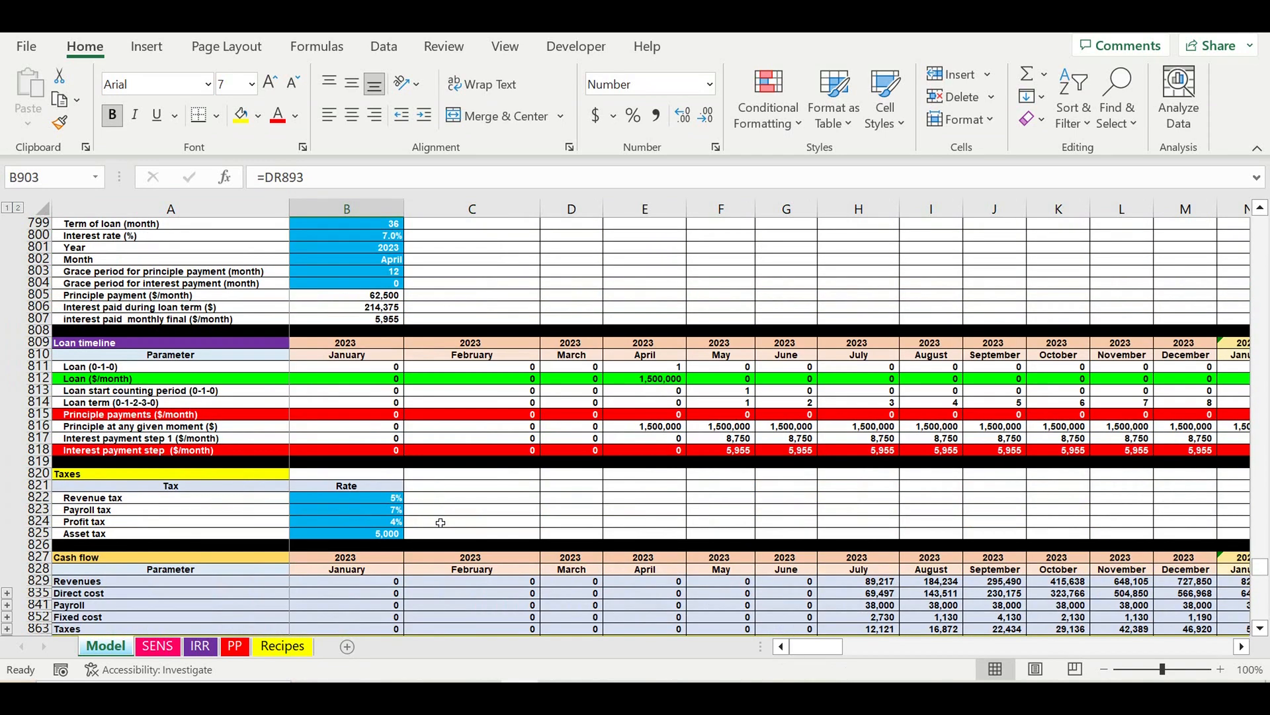
pyautogui.scroll(4, 441, 523)
pyautogui.click(361, 357)
pyautogui.scroll(-7, 489, 460)
pyautogui.scroll(-6, 493, 462)
pyautogui.scroll(-1, 418, 459)
pyautogui.click(350, 462)
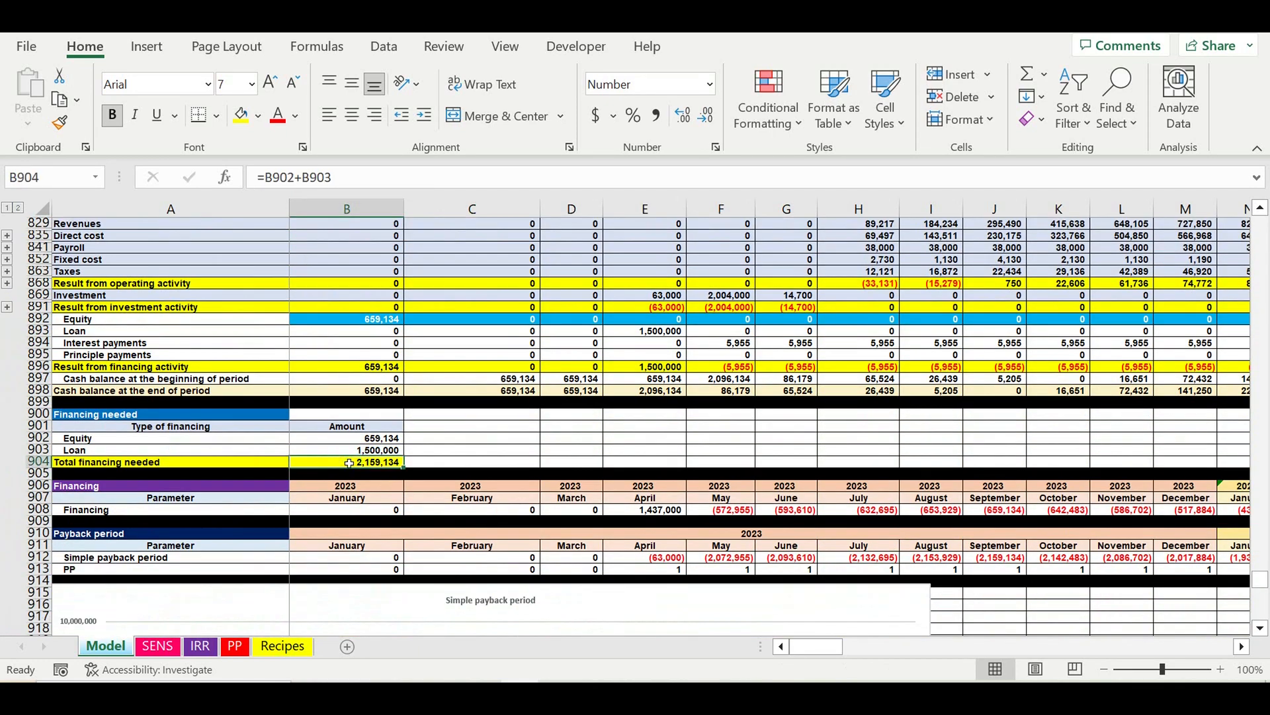
# Set the loan amount to 0 and check total financing needed and the Cash flow's interest and principle payments
pyautogui.scroll(10, 351, 461)
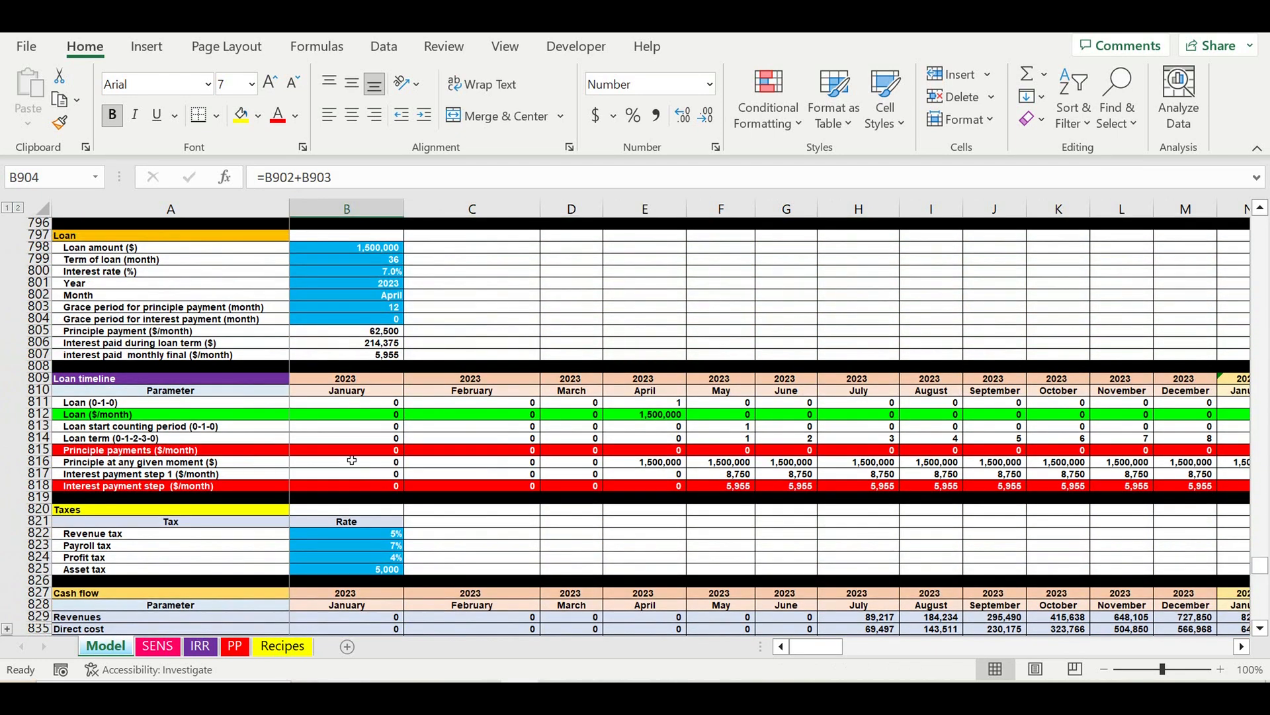
pyautogui.click(345, 251)
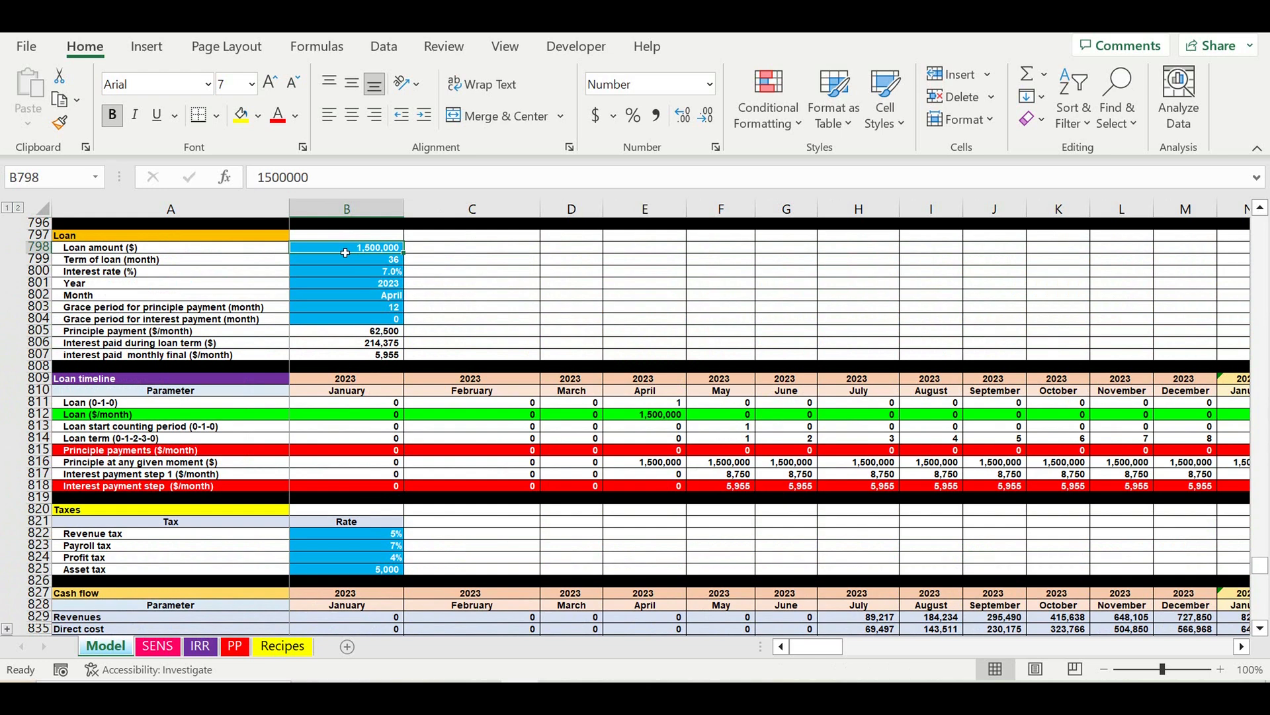
pyautogui.write('0')
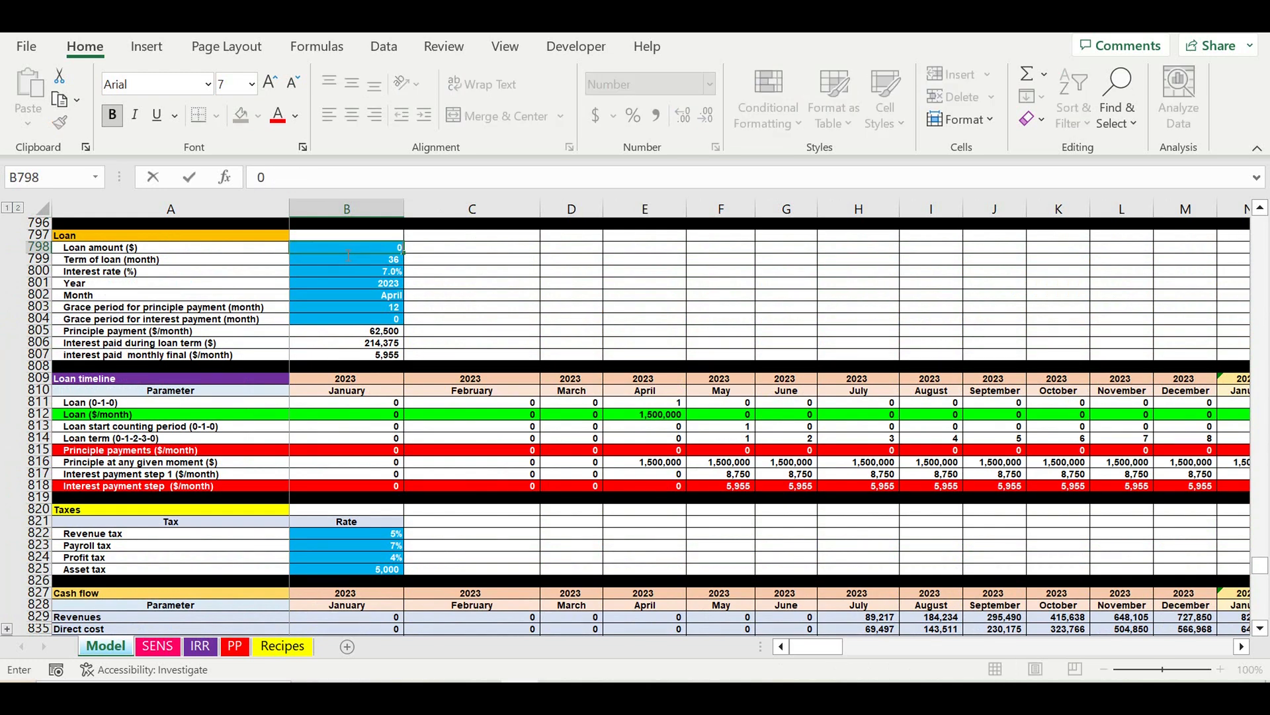
pyautogui.press('Return')
pyautogui.scroll(-9, 563, 450)
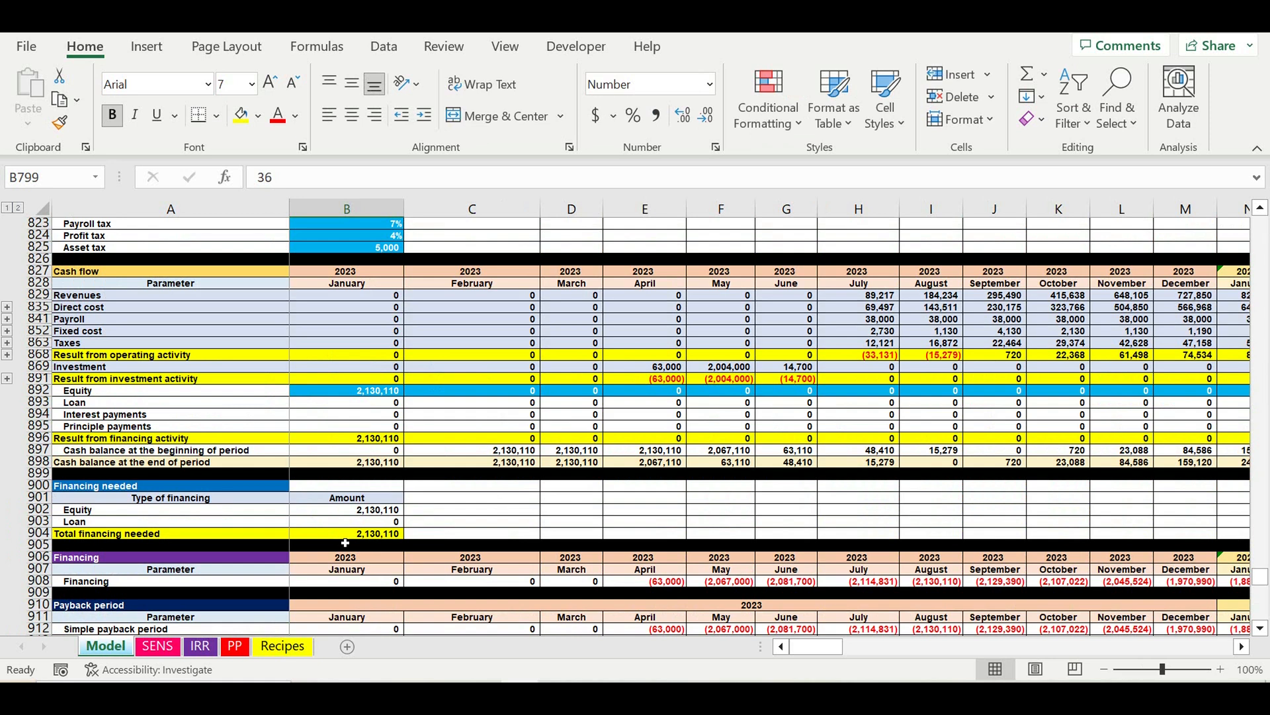
pyautogui.click(341, 533)
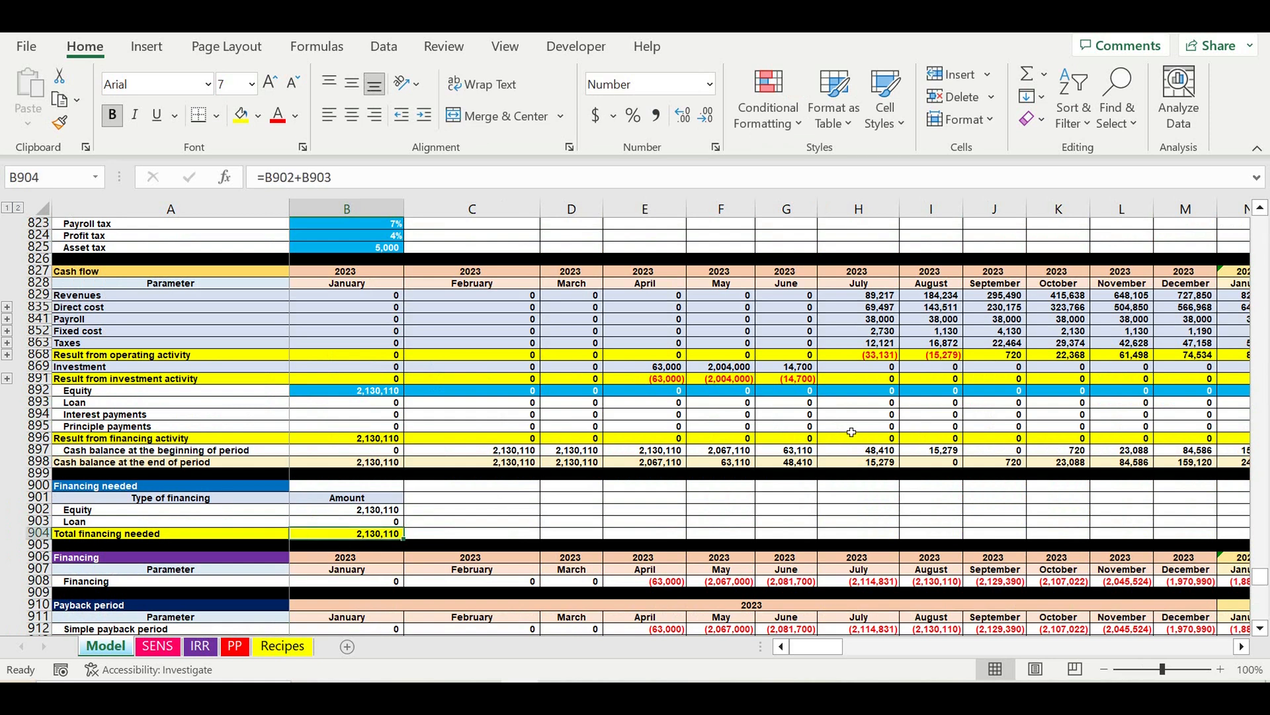
pyautogui.click(852, 429)
pyautogui.moveTo(999, 427); pyautogui.dragTo(1122, 428)
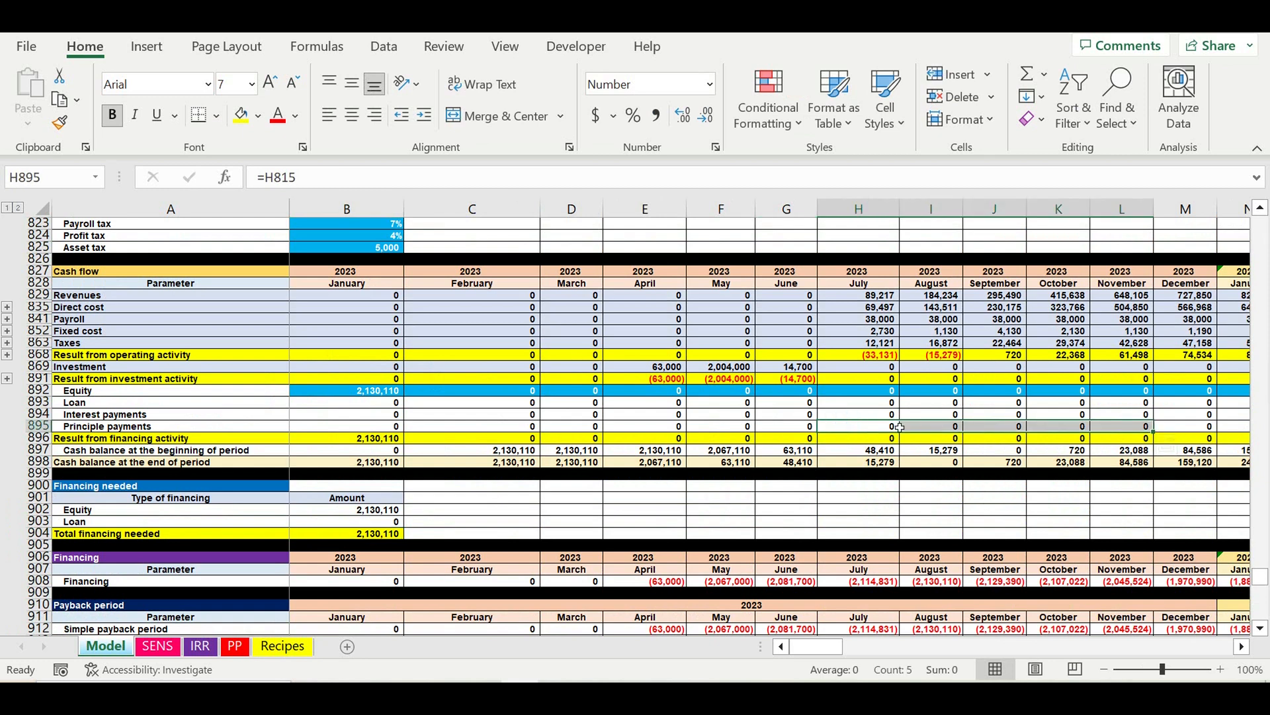
pyautogui.moveTo(880, 415); pyautogui.dragTo(1207, 416)
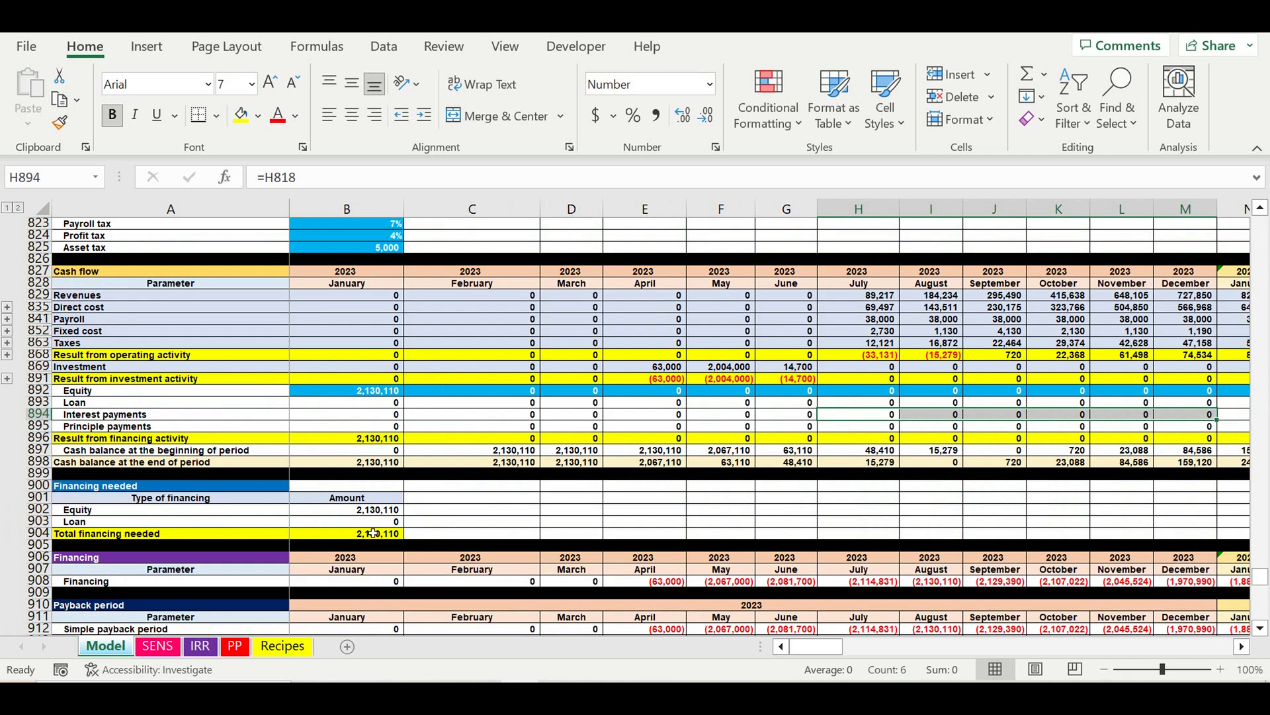
pyautogui.click(373, 533)
# Undo the loan amount change and recheck the total financing needed
pyautogui.scroll(4, 415, 540)
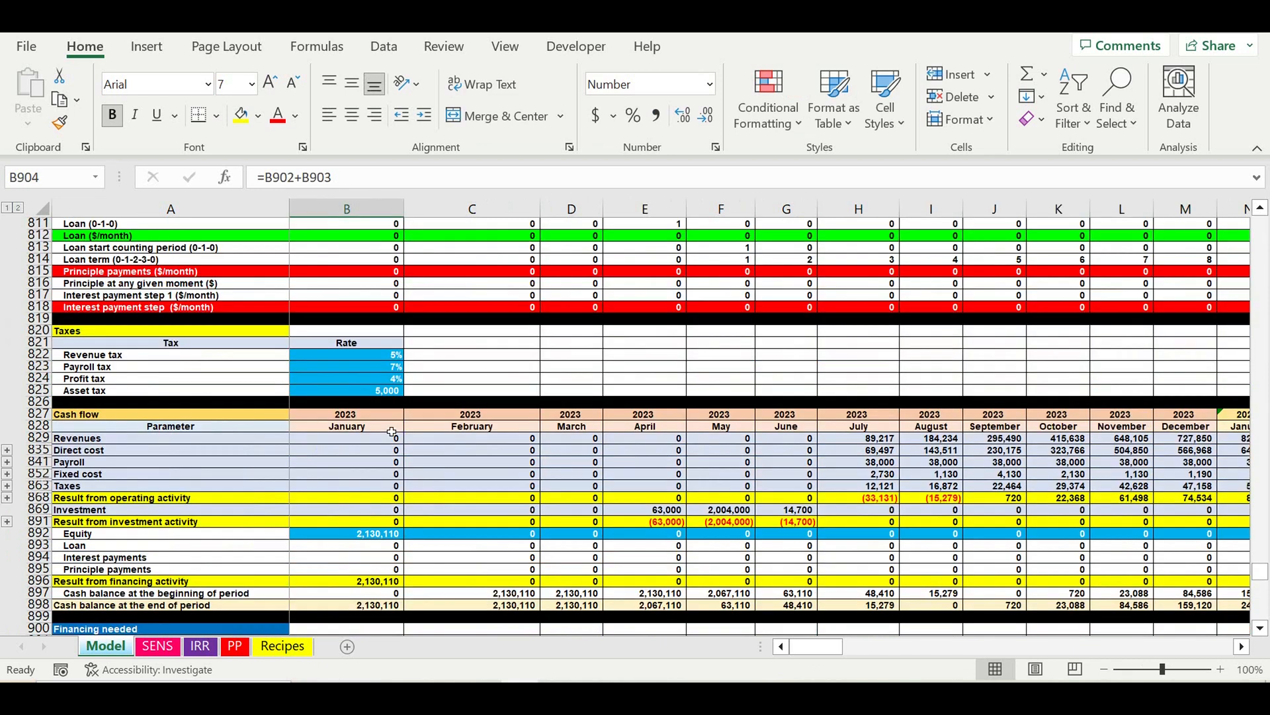
pyautogui.scroll(5, 381, 403)
pyautogui.hotkey('ctrl', 'z')
pyautogui.scroll(-9, 487, 428)
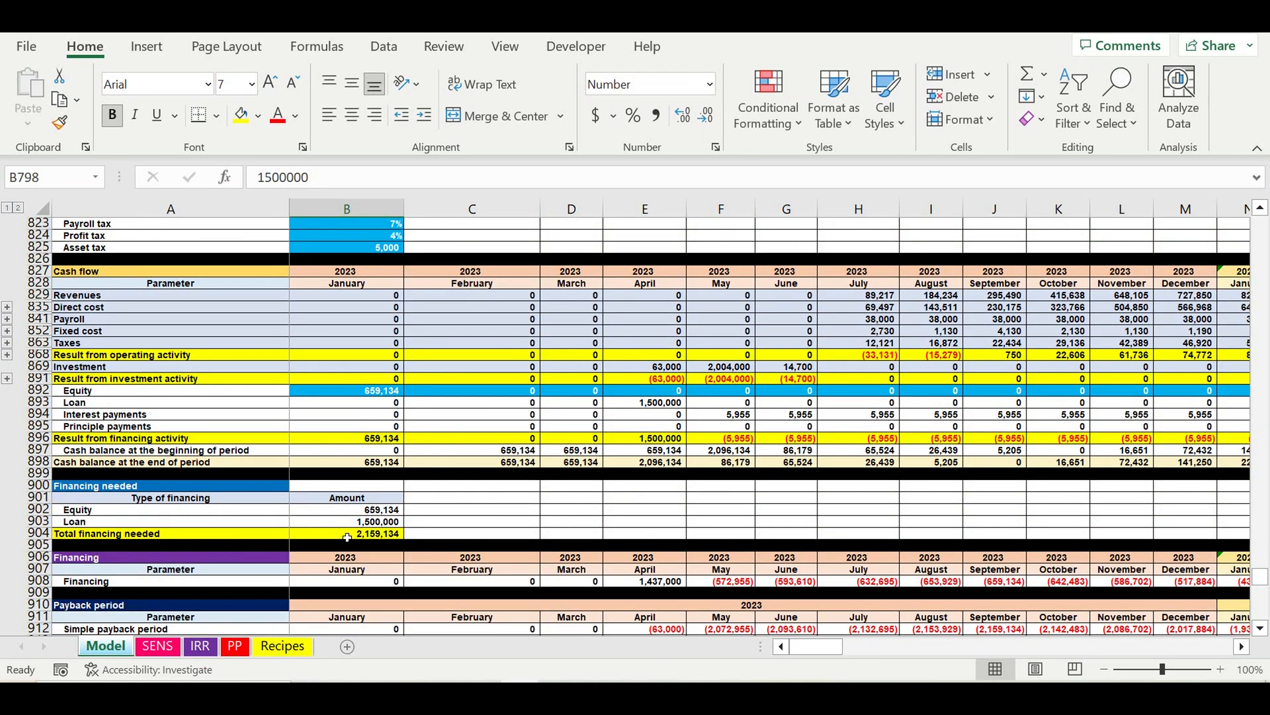
pyautogui.click(347, 535)
# Review the loan amount and loan timeline against the PP sheet's payback period charts, then return to the Model sheet
pyautogui.scroll(10, 476, 384)
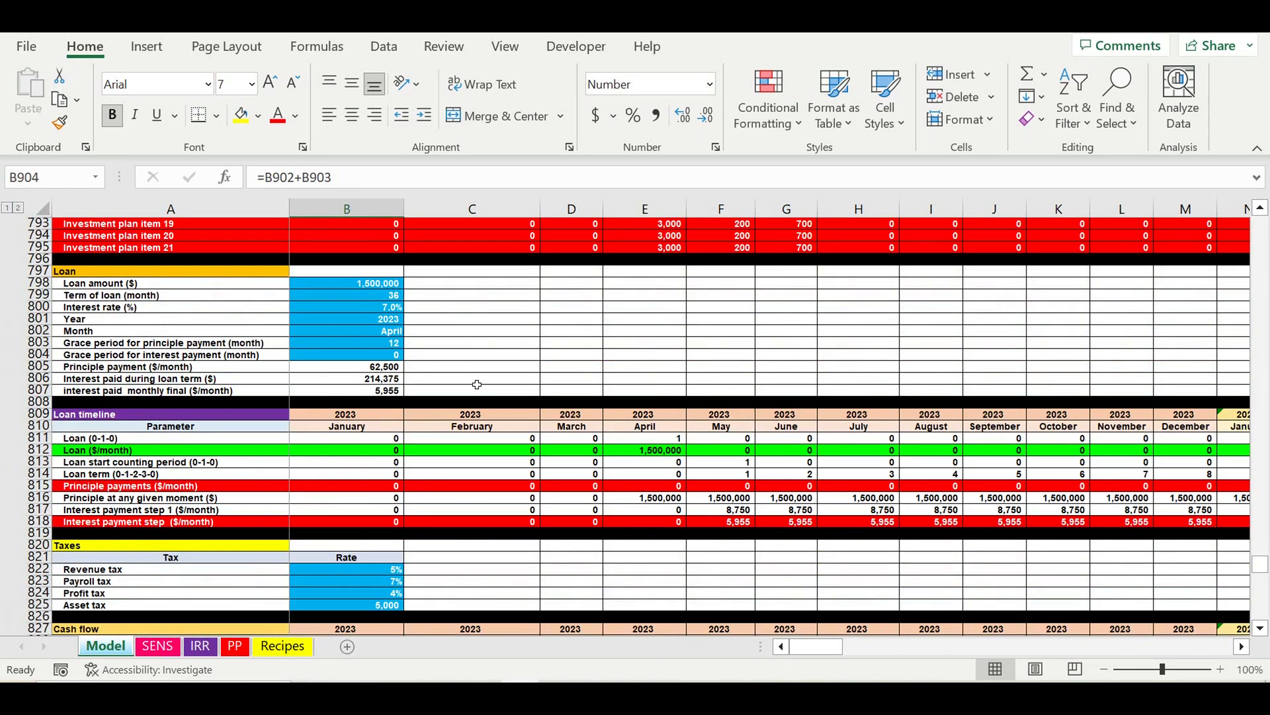
pyautogui.click(359, 287)
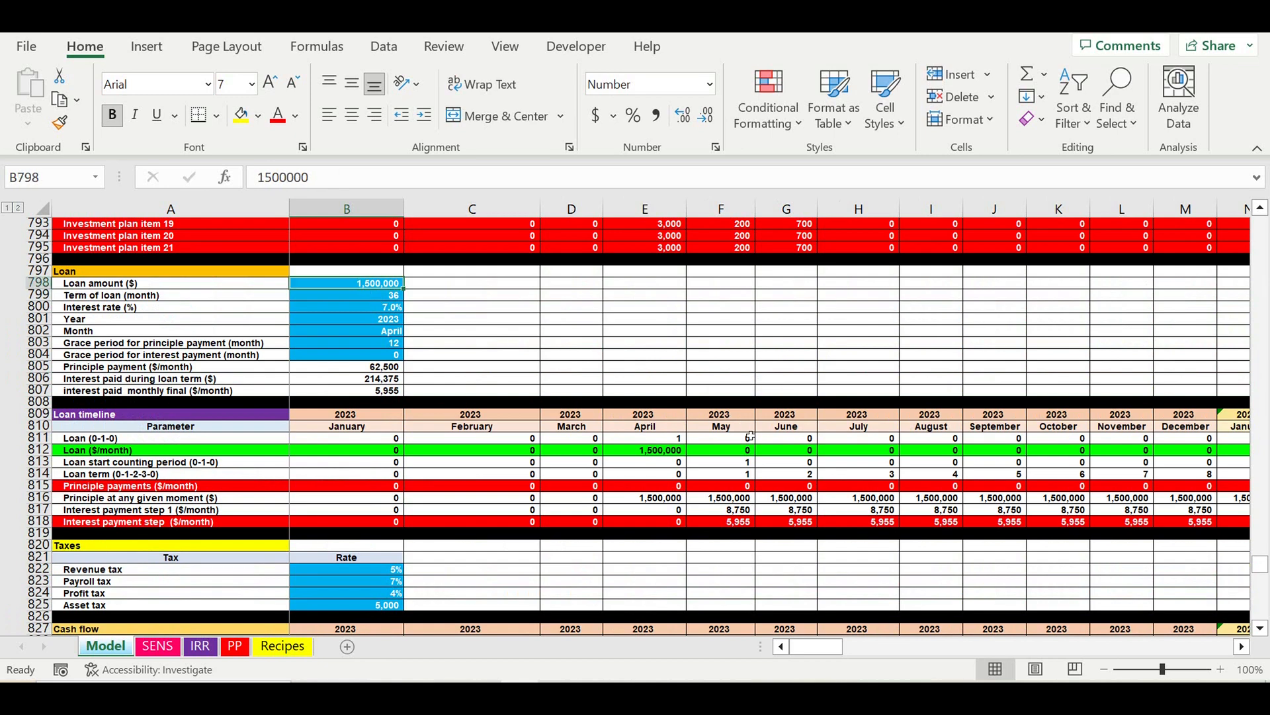
pyautogui.scroll(-3, 750, 437)
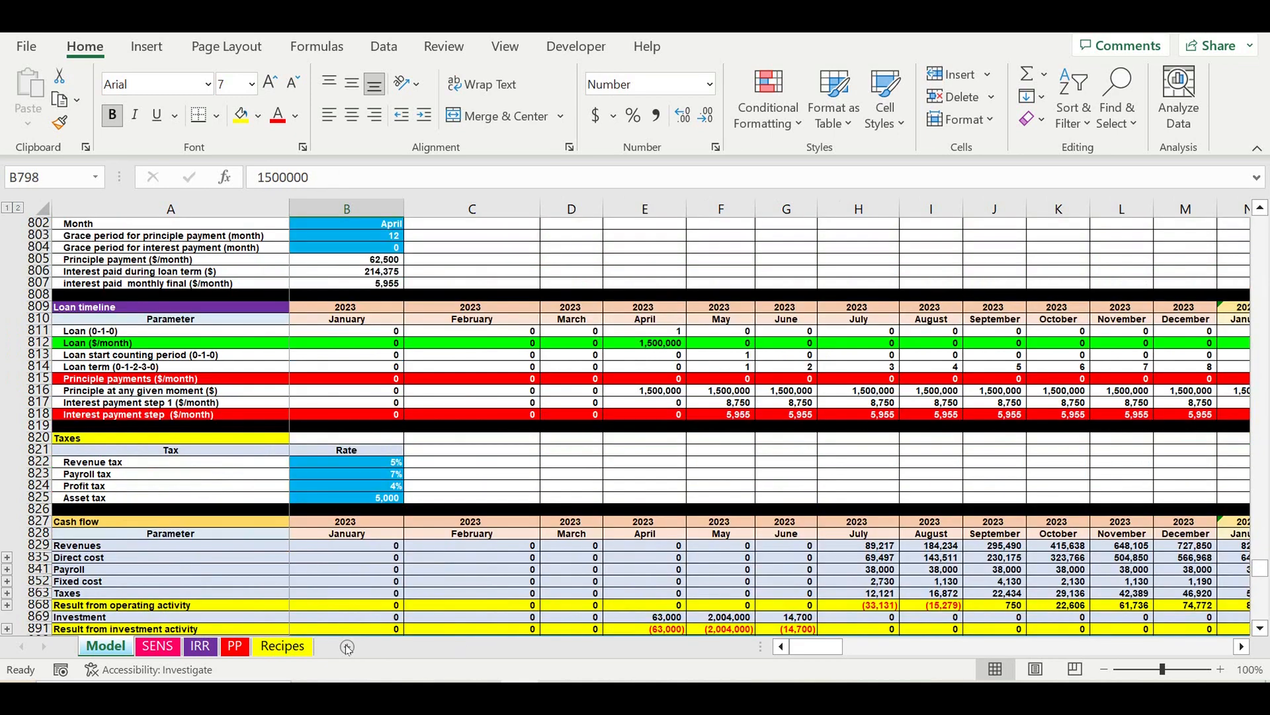
pyautogui.click(237, 646)
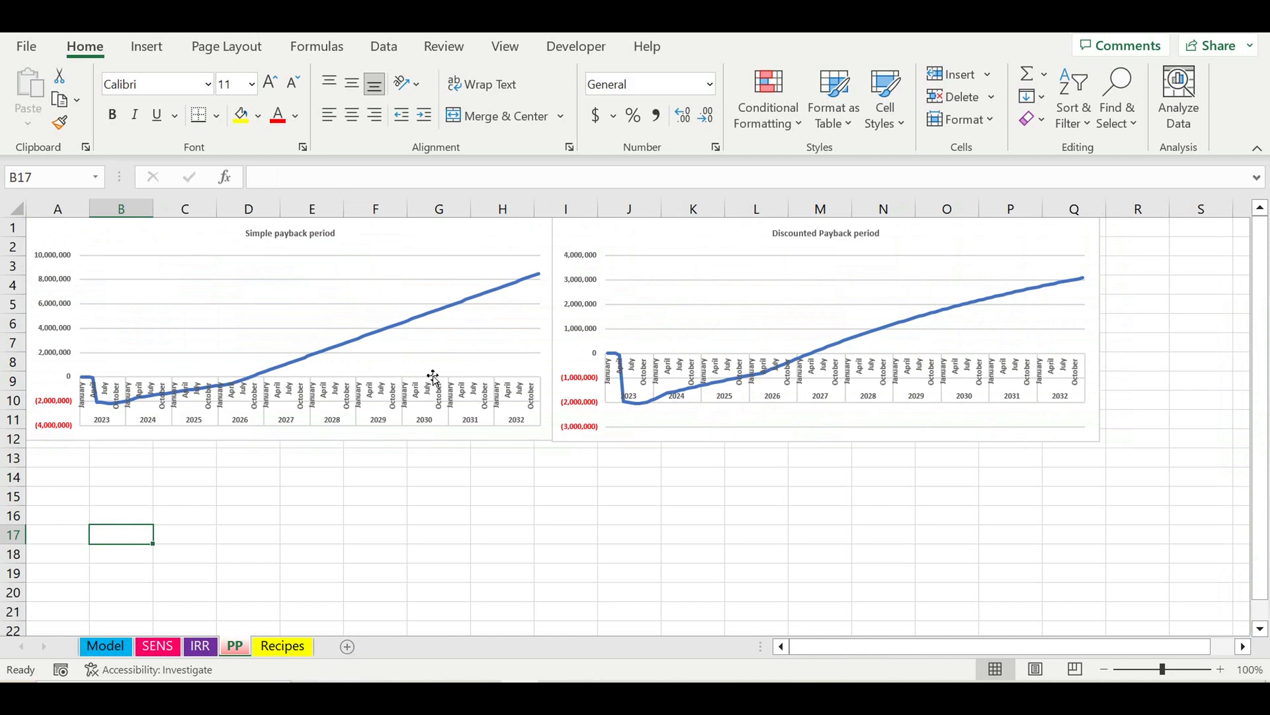
pyautogui.click(104, 646)
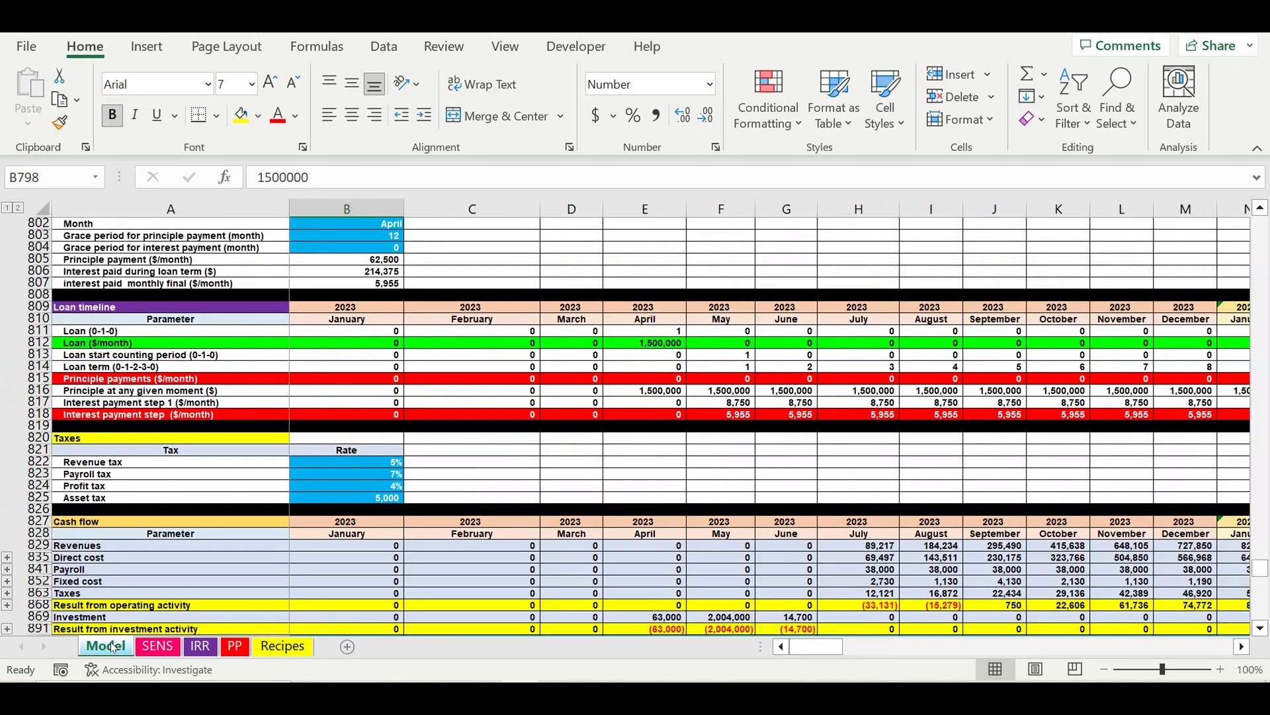
# Examine the Cash flow table's interest and principle payments from July 2023 into 2024, then go back to the Loan inputs
pyautogui.scroll(-2, 1106, 555)
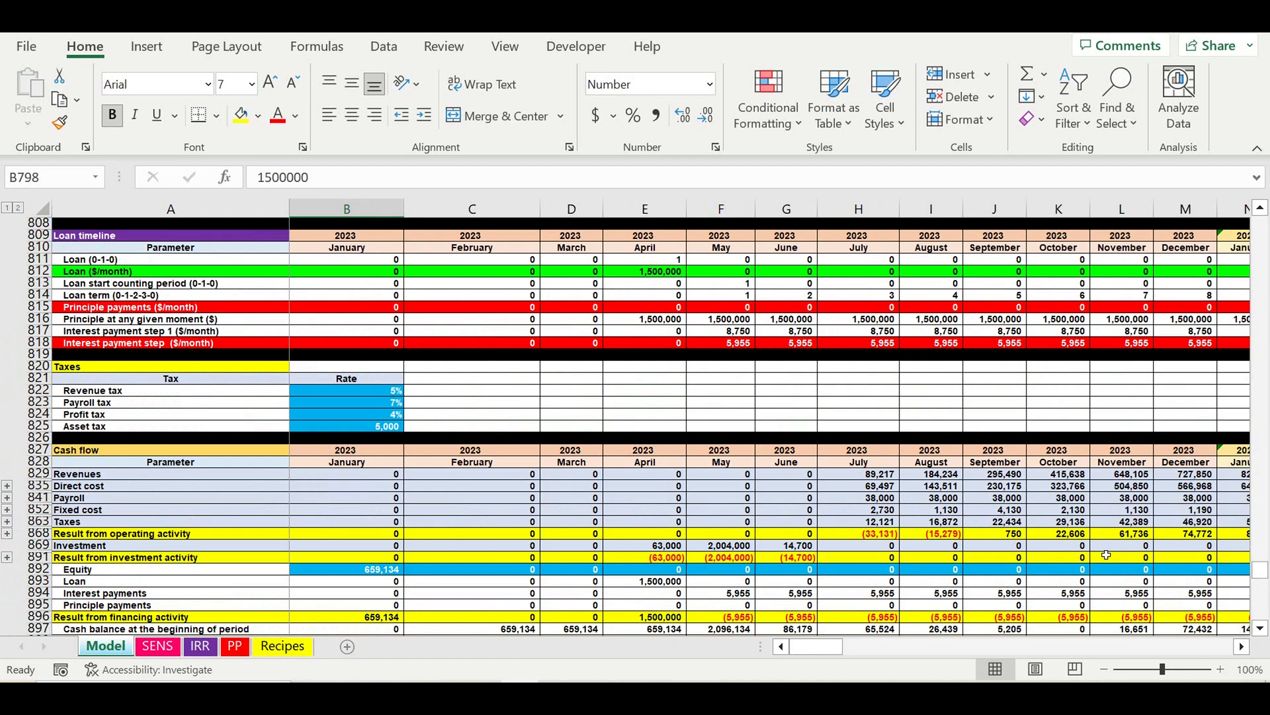
pyautogui.scroll(-1, 874, 561)
pyautogui.moveTo(874, 559); pyautogui.dragTo(1246, 574)
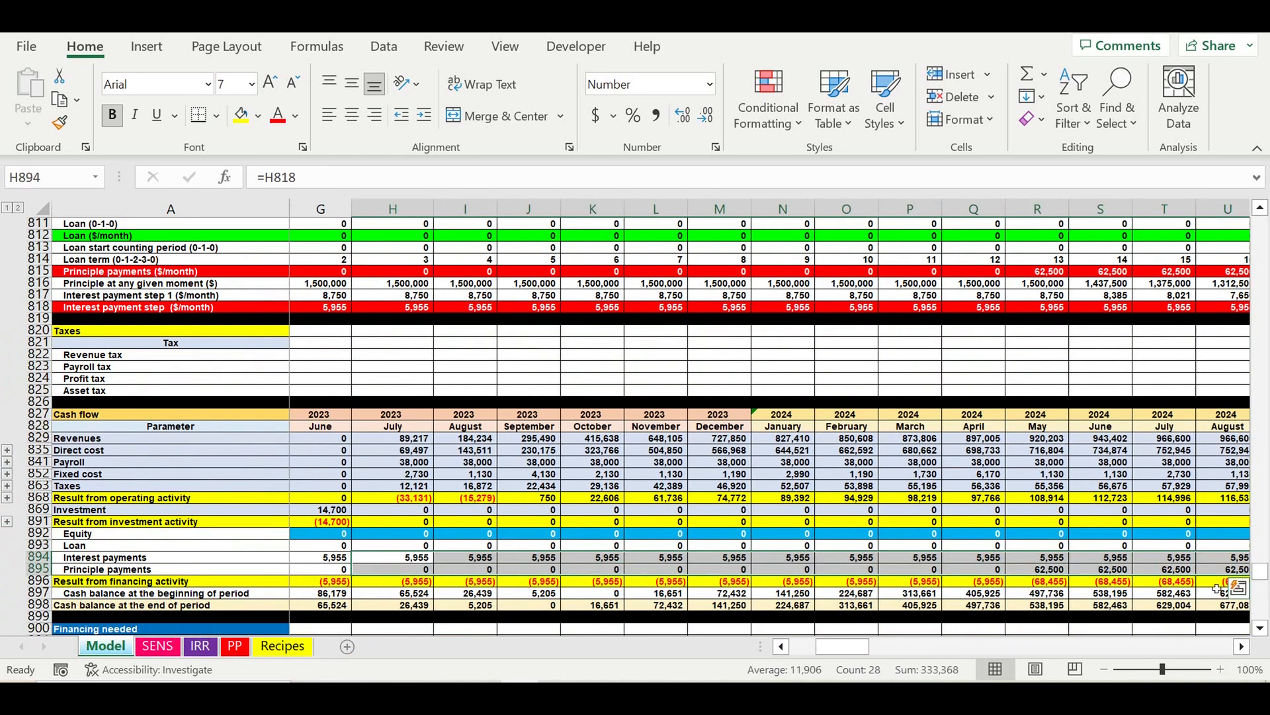
pyautogui.moveTo(862, 650); pyautogui.dragTo(728, 652)
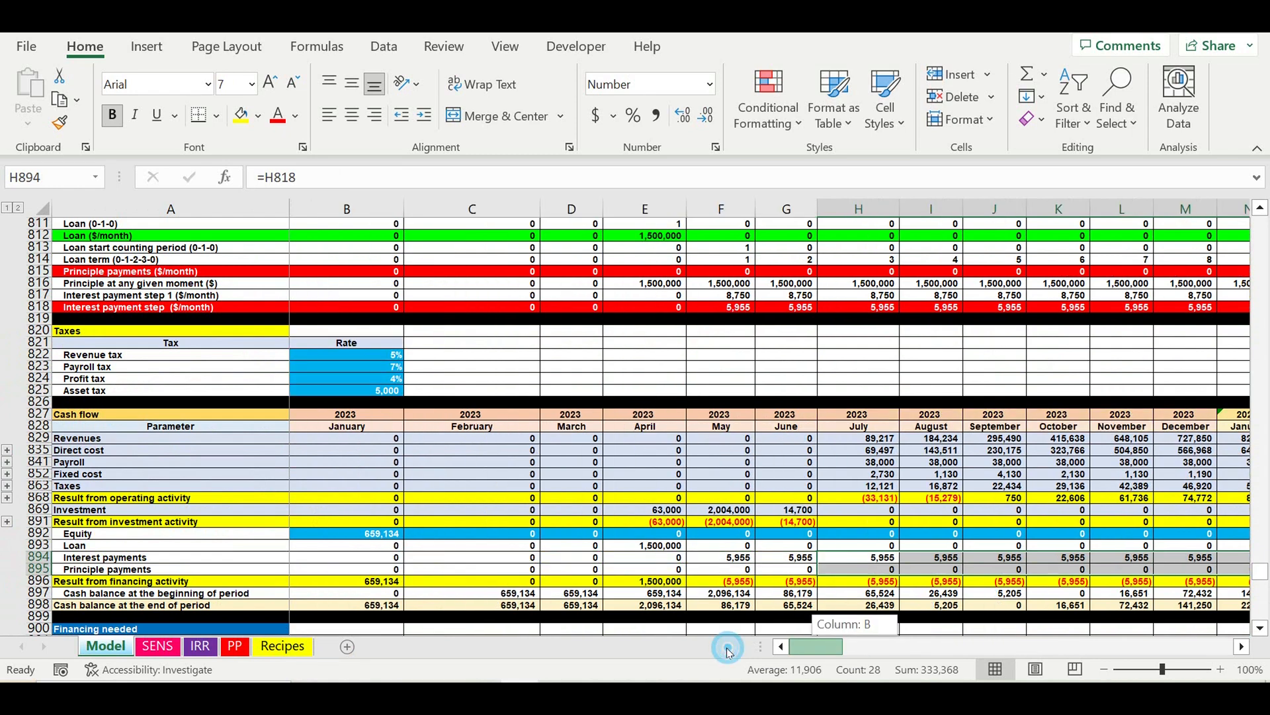
pyautogui.scroll(6, 348, 371)
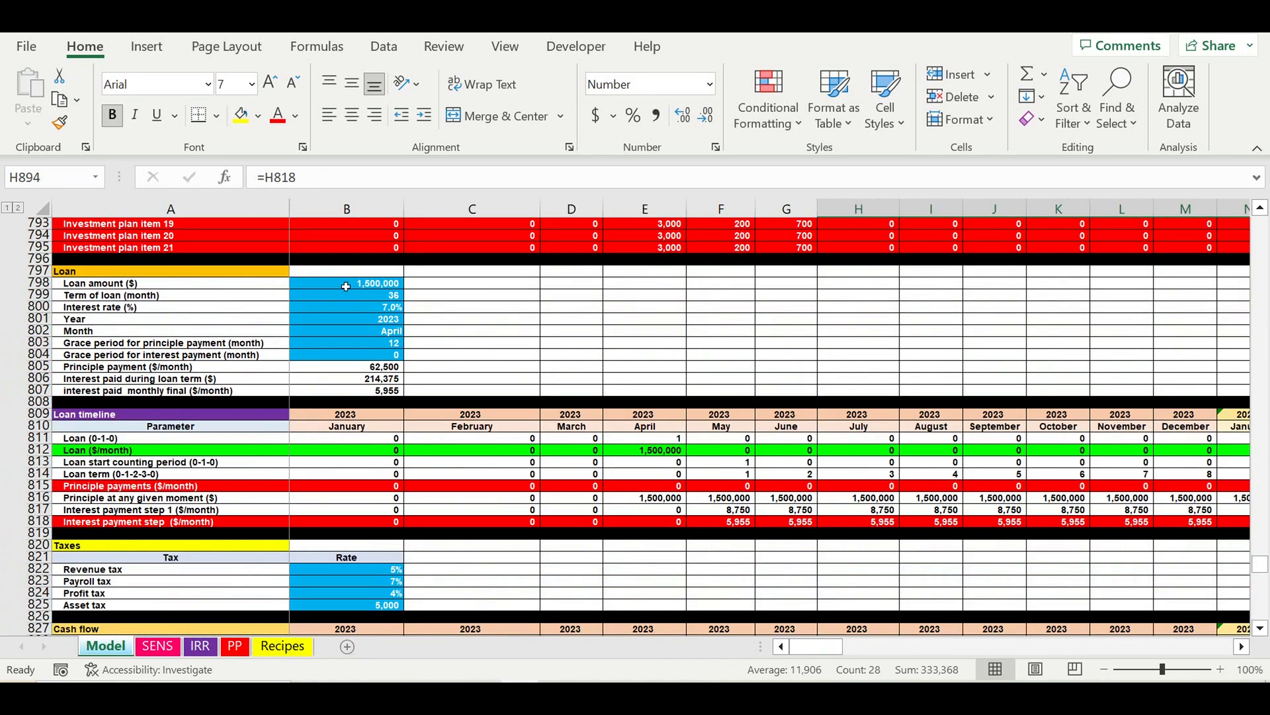
# Set the loan amount to 500,000 and check its effect on the Cash flow, financing needed and simple payback period
pyautogui.click(345, 287)
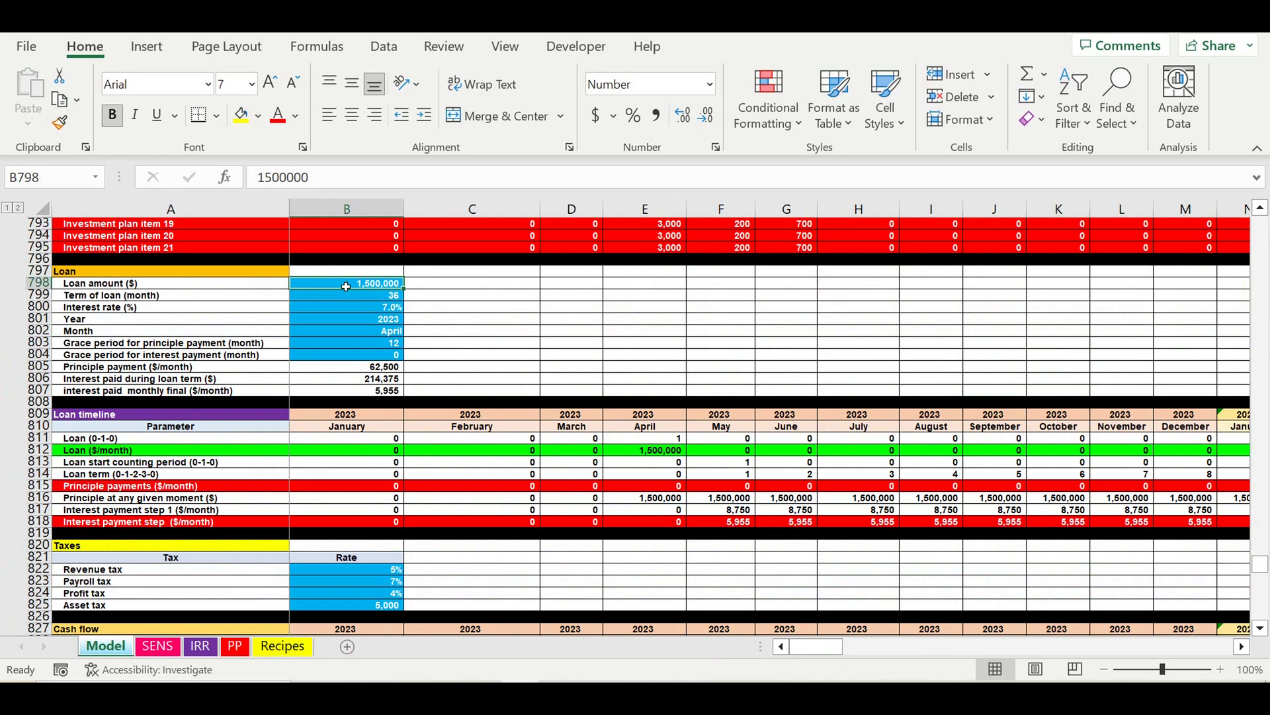
pyautogui.write('500000')
pyautogui.press('Return')
pyautogui.scroll(-9, 1022, 495)
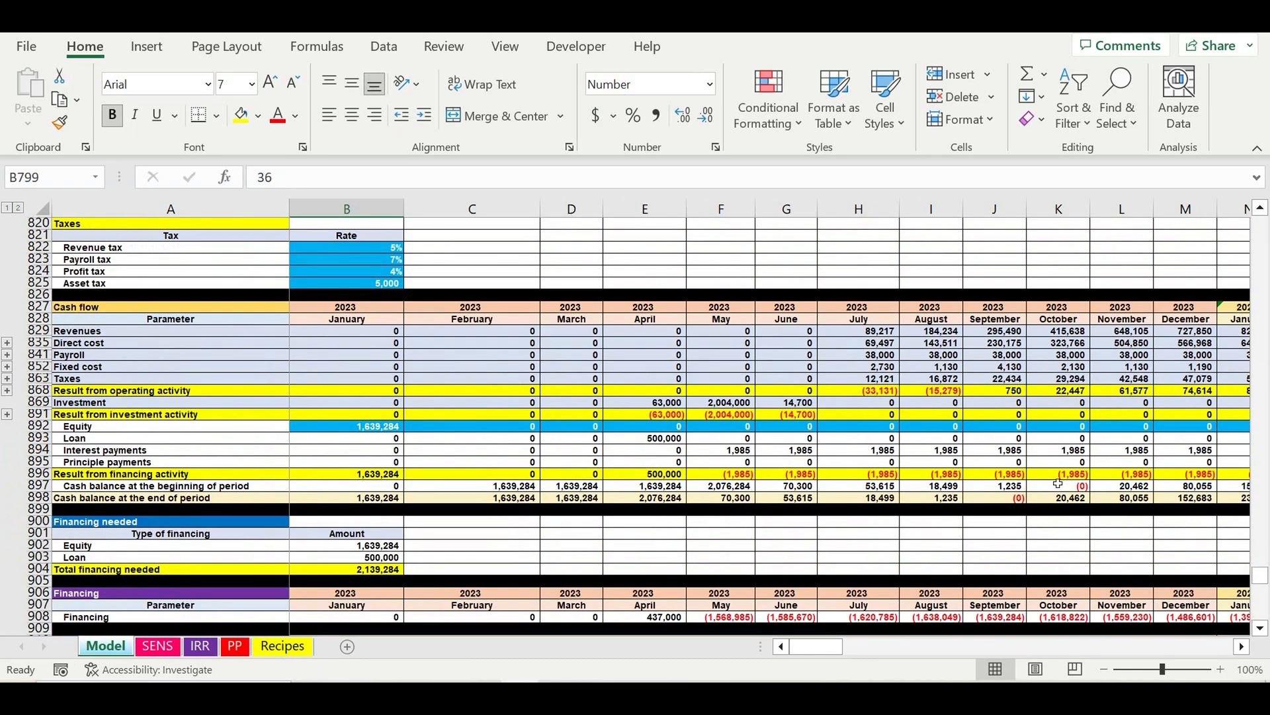
pyautogui.click(1059, 438)
pyautogui.scroll(-4, 1058, 438)
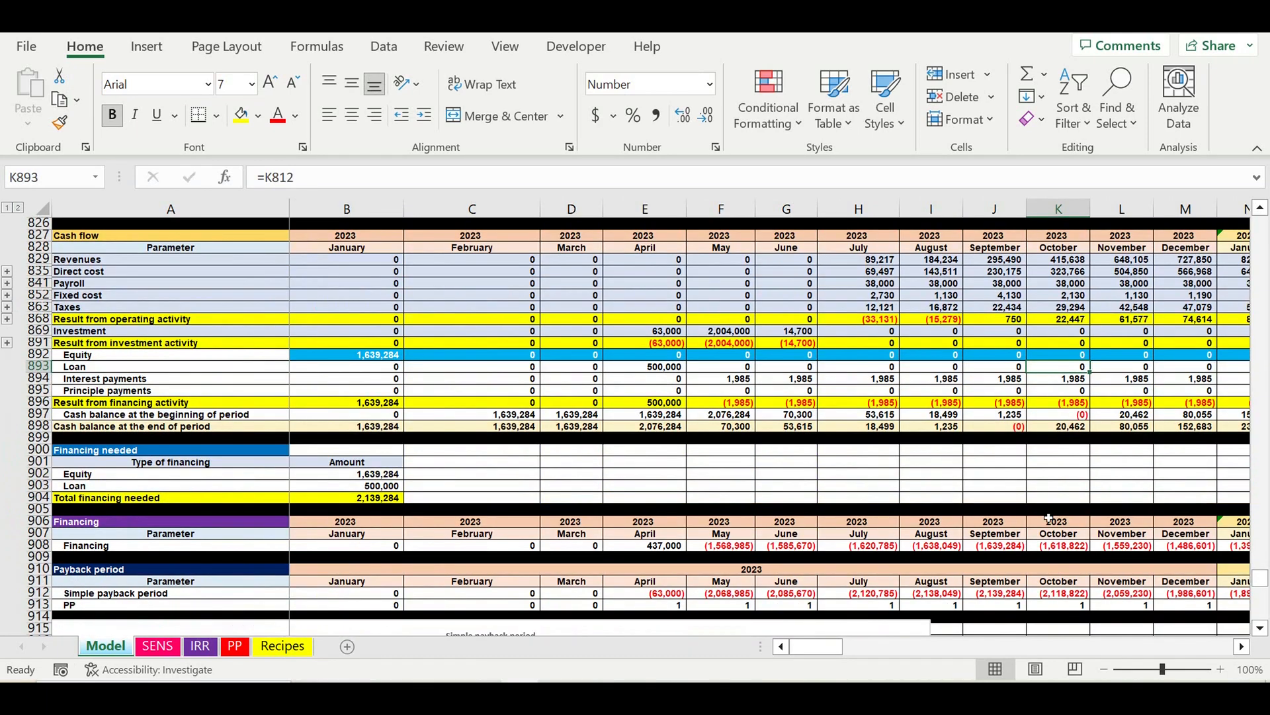
pyautogui.scroll(-6, 329, 511)
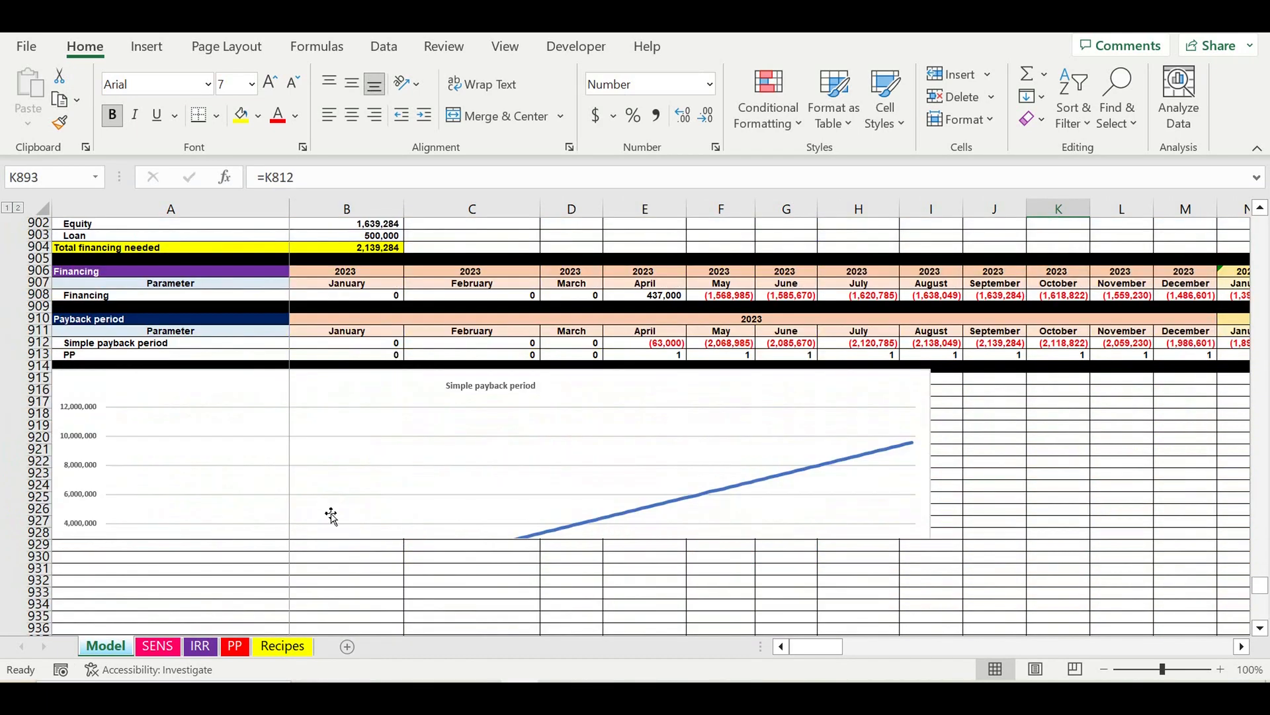
pyautogui.scroll(20, 331, 514)
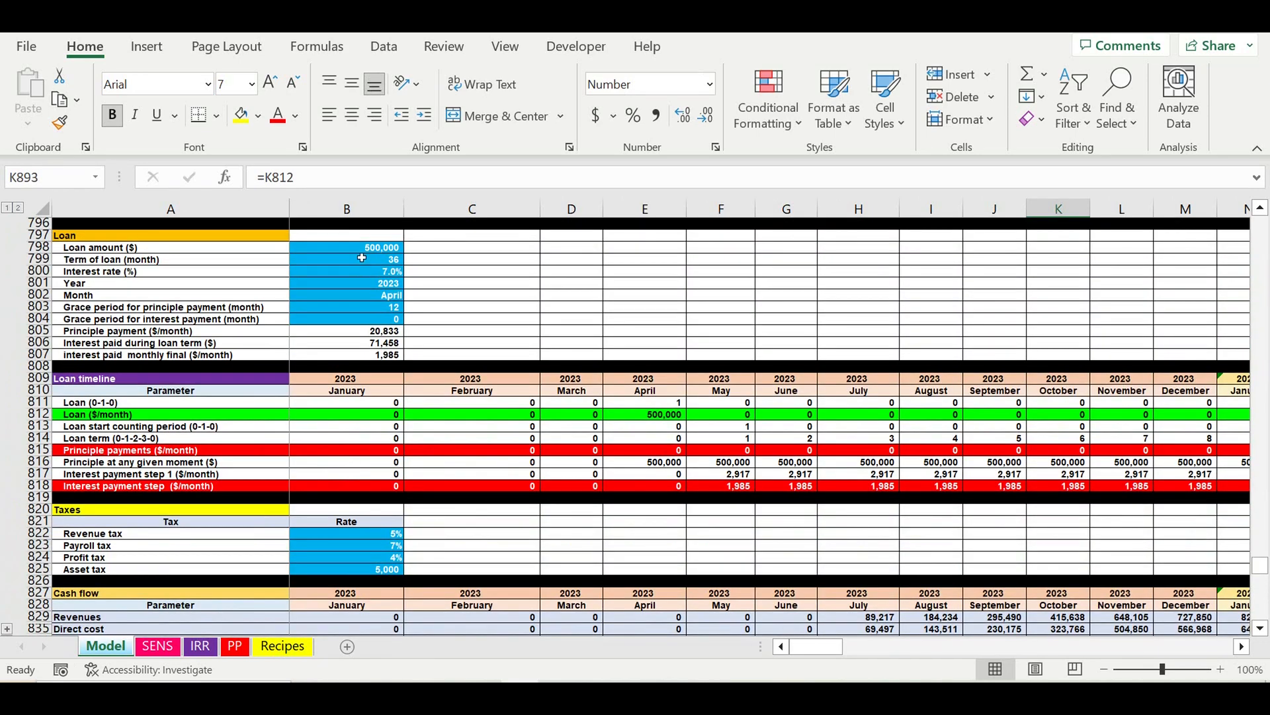
# Undo the loan amount change and check the discounted payback period chart and the list of parameters
pyautogui.click(362, 248)
pyautogui.hotkey('ctrl', 'z')
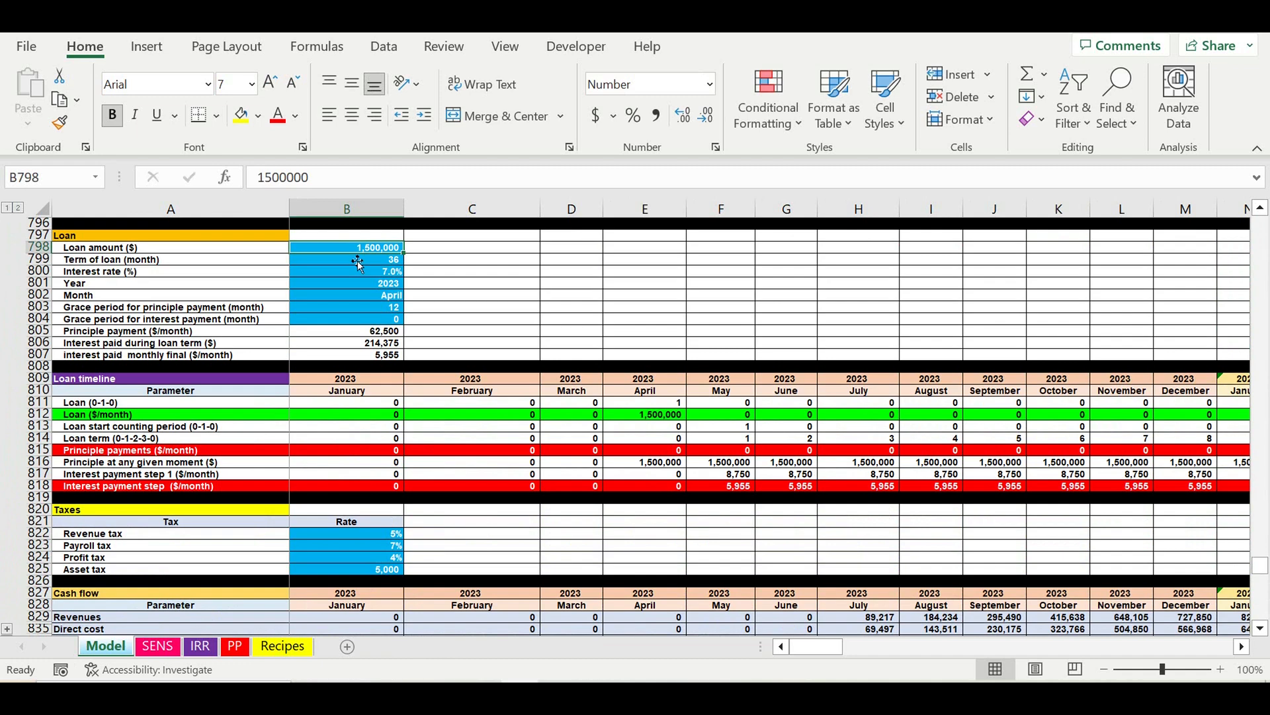
pyautogui.scroll(-20, 351, 253)
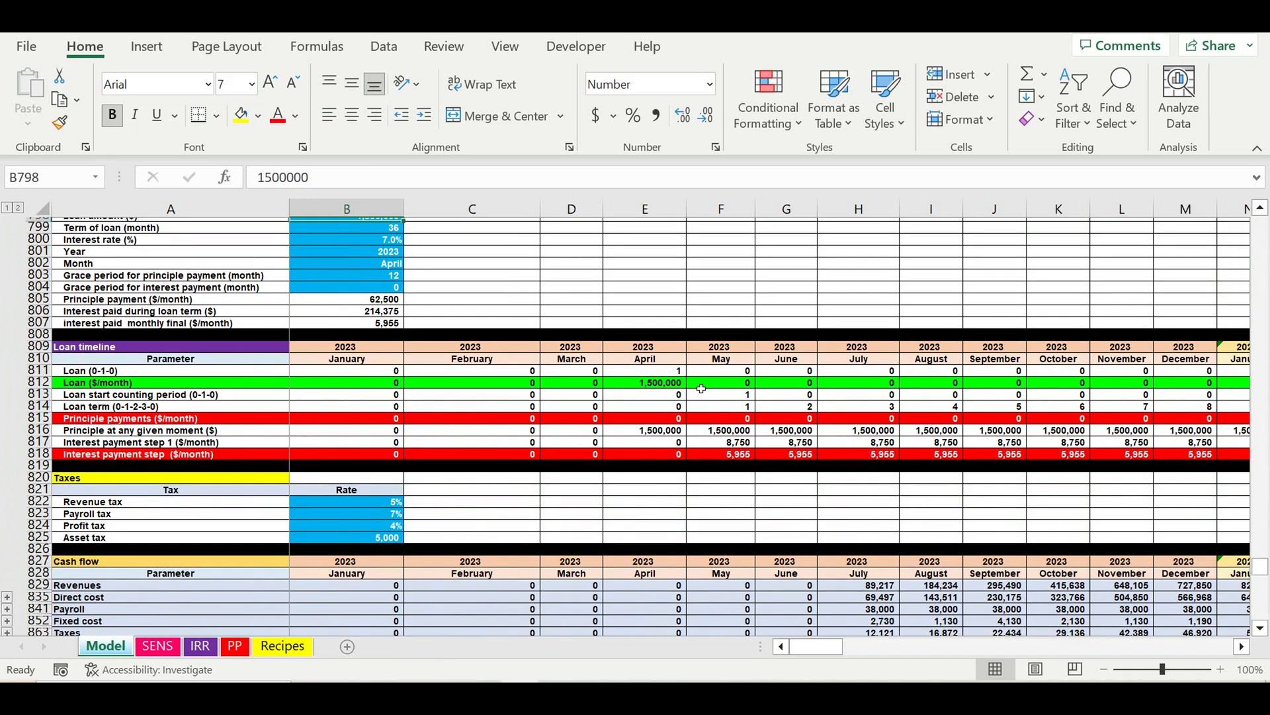
pyautogui.scroll(-10, 703, 393)
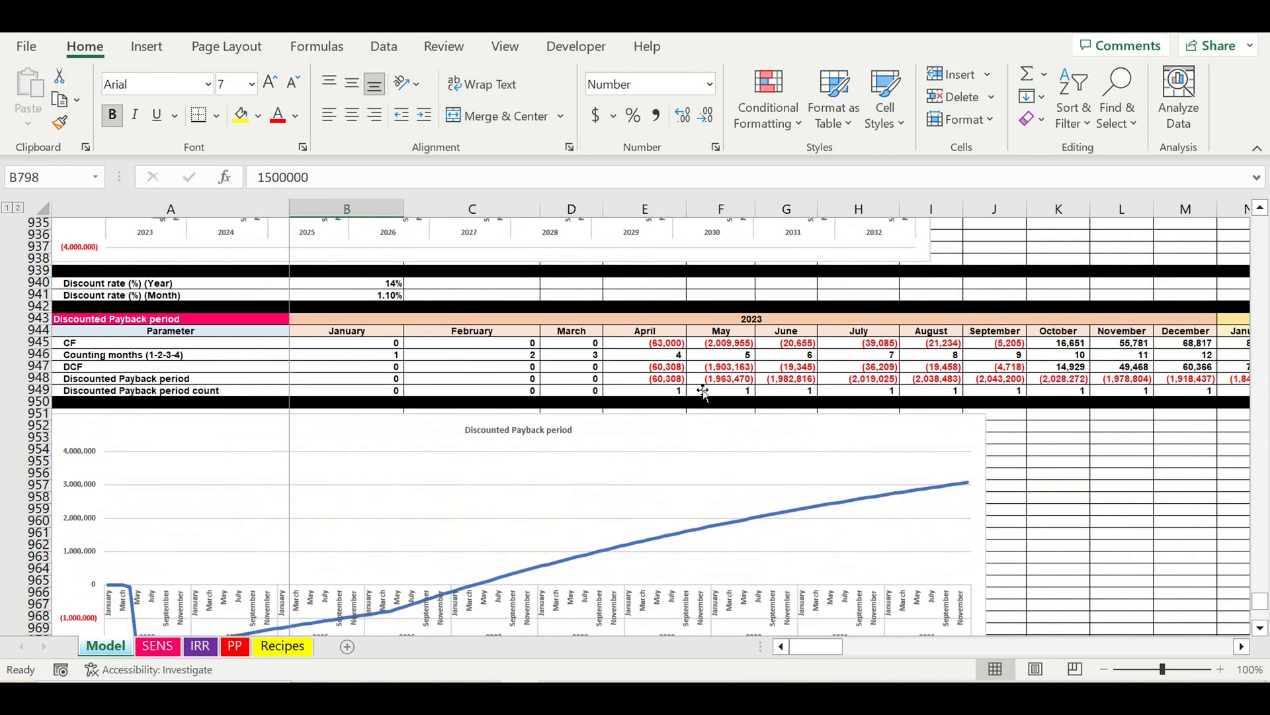
pyautogui.scroll(-7, 703, 393)
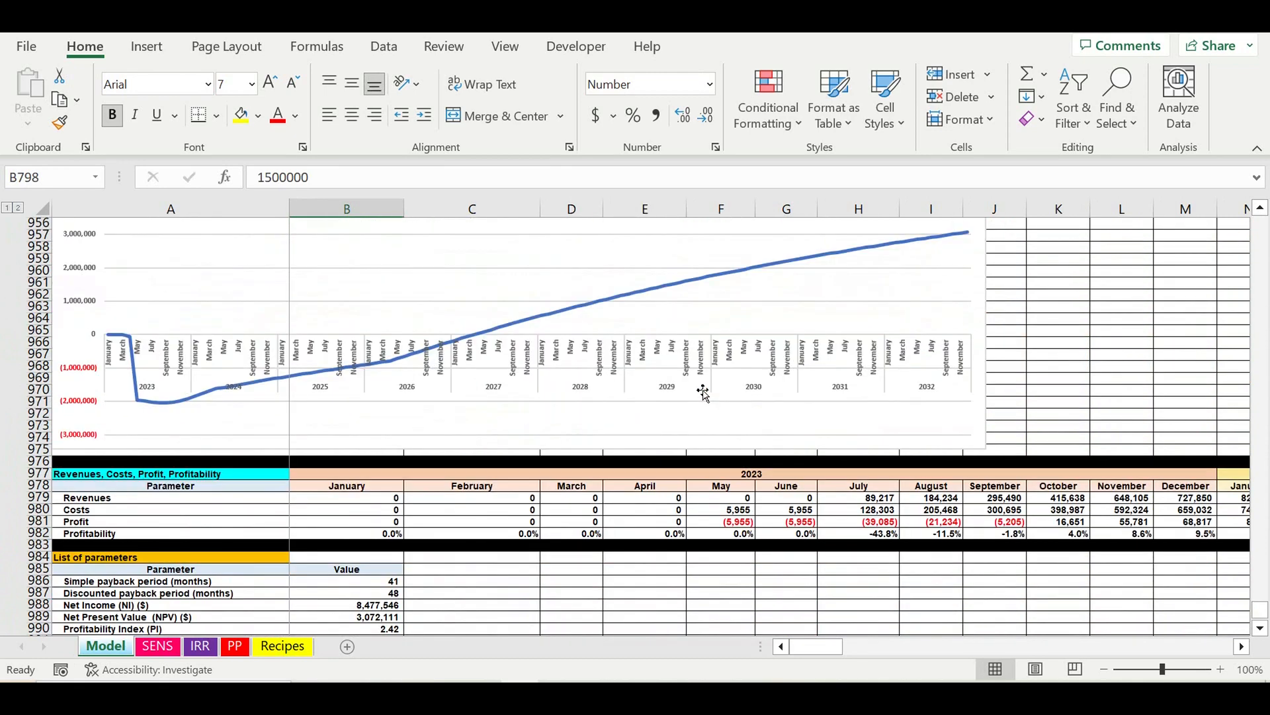
pyautogui.scroll(-4, 703, 393)
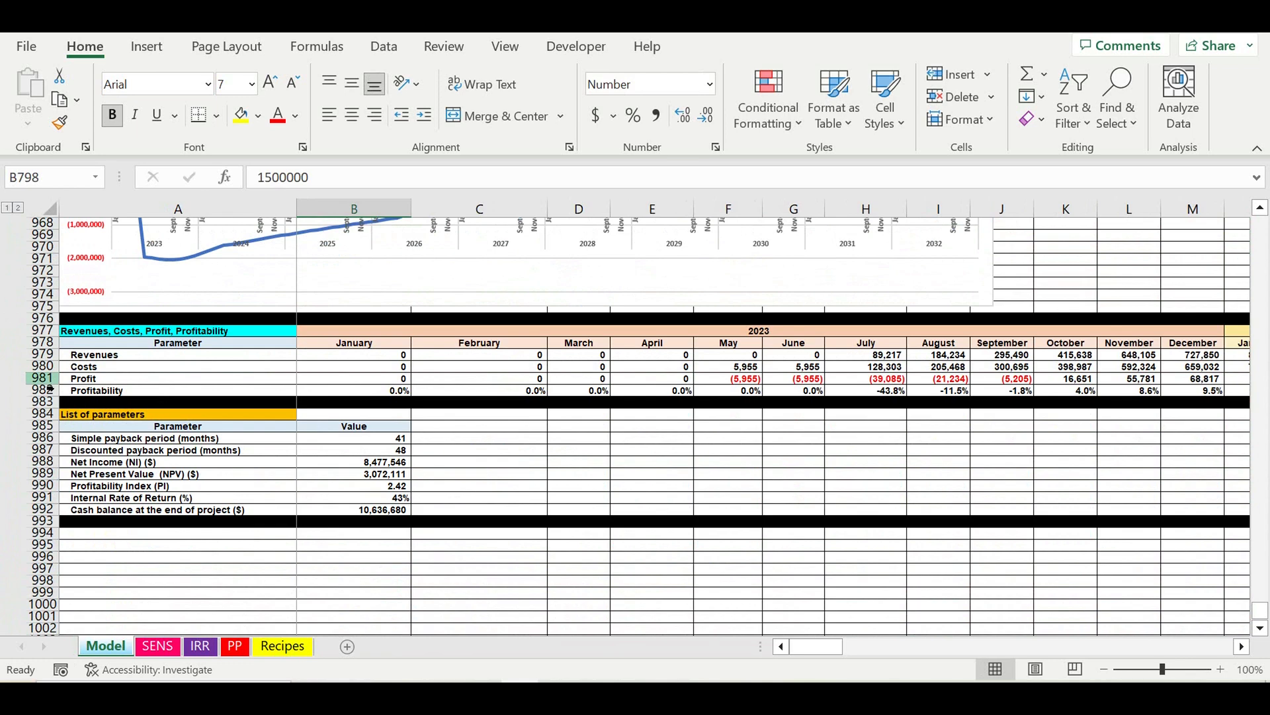
# Examine the monthly Profitability row from 2023 through 2025, then return to January 2023
pyautogui.click(49, 390)
pyautogui.click(1242, 647)
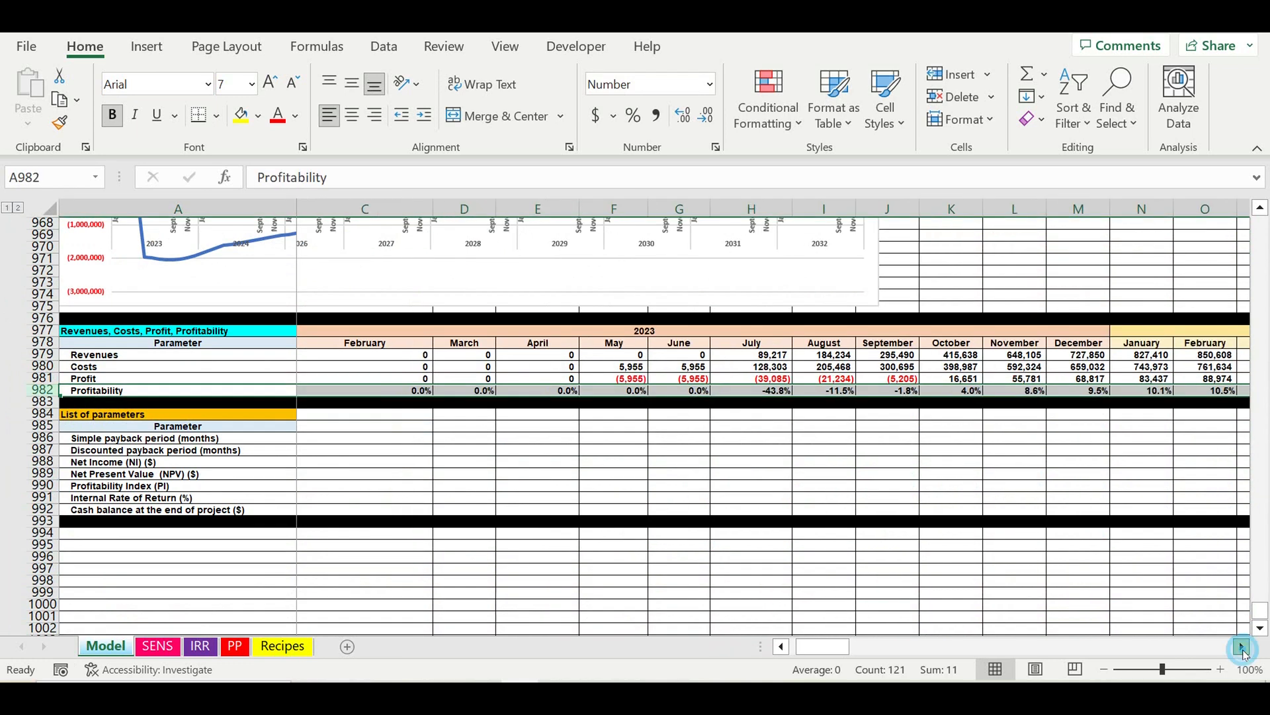
pyautogui.click(1242, 646)
pyautogui.click(1242, 647)
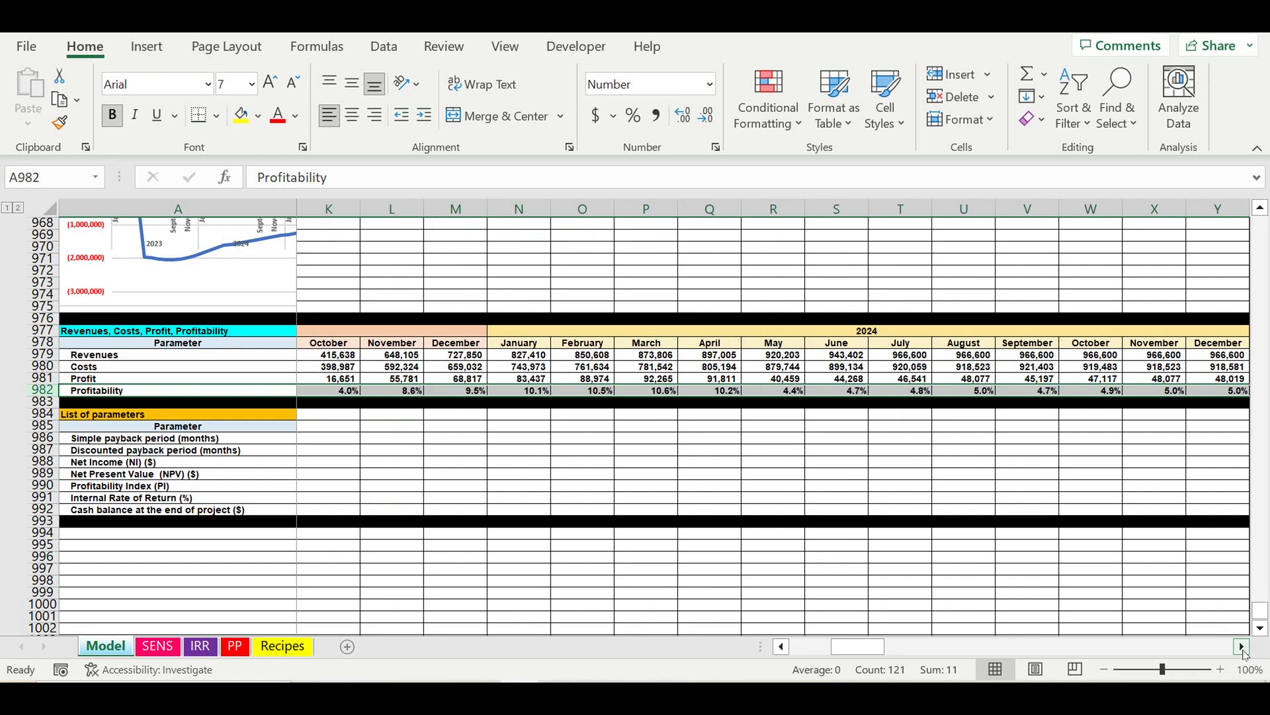
pyautogui.click(1242, 647)
pyautogui.click(1242, 646)
pyautogui.click(1241, 647)
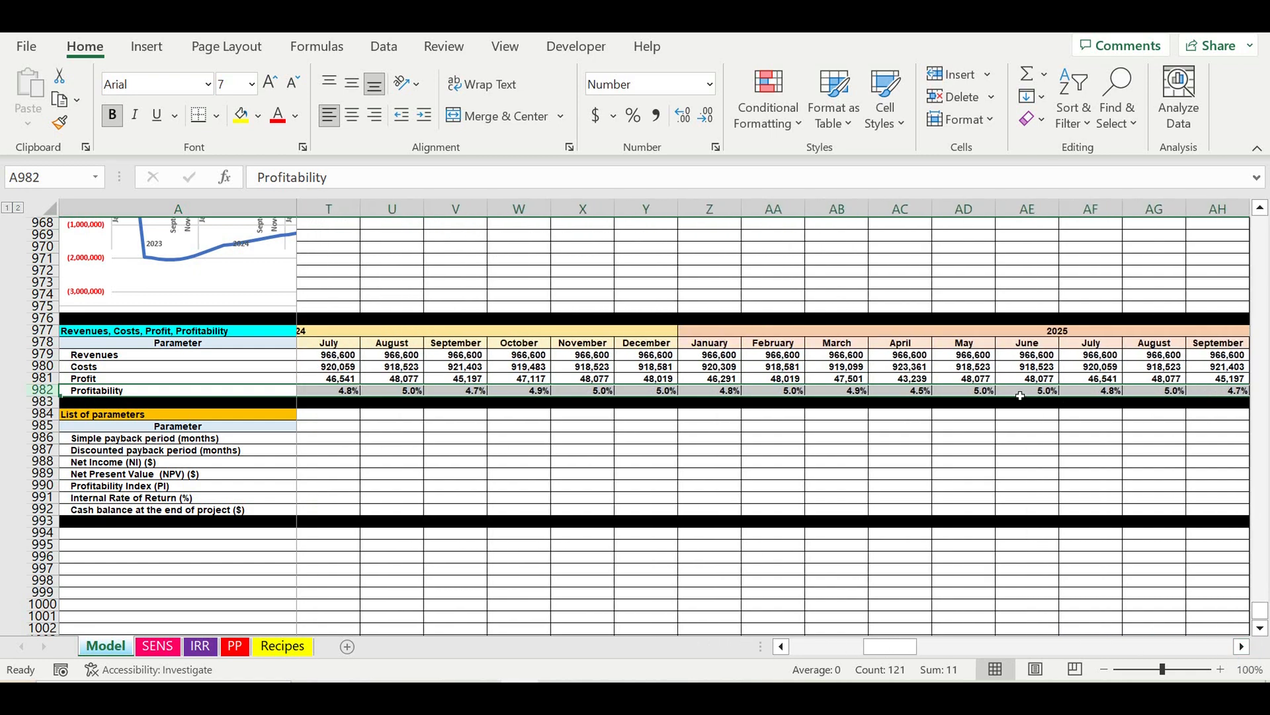
pyautogui.moveTo(1020, 395); pyautogui.dragTo(1241, 395)
pyautogui.moveTo(907, 648); pyautogui.dragTo(463, 661)
# Set the loan amount to 500,000 again and check the discounted payback period chart and list of parameters
pyautogui.scroll(18, 431, 462)
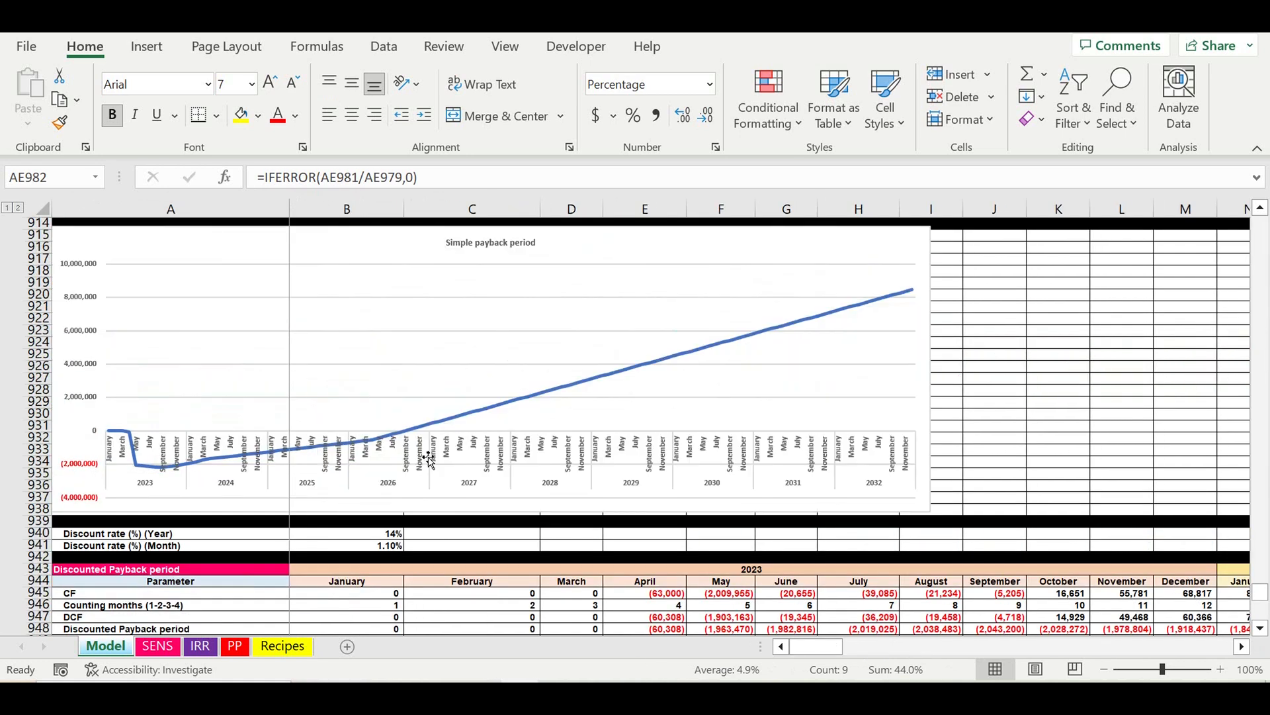
pyautogui.scroll(20, 431, 458)
pyautogui.scroll(4, 349, 395)
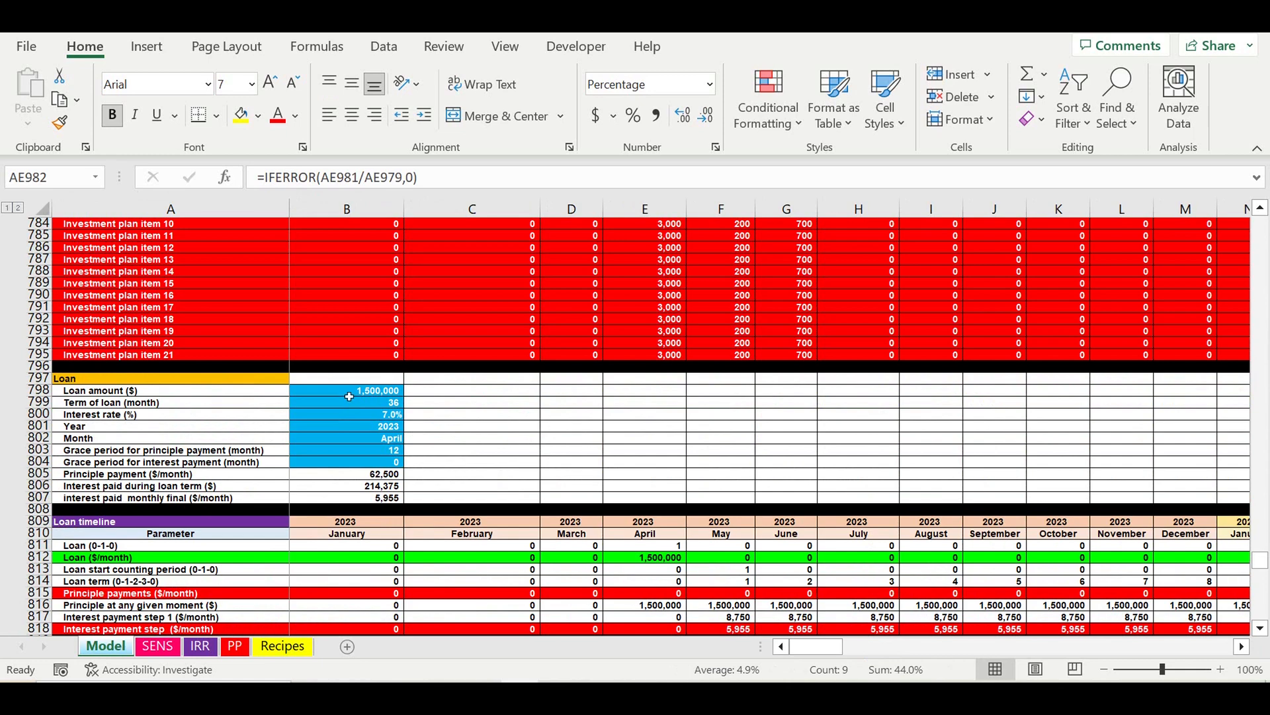
pyautogui.click(347, 395)
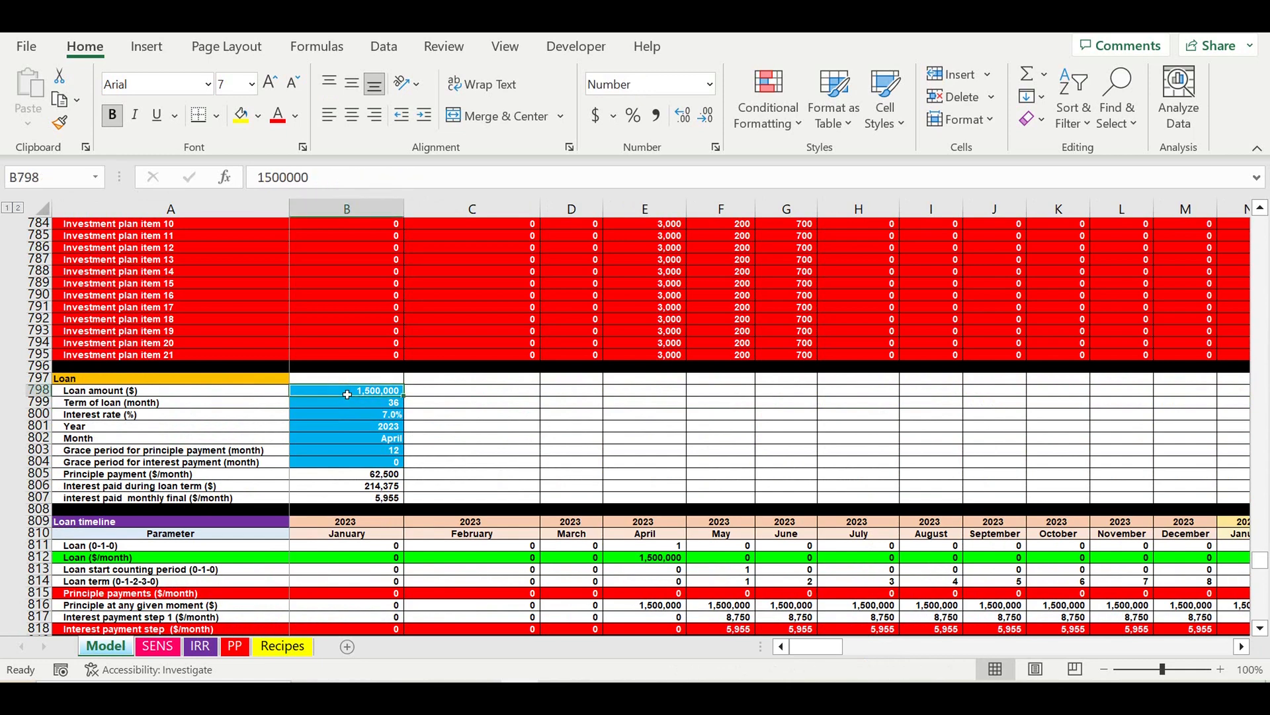
pyautogui.write('500')
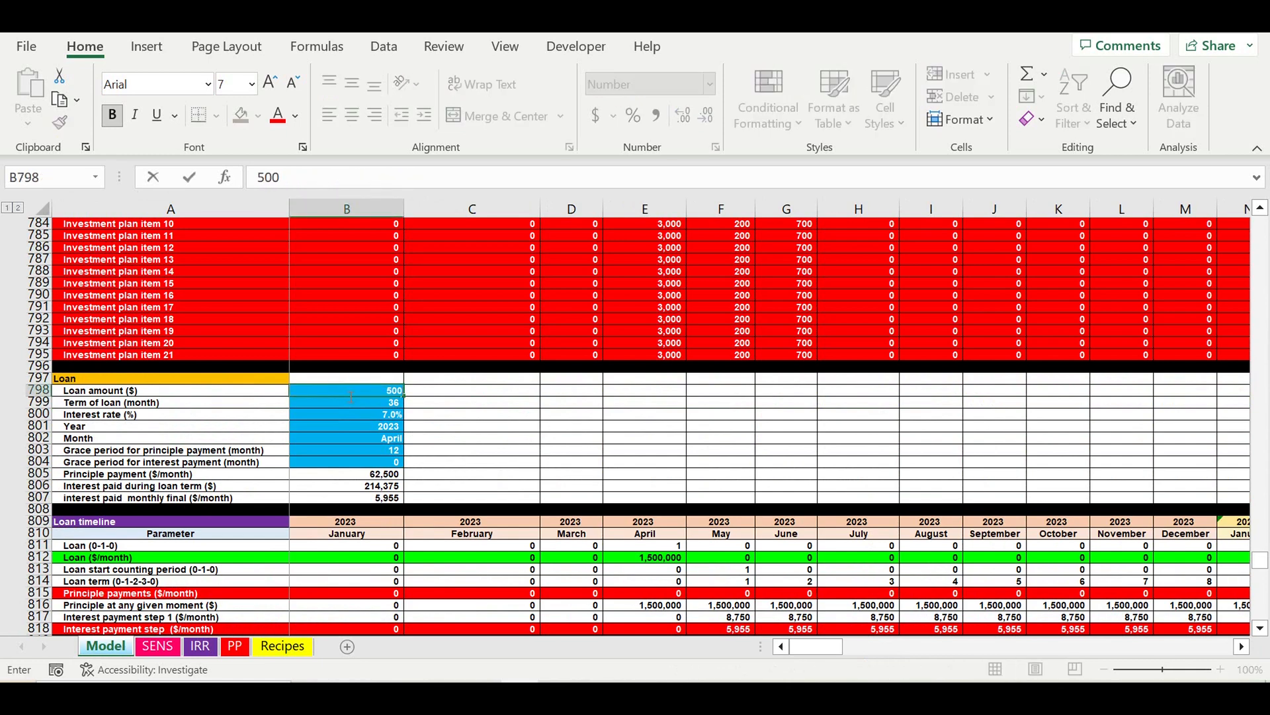
pyautogui.write('000')
pyautogui.click(351, 394)
pyautogui.scroll(-4, 498, 468)
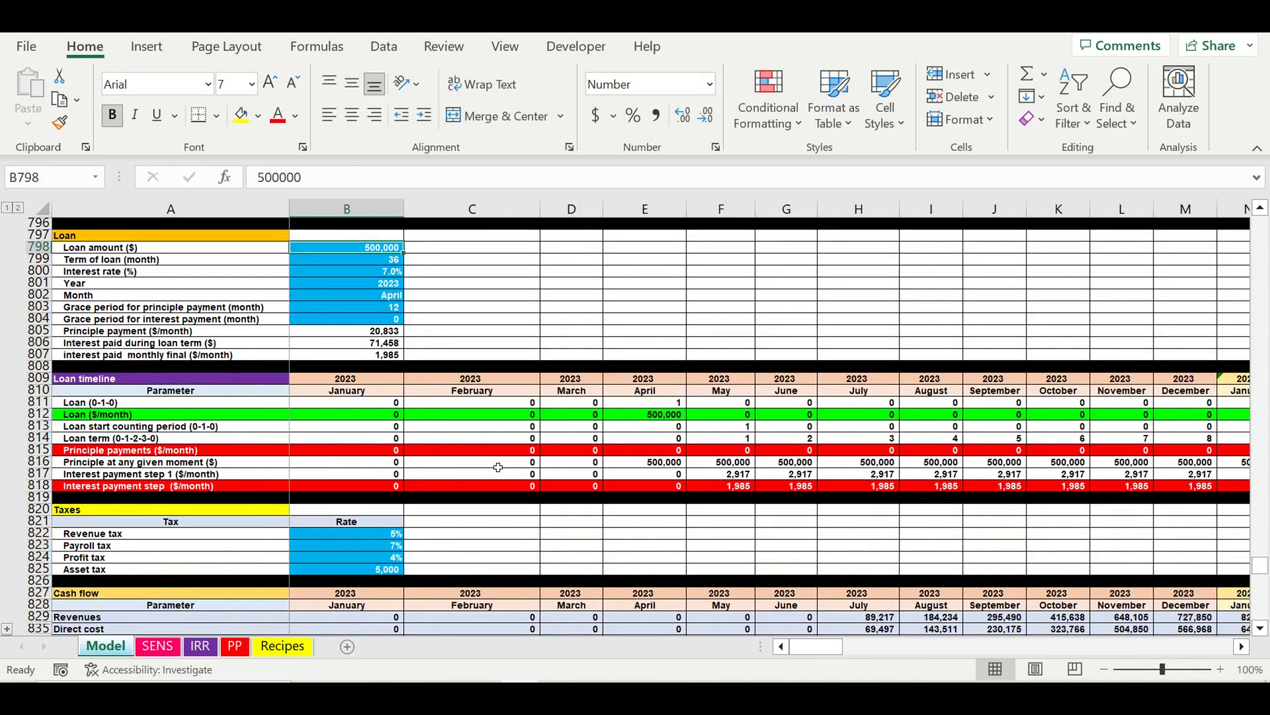
pyautogui.scroll(-20, 498, 467)
pyautogui.scroll(-13, 500, 470)
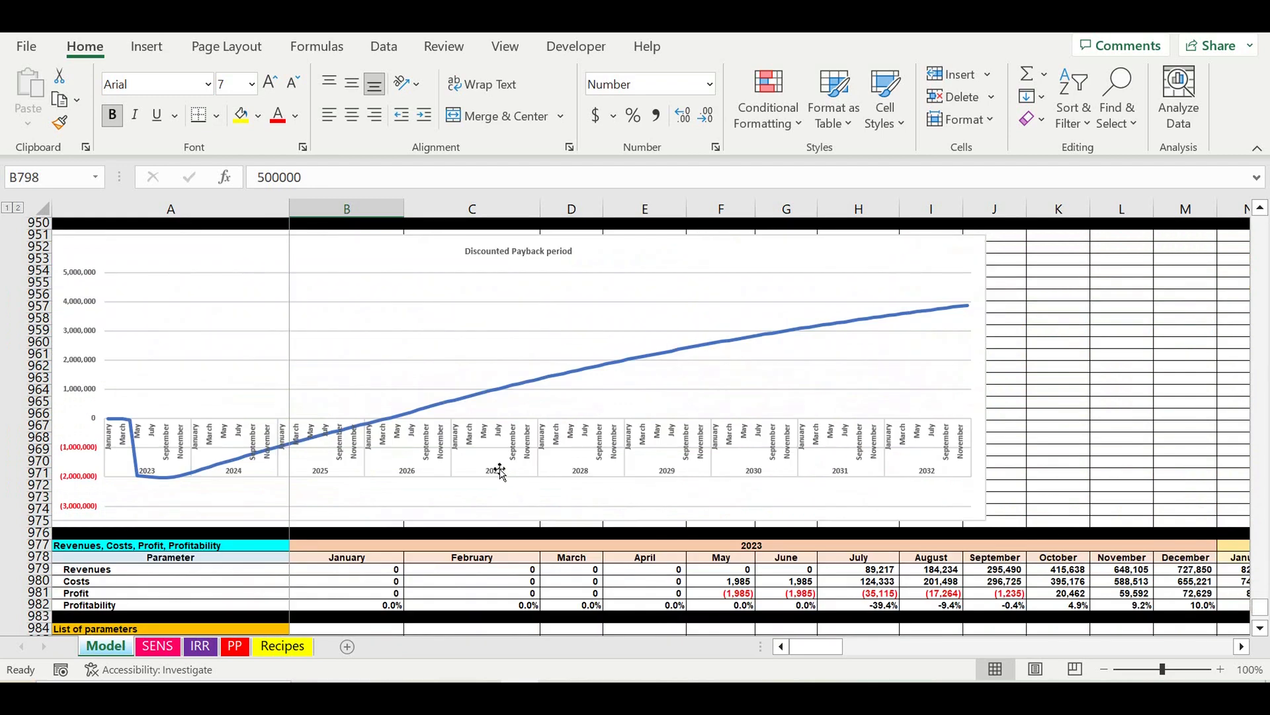
pyautogui.scroll(-3, 500, 469)
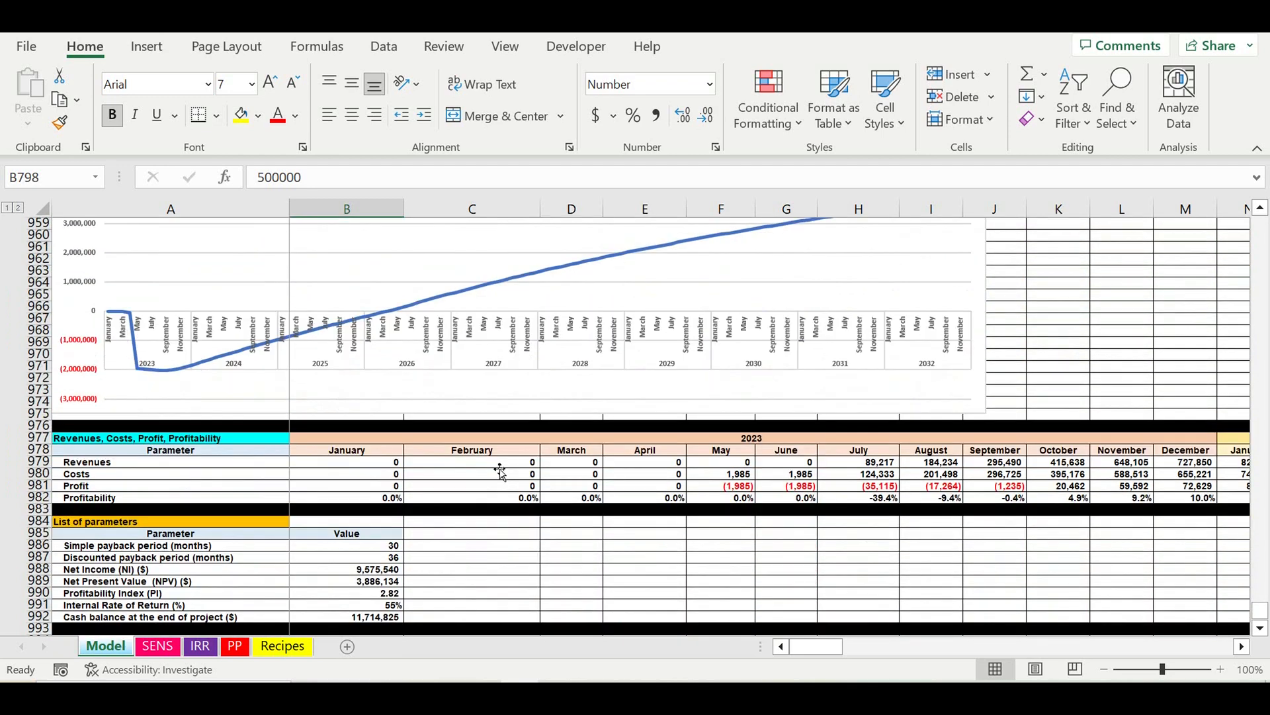
pyautogui.scroll(-2, 501, 472)
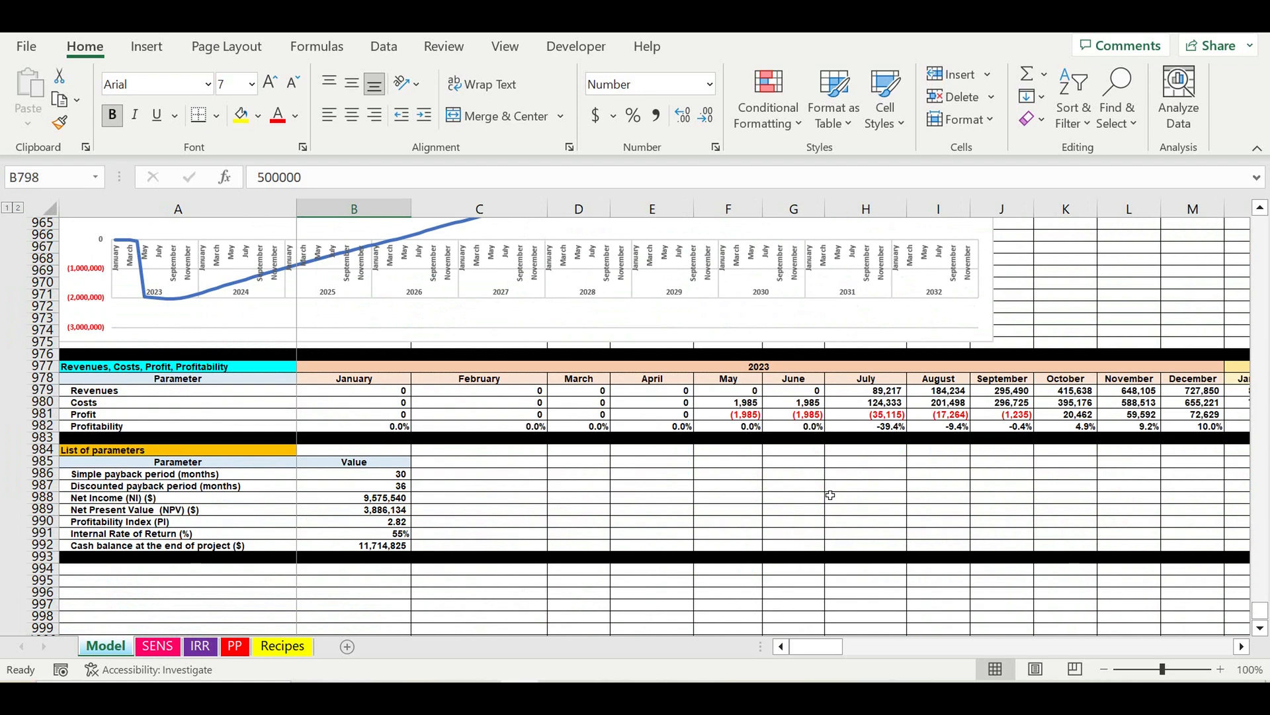
pyautogui.scroll(-1, 831, 495)
# Check the monthly Profitability in 2026, 2025 and 2024 for the smaller loan, then return to 2023
pyautogui.moveTo(825, 655); pyautogui.dragTo(979, 583)
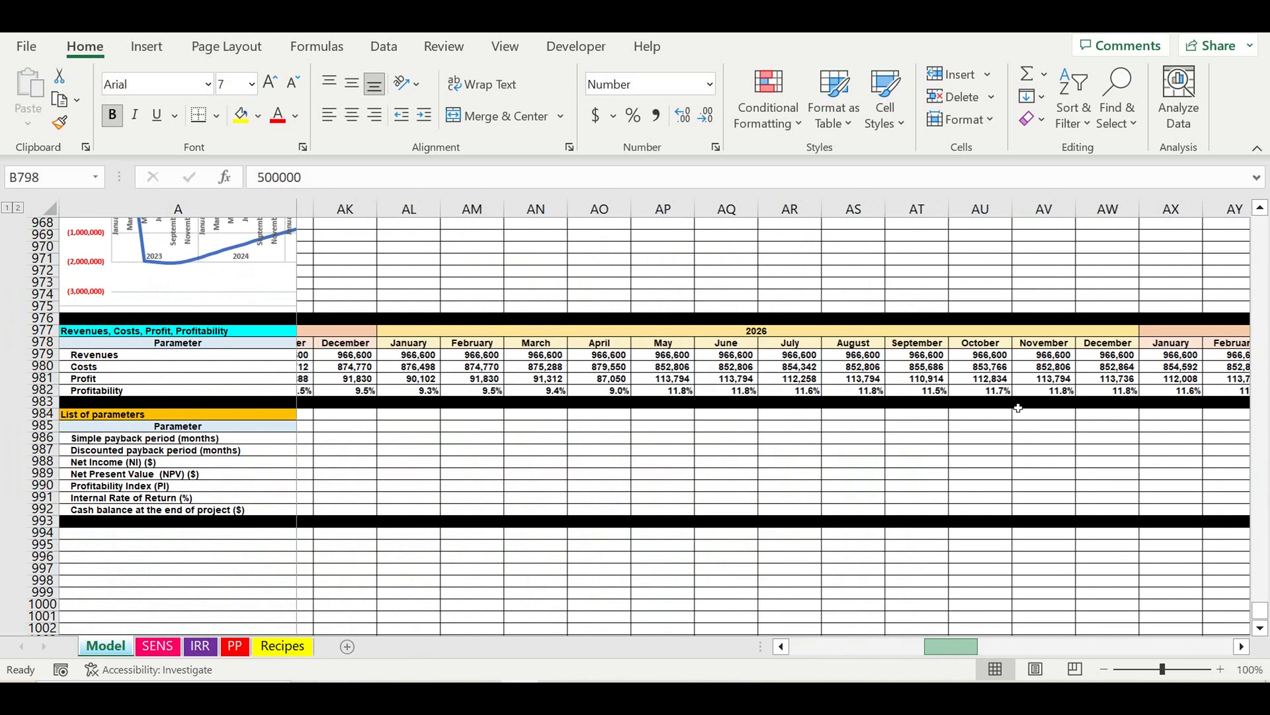
pyautogui.click(986, 390)
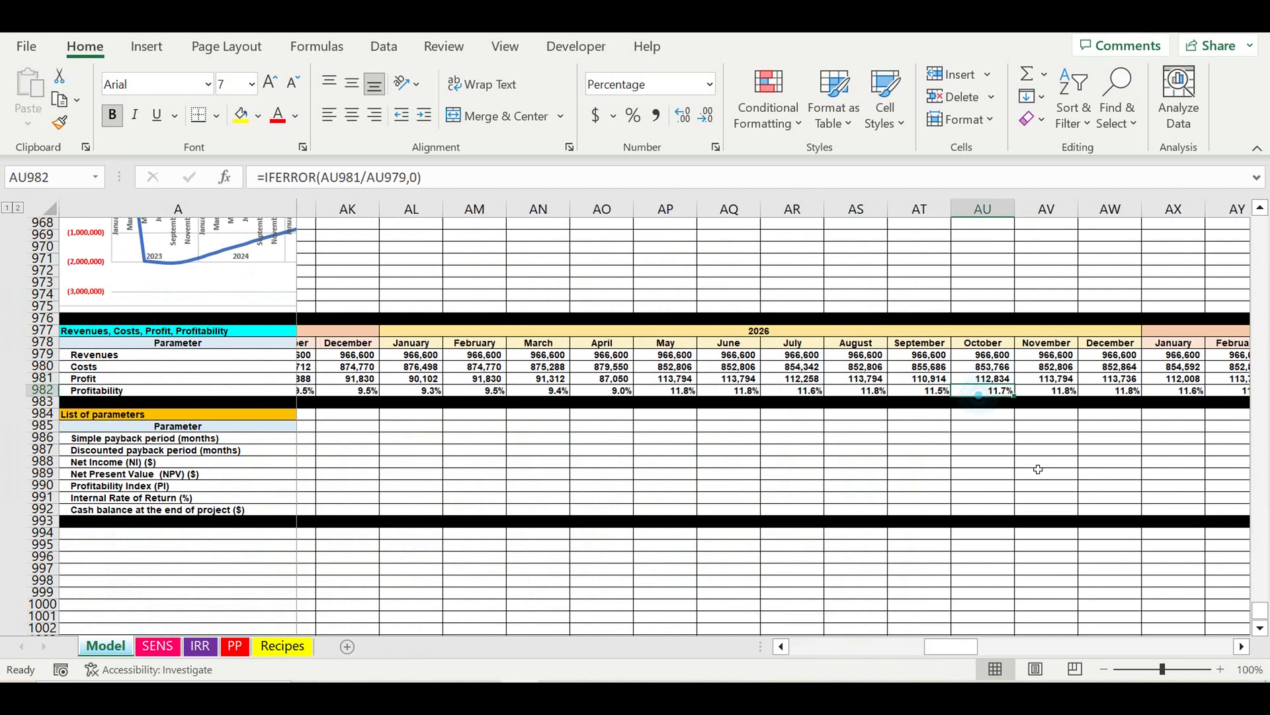
pyautogui.moveTo(931, 645); pyautogui.dragTo(879, 643)
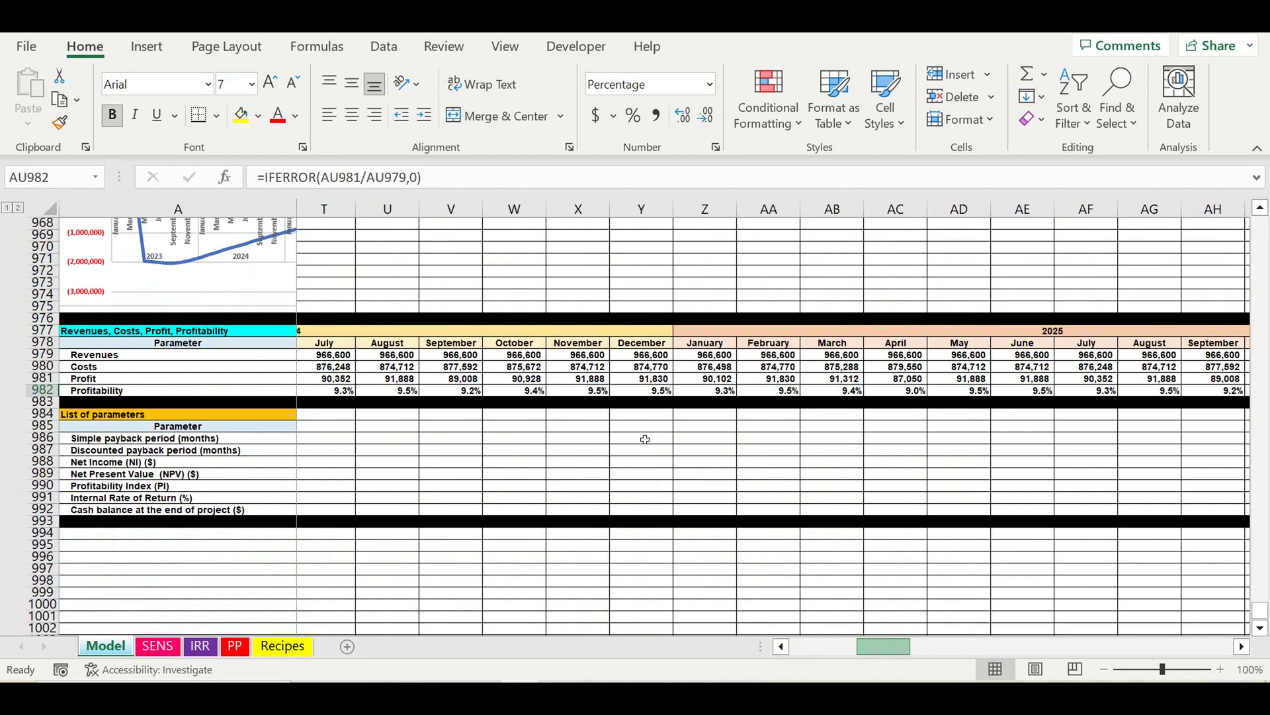
pyautogui.click(588, 391)
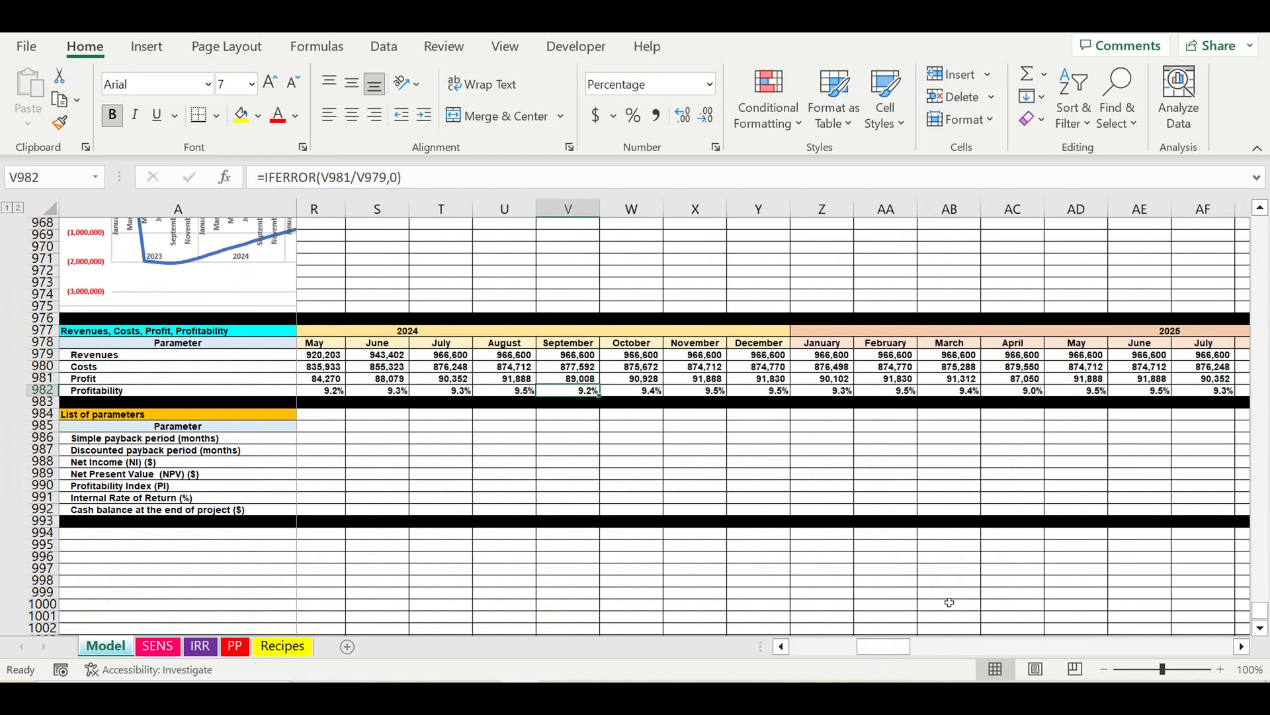
pyautogui.moveTo(879, 651); pyautogui.dragTo(815, 647)
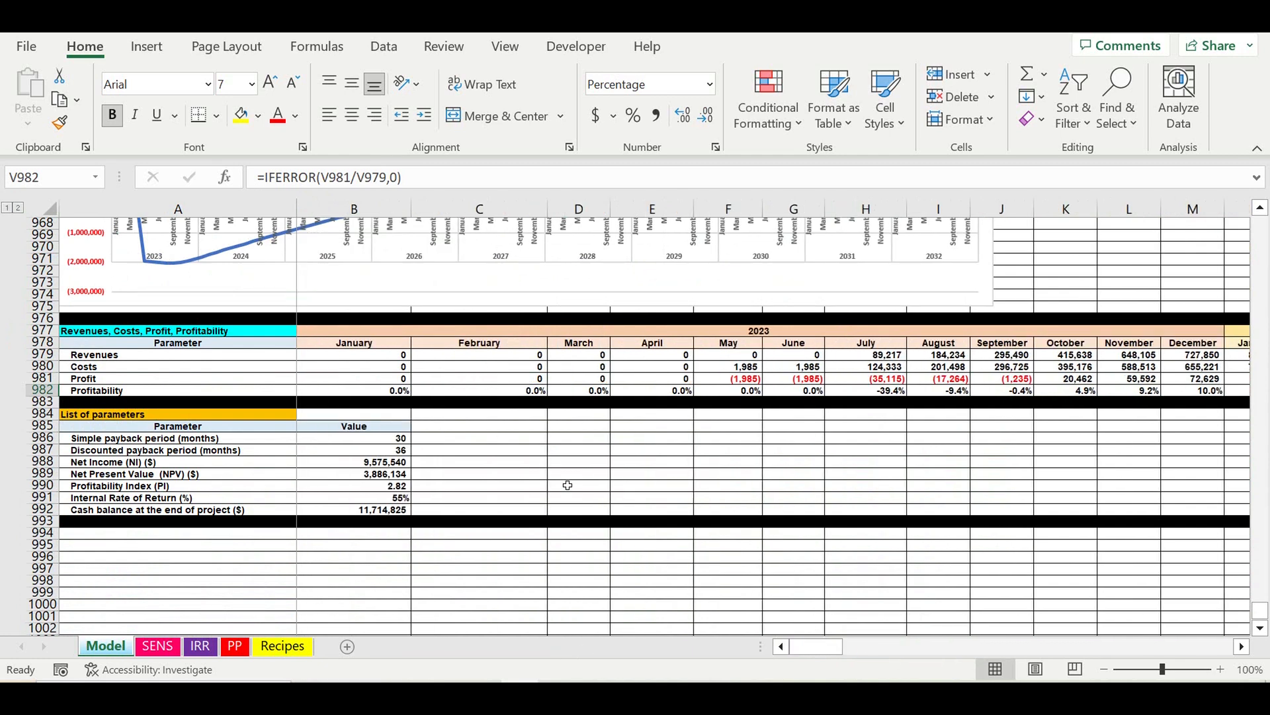
# Set the loan amount to 0 and check the Cash flow, discounted payback period and list of parameters
pyautogui.scroll(5, 576, 475)
pyautogui.scroll(20, 577, 470)
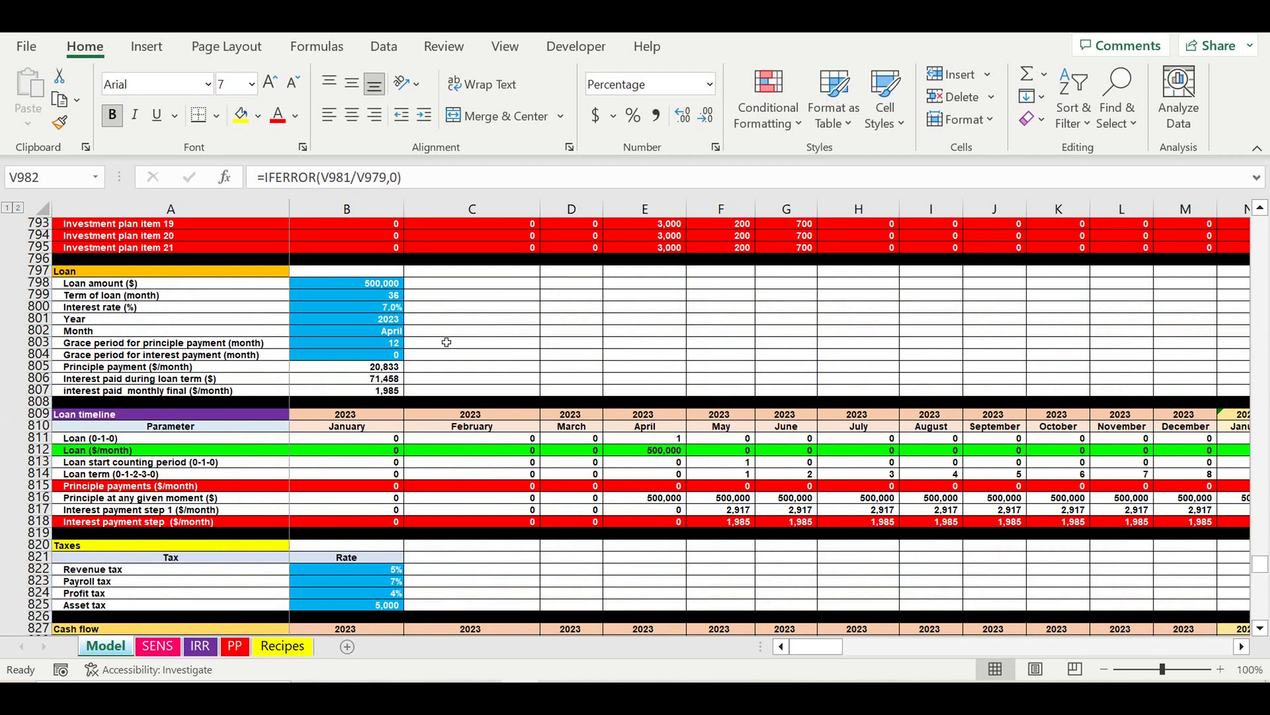
pyautogui.click(363, 284)
pyautogui.write('0')
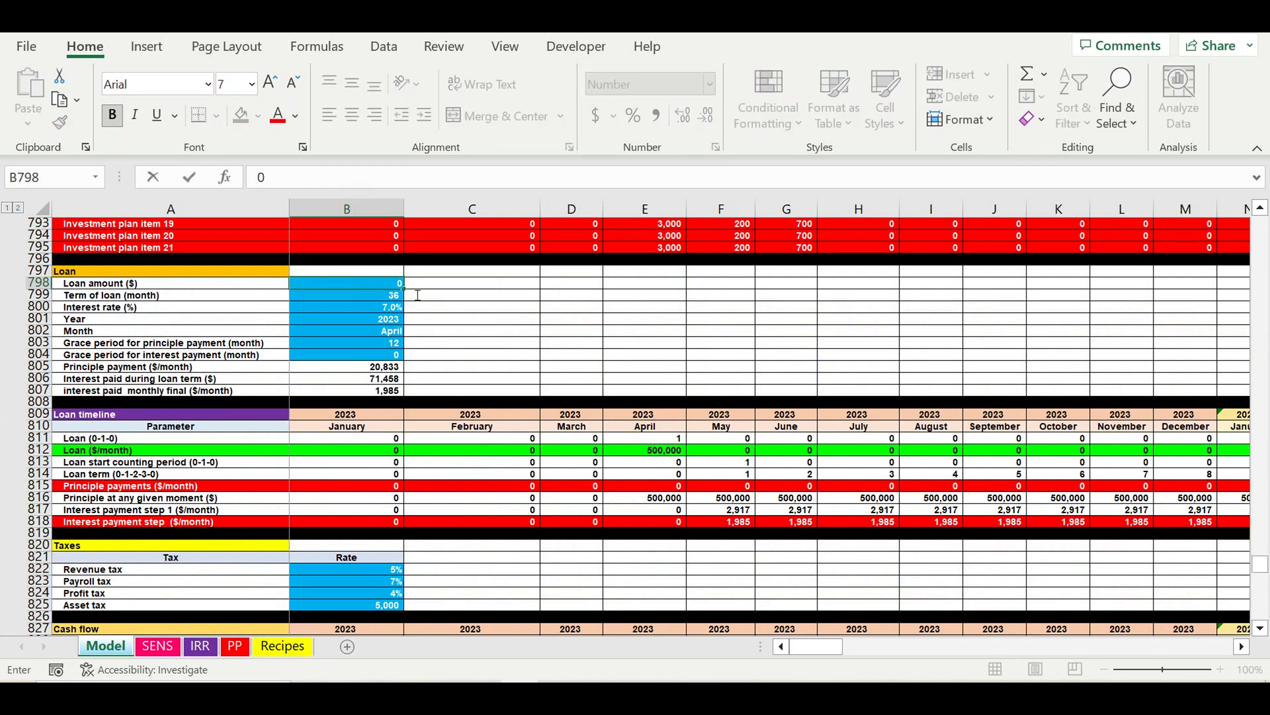
pyautogui.click(510, 343)
pyautogui.scroll(-5, 533, 378)
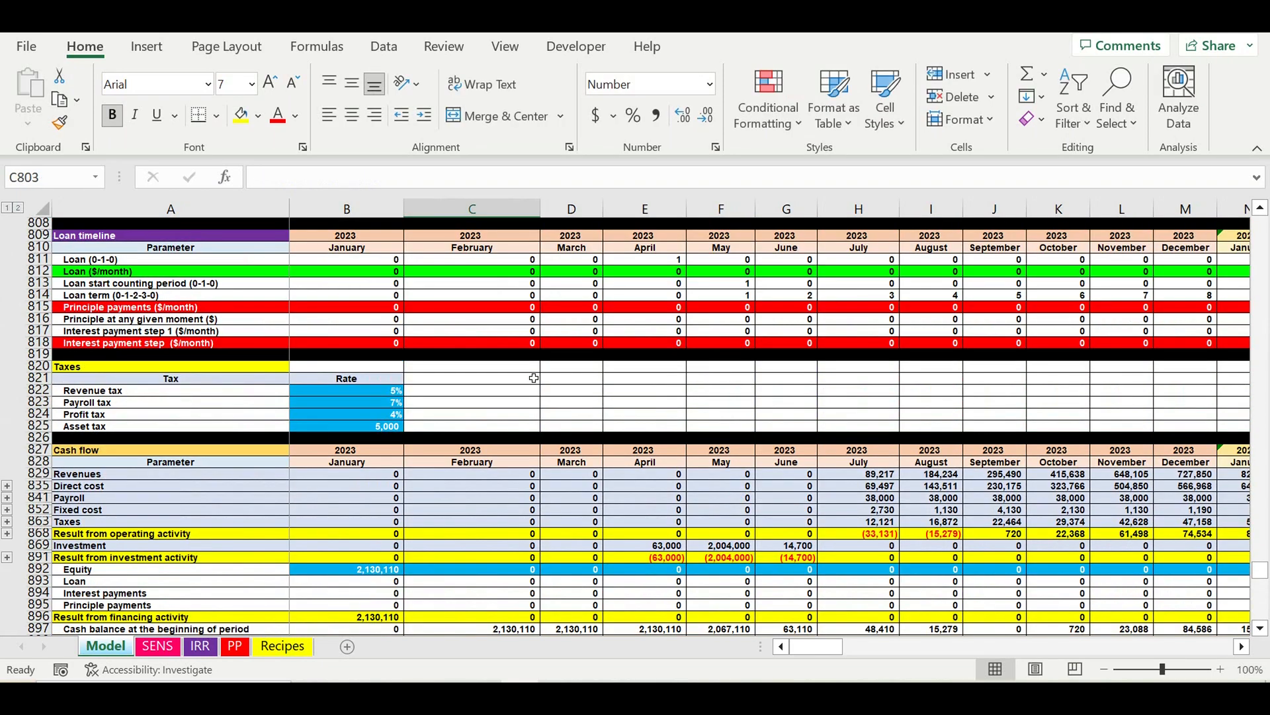
pyautogui.scroll(-10, 534, 378)
pyautogui.scroll(-5, 552, 399)
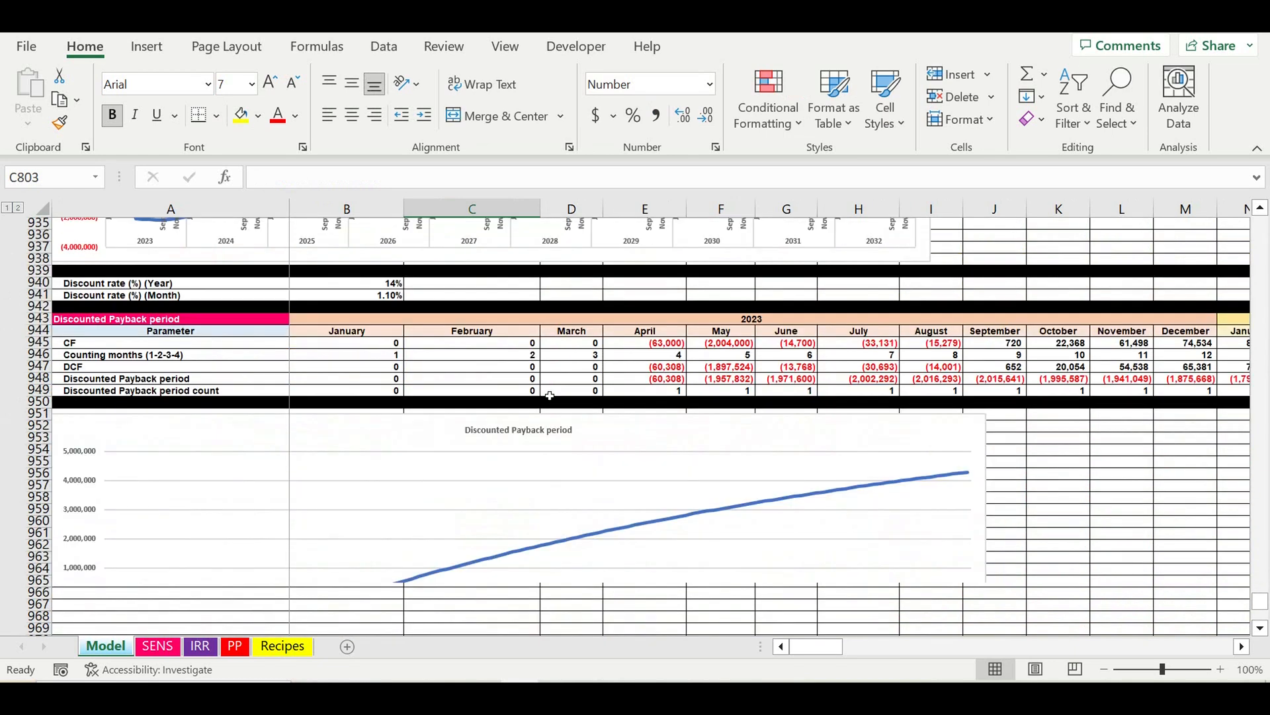
pyautogui.scroll(-4, 550, 394)
pyautogui.scroll(-2, 548, 397)
pyautogui.scroll(-2, 549, 398)
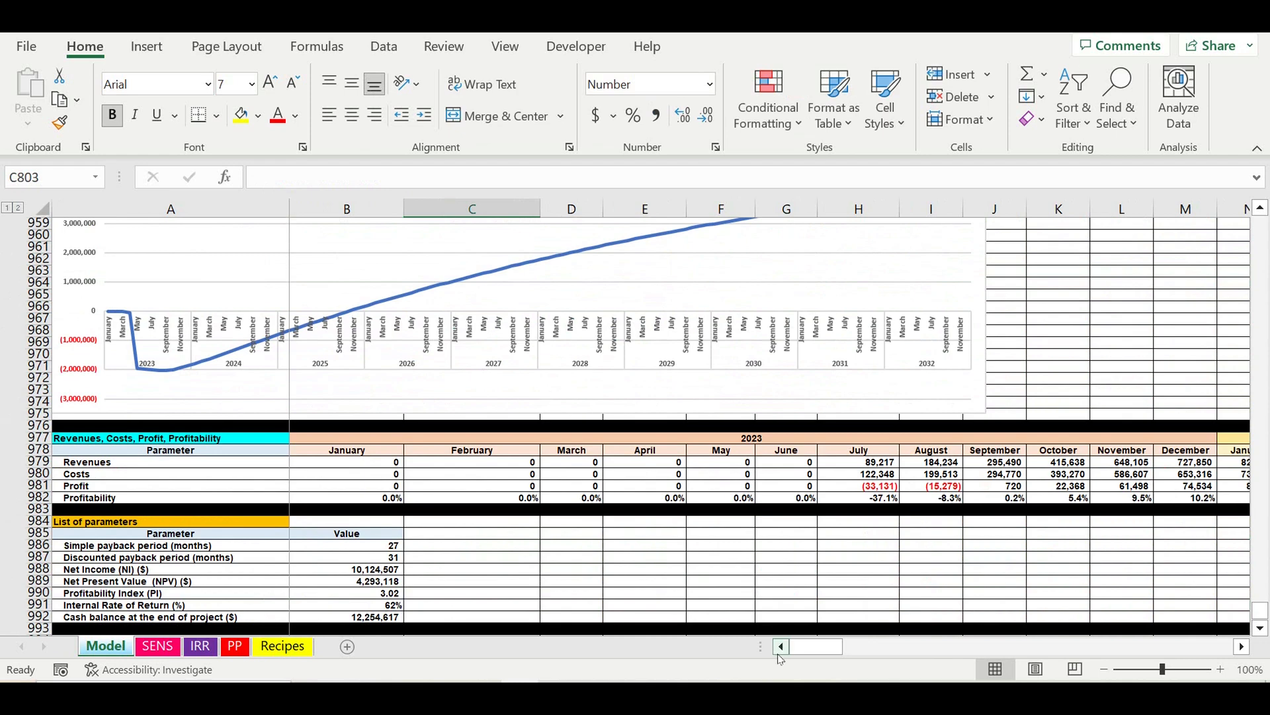
# Examine the Profitability row from December 2023 to October 2025 without a loan, then return to the investment plan and Loan inputs
pyautogui.moveTo(801, 646); pyautogui.dragTo(896, 646)
pyautogui.click(913, 499)
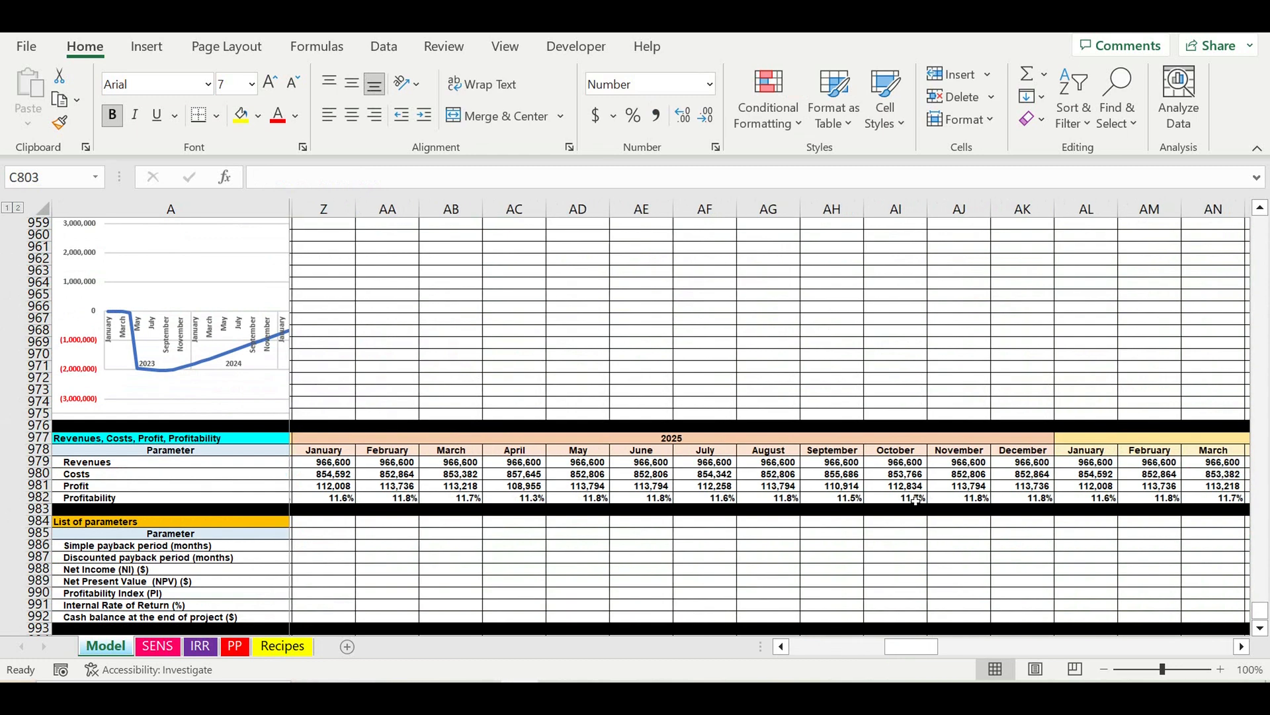
pyautogui.moveTo(831, 503); pyautogui.dragTo(1188, 499)
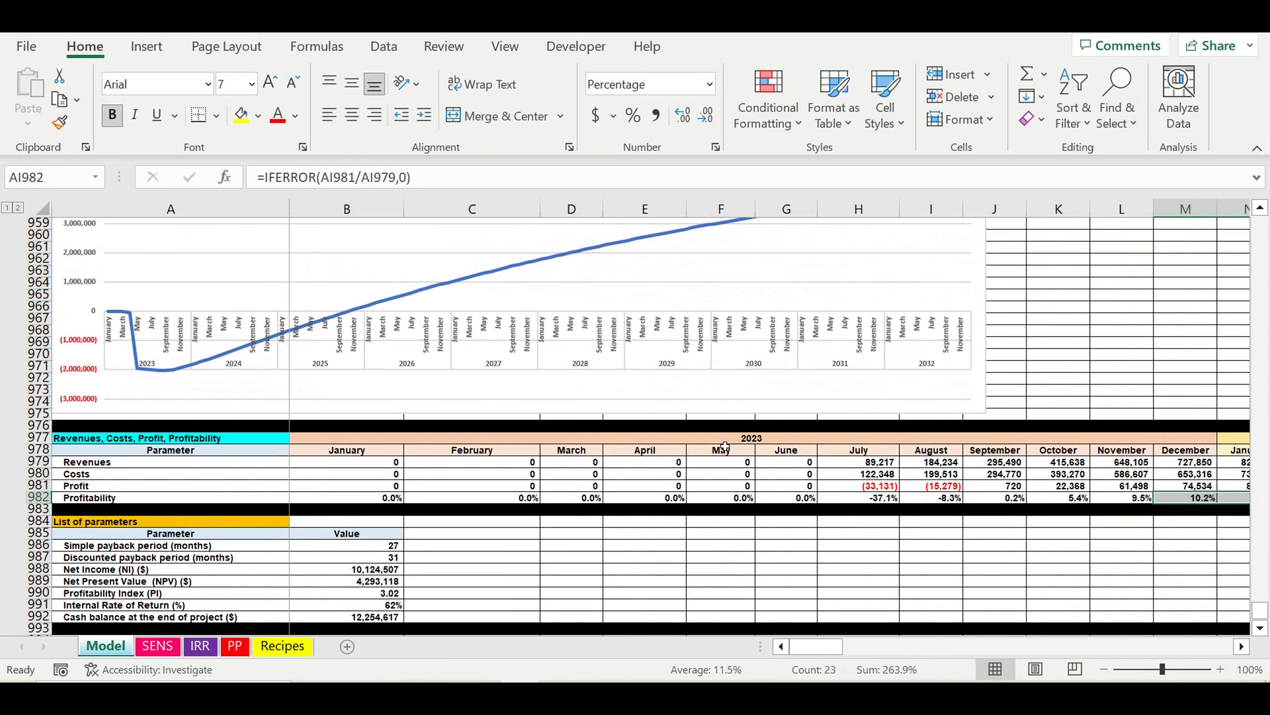
pyautogui.scroll(20, 724, 447)
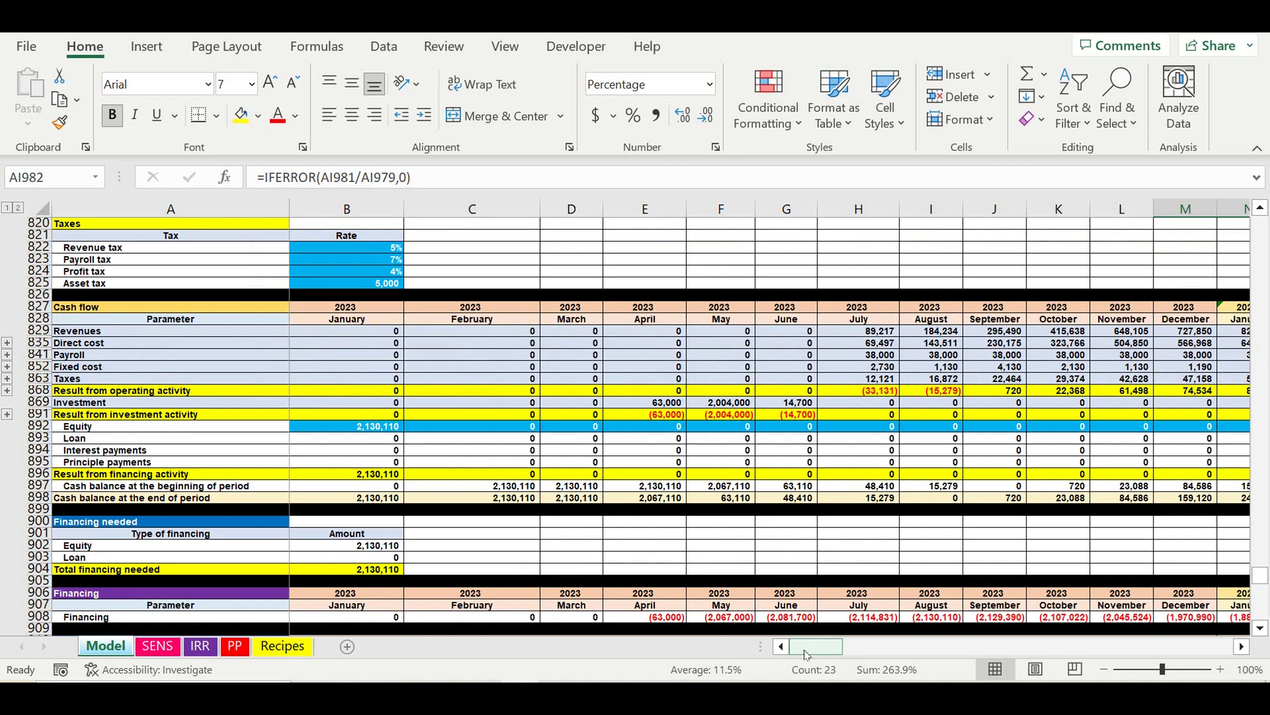
pyautogui.scroll(19, 449, 501)
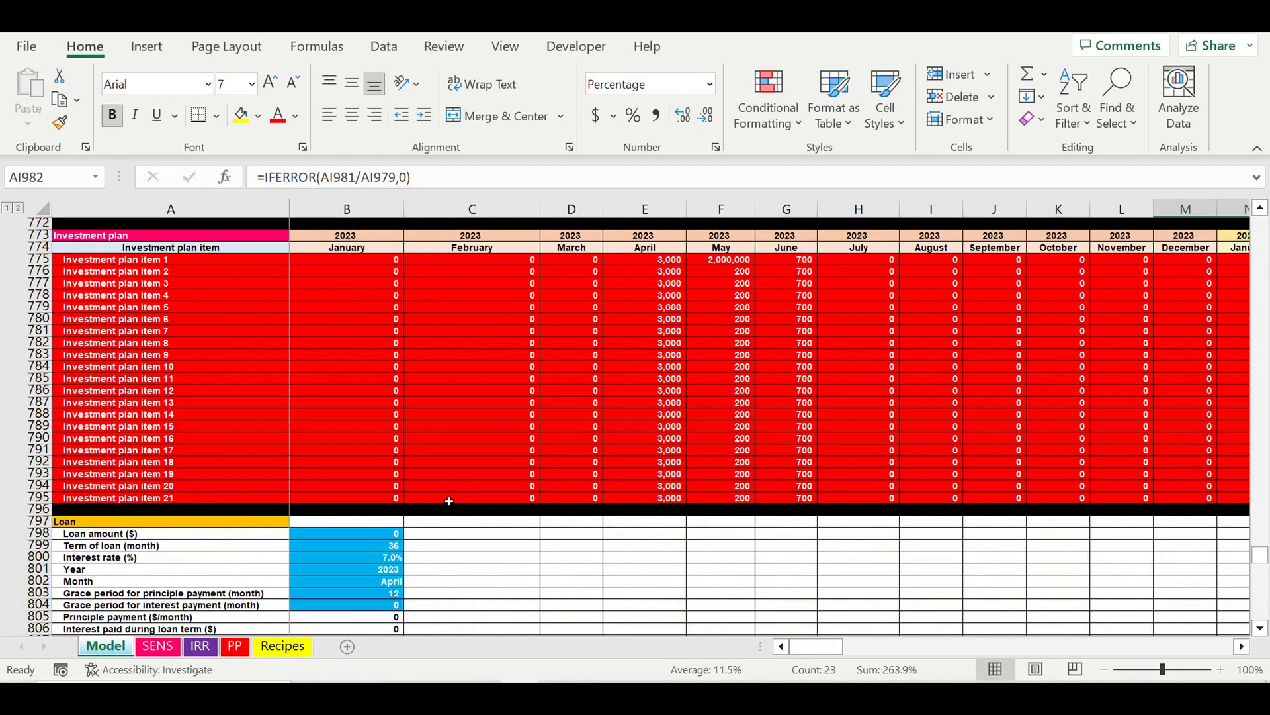
# Set the loan amount to 1,500,000 in the Loan inputs
pyautogui.scroll(2, 449, 501)
pyautogui.scroll(-11, 449, 501)
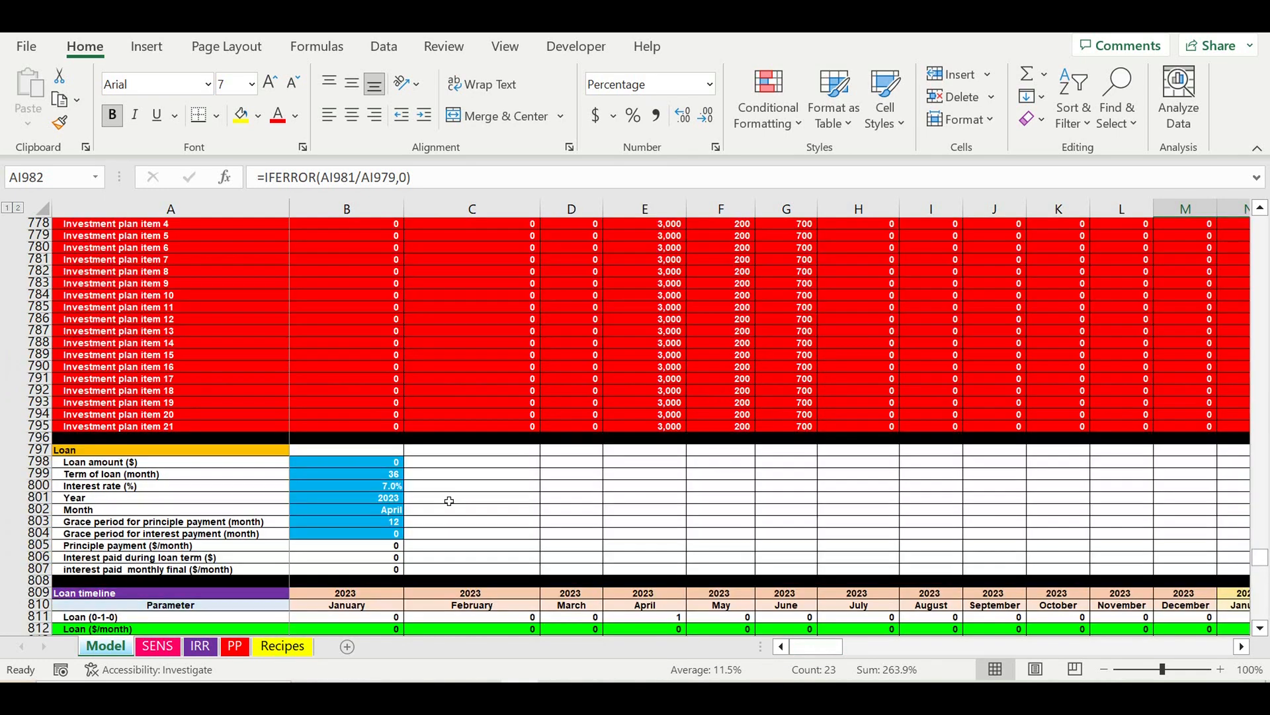
pyautogui.scroll(-1, 435, 471)
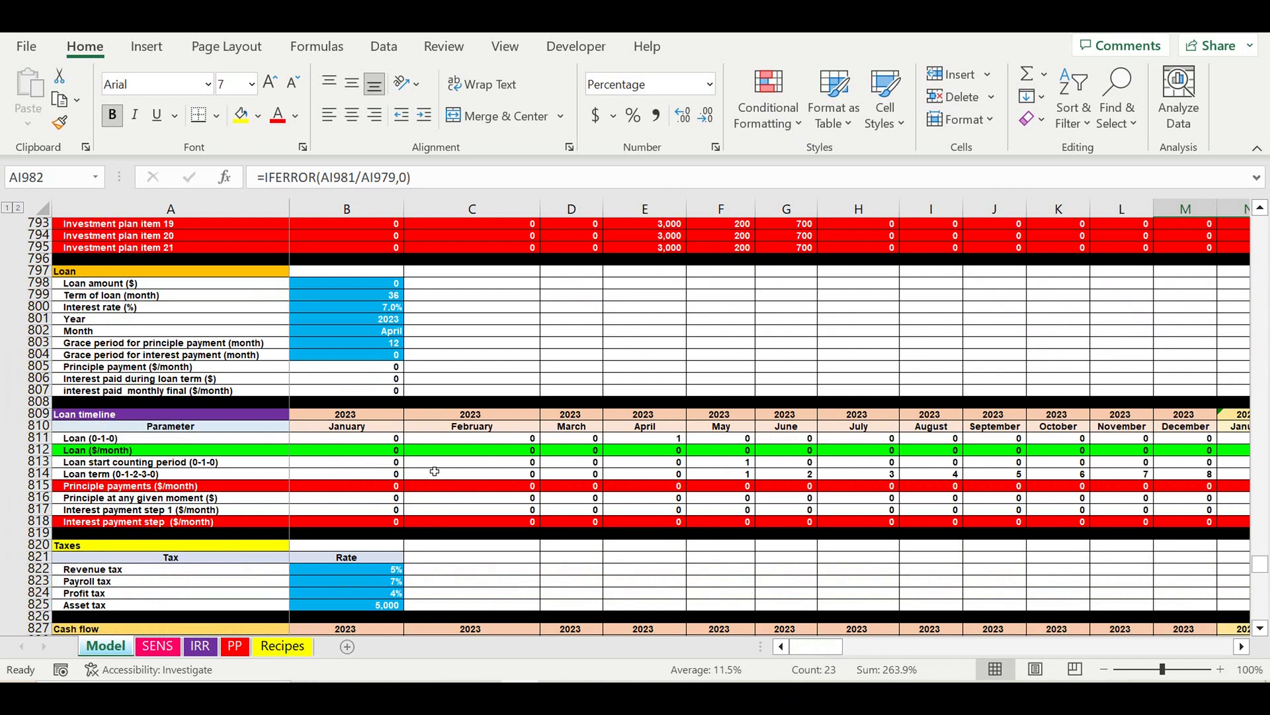
pyautogui.click(369, 289)
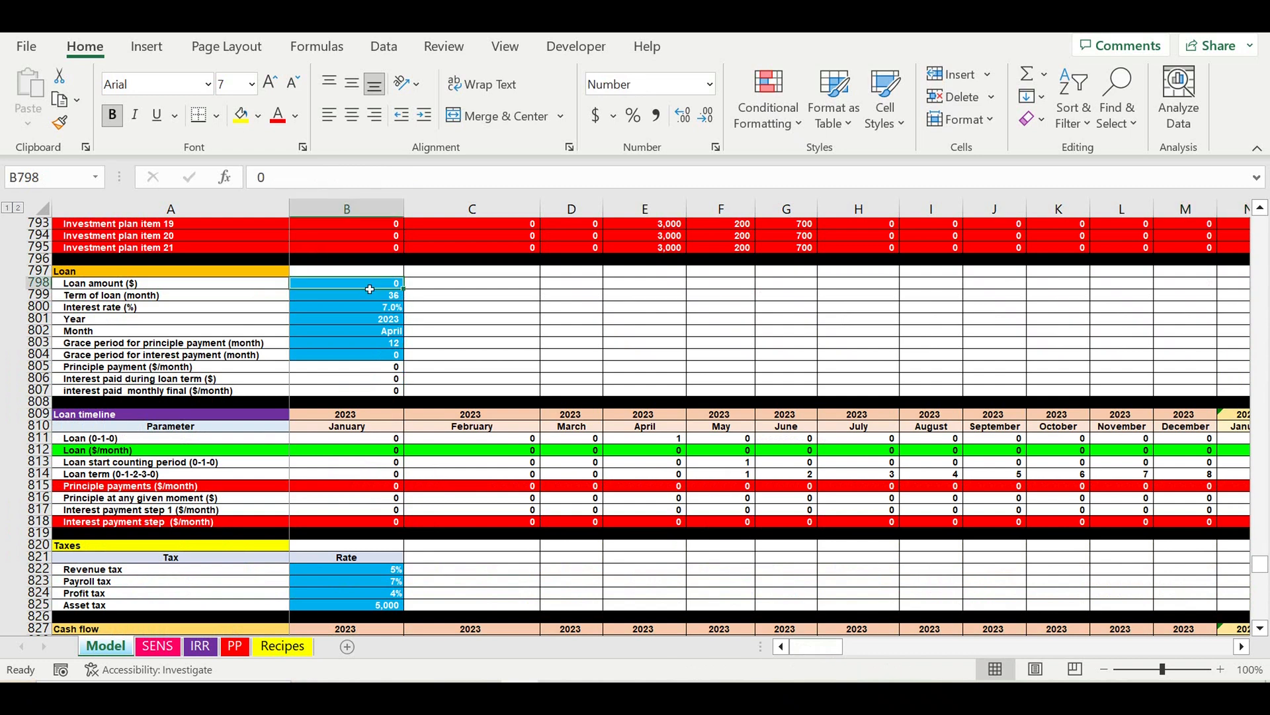
pyautogui.write('1,500,')
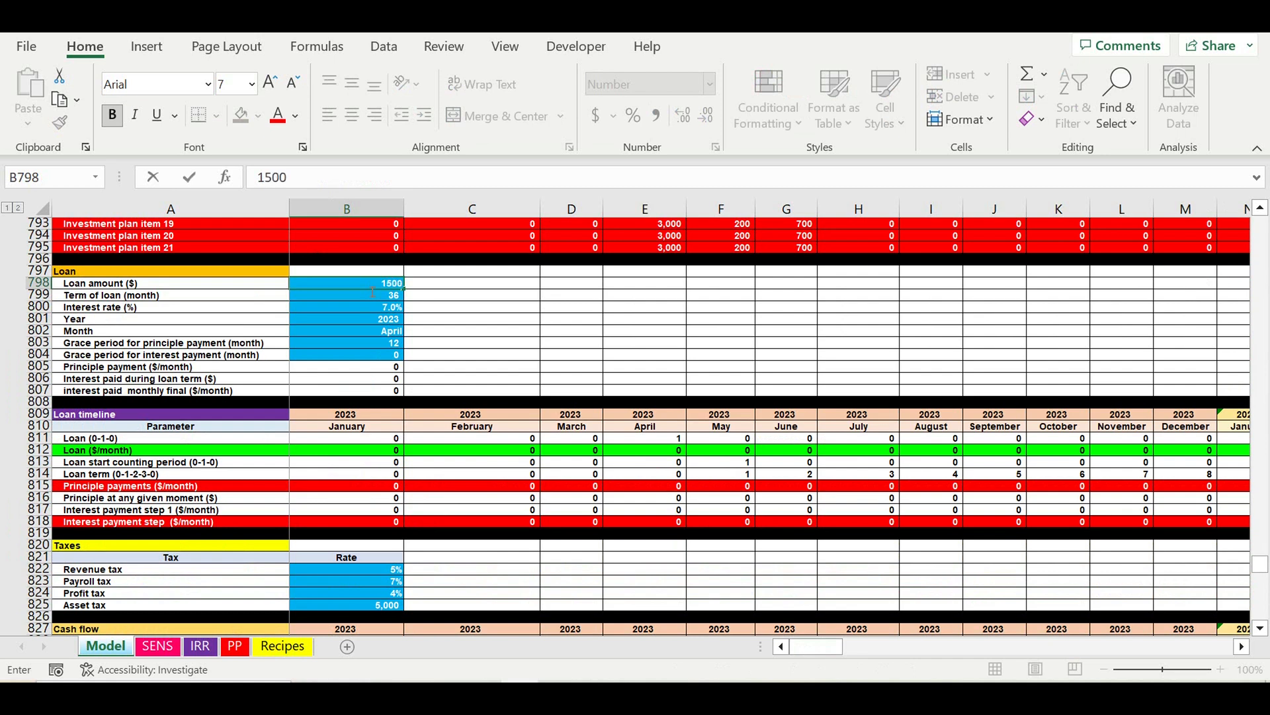
pyautogui.write('000')
pyautogui.press('Return')
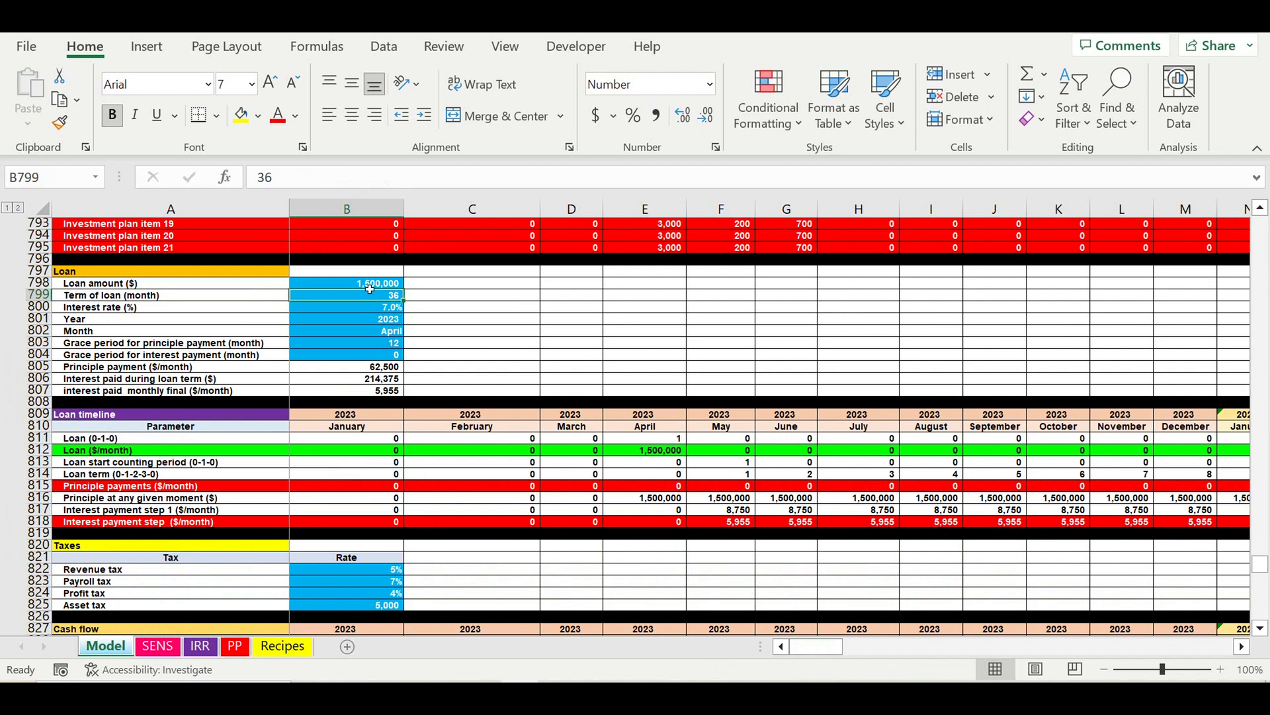
pyautogui.click(466, 291)
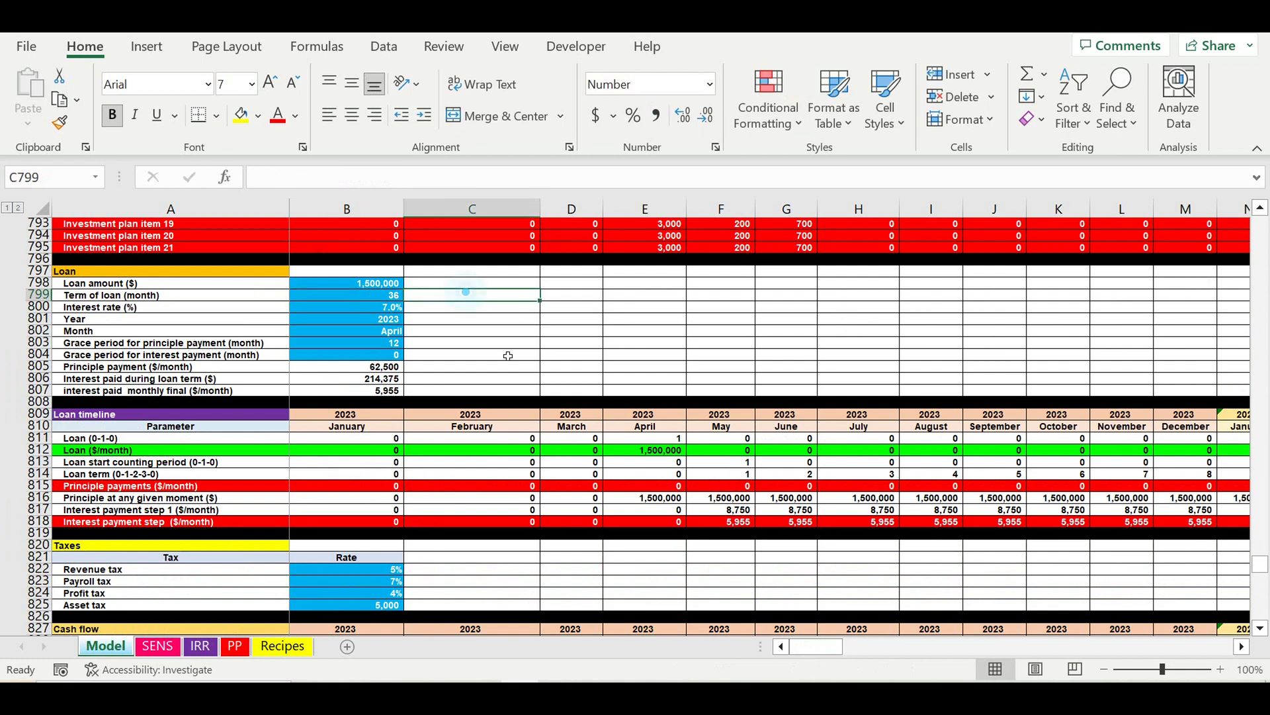
# Review the Loan timeline, Taxes and 2023 Cash flow for the larger loan, including the October 2023 interest payment
pyautogui.scroll(-1, 508, 355)
pyautogui.click(339, 289)
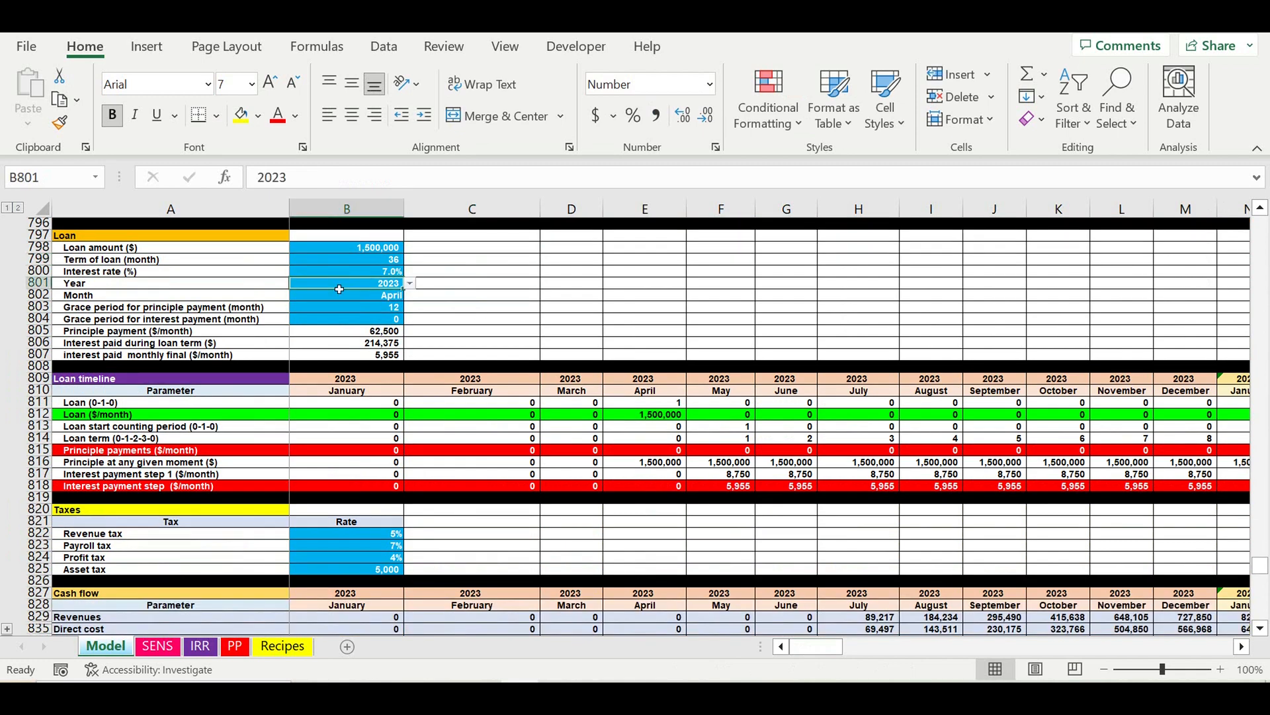
pyautogui.scroll(-4, 454, 402)
pyautogui.scroll(-1, 455, 402)
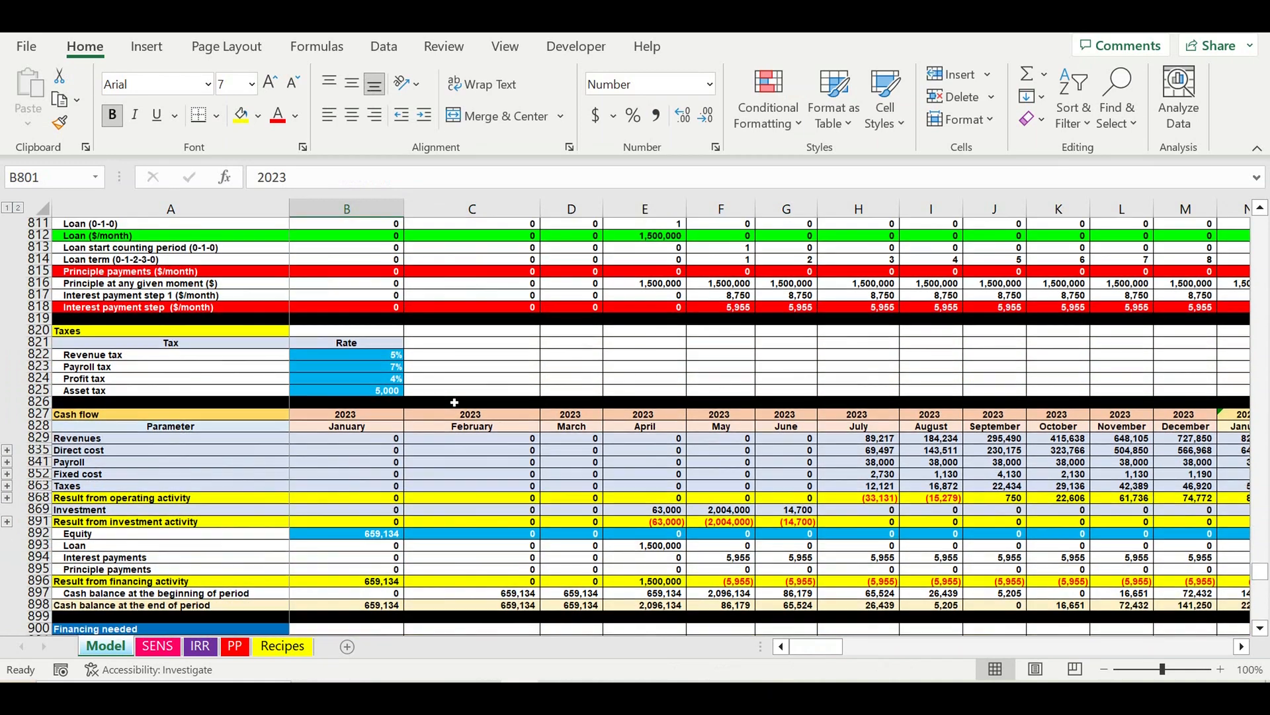
pyautogui.click(503, 463)
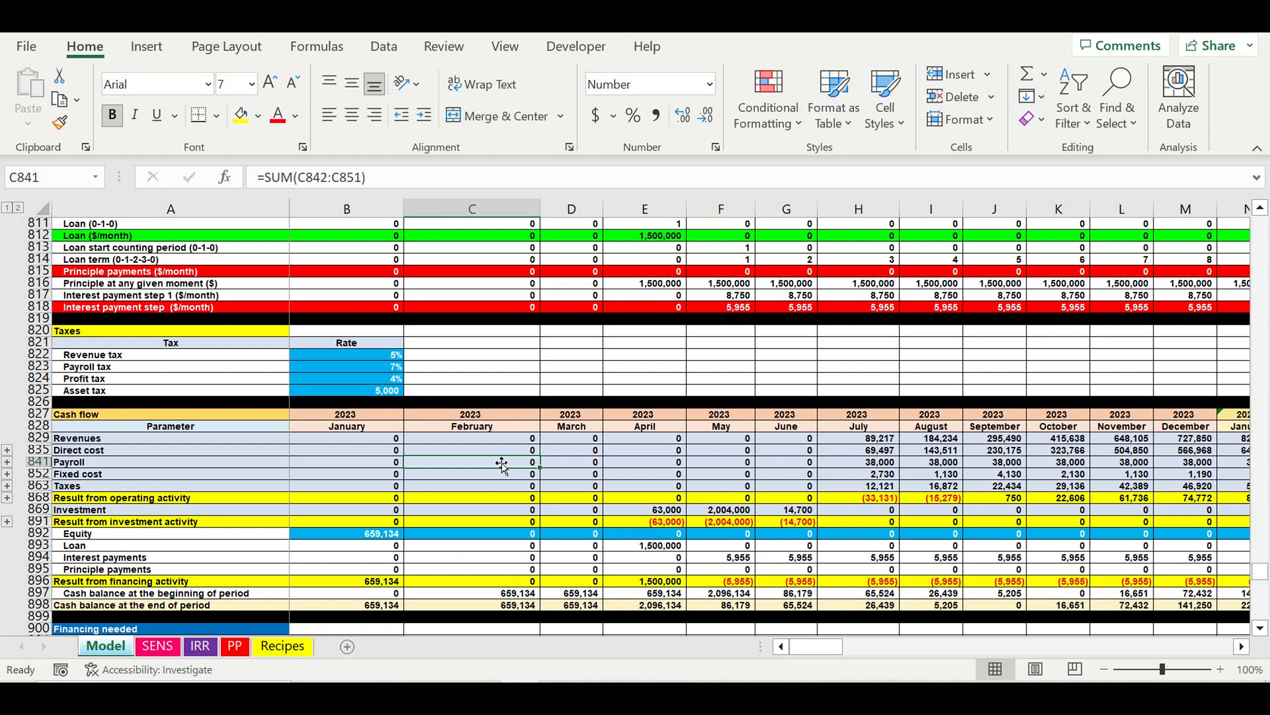
pyautogui.click(1086, 560)
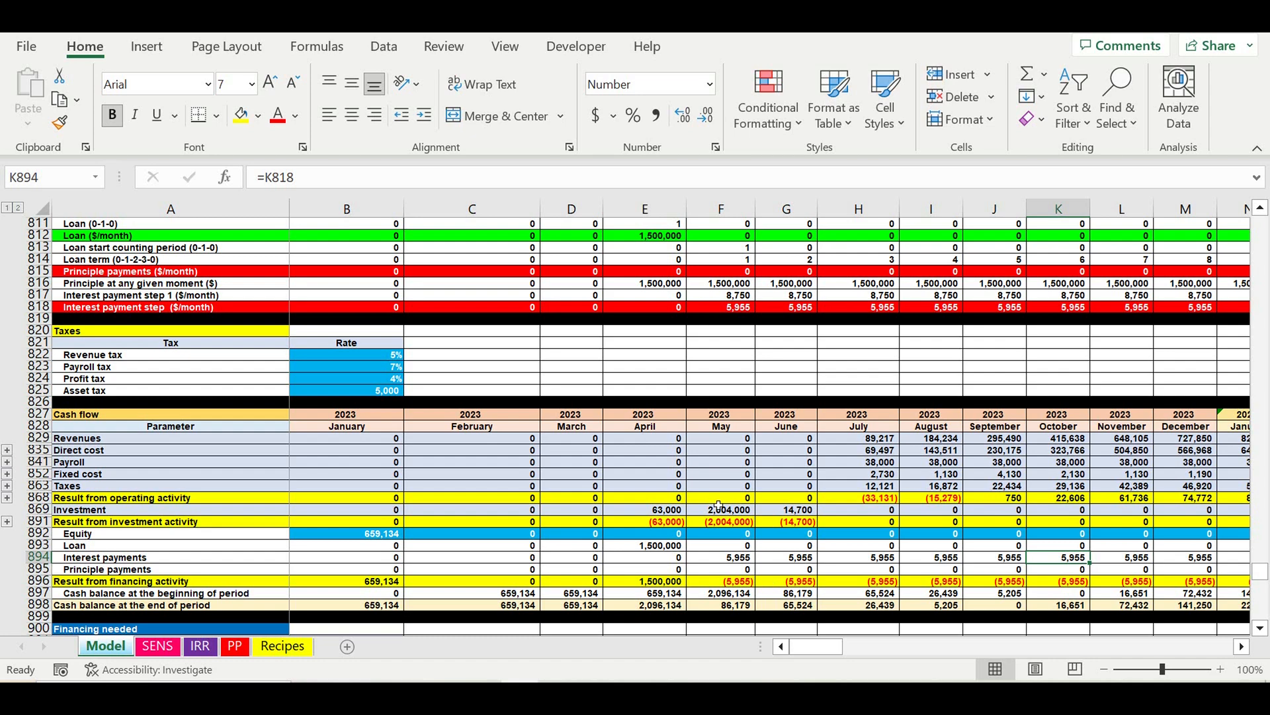
# Check the financing needed and the simple and discounted payback period charts for the larger loan
pyautogui.scroll(-6, 719, 506)
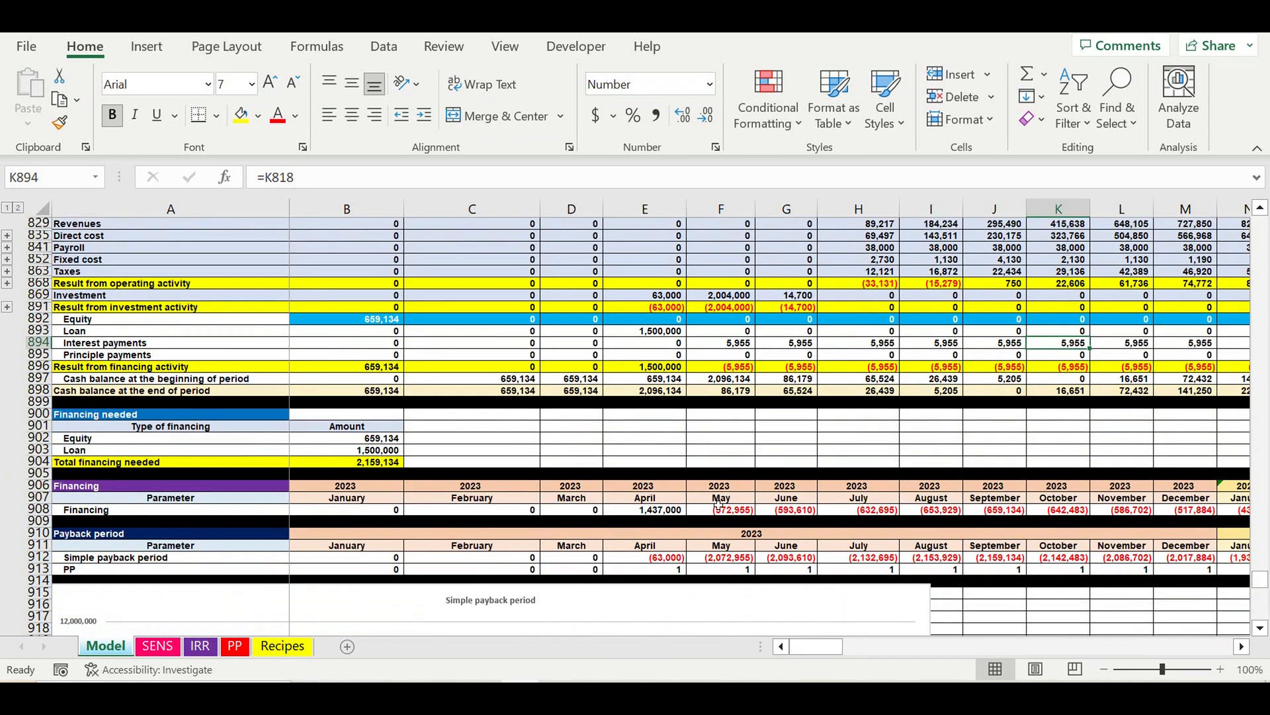
pyautogui.scroll(-20, 719, 506)
pyautogui.scroll(4, 720, 509)
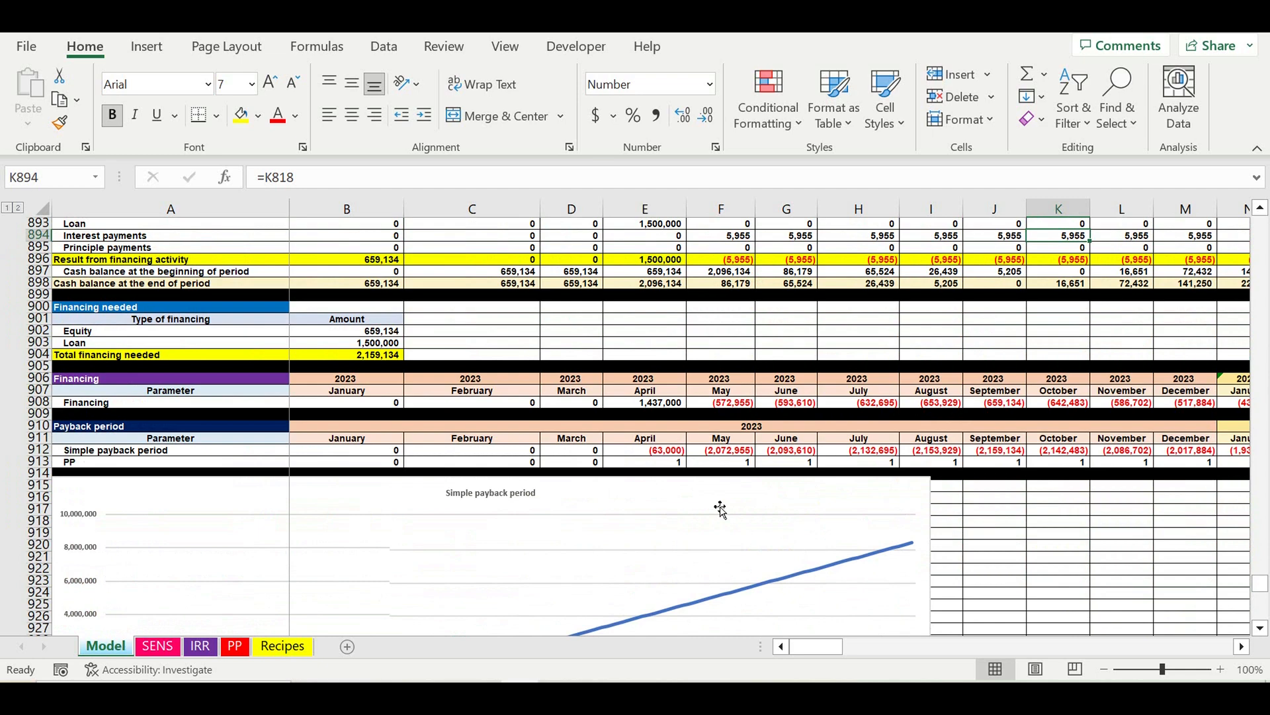
pyautogui.scroll(-9, 720, 509)
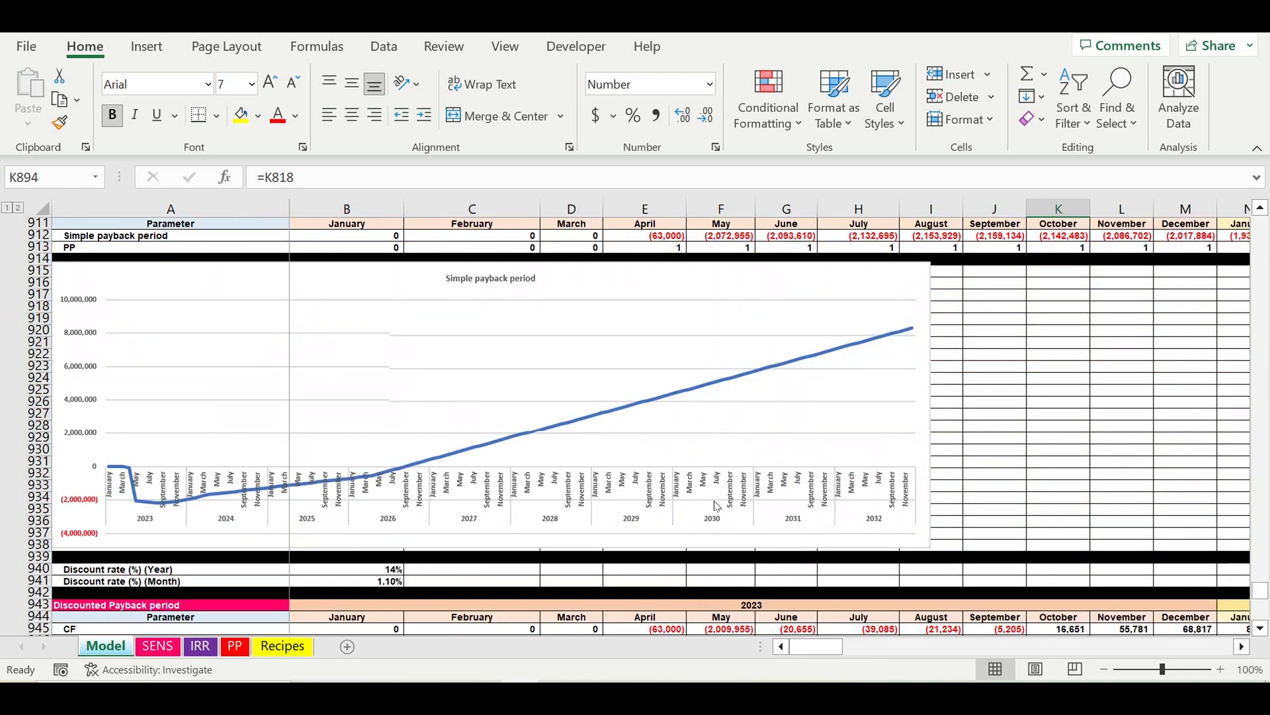
pyautogui.scroll(-6, 716, 507)
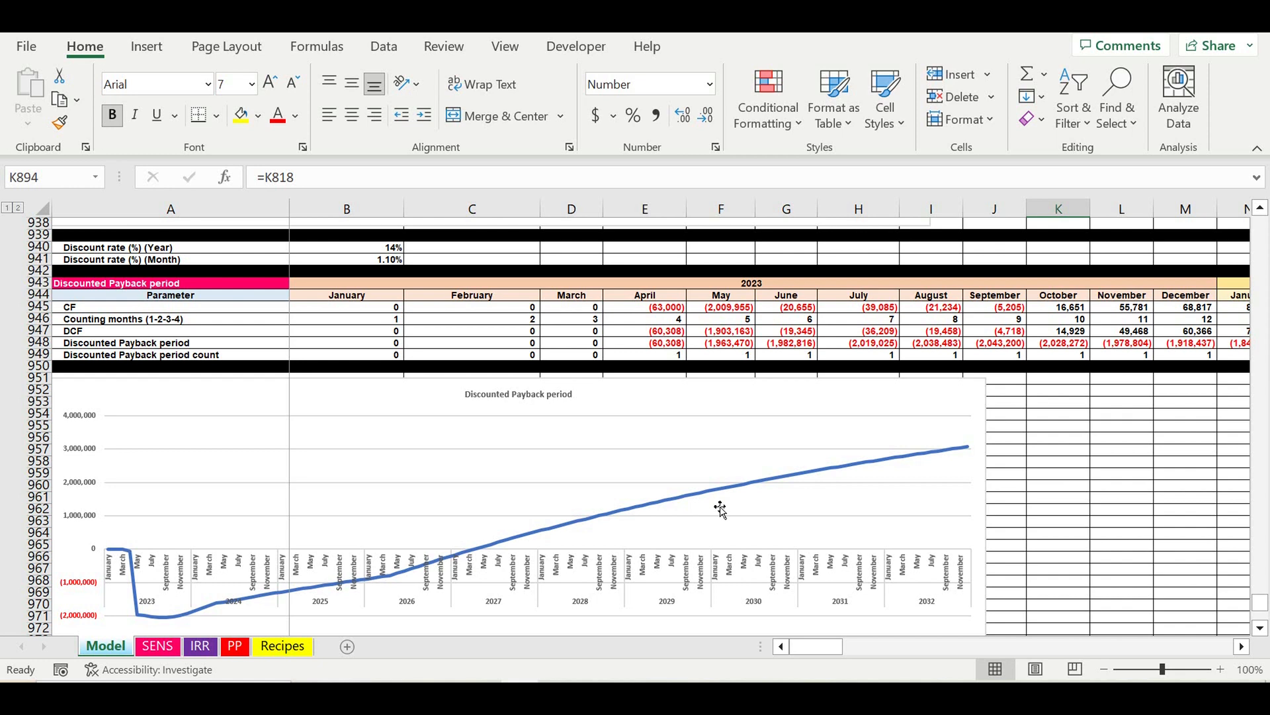
pyautogui.click(1083, 521)
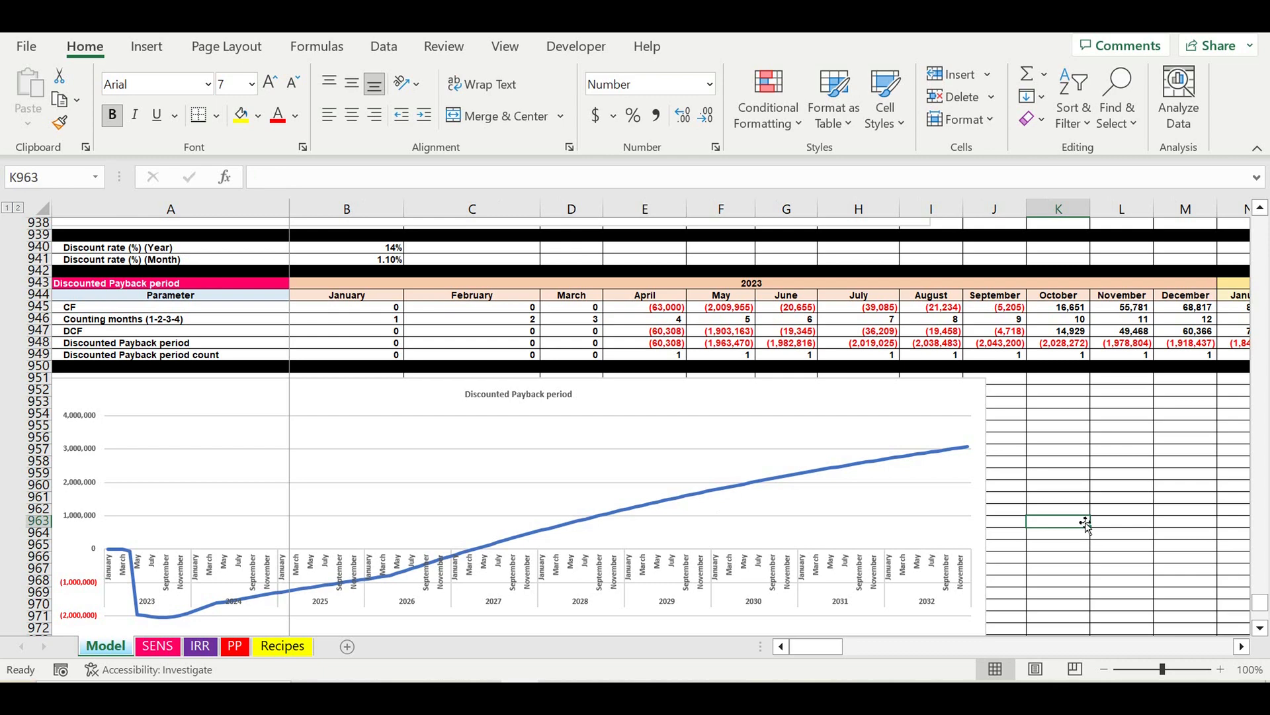
pyautogui.scroll(-4, 1086, 524)
# Return to the Cash flow table and inspect its November 2023 operating, investment and financing activity results
pyautogui.scroll(20, 953, 437)
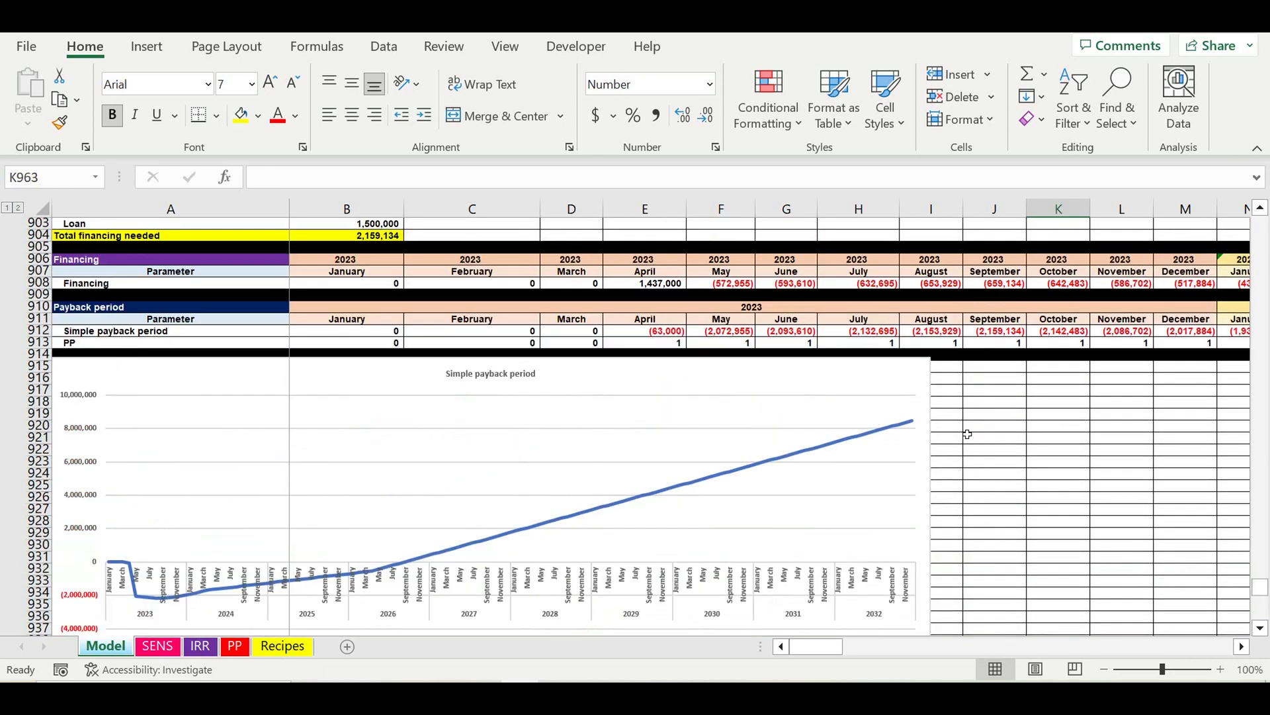
pyautogui.scroll(2, 626, 346)
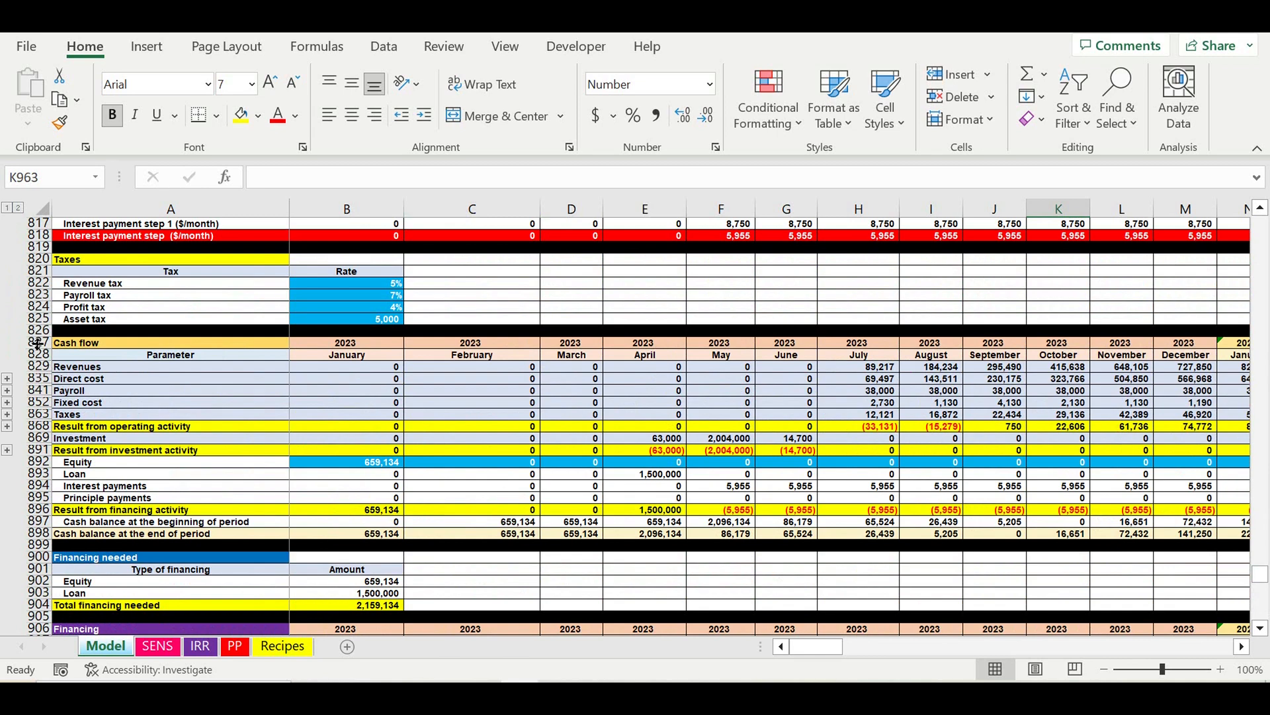
pyautogui.moveTo(38, 343); pyautogui.dragTo(43, 556)
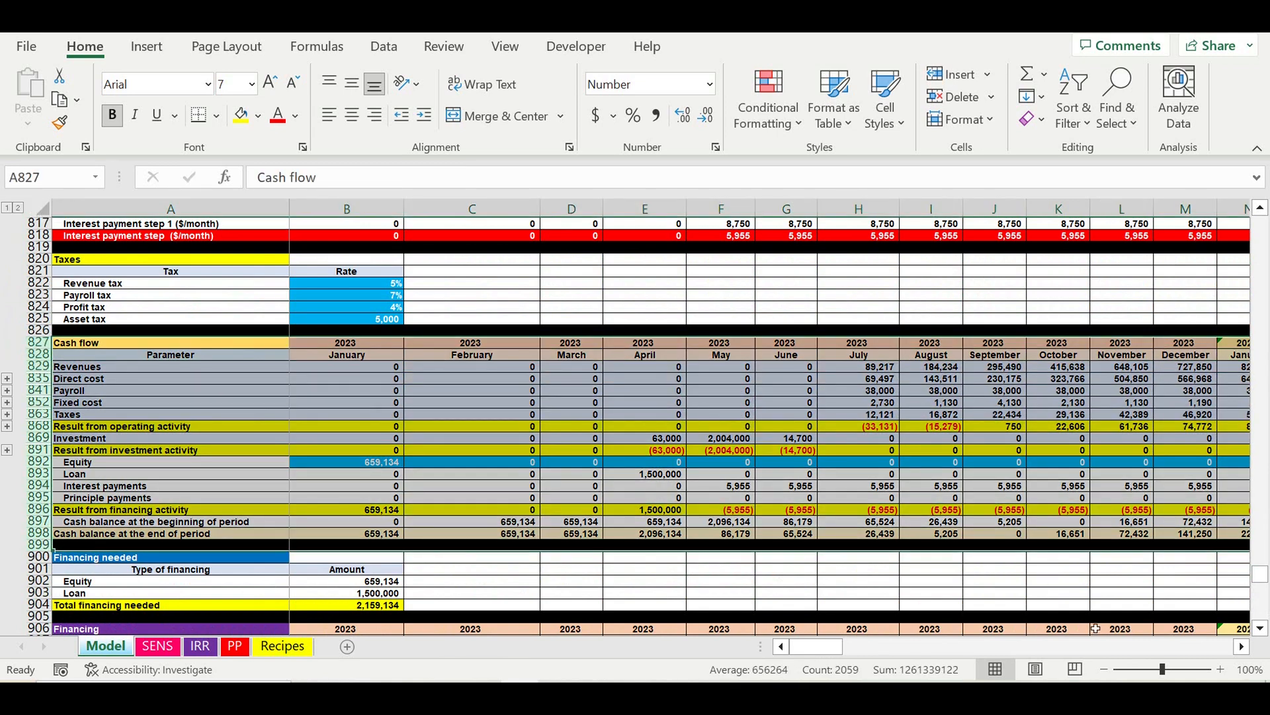
pyautogui.click(1124, 427)
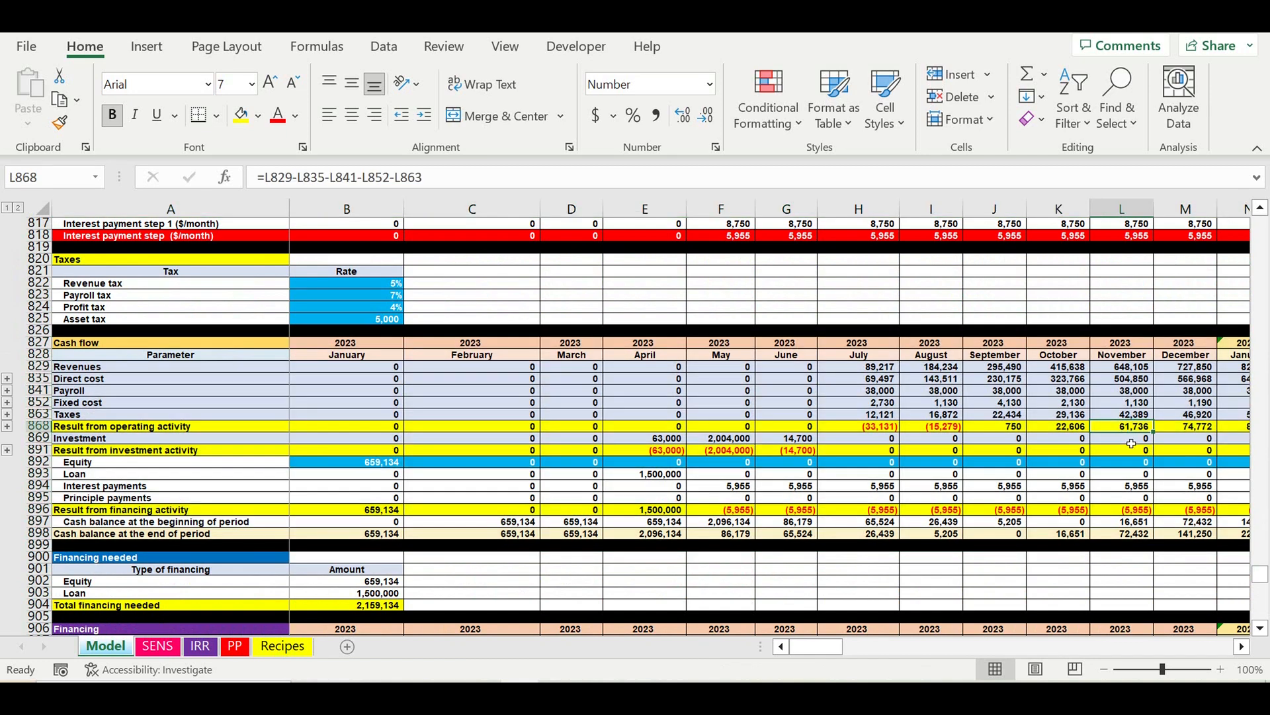
pyautogui.click(1127, 451)
pyautogui.click(1145, 510)
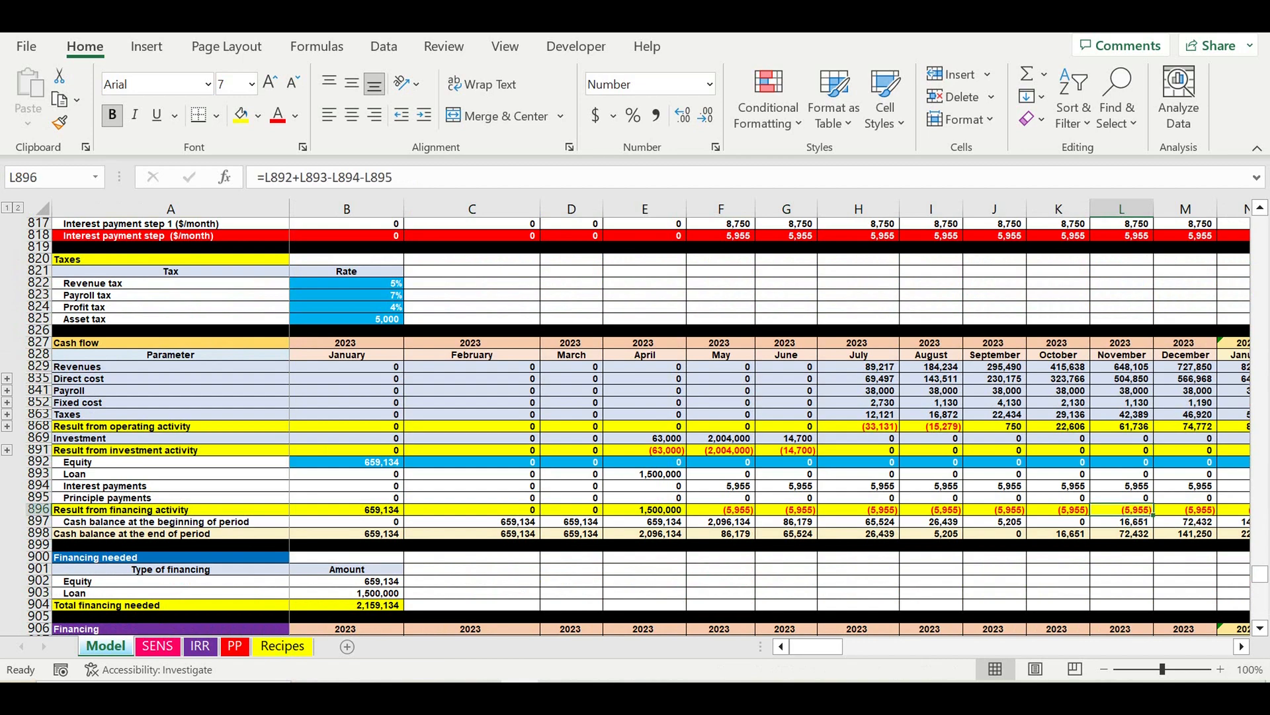
# Inspect the March 2024 Cash flow, from revenues and costs through operating result and loan payments to ending cash balance
pyautogui.hscroll(4, 1006, 415)
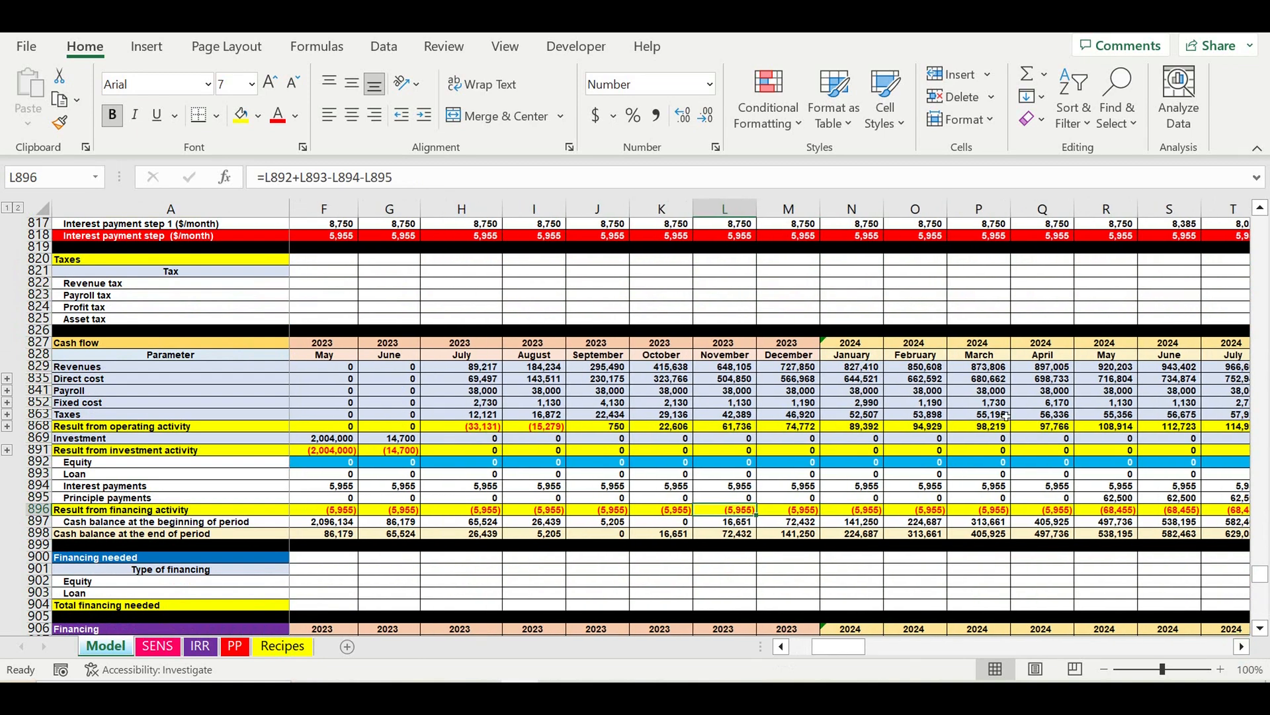
pyautogui.click(977, 428)
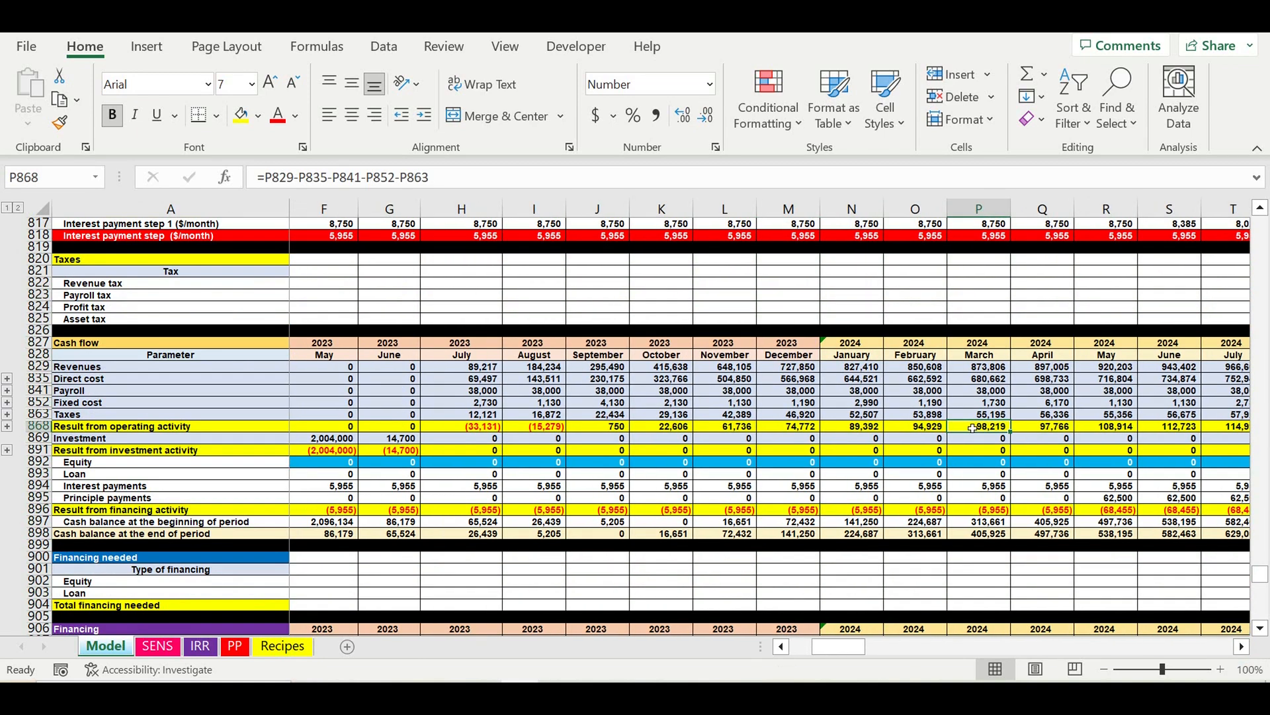
pyautogui.click(997, 368)
pyautogui.press('Down')
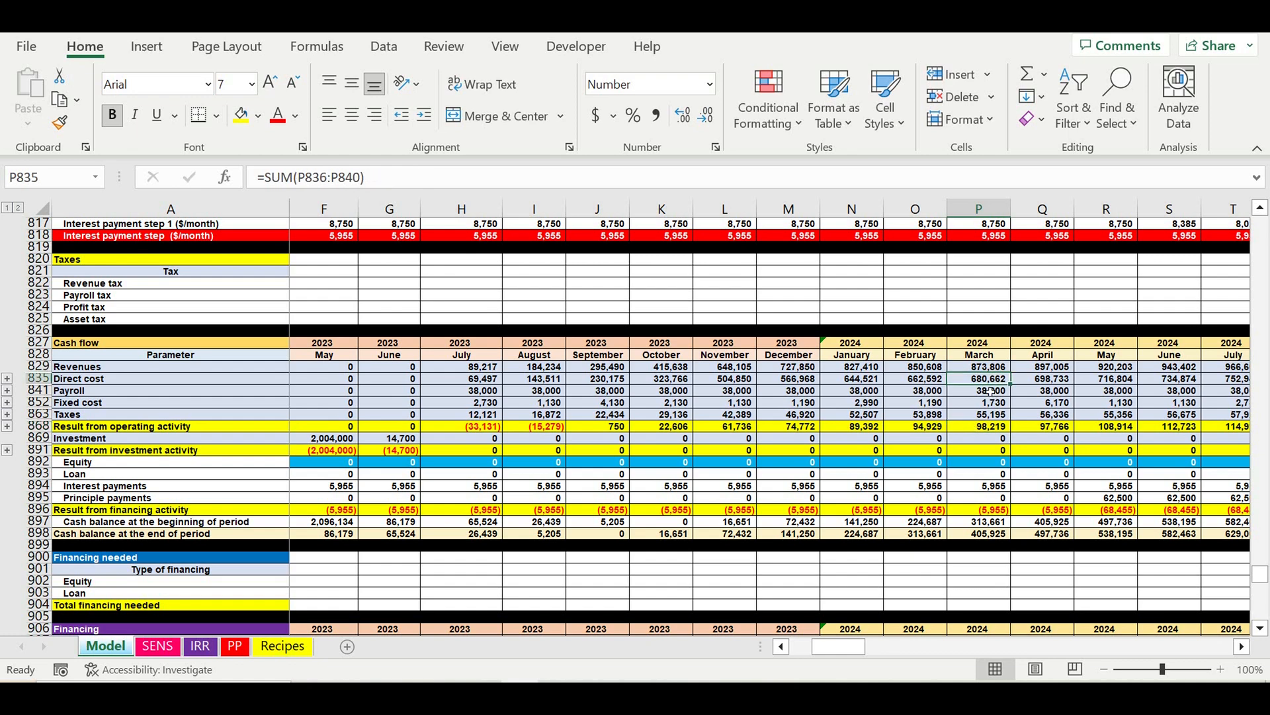
pyautogui.click(992, 390)
pyautogui.click(991, 403)
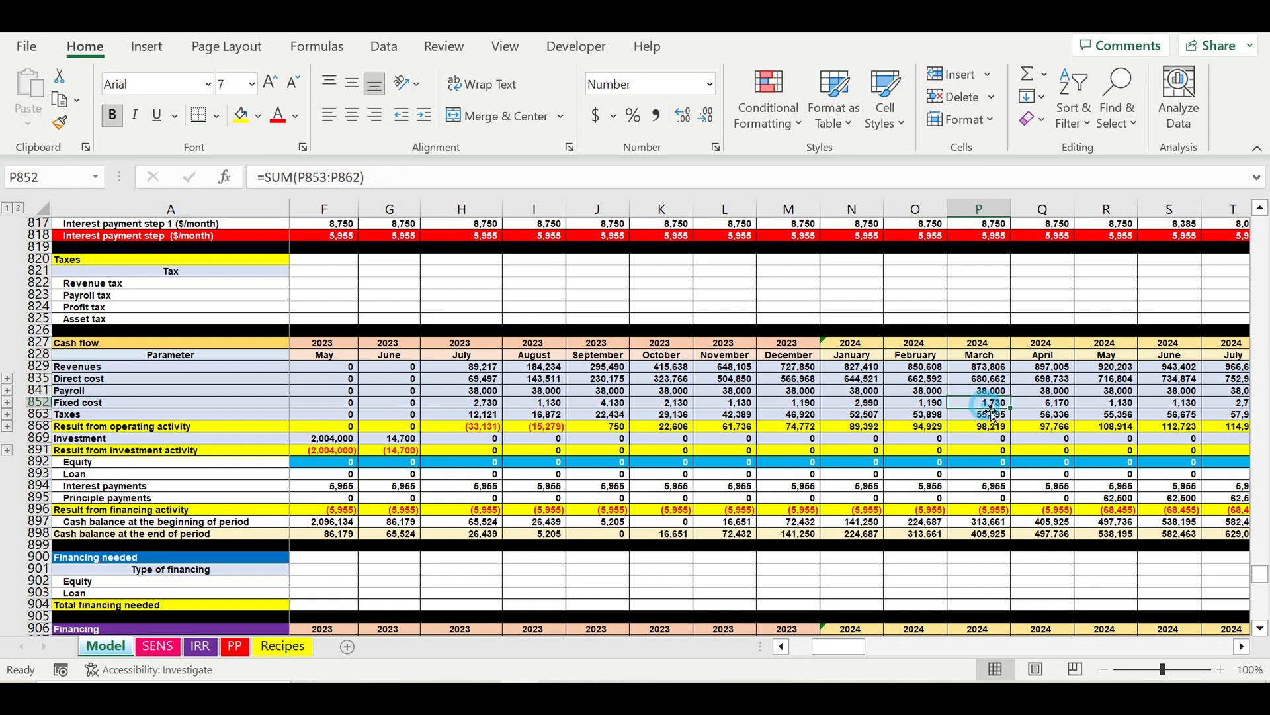
pyautogui.click(1001, 427)
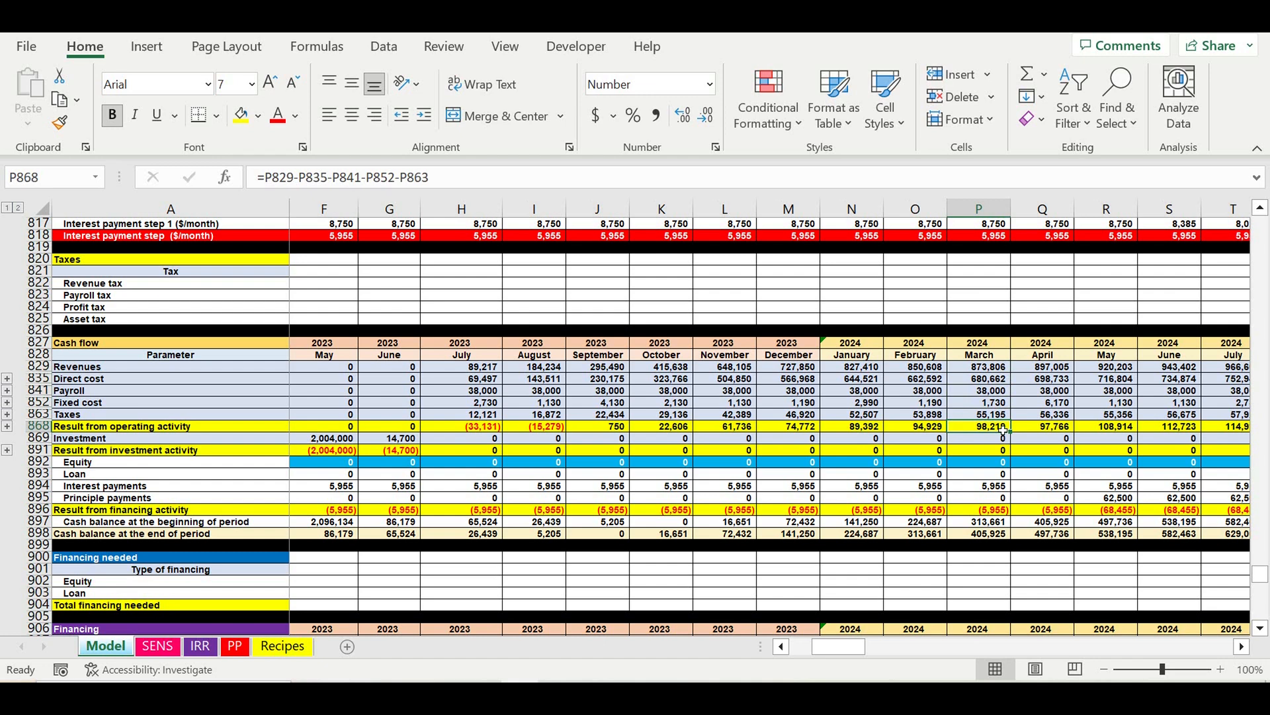
pyautogui.moveTo(993, 486); pyautogui.dragTo(991, 499)
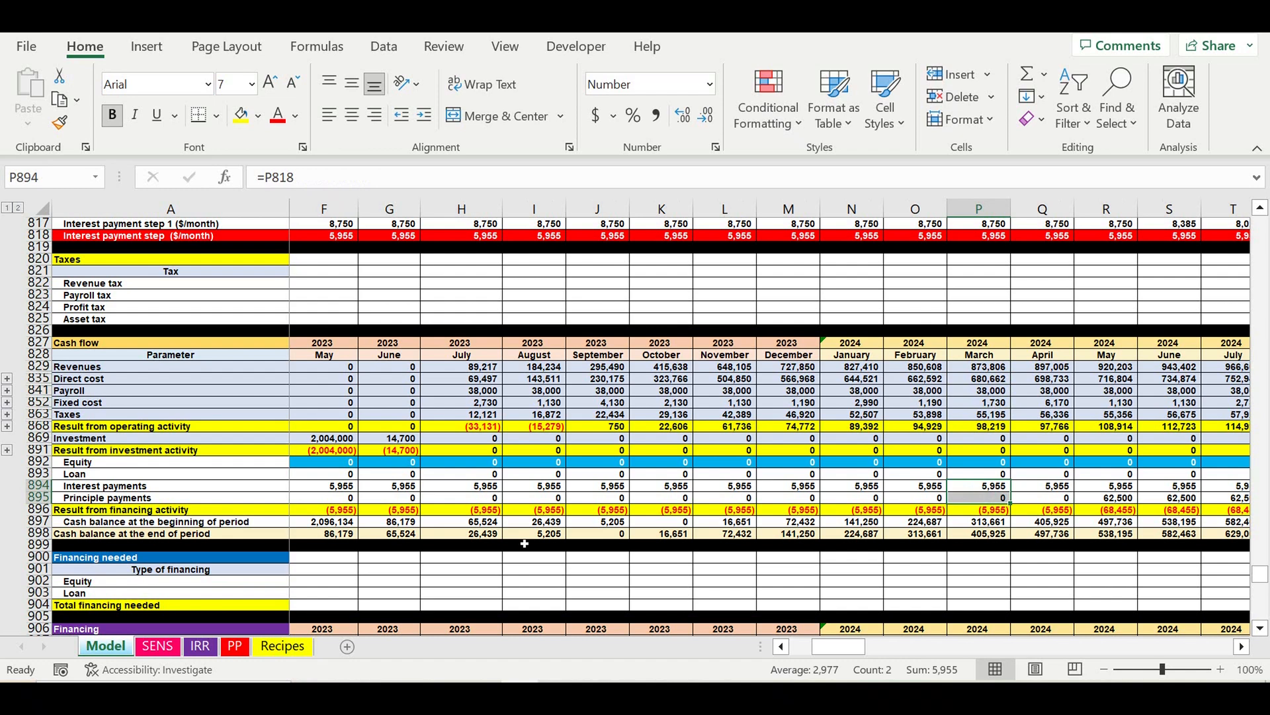
pyautogui.click(990, 425)
pyautogui.click(991, 534)
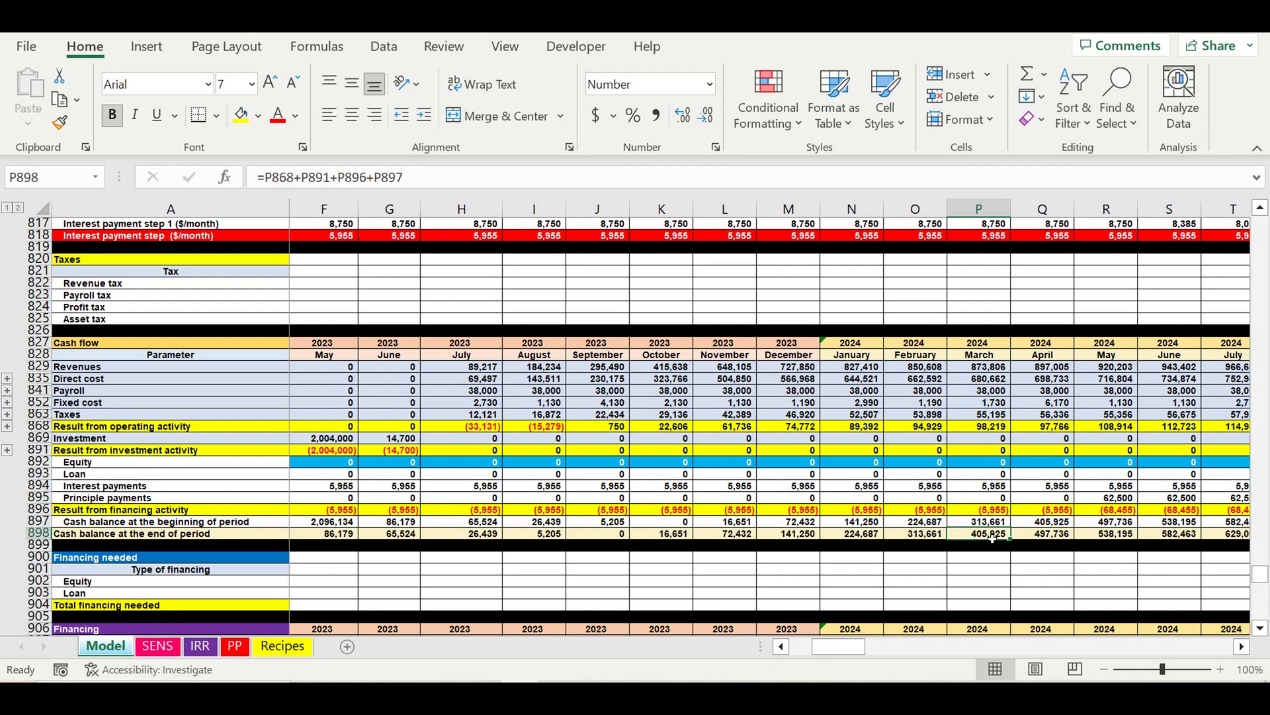
# Check the ending cash balances from April 2024 into 2025, then return to January 2023
pyautogui.click(1042, 535)
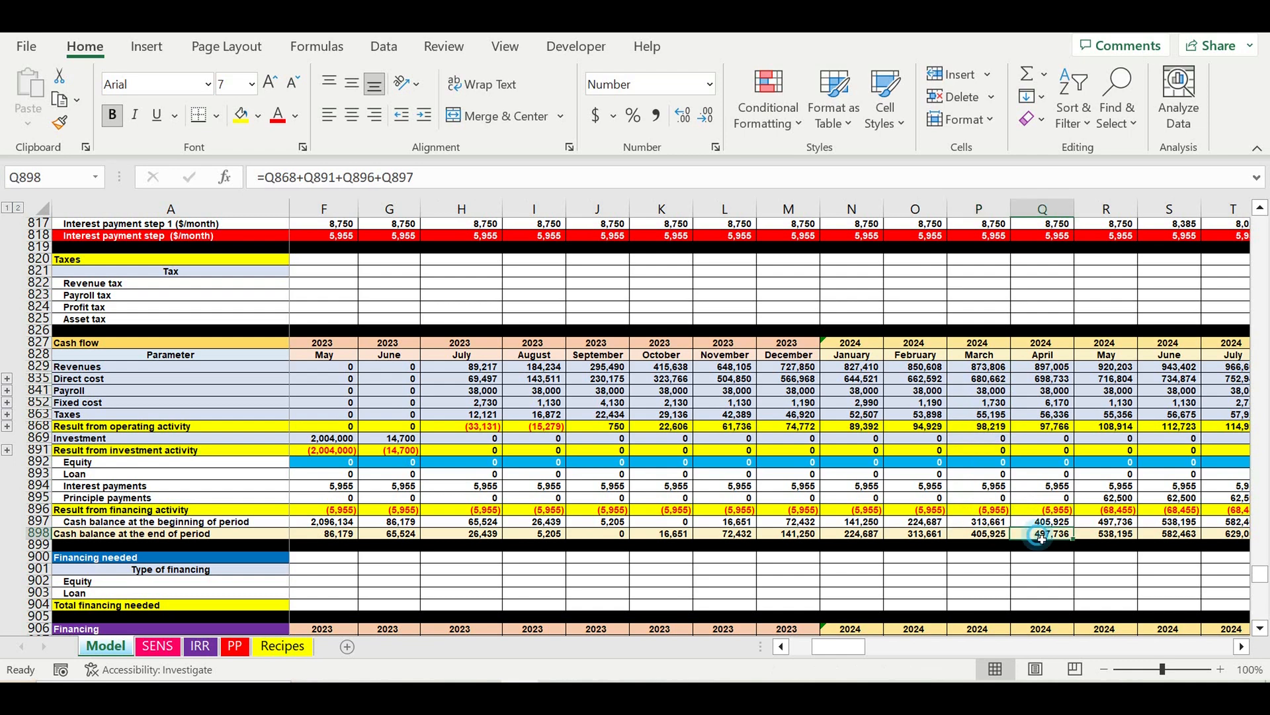
pyautogui.click(1092, 535)
pyautogui.click(1182, 536)
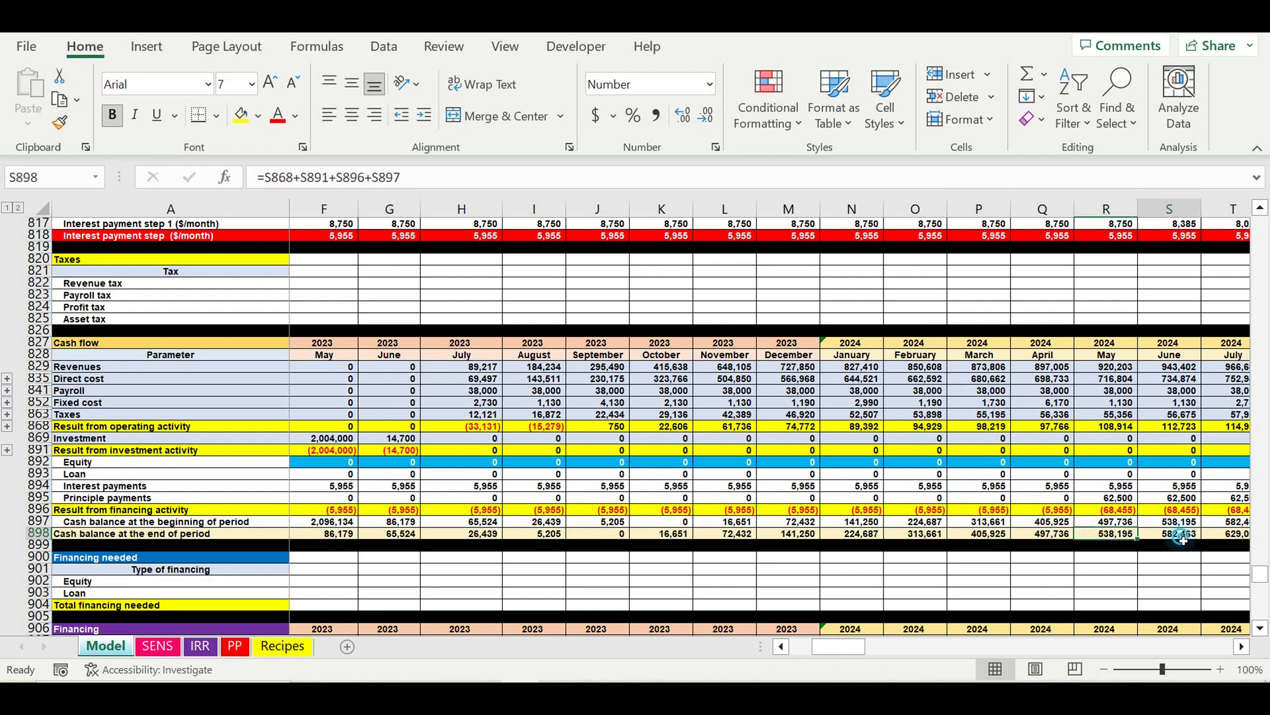
pyautogui.moveTo(842, 646); pyautogui.dragTo(890, 661)
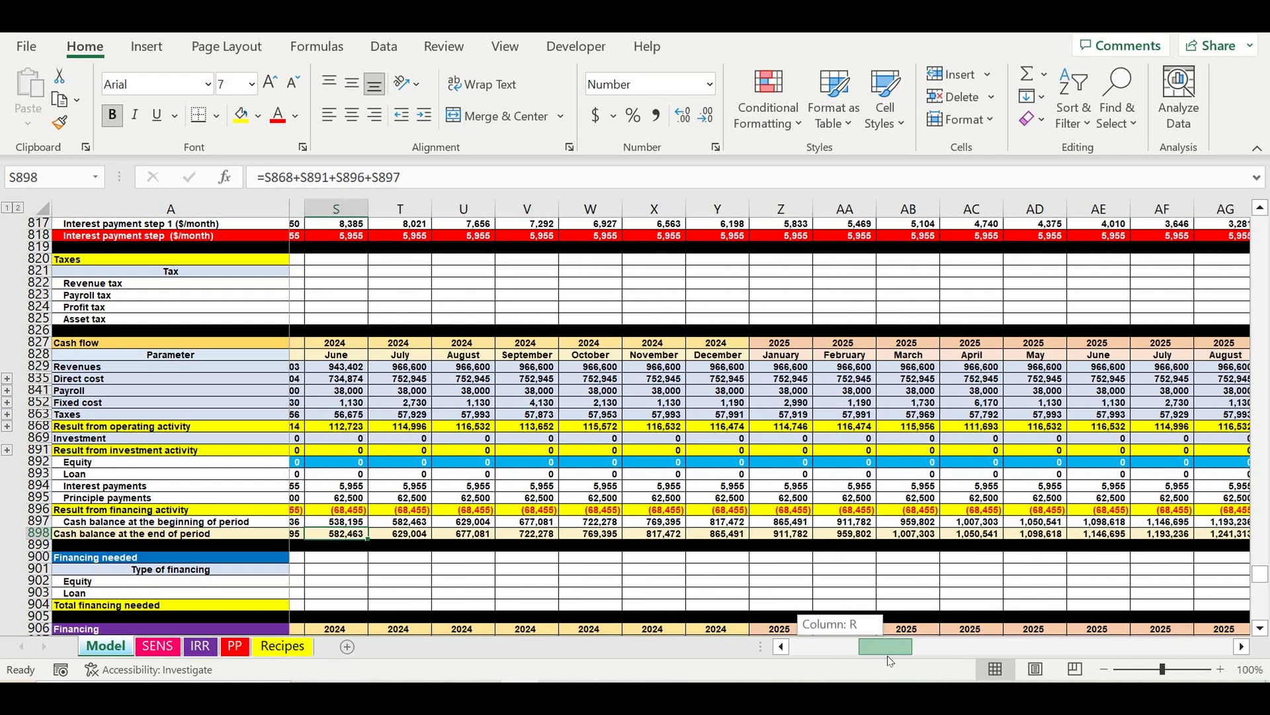
pyautogui.moveTo(890, 660); pyautogui.dragTo(806, 638)
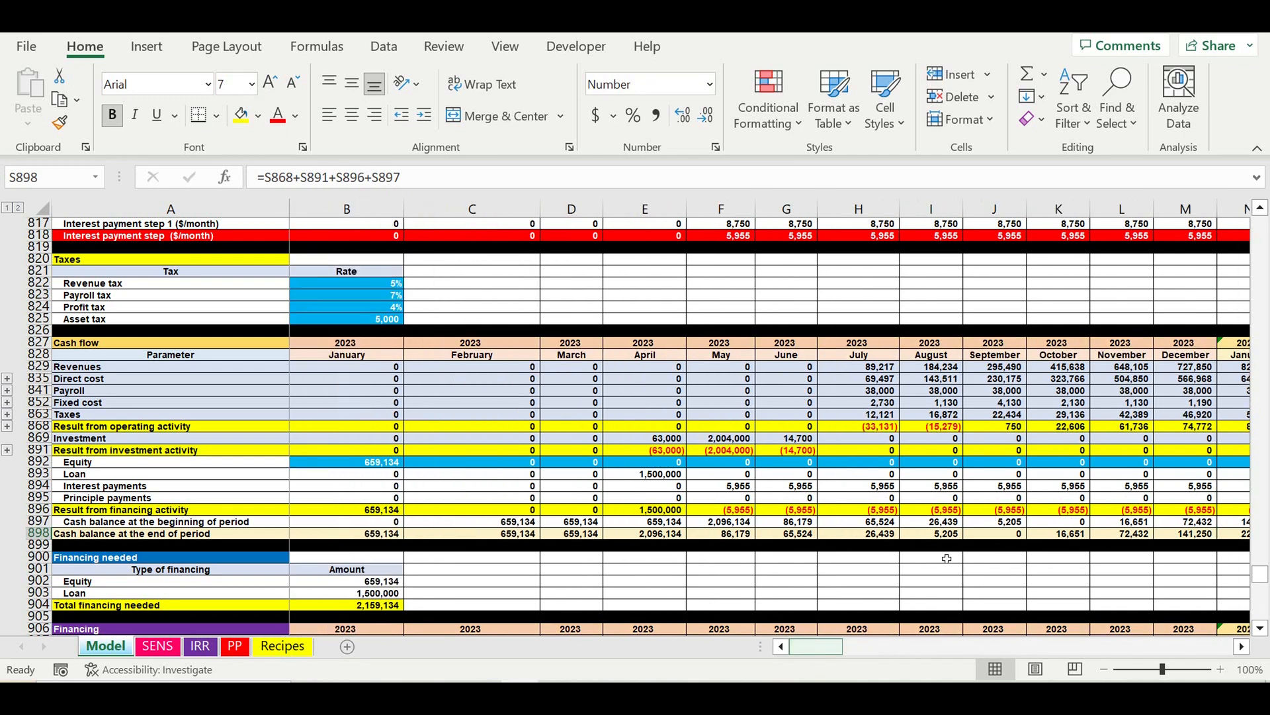
# Examine the ending cash balances from September 2023 to May 2024 and the October 2023 fixed cost
pyautogui.click(999, 534)
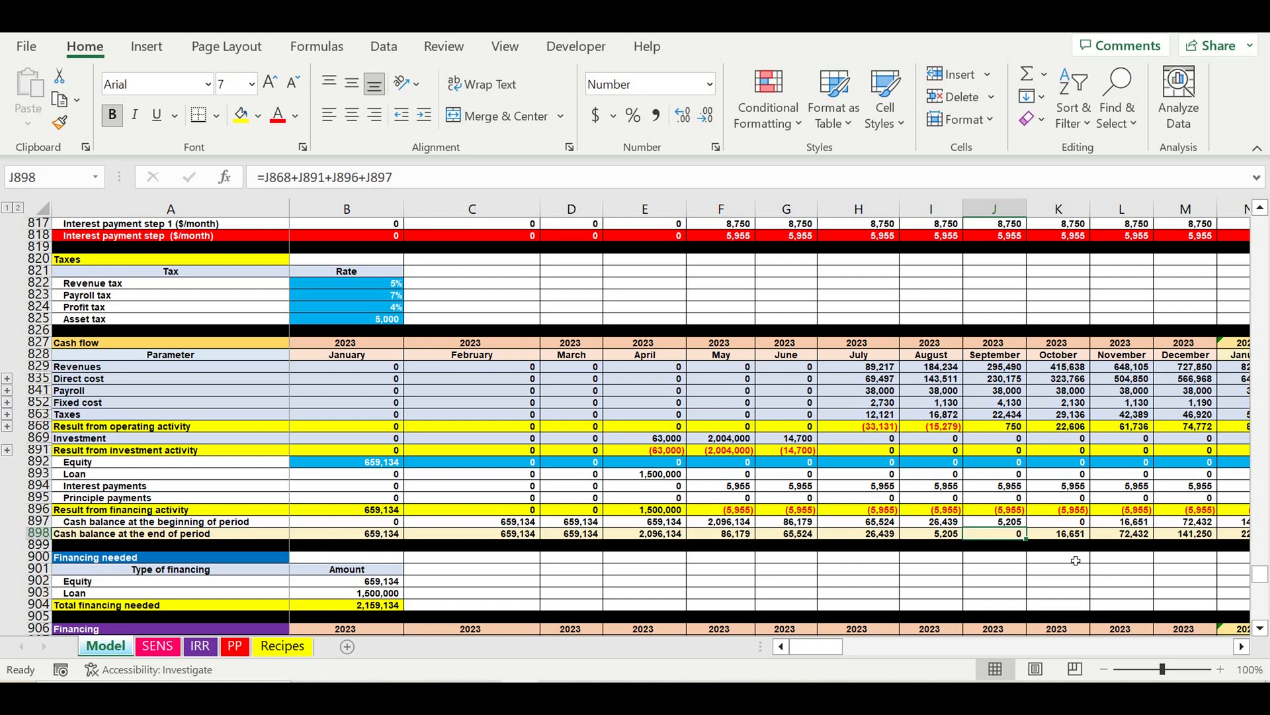
pyautogui.moveTo(1059, 533); pyautogui.dragTo(1149, 551)
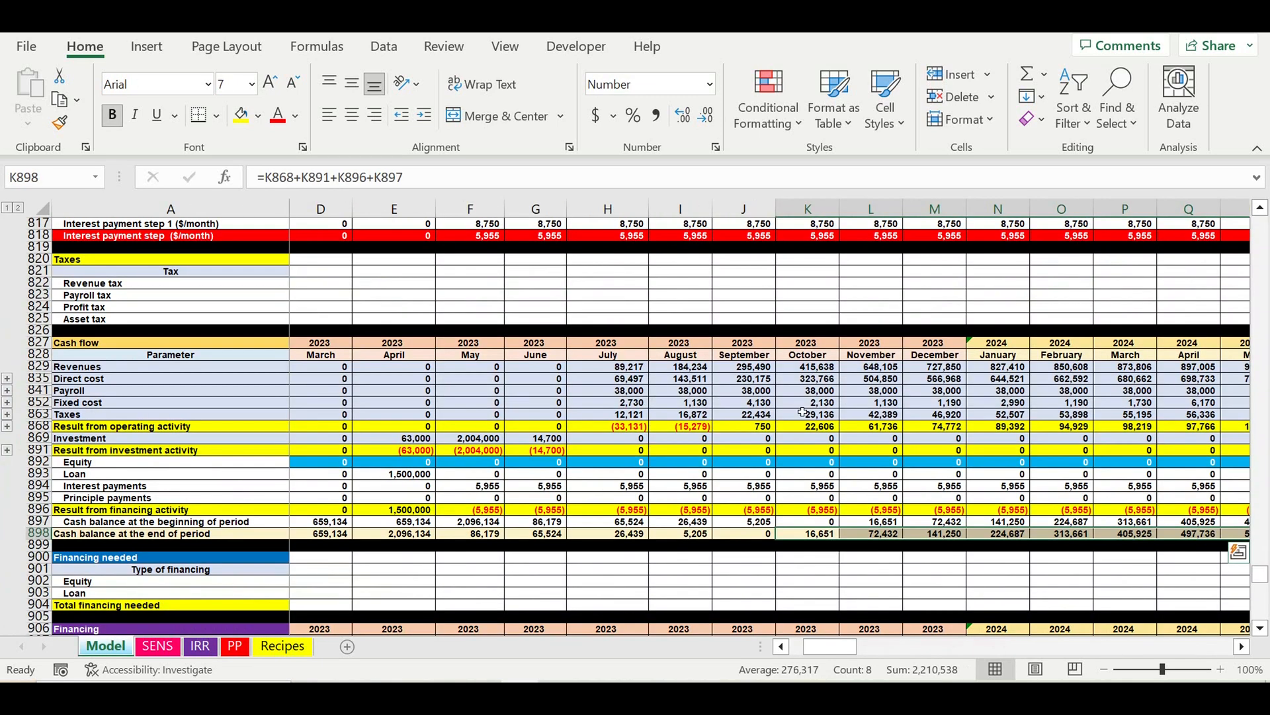
pyautogui.click(806, 403)
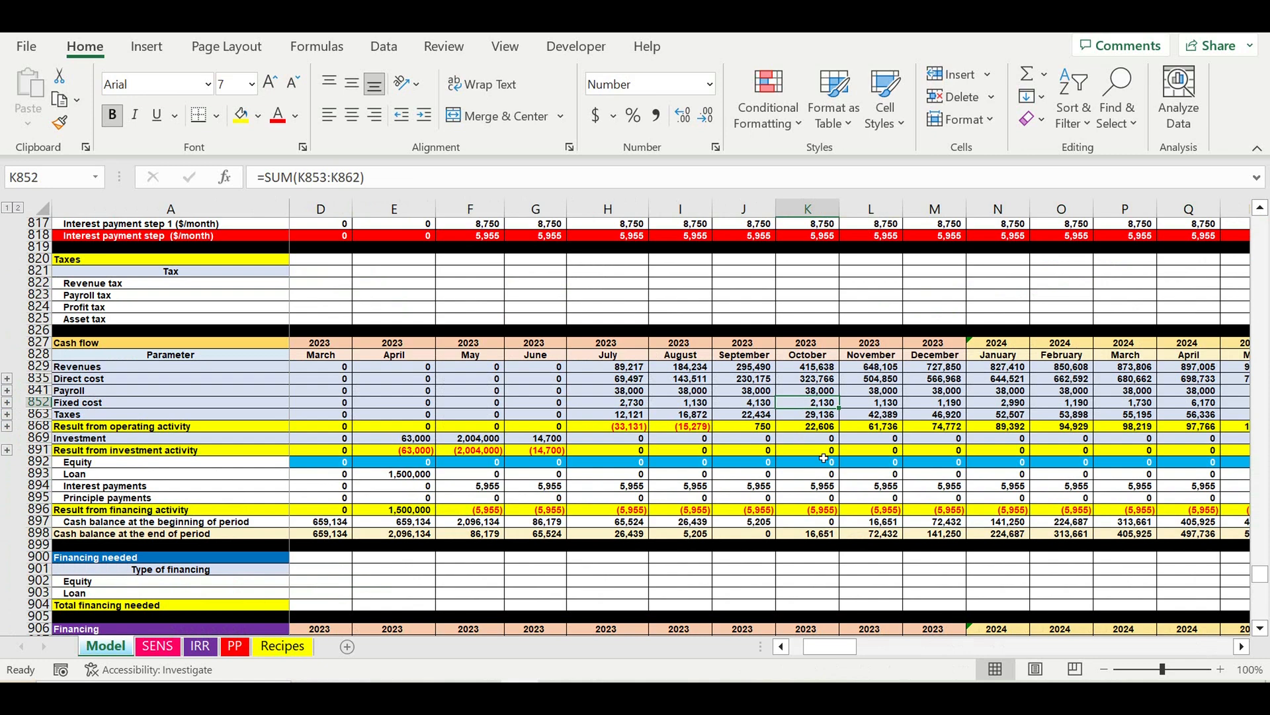
pyautogui.hscroll(-2, 824, 458)
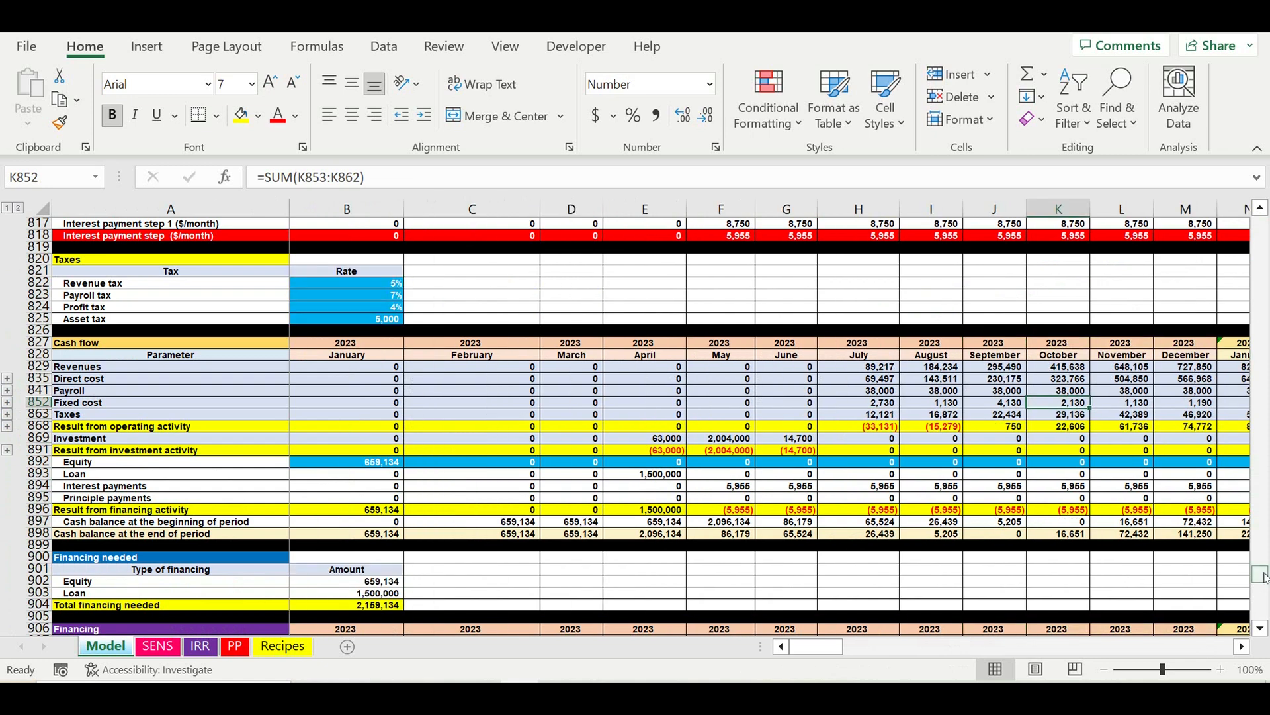
# Set the global sales plan coefficient to 80% in the List of products and check both payback charts on the PP sheet
pyautogui.moveTo(1260, 575); pyautogui.dragTo(1260, 225)
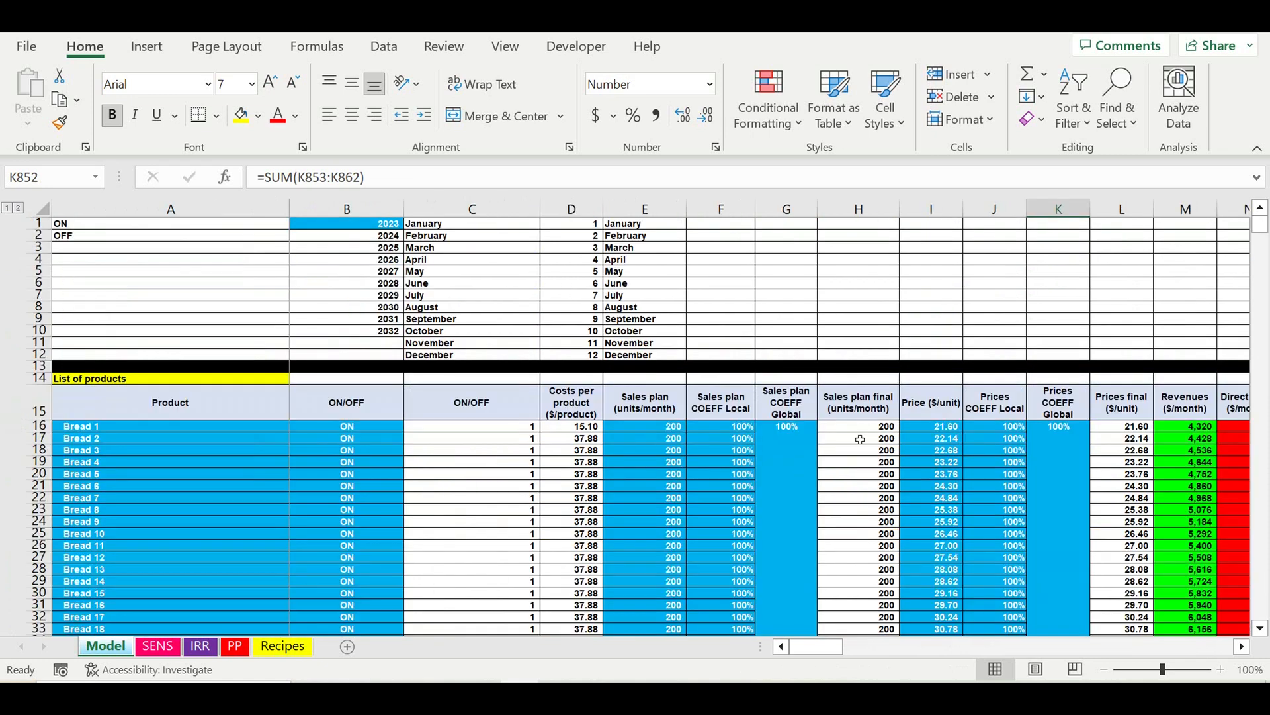
pyautogui.click(805, 445)
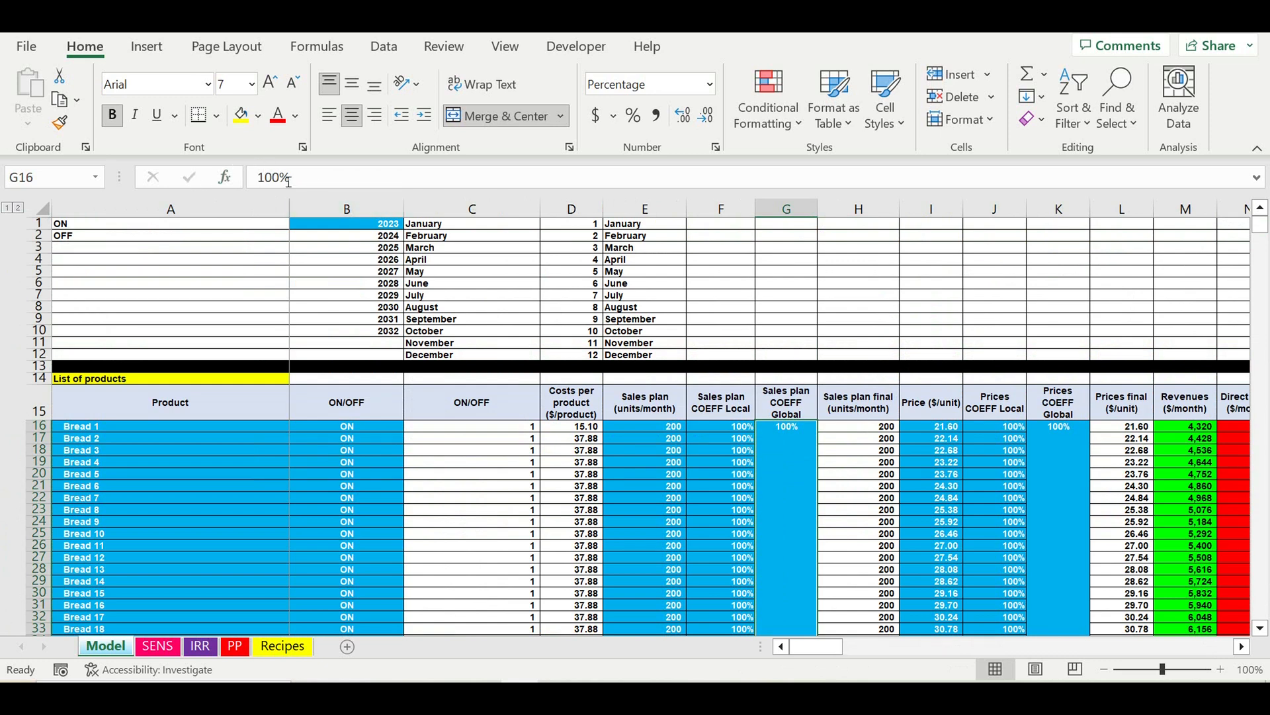
pyautogui.click(278, 179)
pyautogui.press('BackSpace')
pyautogui.press('BackSpace')
pyautogui.press('BackSpace')
pyautogui.write('80')
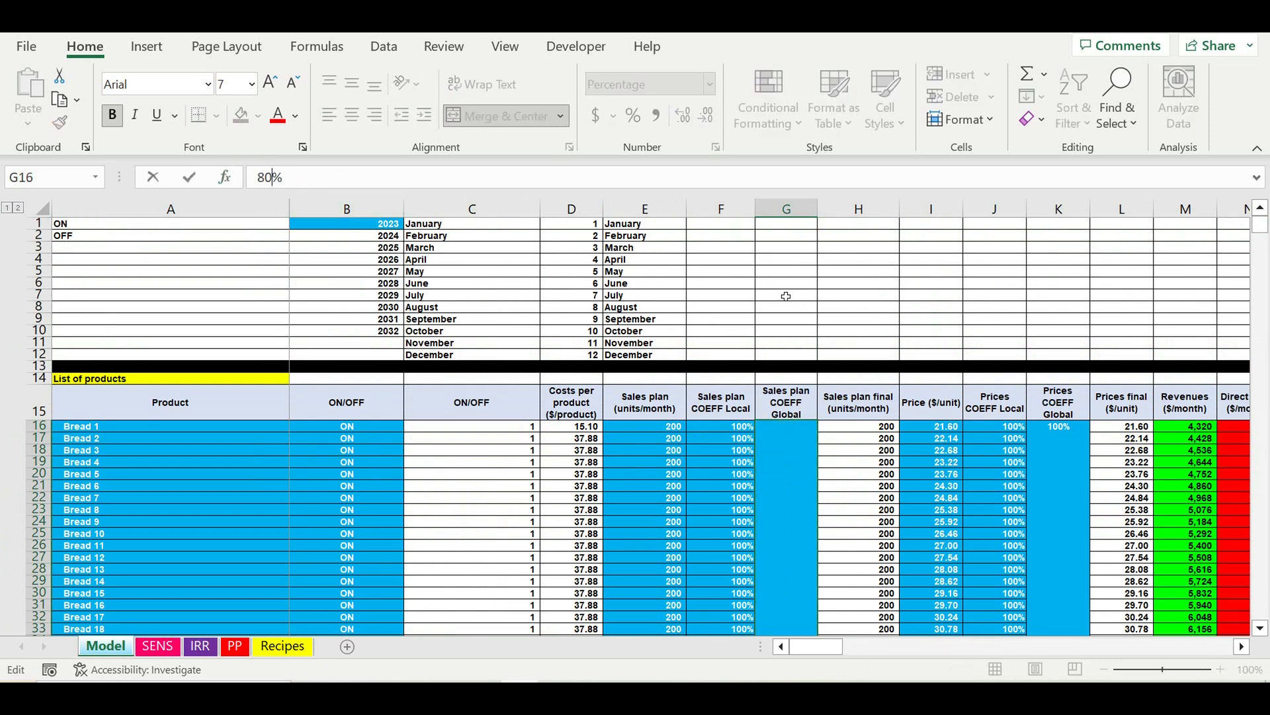
pyautogui.click(786, 295)
pyautogui.click(780, 434)
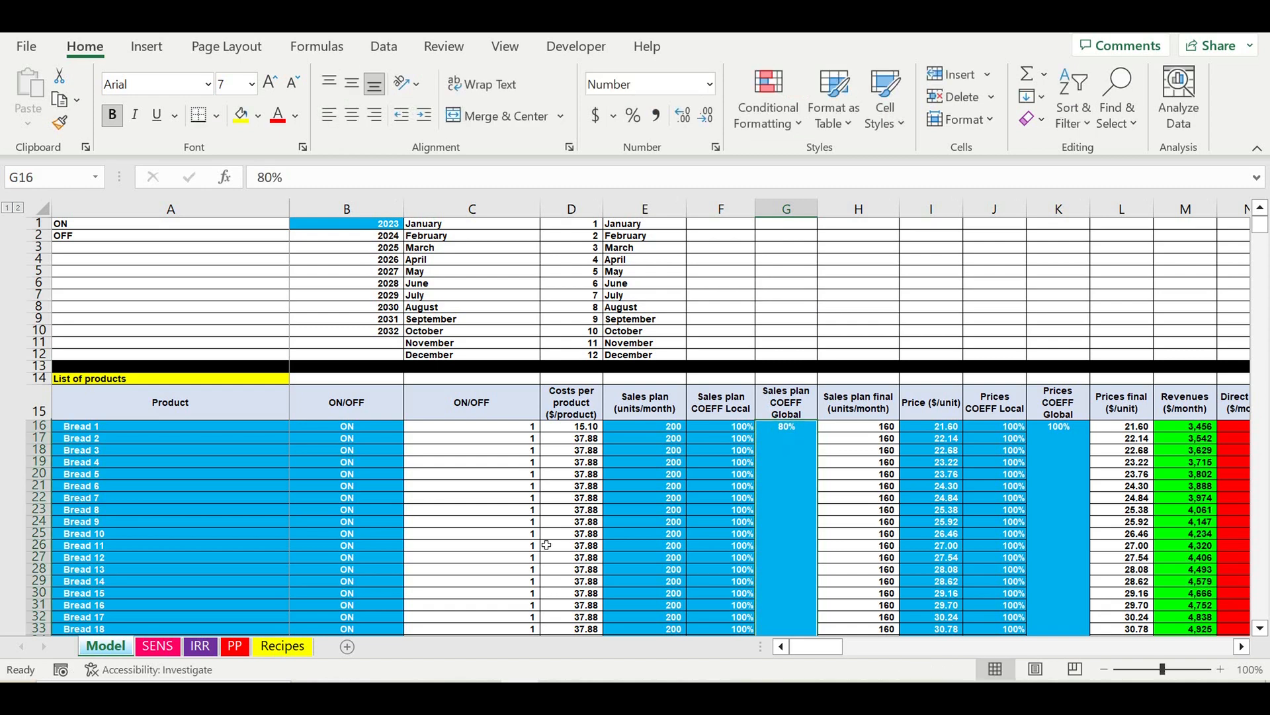
pyautogui.click(235, 652)
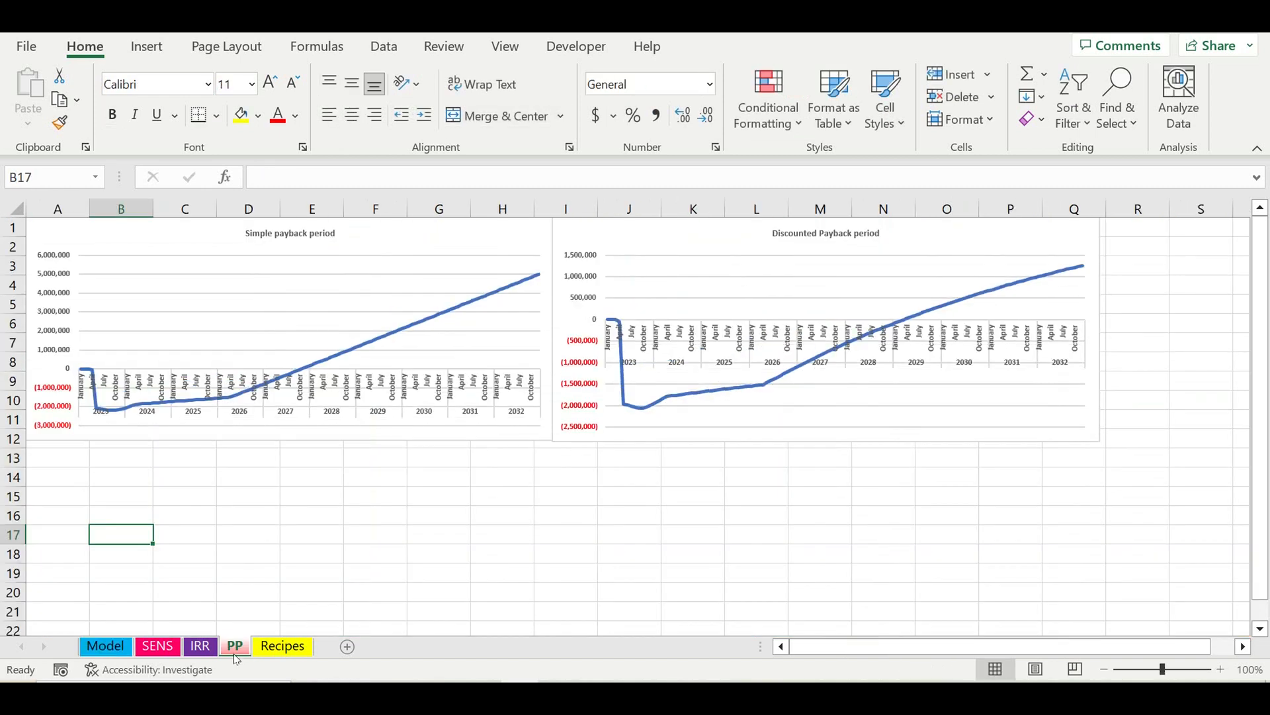
# Lower the Model sheet's global sales plan coefficient to 75% and recheck the simple and discounted payback charts
pyautogui.click(111, 647)
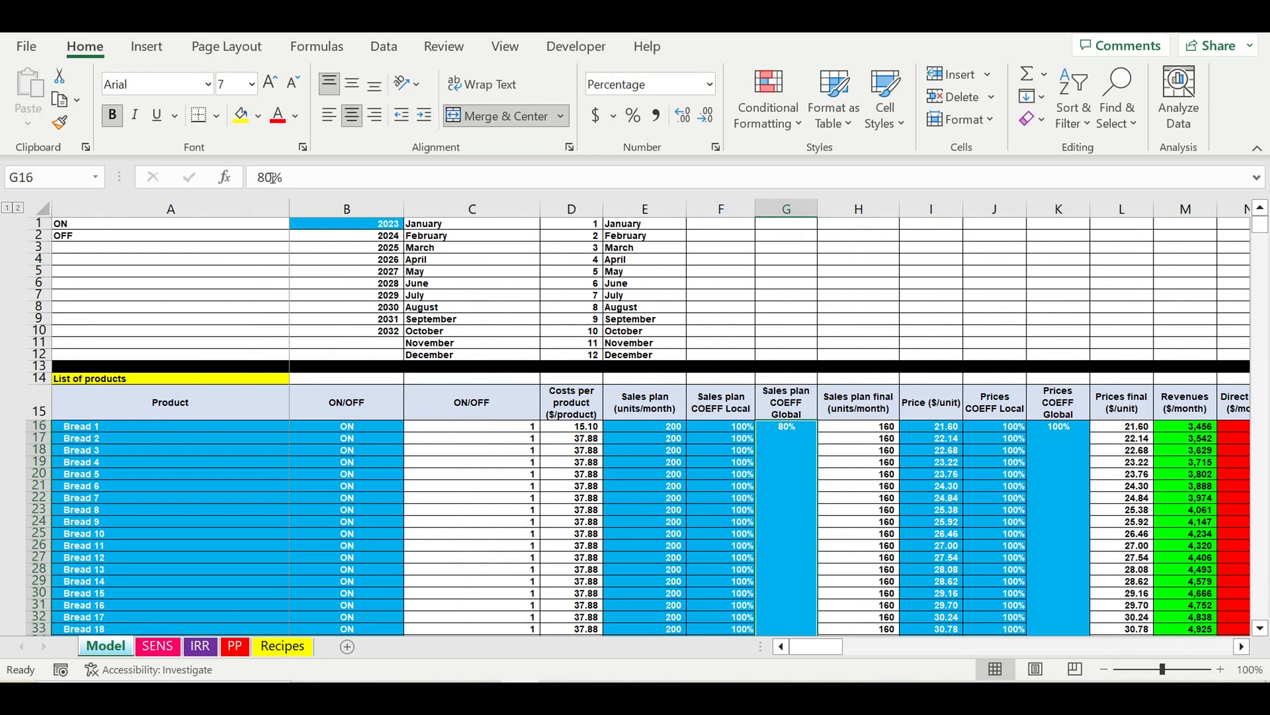
pyautogui.moveTo(272, 177); pyautogui.dragTo(248, 176)
pyautogui.write('75')
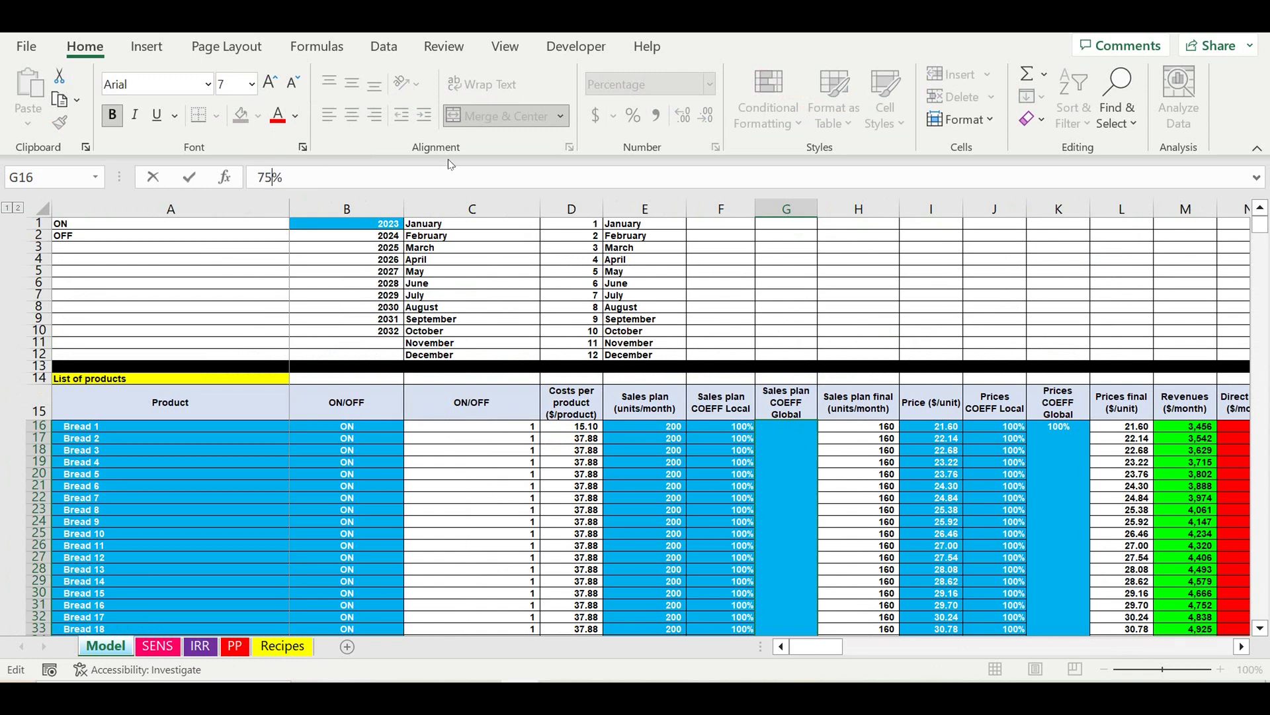
pyautogui.click(708, 245)
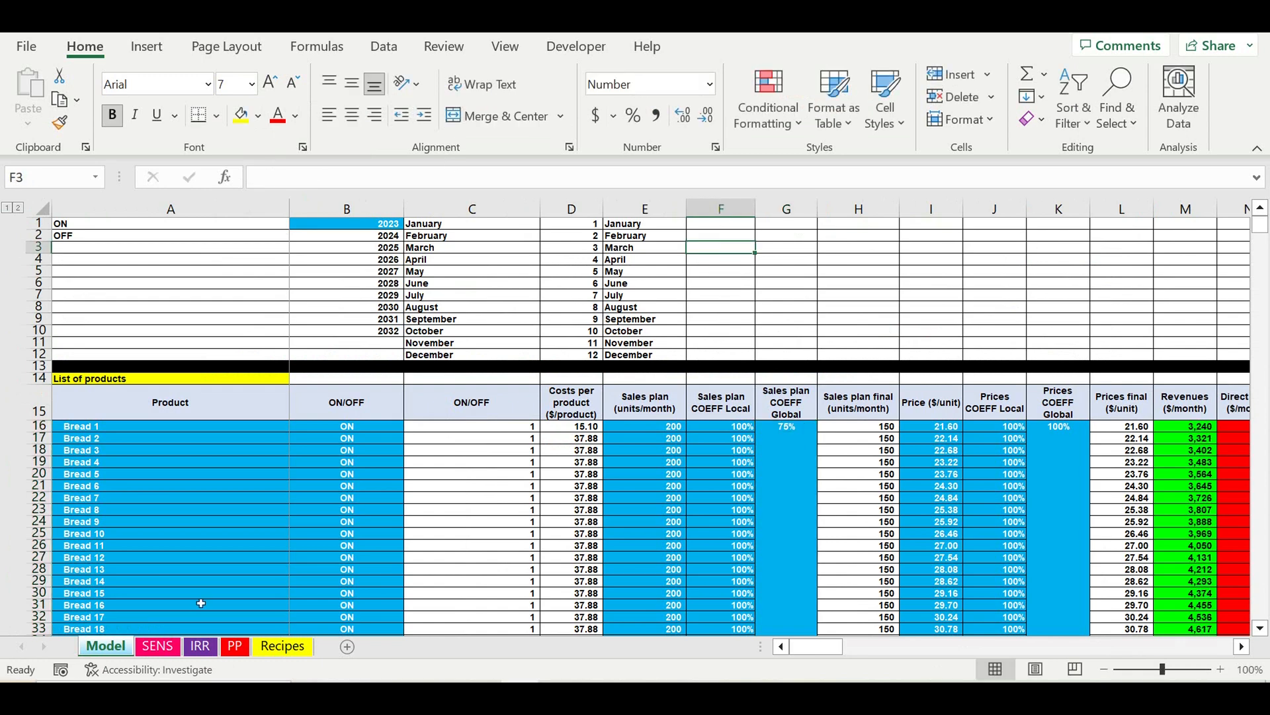
pyautogui.click(235, 645)
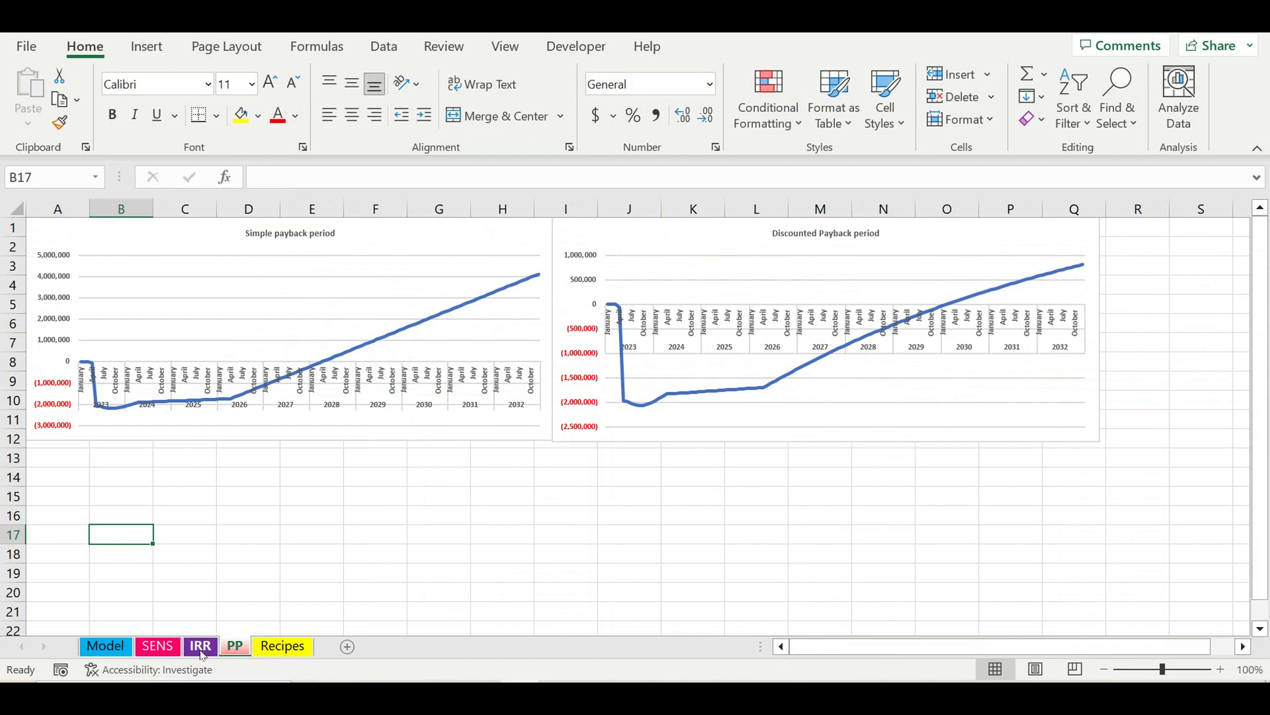
# Set the global sales plan coefficient to 70% and inspect the simple payback curve around April 2026 on the PP sheet
pyautogui.click(105, 645)
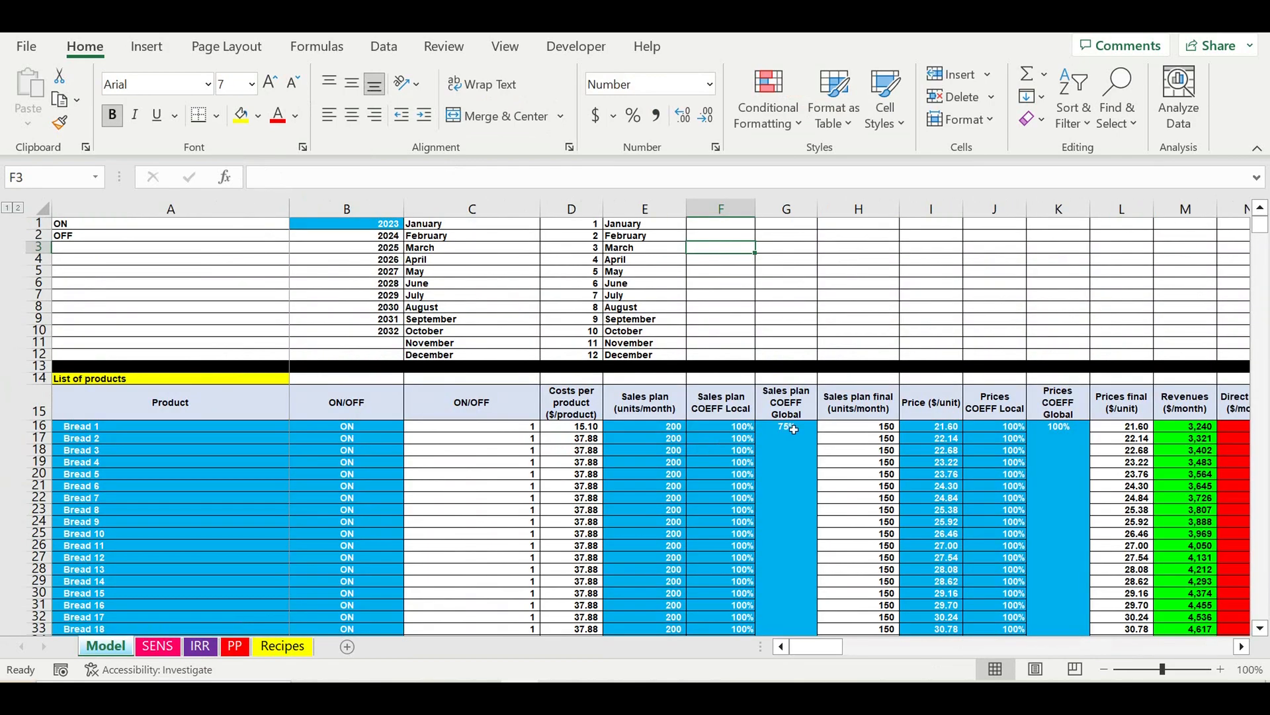
pyautogui.moveTo(265, 176); pyautogui.dragTo(271, 176)
pyautogui.write('0')
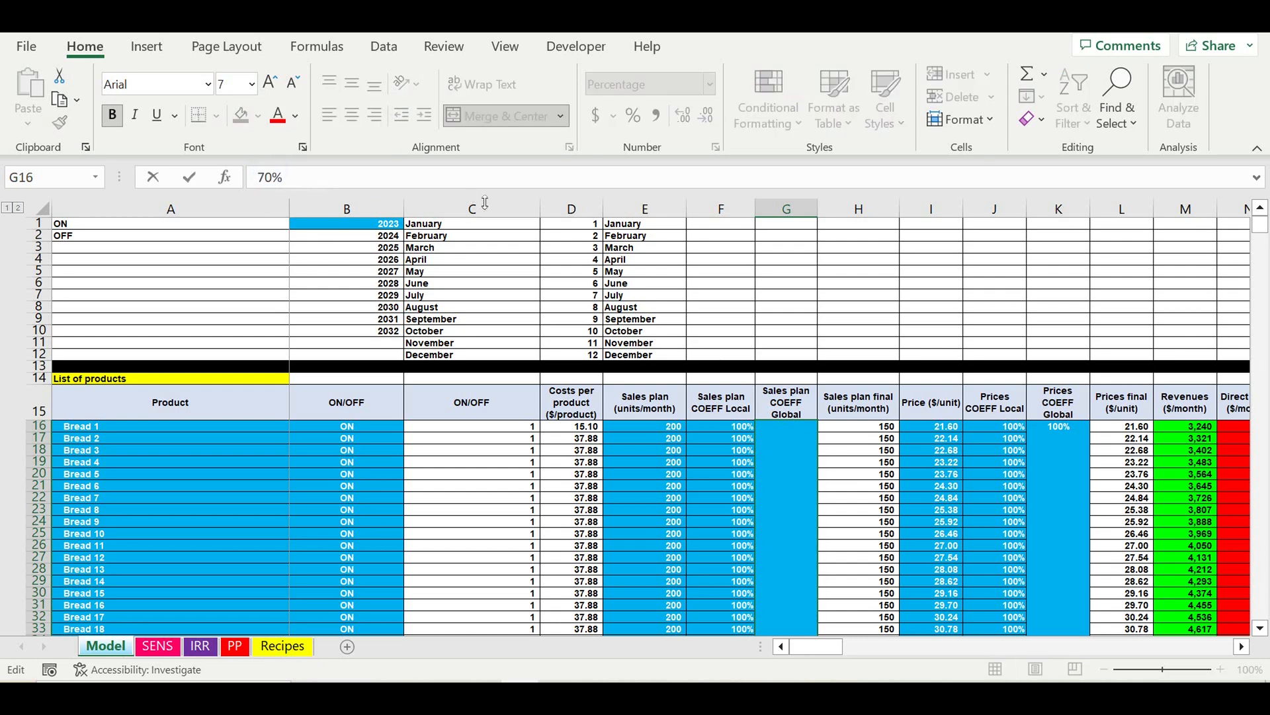
pyautogui.press('Return')
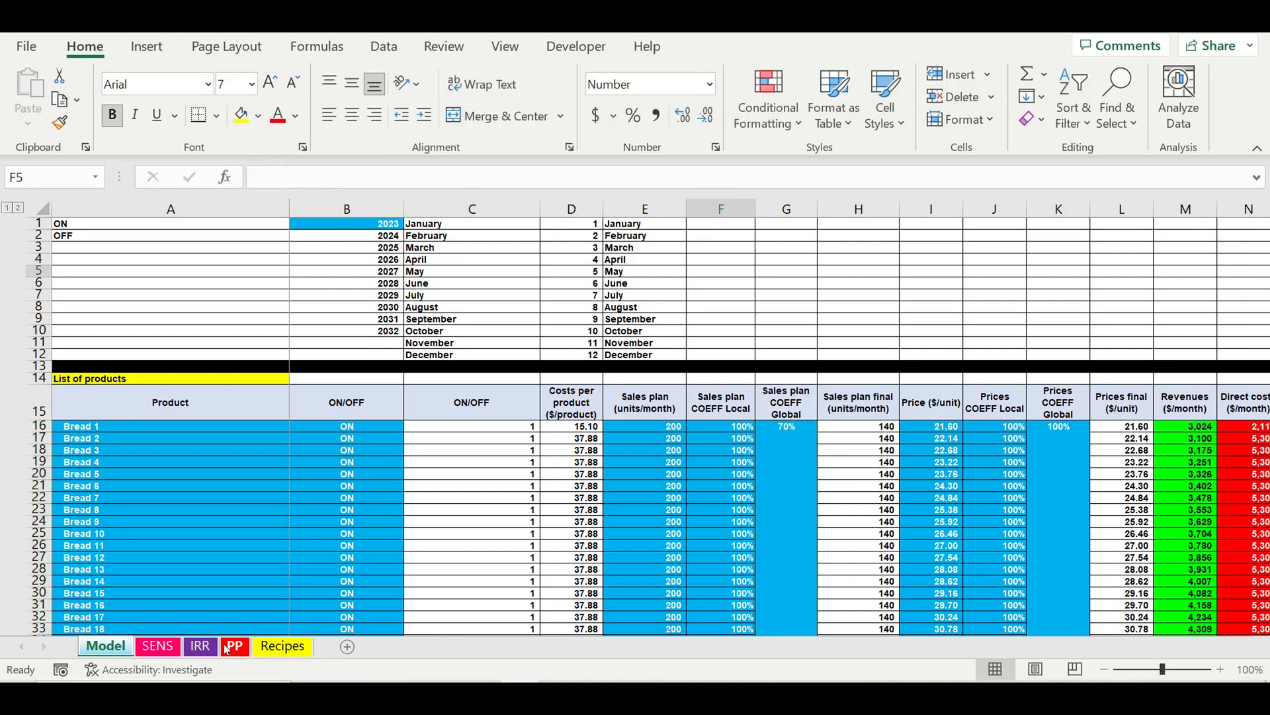
pyautogui.click(235, 646)
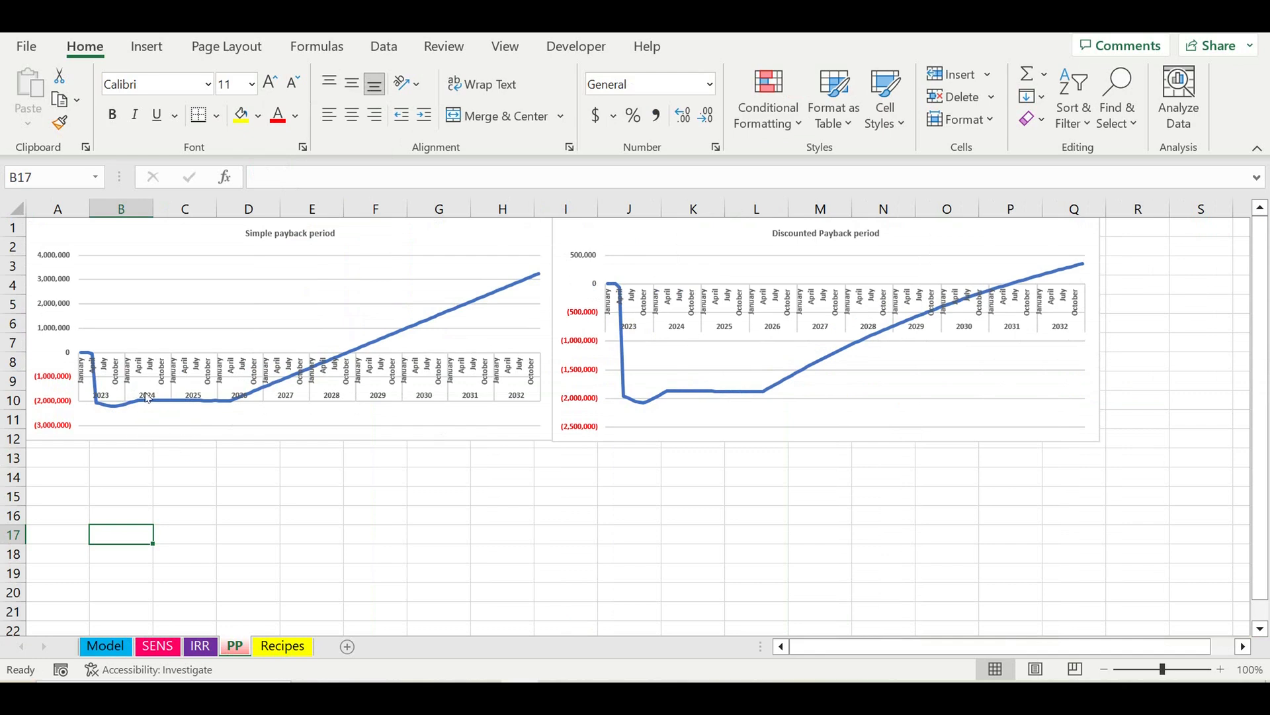
pyautogui.moveTo(231, 408)
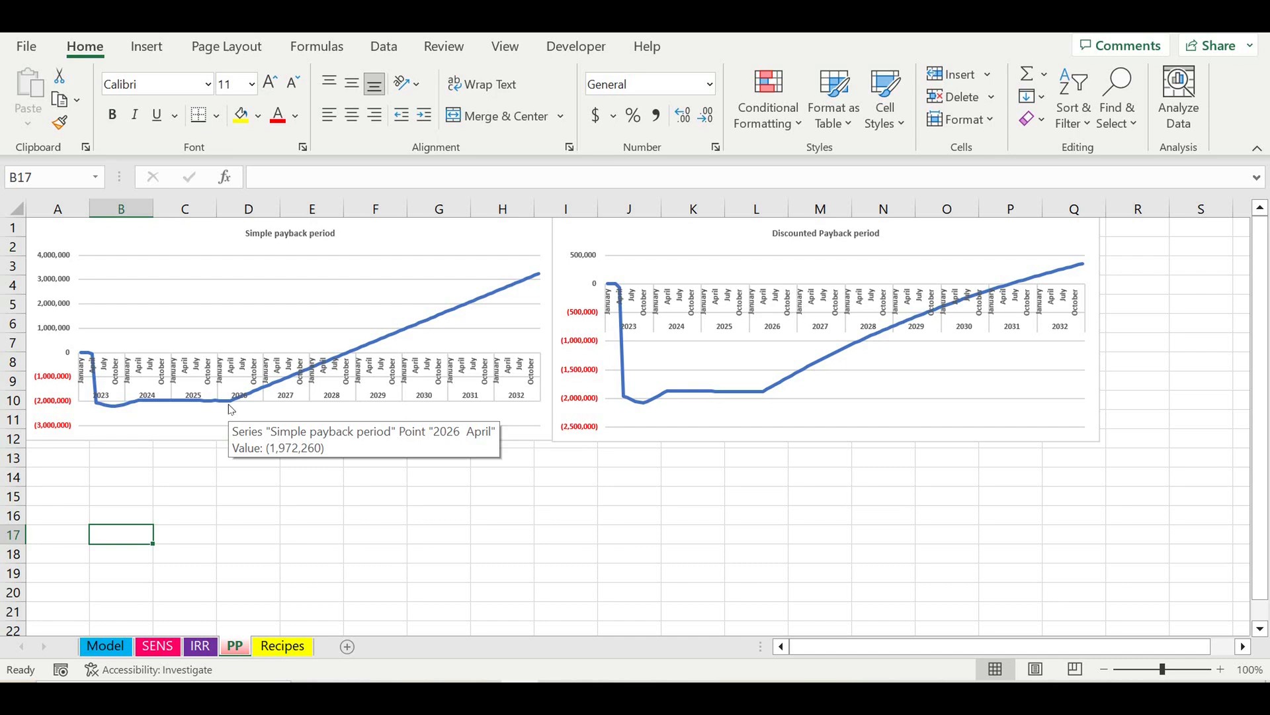
# In the Model sheet's Cash flow table, compare June 2024's operating activity result with its interest and principle payments
pyautogui.click(105, 645)
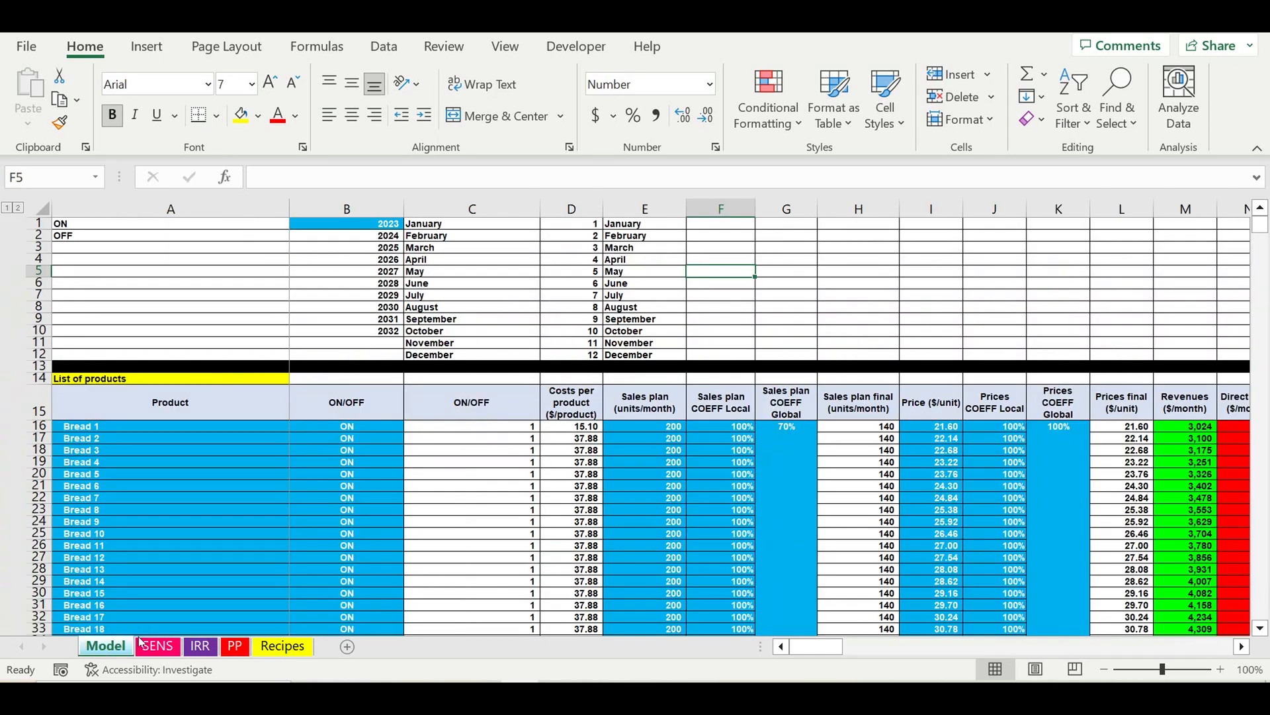
pyautogui.scroll(-7, 248, 609)
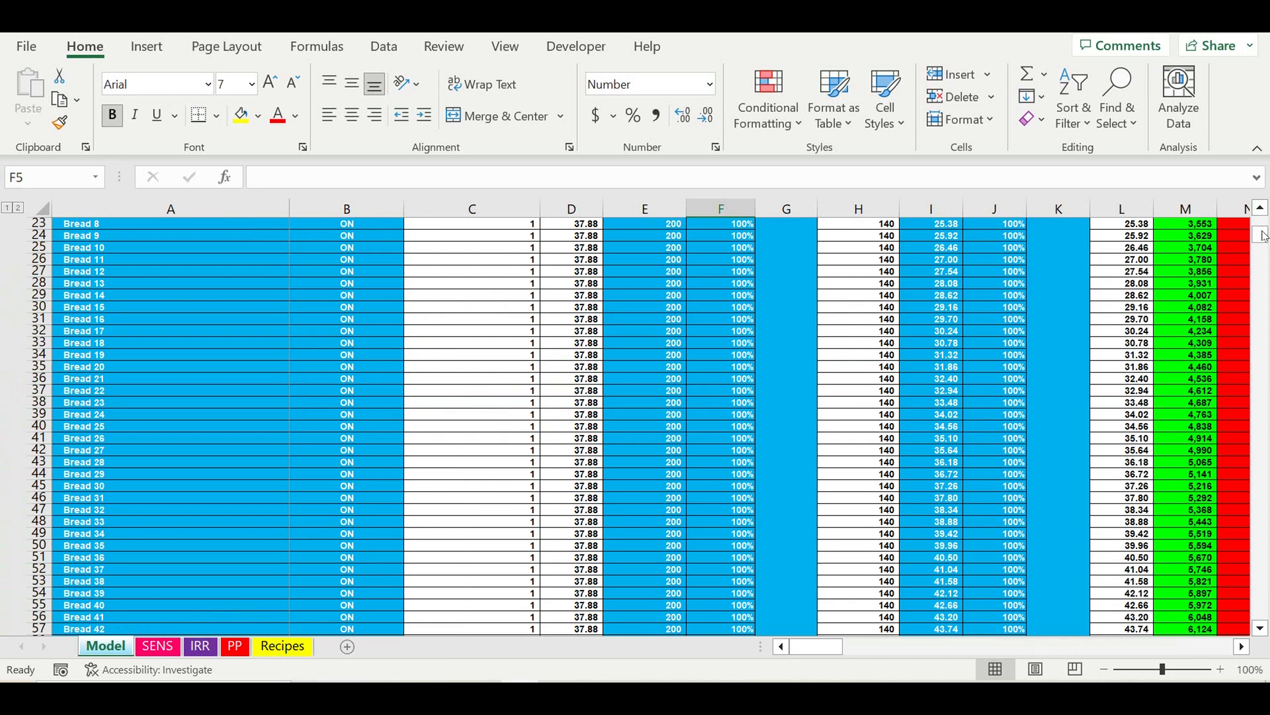
pyautogui.moveTo(1263, 236); pyautogui.dragTo(1258, 678)
pyautogui.scroll(5, 926, 542)
pyautogui.scroll(19, 929, 542)
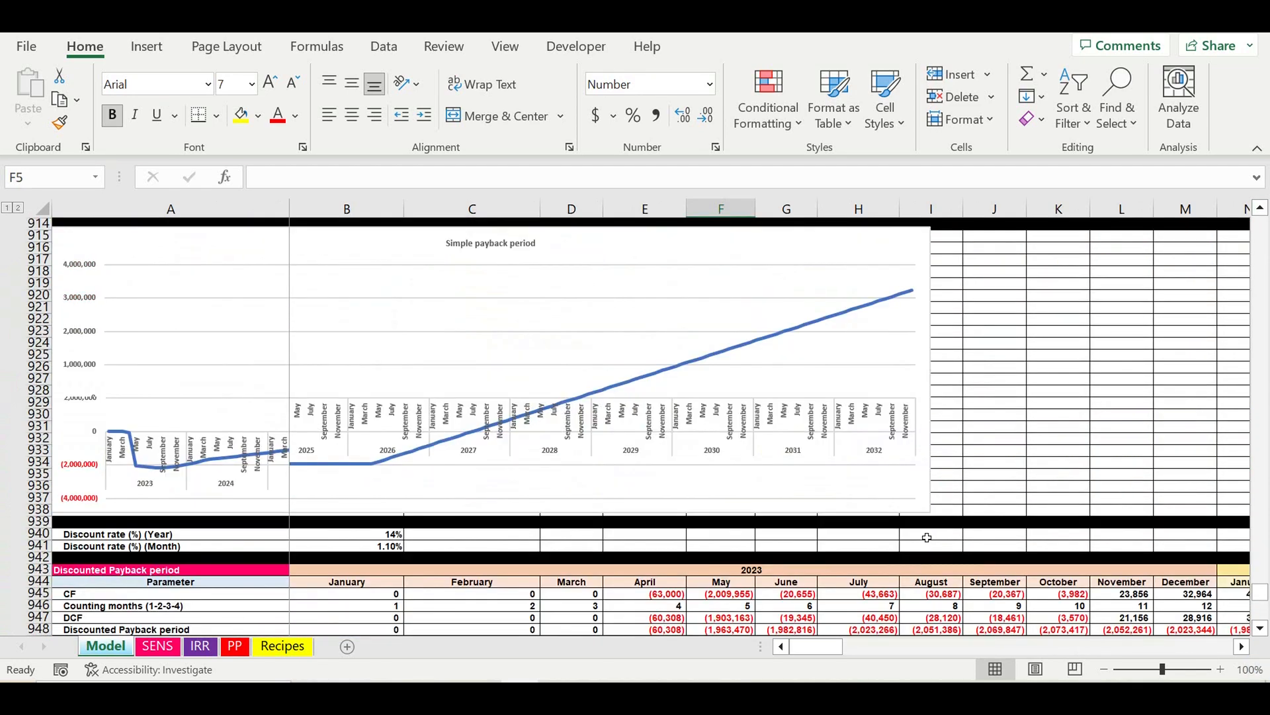
pyautogui.scroll(4, 927, 537)
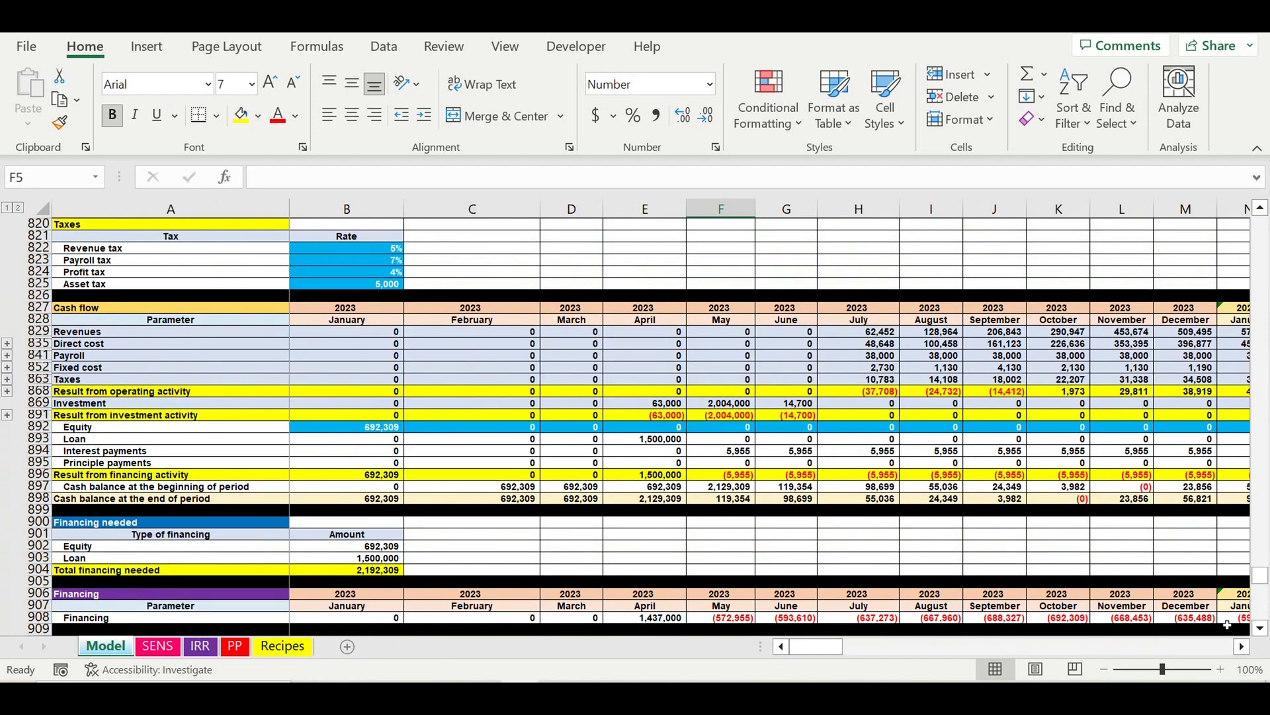
pyautogui.click(1243, 647)
pyautogui.click(1242, 647)
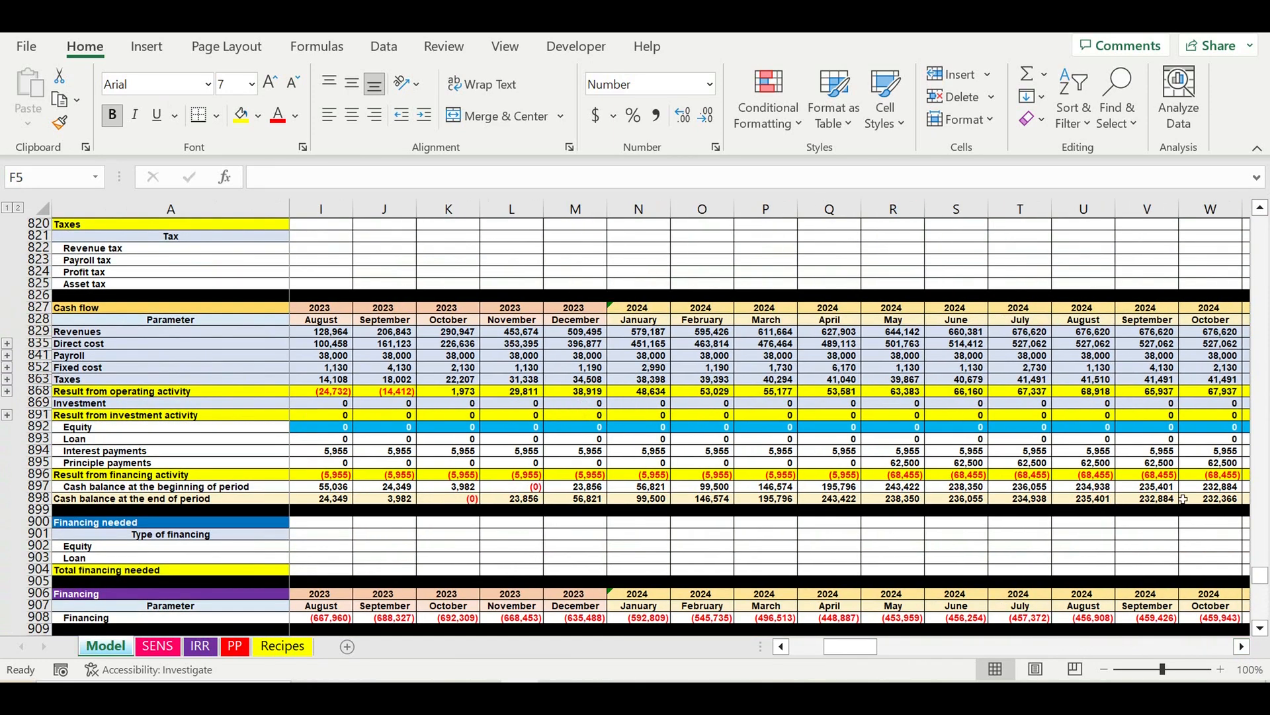
pyautogui.click(958, 393)
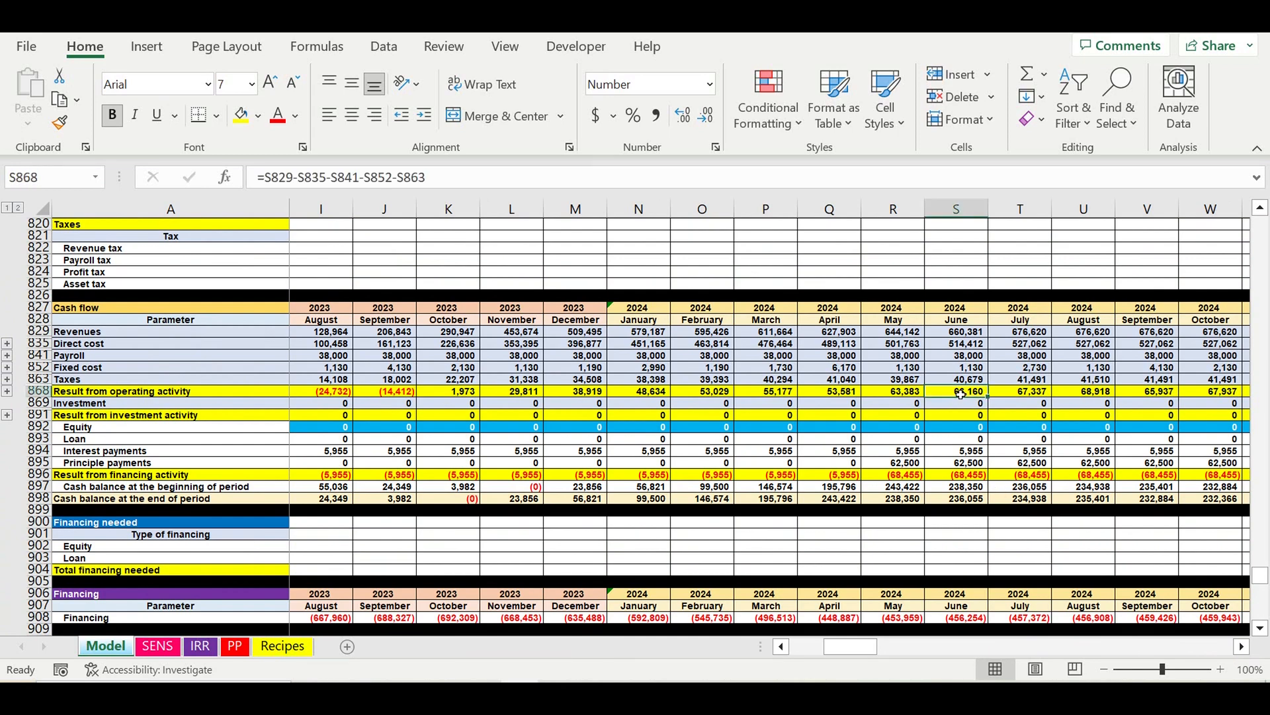
pyautogui.click(961, 454)
pyautogui.moveTo(961, 454); pyautogui.dragTo(960, 464)
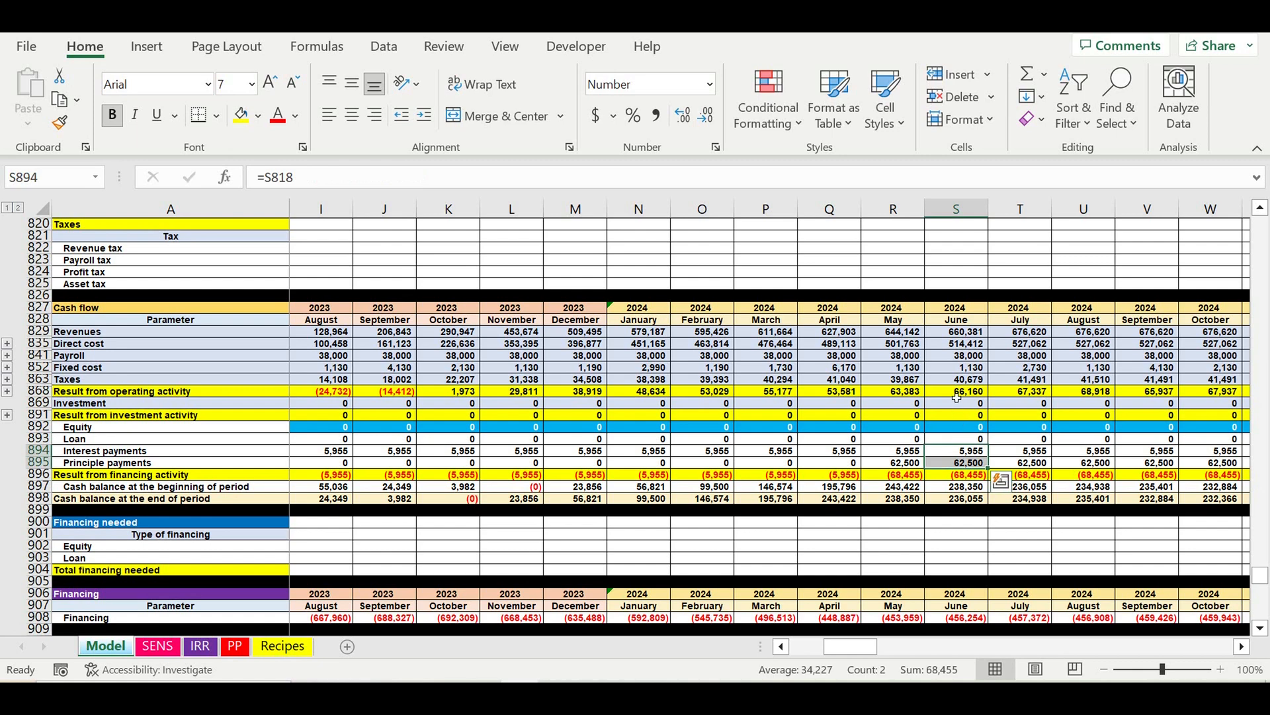
pyautogui.click(956, 397)
pyautogui.click(967, 463)
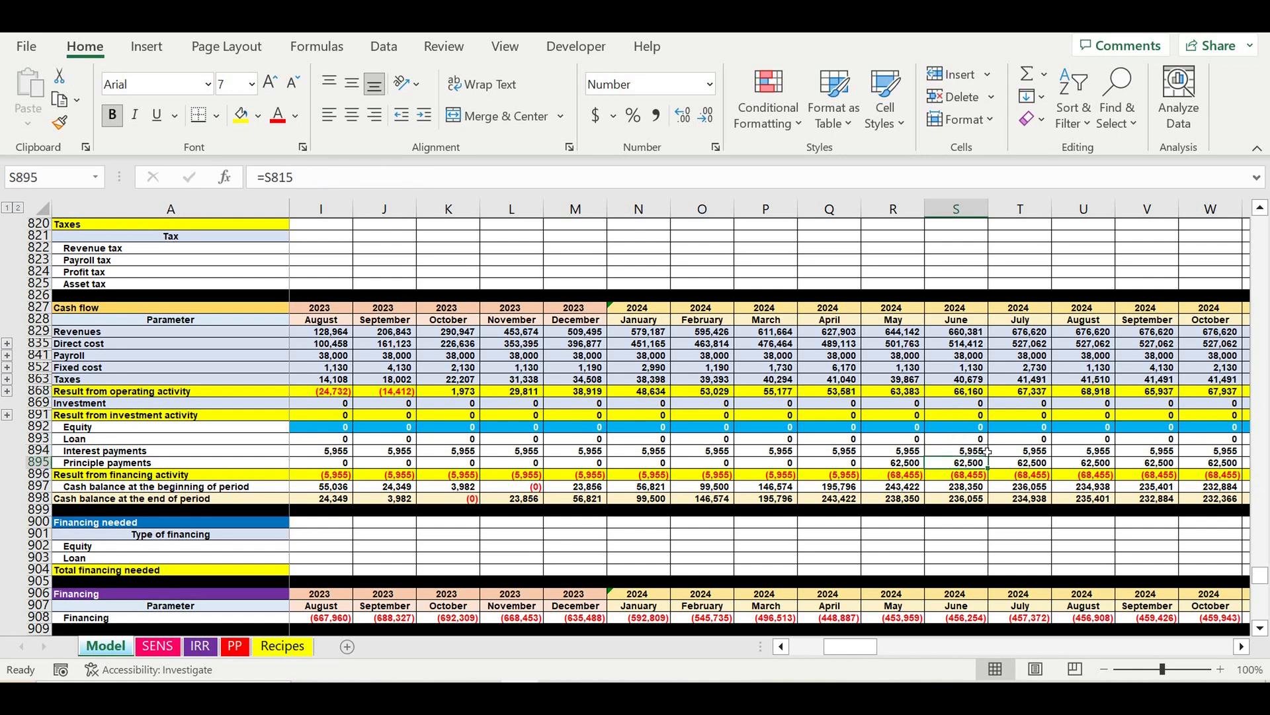
# Compare July 2024's operating activity result with that month's interest and principle payments
pyautogui.click(1046, 393)
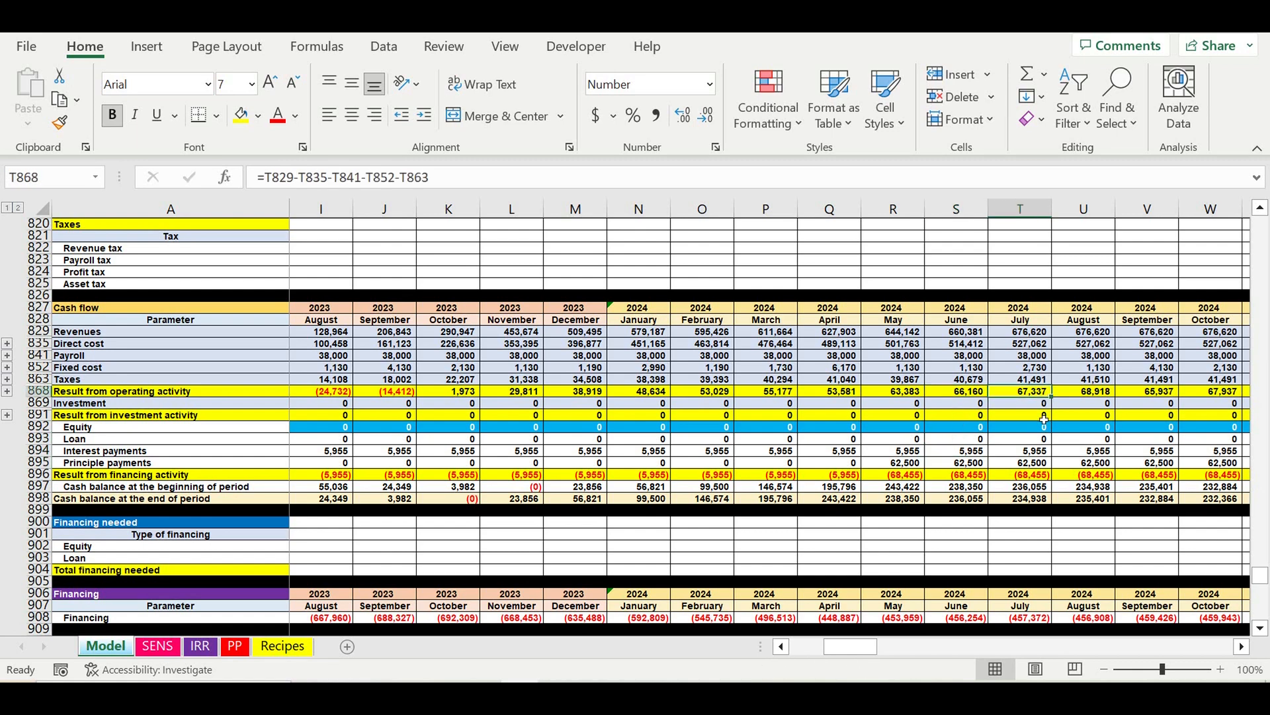
pyautogui.click(1022, 451)
pyautogui.moveTo(1018, 458); pyautogui.dragTo(1020, 463)
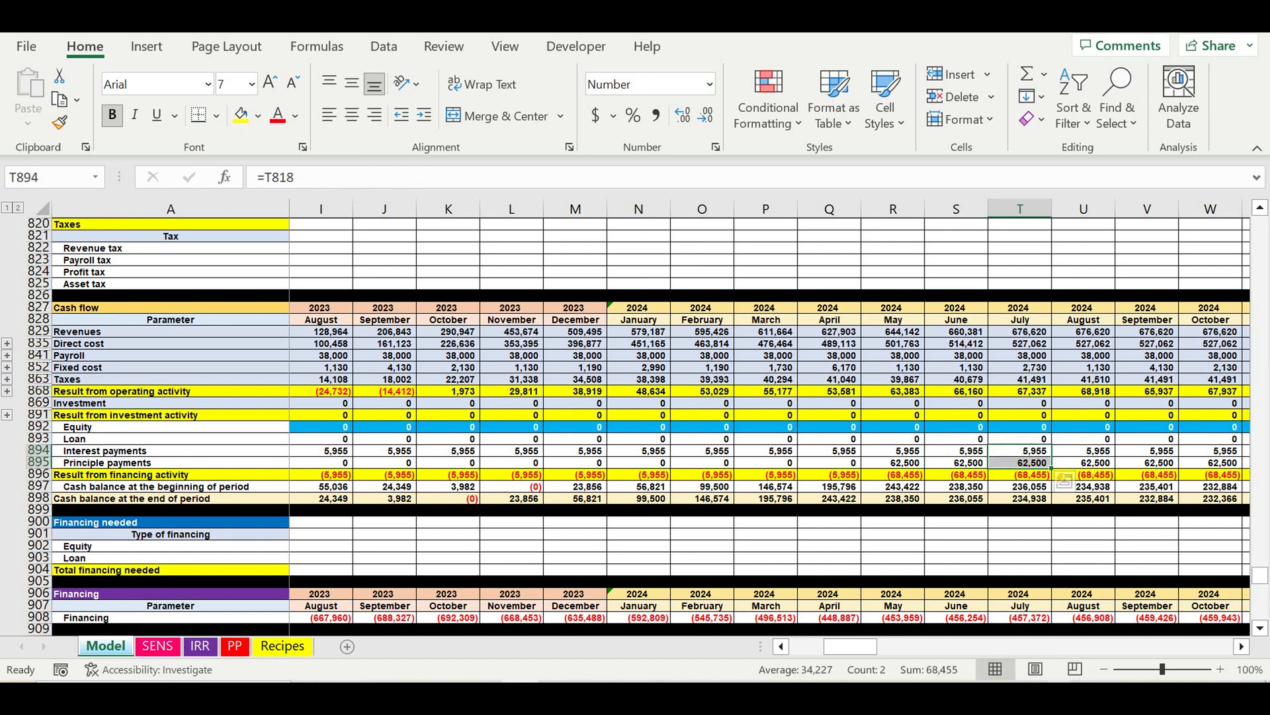
# Set the global sales plan coefficient to 100% in the List of products, and undo that change
pyautogui.hscroll(-5, 767, 404)
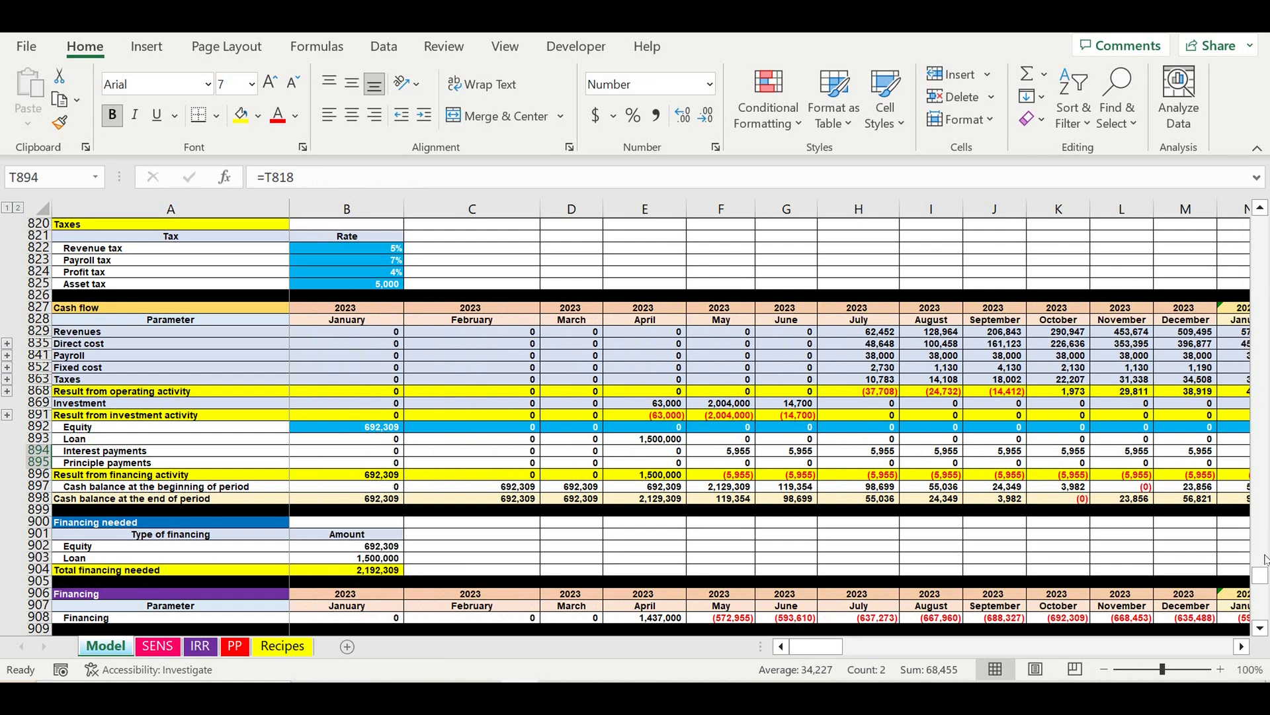
pyautogui.moveTo(1260, 575); pyautogui.dragTo(1259, 212)
pyautogui.click(790, 435)
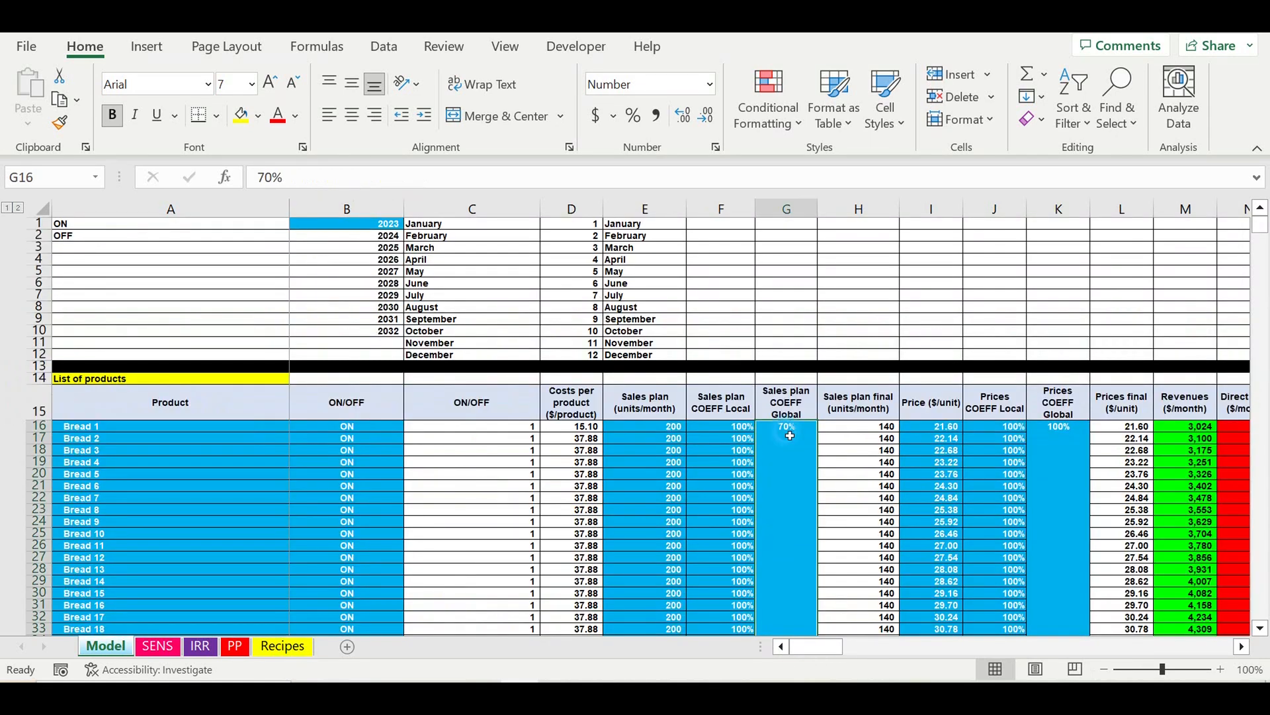
pyautogui.write('100%')
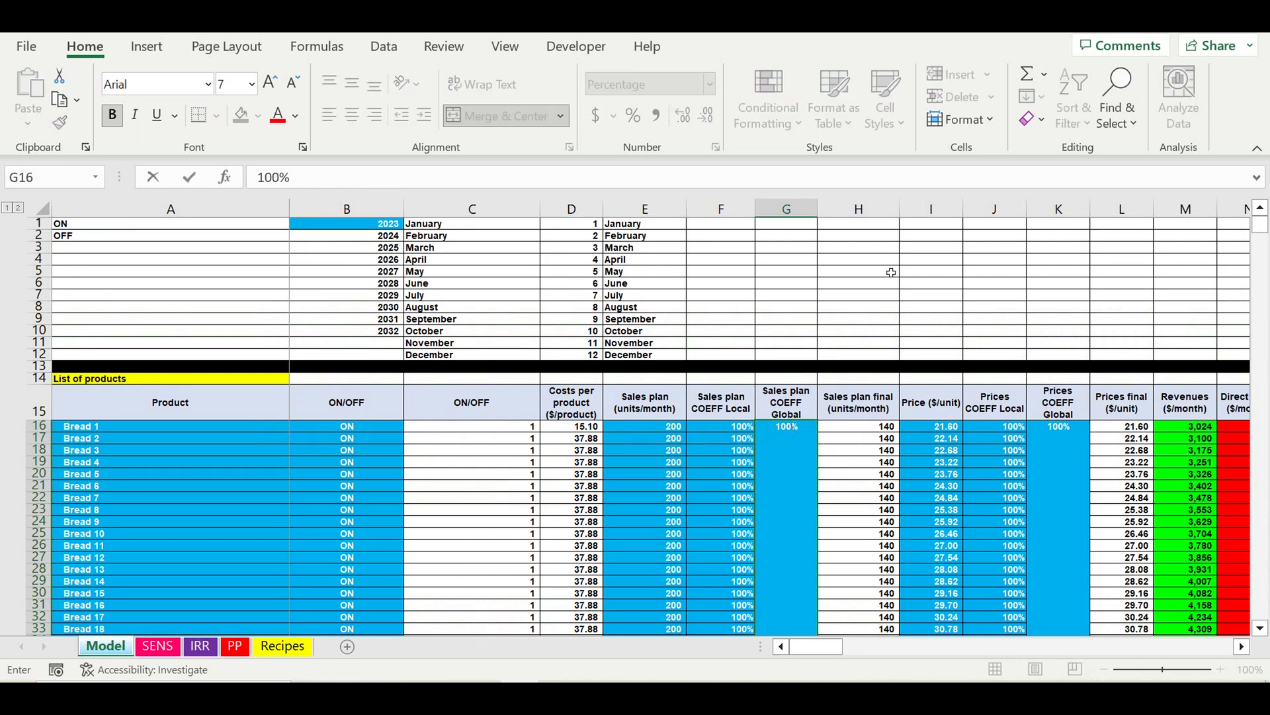
pyautogui.click(767, 295)
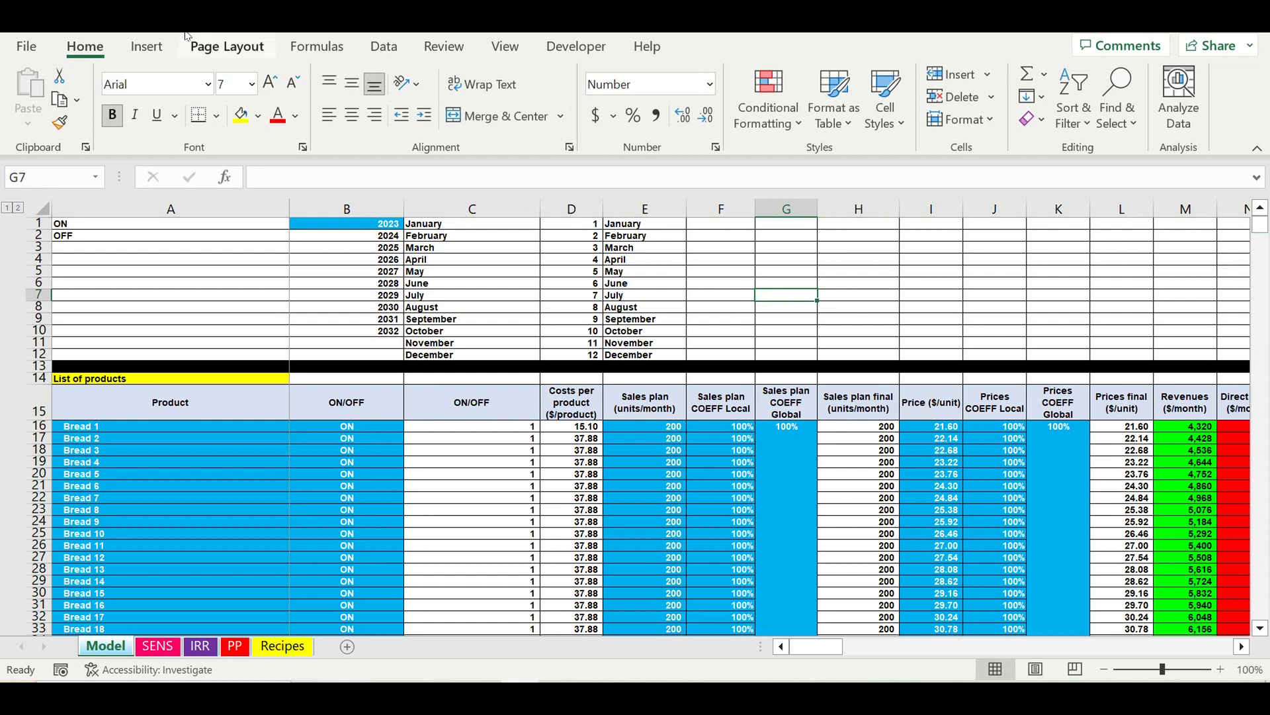
pyautogui.hotkey('ctrl', 'z')
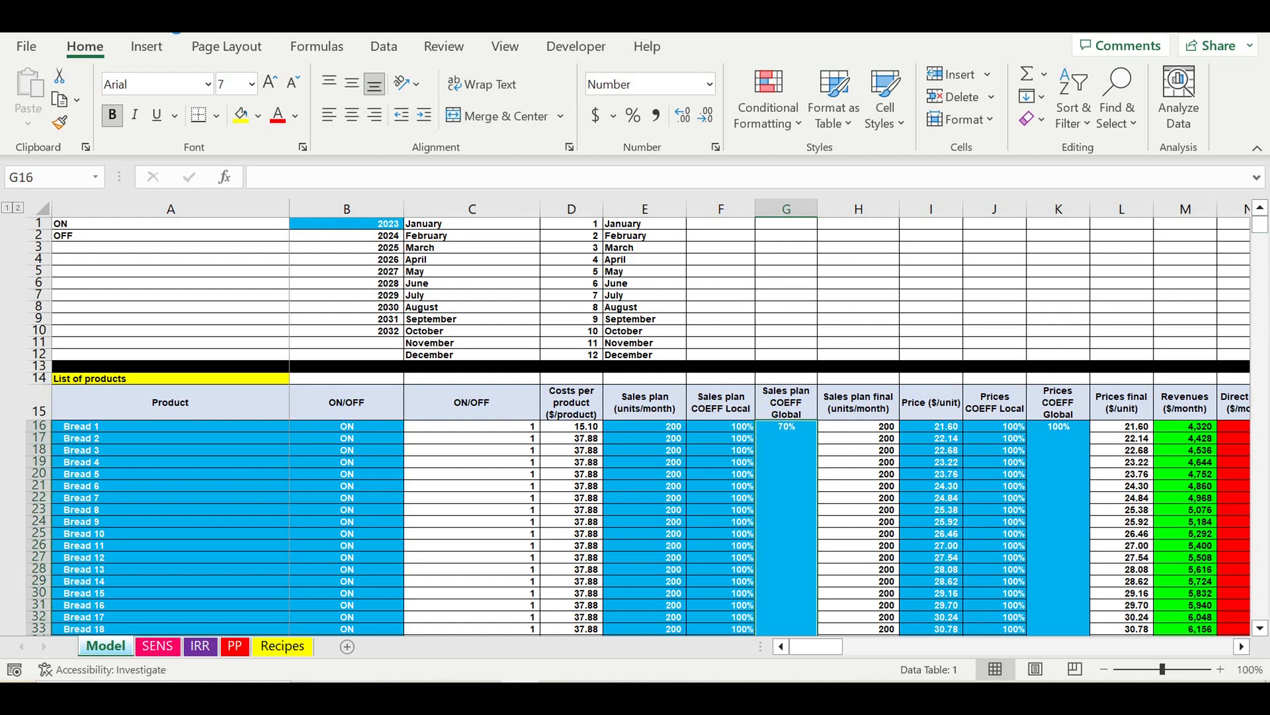
pyautogui.click(807, 270)
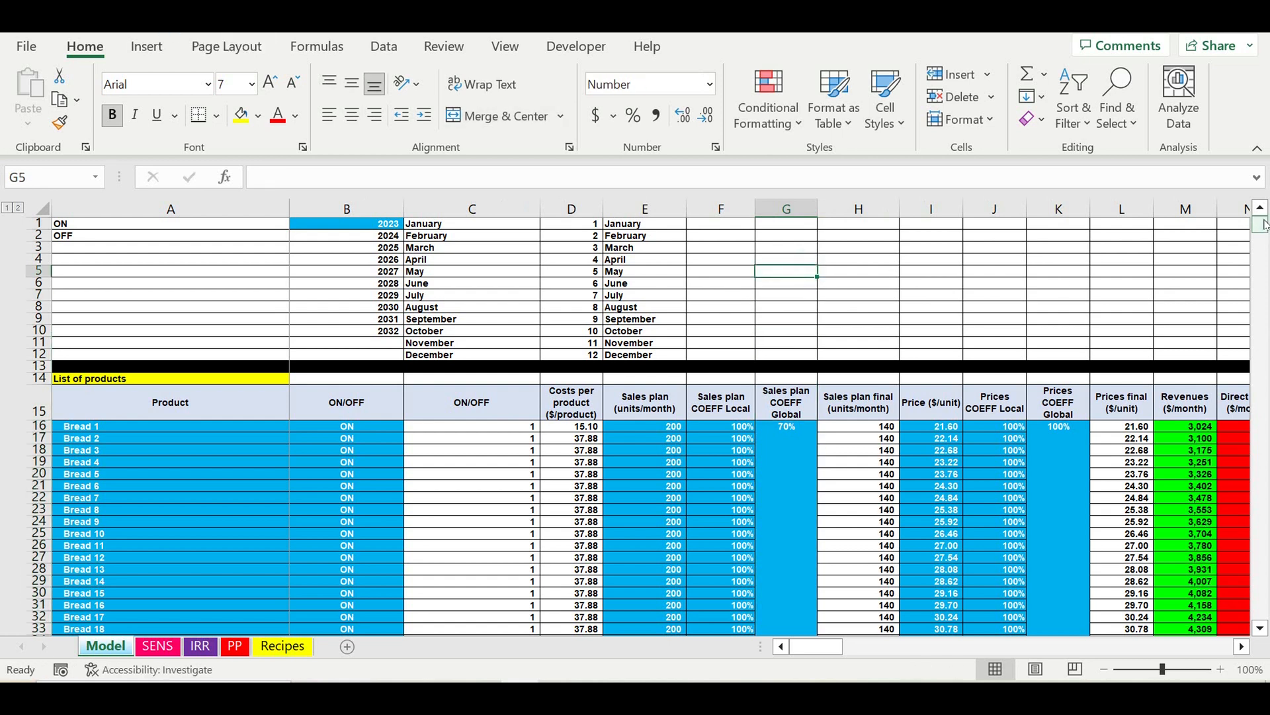
# Return to the Cash flow table and examine the end-of-period cash balances from January 2023 through October 2024
pyautogui.moveTo(1265, 224); pyautogui.dragTo(1264, 605)
pyautogui.scroll(6, 890, 502)
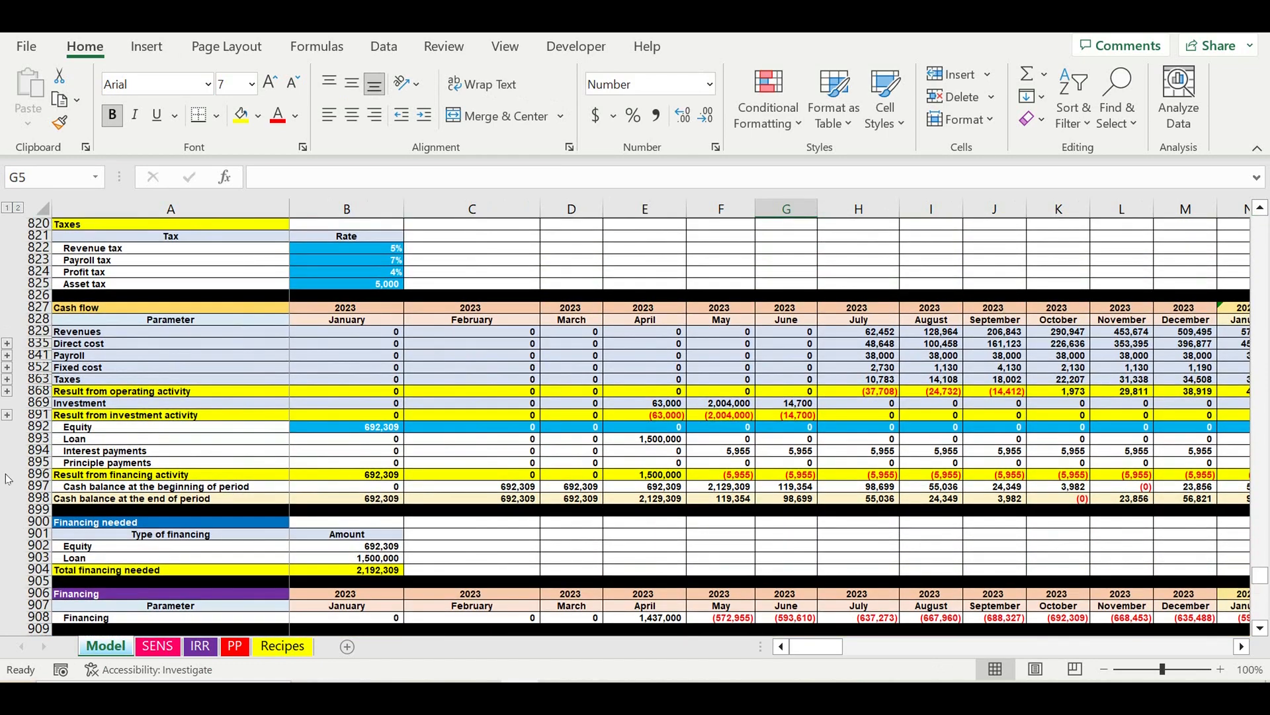
pyautogui.click(39, 498)
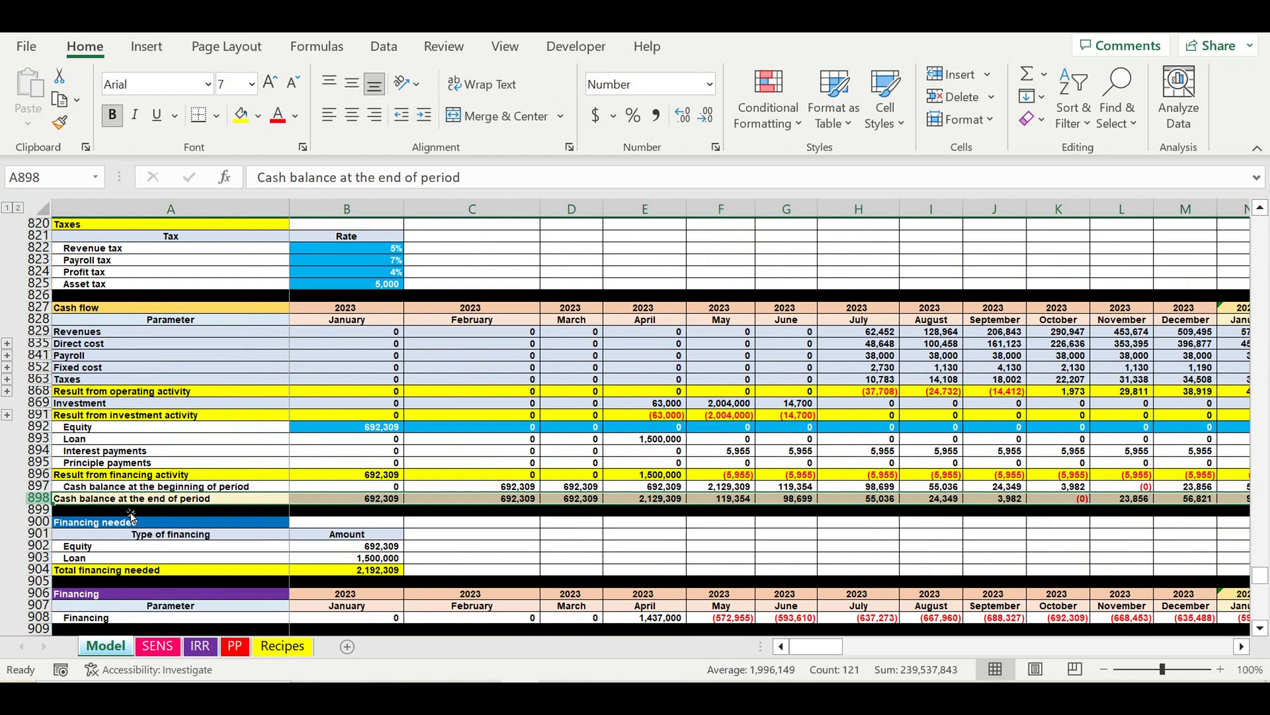
pyautogui.click(1242, 646)
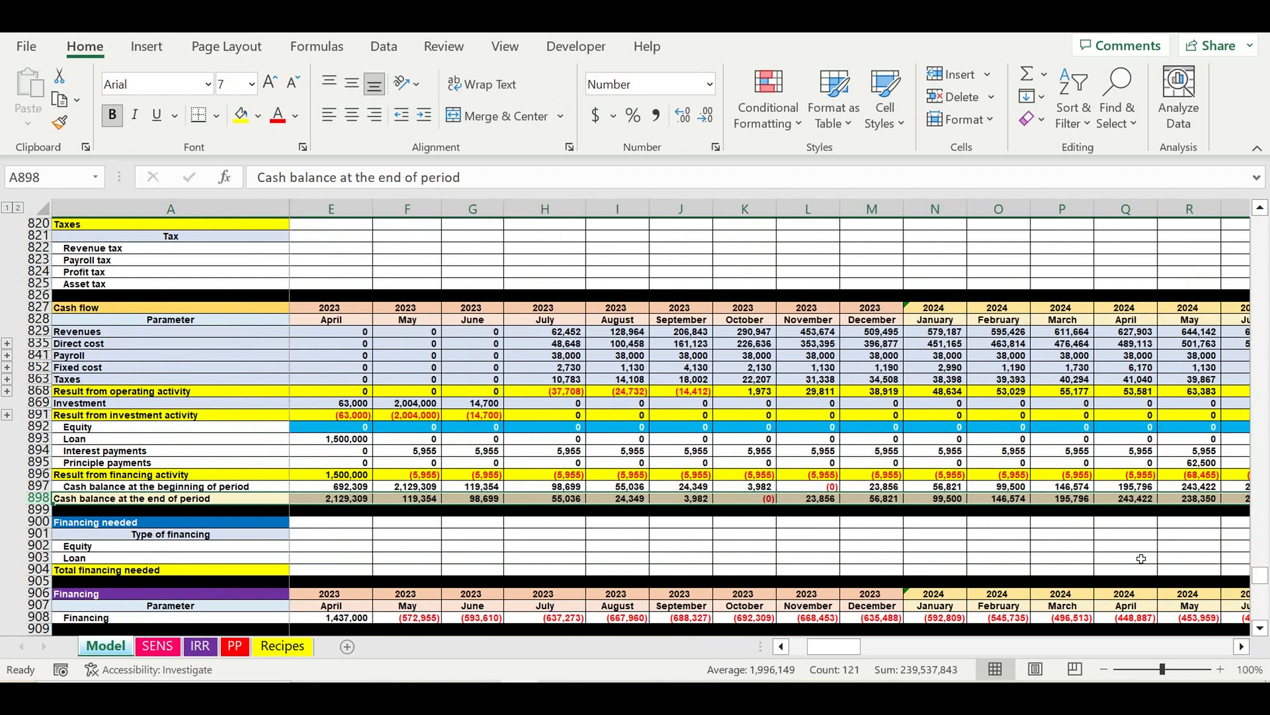
pyautogui.click(1242, 647)
pyautogui.click(1242, 646)
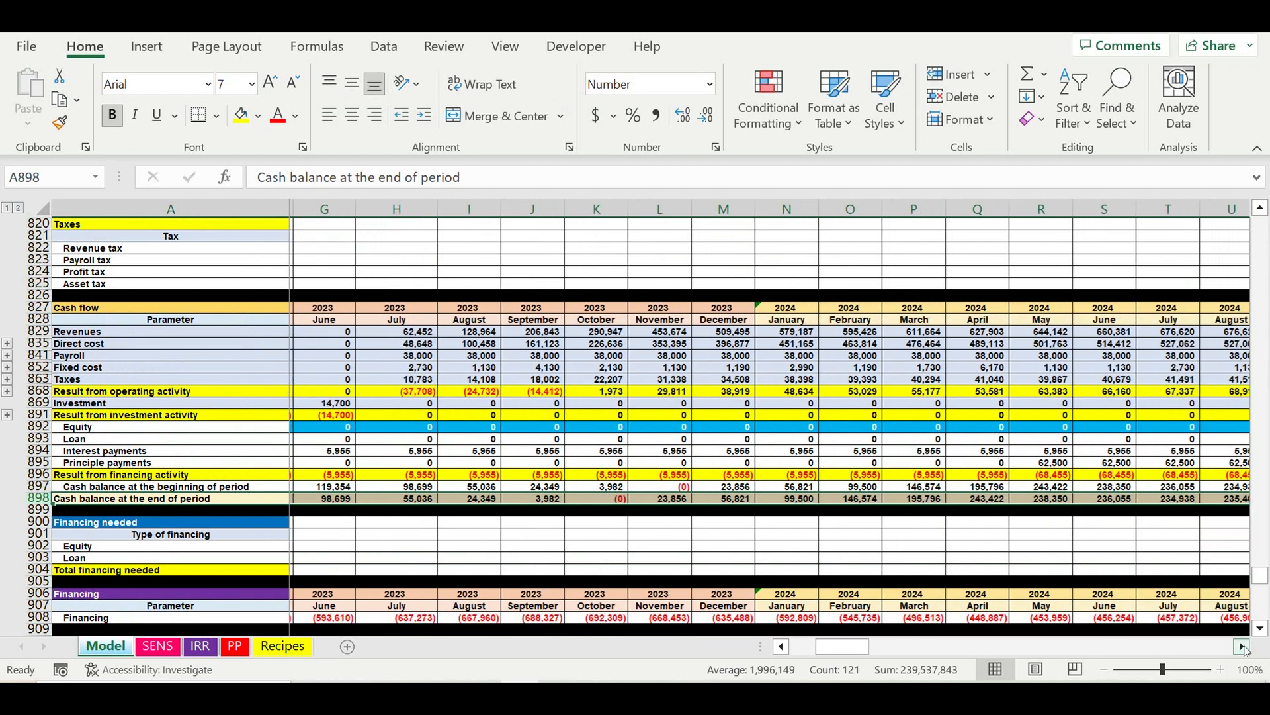
pyautogui.click(1242, 647)
pyautogui.click(1242, 647)
pyautogui.click(1010, 560)
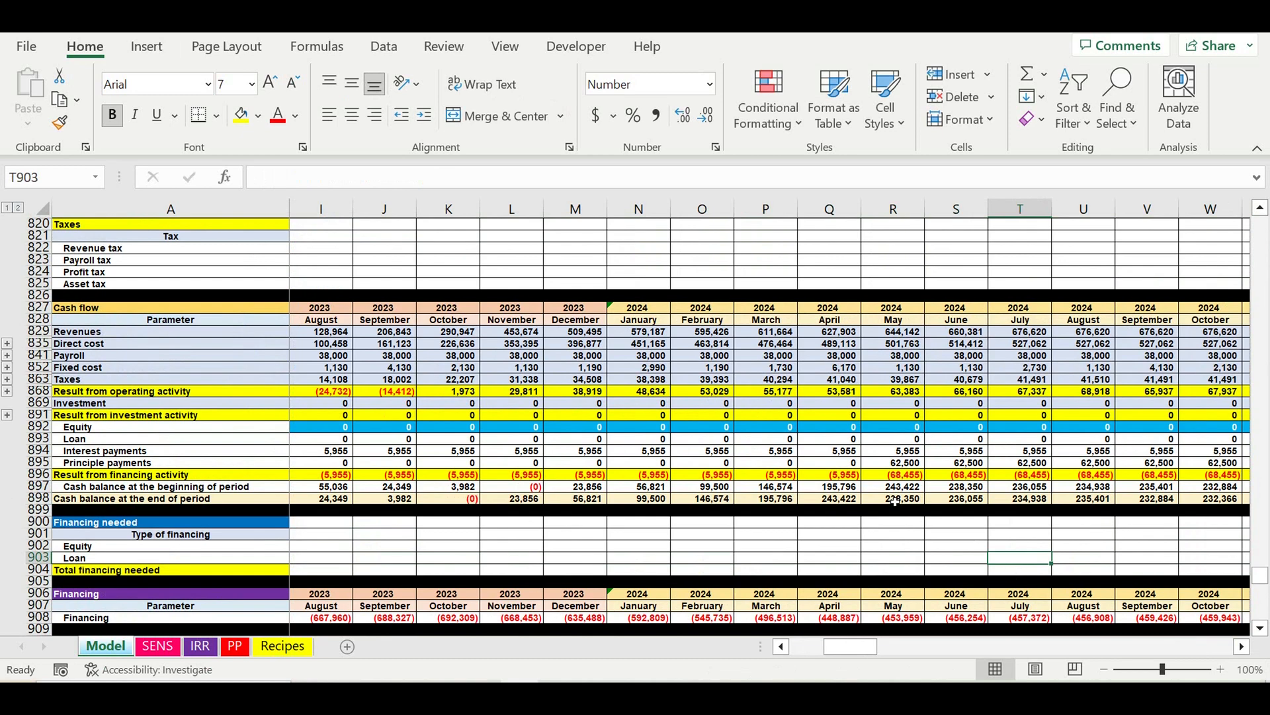
# Examine the end-of-period cash balances from May 2024 through August 2025 and compare them with the payback period charts
pyautogui.moveTo(894, 501); pyautogui.dragTo(1248, 500)
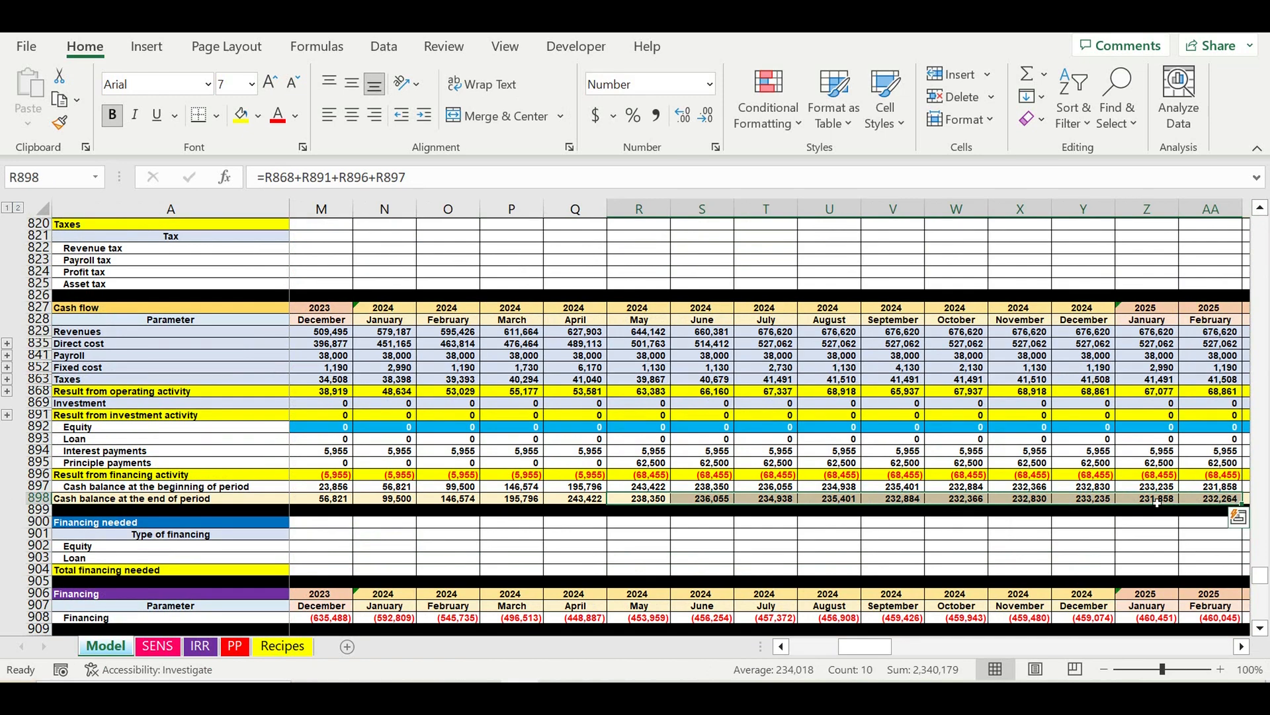
pyautogui.click(1029, 391)
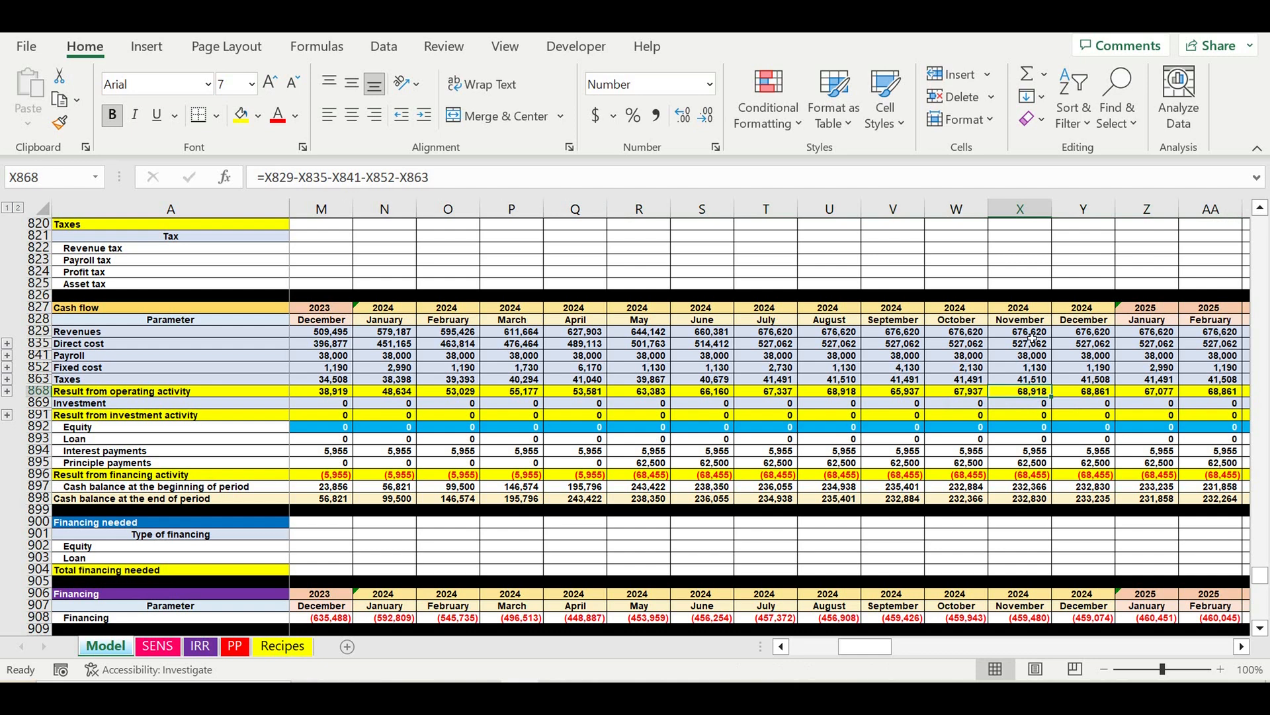
pyautogui.moveTo(1032, 331); pyautogui.dragTo(1032, 379)
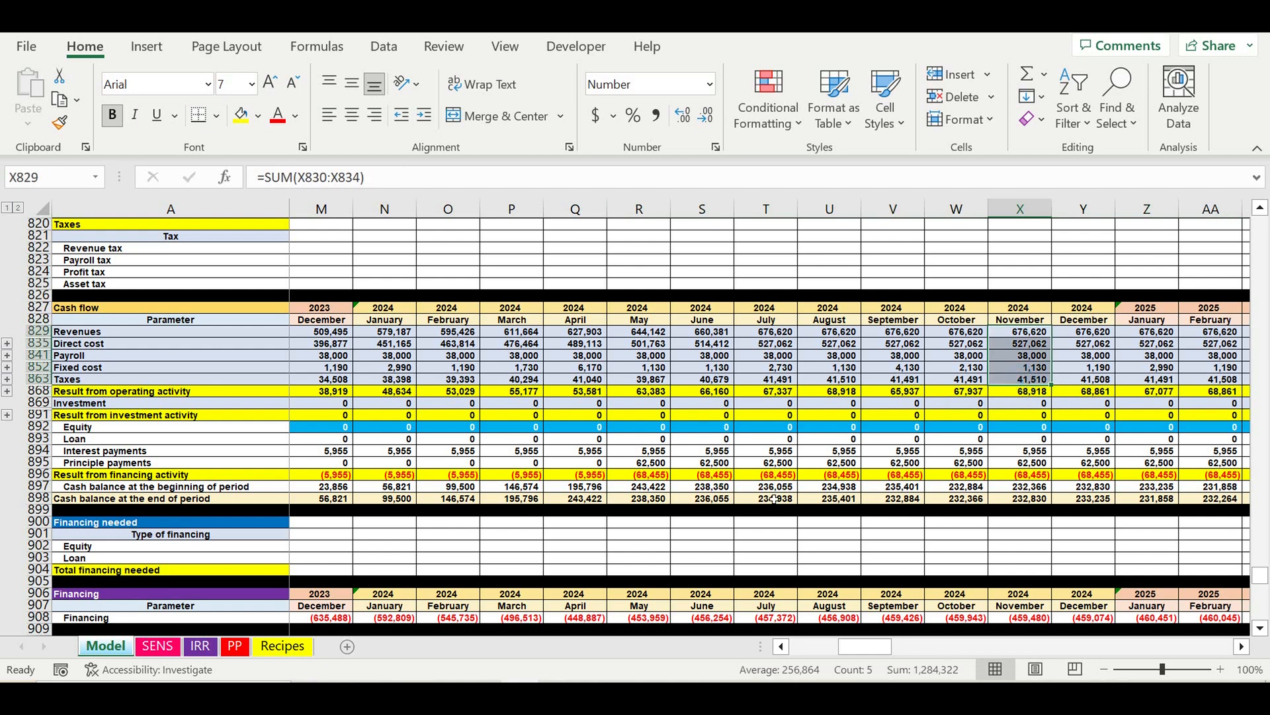
pyautogui.moveTo(770, 498); pyautogui.dragTo(1249, 503)
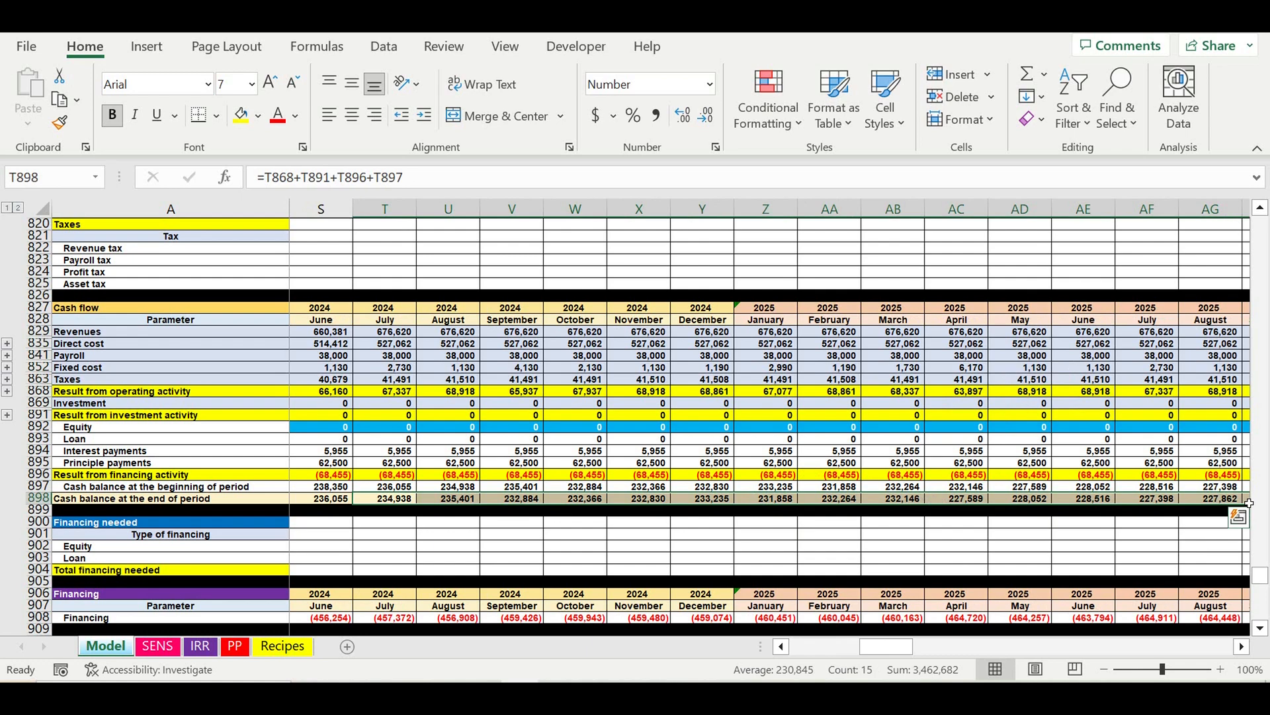
pyautogui.click(952, 533)
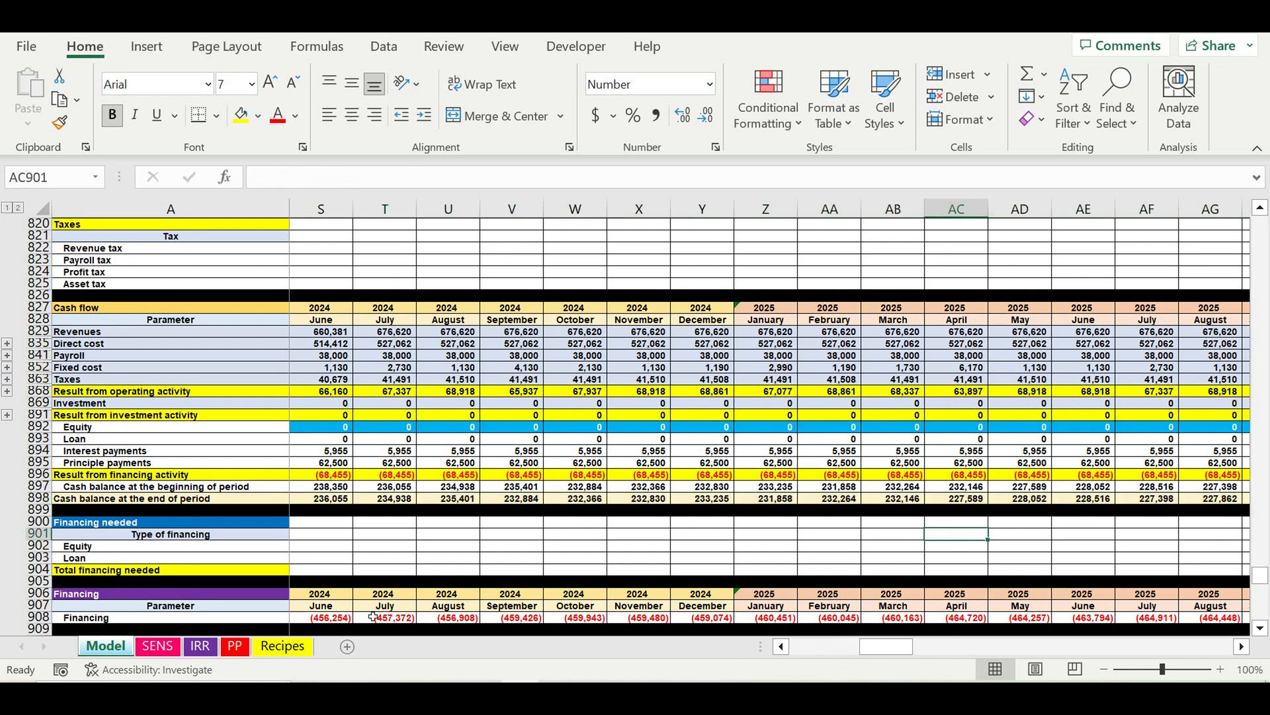
pyautogui.click(244, 653)
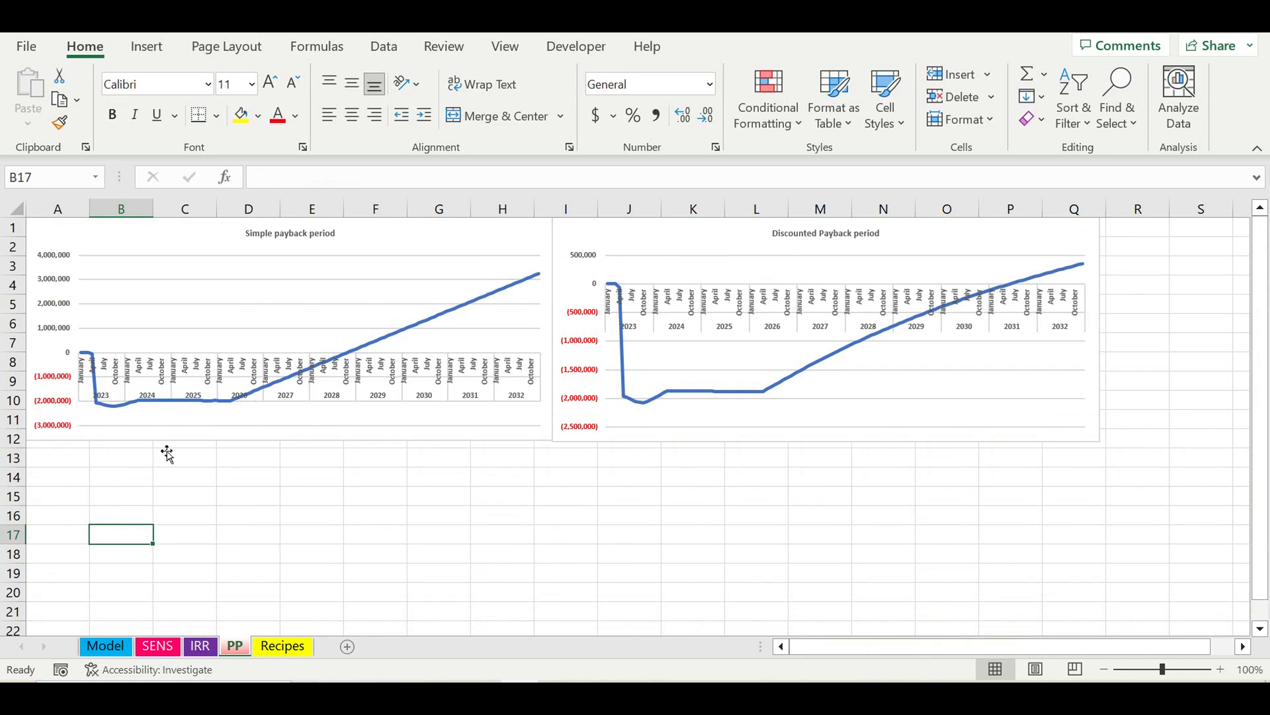
pyautogui.click(123, 647)
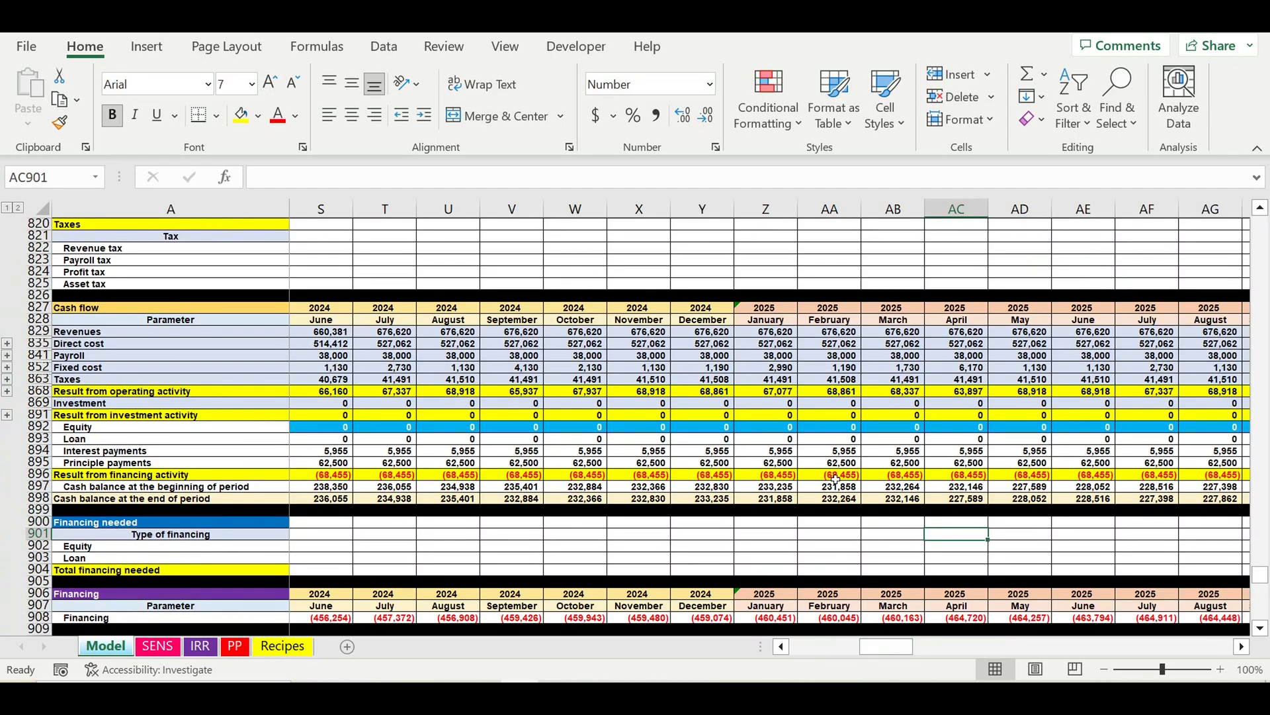
# Compare 2025 operating figures and loan payments, including those for April 2026, with the end-of-period cash balances from May 2026 through May 2027
pyautogui.moveTo(831, 331); pyautogui.dragTo(831, 379)
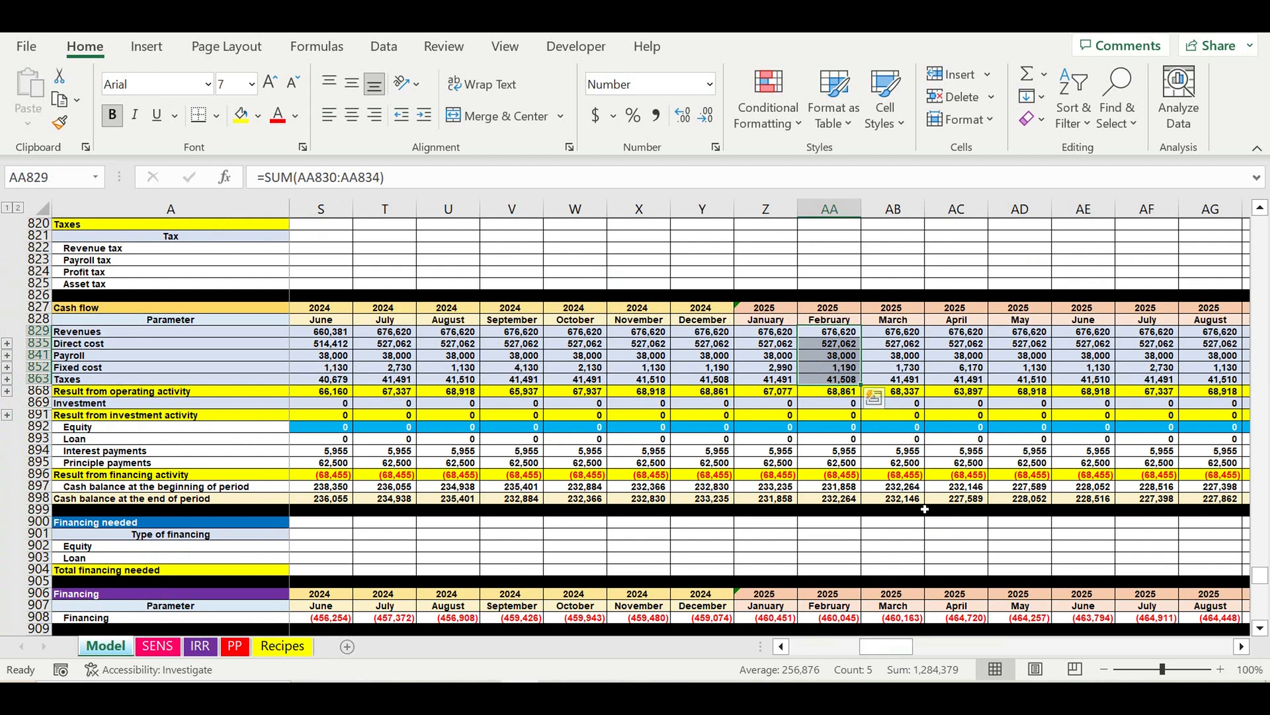
pyautogui.moveTo(900, 451); pyautogui.dragTo(900, 462)
pyautogui.moveTo(884, 655); pyautogui.dragTo(937, 657)
pyautogui.moveTo(808, 450); pyautogui.dragTo(808, 462)
pyautogui.click(894, 501)
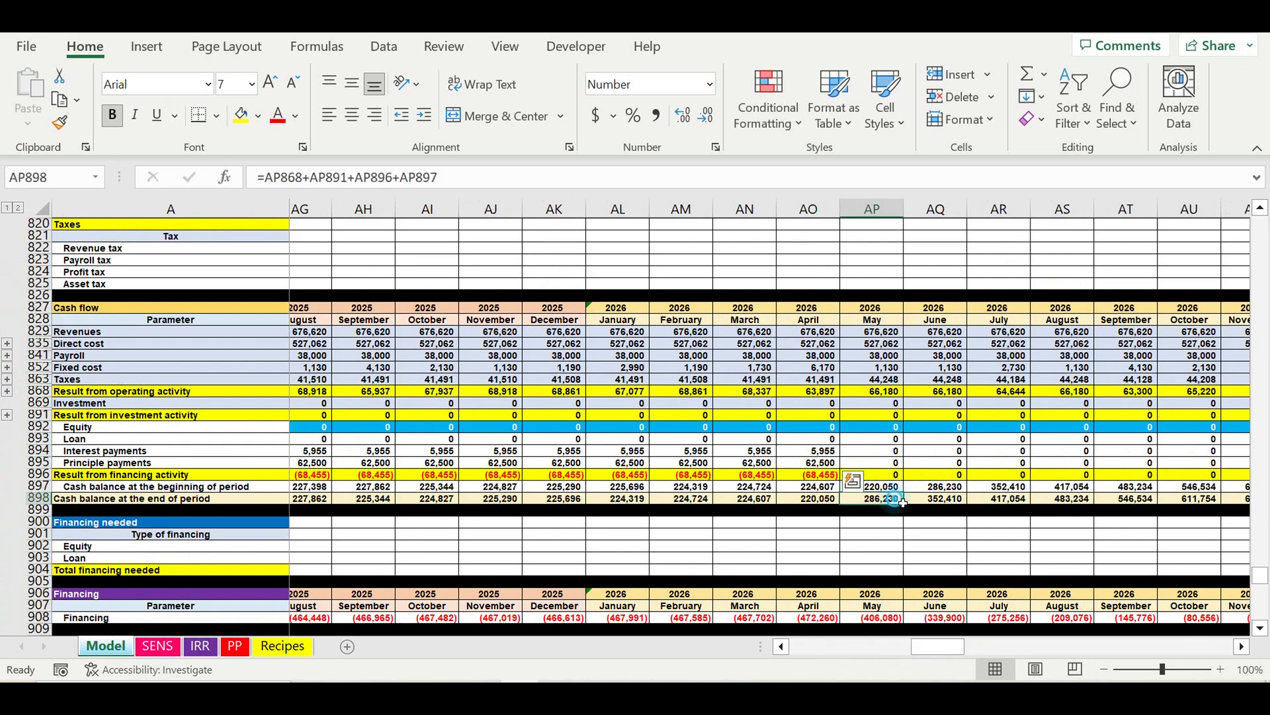
pyautogui.moveTo(903, 503); pyautogui.dragTo(1208, 501)
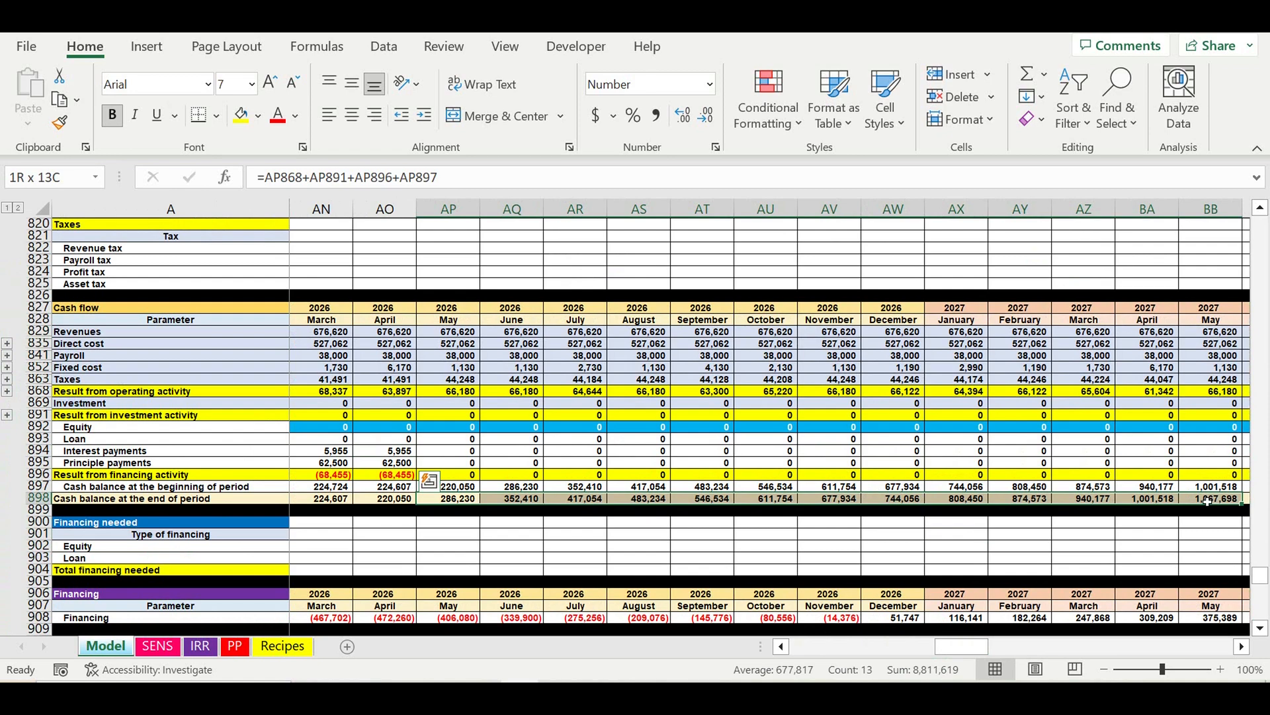
pyautogui.click(665, 536)
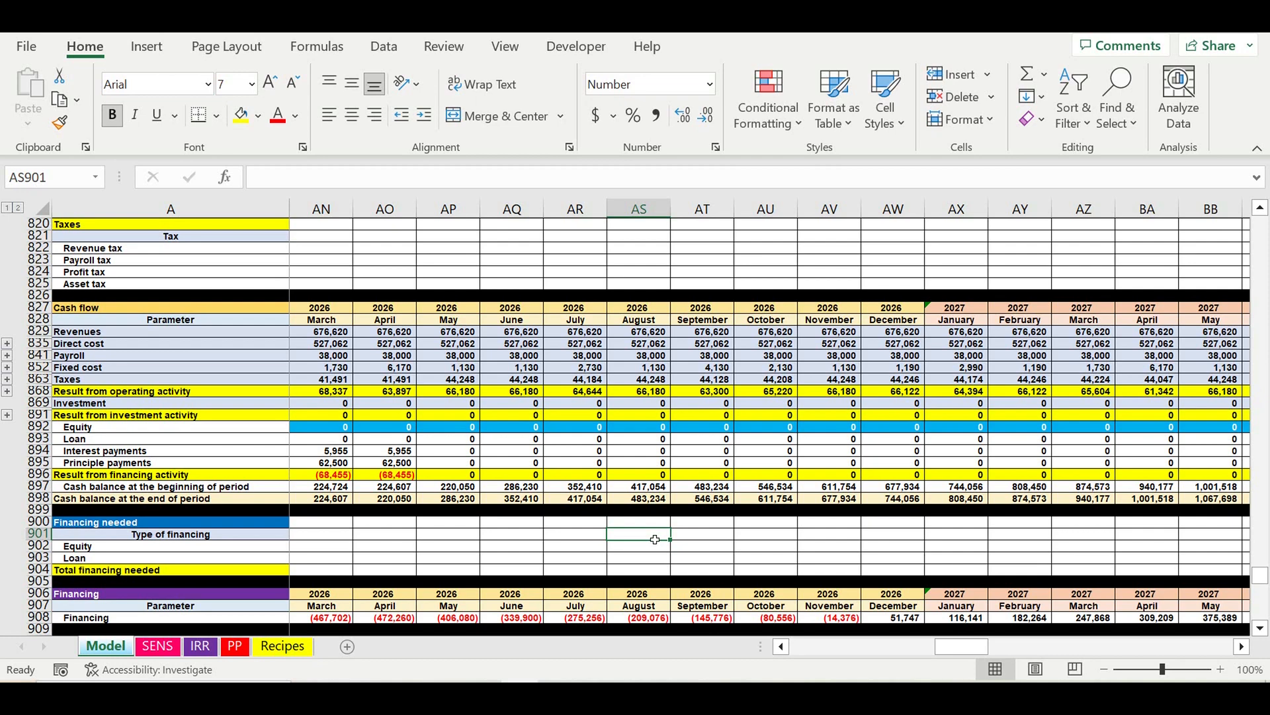
# Check the cash balances from November 2025 to April 2026 against the payback charts, and inspect May 2026's investment result and opening balance
pyautogui.moveTo(387, 451); pyautogui.dragTo(401, 507)
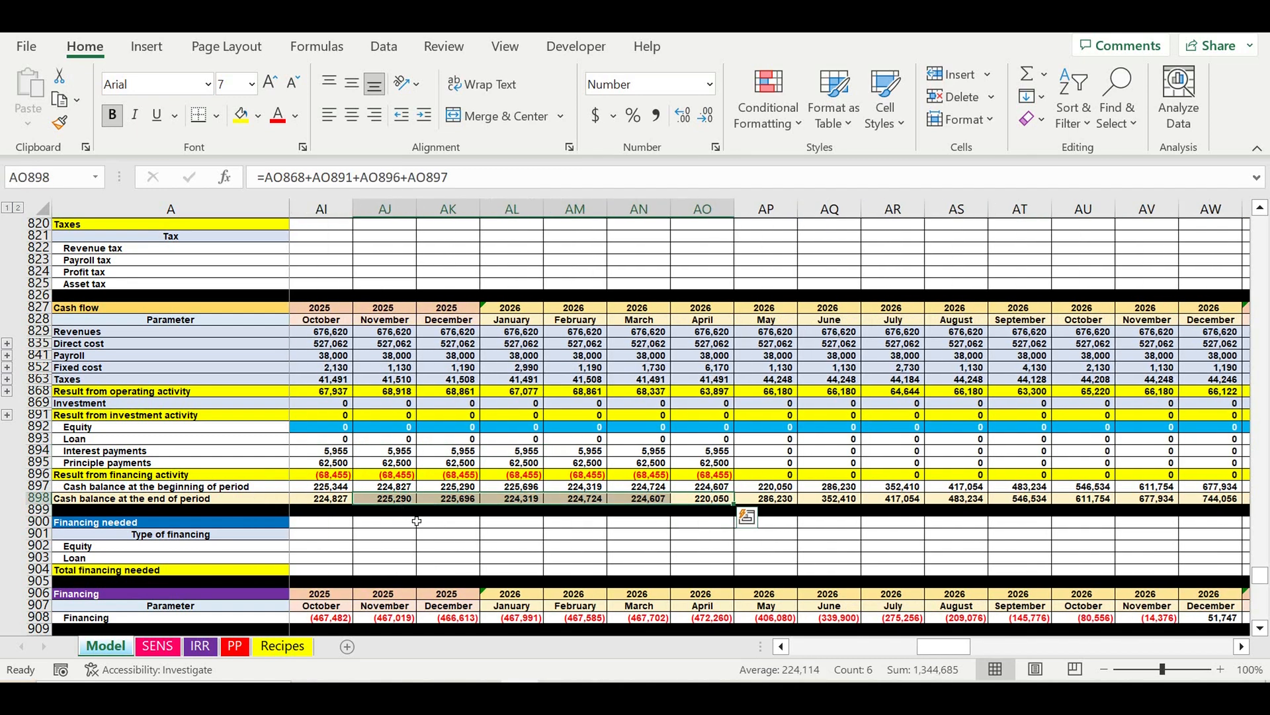
pyautogui.click(417, 521)
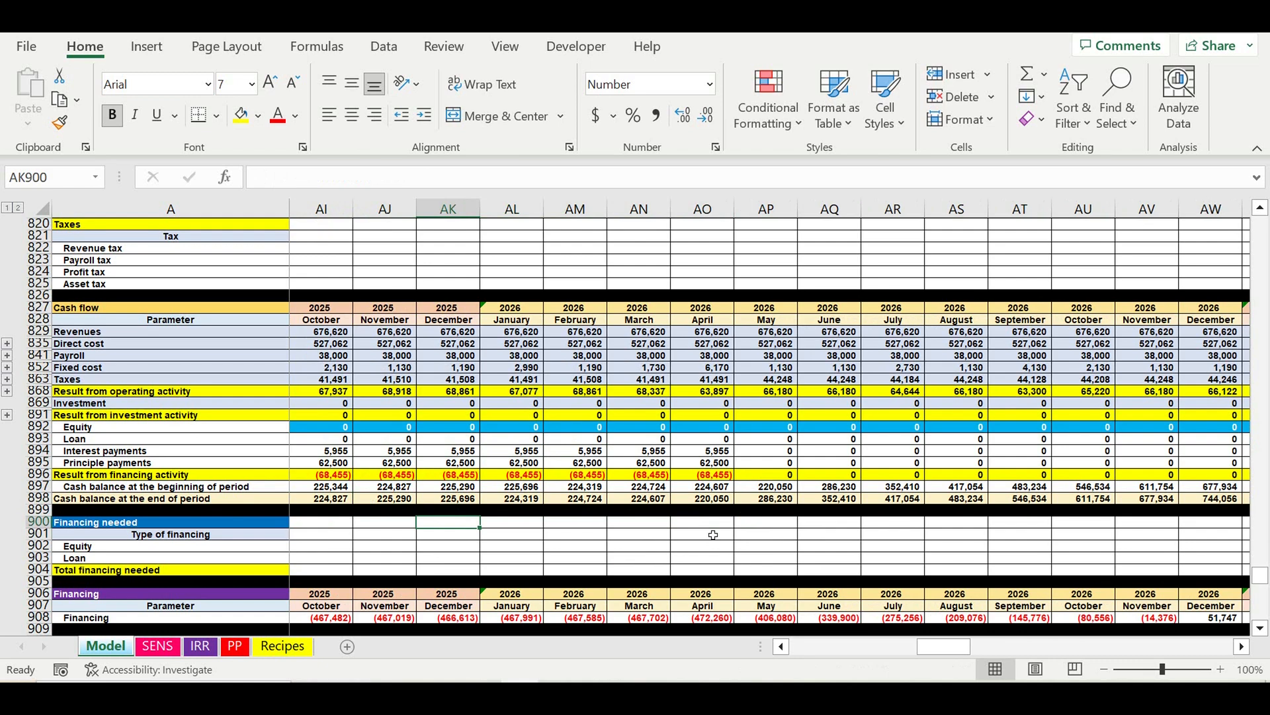
pyautogui.click(235, 647)
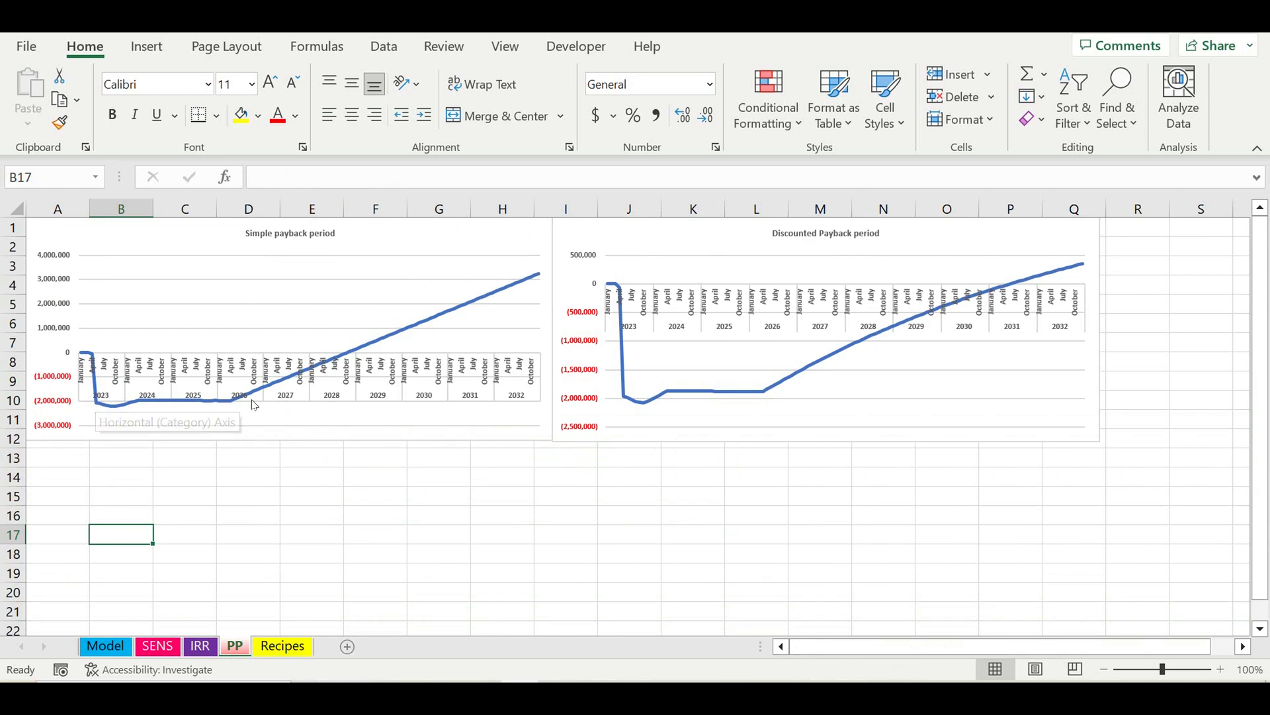
pyautogui.click(115, 652)
pyautogui.click(774, 415)
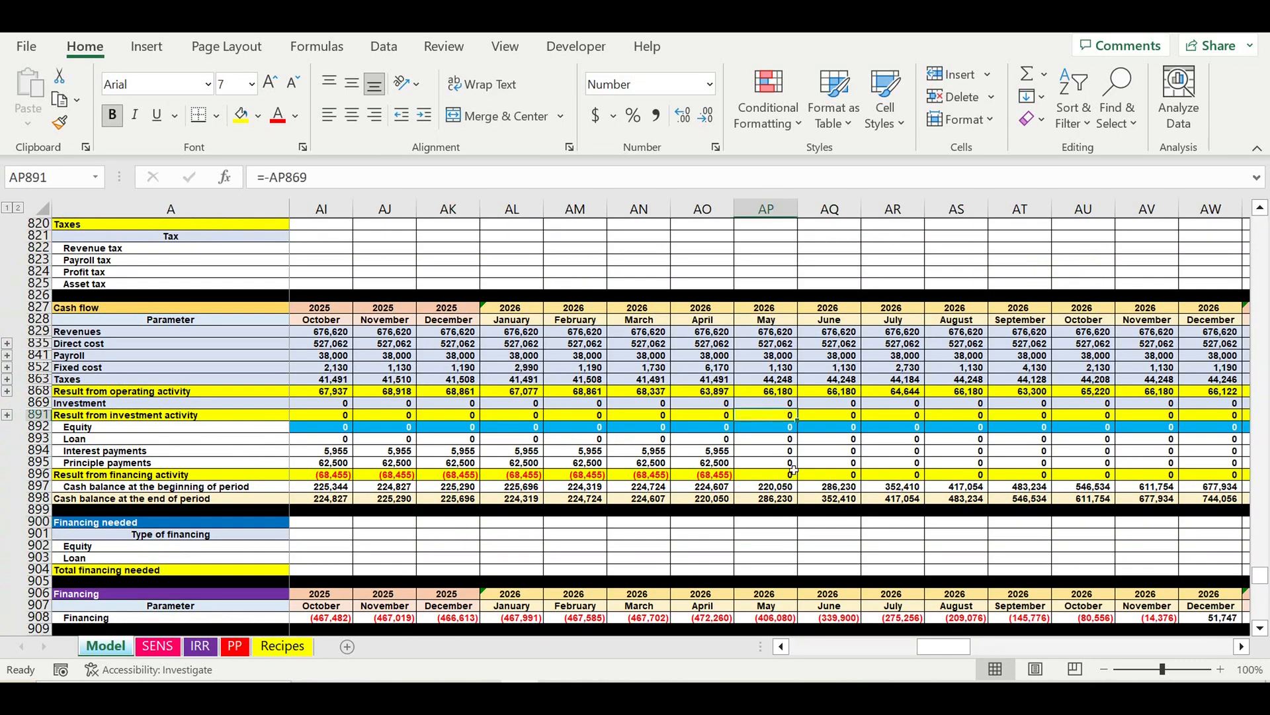
pyautogui.click(762, 489)
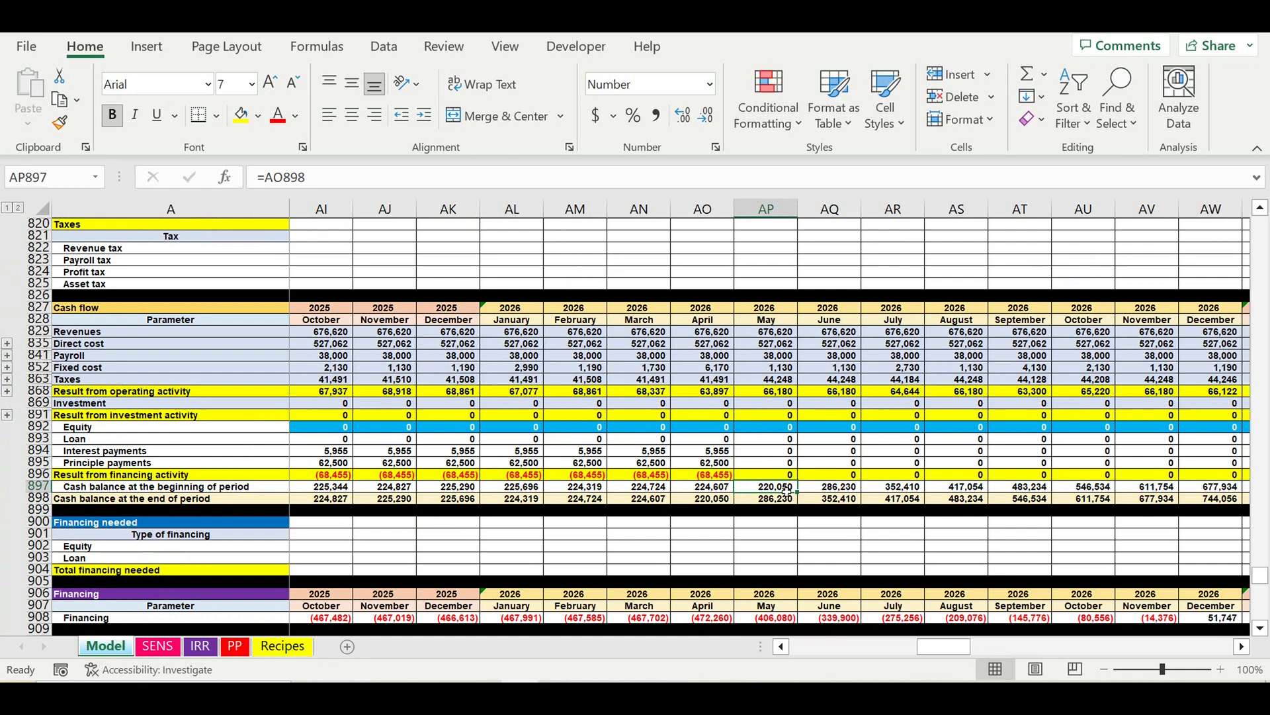
# Set the global sales plan coefficient in the List of products to 100%
pyautogui.moveTo(942, 647); pyautogui.dragTo(701, 647)
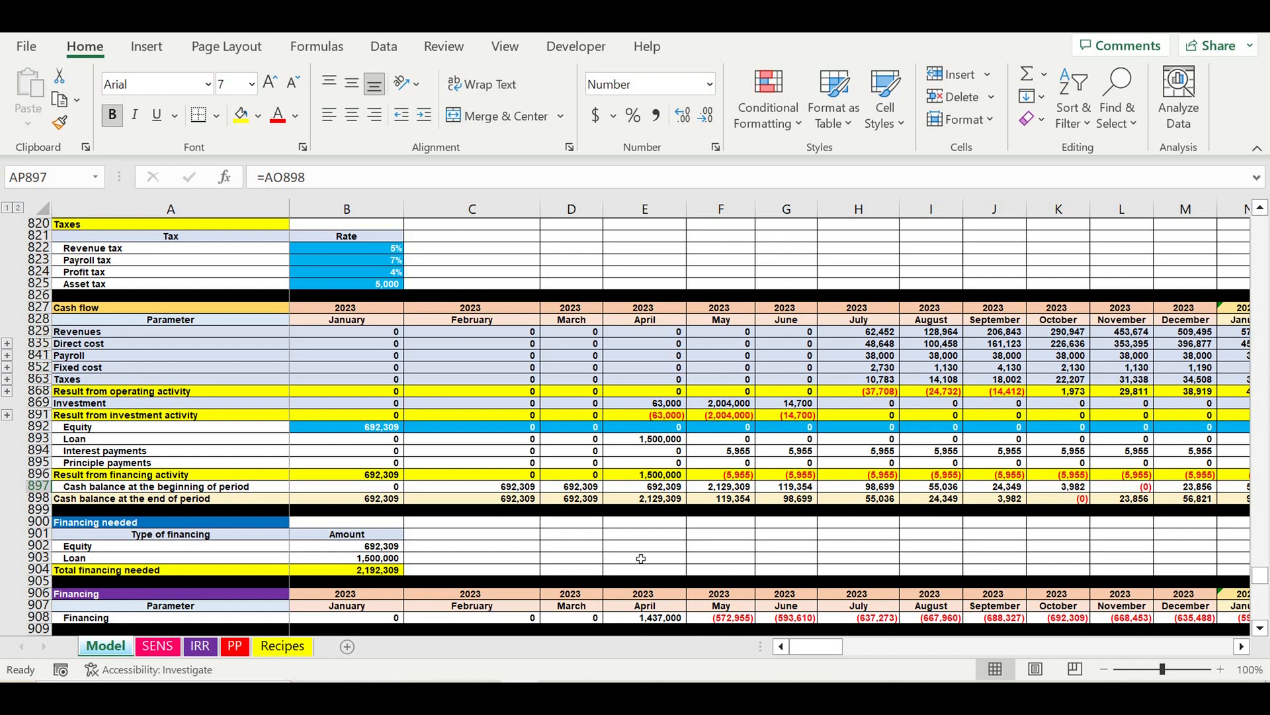
pyautogui.scroll(6, 641, 559)
pyautogui.moveTo(1261, 569); pyautogui.dragTo(1261, 221)
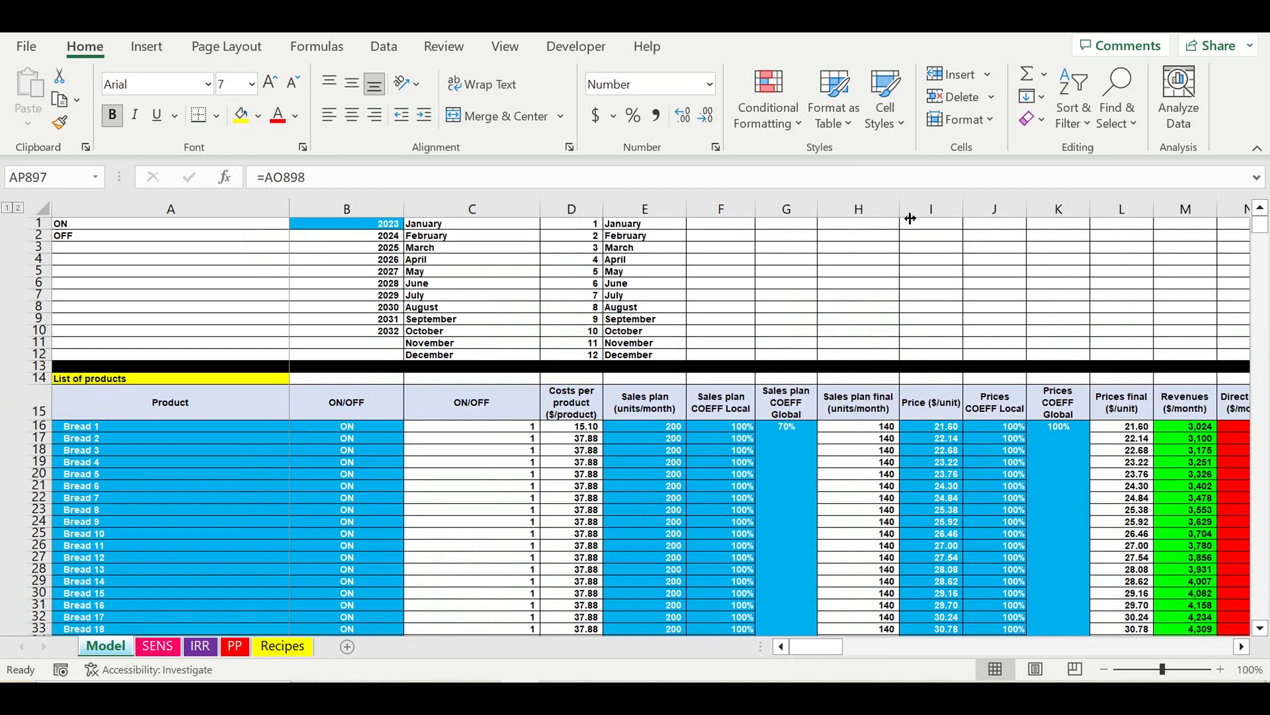
pyautogui.click(788, 437)
pyautogui.write('100')
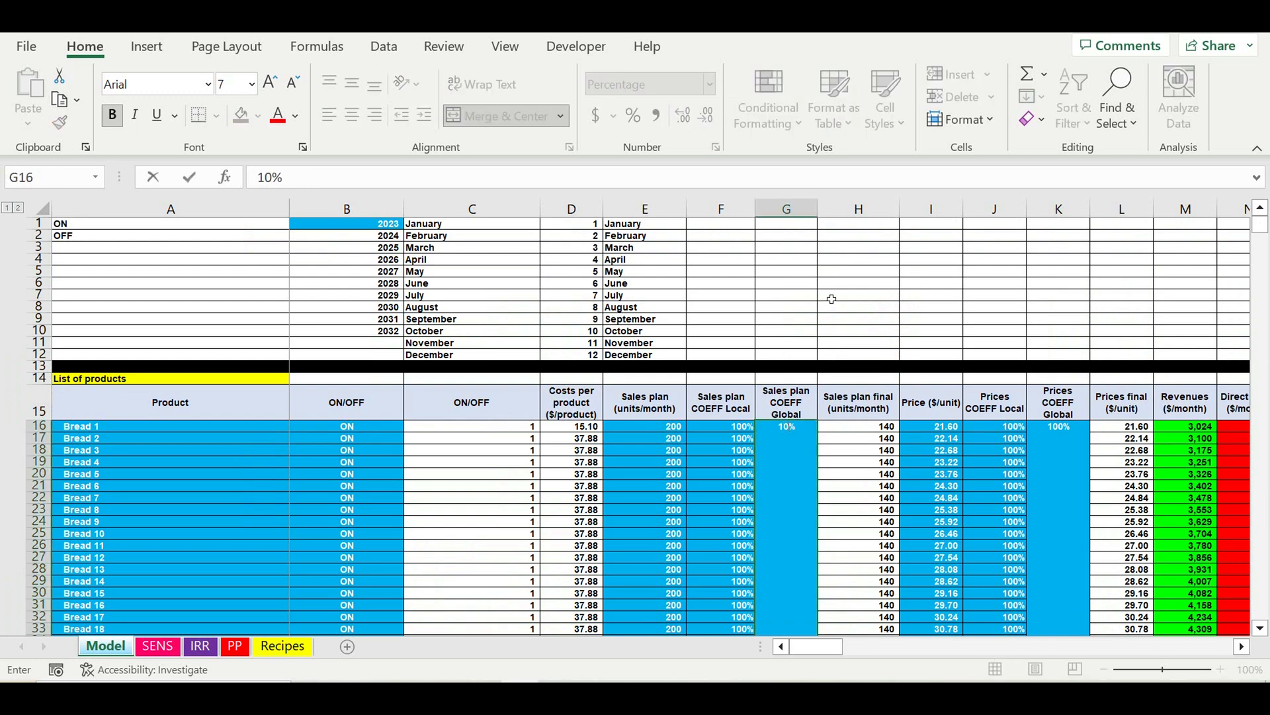
pyautogui.click(846, 309)
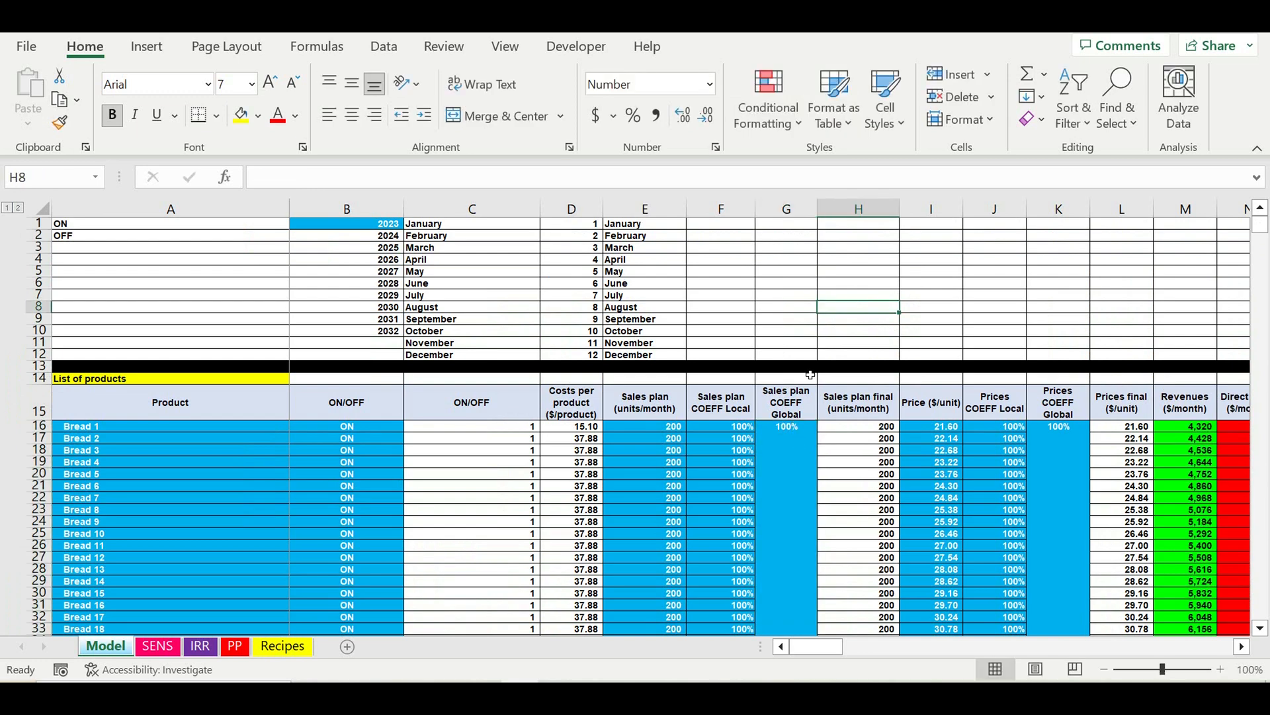
pyautogui.click(721, 295)
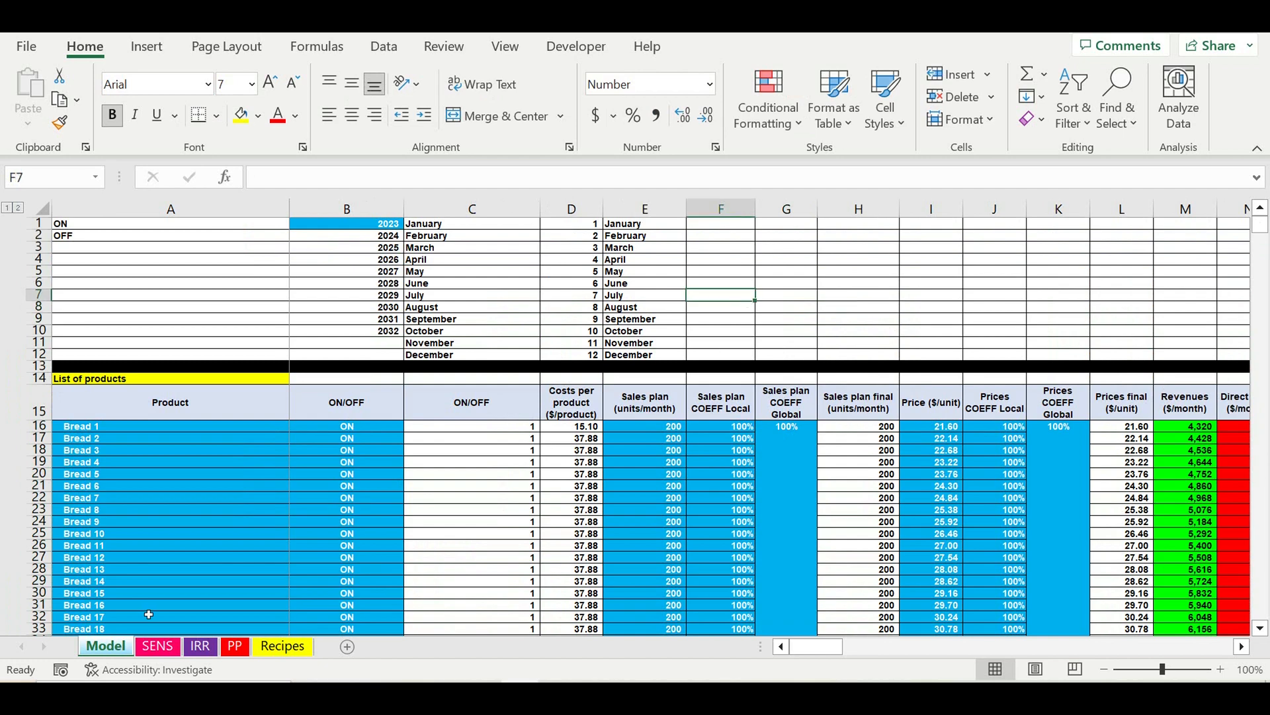
# Review the payback period charts and the Model sheet's Cash flow and Financing needed tables
pyautogui.click(239, 649)
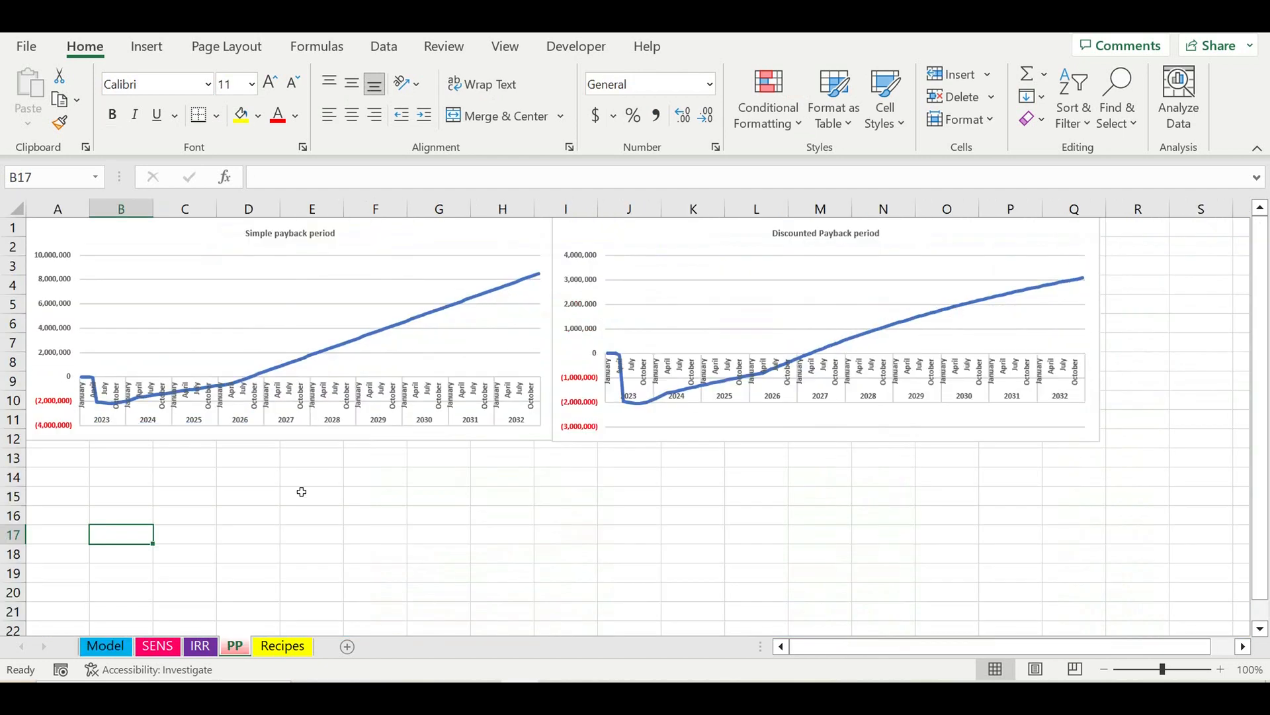
pyautogui.click(105, 647)
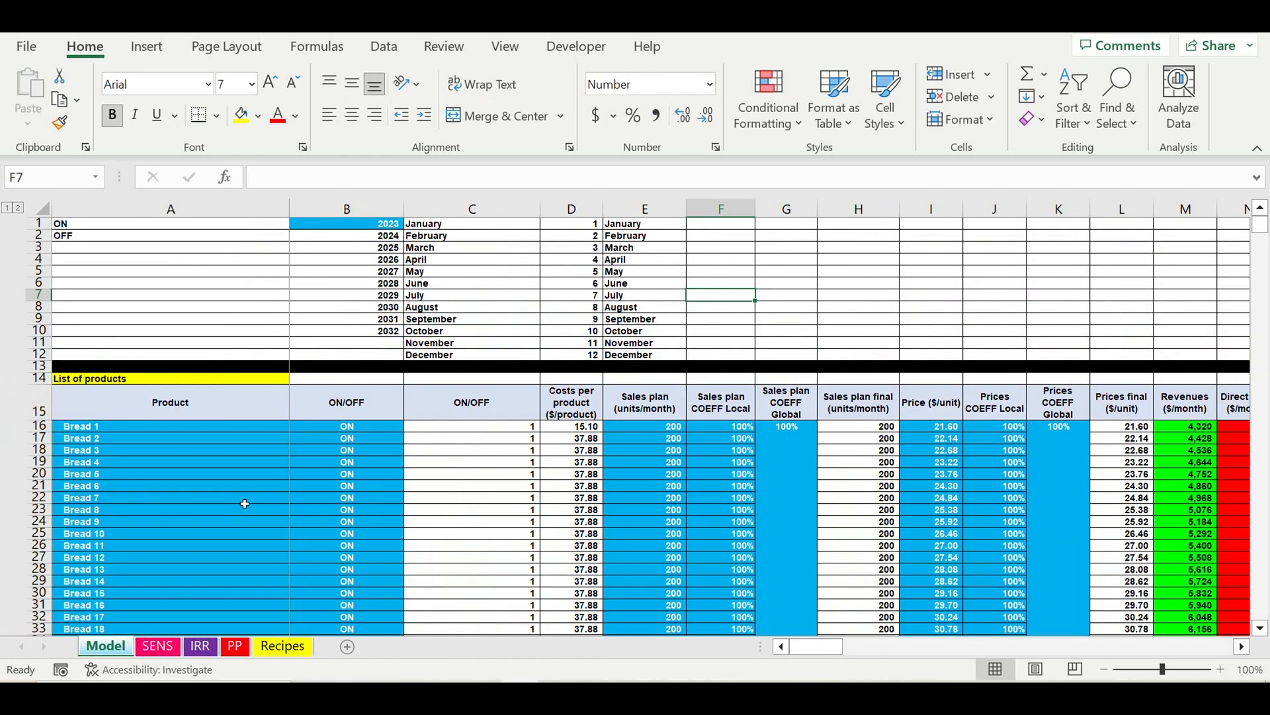
pyautogui.scroll(-5, 241, 505)
pyautogui.moveTo(1260, 230); pyautogui.dragTo(1232, 529)
pyautogui.scroll(-20, 1147, 509)
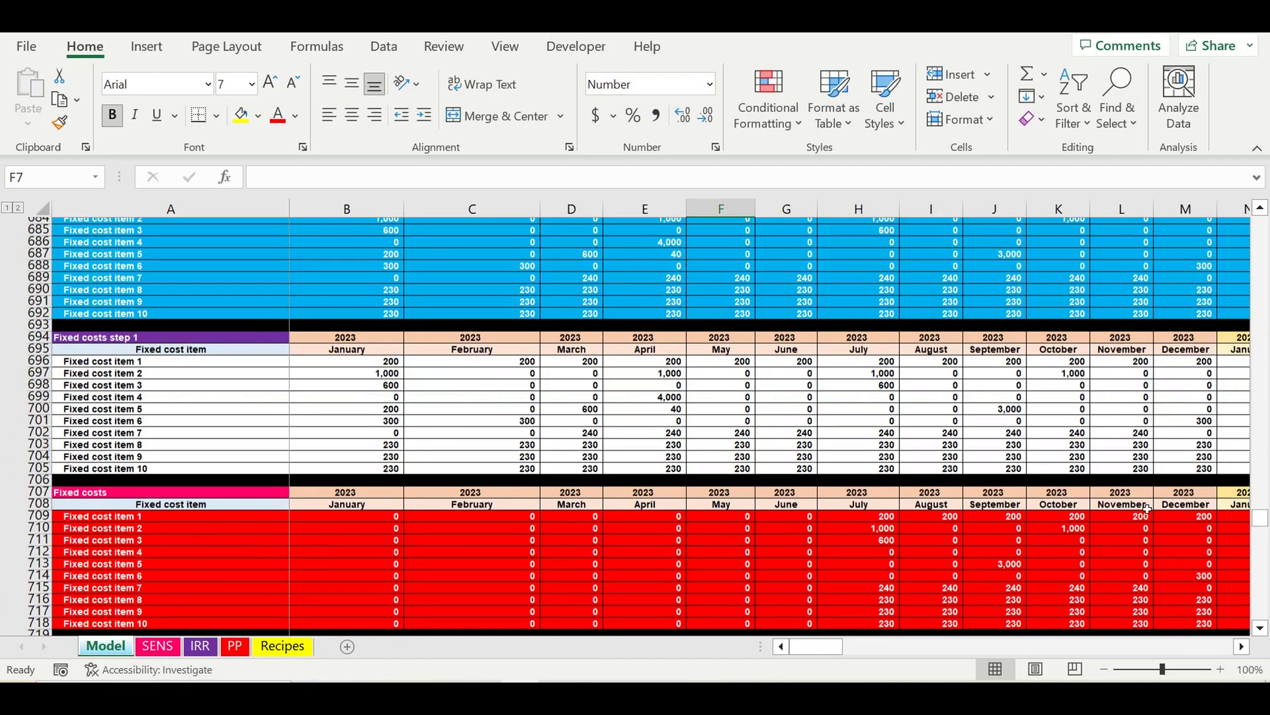
pyautogui.scroll(-20, 1147, 509)
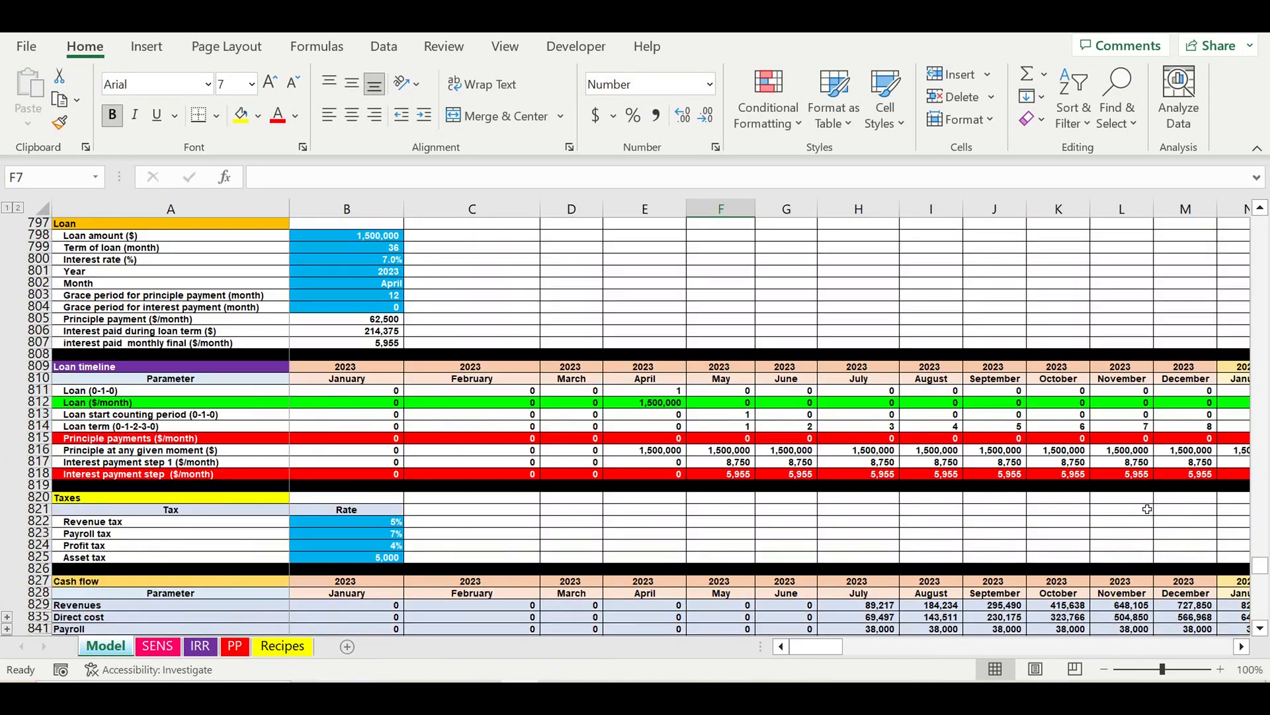
pyautogui.scroll(-6, 1148, 509)
pyautogui.scroll(-6, 1148, 509)
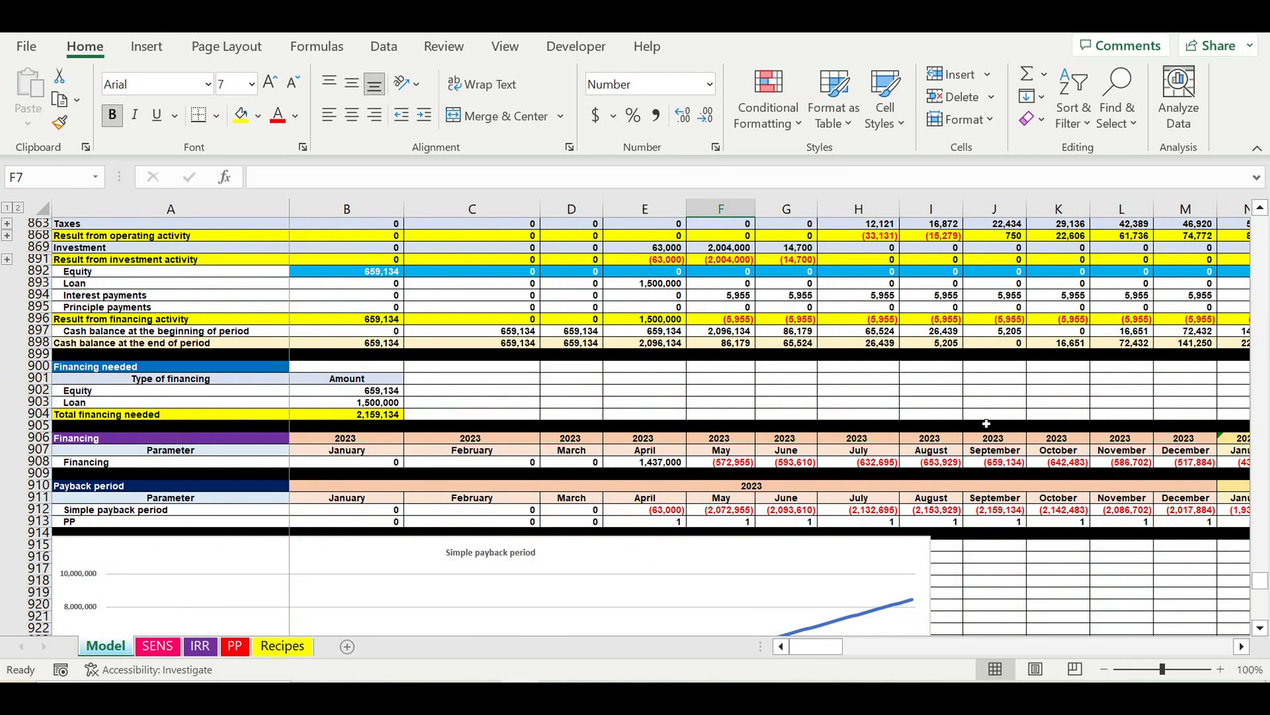
# Check the sensitivity table on the SENS sheet and locate the Investment plan inputs on the Model sheet
pyautogui.click(159, 645)
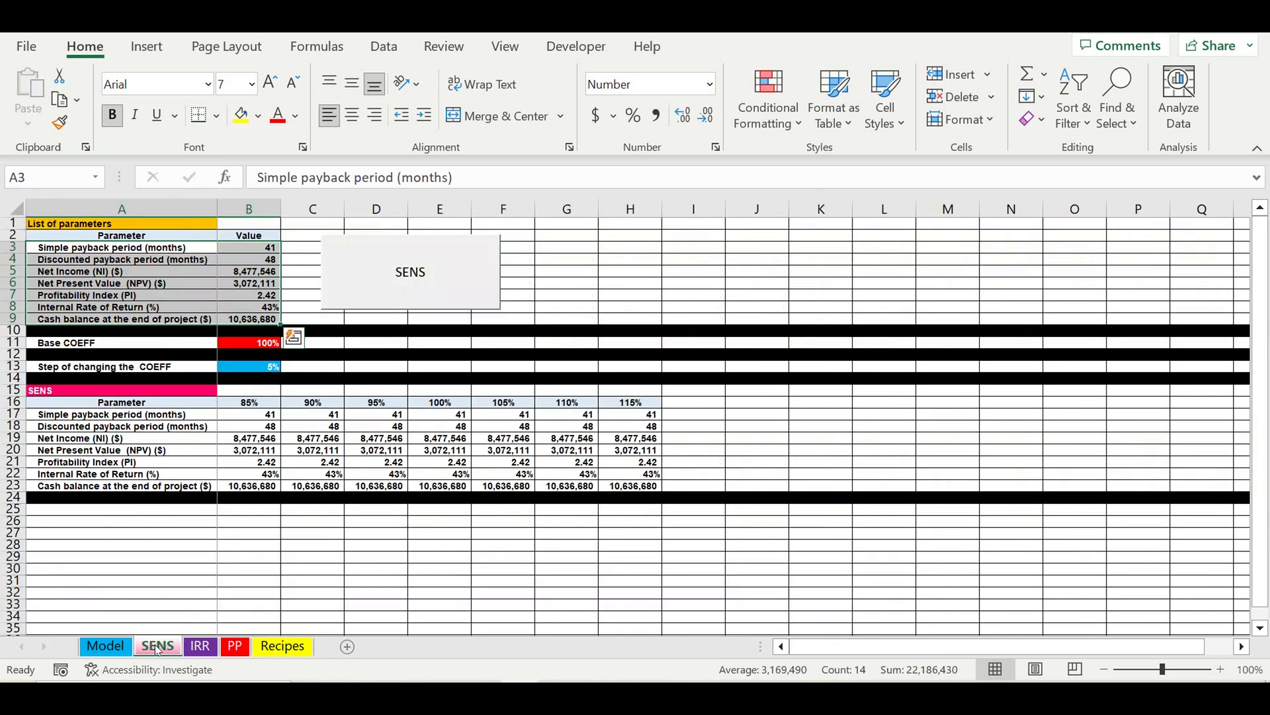
pyautogui.click(454, 450)
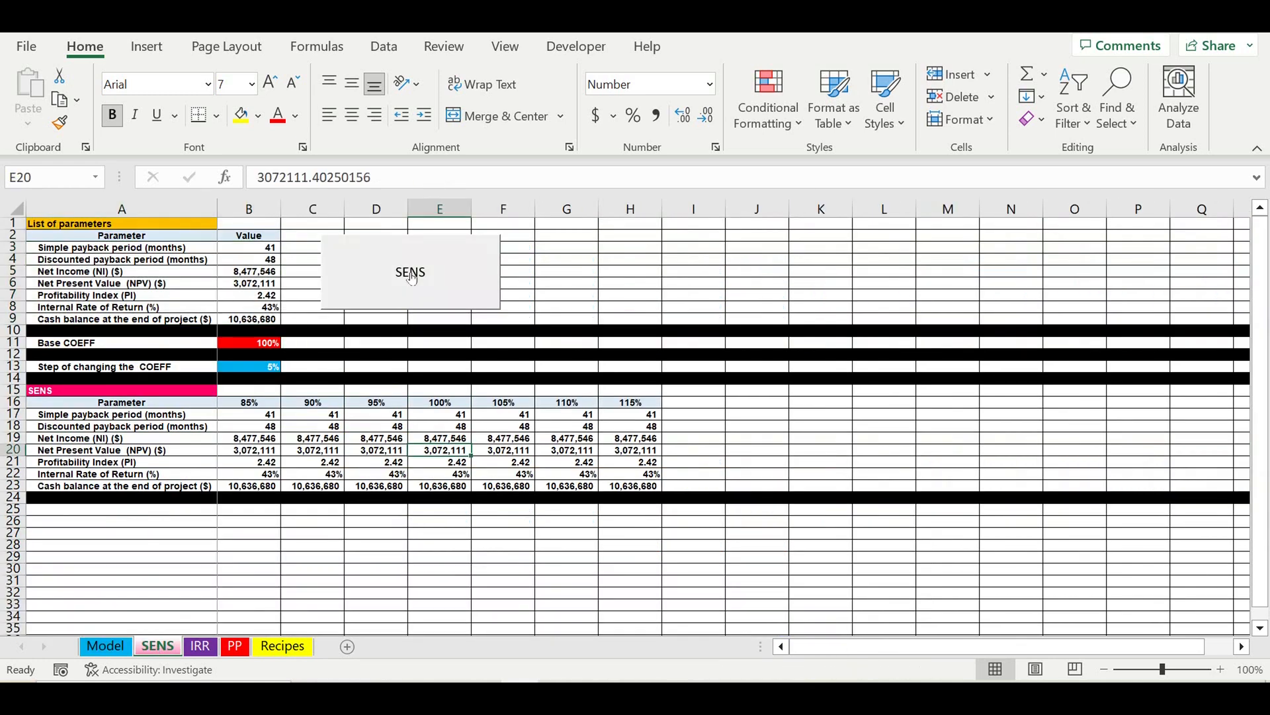
pyautogui.click(105, 646)
pyautogui.scroll(20, 675, 437)
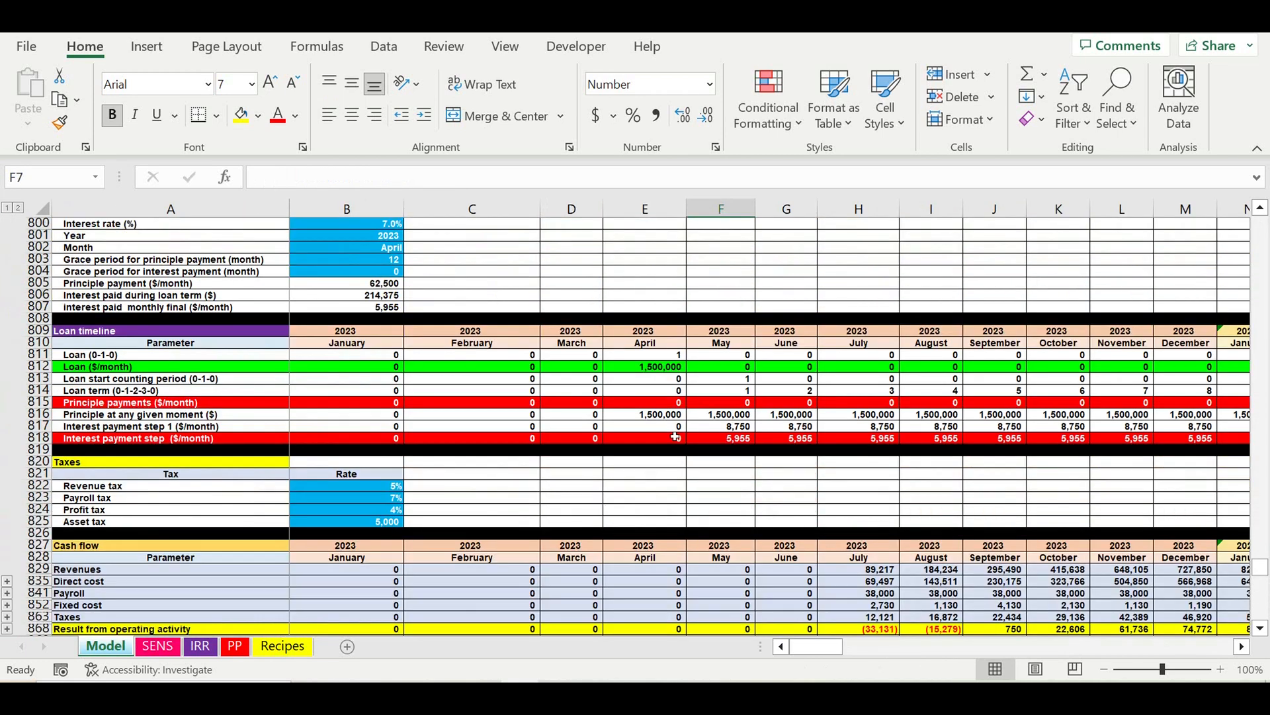
pyautogui.scroll(2, 675, 437)
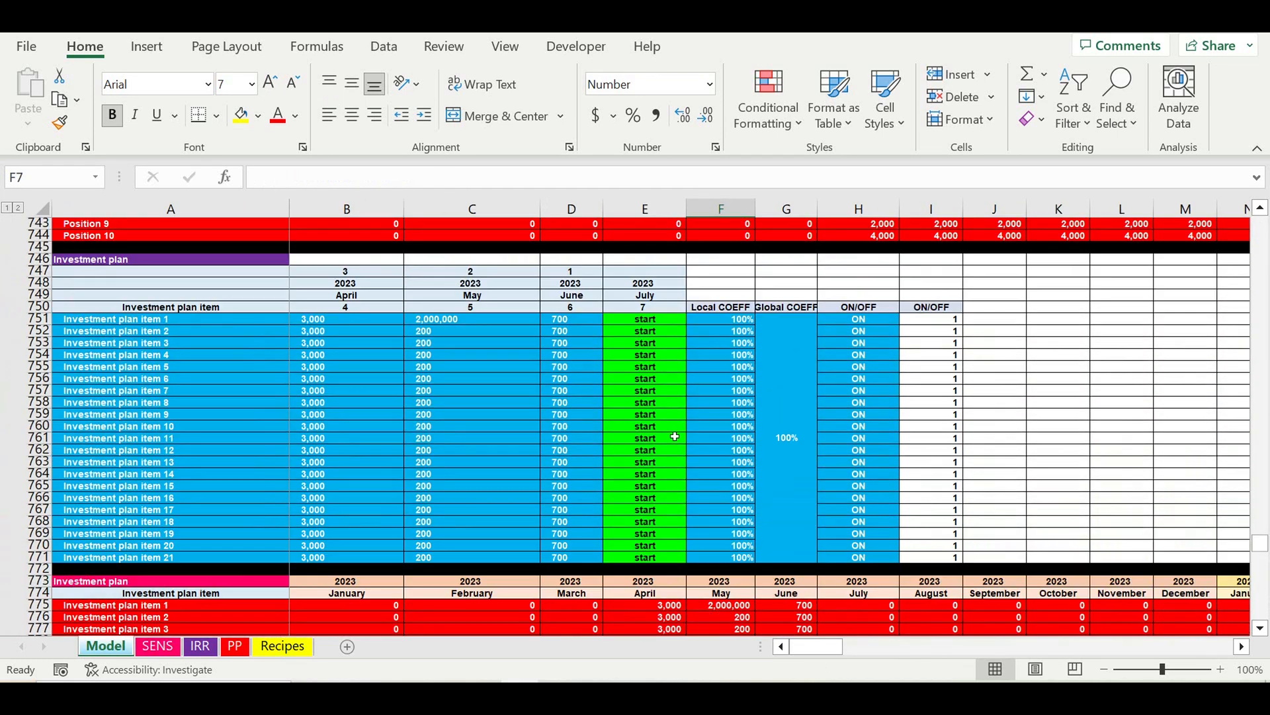
pyautogui.click(97, 264)
# Make the Investment plan's Global COEFF 100% multiplied by the Base COEFF in SENS cell B11, and return to the SENS sheet
pyautogui.click(773, 440)
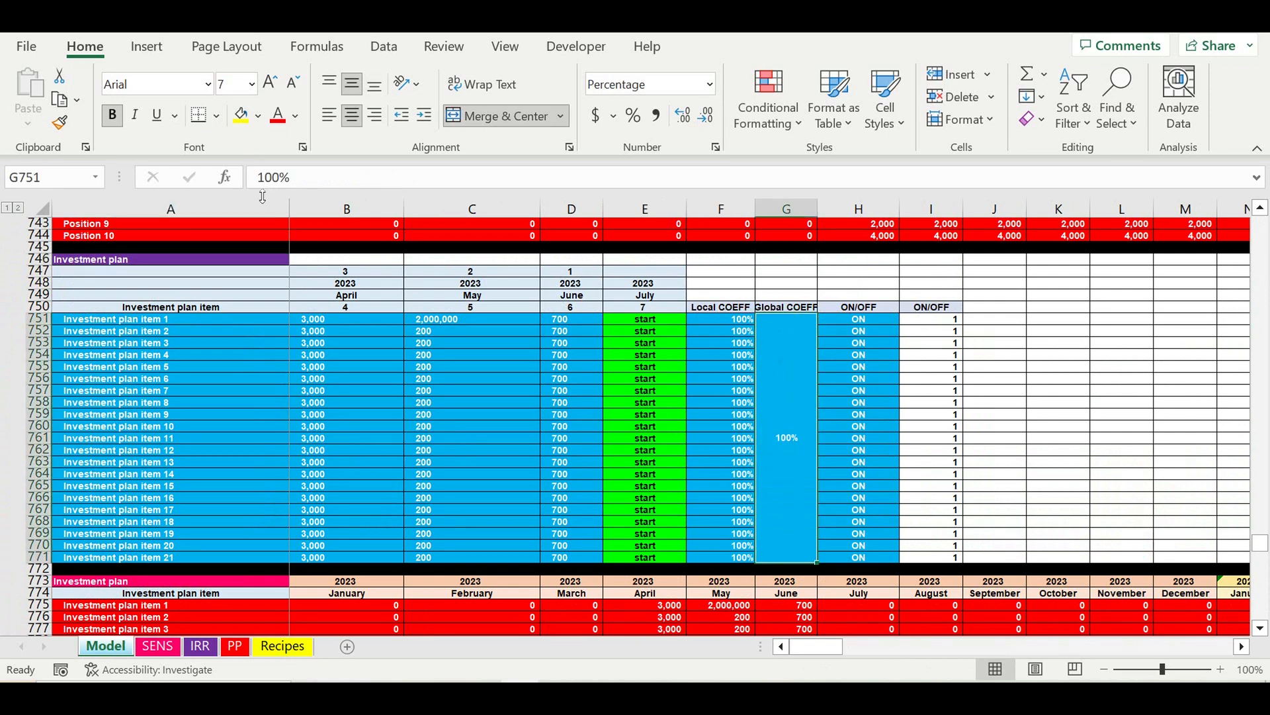
pyautogui.click(327, 183)
pyautogui.write('=')
pyautogui.click(346, 186)
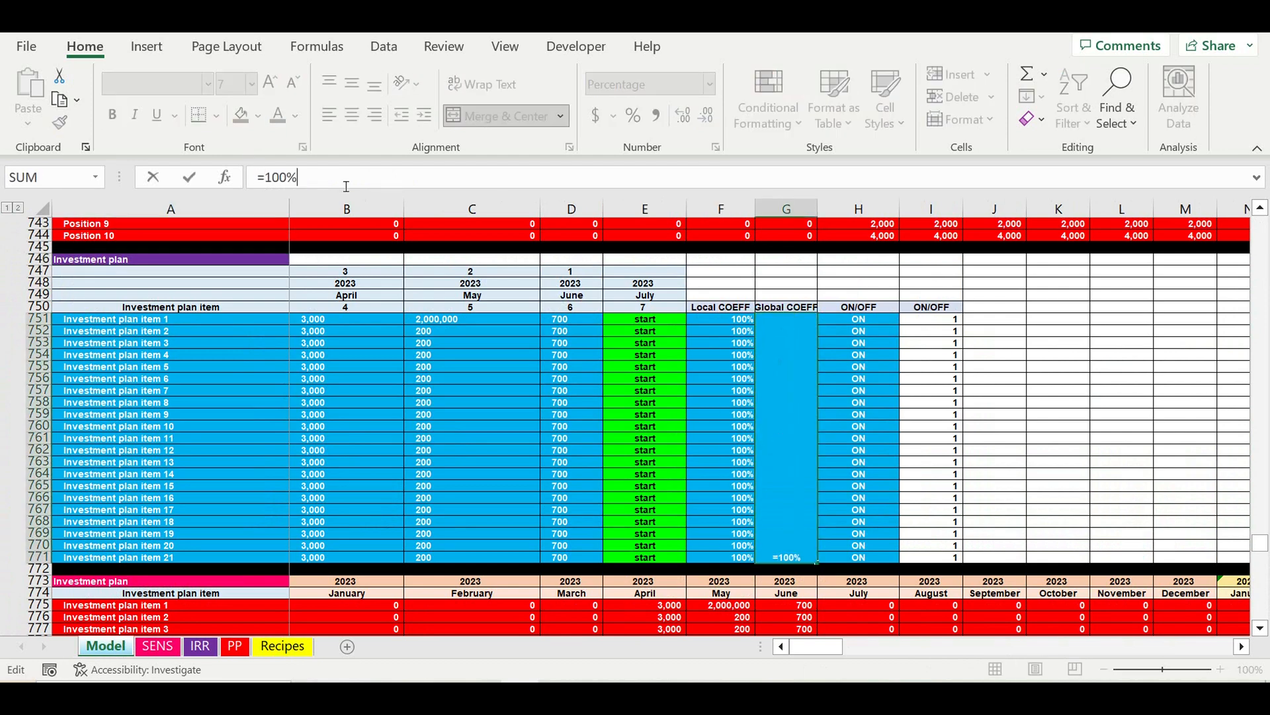
pyautogui.write('*')
pyautogui.click(170, 653)
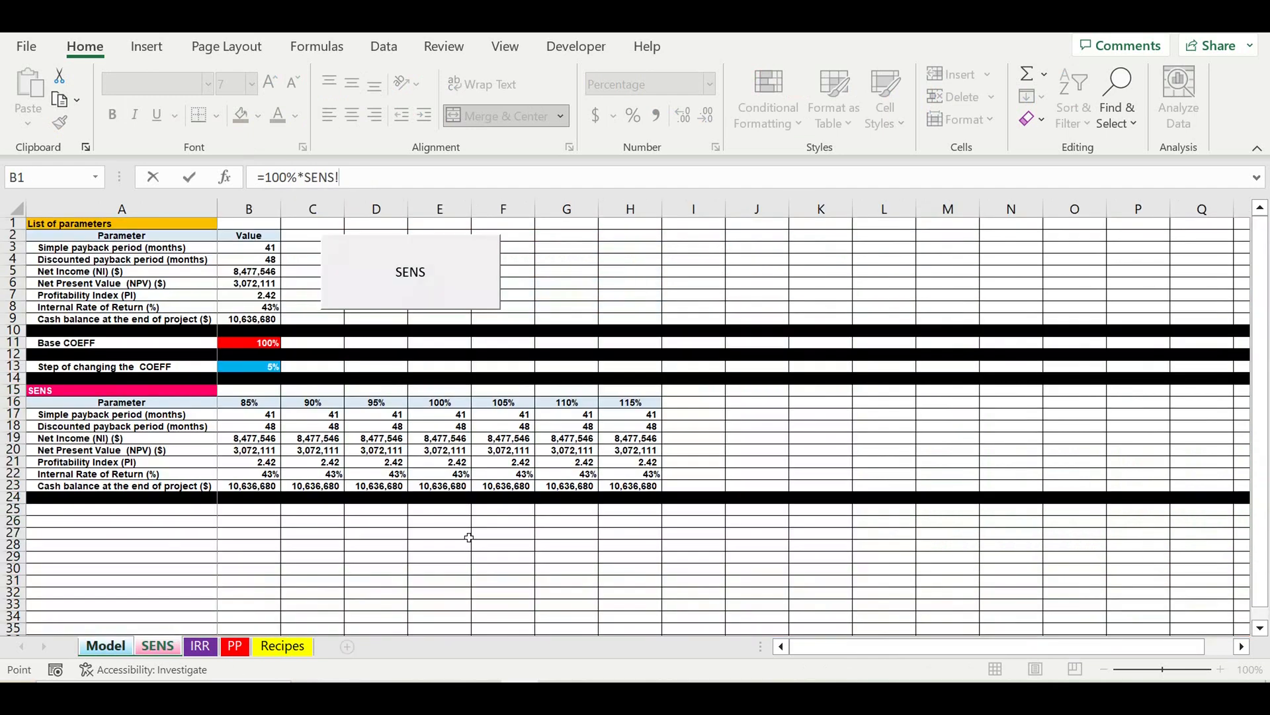
pyautogui.click(254, 345)
pyautogui.press('Return')
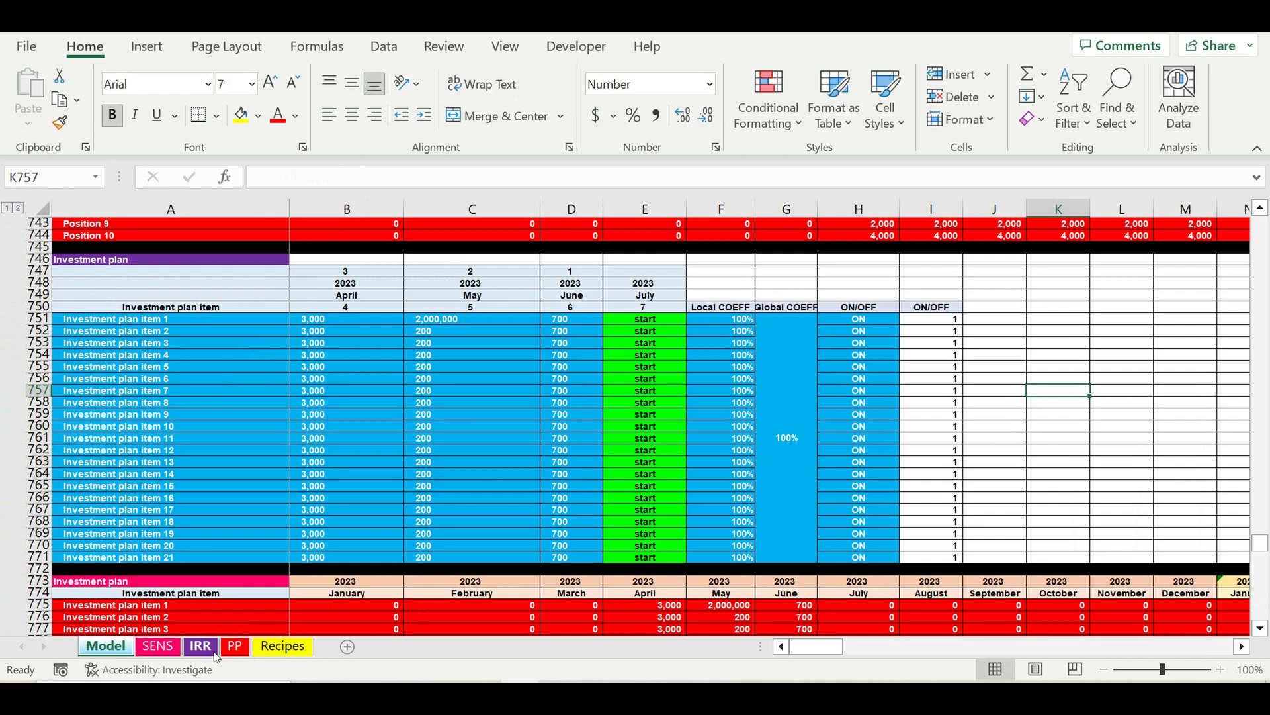
pyautogui.click(171, 643)
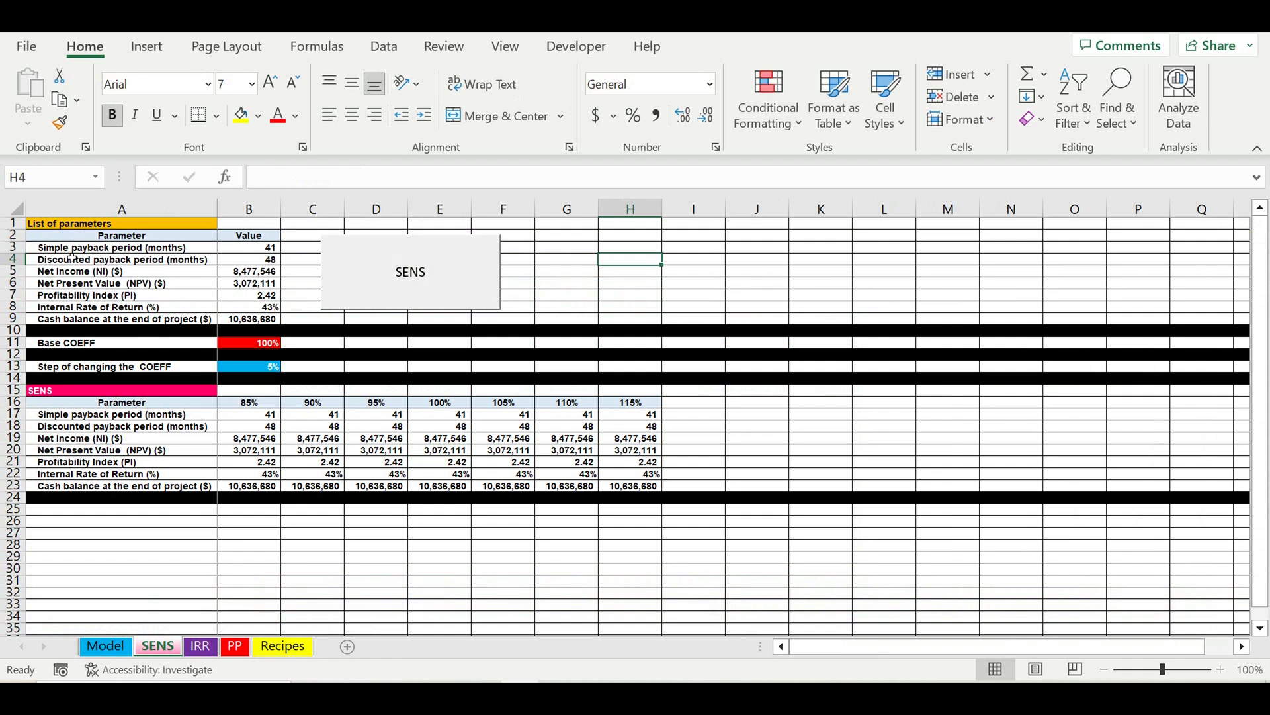
# Run the SENS sensitivity calculation for the investment plan coefficient
pyautogui.click(92, 272)
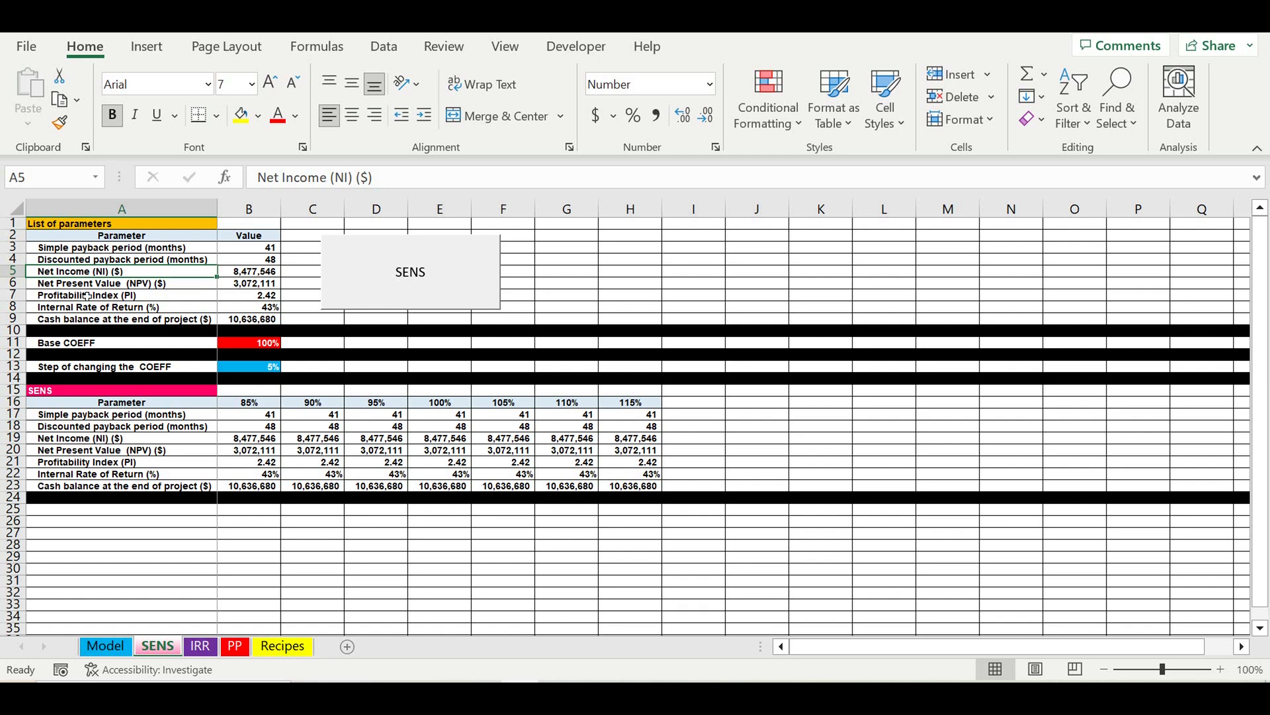
pyautogui.click(418, 275)
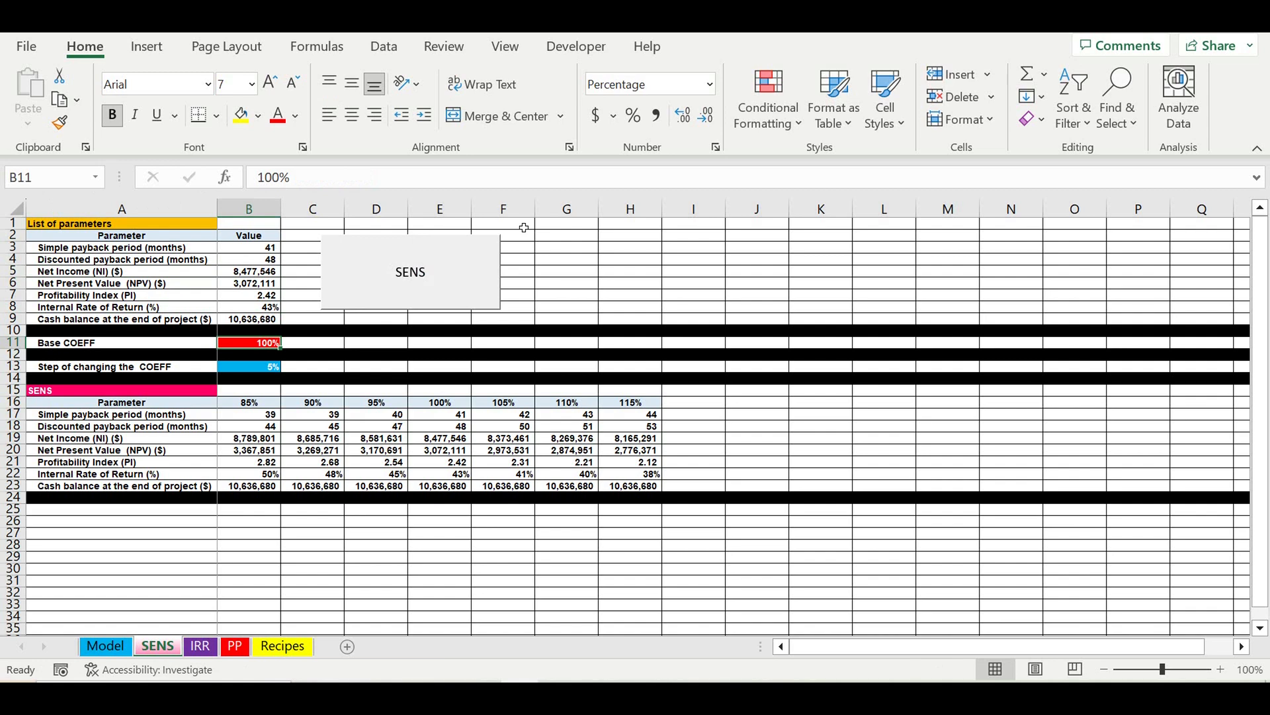
pyautogui.click(407, 430)
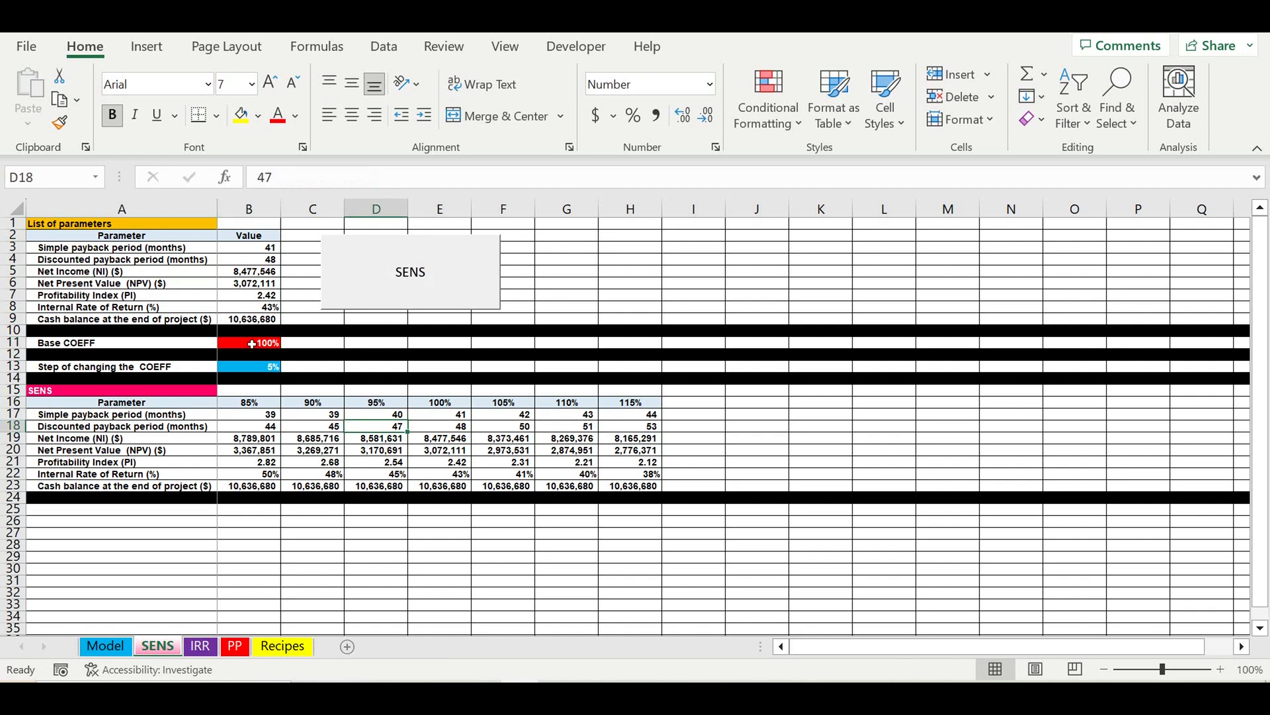
# Check the Base COEFF, the Investment plan's Global COEFF formula on the Model sheet and the payback period charts
pyautogui.click(251, 343)
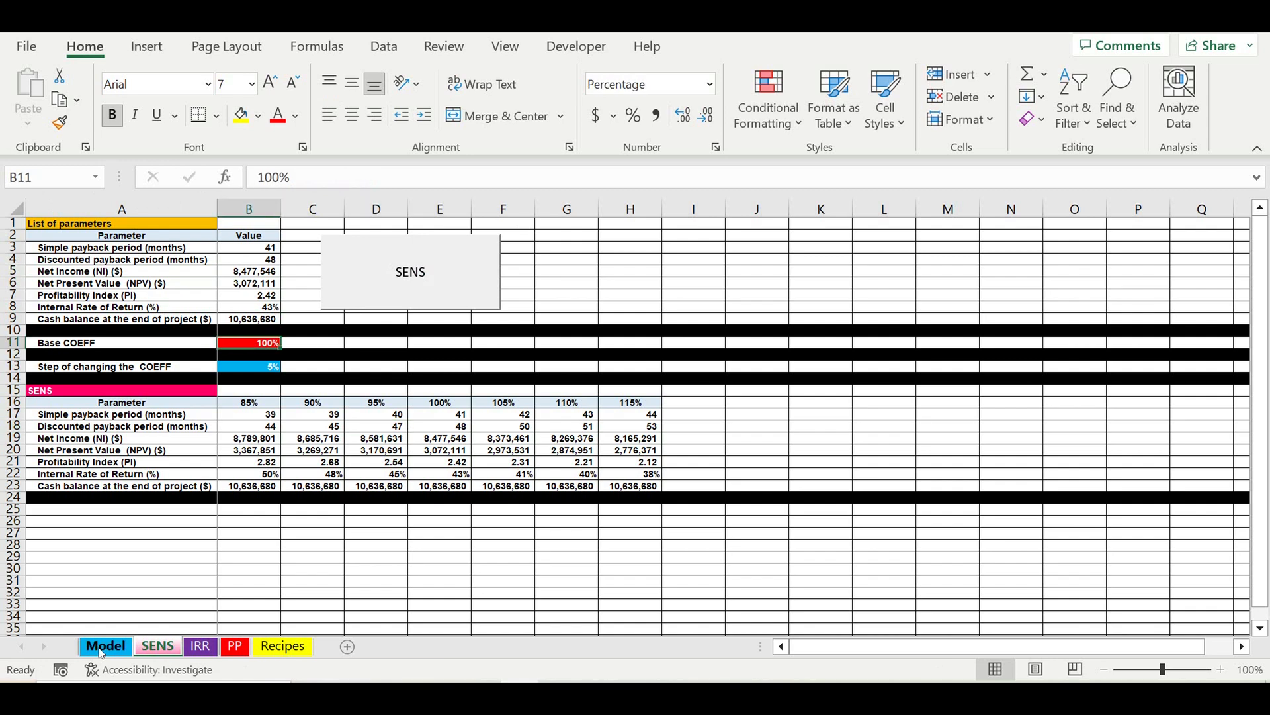
pyautogui.click(104, 646)
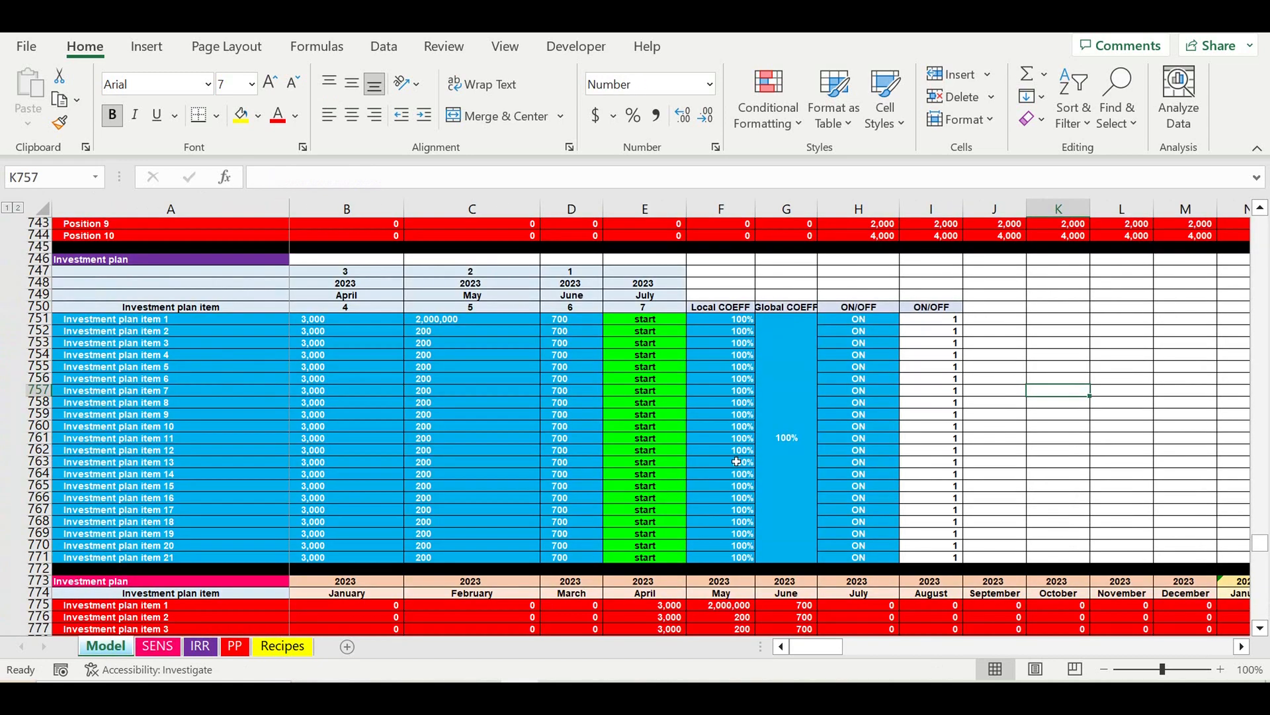
pyautogui.click(782, 448)
pyautogui.click(235, 646)
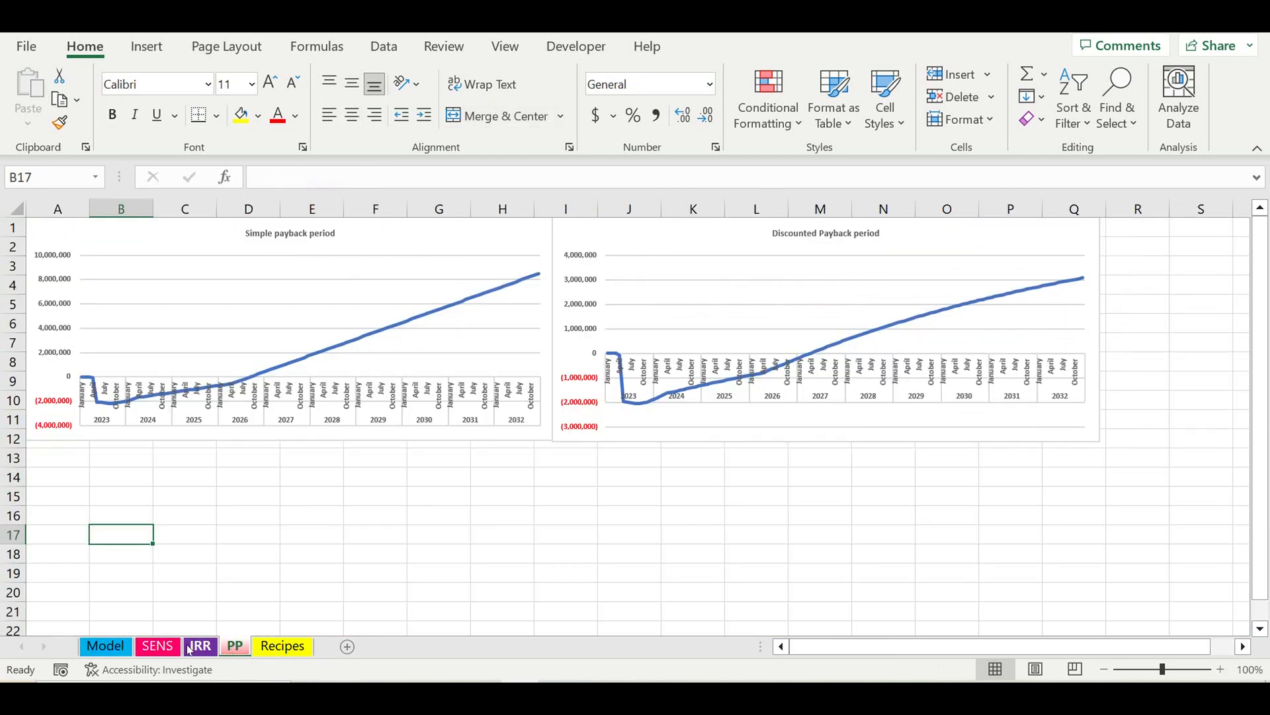
# Set the step of changing the COEFF on the SENS sheet to 20% and rerun the investment plan sensitivity calculation
pyautogui.click(159, 646)
pyautogui.click(249, 371)
pyautogui.write('20%')
pyautogui.press('Return')
pyautogui.click(375, 465)
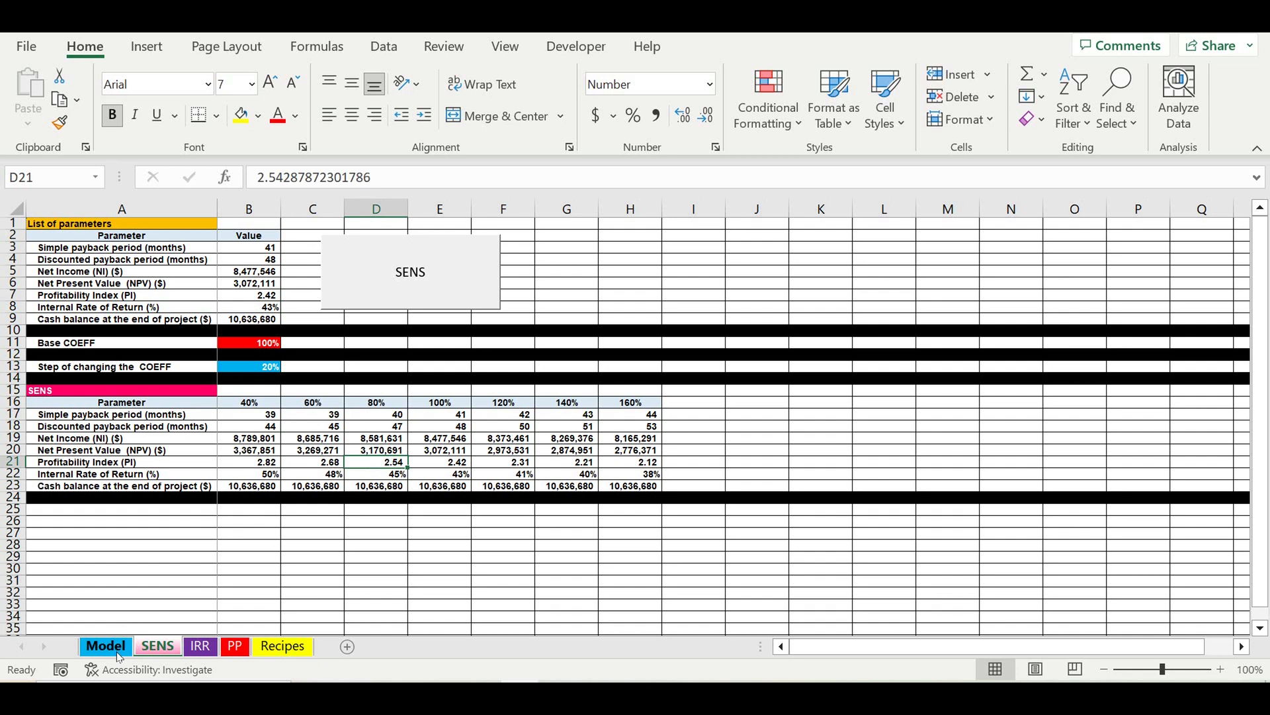
pyautogui.click(419, 274)
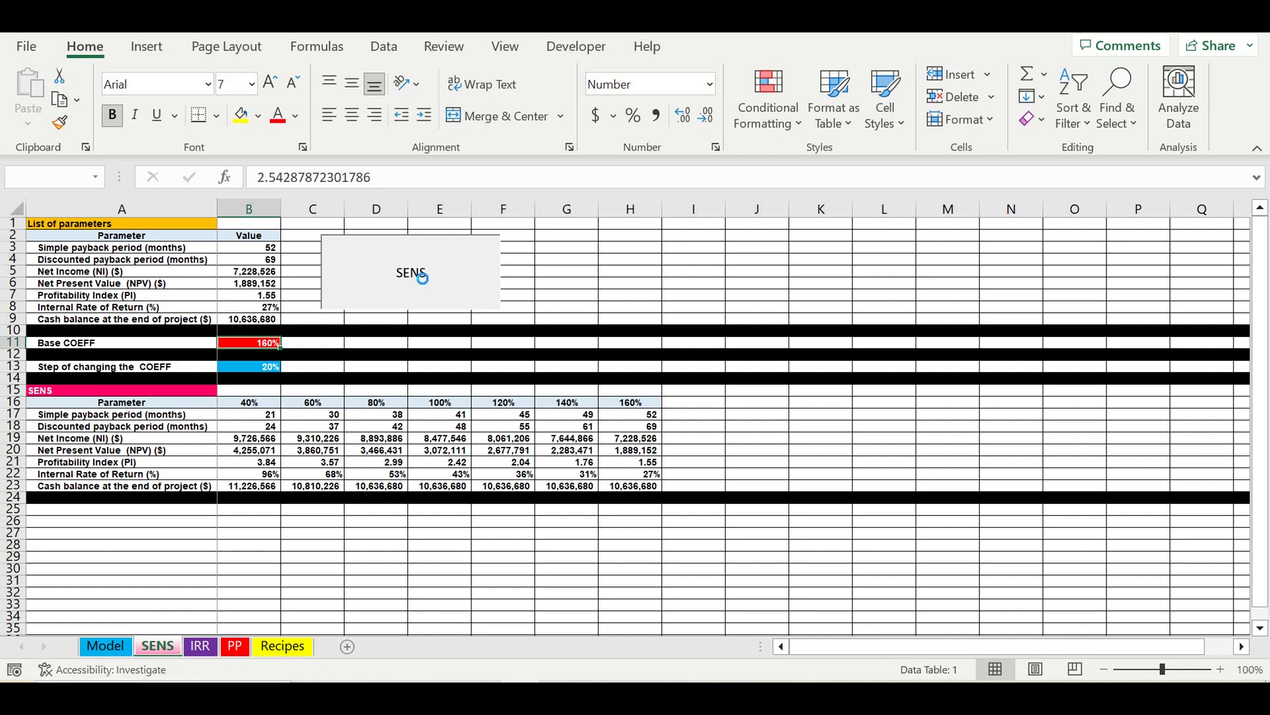
# Set the step of changing the COEFF to 30% and recalculate the investment plan sensitivity table
pyautogui.click(244, 369)
pyautogui.write('30')
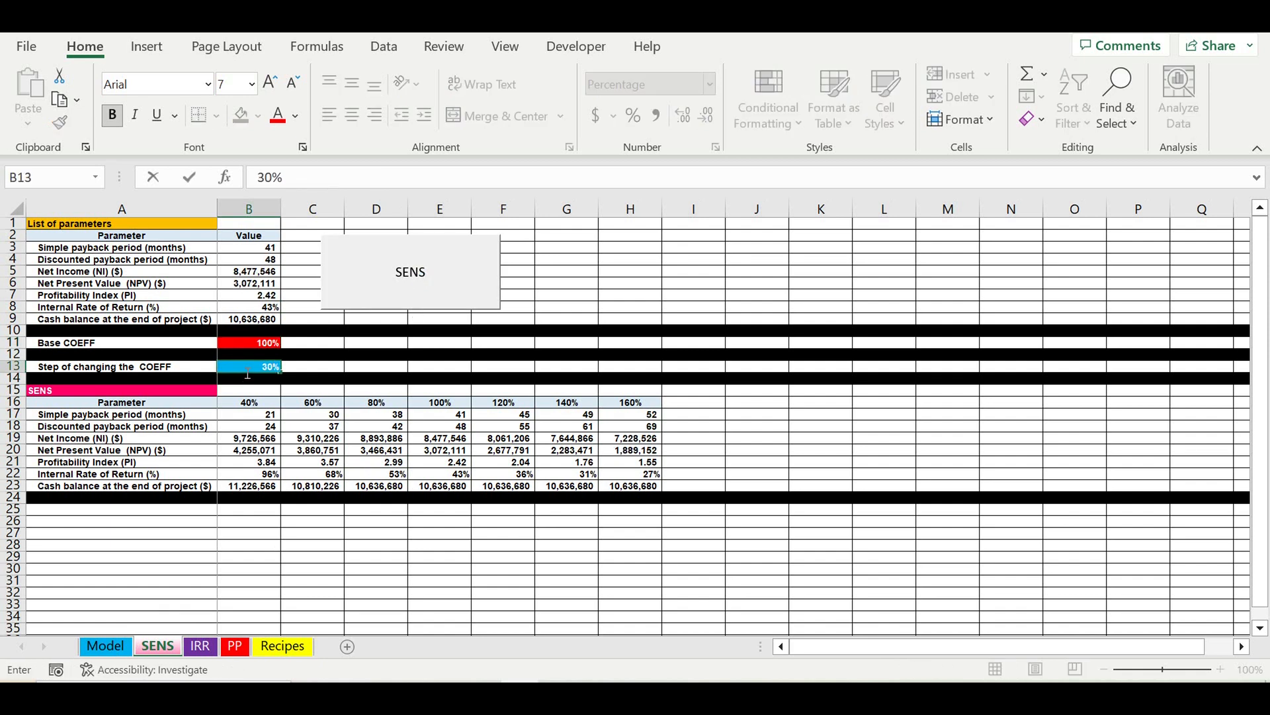
pyautogui.press('Return')
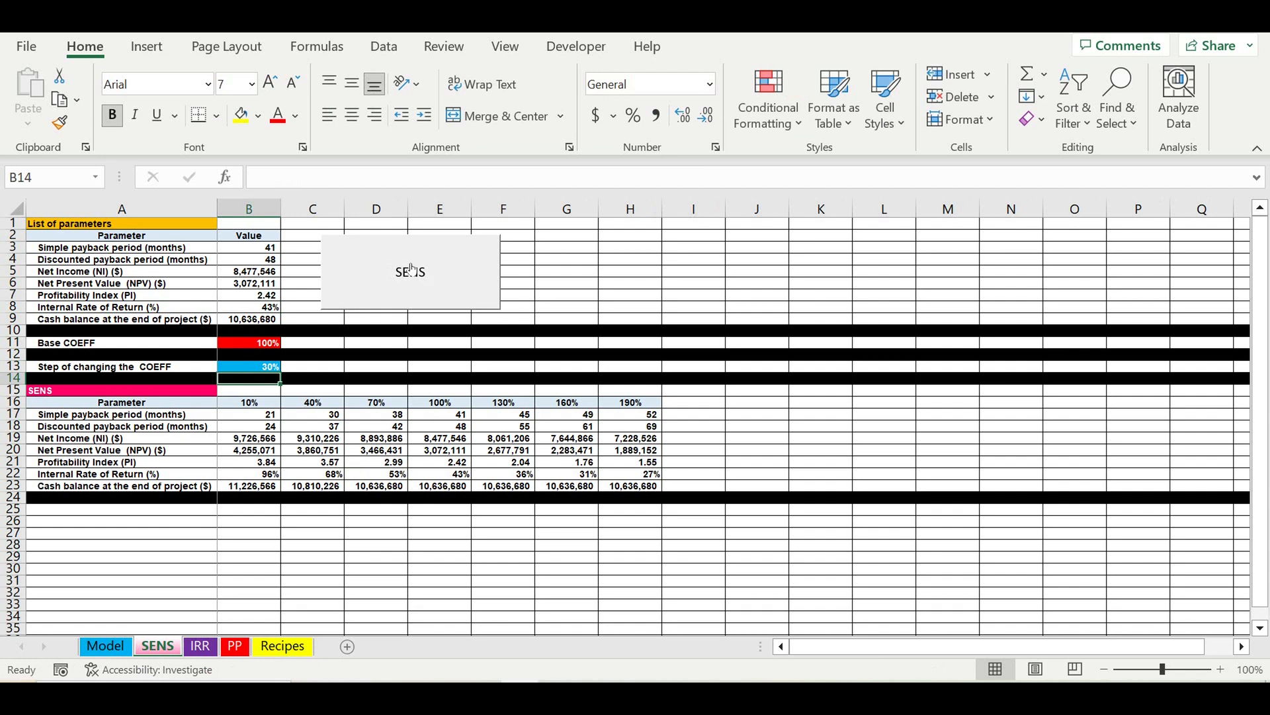
pyautogui.click(414, 271)
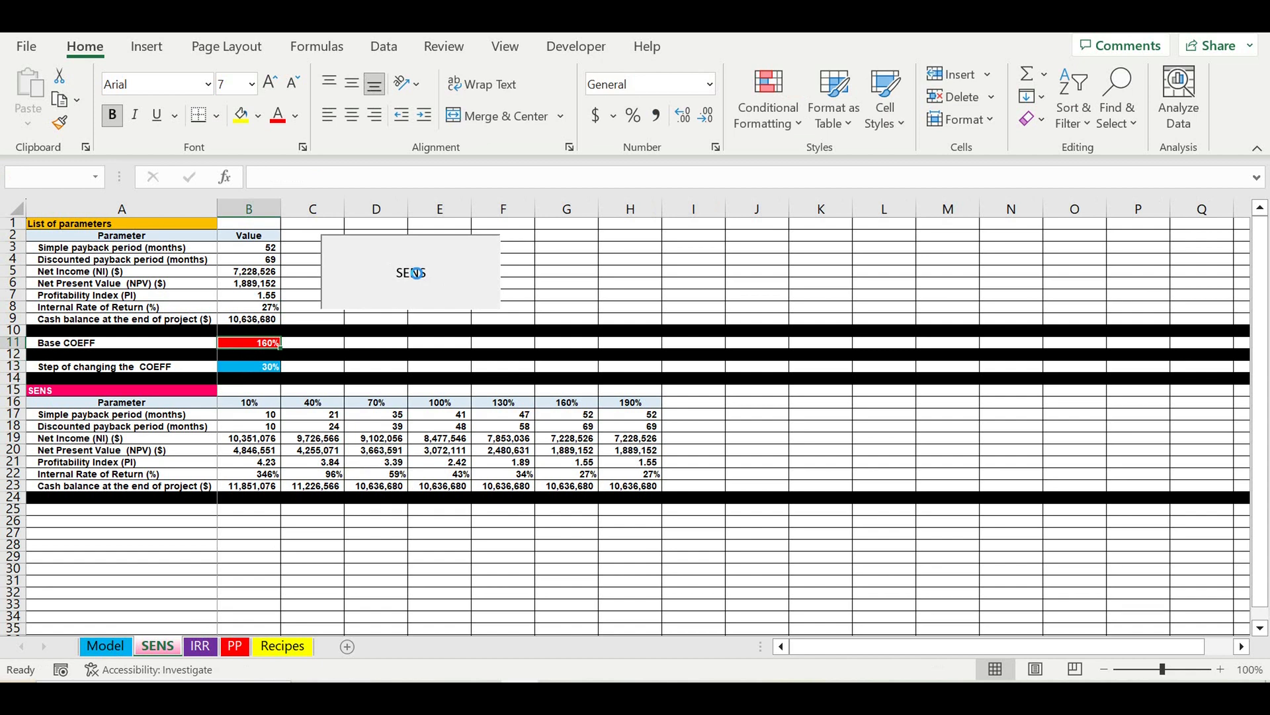
# Set the step of changing the COEFF on the SENS sheet to 10%
pyautogui.click(239, 368)
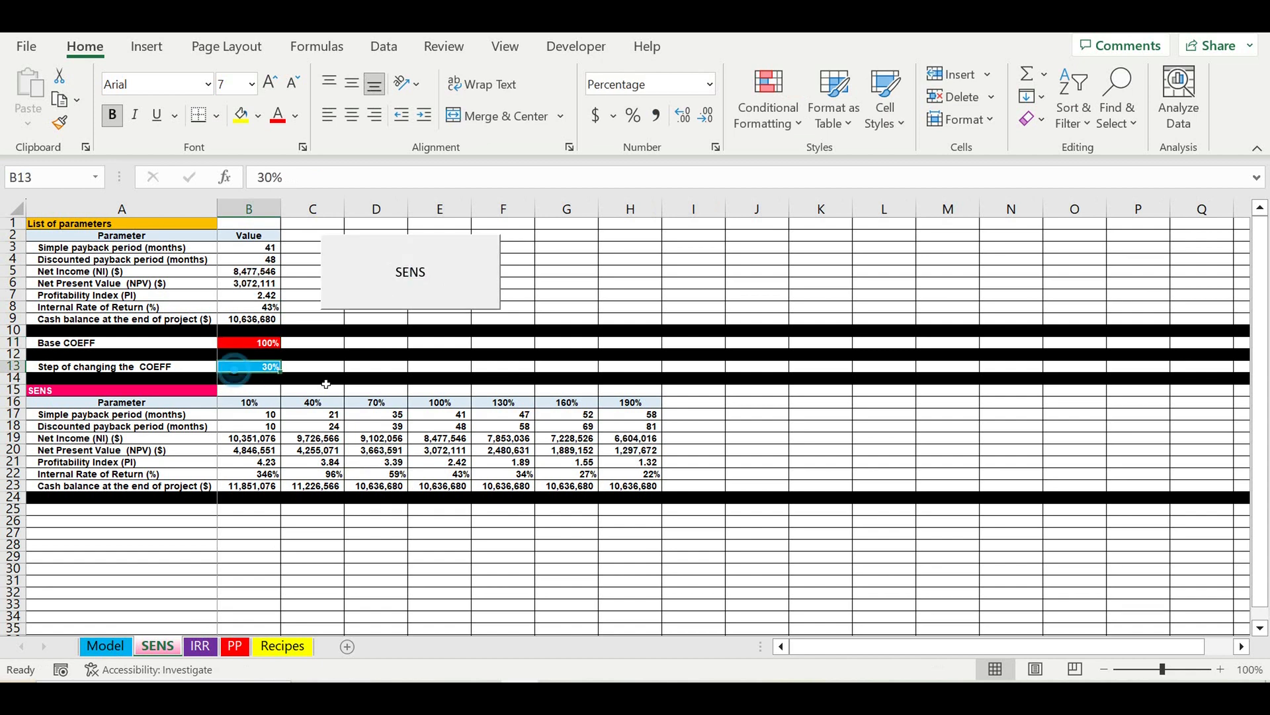
pyautogui.write('10')
pyautogui.press('Return')
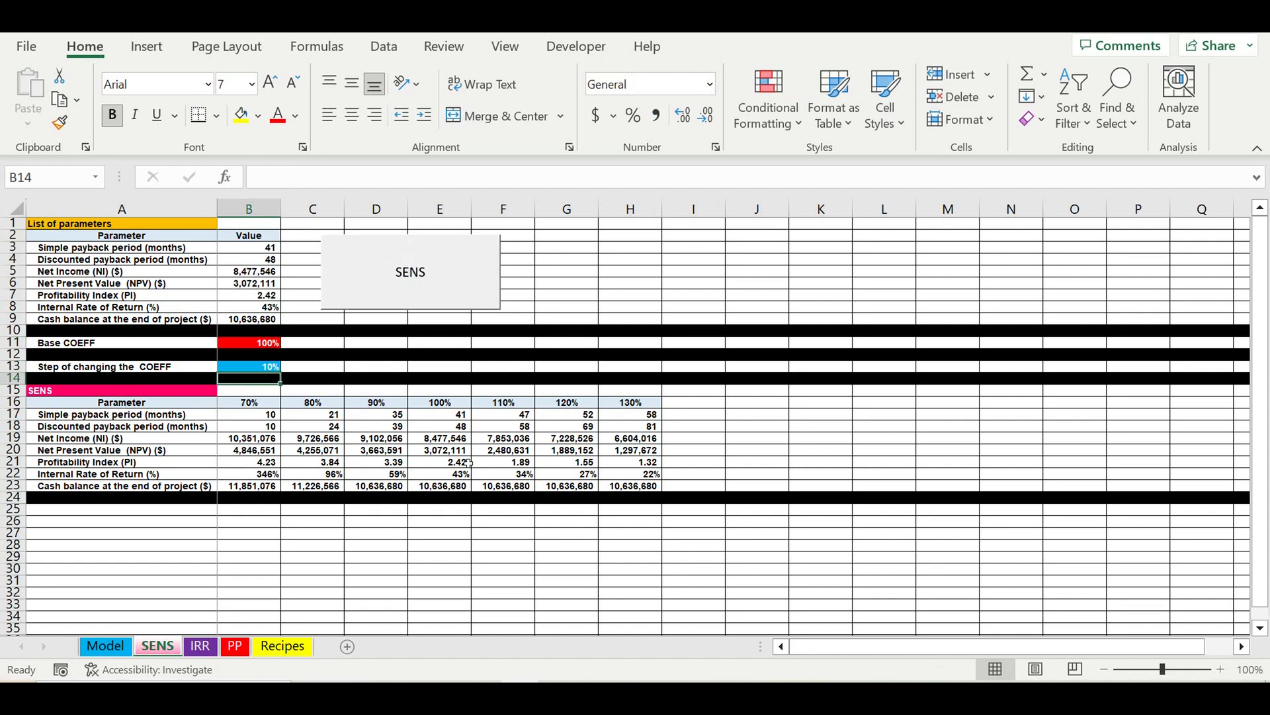
pyautogui.click(439, 462)
# Remove the SENS!B11 multiplier from the Investment plan's Global COEFF on the Model sheet, leaving =100%
pyautogui.click(106, 646)
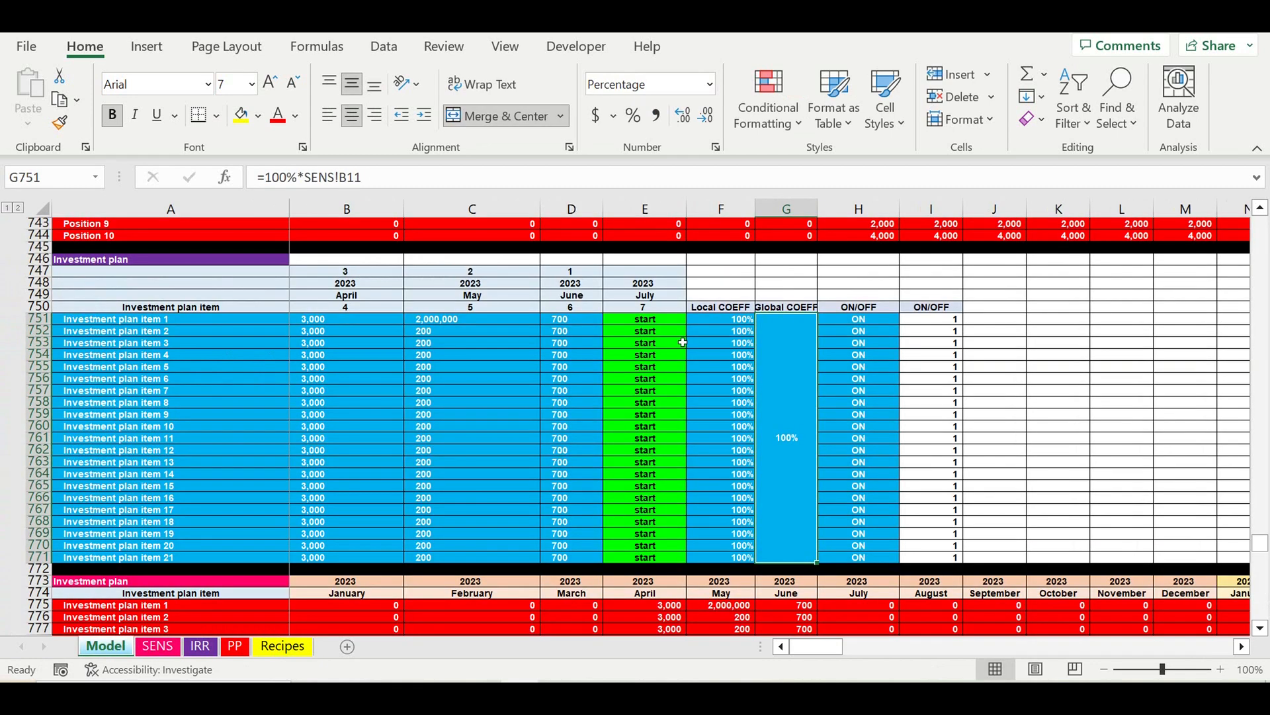
pyautogui.moveTo(307, 183); pyautogui.dragTo(452, 182)
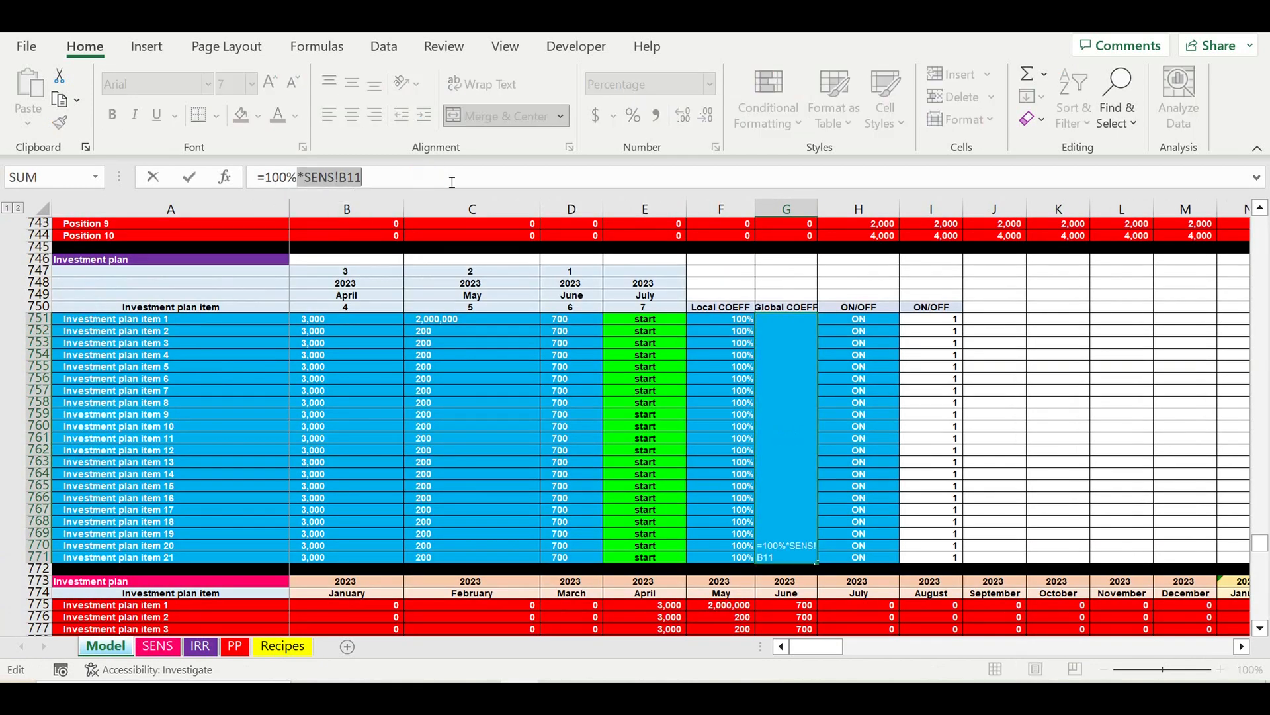
pyautogui.press('BackSpace')
pyautogui.press('Return')
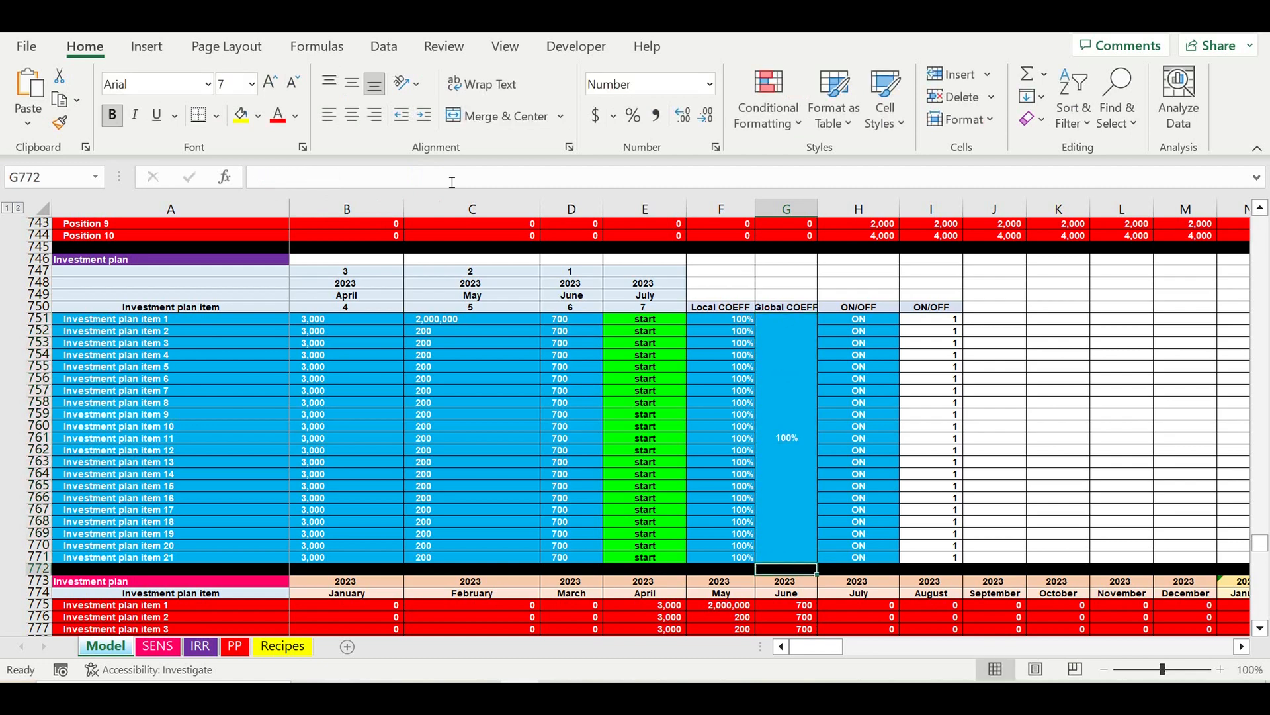
# Change the Loan amount in B798 to =1500000*SENS!B11 and run the sensitivity calculation on the SENS sheet
pyautogui.press('Down')
pyautogui.scroll(-14, 545, 407)
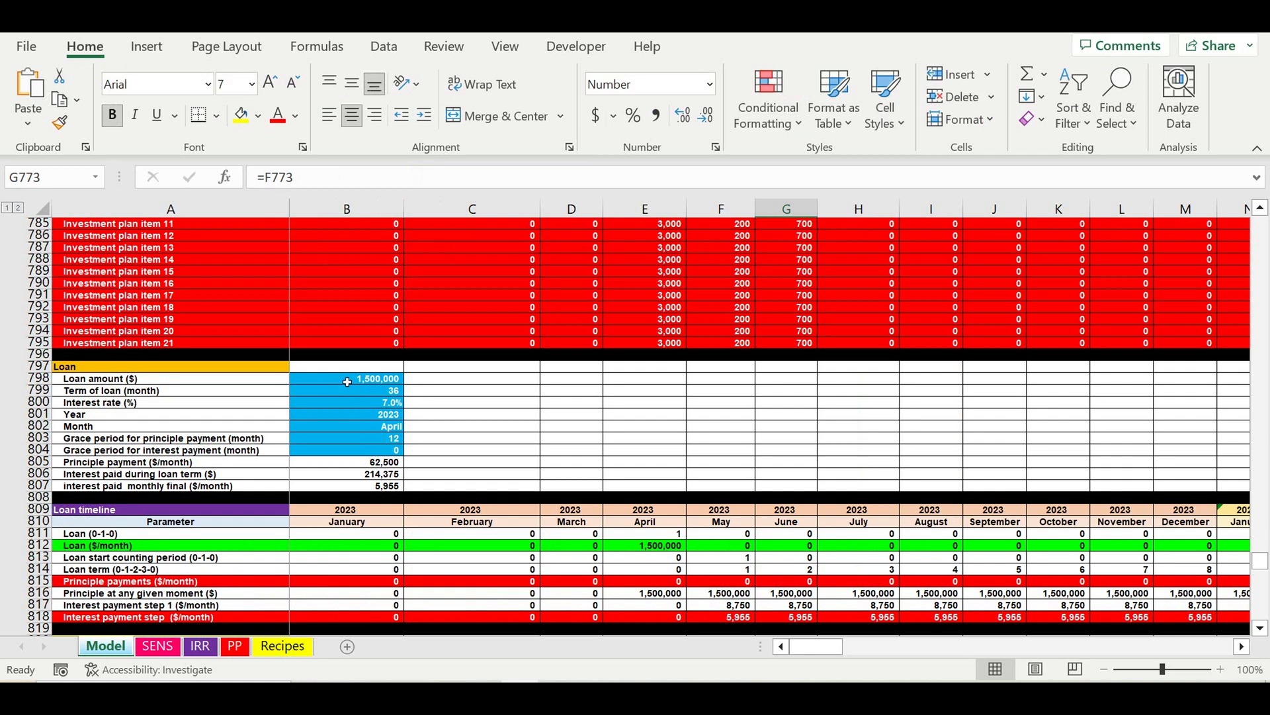
pyautogui.click(346, 381)
pyautogui.click(341, 176)
pyautogui.write('*SENS!B11')
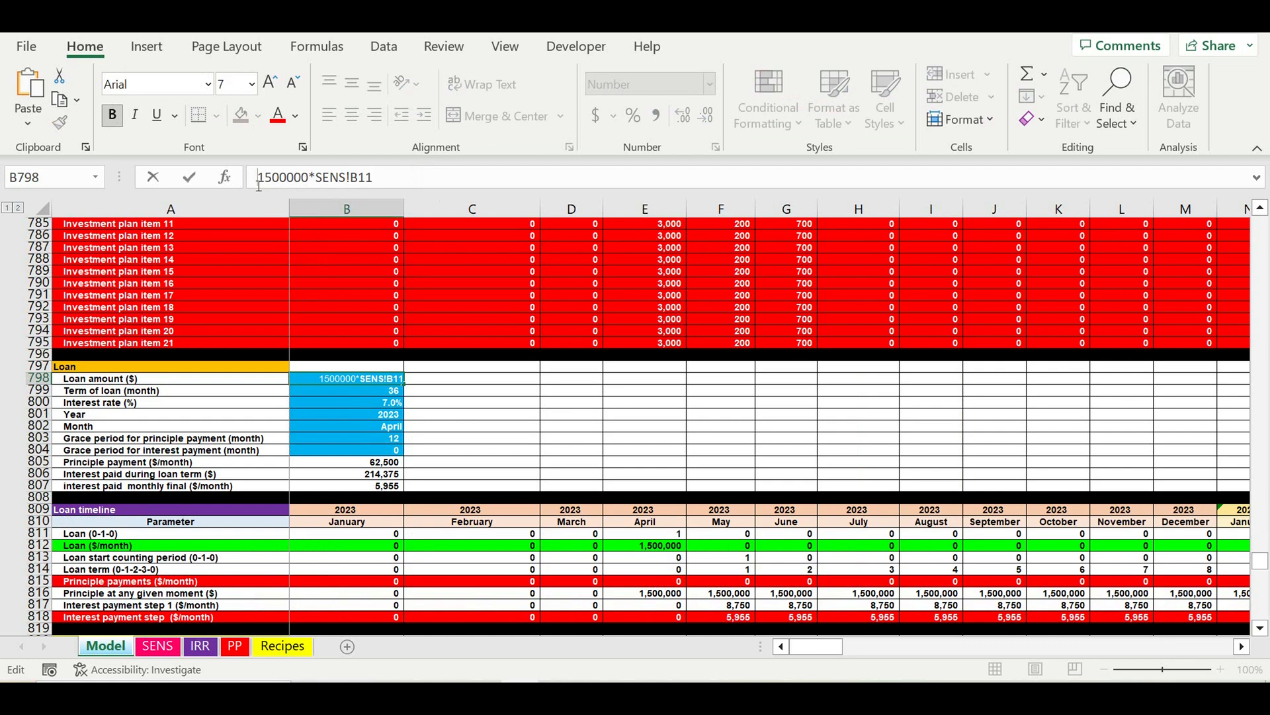
pyautogui.click(463, 426)
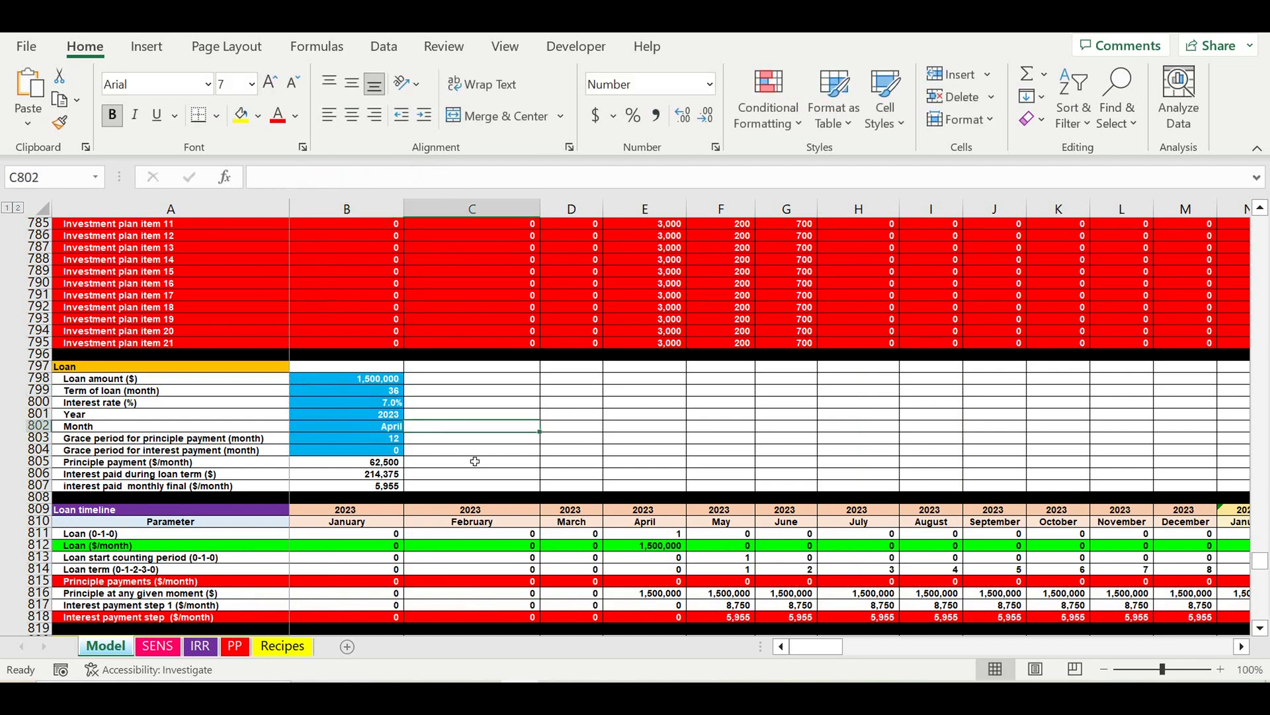
pyautogui.click(158, 647)
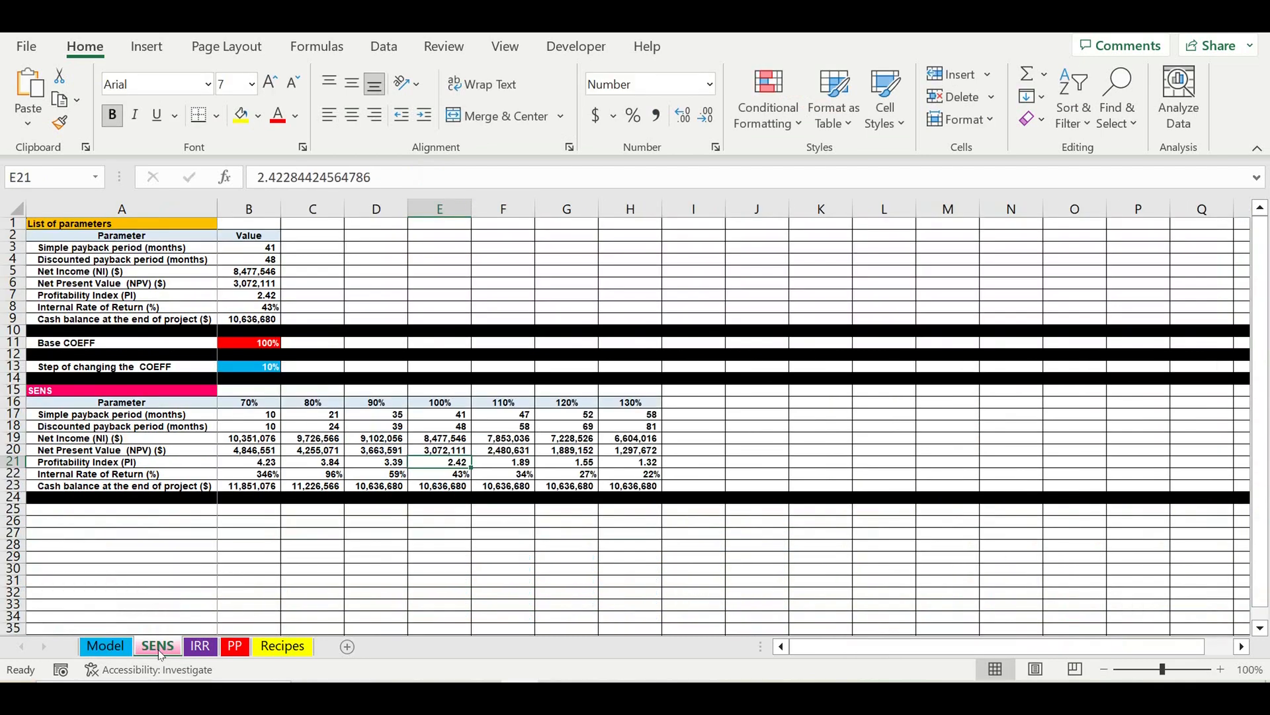
pyautogui.click(411, 280)
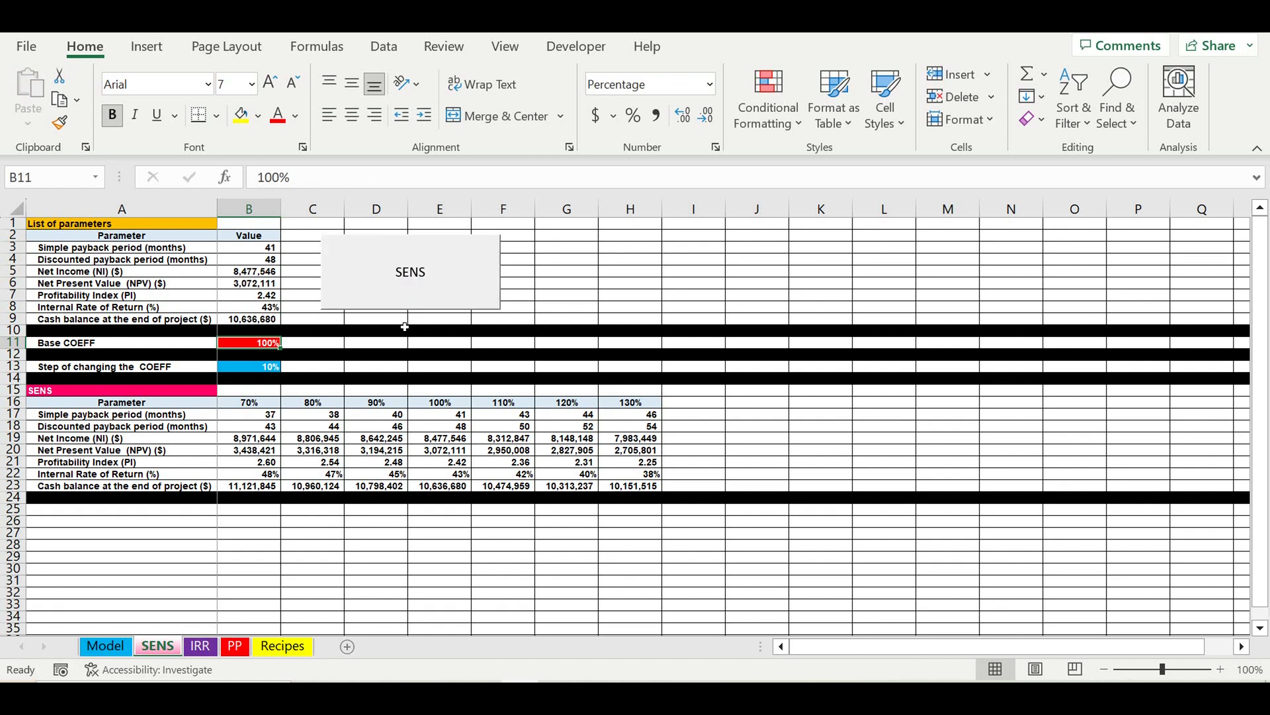
# Set the step of changing the COEFF to 20% and rerun the loan amount sensitivity calculation
pyautogui.click(229, 368)
pyautogui.write('20')
pyautogui.press('Return')
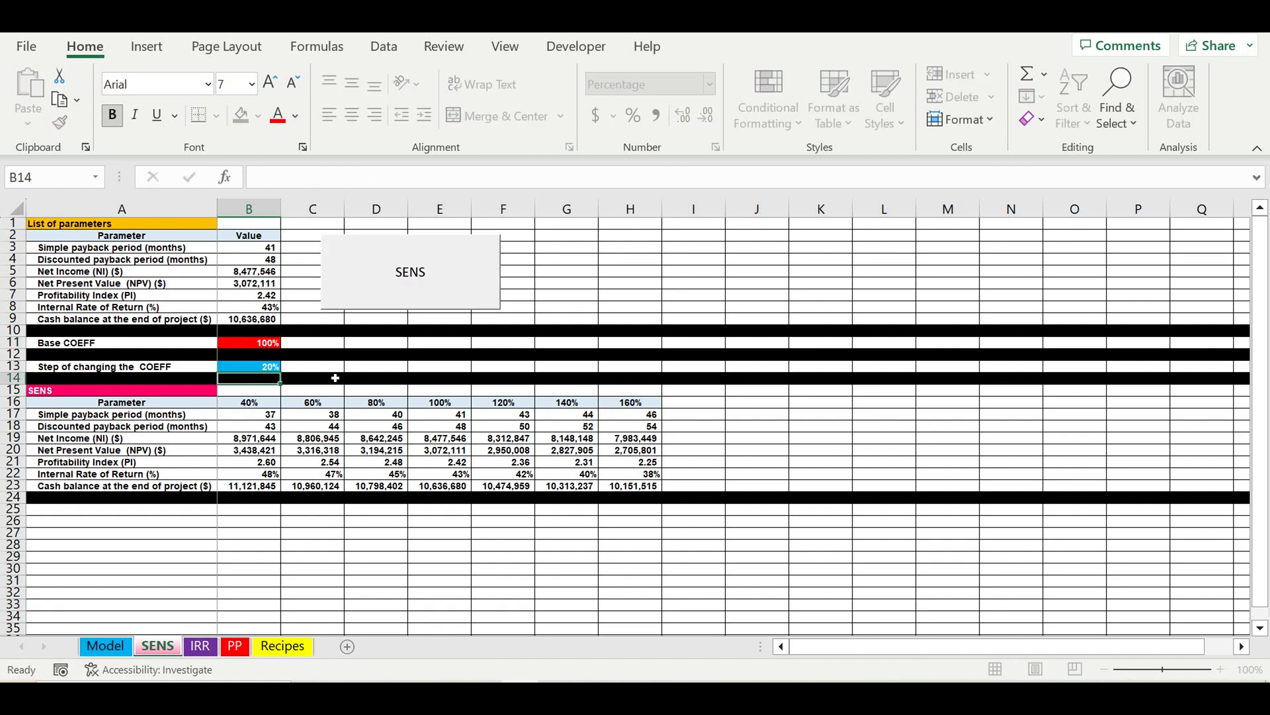
pyautogui.click(394, 277)
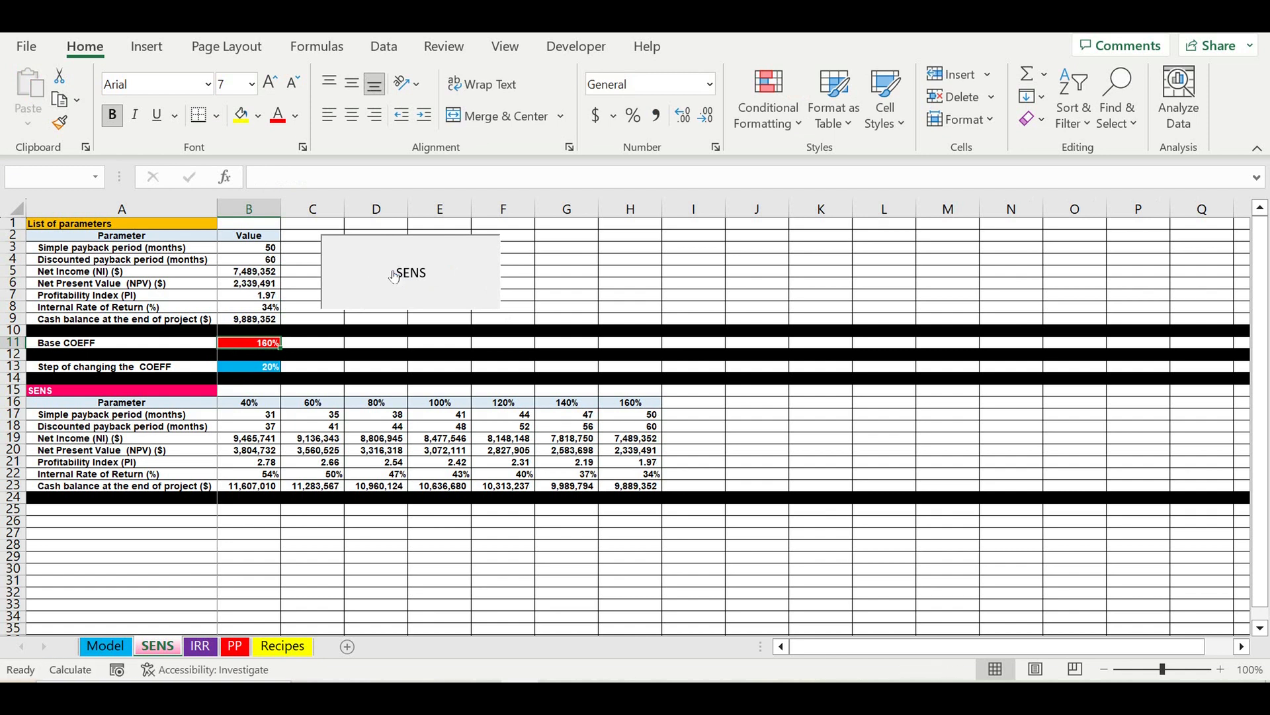
# Set the step of changing the COEFF to 30% and recalculate the loan amount sensitivity table
pyautogui.click(246, 372)
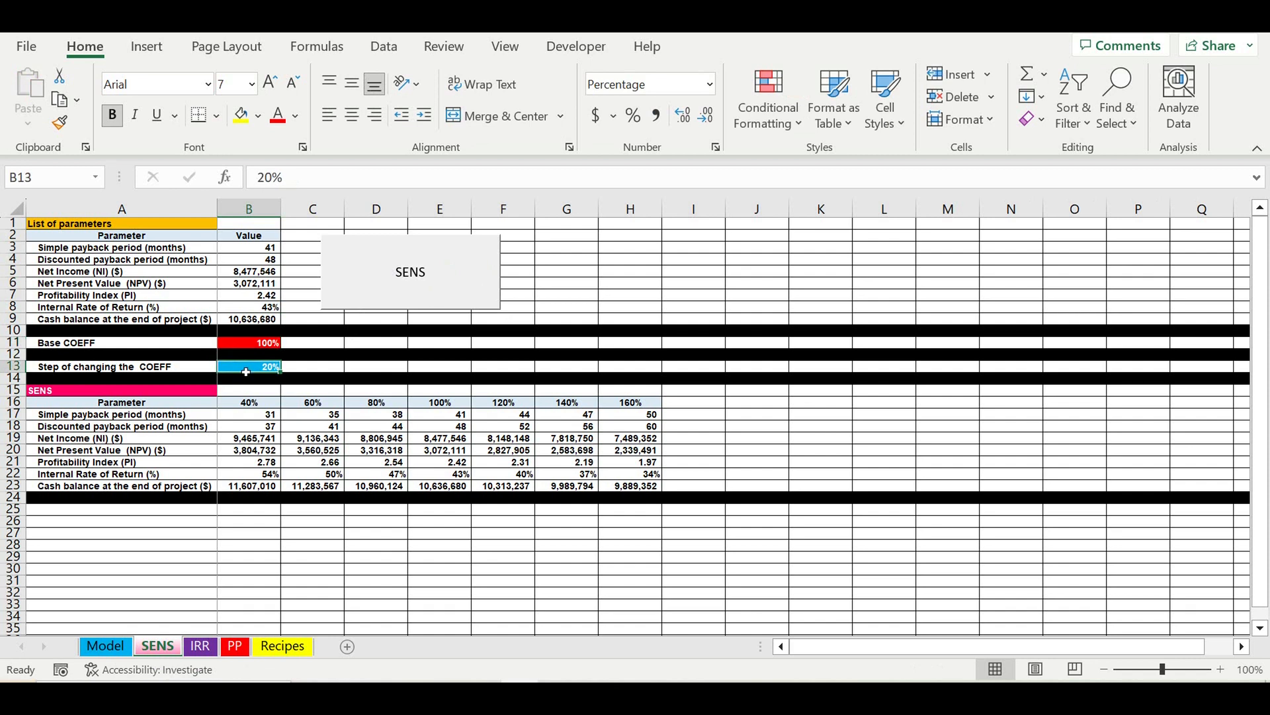
pyautogui.write('30')
pyautogui.press('Return')
pyautogui.click(413, 261)
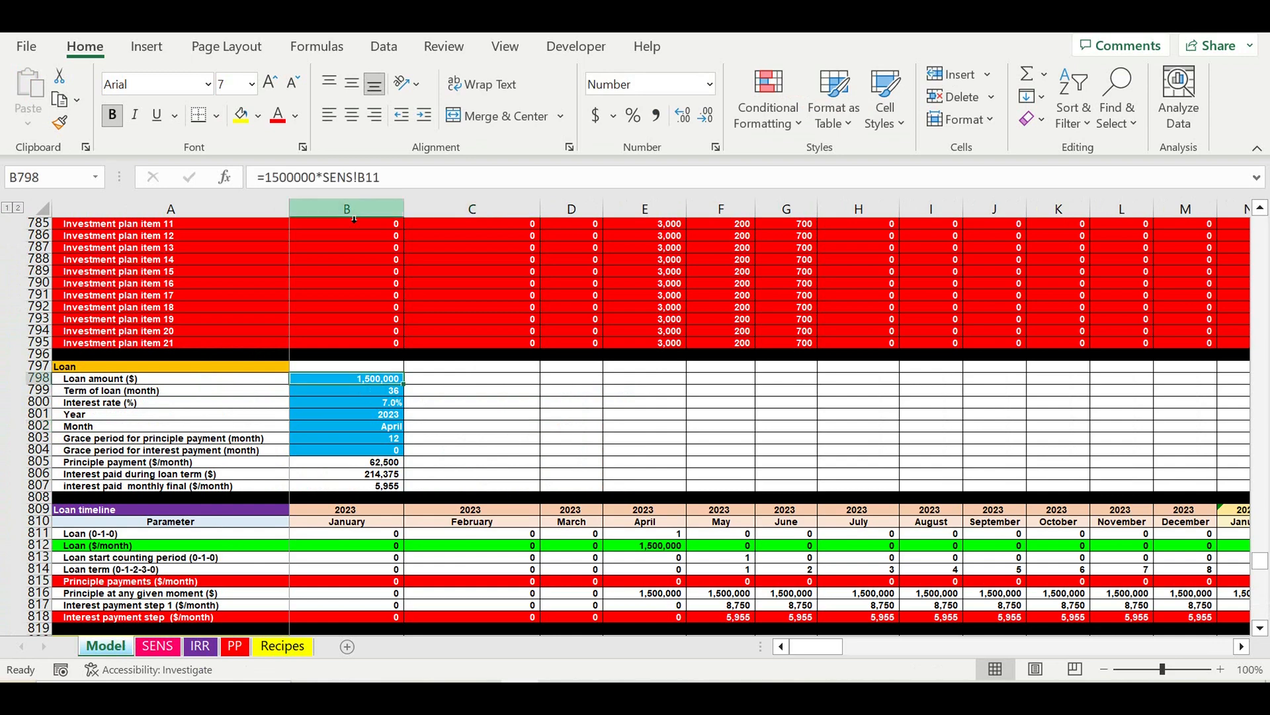
# Cut the *SENS!B11 multiplier out of the Loan amount formula on the Model sheet, leaving =1500000
pyautogui.moveTo(317, 177); pyautogui.dragTo(467, 192)
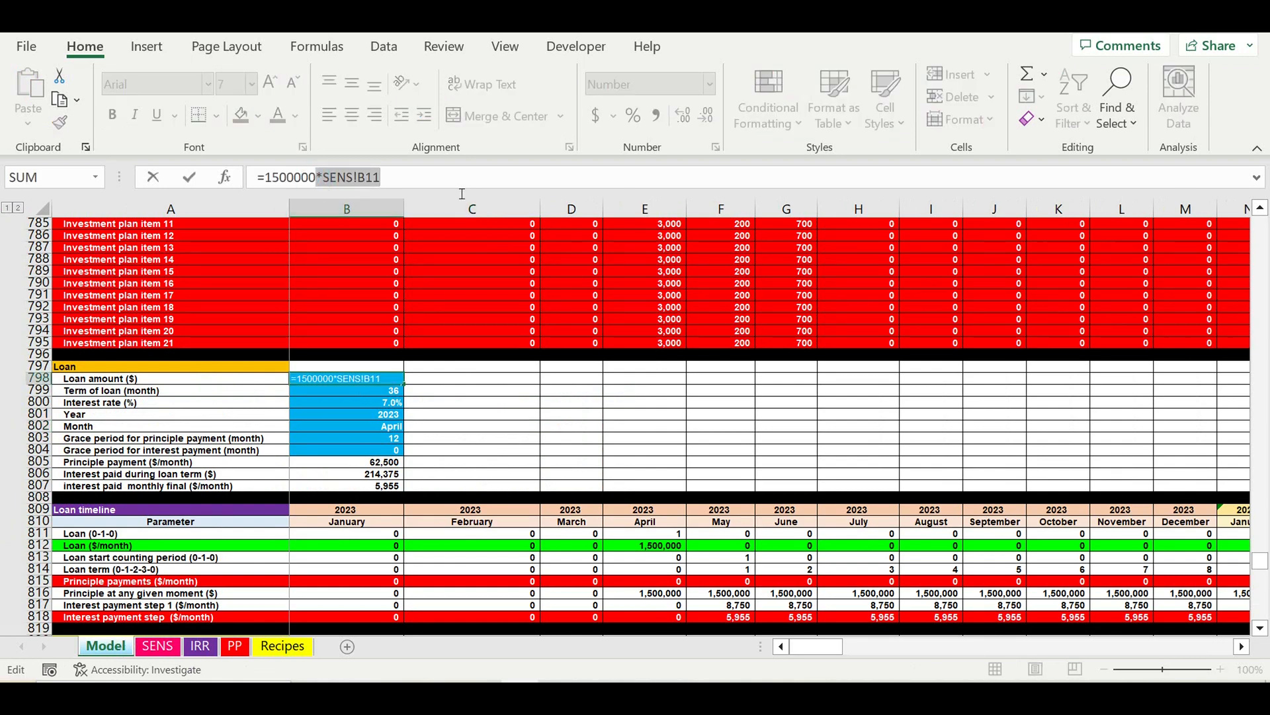
pyautogui.hotkey('ctrl', 'x')
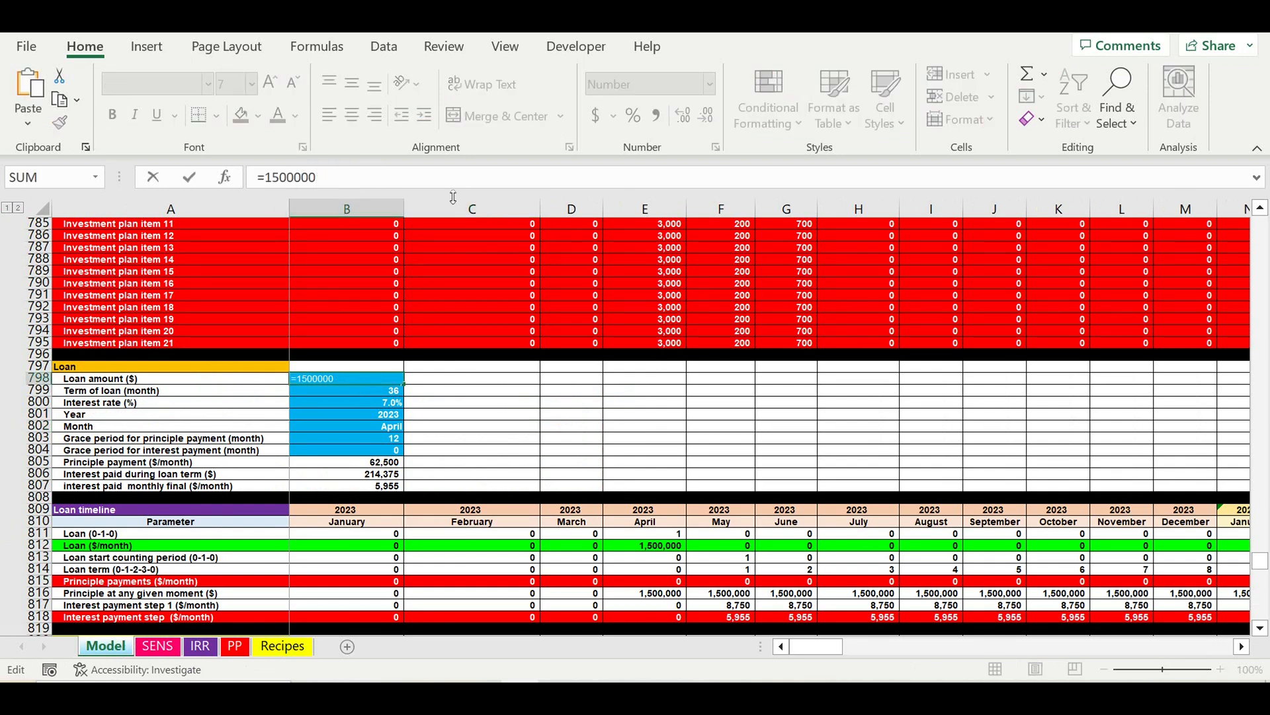
pyautogui.press('Return')
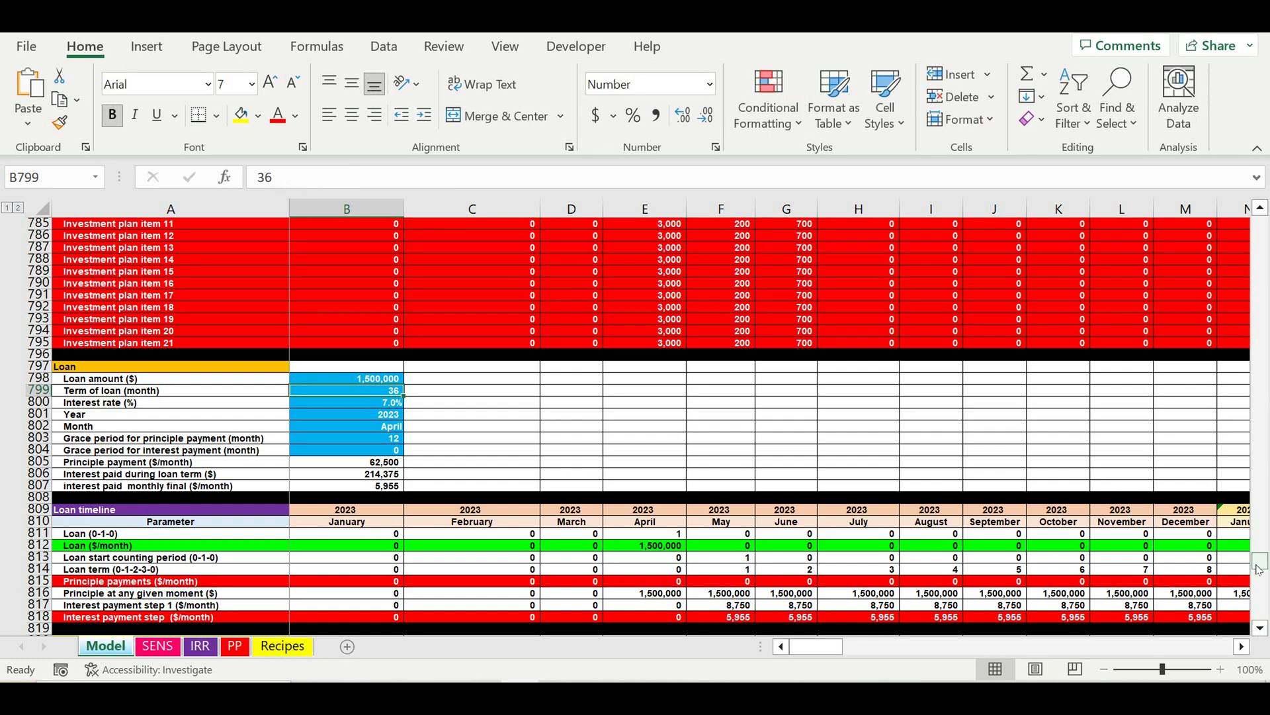
# Change the Sales plan COEFF Global in the List of products to =100%*SENS!B11, reusing the cut multiplier
pyautogui.moveTo(1259, 566); pyautogui.dragTo(1260, 225)
pyautogui.click(788, 444)
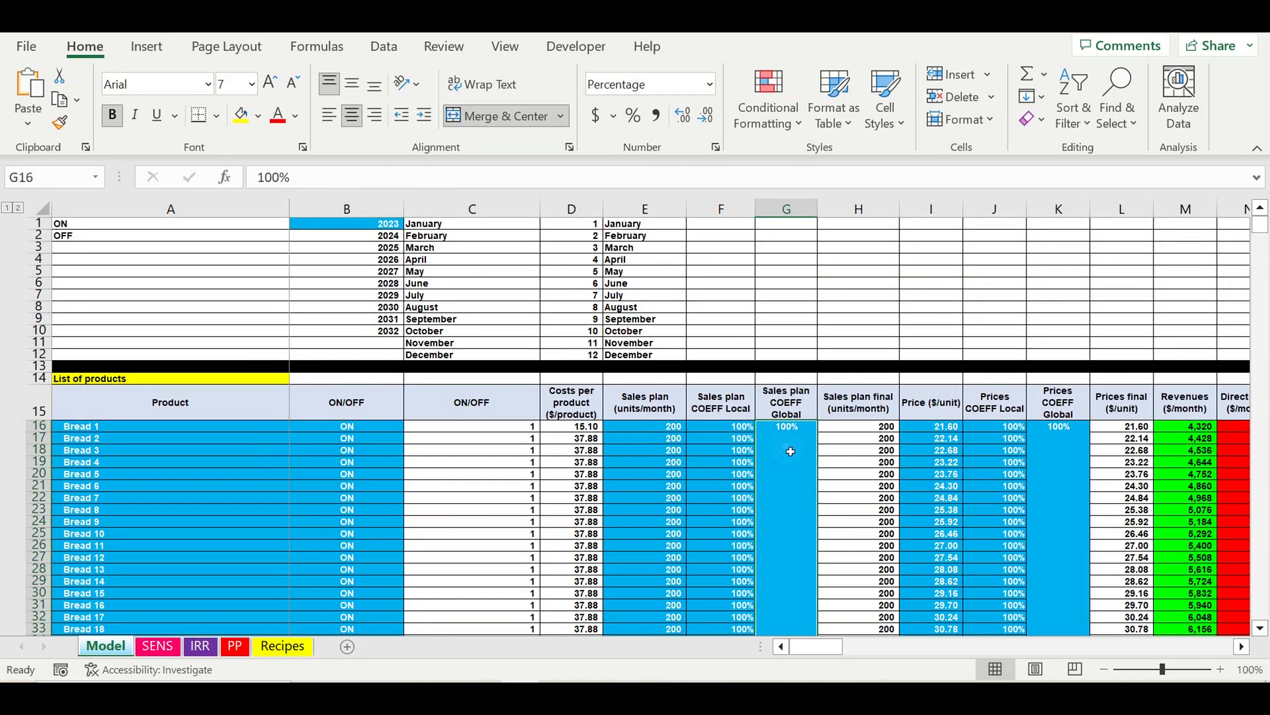
pyautogui.click(317, 182)
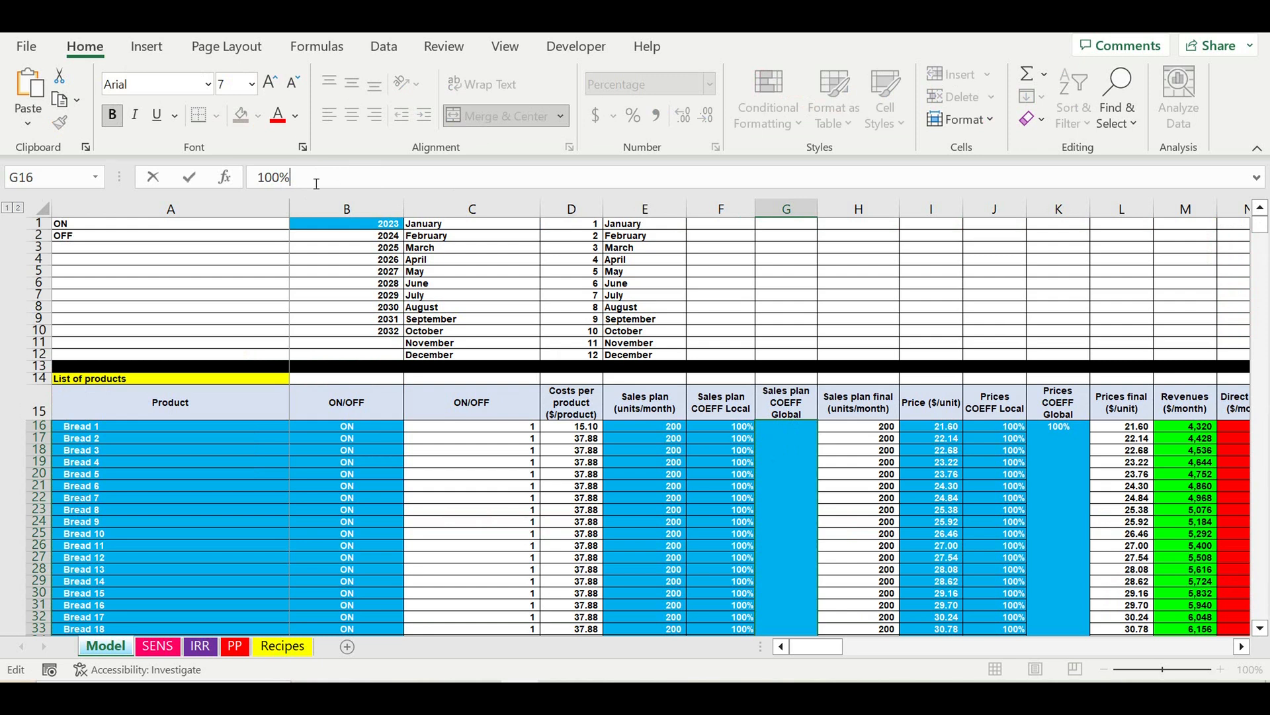
pyautogui.hotkey('ctrl', 'v')
pyautogui.click(260, 179)
pyautogui.write('=')
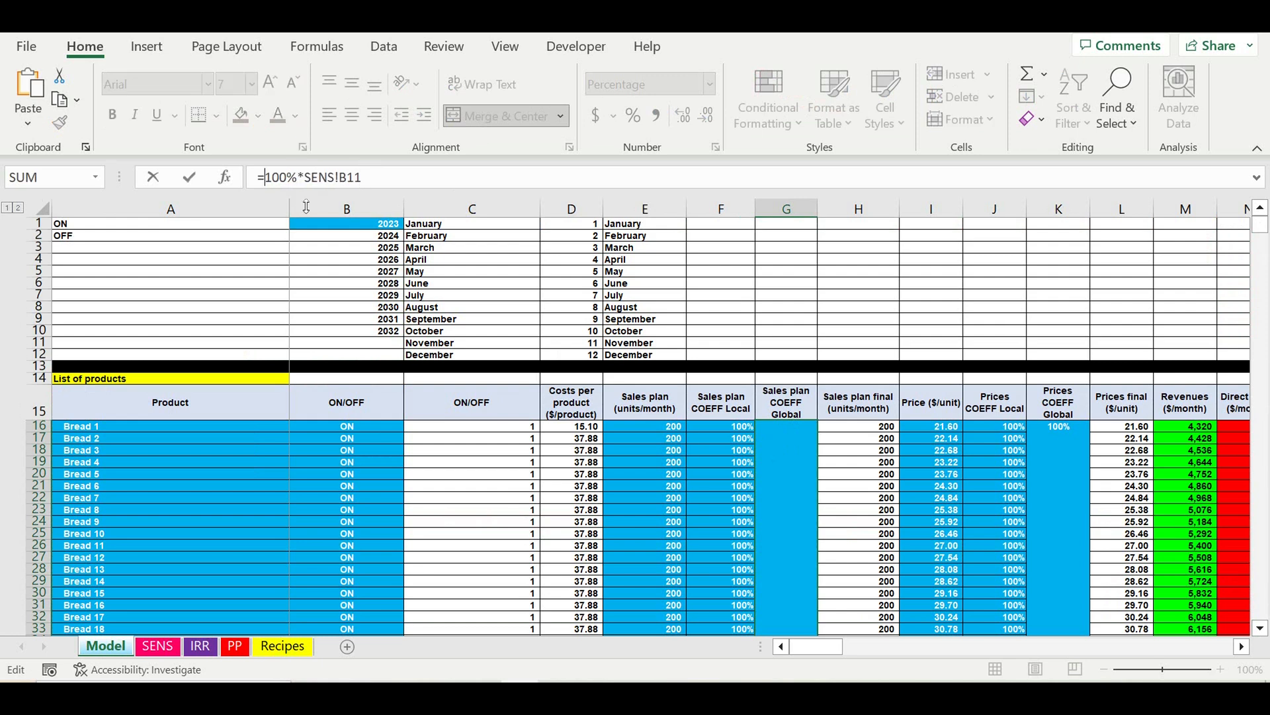
pyautogui.press('Return')
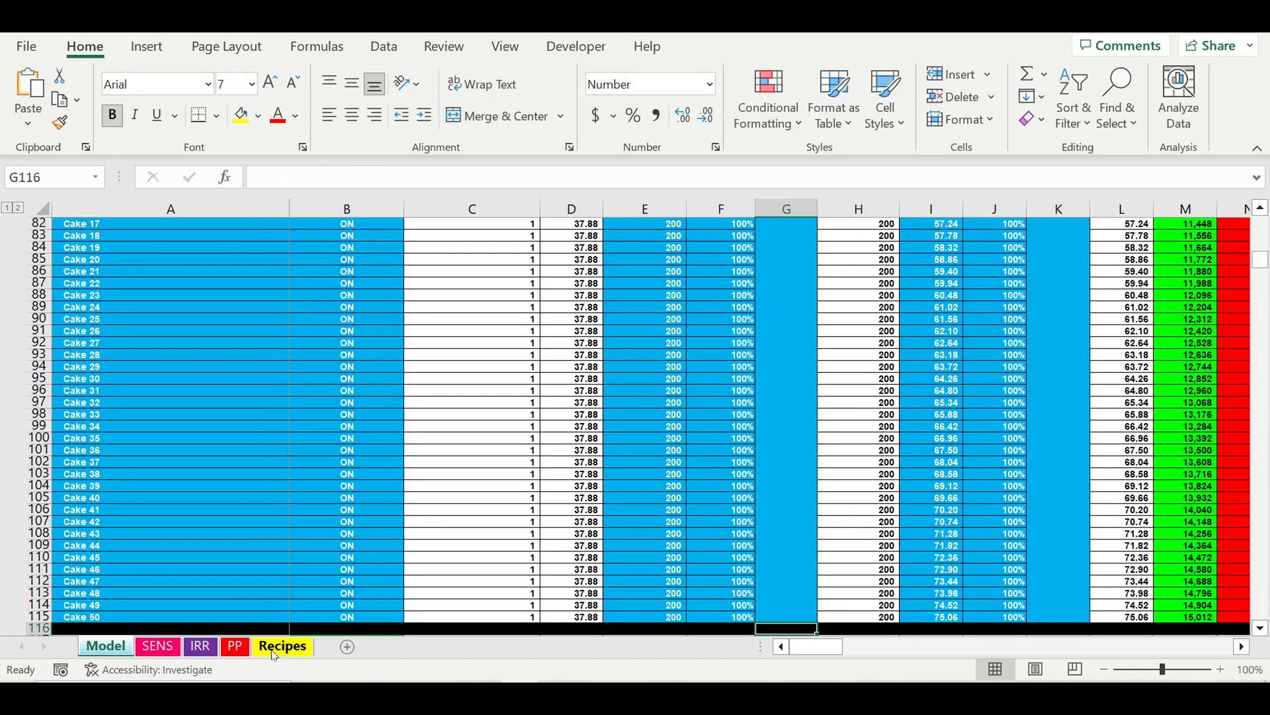
# Run the sensitivity calculation for the global sales plan coefficient on the SENS sheet
pyautogui.hotkey('ctrl', 'pagedown')
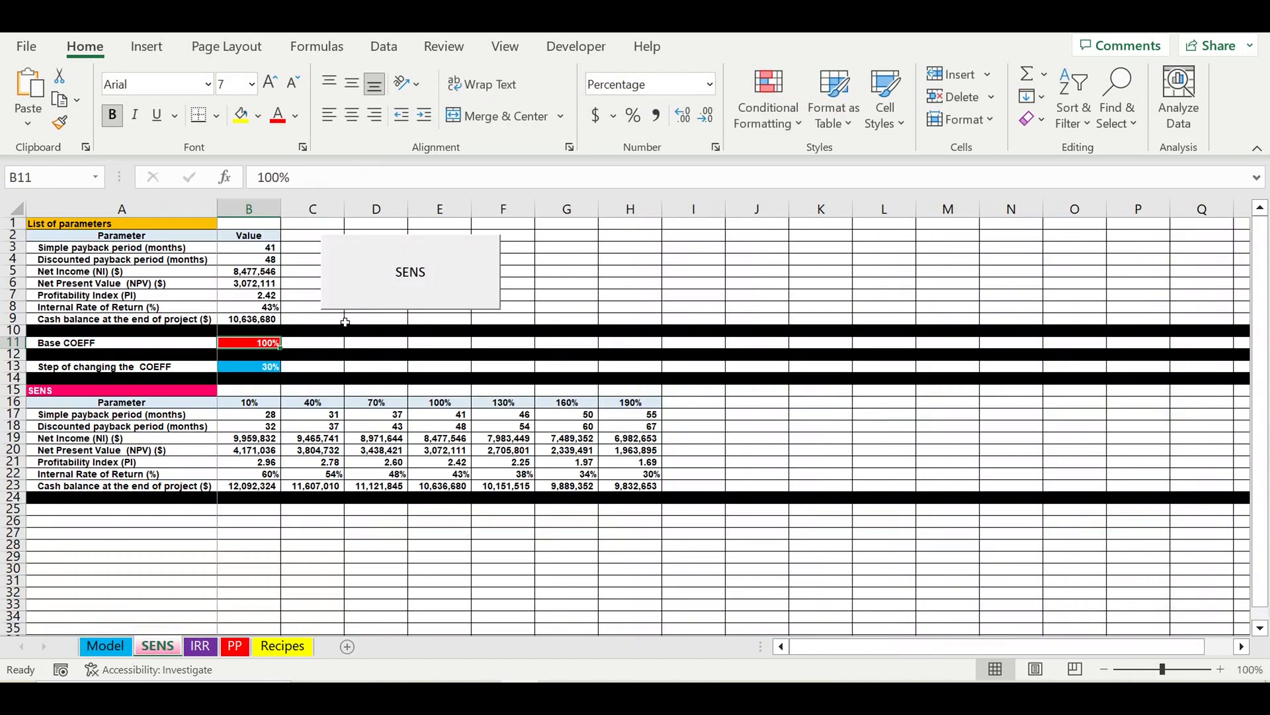
pyautogui.click(416, 274)
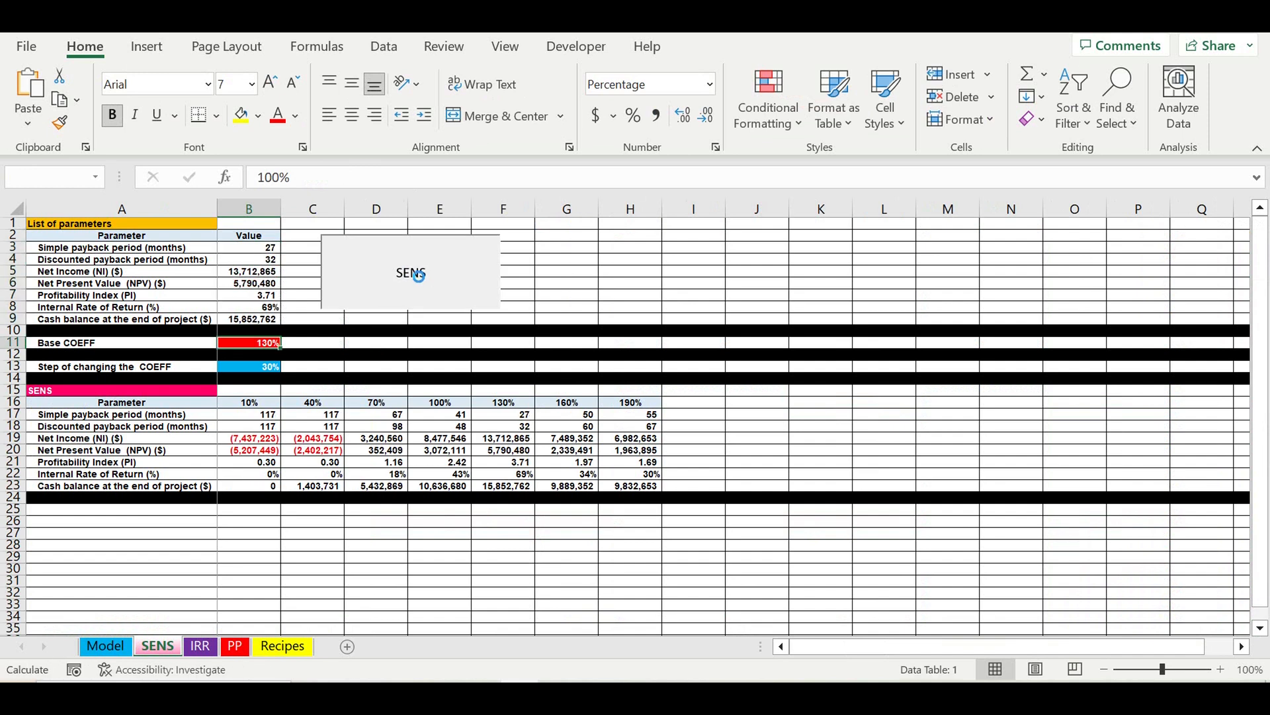
pyautogui.click(249, 370)
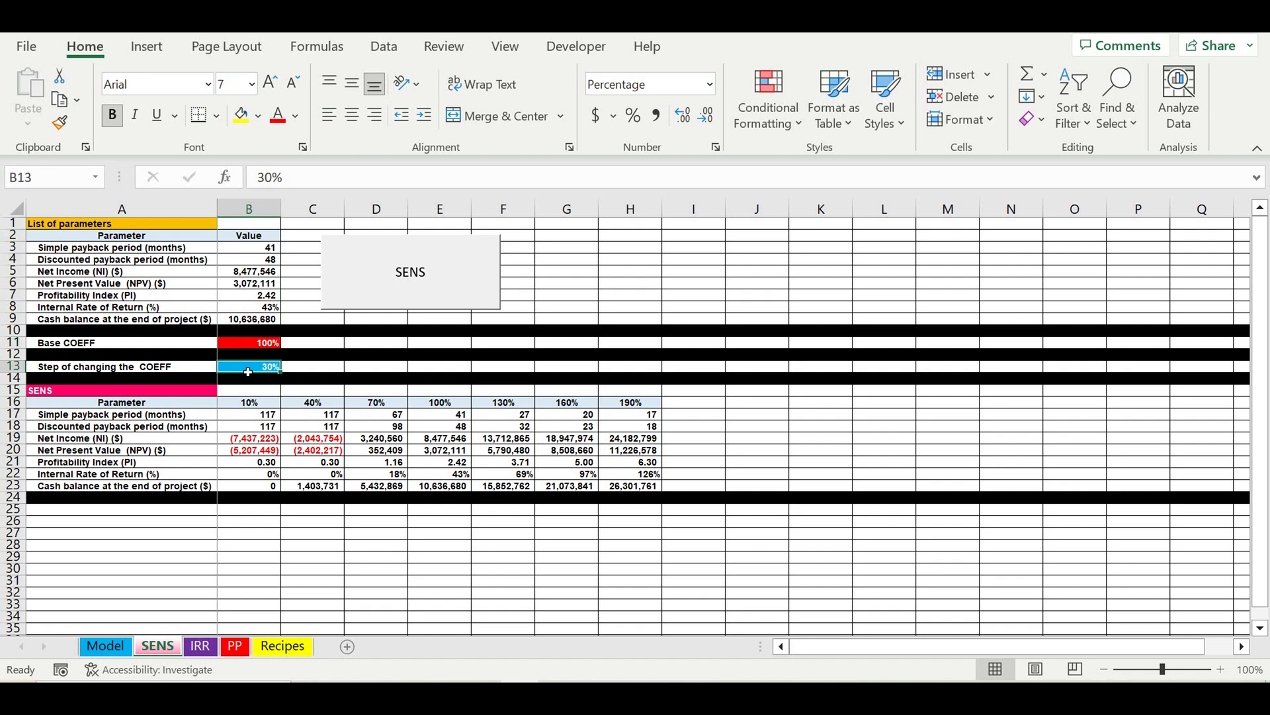
# Set the step of changing the COEFF to 10% and recalculate the sensitivity table for the global sales plan coefficient
pyautogui.write('10')
pyautogui.press('Return')
pyautogui.click(382, 450)
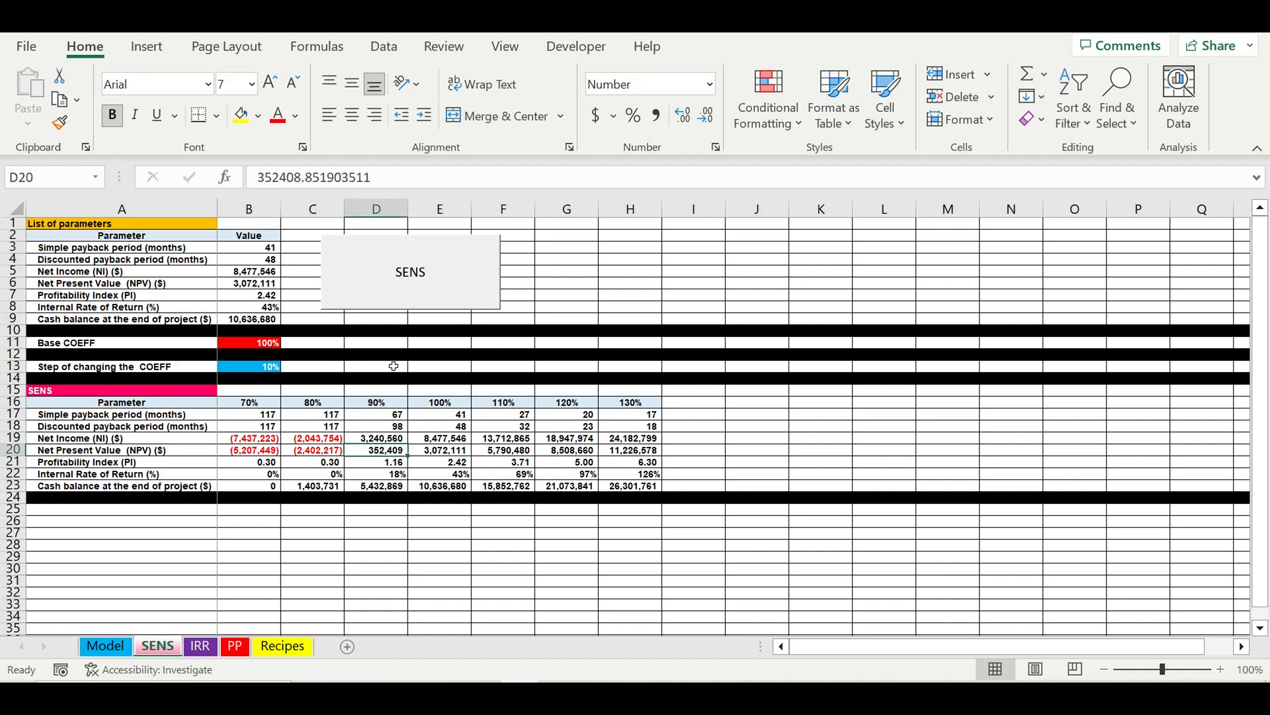
pyautogui.click(409, 256)
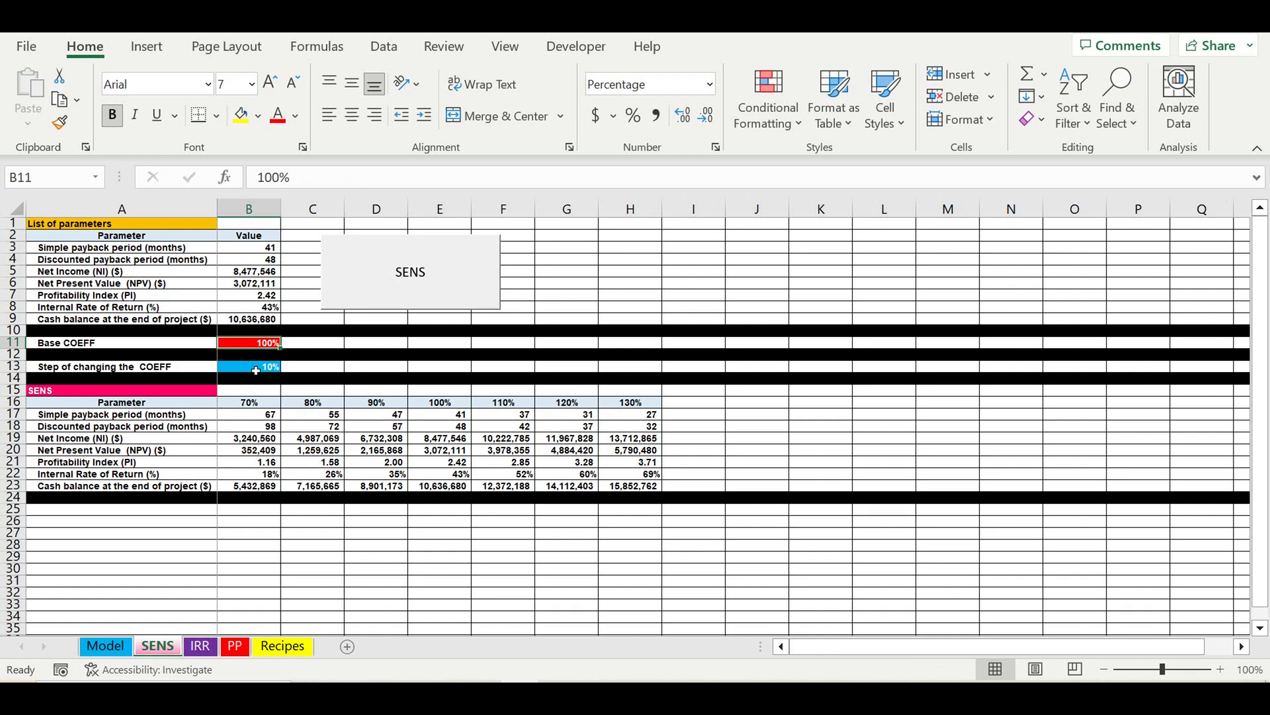
pyautogui.click(251, 372)
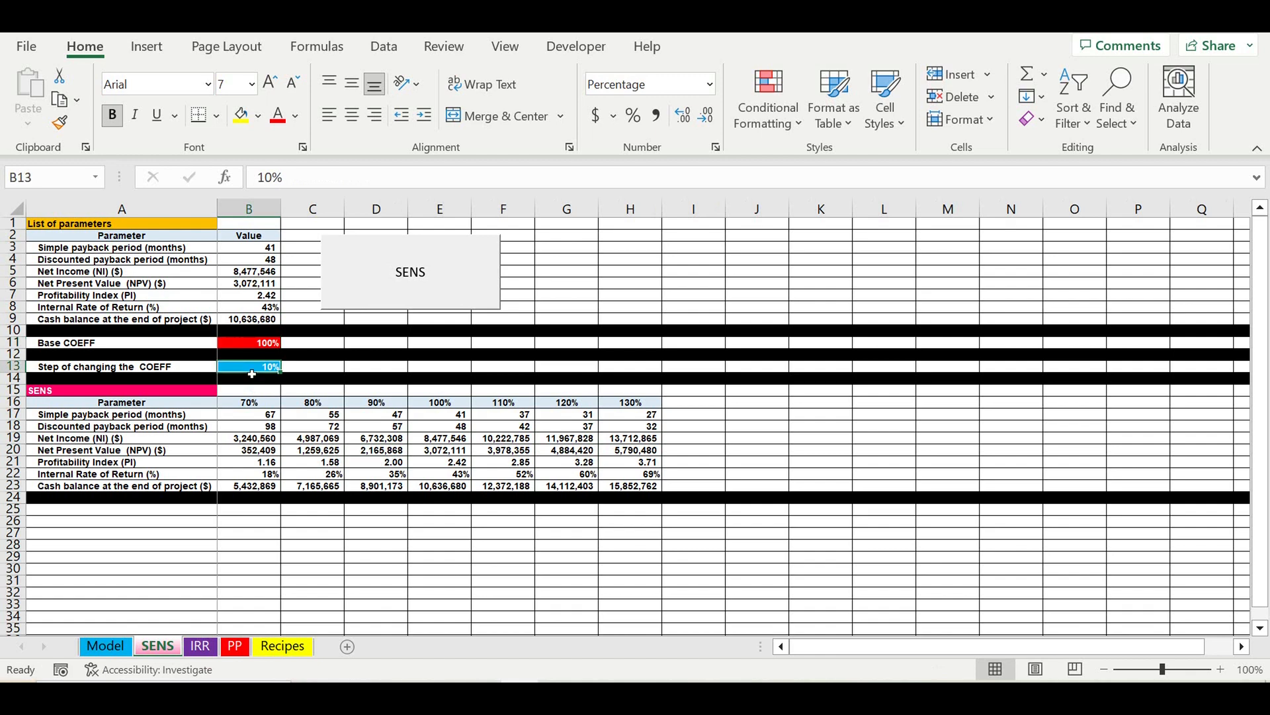
# Select the Sales plan COEFF Global cell in the List of products on the Model sheet
pyautogui.click(119, 653)
pyautogui.scroll(8, 666, 375)
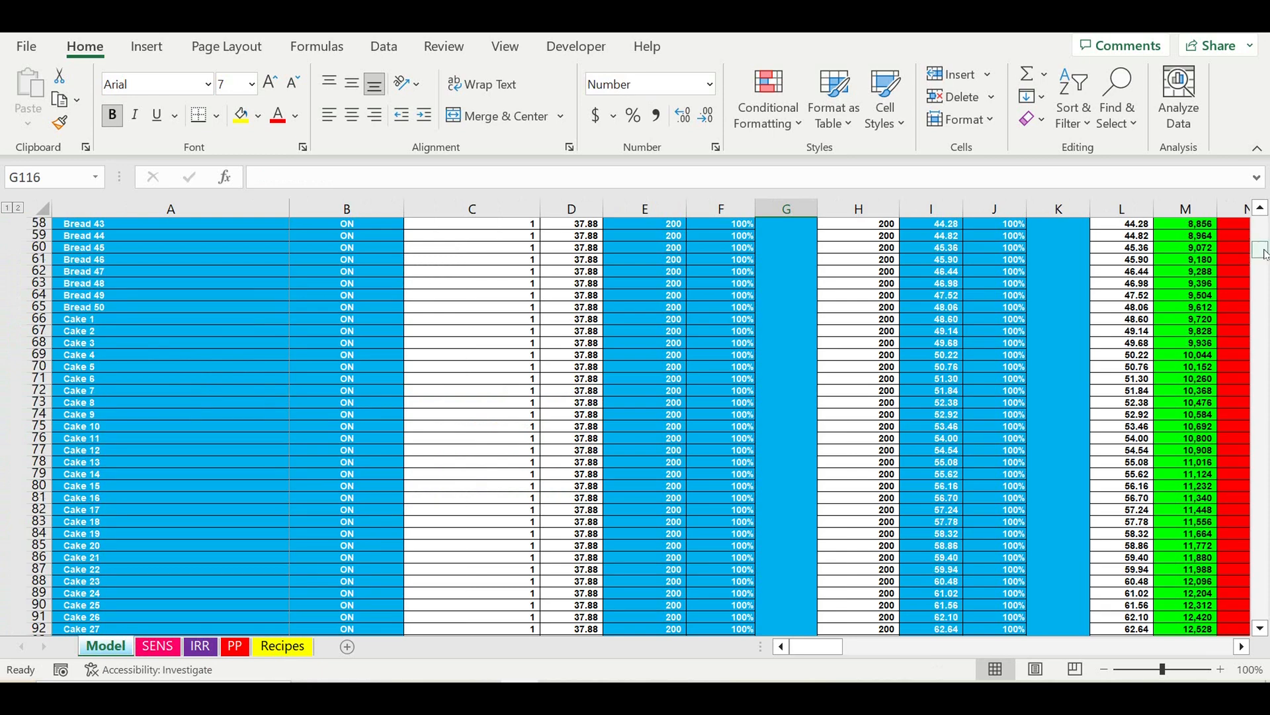
pyautogui.moveTo(1263, 254); pyautogui.dragTo(1261, 225)
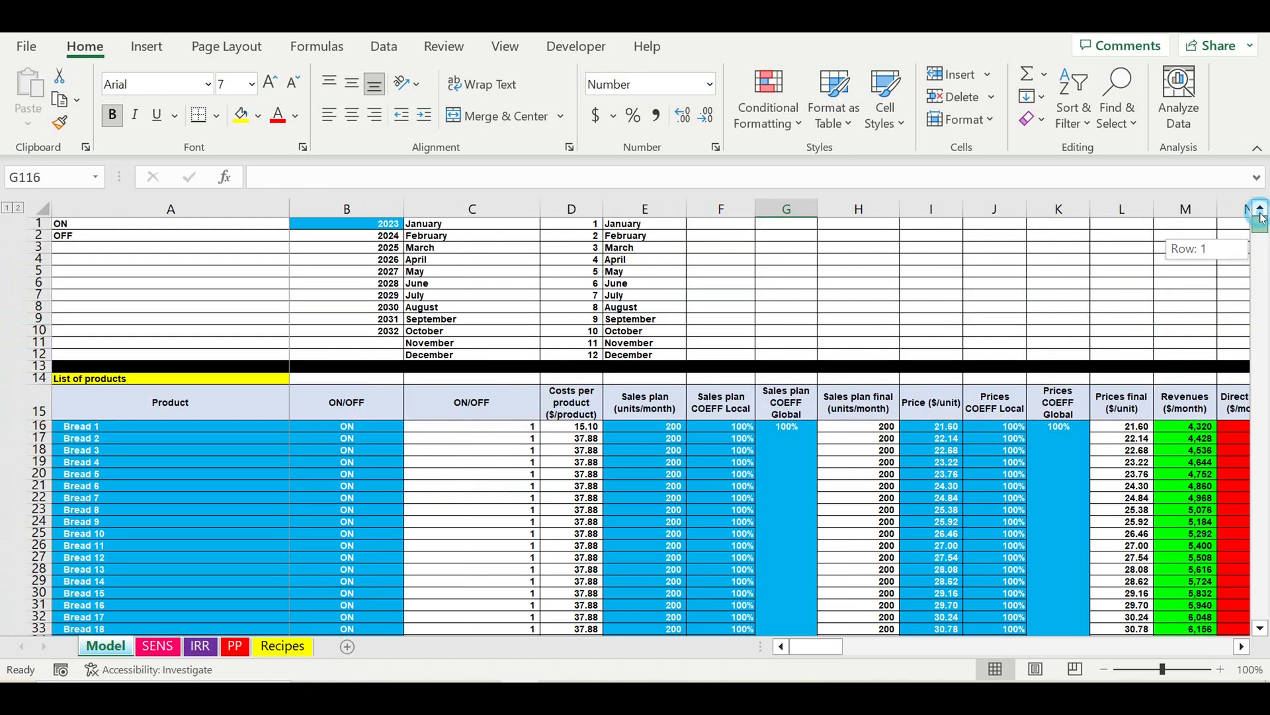
pyautogui.click(786, 453)
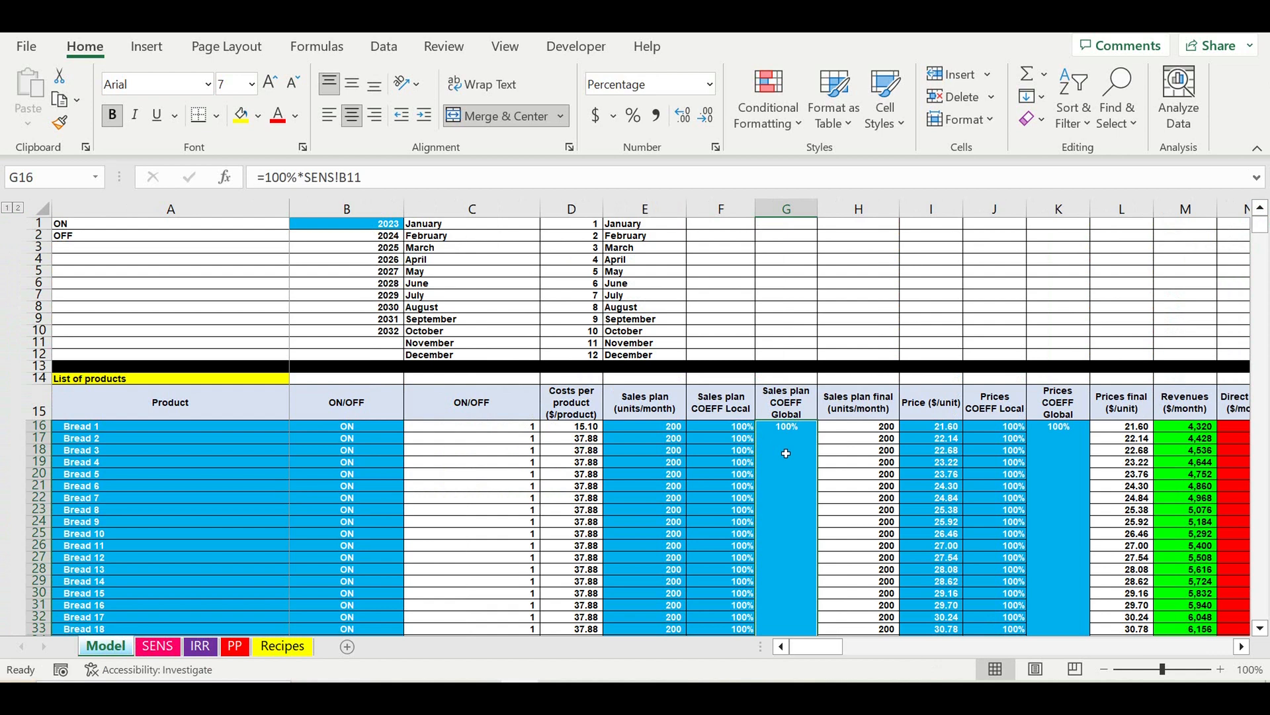